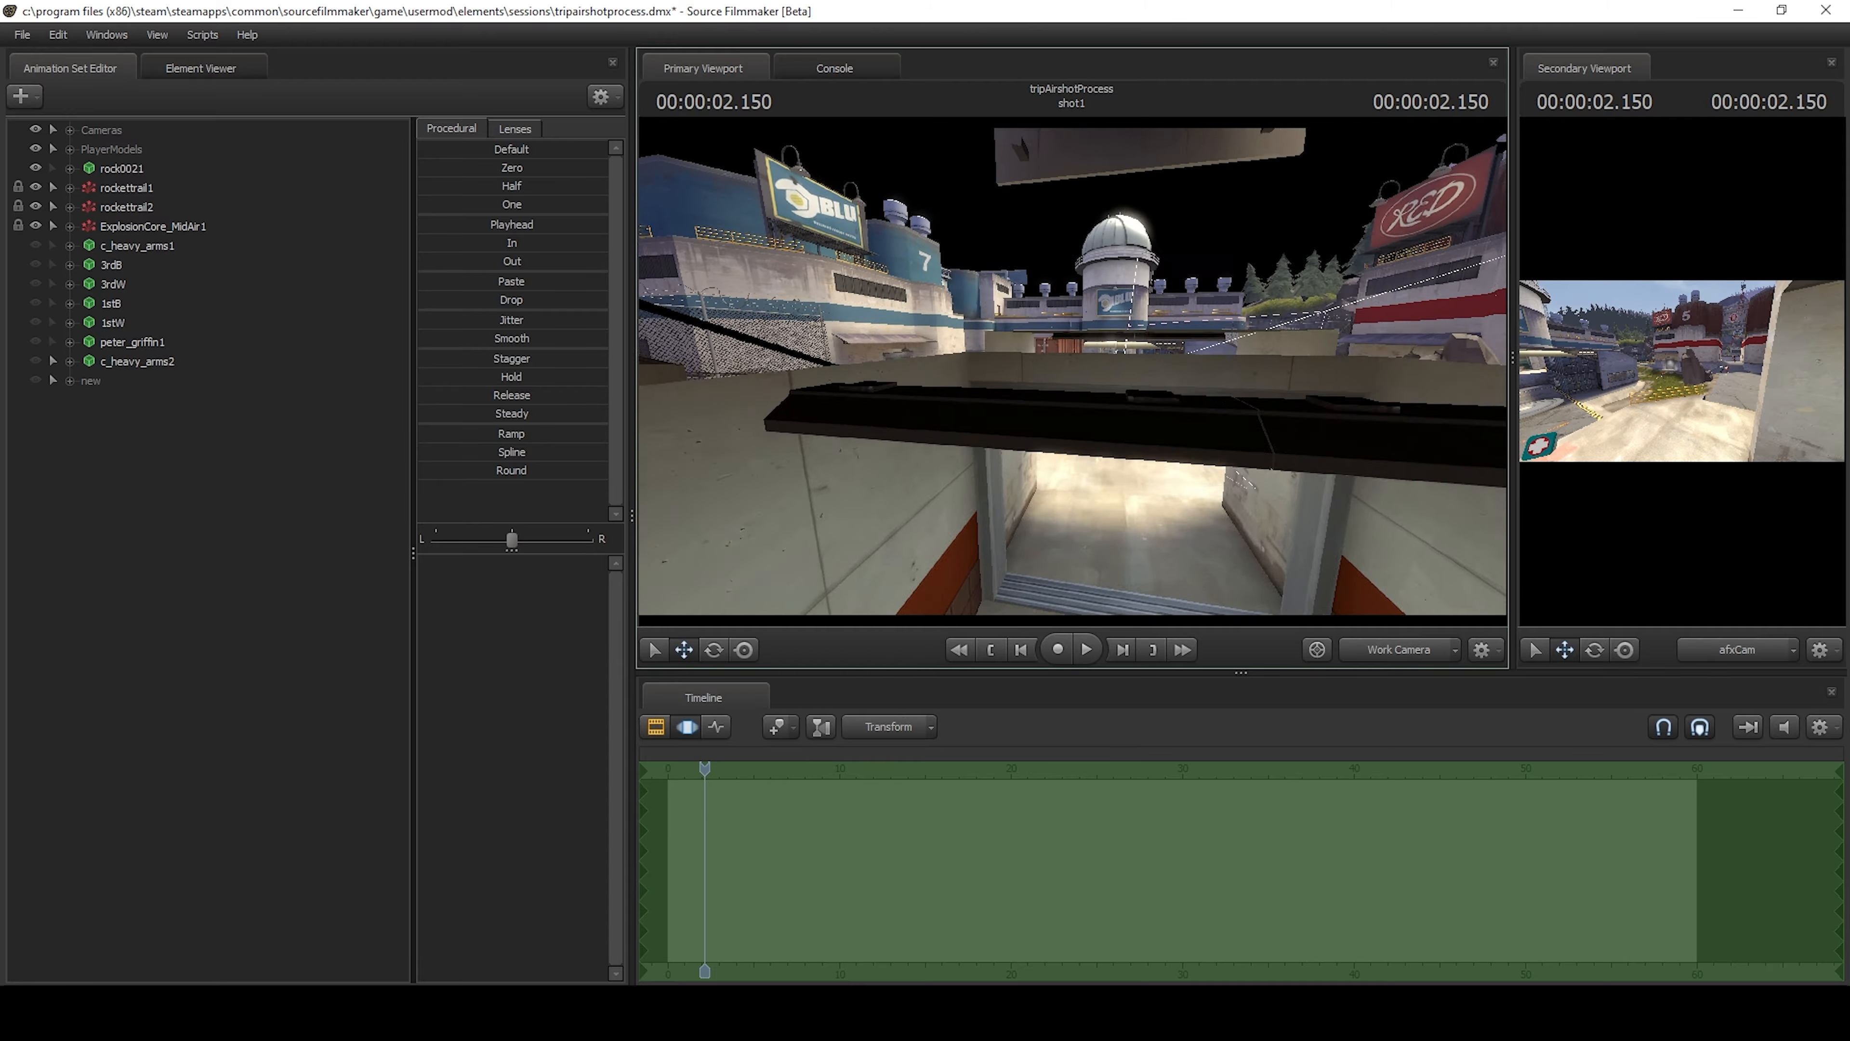
Select the four stickybombs beside the doorway, afx.49 to afx.52 in PlayerModels, and set their skin to 1.
key("w")
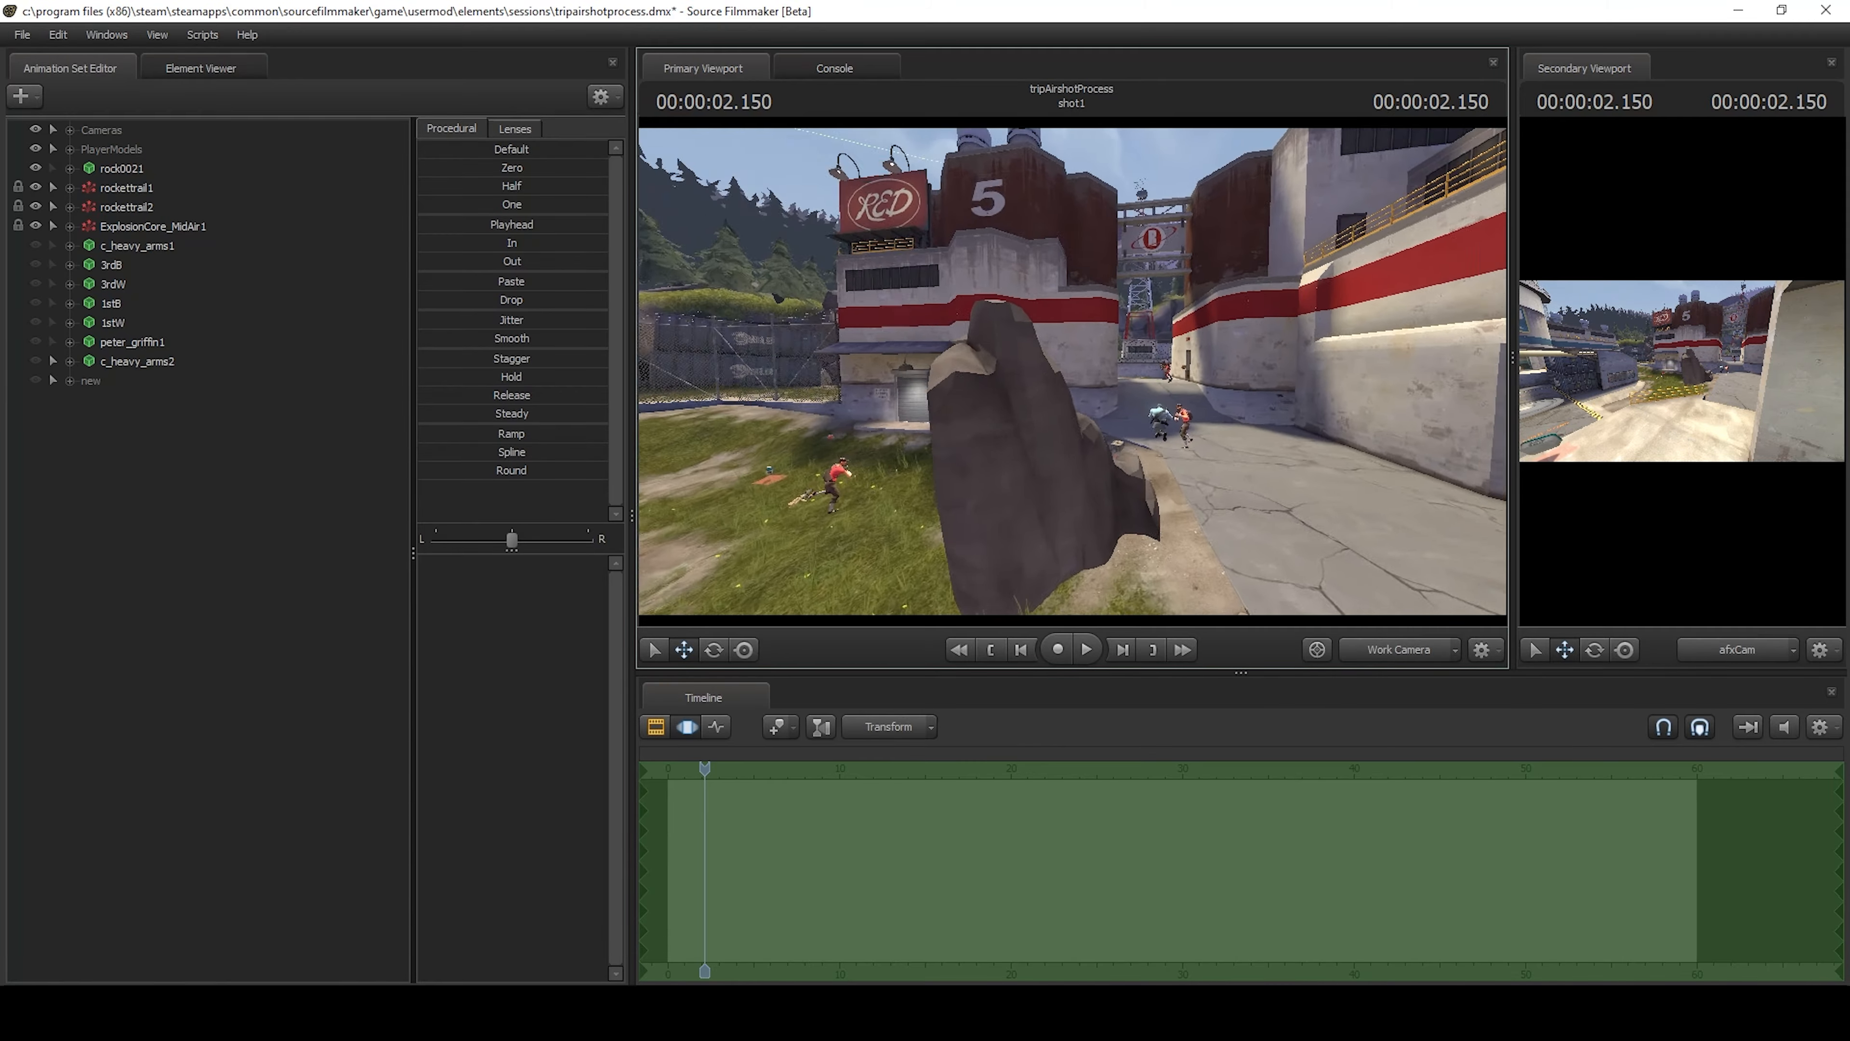
key("w")
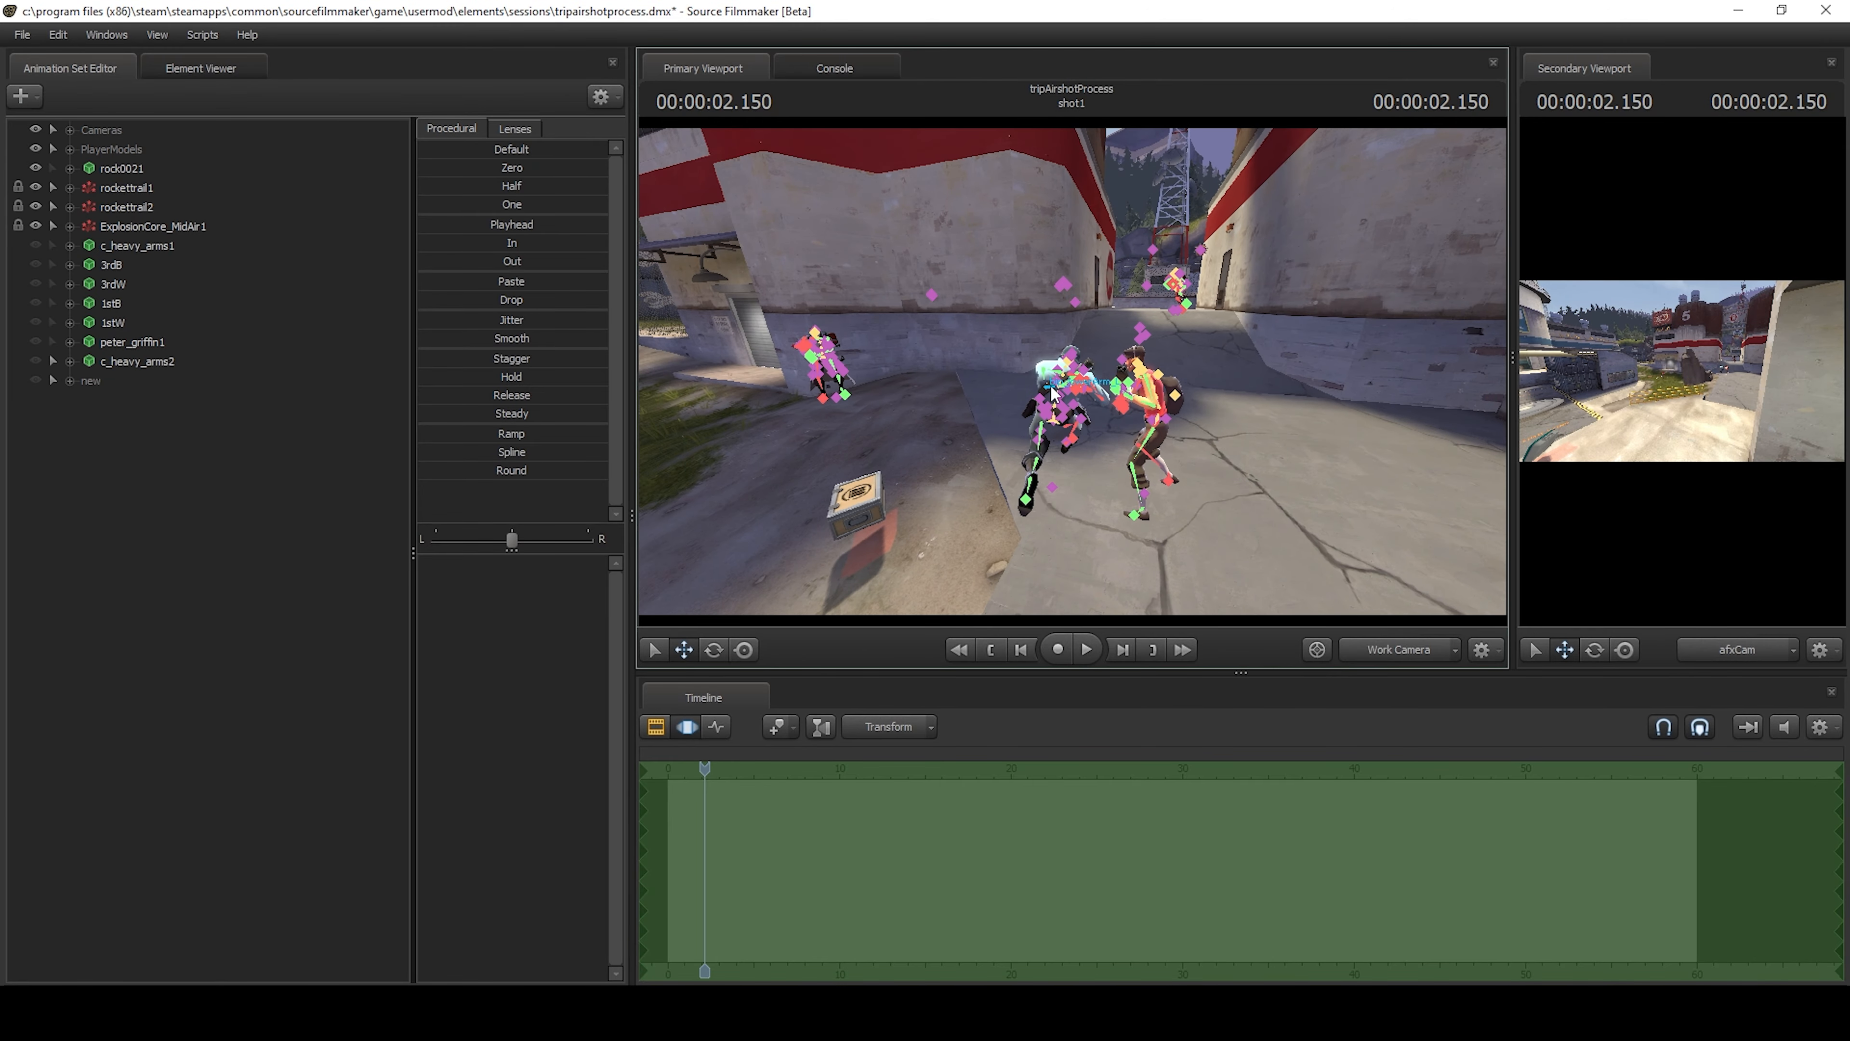
key("w")
mouse_move(1292, 373)
left_mouse_down()
mouse_move(1457, 364)
mouse_move(1340, 371)
left_mouse_up()
mouse_move(1047, 319)
left_mouse_down("ctrl")
mouse_move(1098, 502)
mouse_move(1111, 379)
left_mouse_up("ctrl")
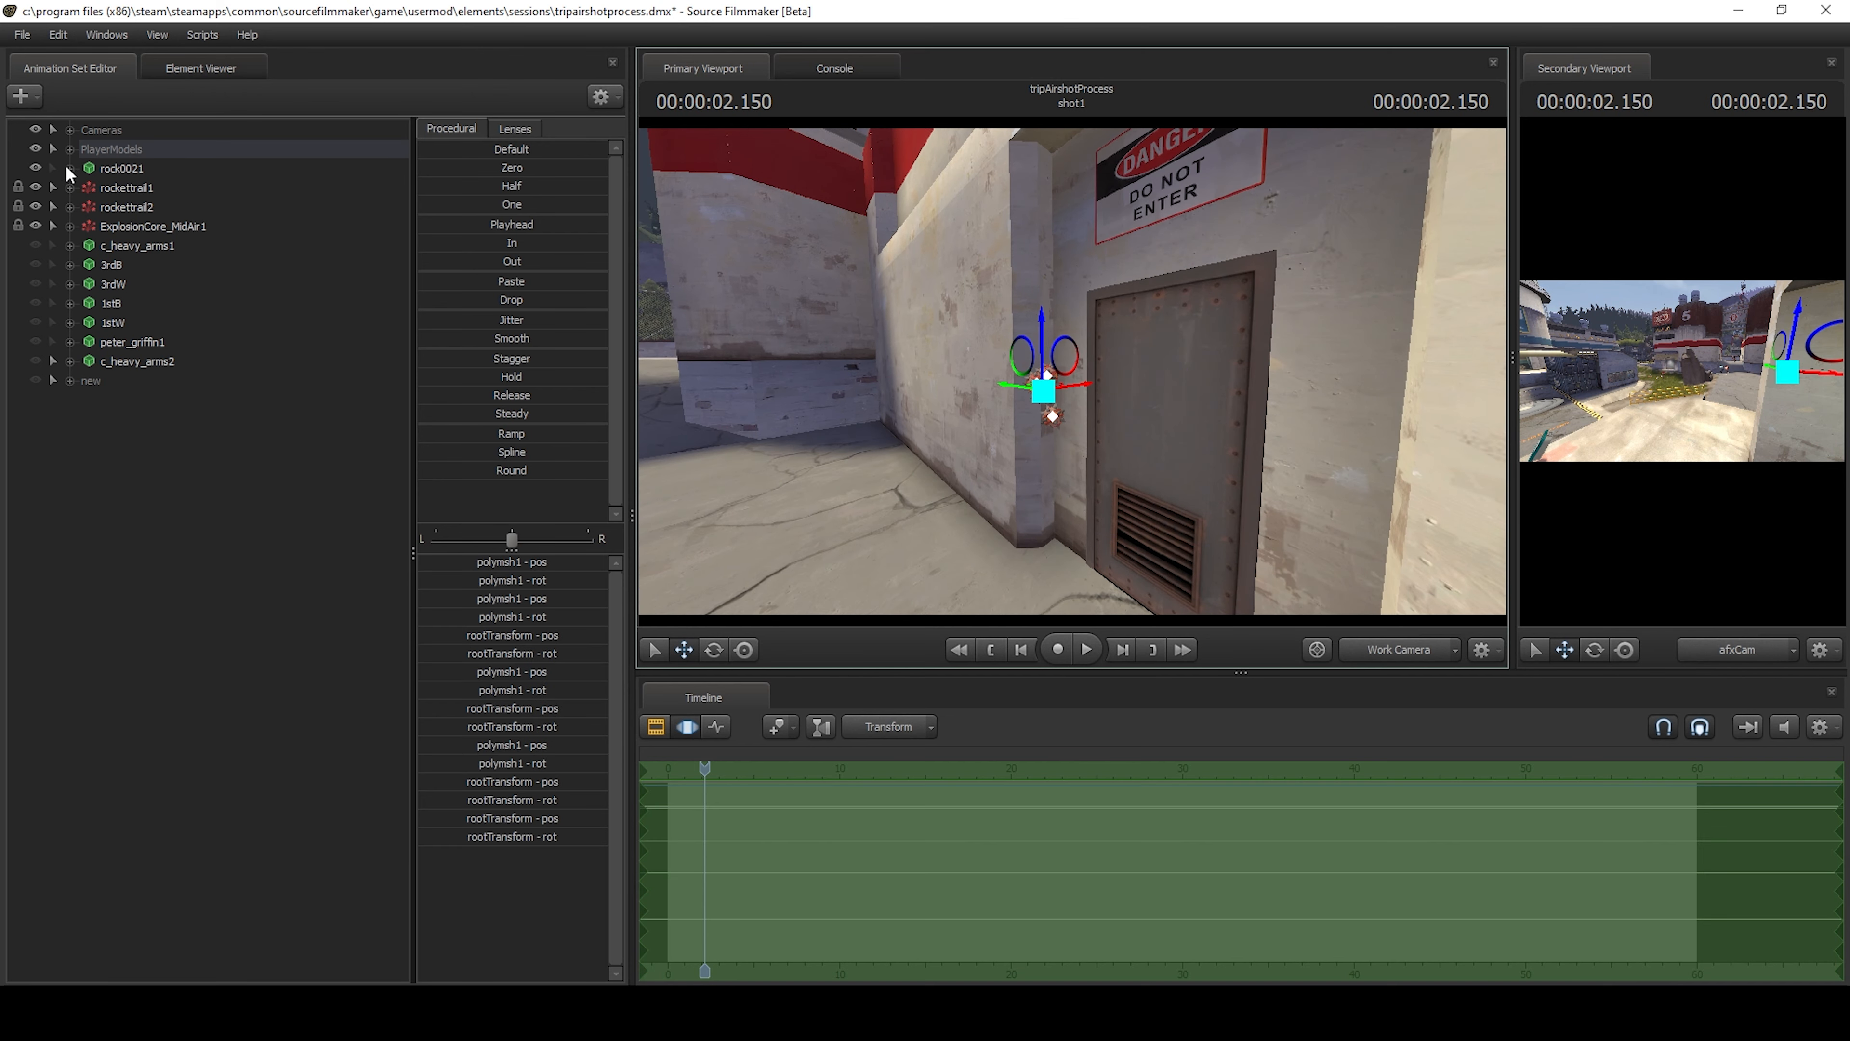
left_click(70, 150)
scroll(248, 442, "down", 10)
right_click(191, 458)
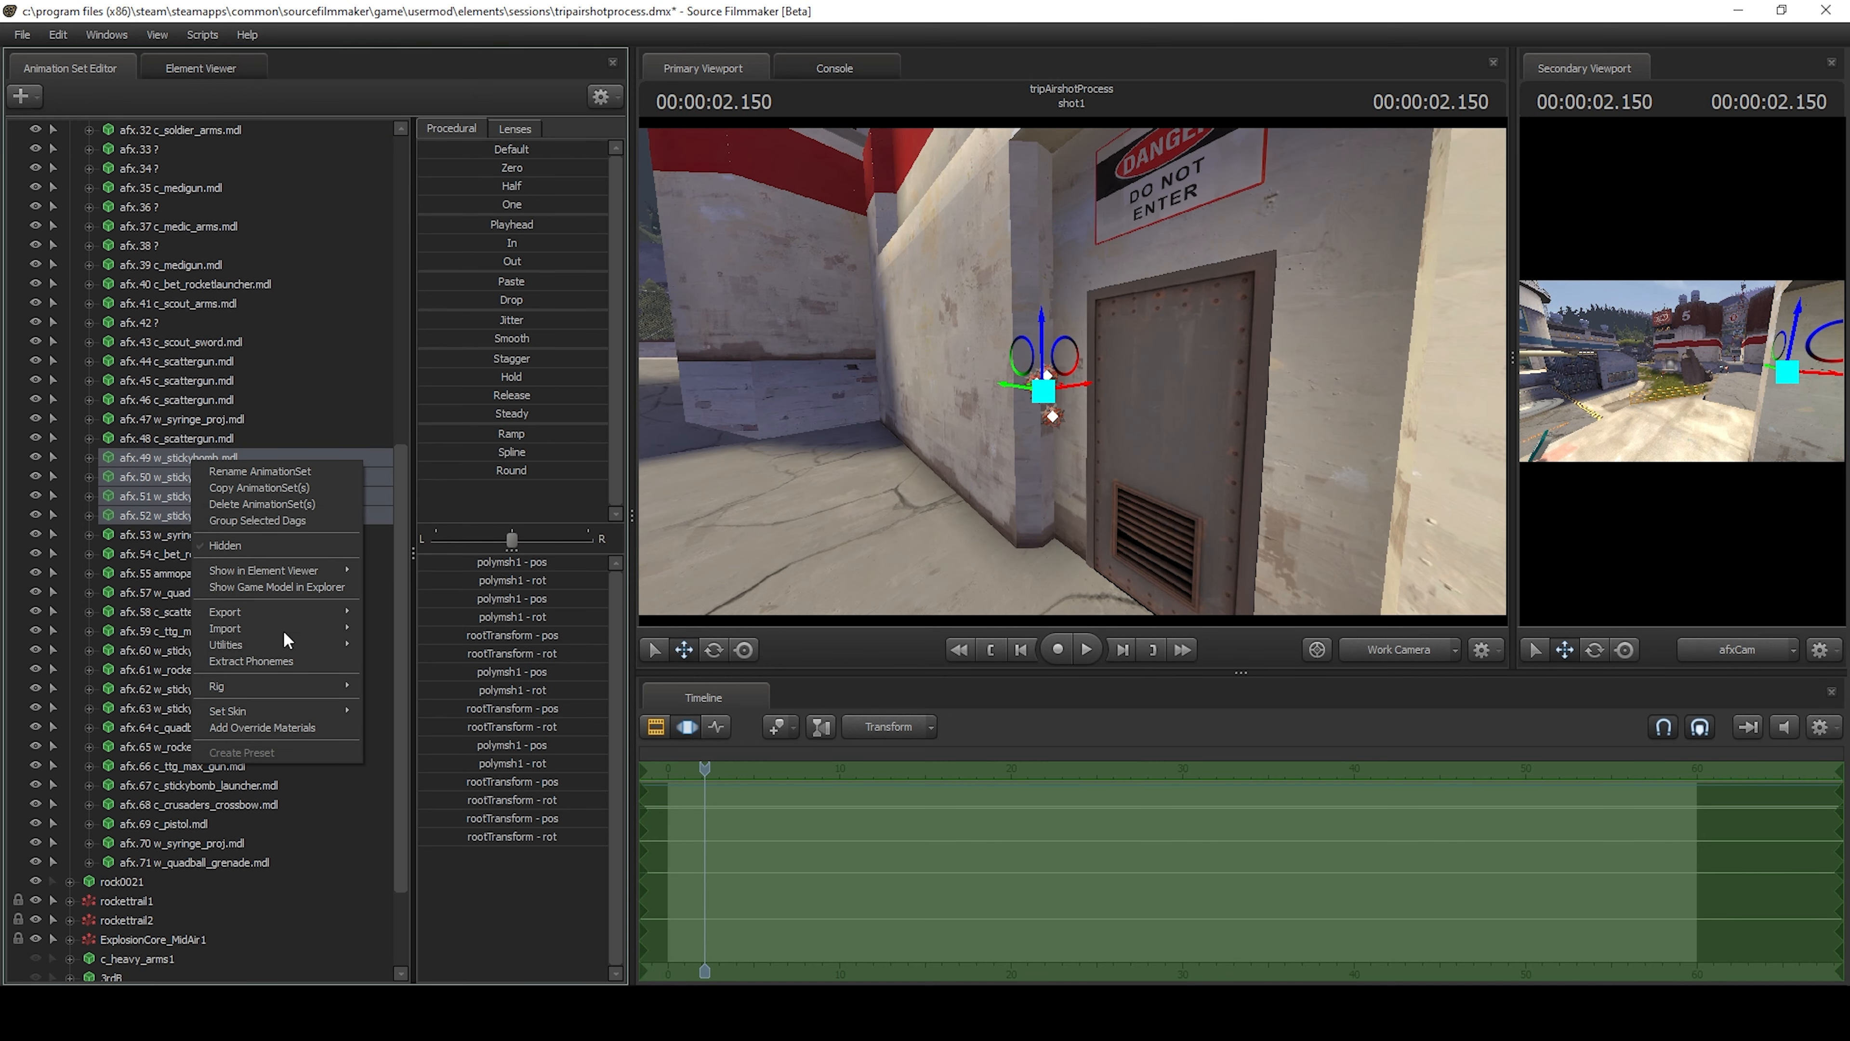
mouse_move(320, 711)
left_click(378, 719)
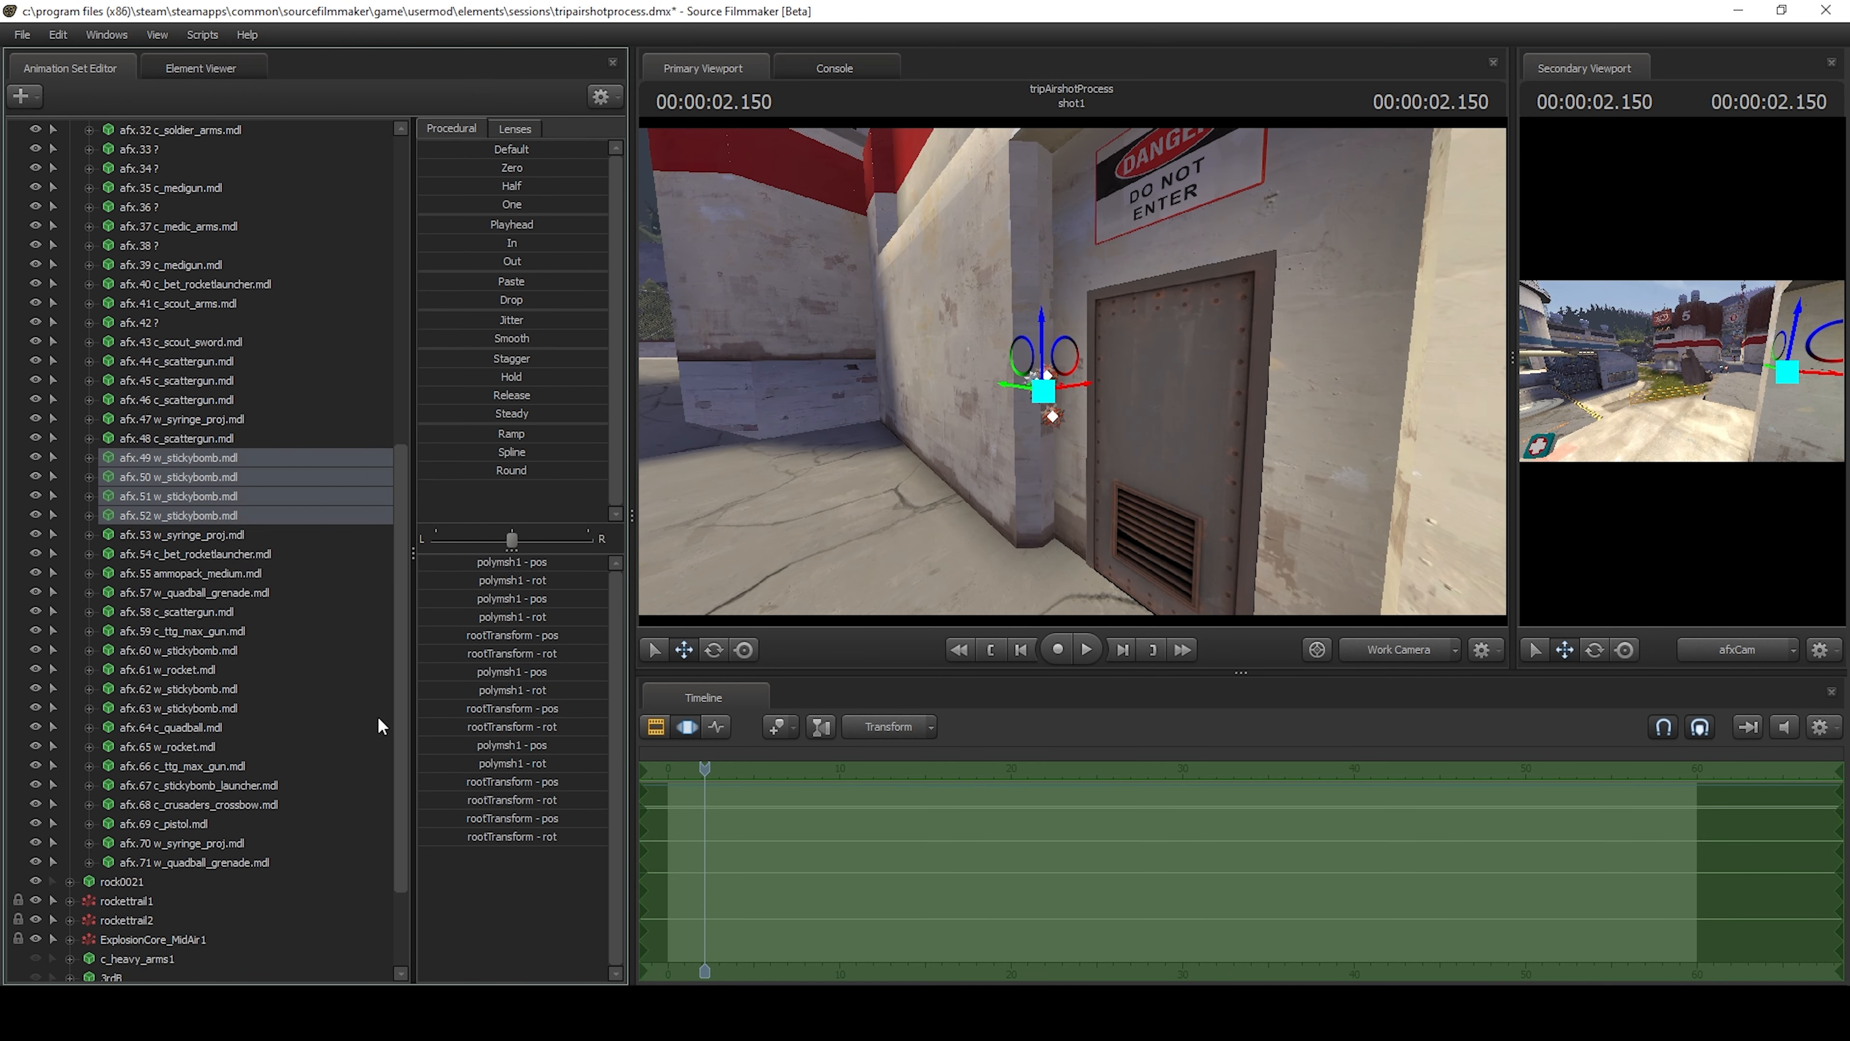
right_click(190, 504)
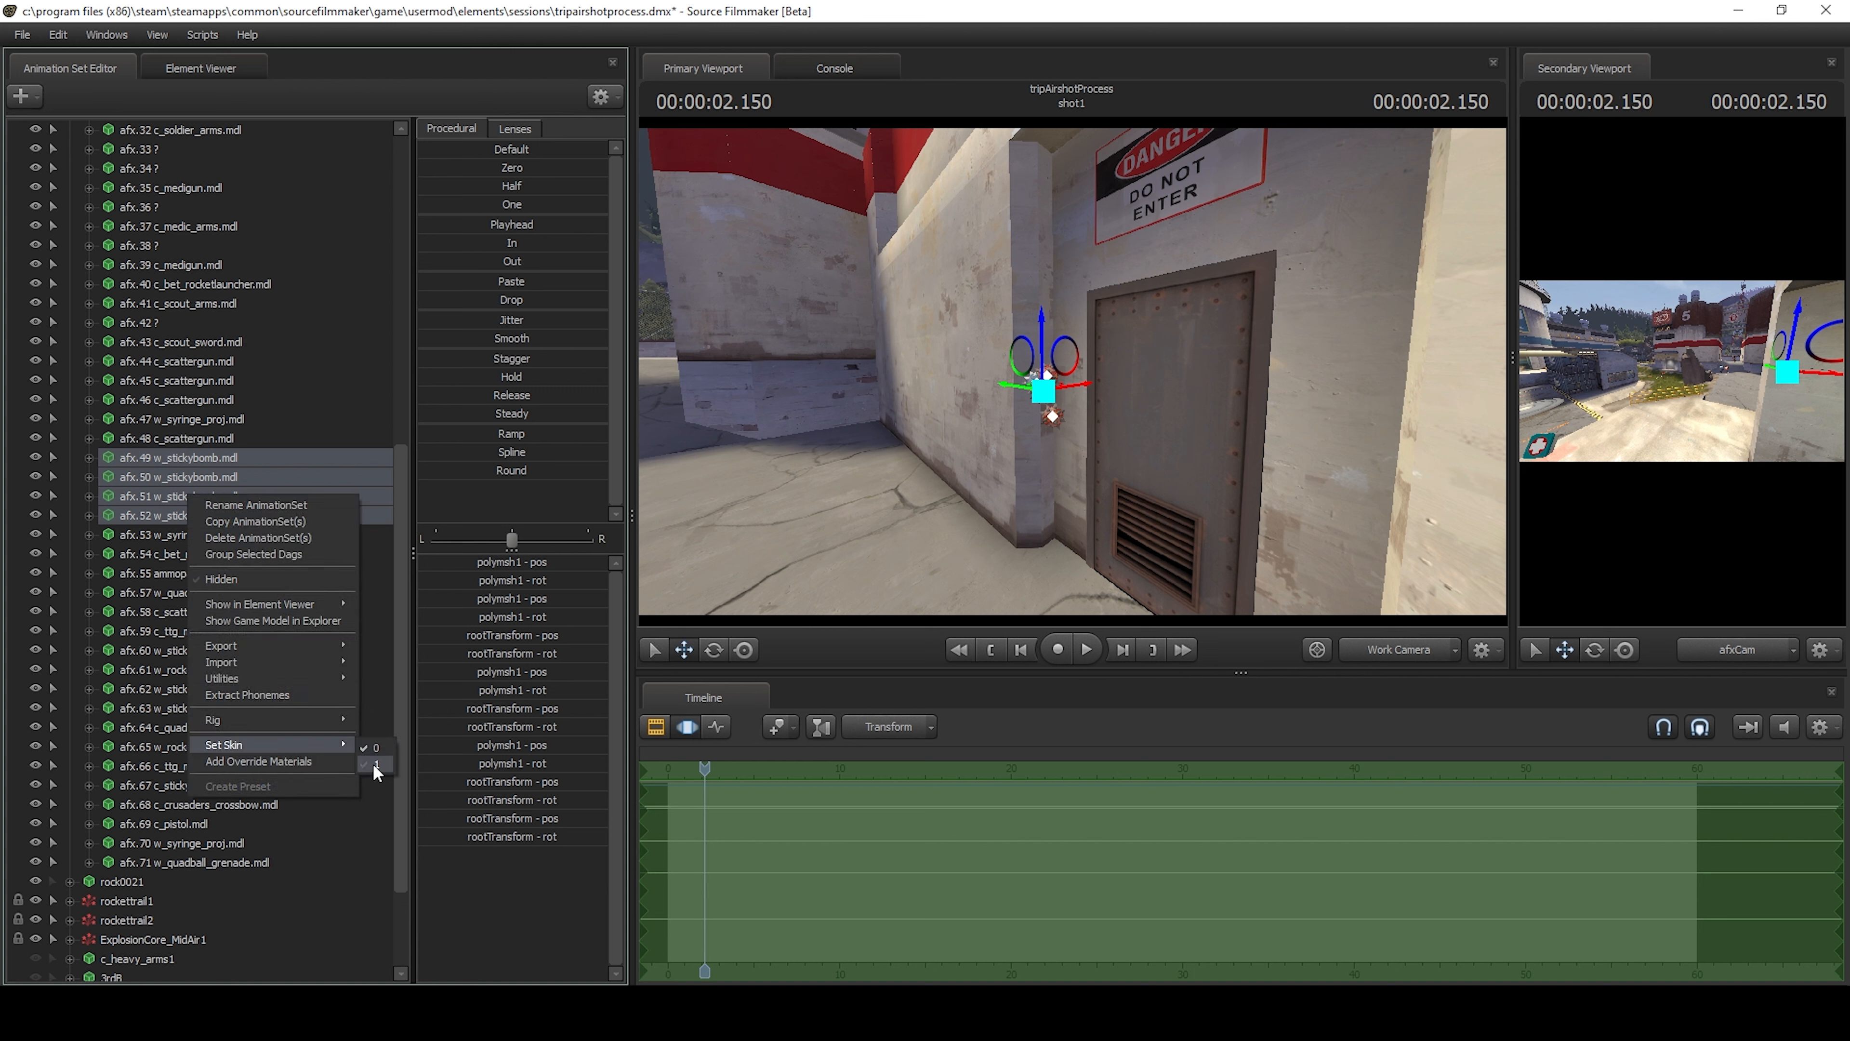
left_click(373, 764)
Go through the stickybombs afx.51 and afx.49 one by one and change the skin of afx.50 individually.
left_click(208, 493)
right_click(209, 494)
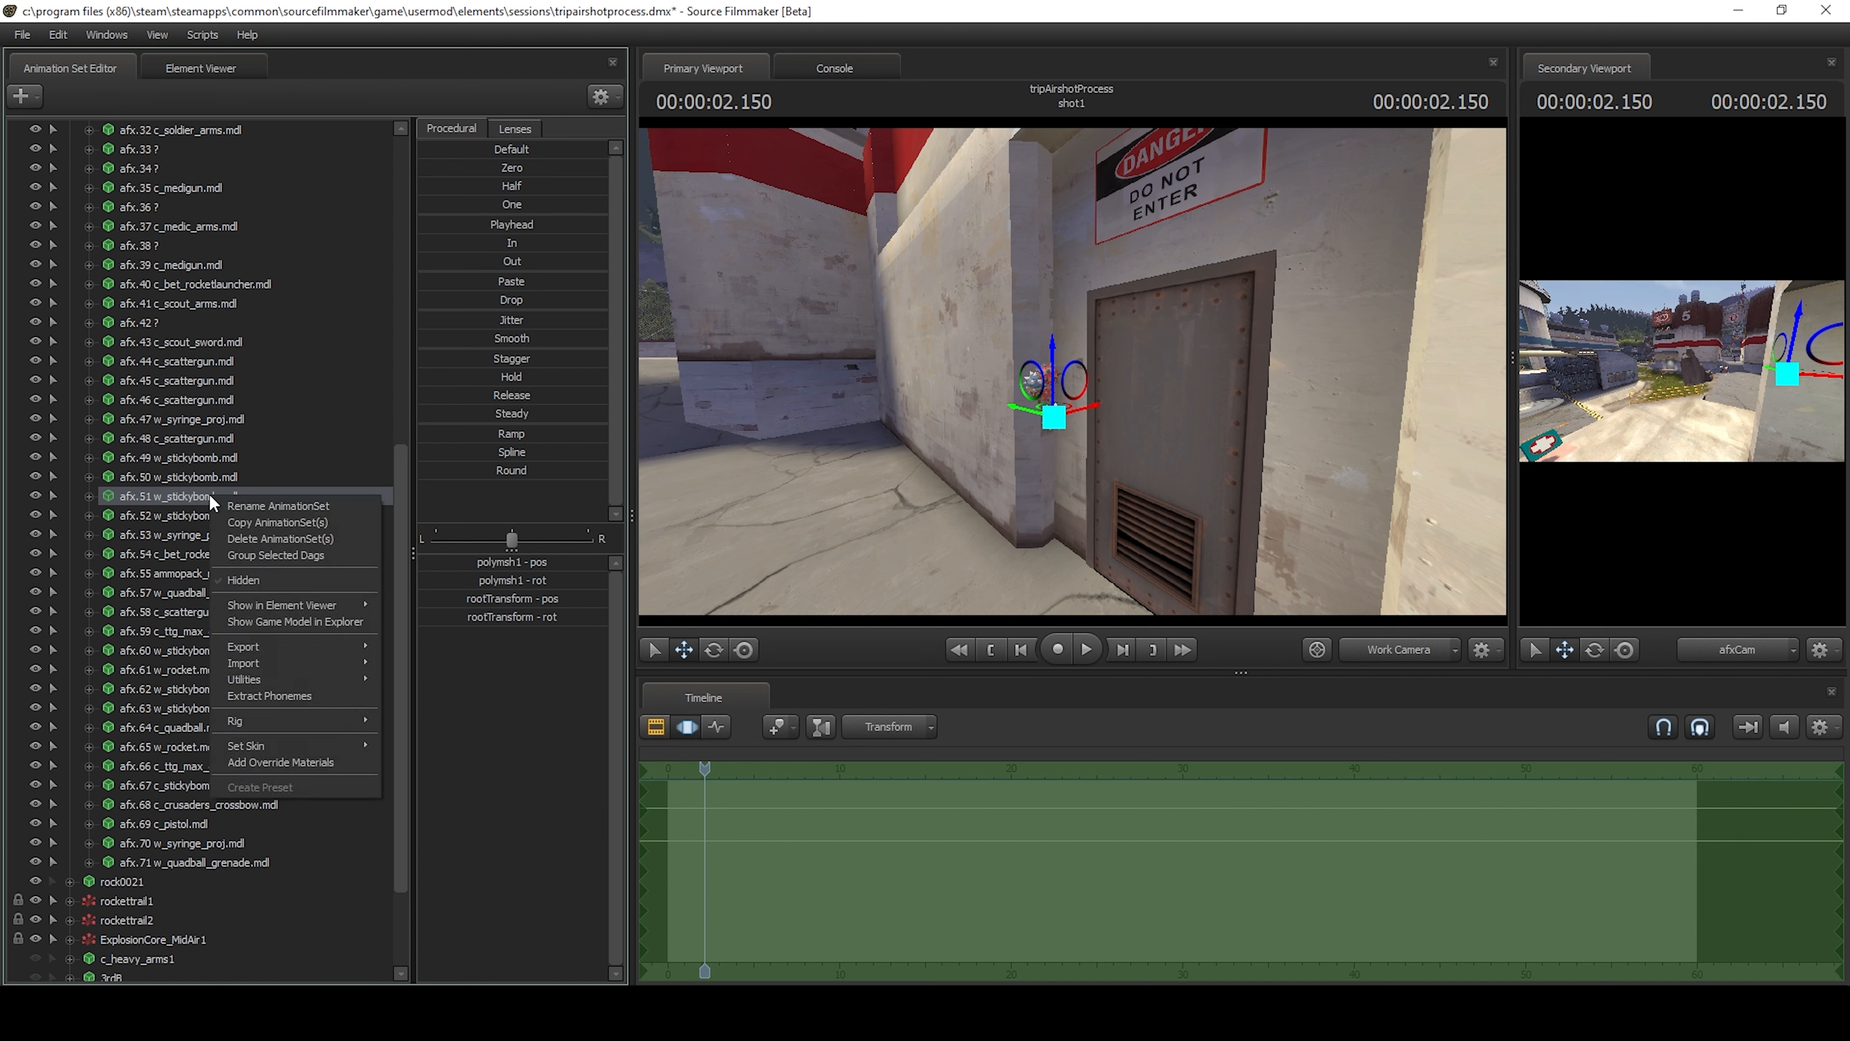
left_click(175, 450)
left_click(178, 445)
left_click(185, 452)
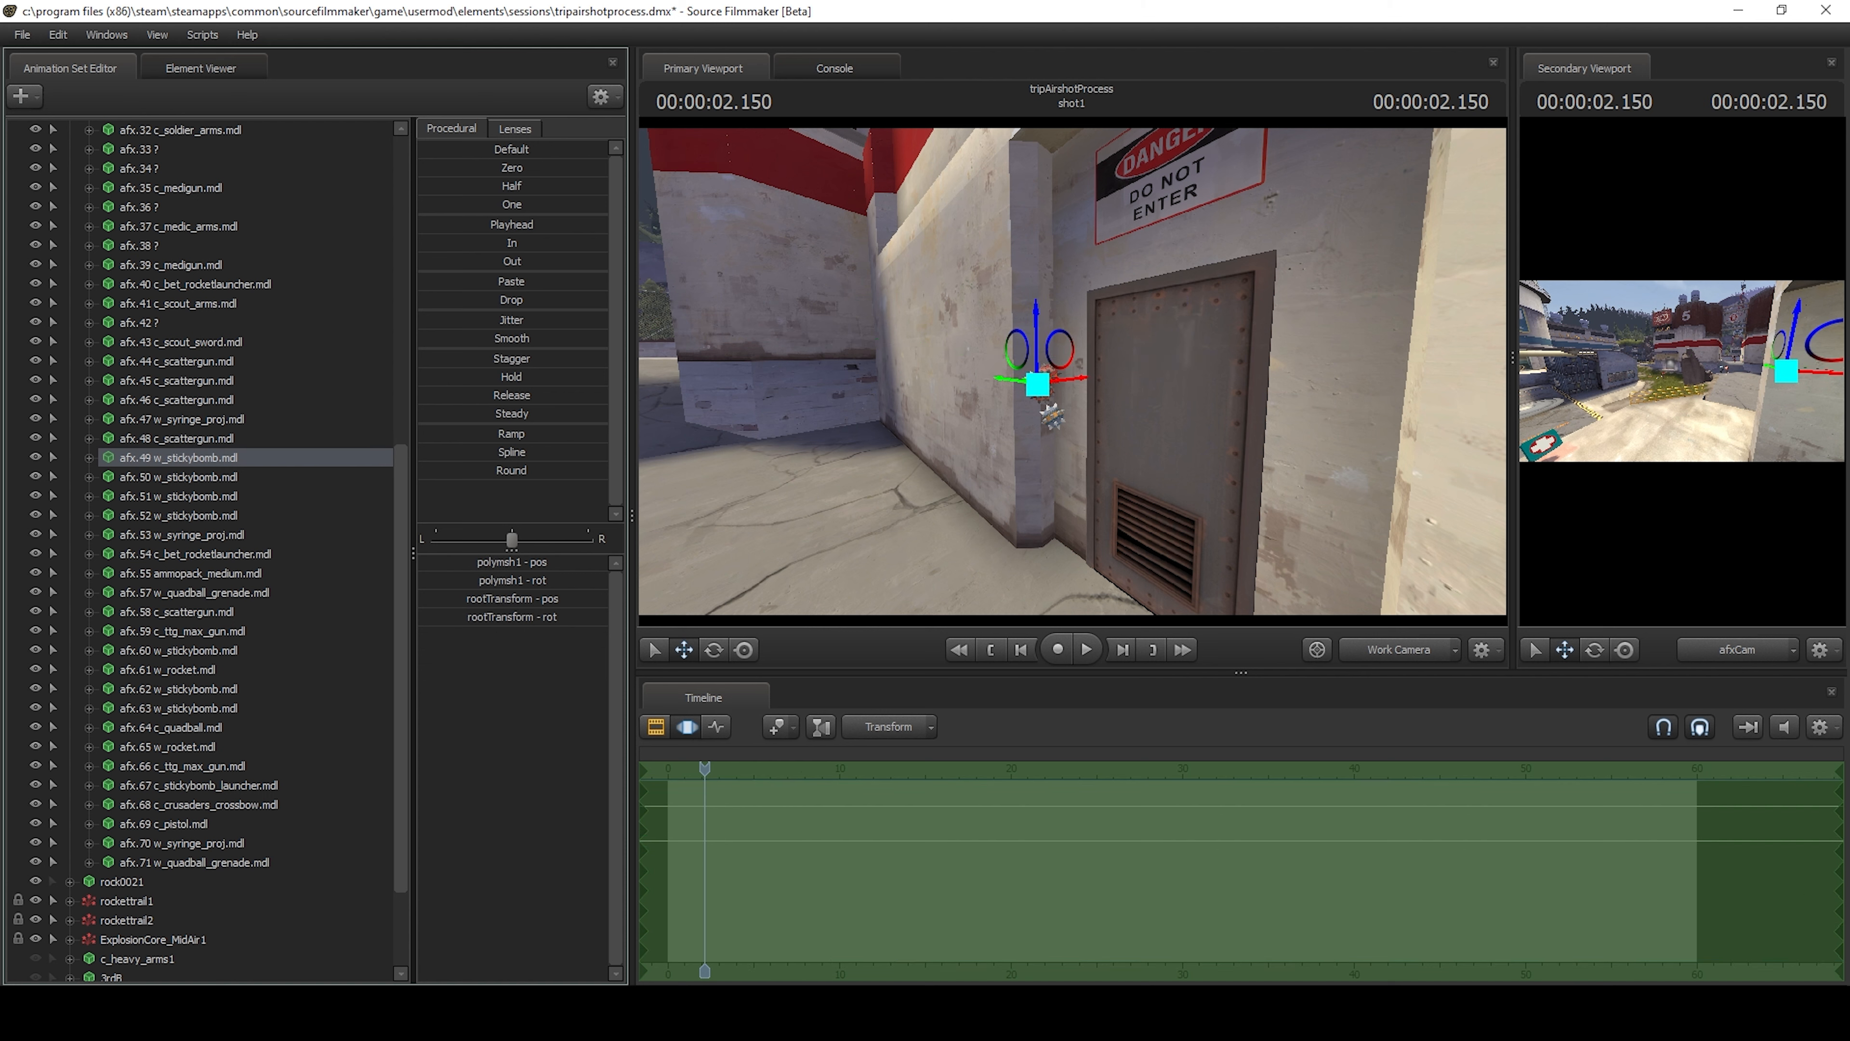
left_click_drag(1018, 373, 1003, 368)
left_click(1061, 384, "ctrl+shift")
right_click(239, 479)
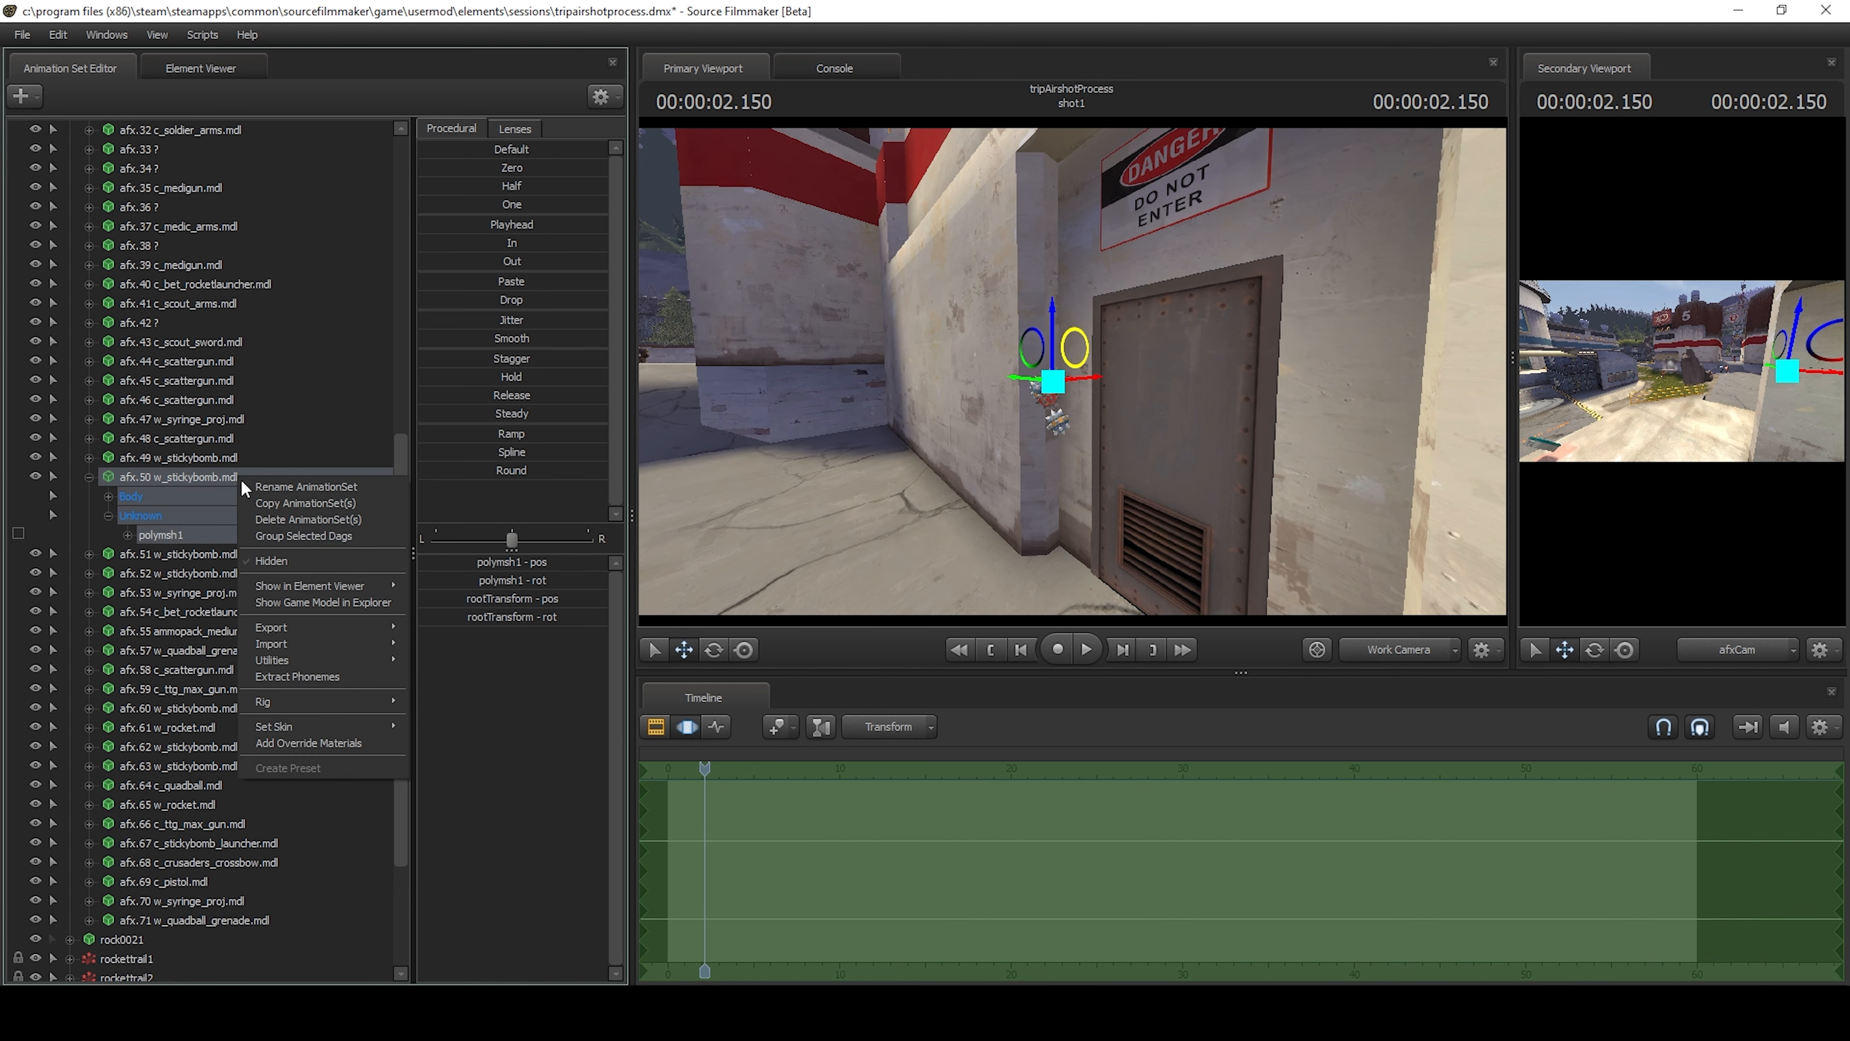
left_click(425, 746)
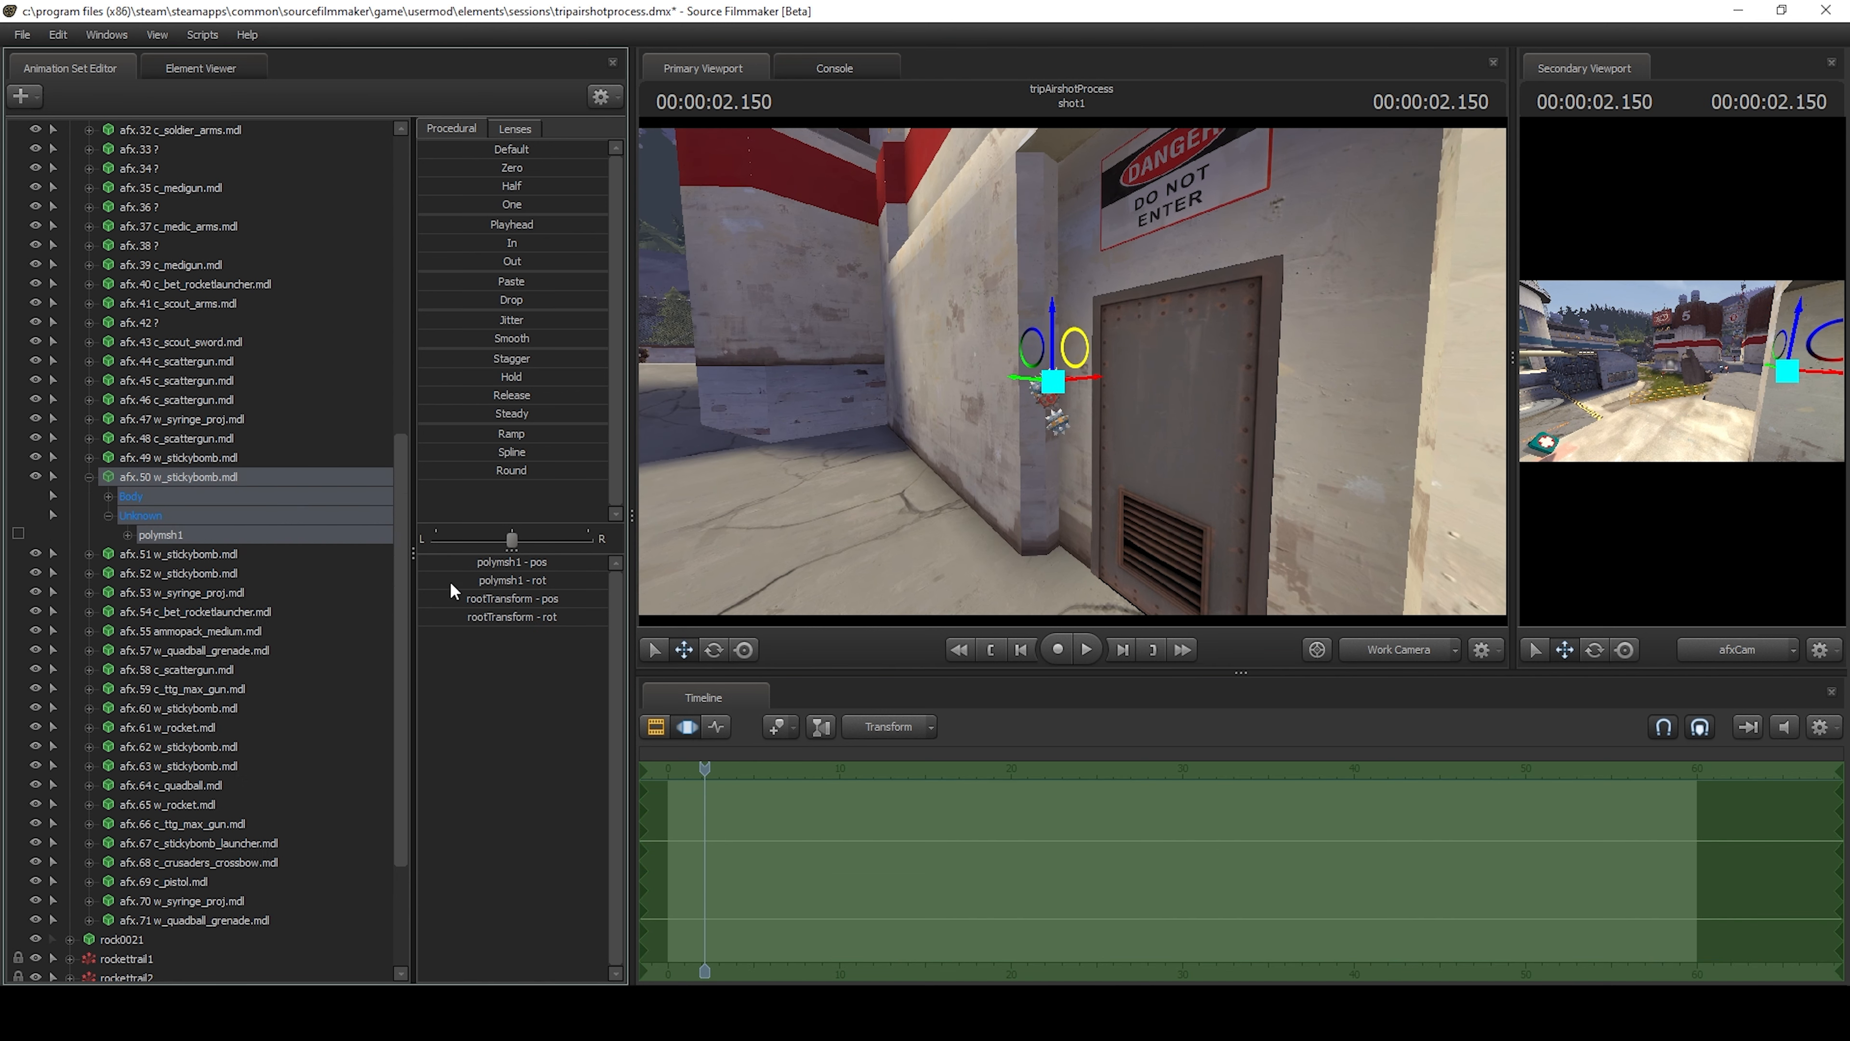
Change the skin of the afx.52 stickybomb individually and collapse the control lists of afx.52 and afx.50.
left_click(1100, 471, "ctrl+shift")
left_click(1048, 397, "ctrl+shift")
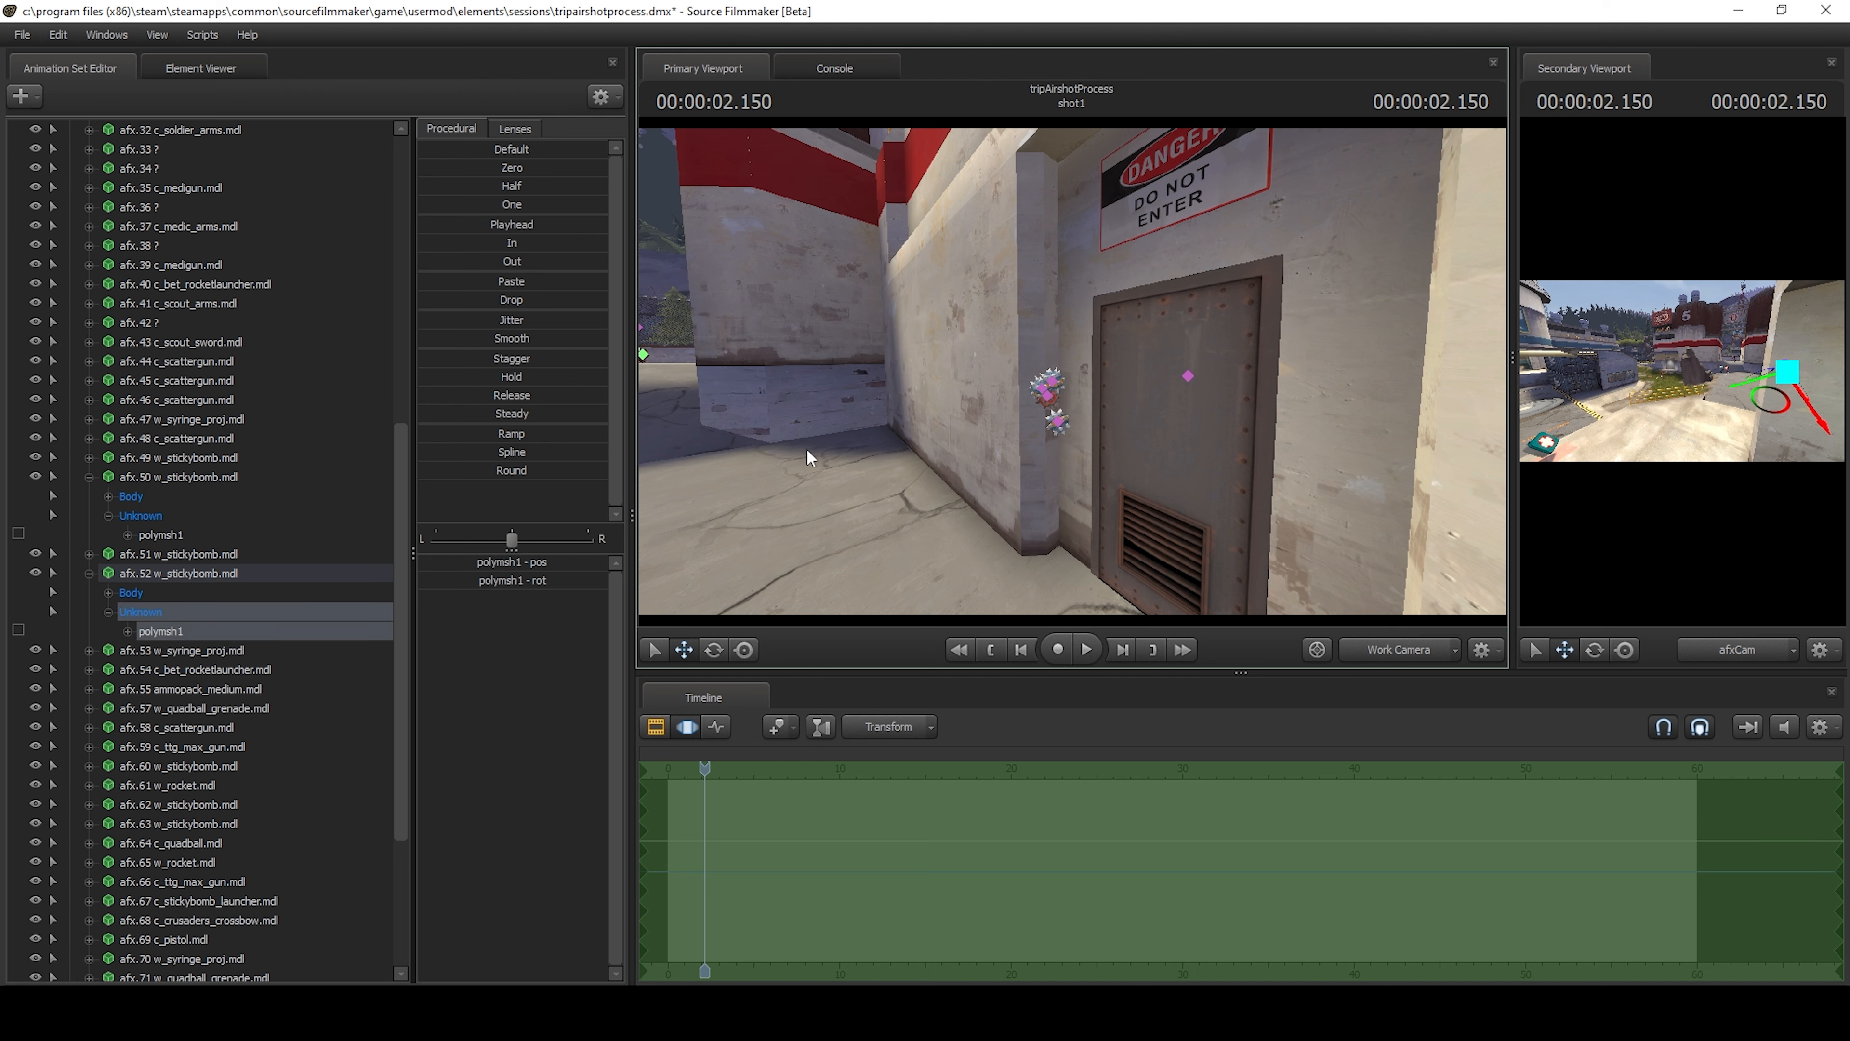
right_click(177, 572)
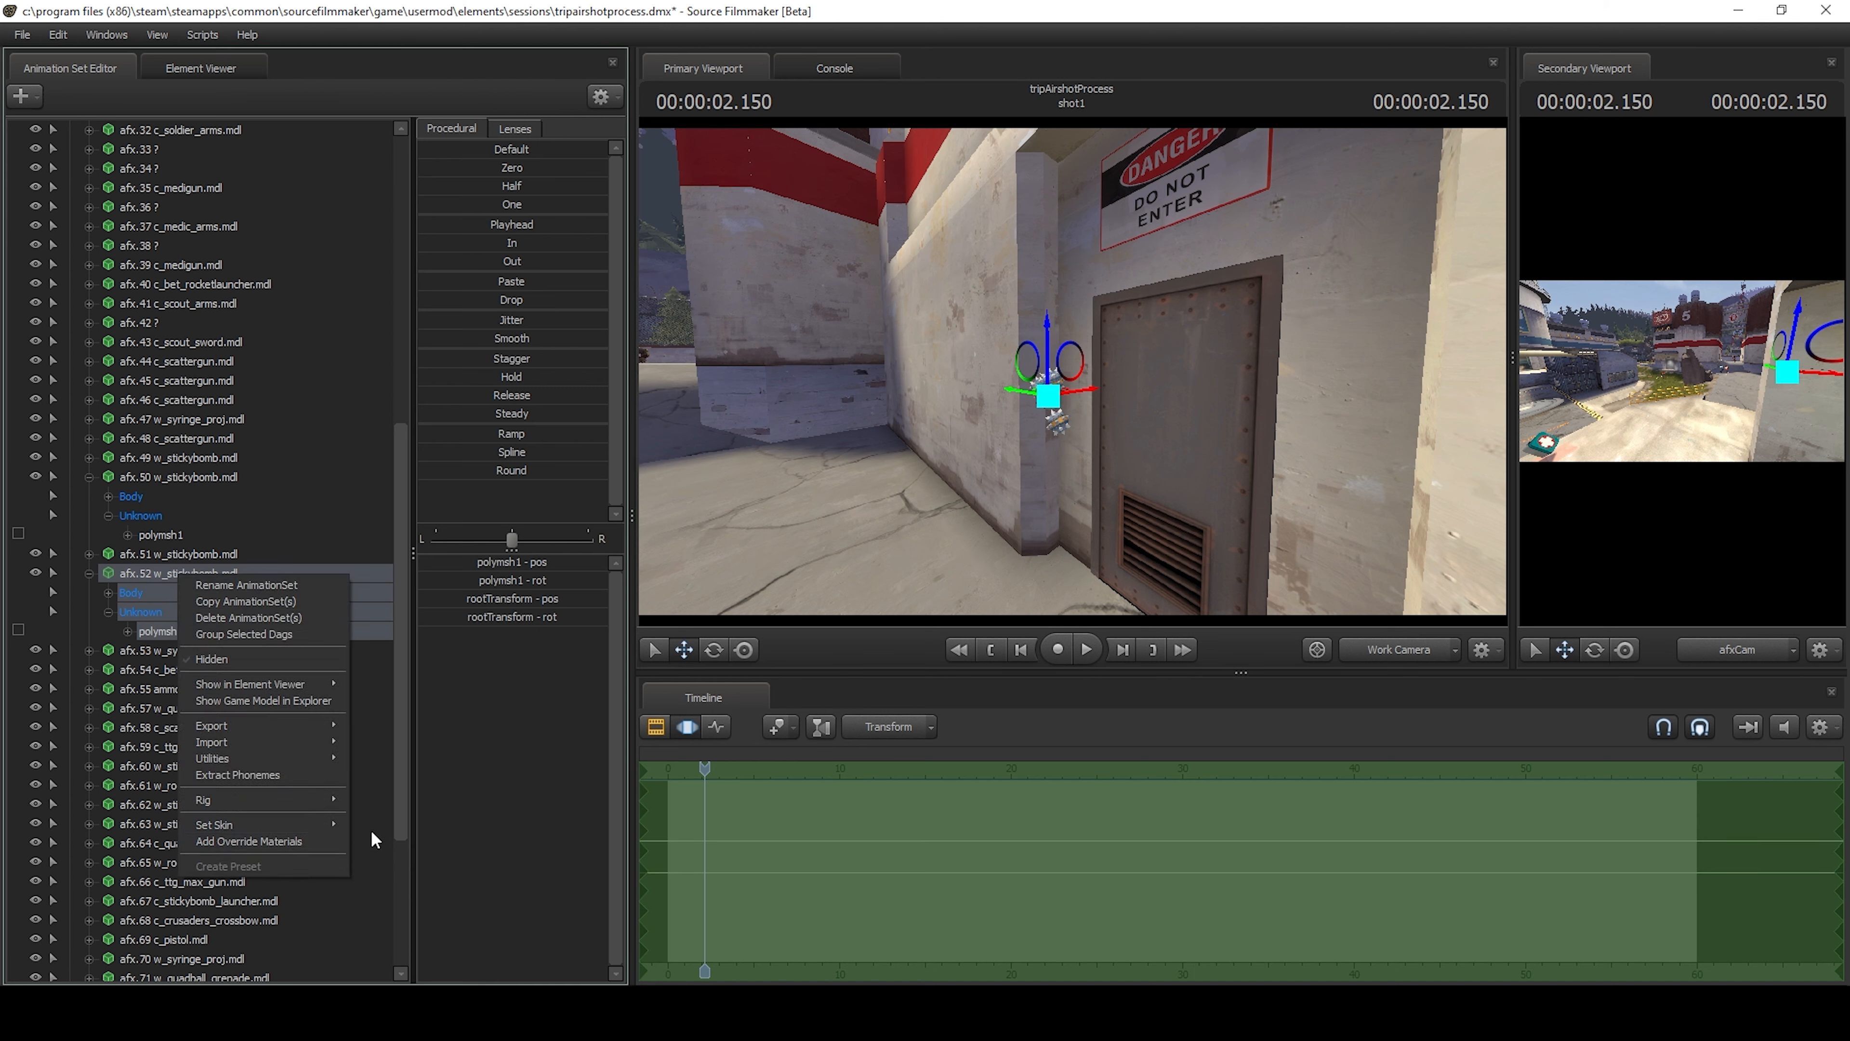
mouse_move(321, 825)
left_click(389, 827)
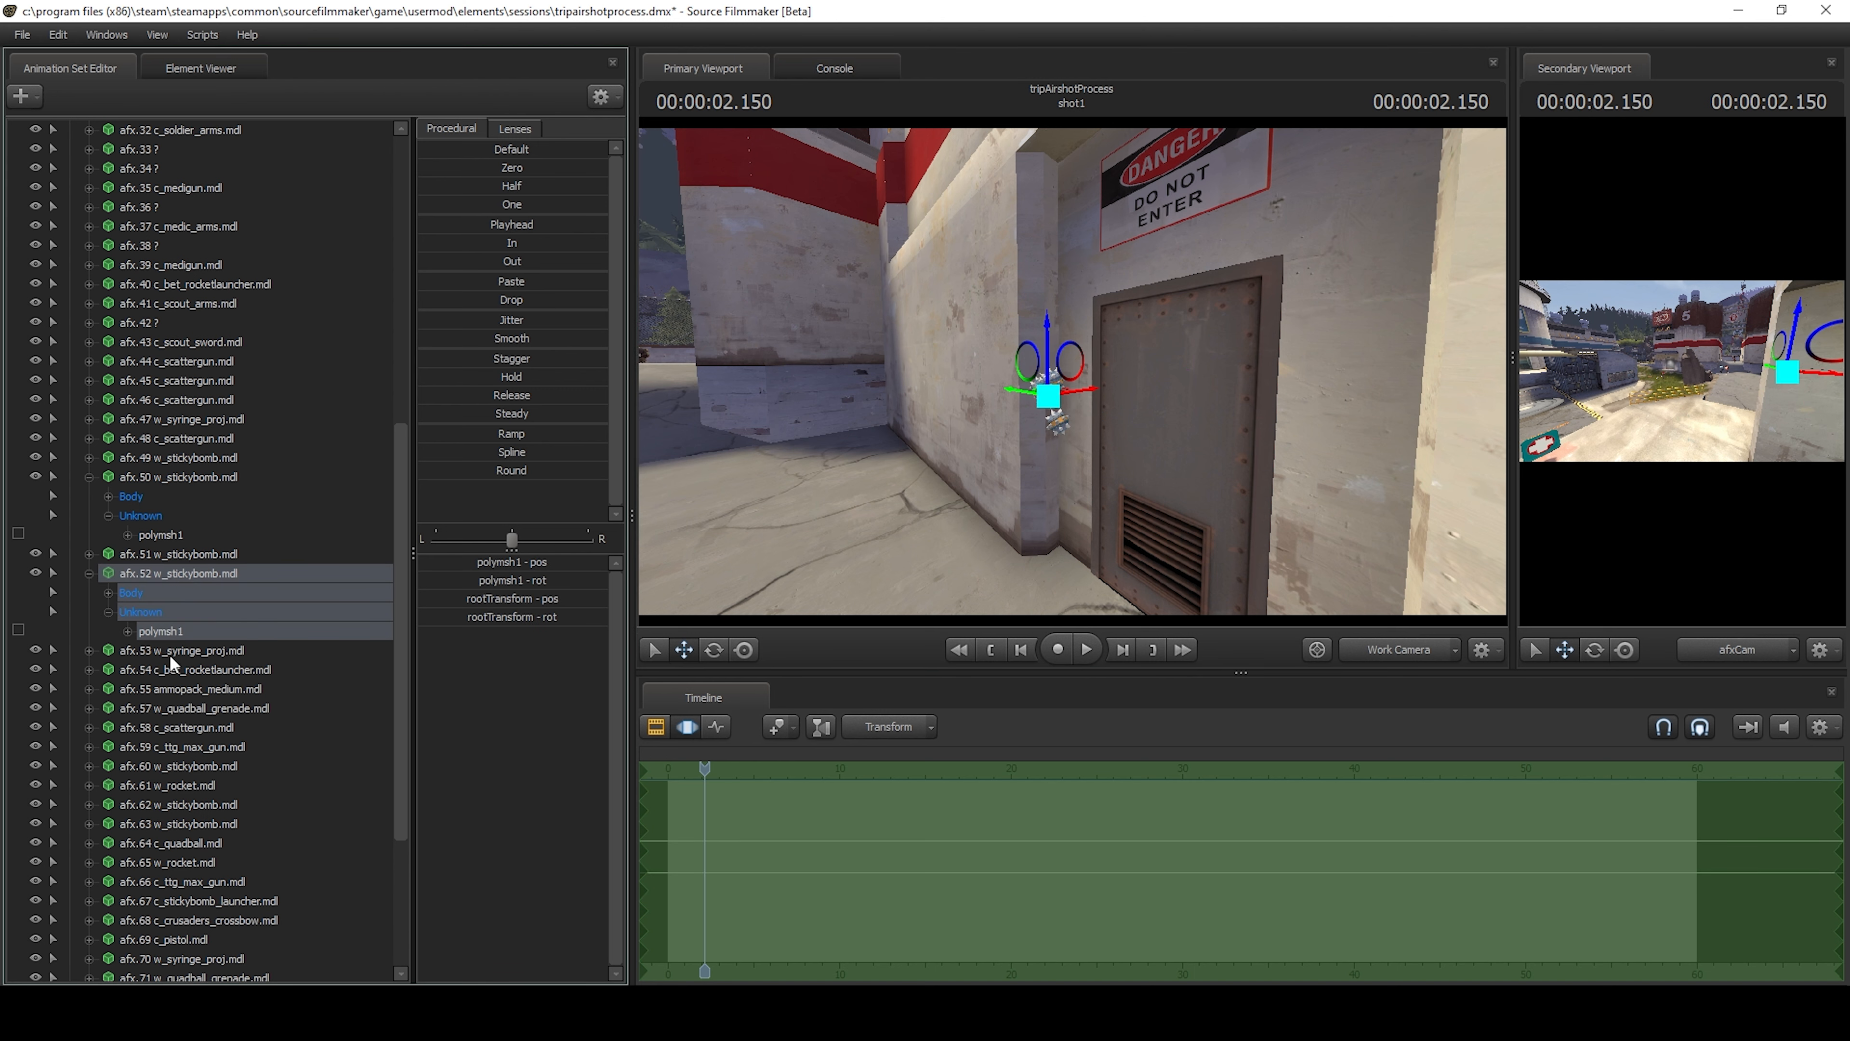
left_click(88, 572)
left_click(88, 479)
Look over the rock and the surrounding player models with the work camera and collapse the PlayerModels group.
left_click_drag(877, 428, 525, 357)
key("s")
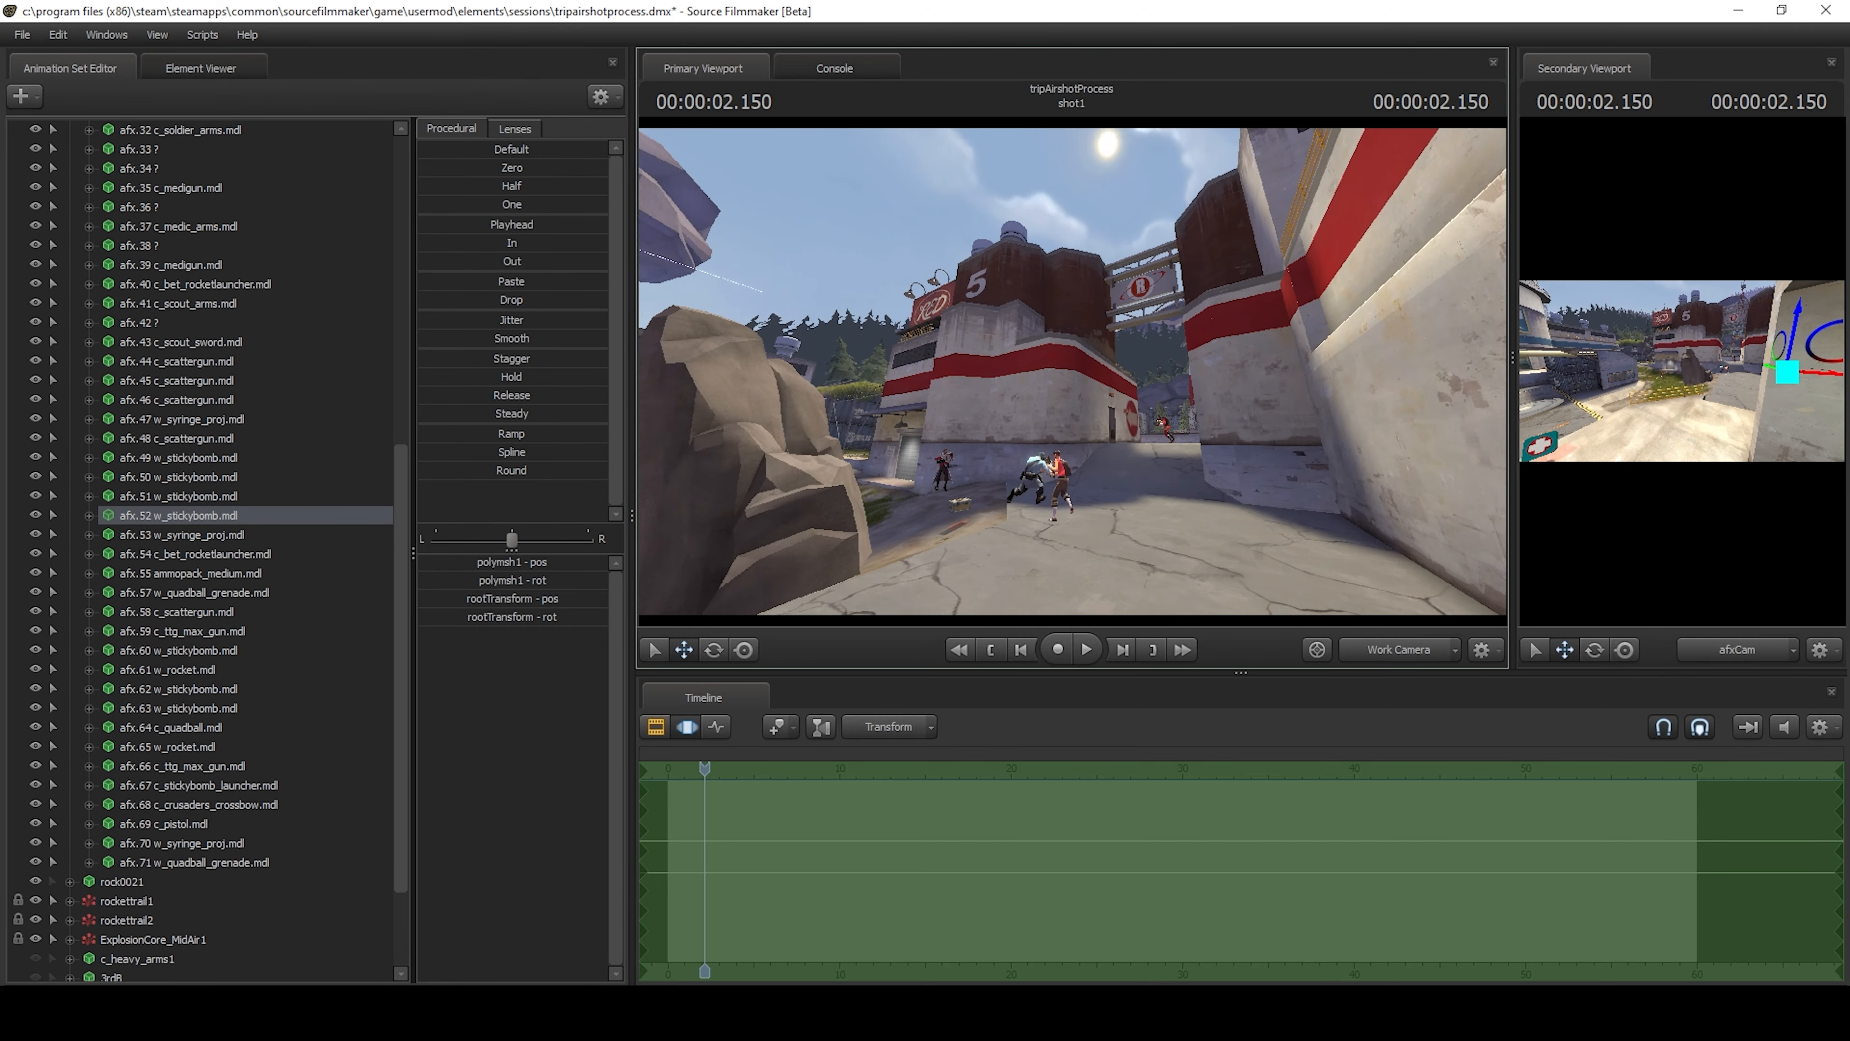
mouse_move(1072, 372)
left_mouse_down()
mouse_move(539, 397)
mouse_move(911, 386)
mouse_move(874, 393)
mouse_move(699, 336)
mouse_move(1072, 372)
left_mouse_up()
key("w")
key("w")
scroll(283, 388, "up", 10)
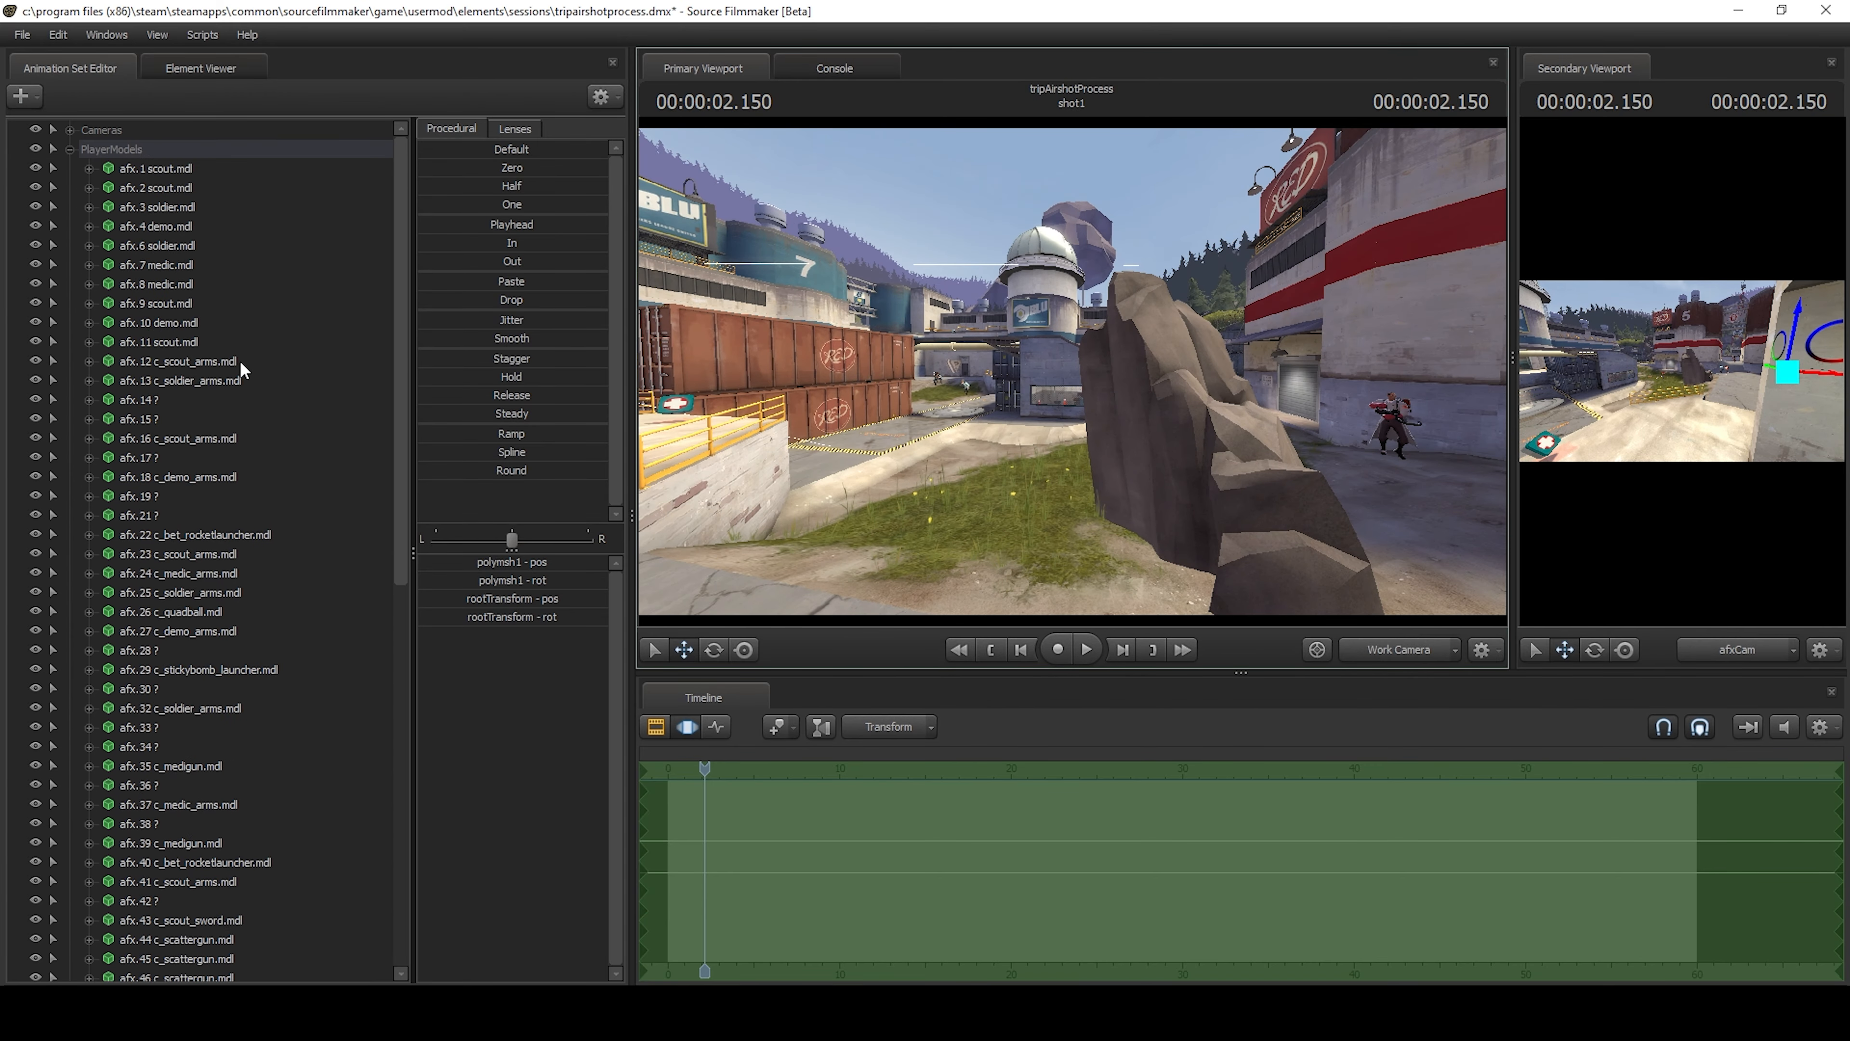
left_click(70, 148)
Examine the scene at 2.700 s through afxCam and from the work camera.
left_click(1398, 650)
left_click_drag(704, 776, 714, 776)
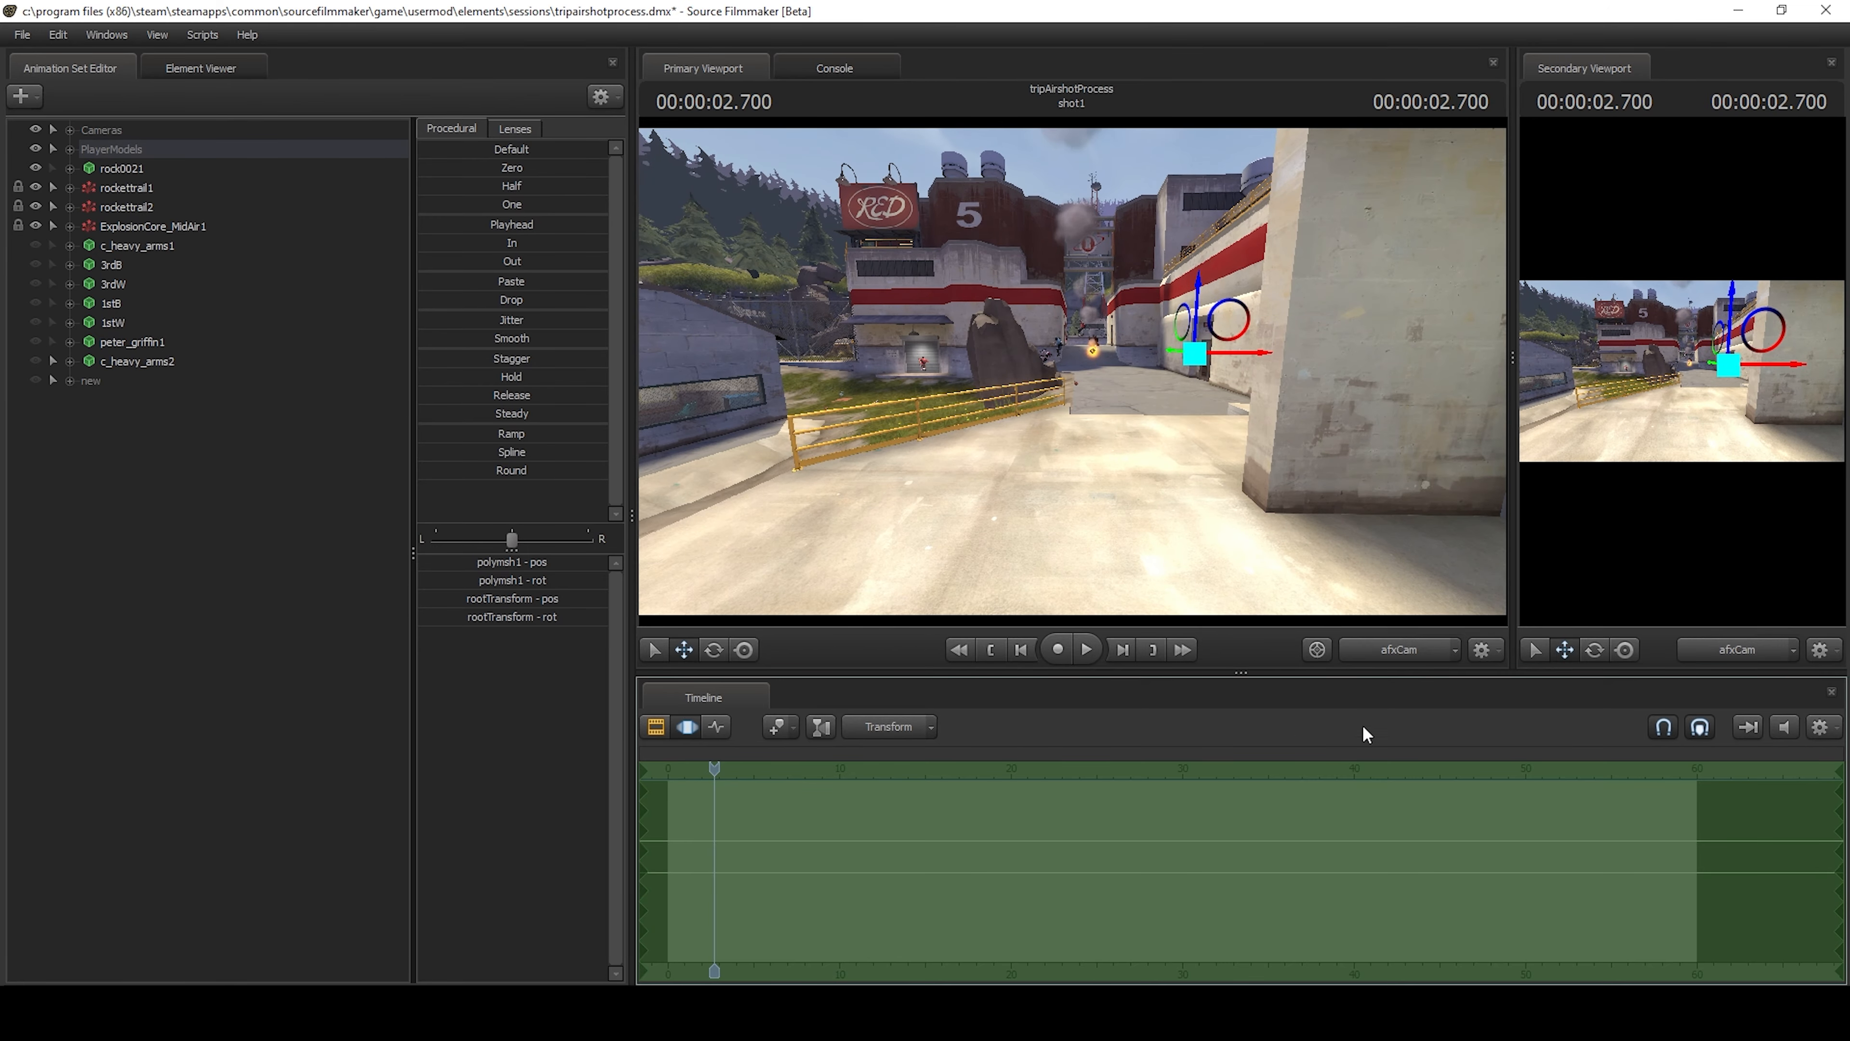
left_click(1397, 651)
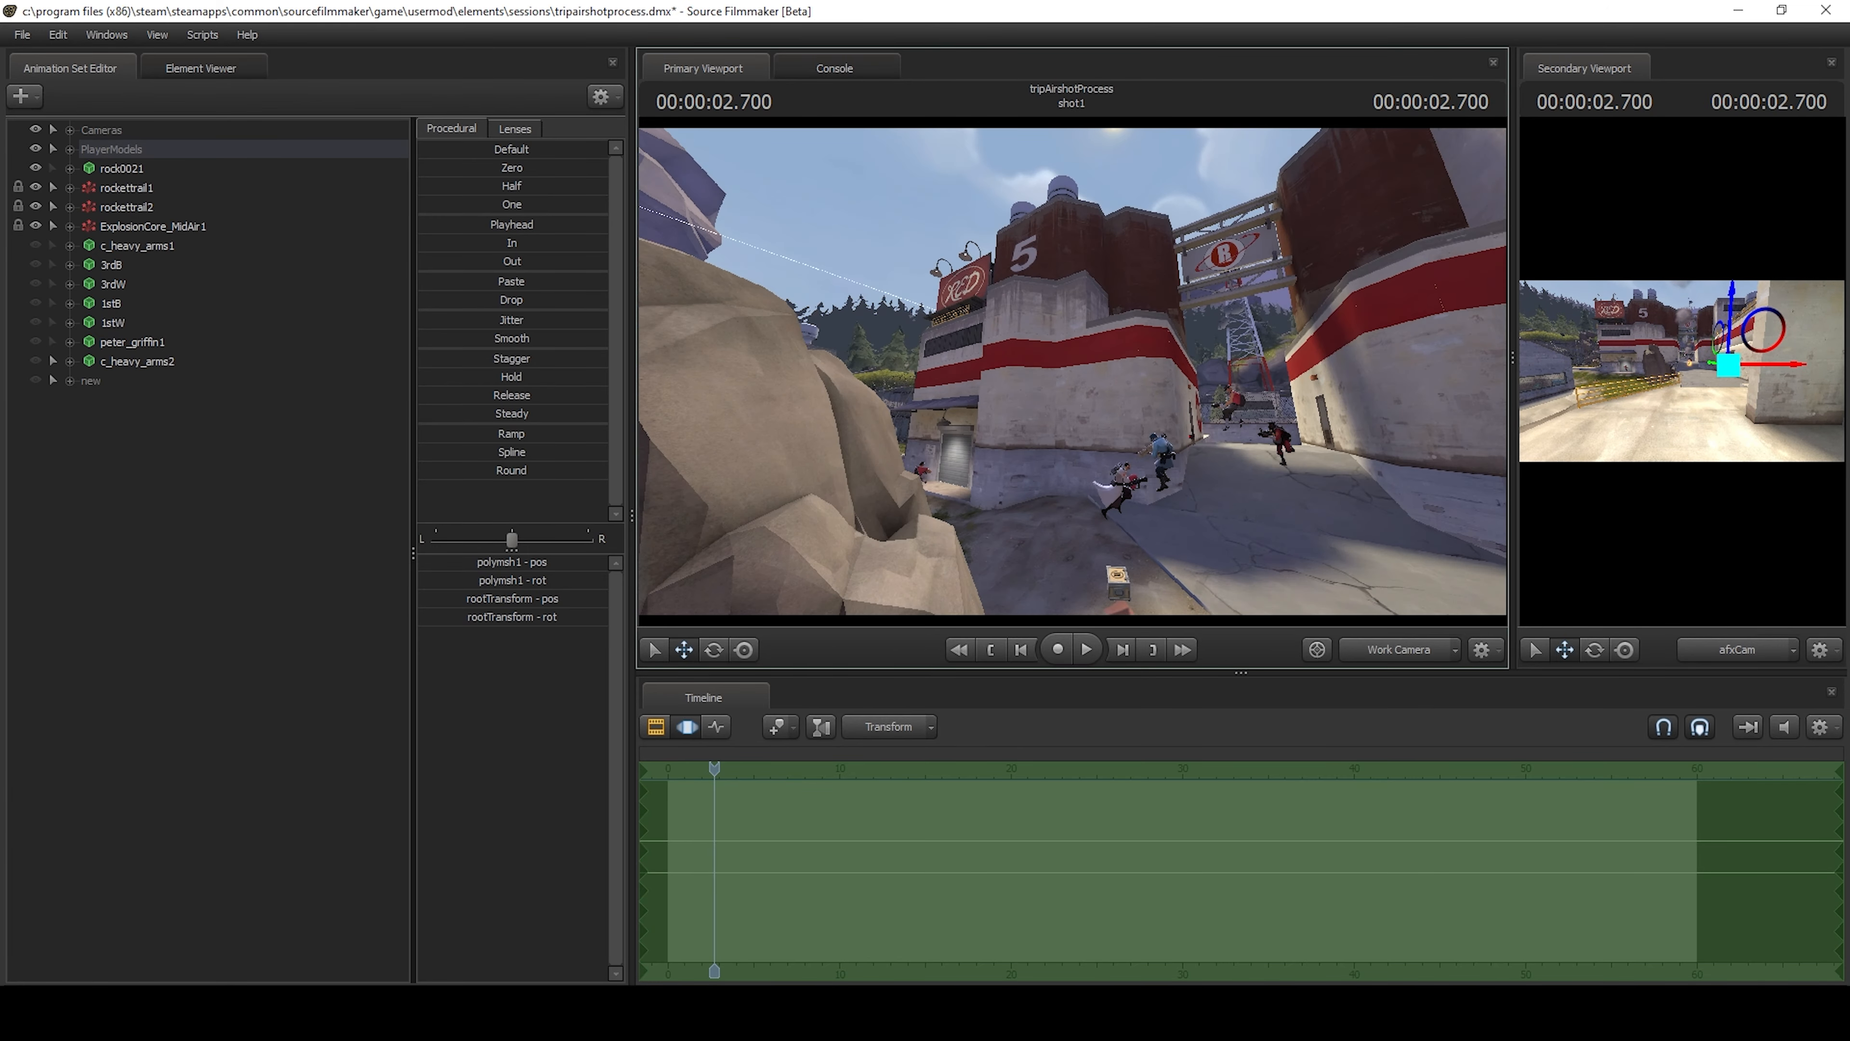
key("w")
left_click_drag(1072, 372, 815, 394)
Make c_heavy_arms2 visible and view it through afxCam with the playhead at 2.583 s.
left_click(1399, 649)
left_click_drag(714, 776, 709, 776)
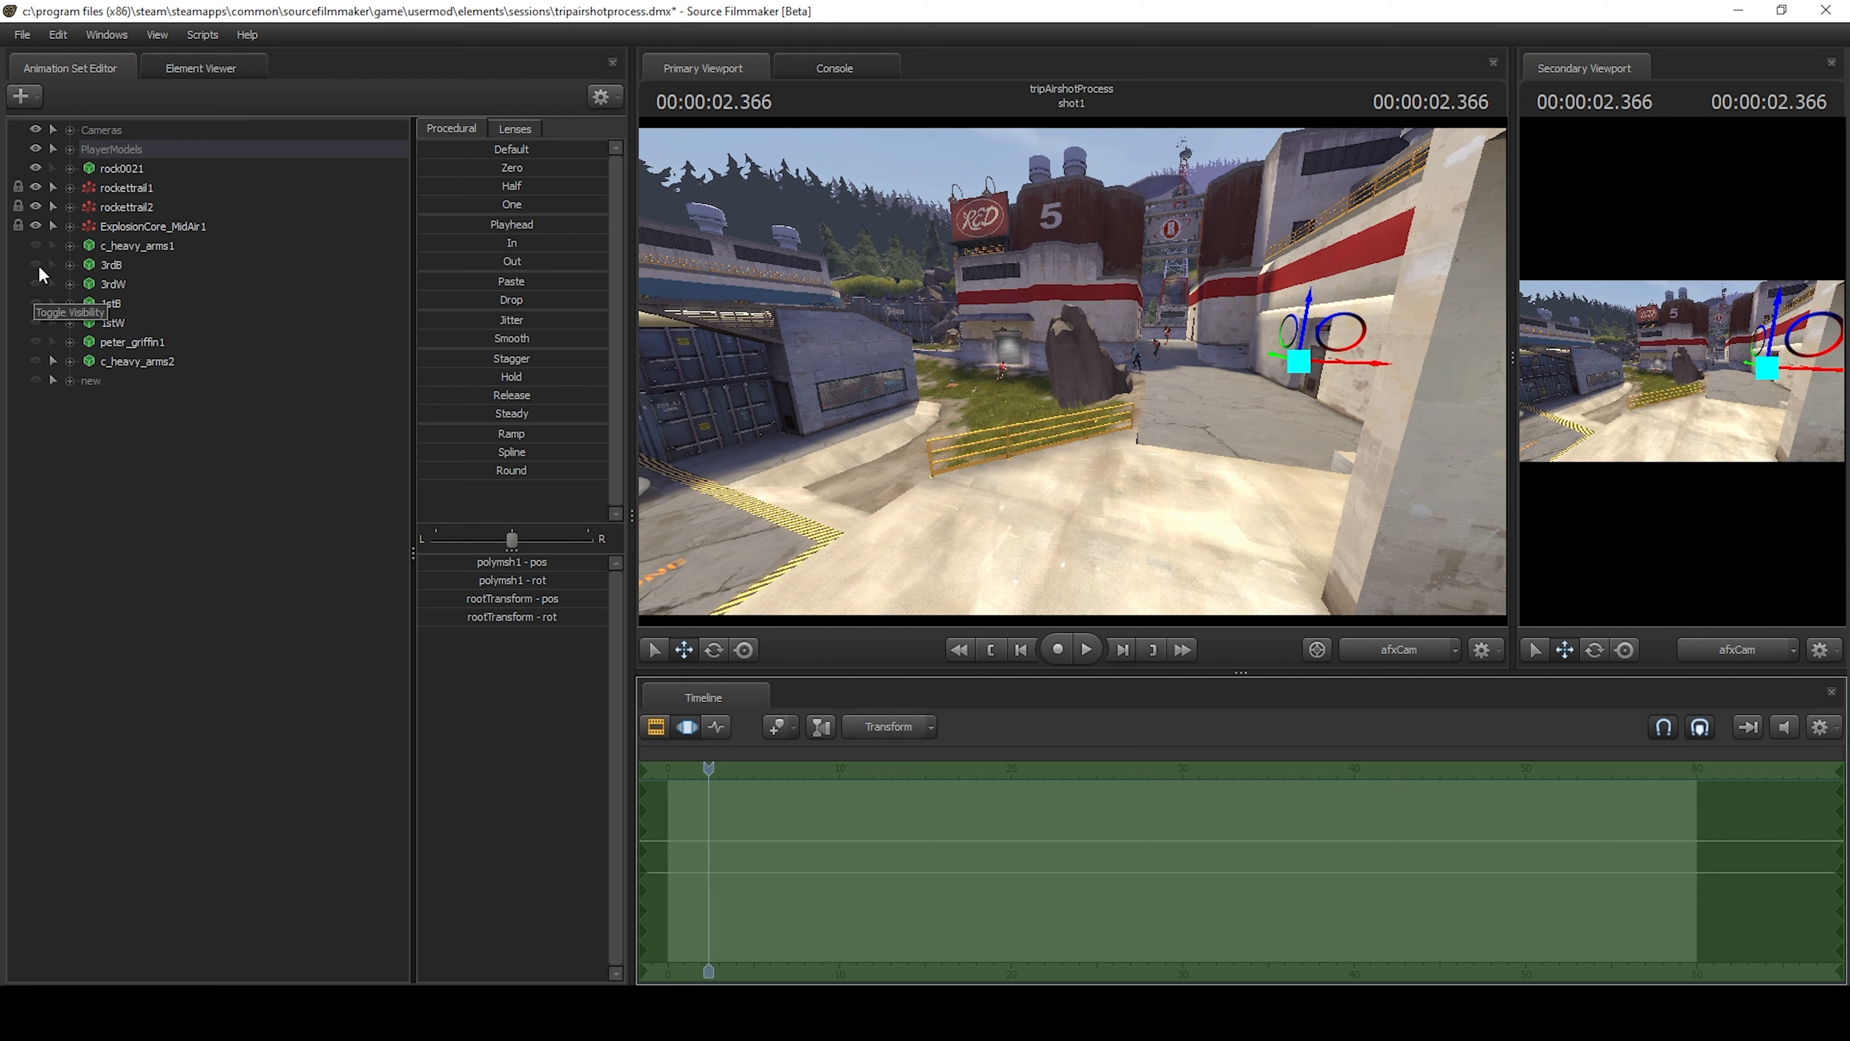
left_click(35, 361)
left_click_drag(709, 768, 712, 768)
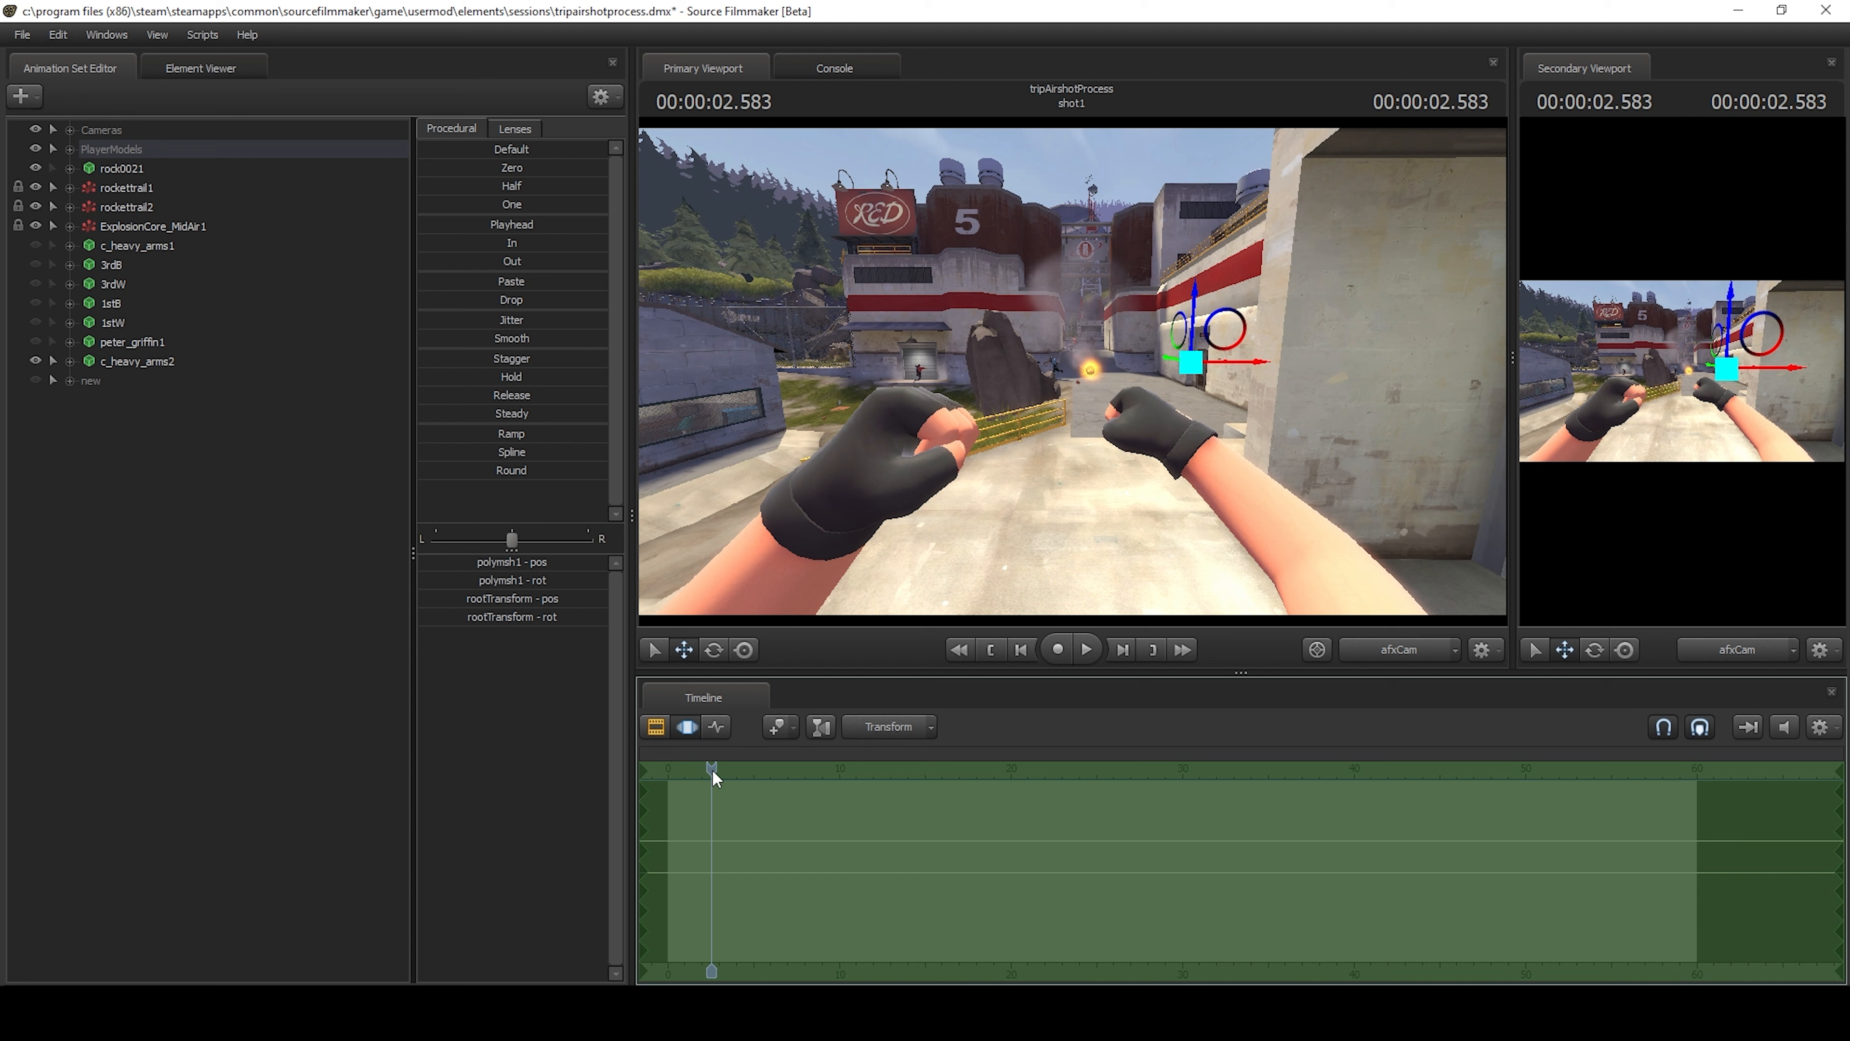
Locate the rocket's trail with the work camera and hide rockettrail1, rockettrail2 and ExplosionCore_MidAir1.
left_click(1412, 654)
key("w")
left_click_drag(1076, 435, 1094, 440)
left_click(1067, 442, "ctrl")
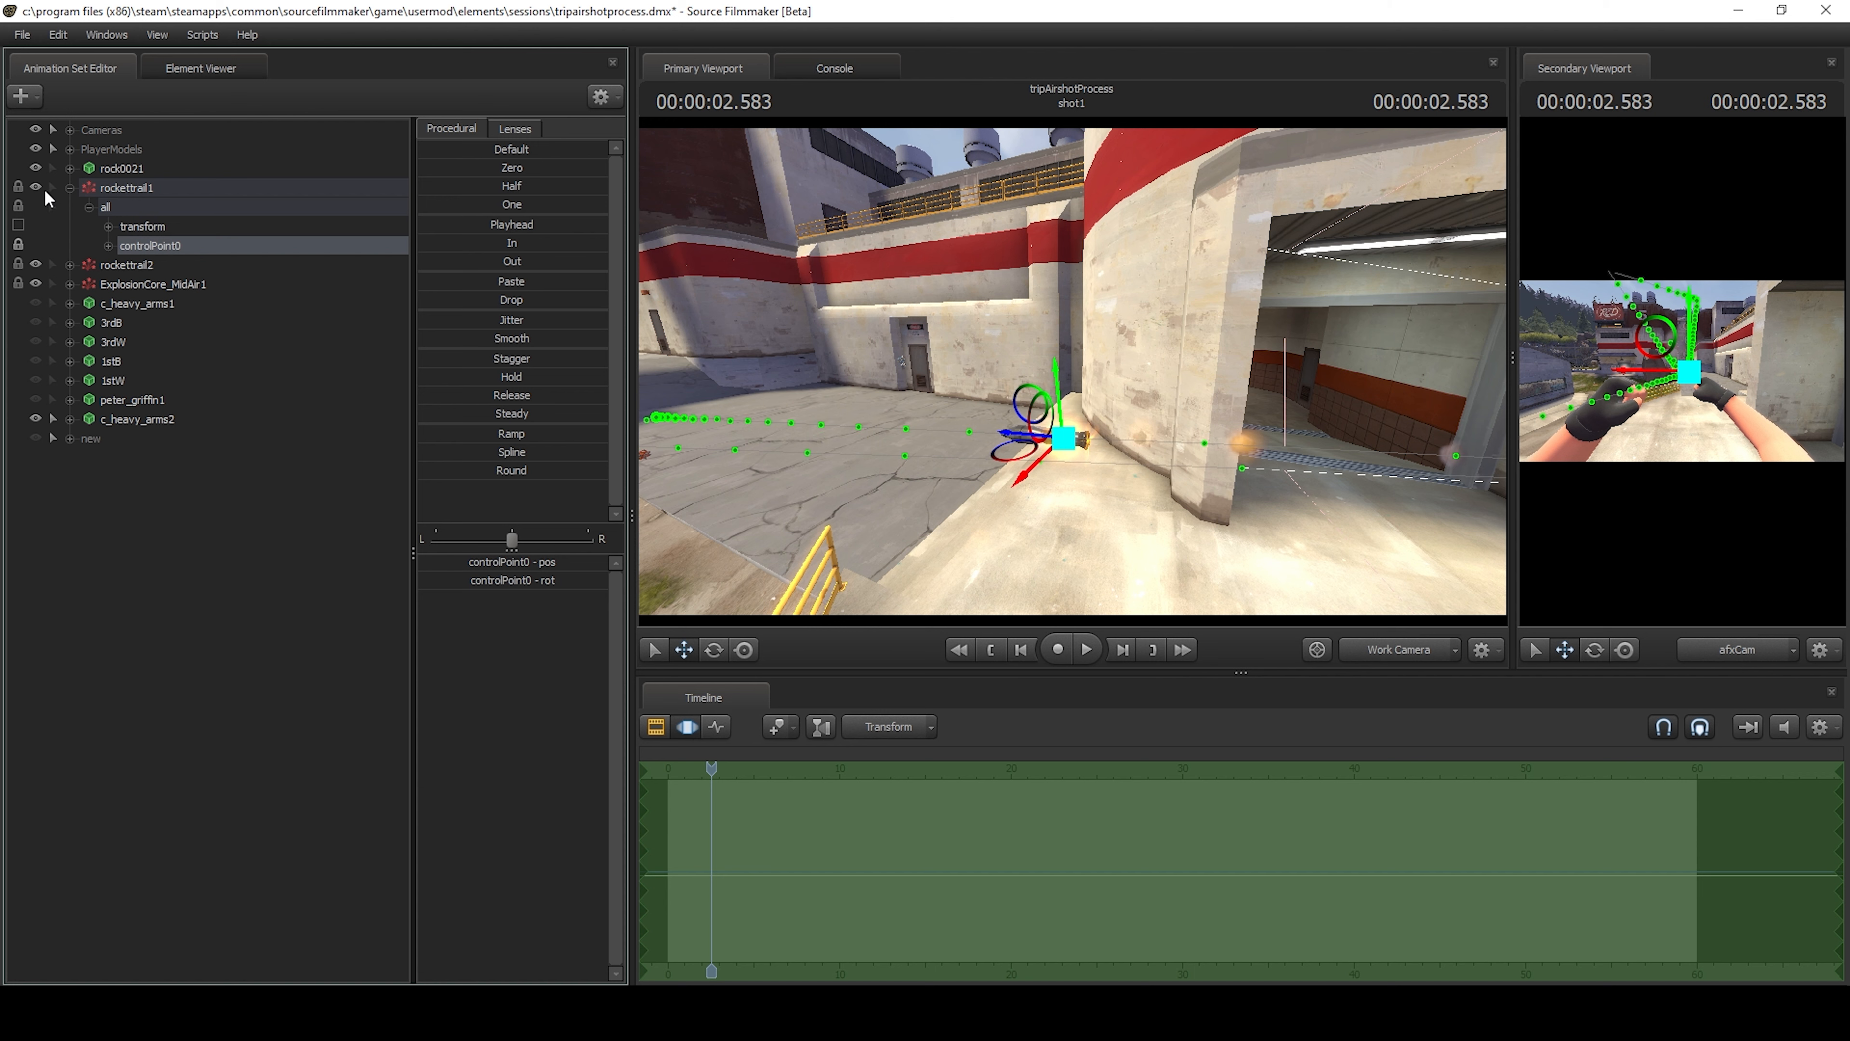
left_click(35, 188)
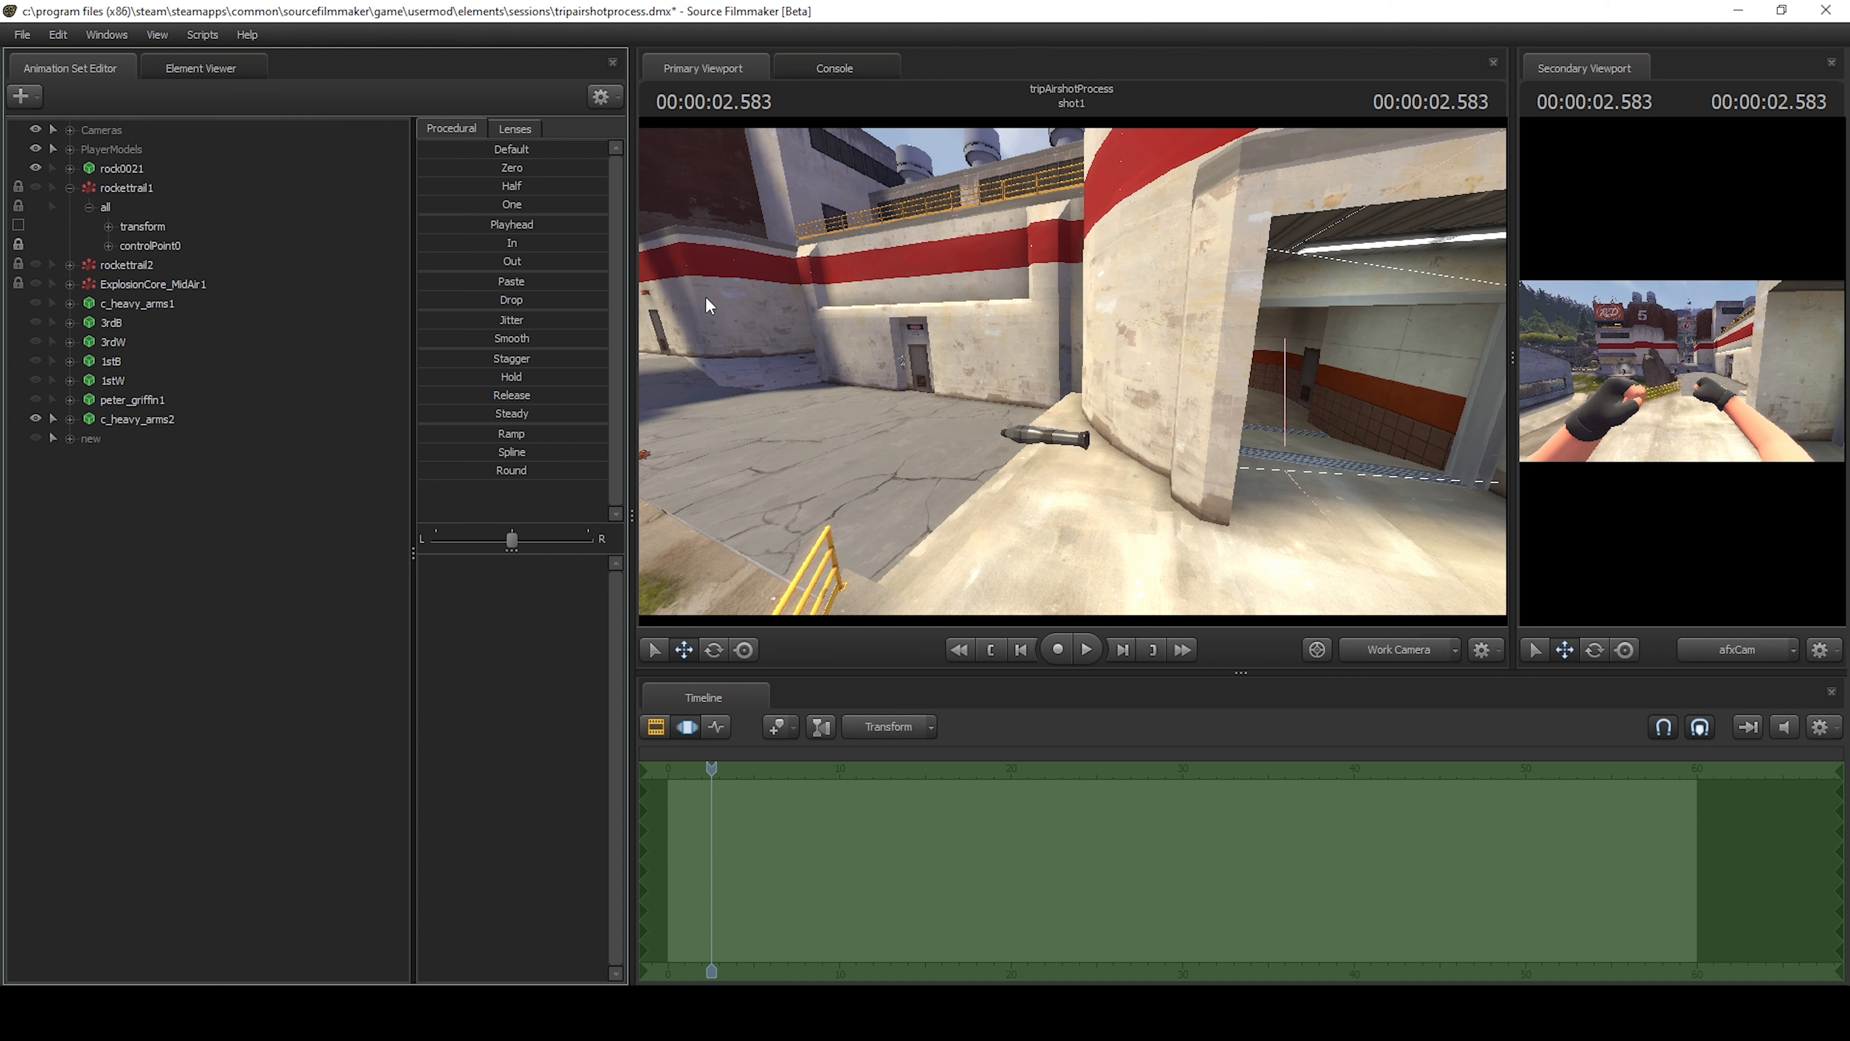
Play the shot from the start through afxCam to review it without the particle effects.
left_click(1383, 650)
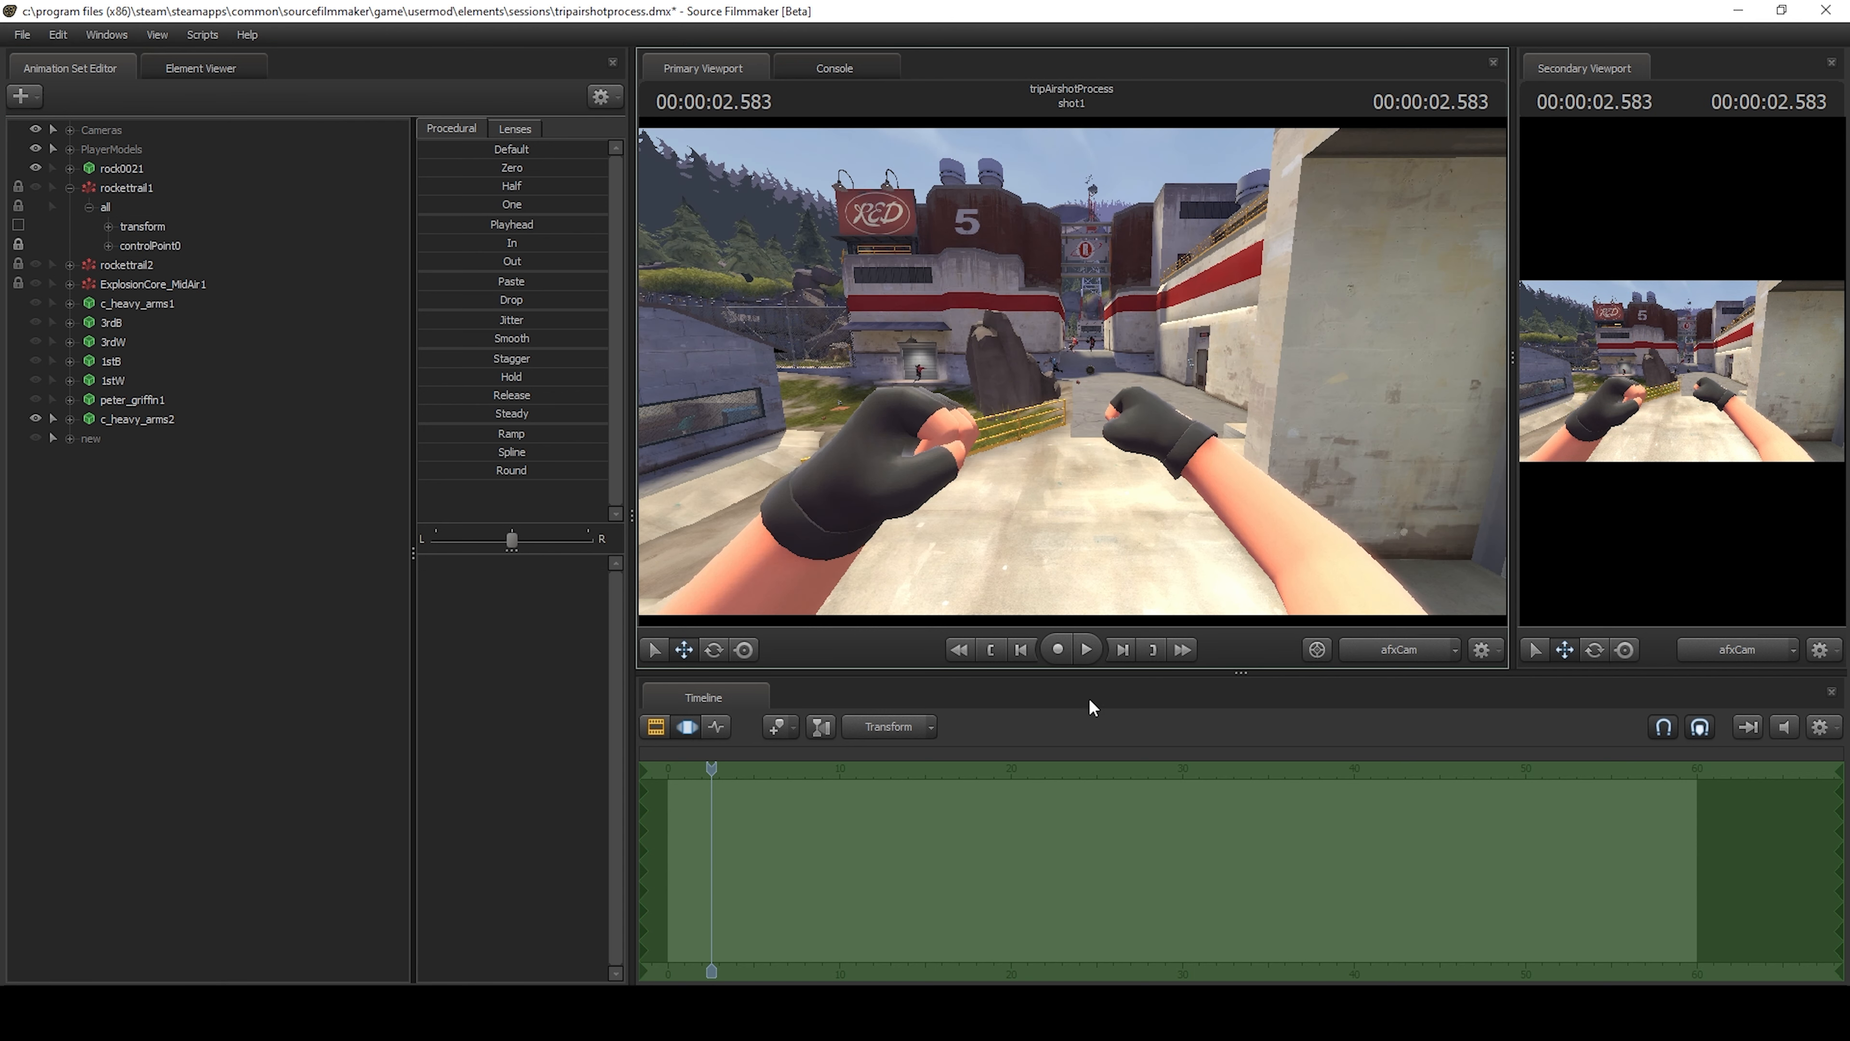
left_click_drag(711, 768, 664, 767)
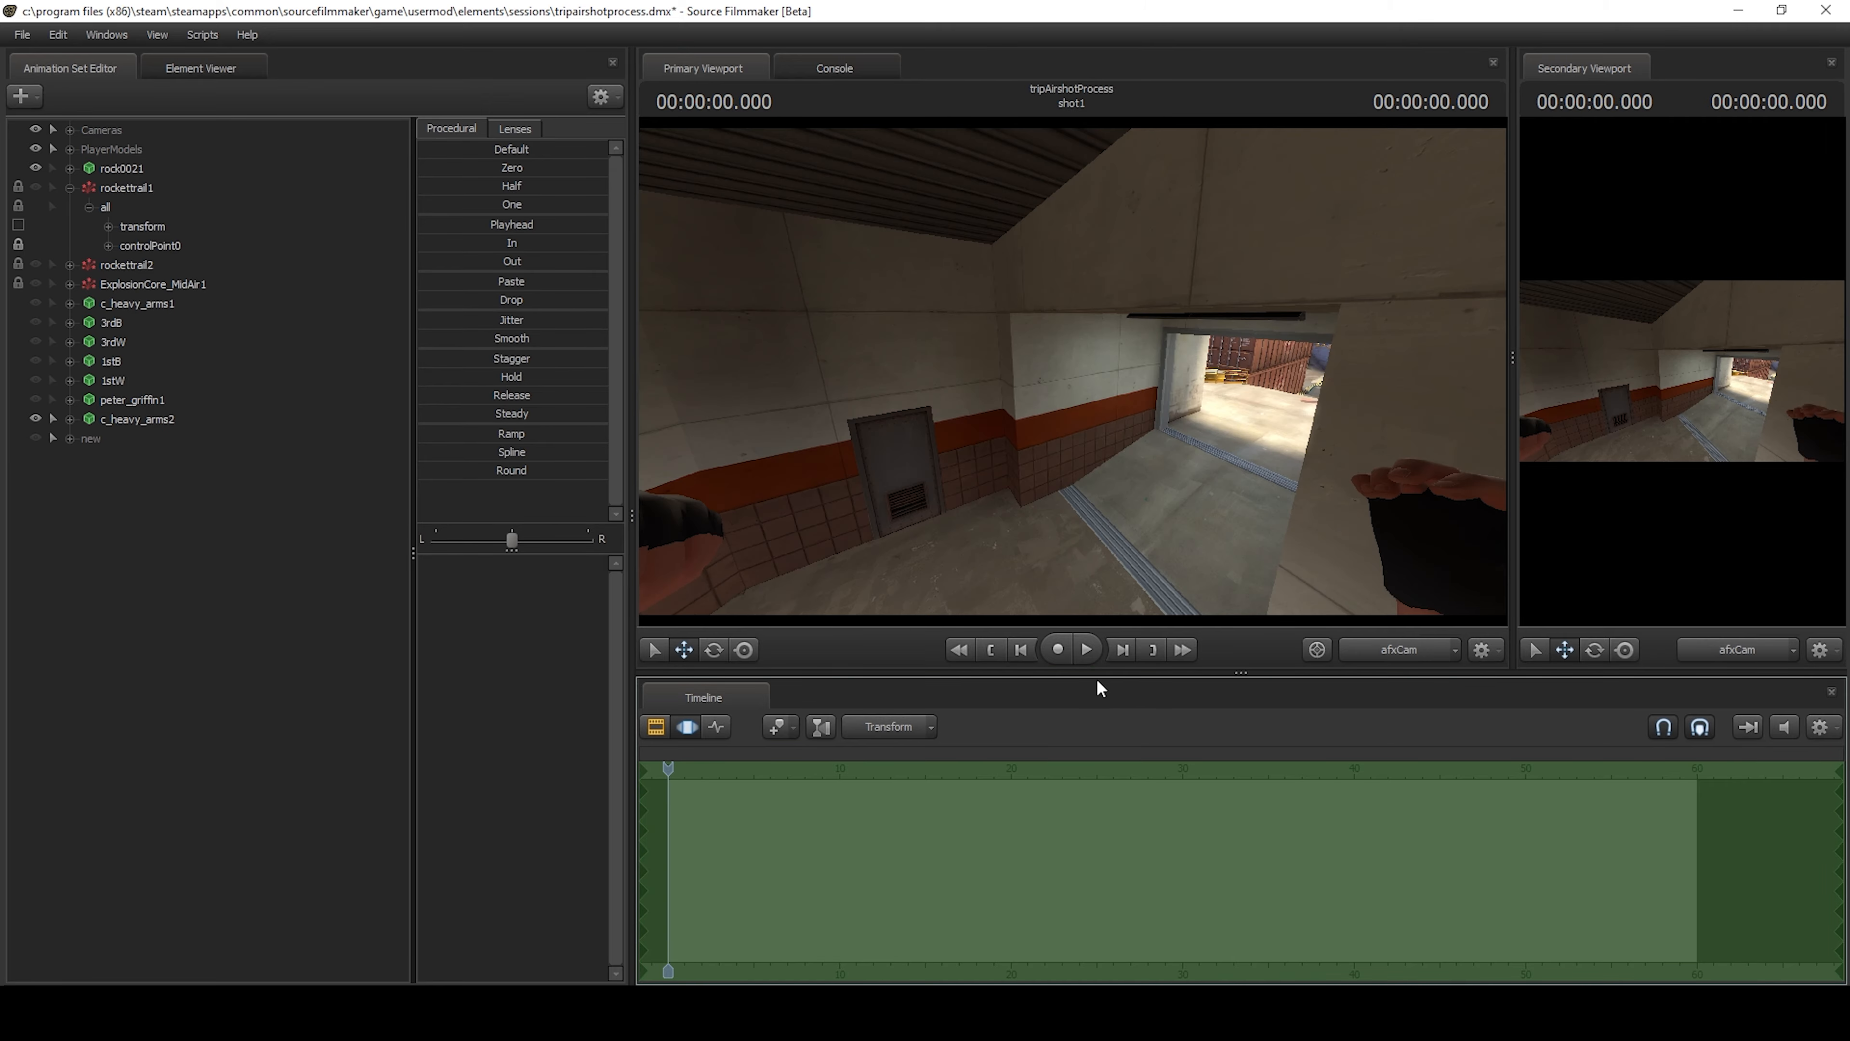
left_click(1097, 649)
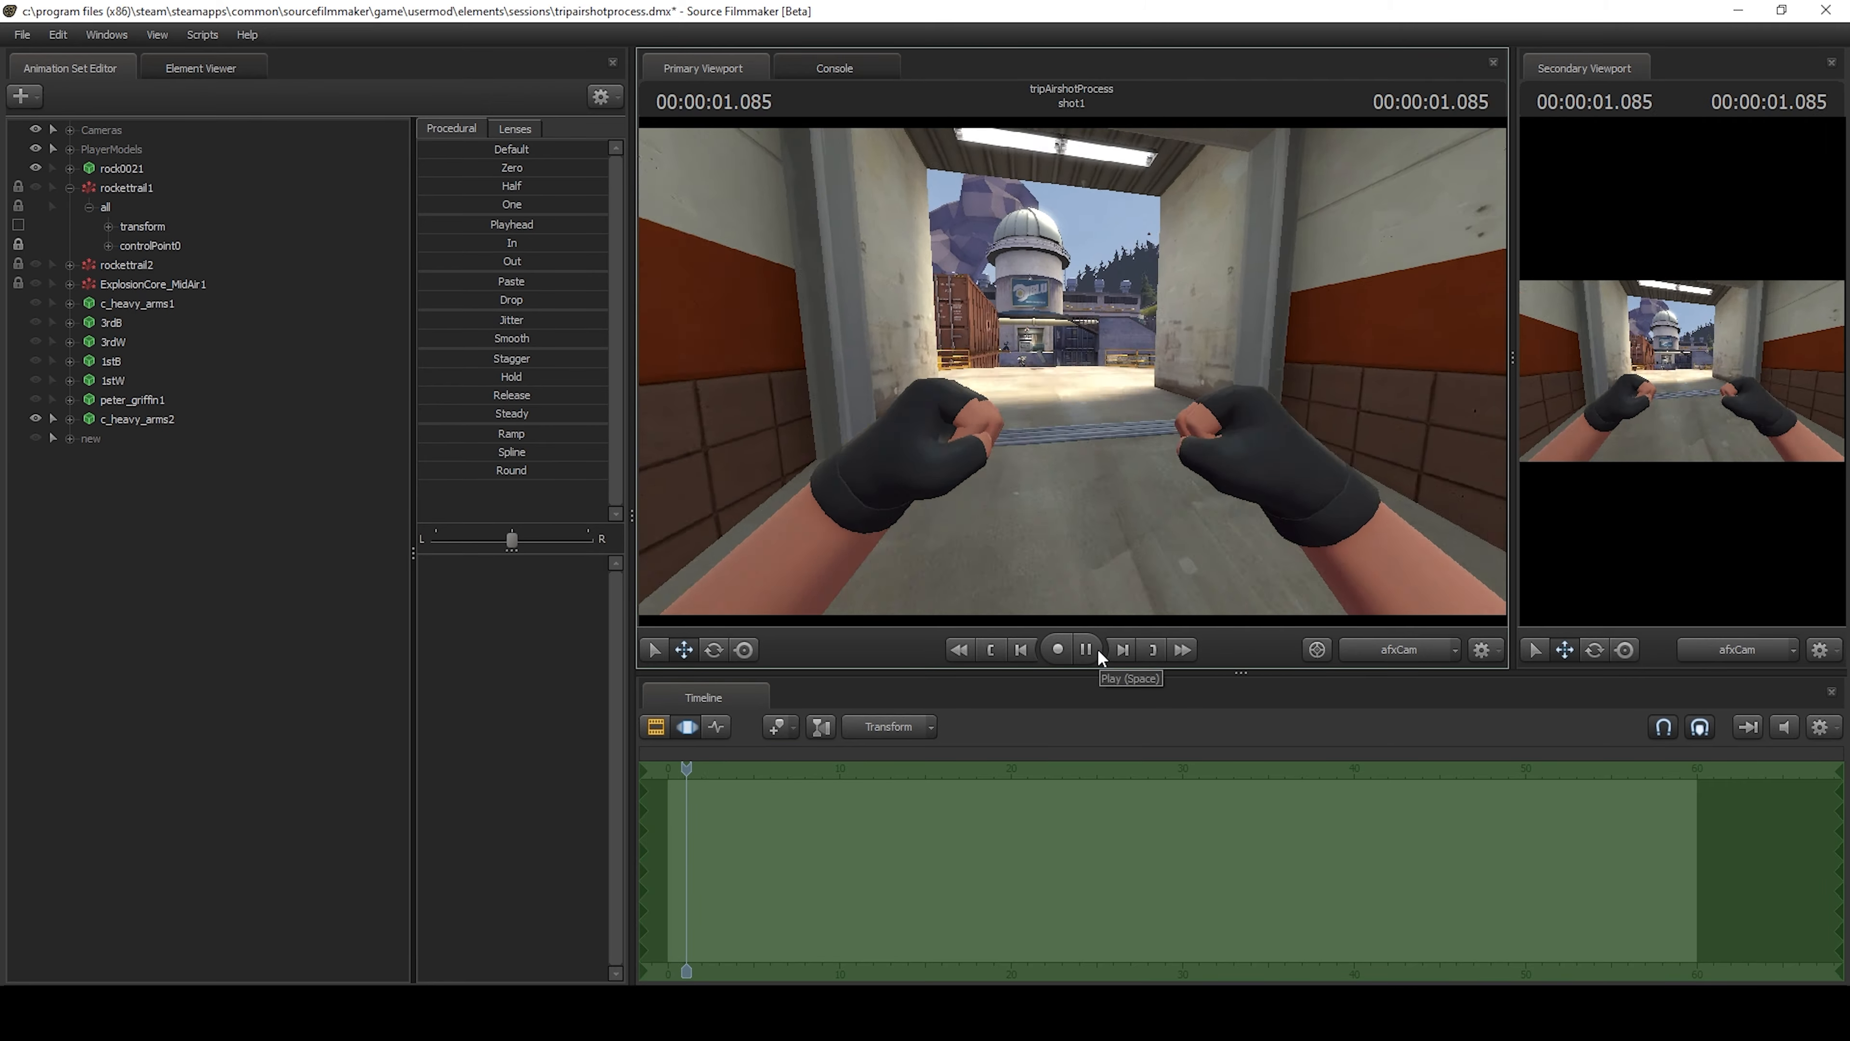
left_click(1097, 648)
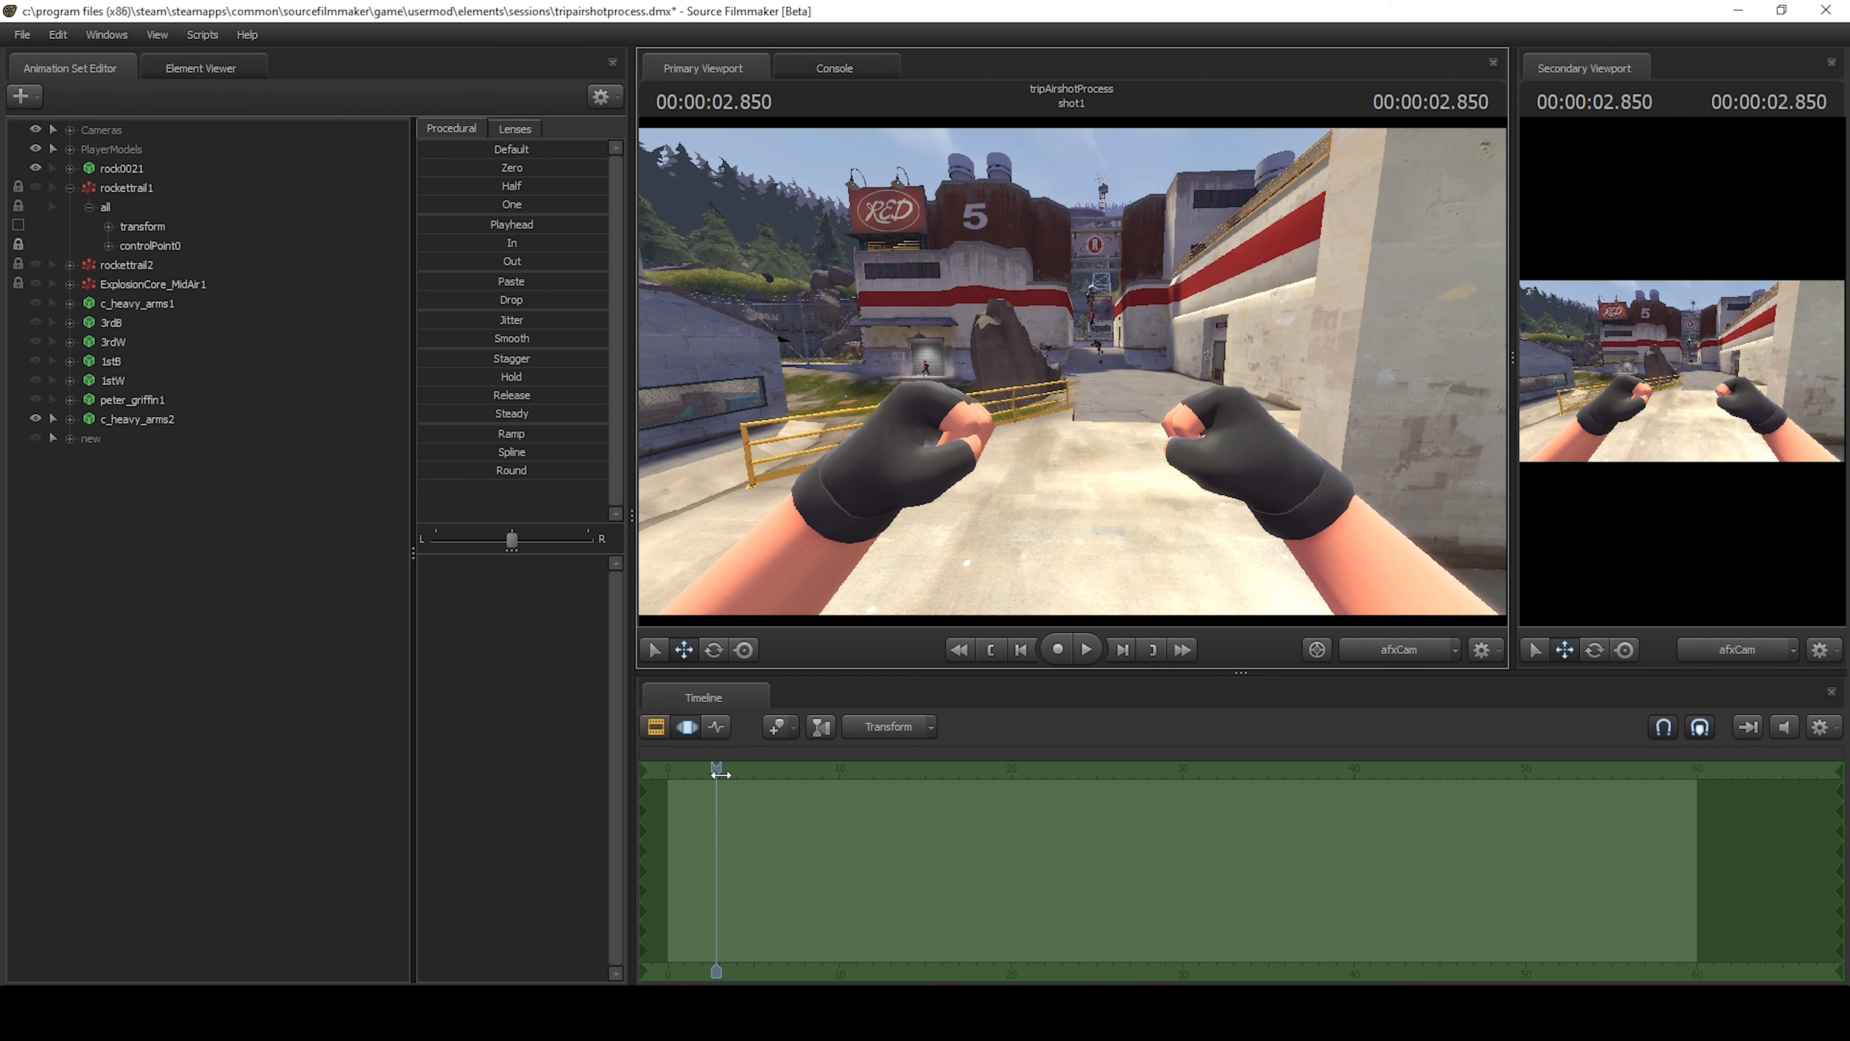
Move the playhead to 2.533 s and select the flying rocket's animation set, afx.61 w_rocket.mdl.
left_click_drag(716, 771, 711, 772)
left_click(1042, 415, "ctrl")
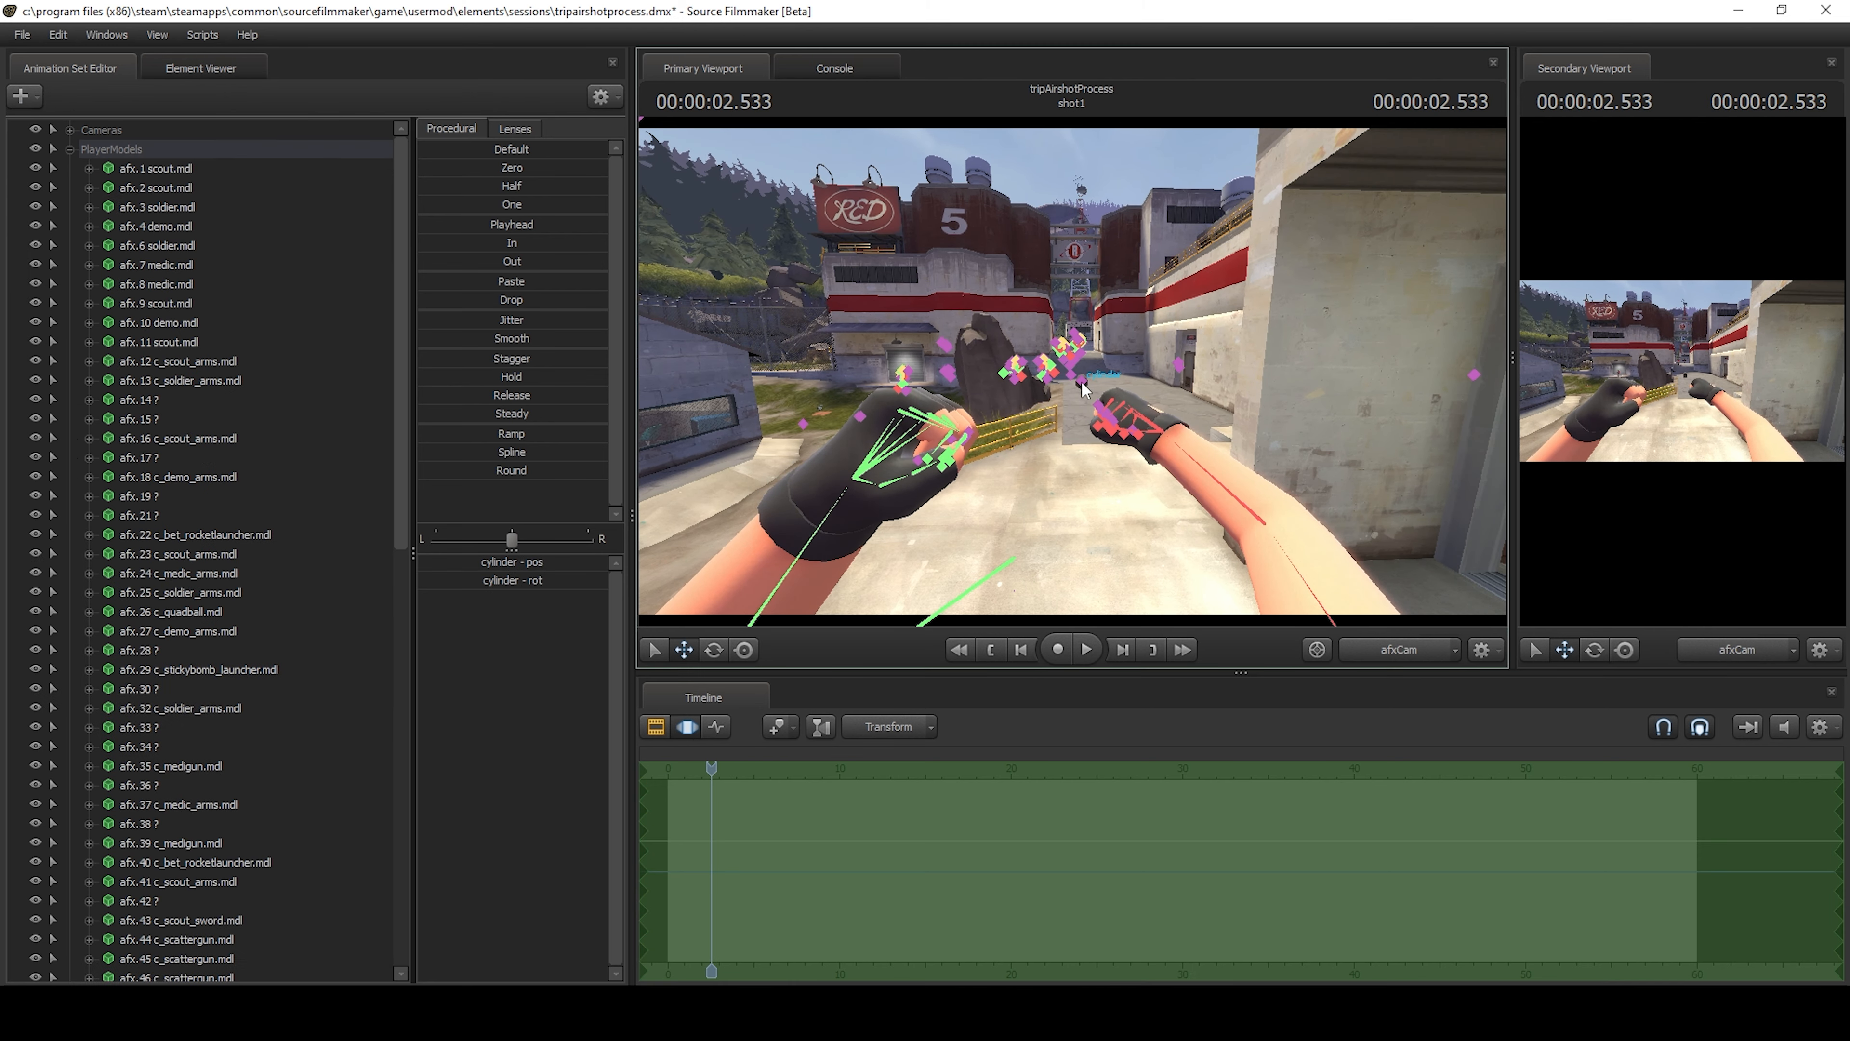
scroll(209, 293, "down", 12)
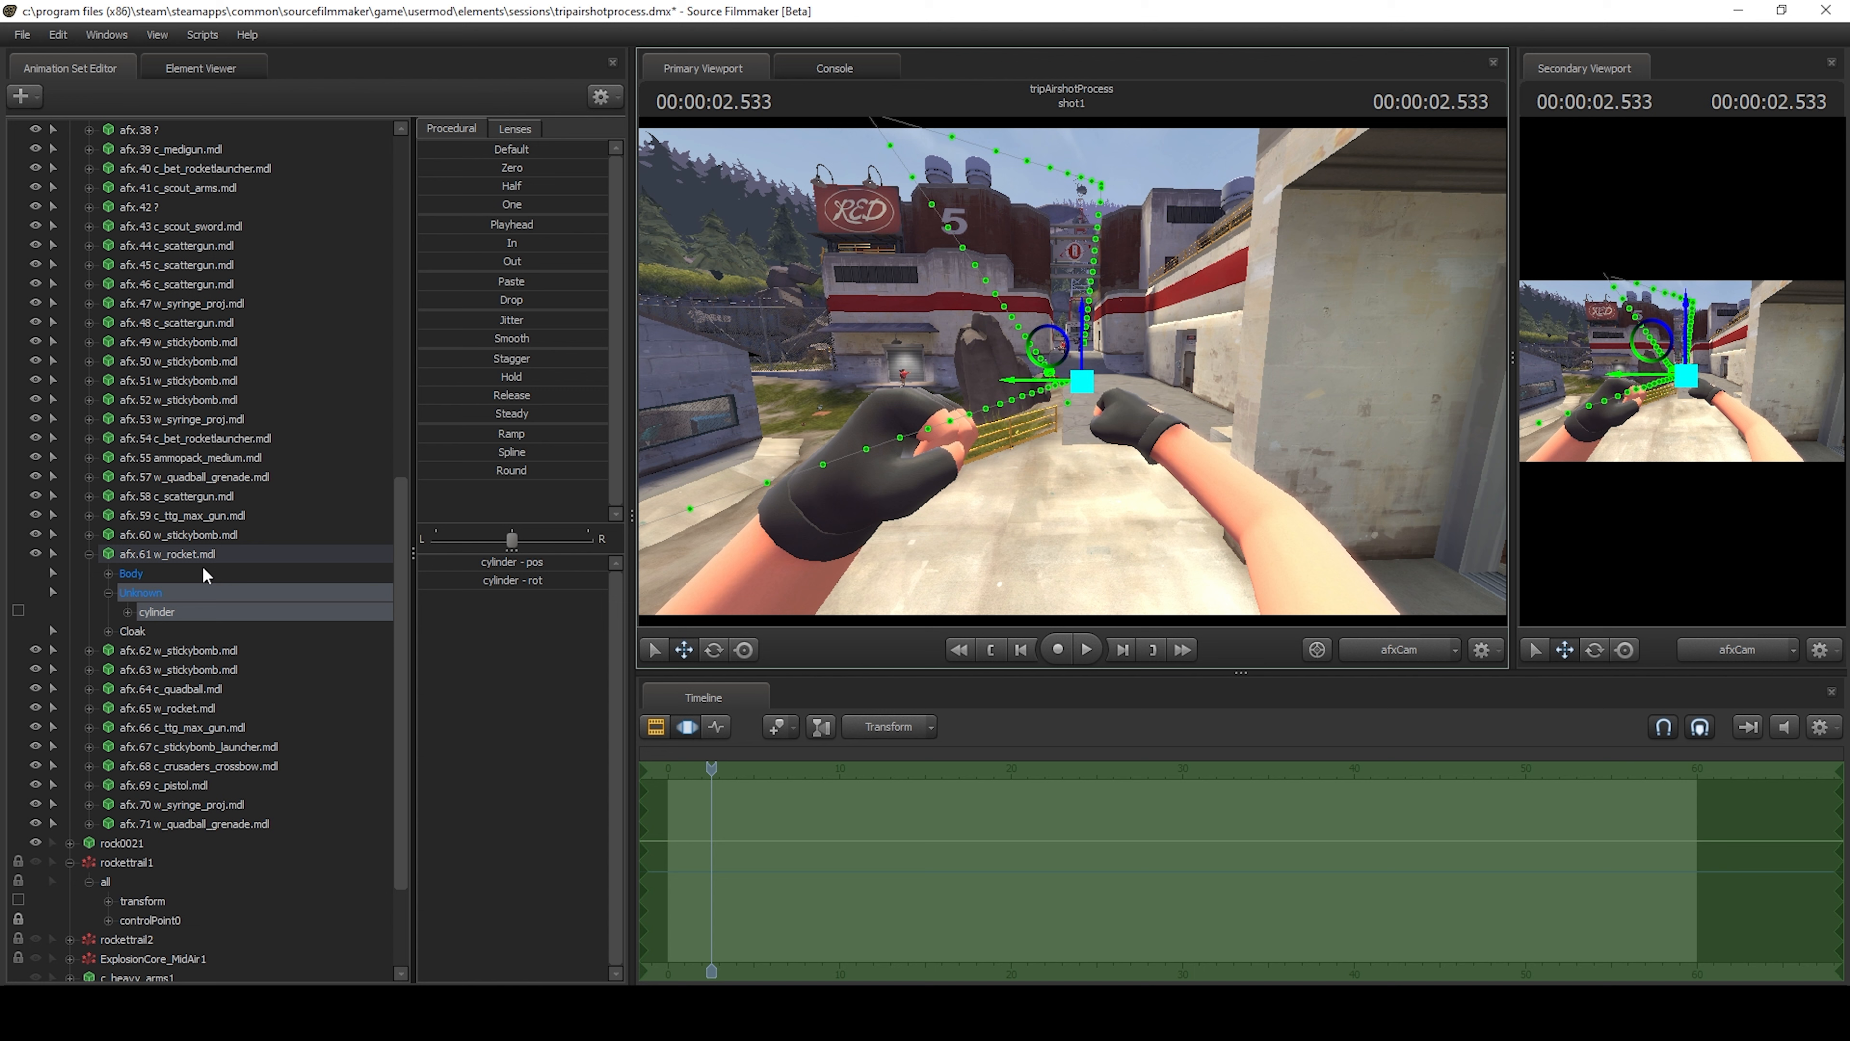
left_click(194, 554)
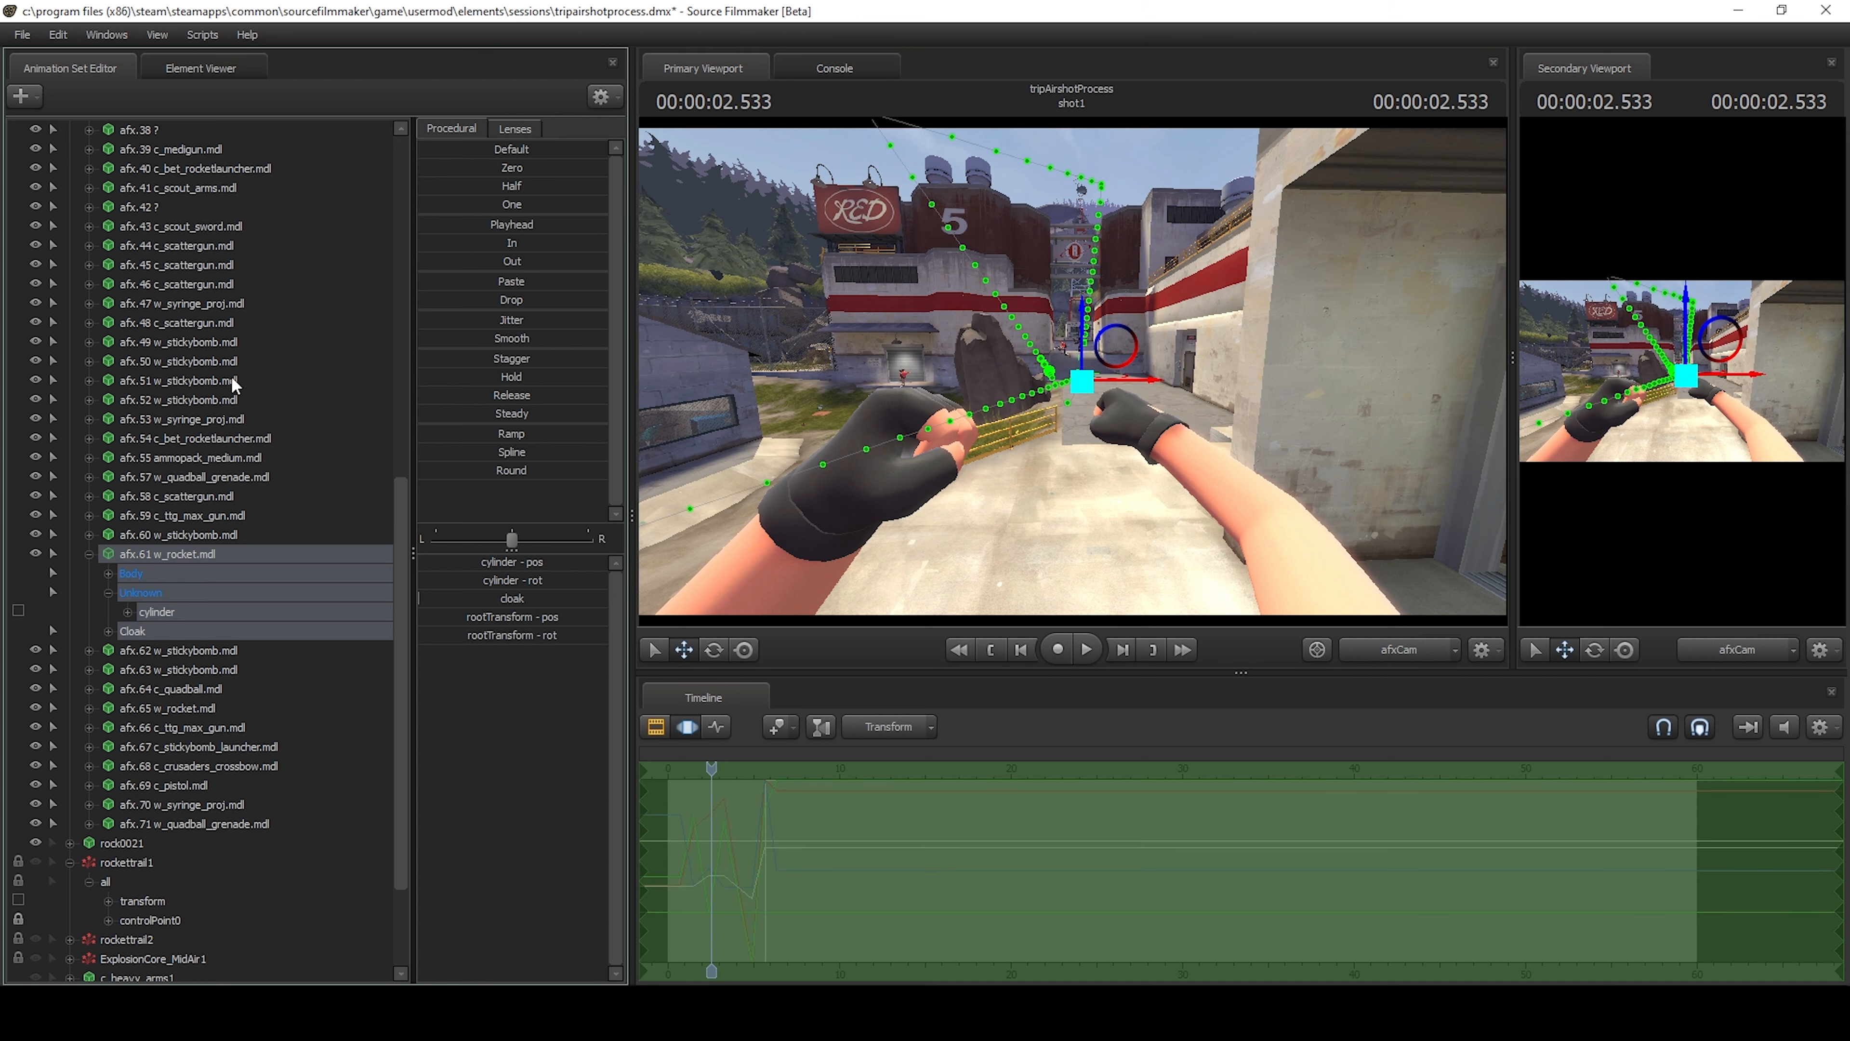
left_click(21, 96)
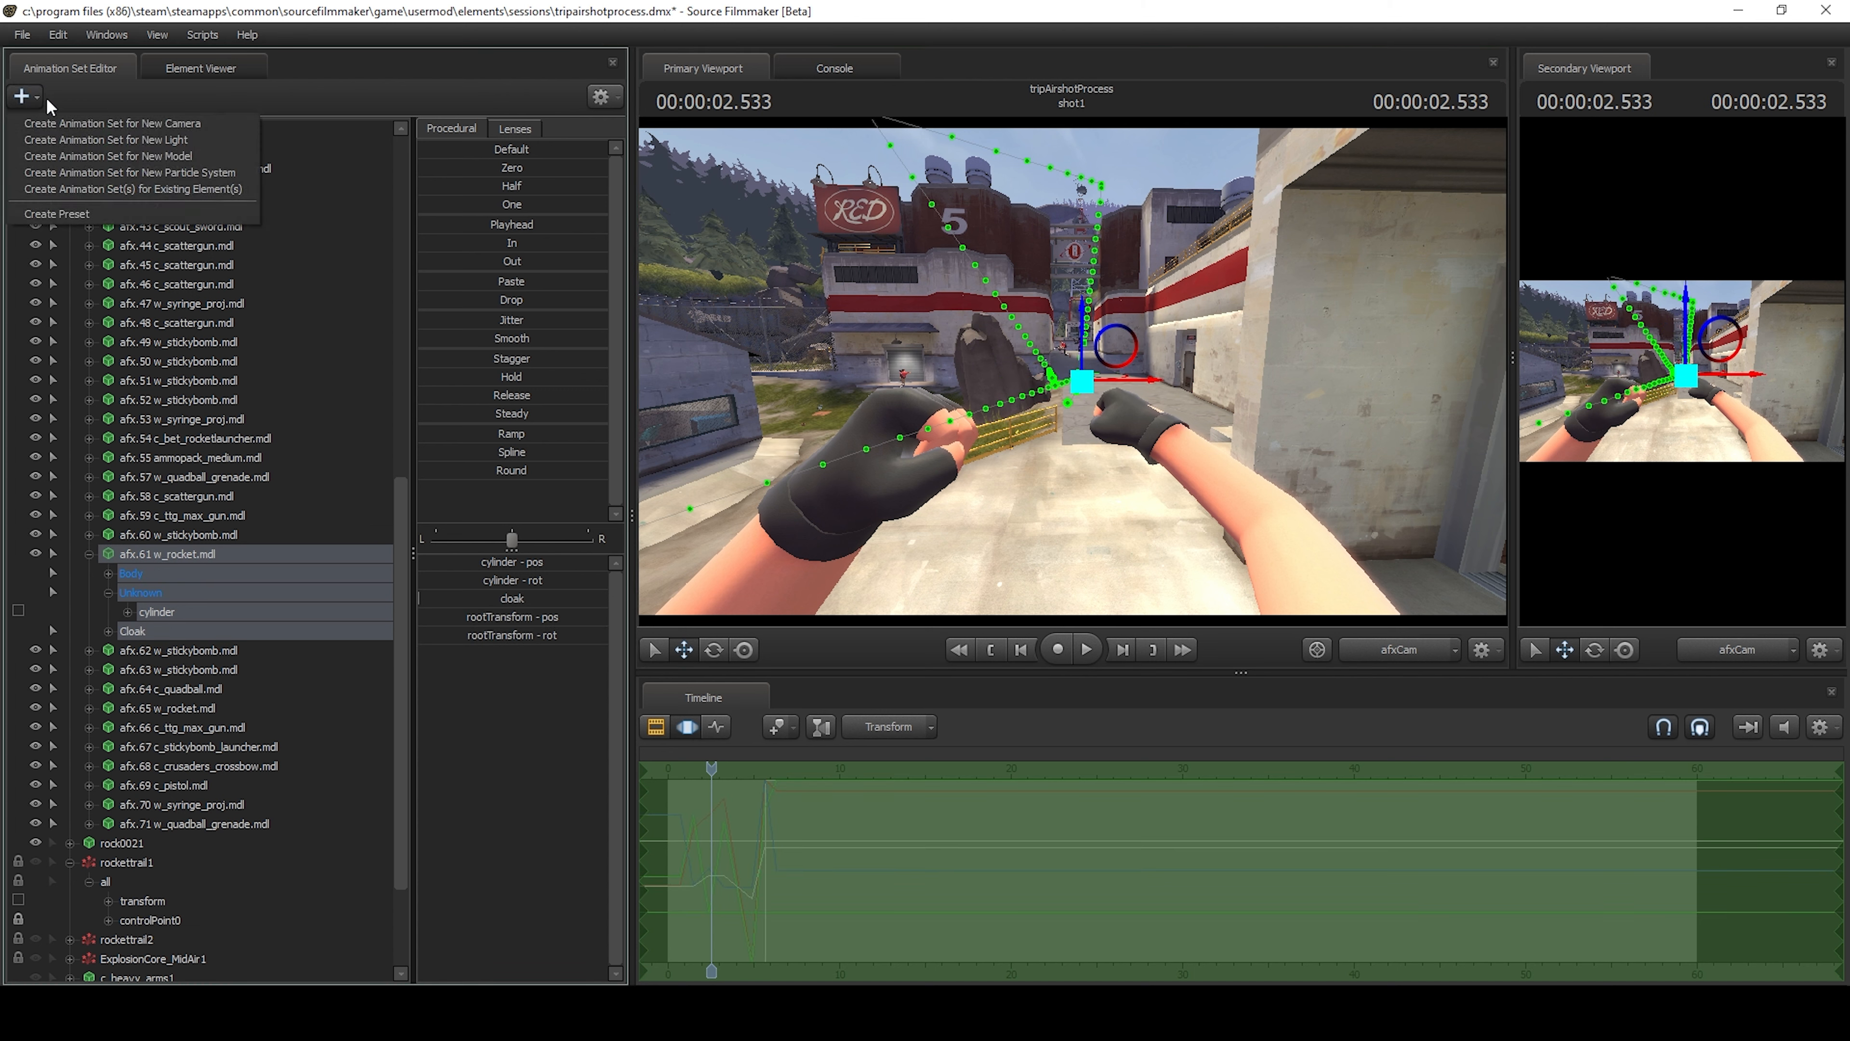
left_click(202, 172)
left_click(1087, 567)
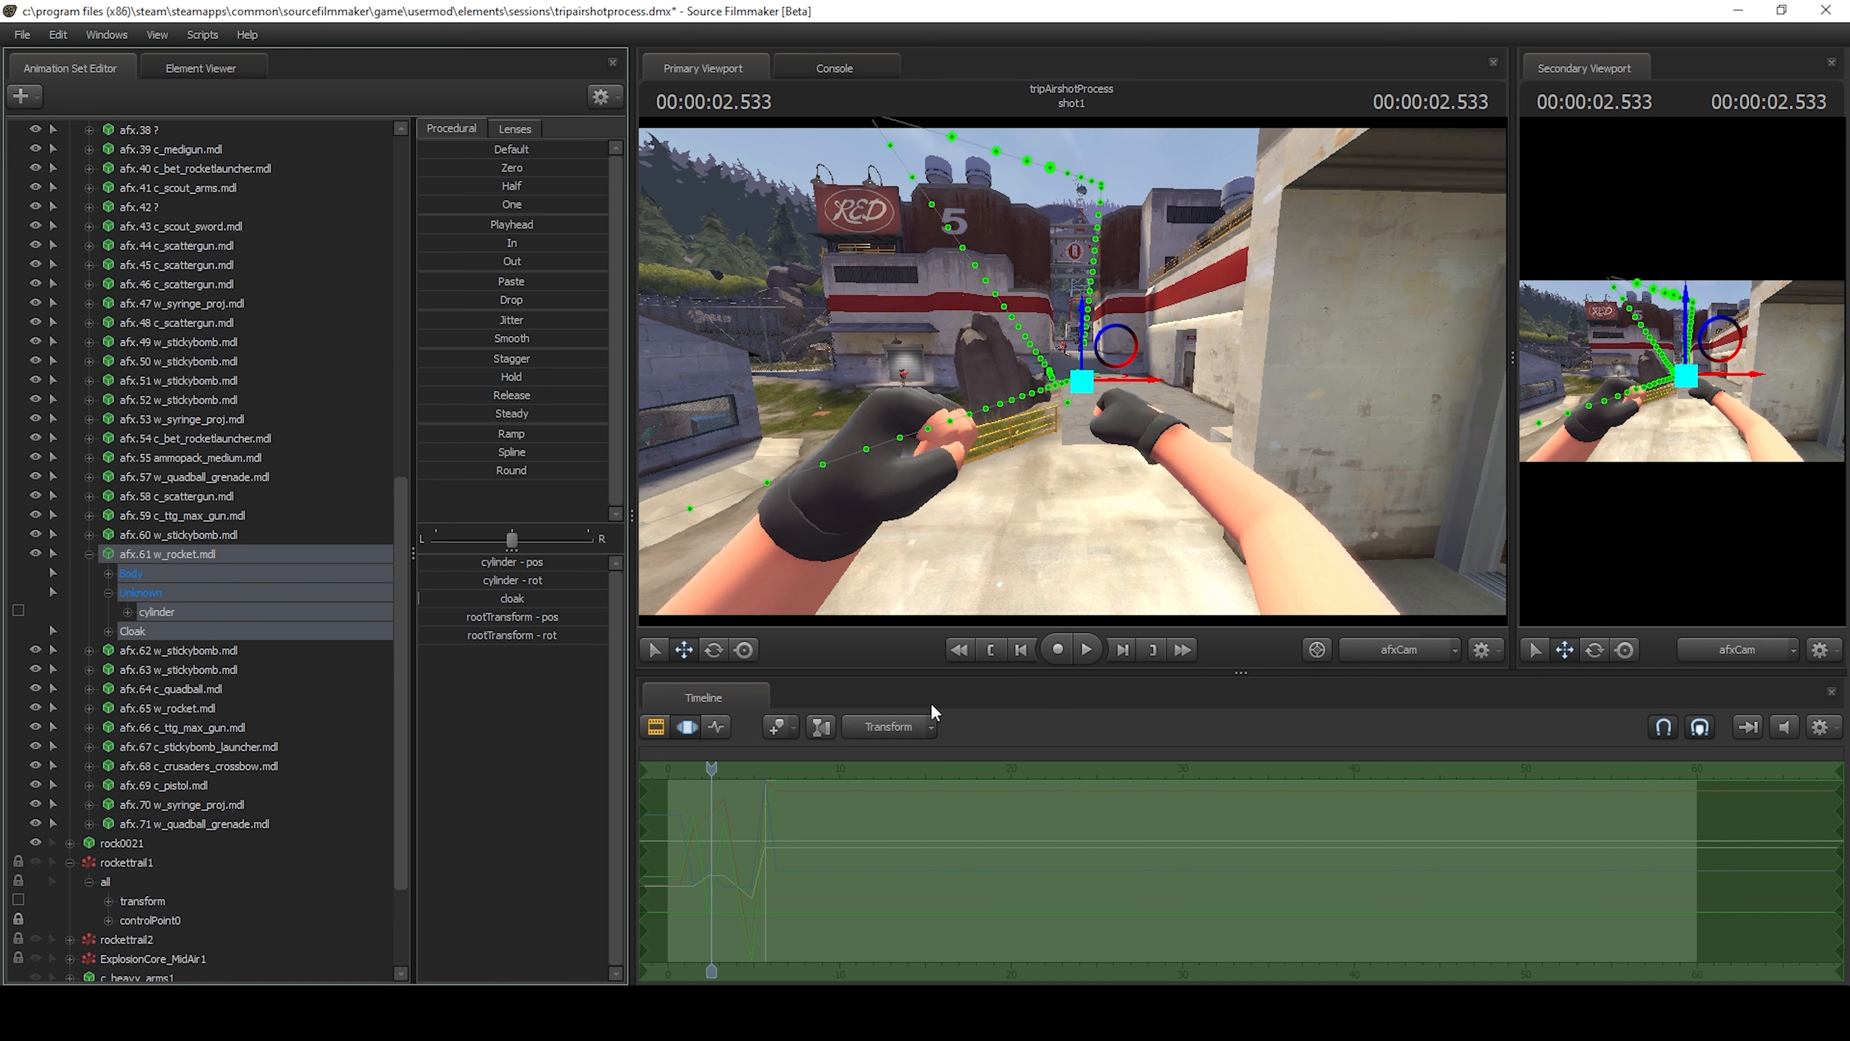
Step the playhead back to 2.450 s and view the rocket and arms from the work camera.
key("Left")
key("Left")
key("Left")
key("Left")
key("Left")
left_click(1393, 648)
mouse_move(1316, 598)
left_mouse_down()
mouse_move(1449, 594)
mouse_move(1333, 598)
left_mouse_up()
left_click_drag(1077, 370, 1070, 370)
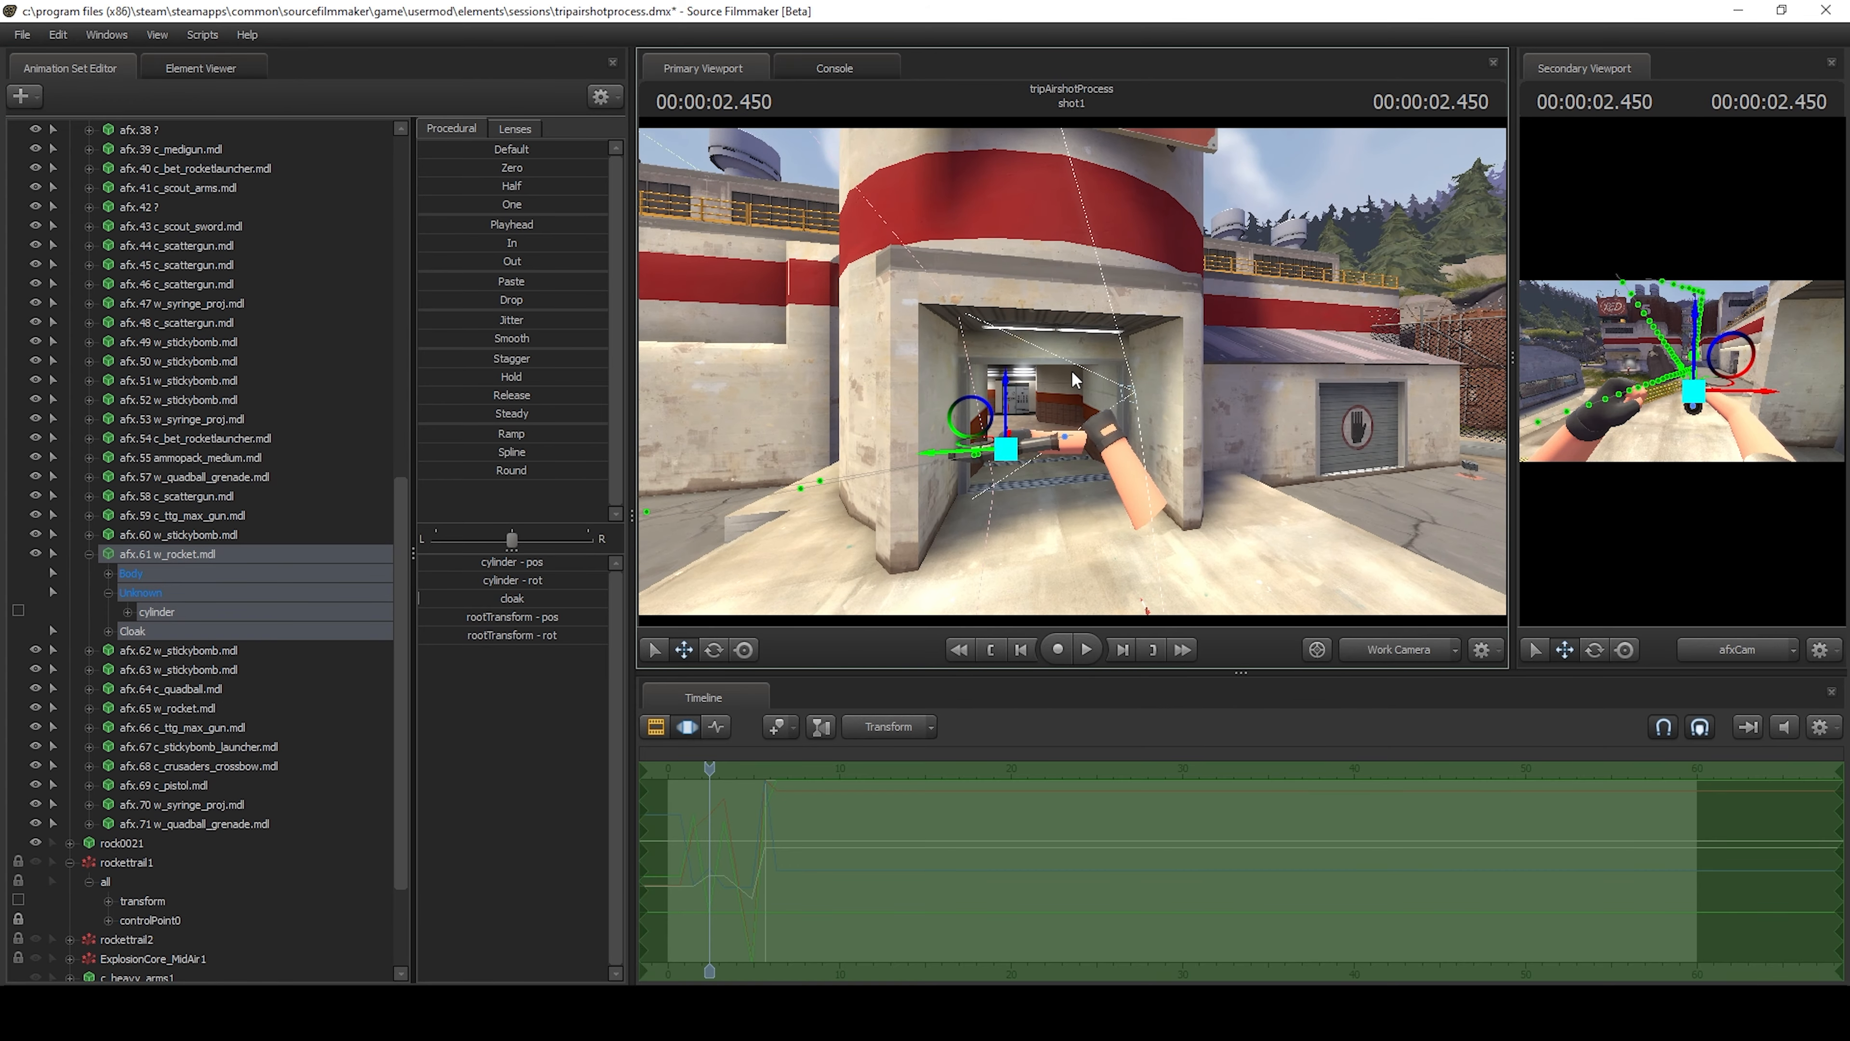
Step frame by frame around 2.400 s to find the first frame in which the rocket appears.
key("Left")
key("Left")
key("Left")
key("Left")
key("Right")
key("Right")
key("Left")
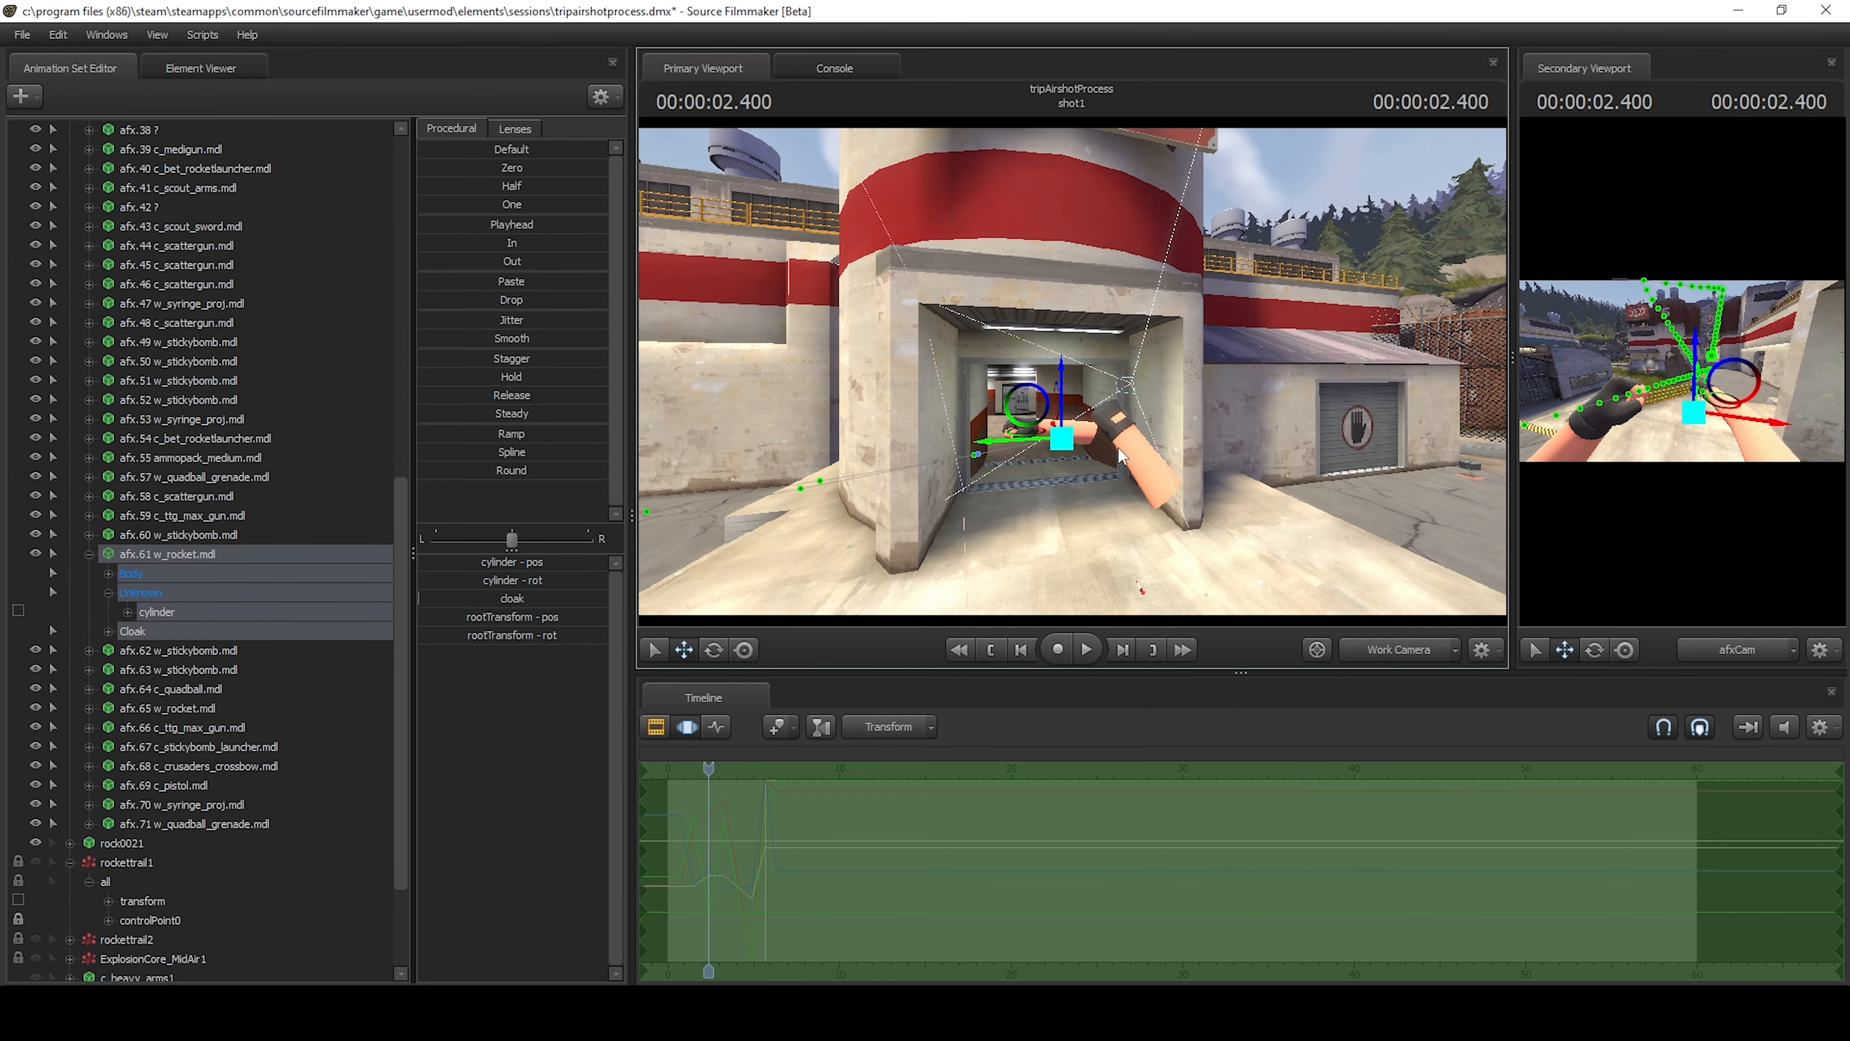
key("Right")
Compare the rocket at 2.400 s and 2.416 s up close, leaving the playhead at 2.416 s.
left_click_drag(1235, 458, 1231, 397)
key("w")
mouse_move(1072, 365)
left_mouse_down()
mouse_move(1072, 446)
mouse_move(1072, 366)
left_mouse_up()
key("Left")
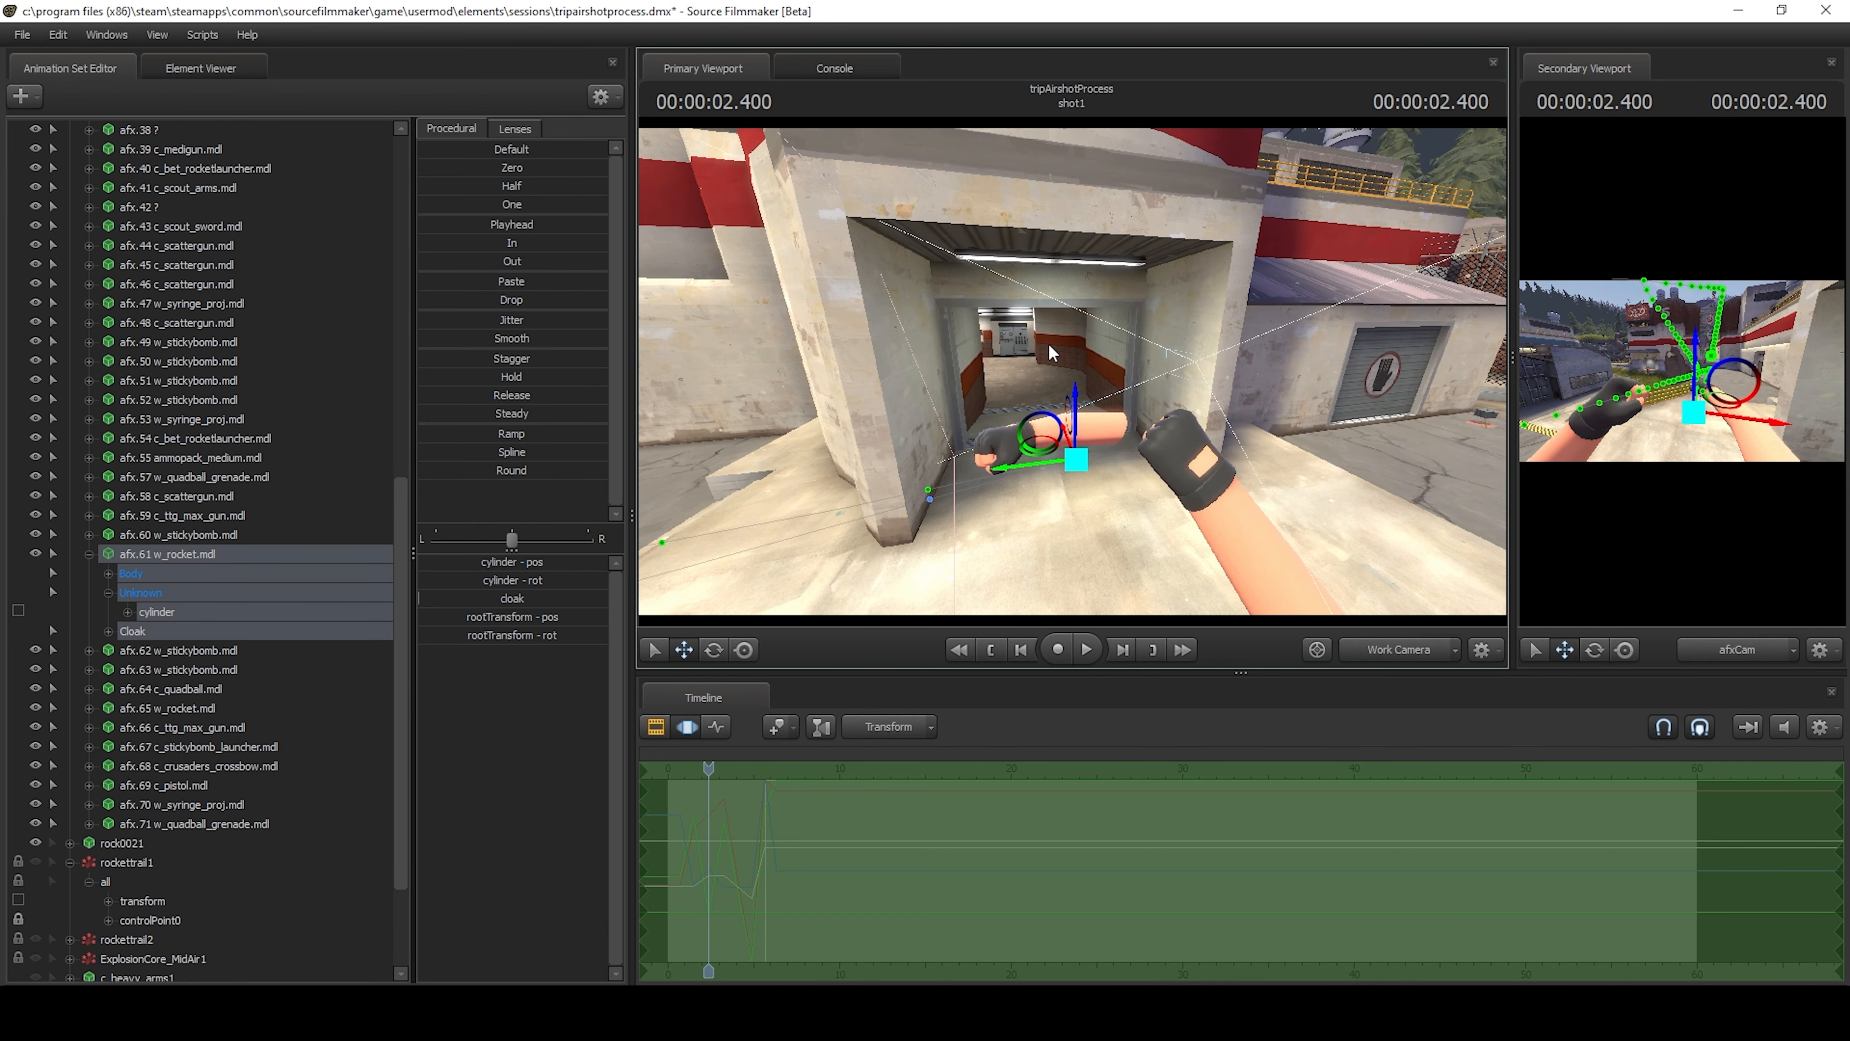
key("Right")
key("Left")
key("Right")
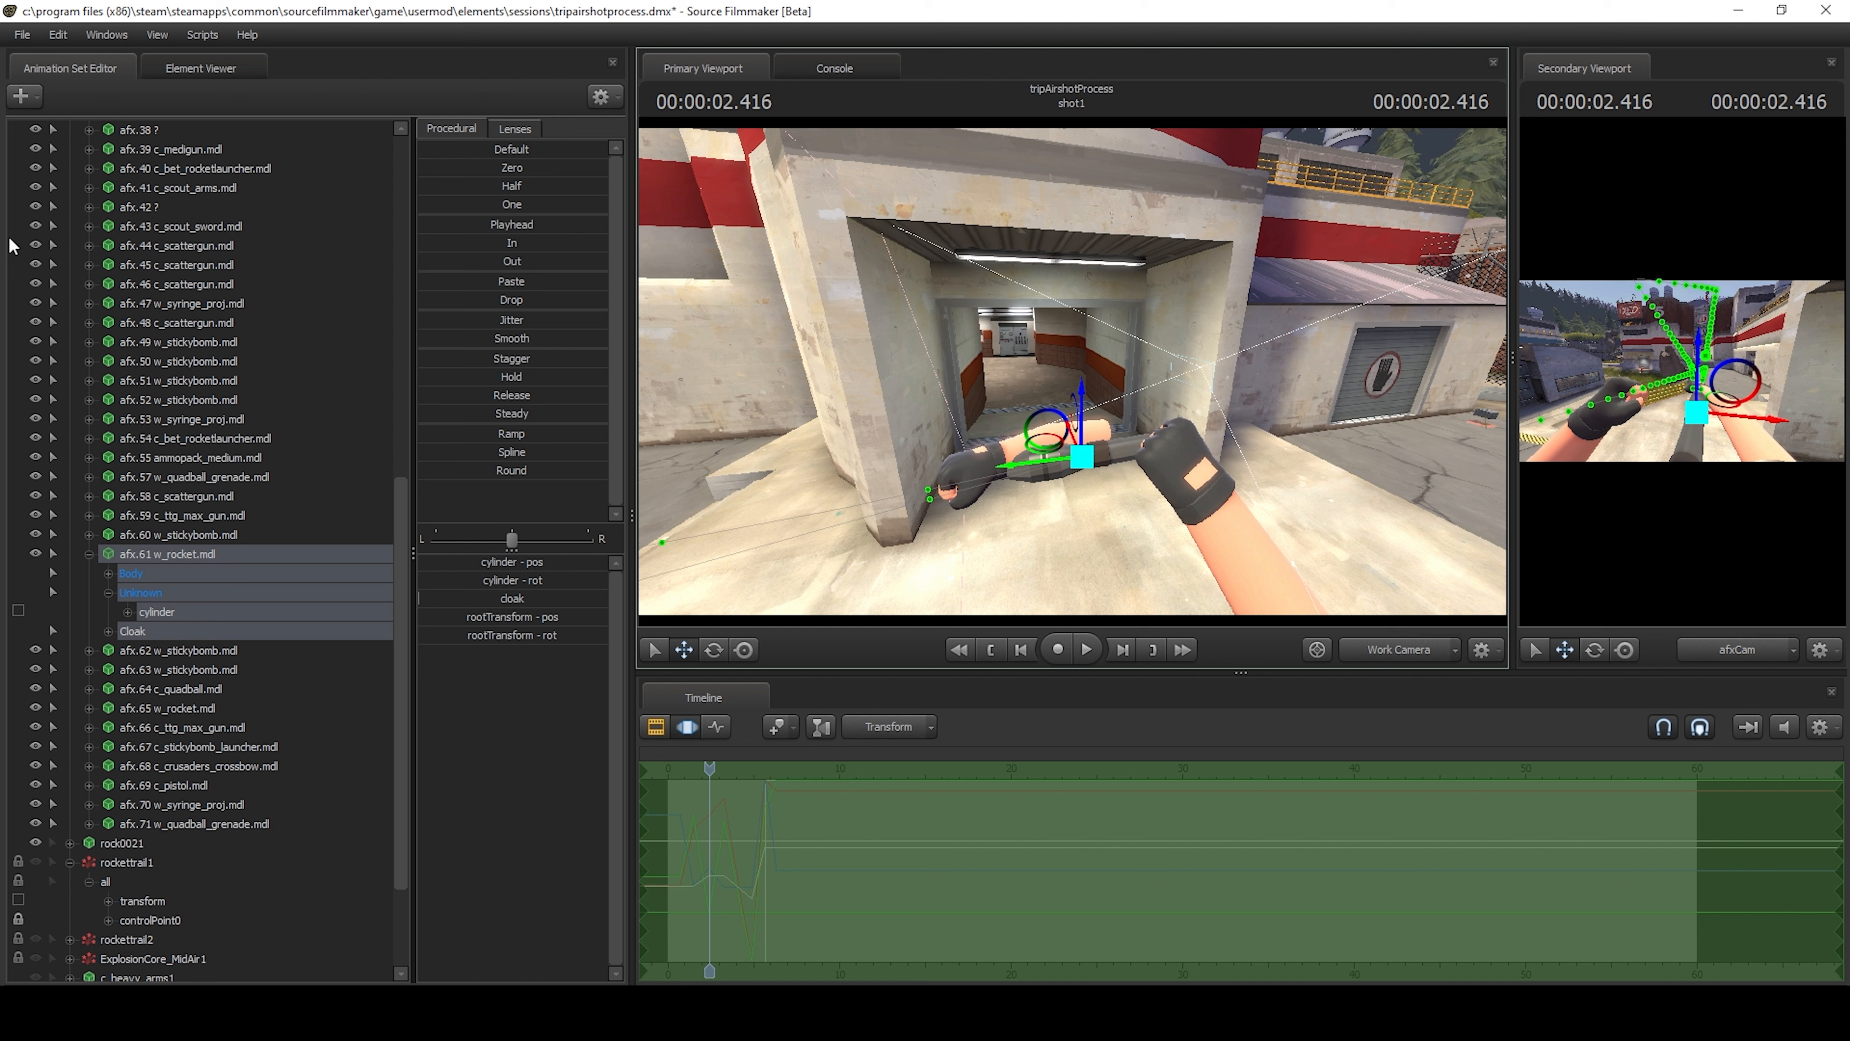
key("w")
left_click_drag(1296, 406, 1066, 376)
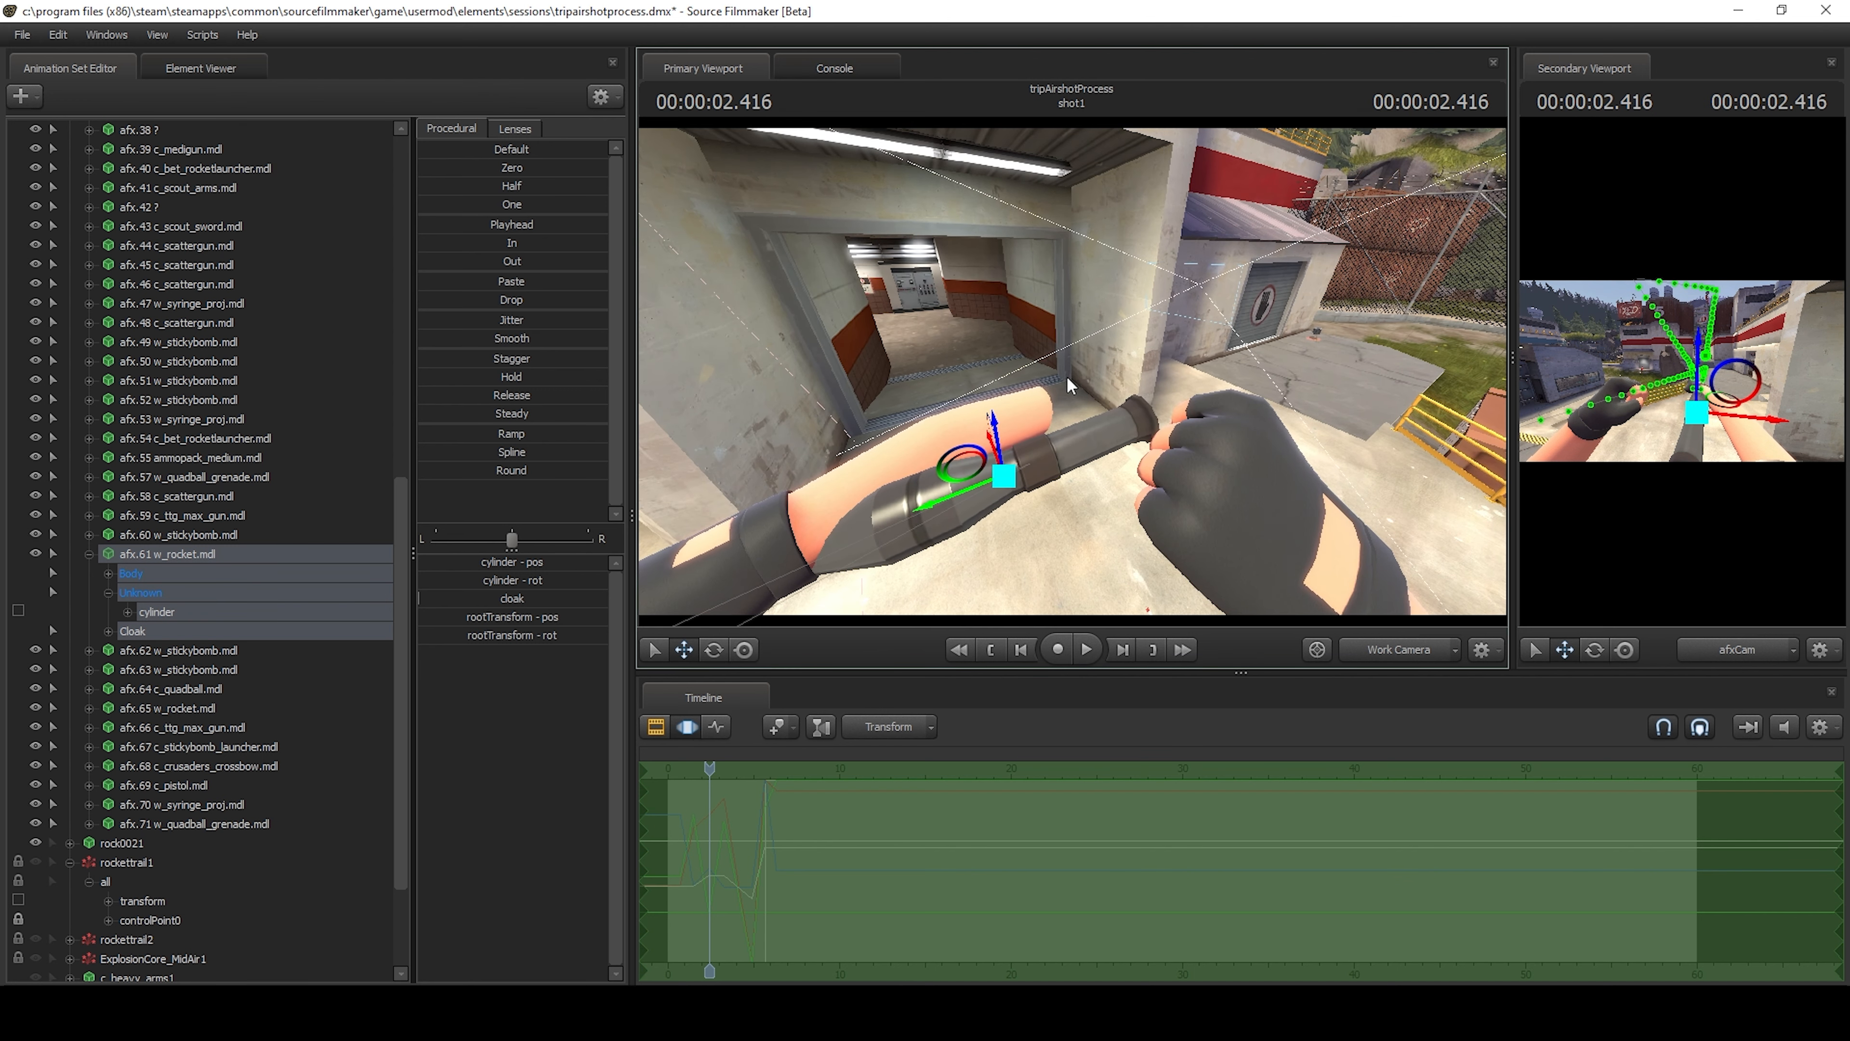
Start adding a particle system at 2.4167 s, with the playhead at 2.416 s, and browse for its definition file.
key("Left")
key("Right")
left_click(21, 96)
left_click(189, 182)
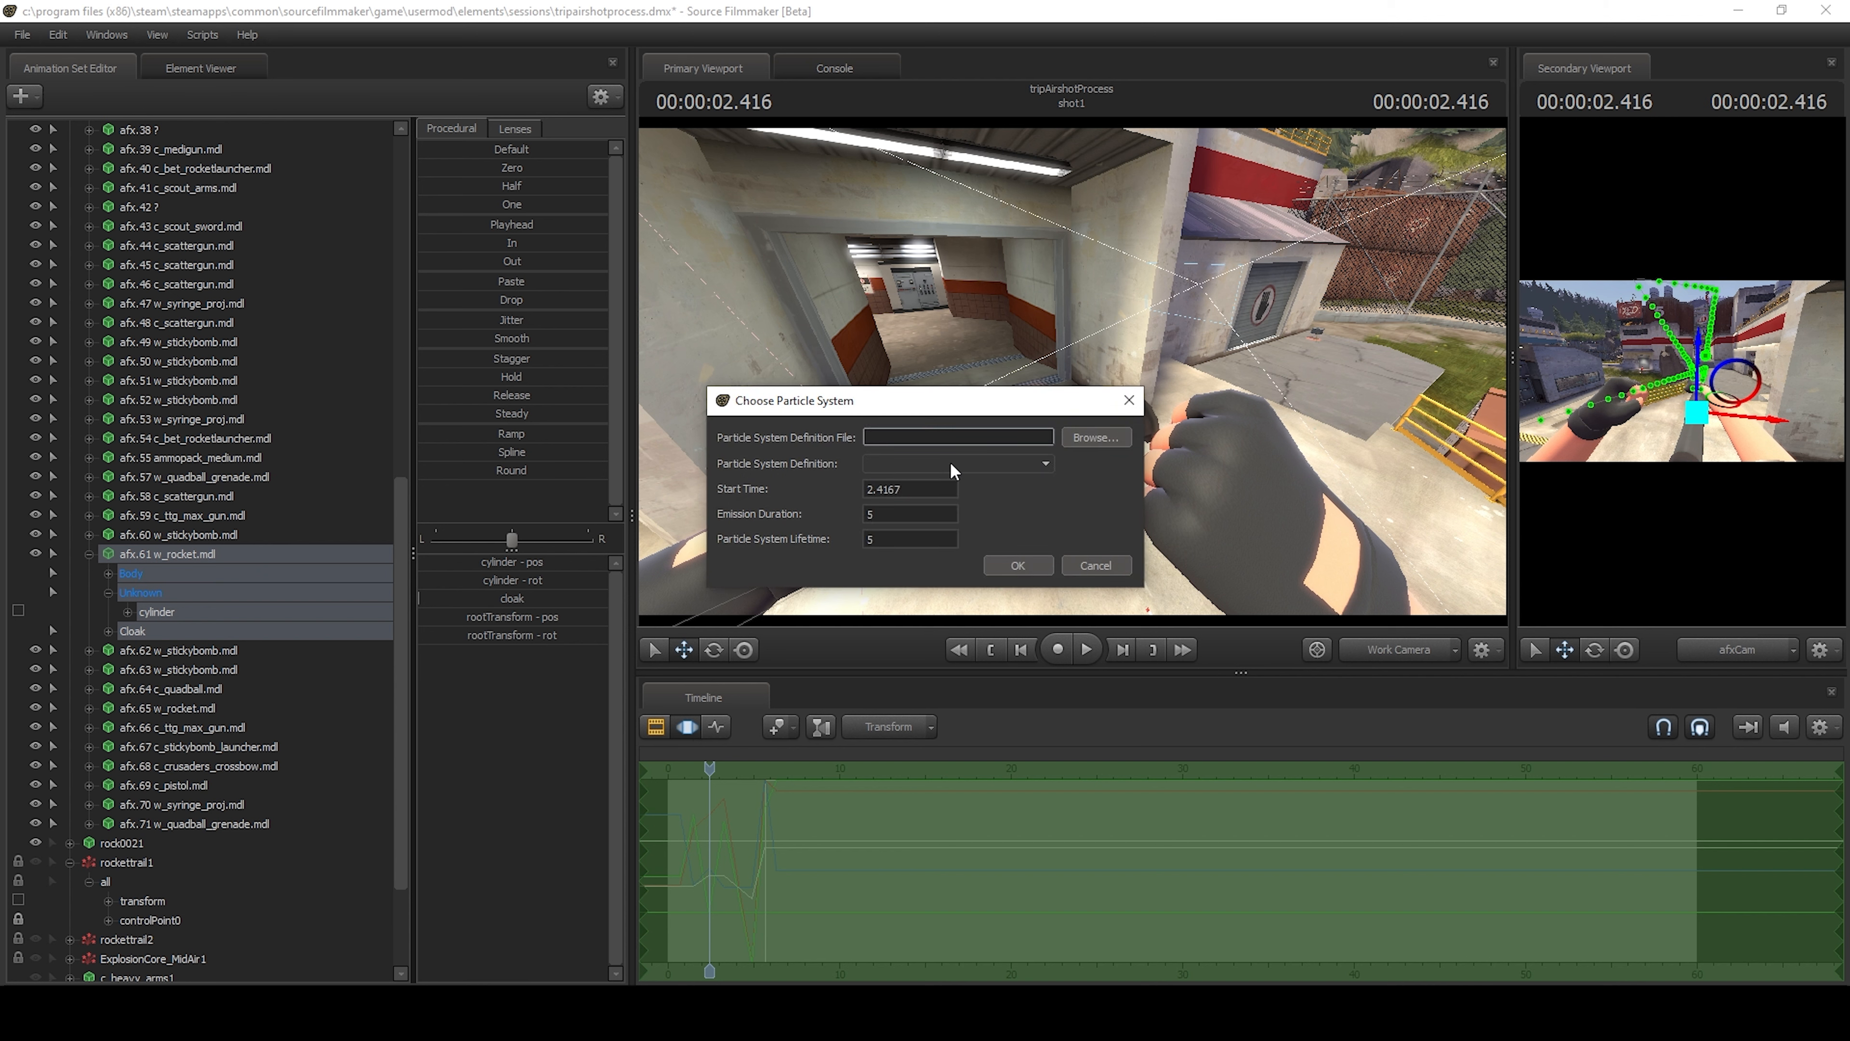
left_click_drag(944, 488, 839, 479)
left_click(1073, 437)
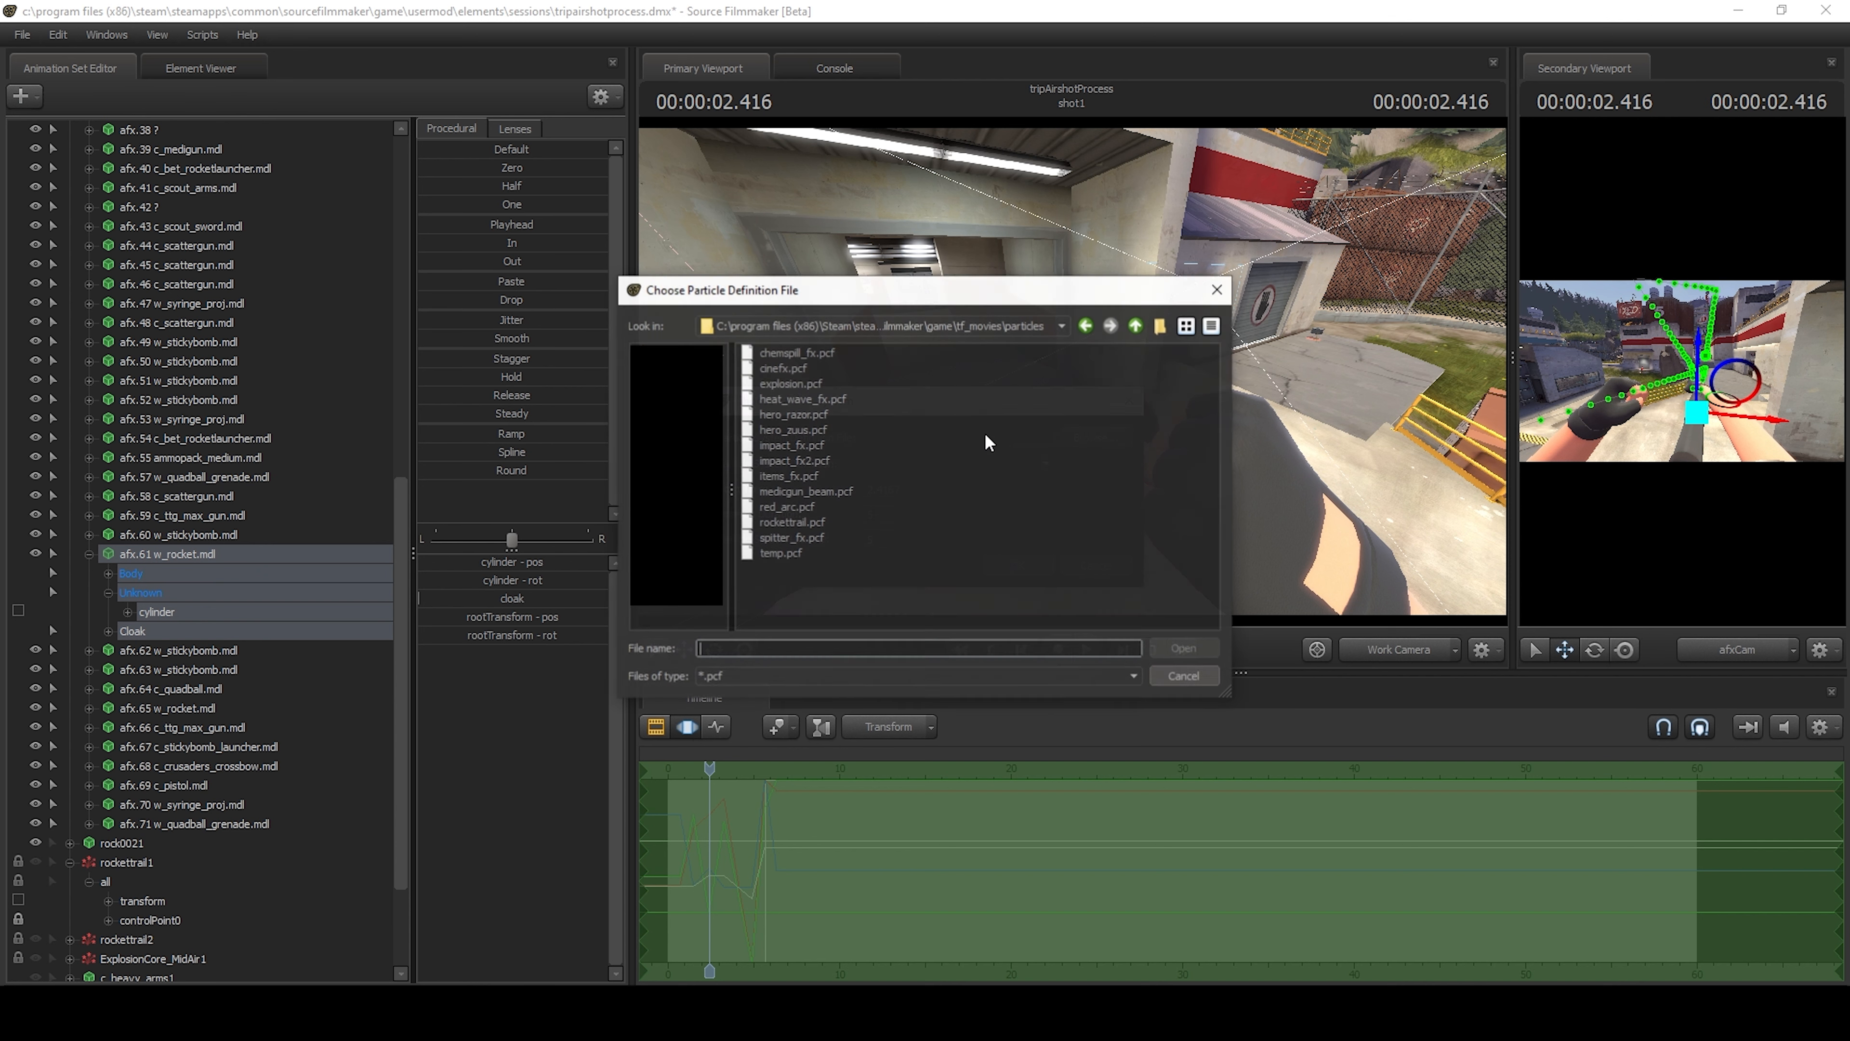
Look through the particle definition files in the game's tf/particles folder.
left_click(1136, 328)
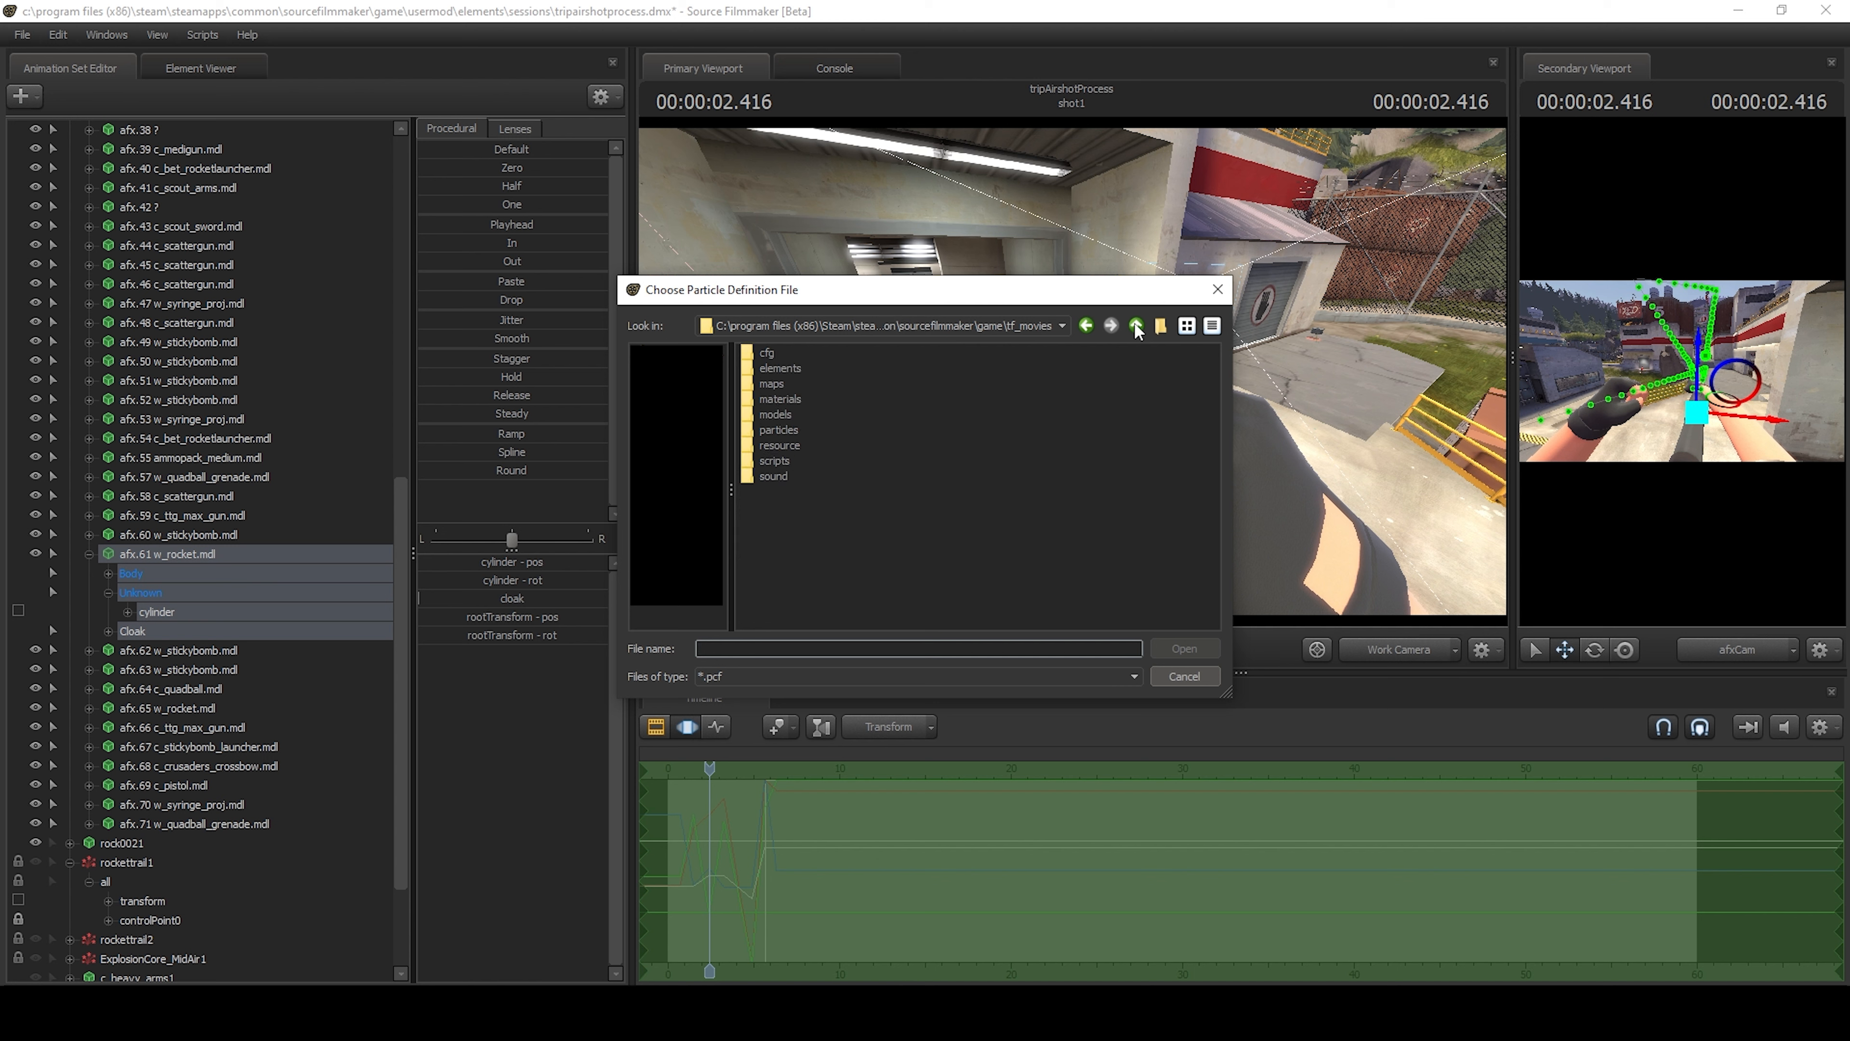
left_click(1136, 327)
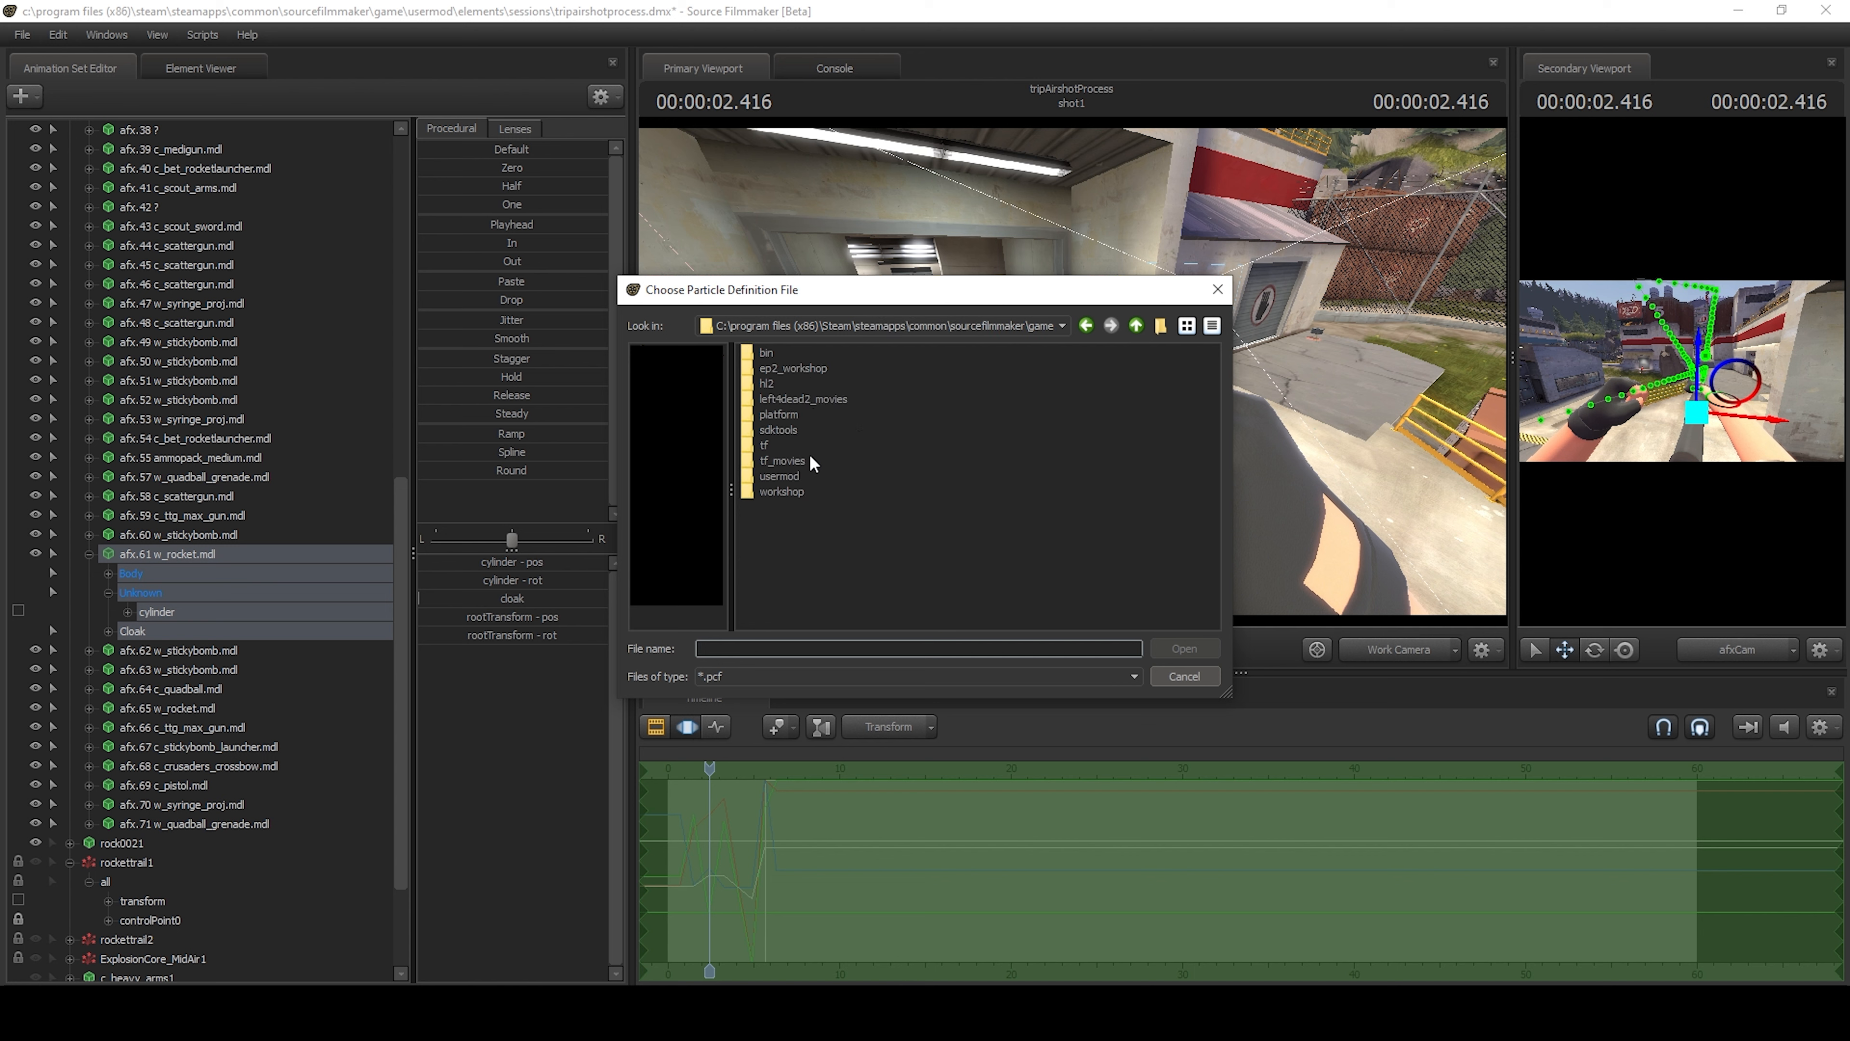
double_click(774, 444)
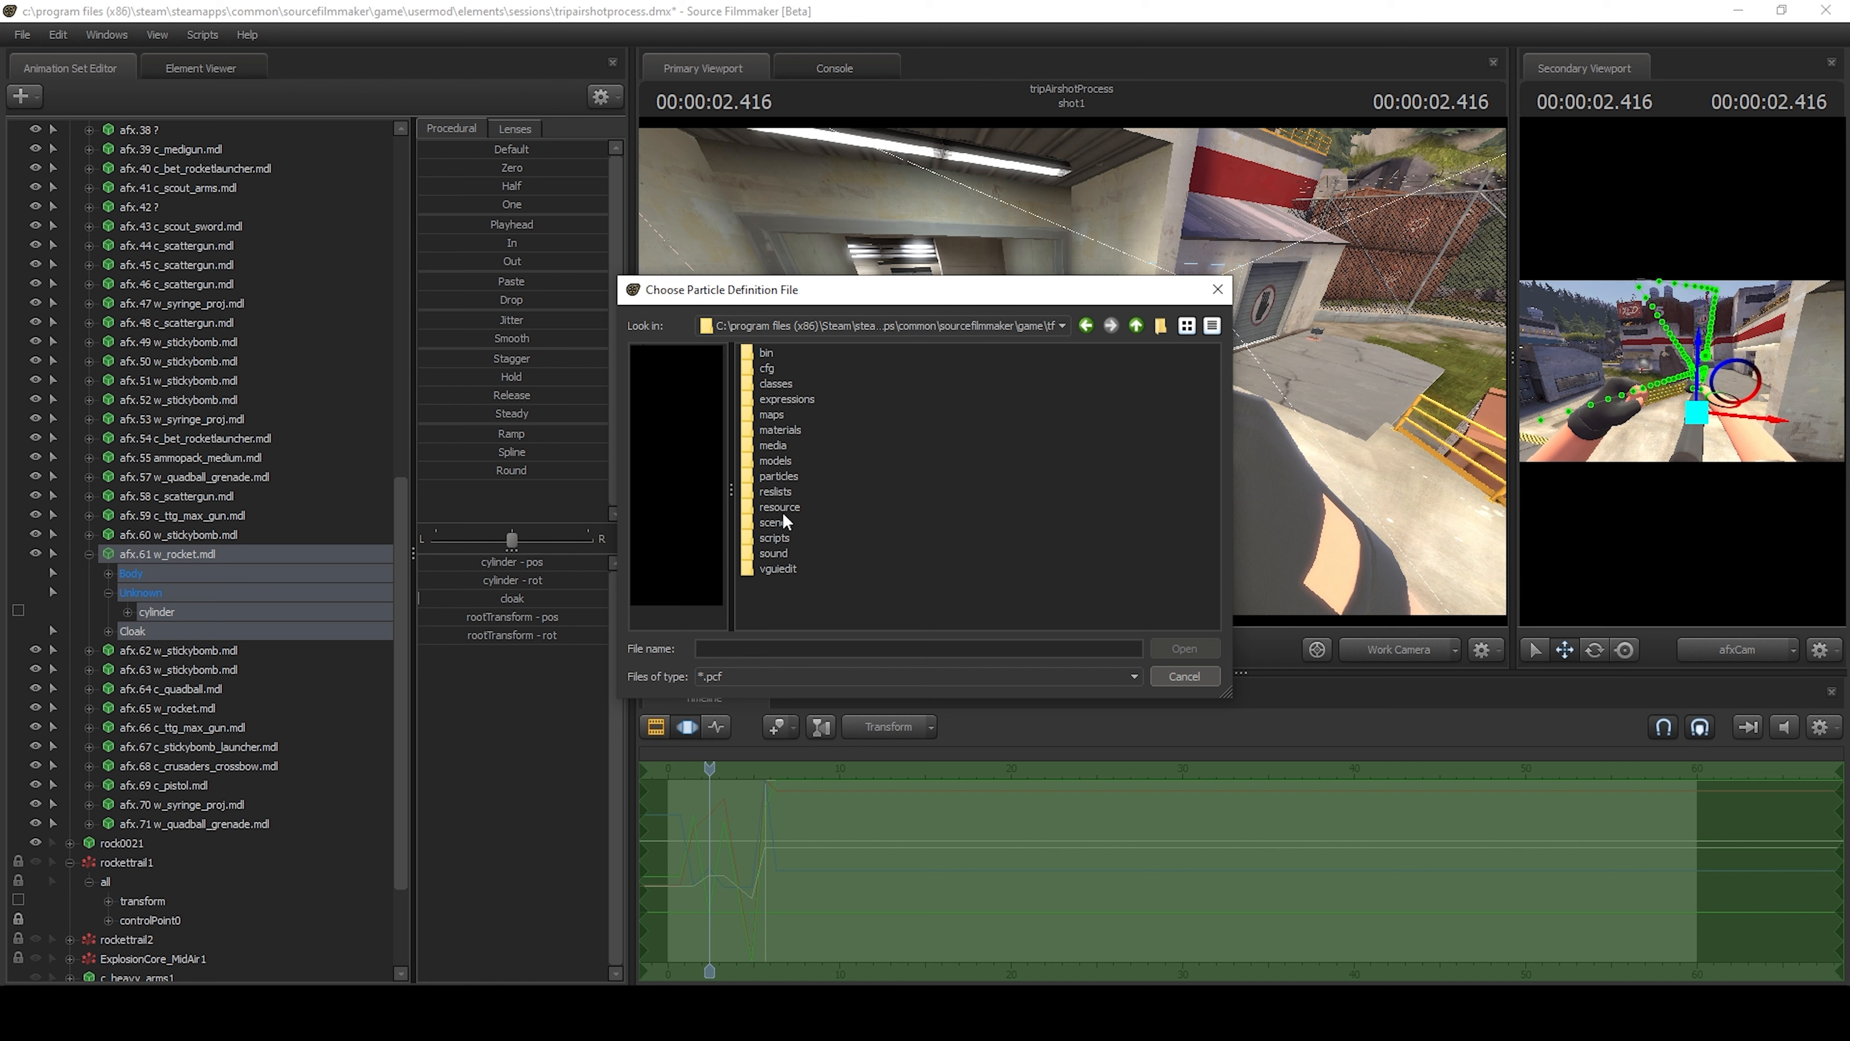
double_click(778, 477)
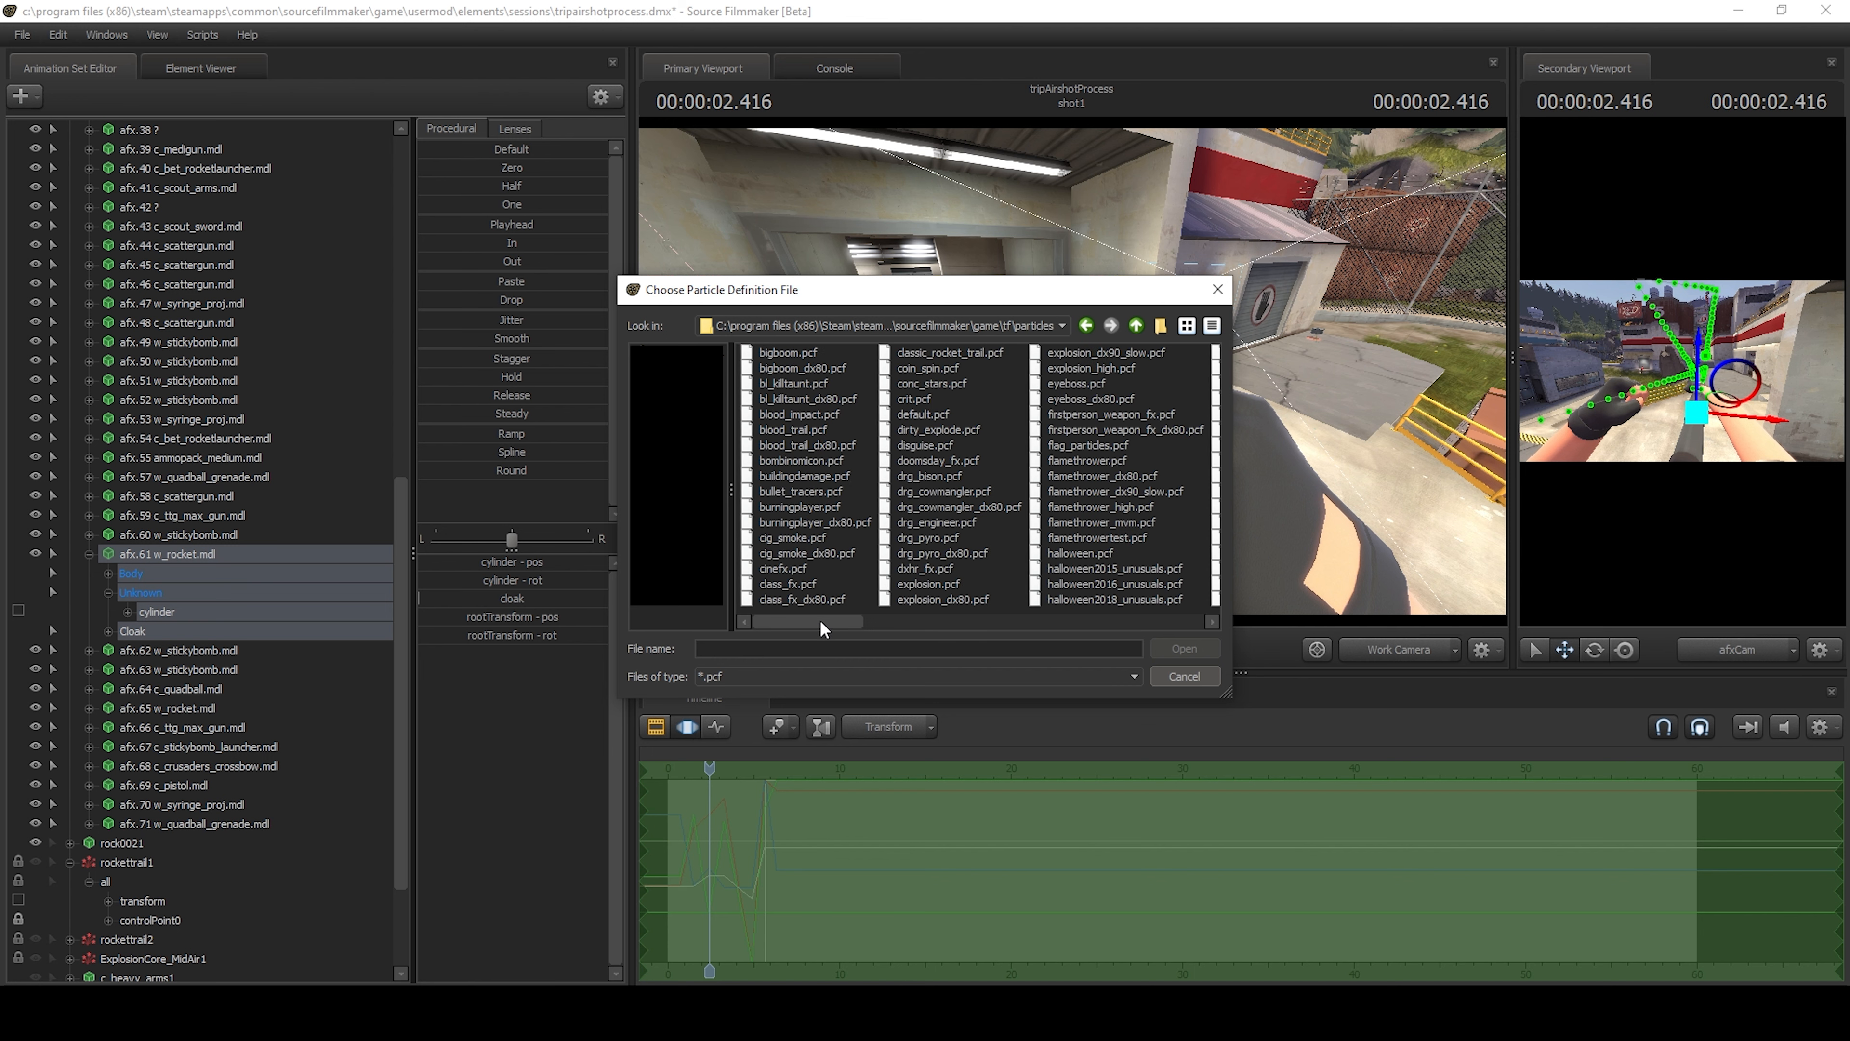
left_click_drag(820, 621, 724, 592)
scroll(893, 538, "down", 5)
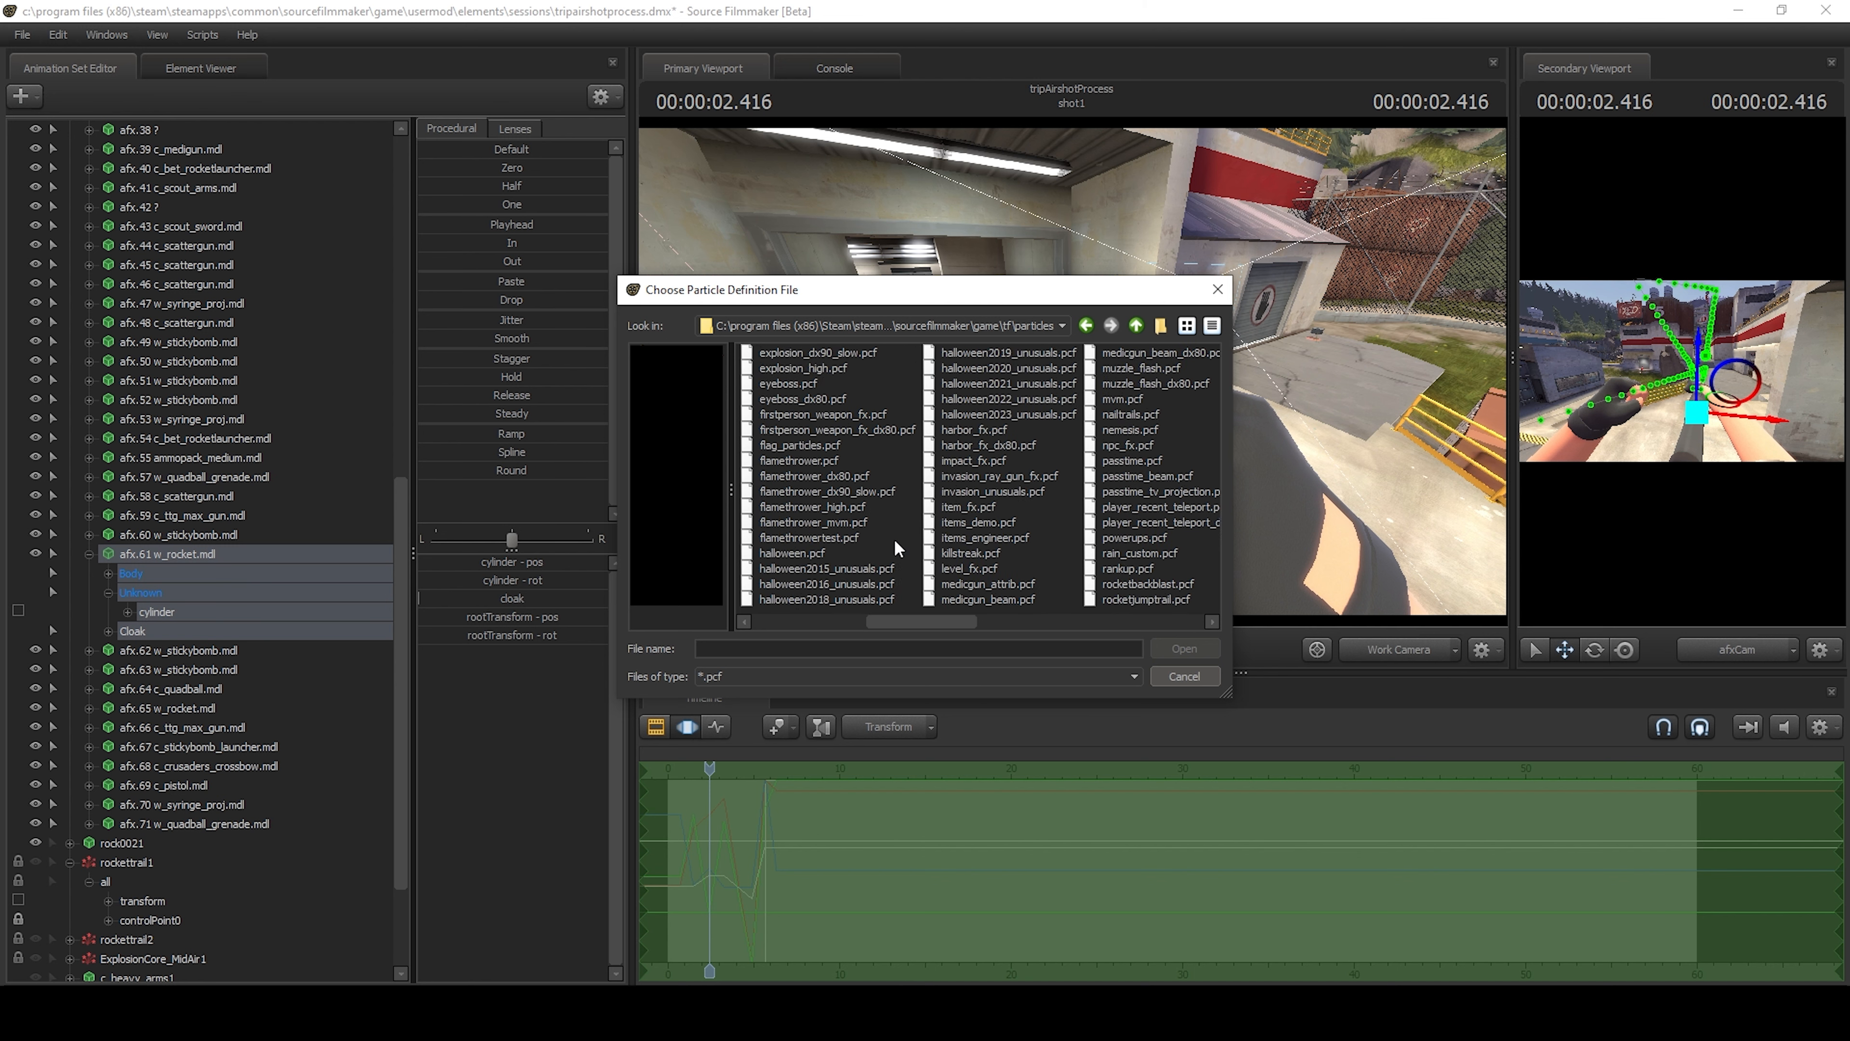
scroll(895, 540, "up", 3)
left_click(1138, 327)
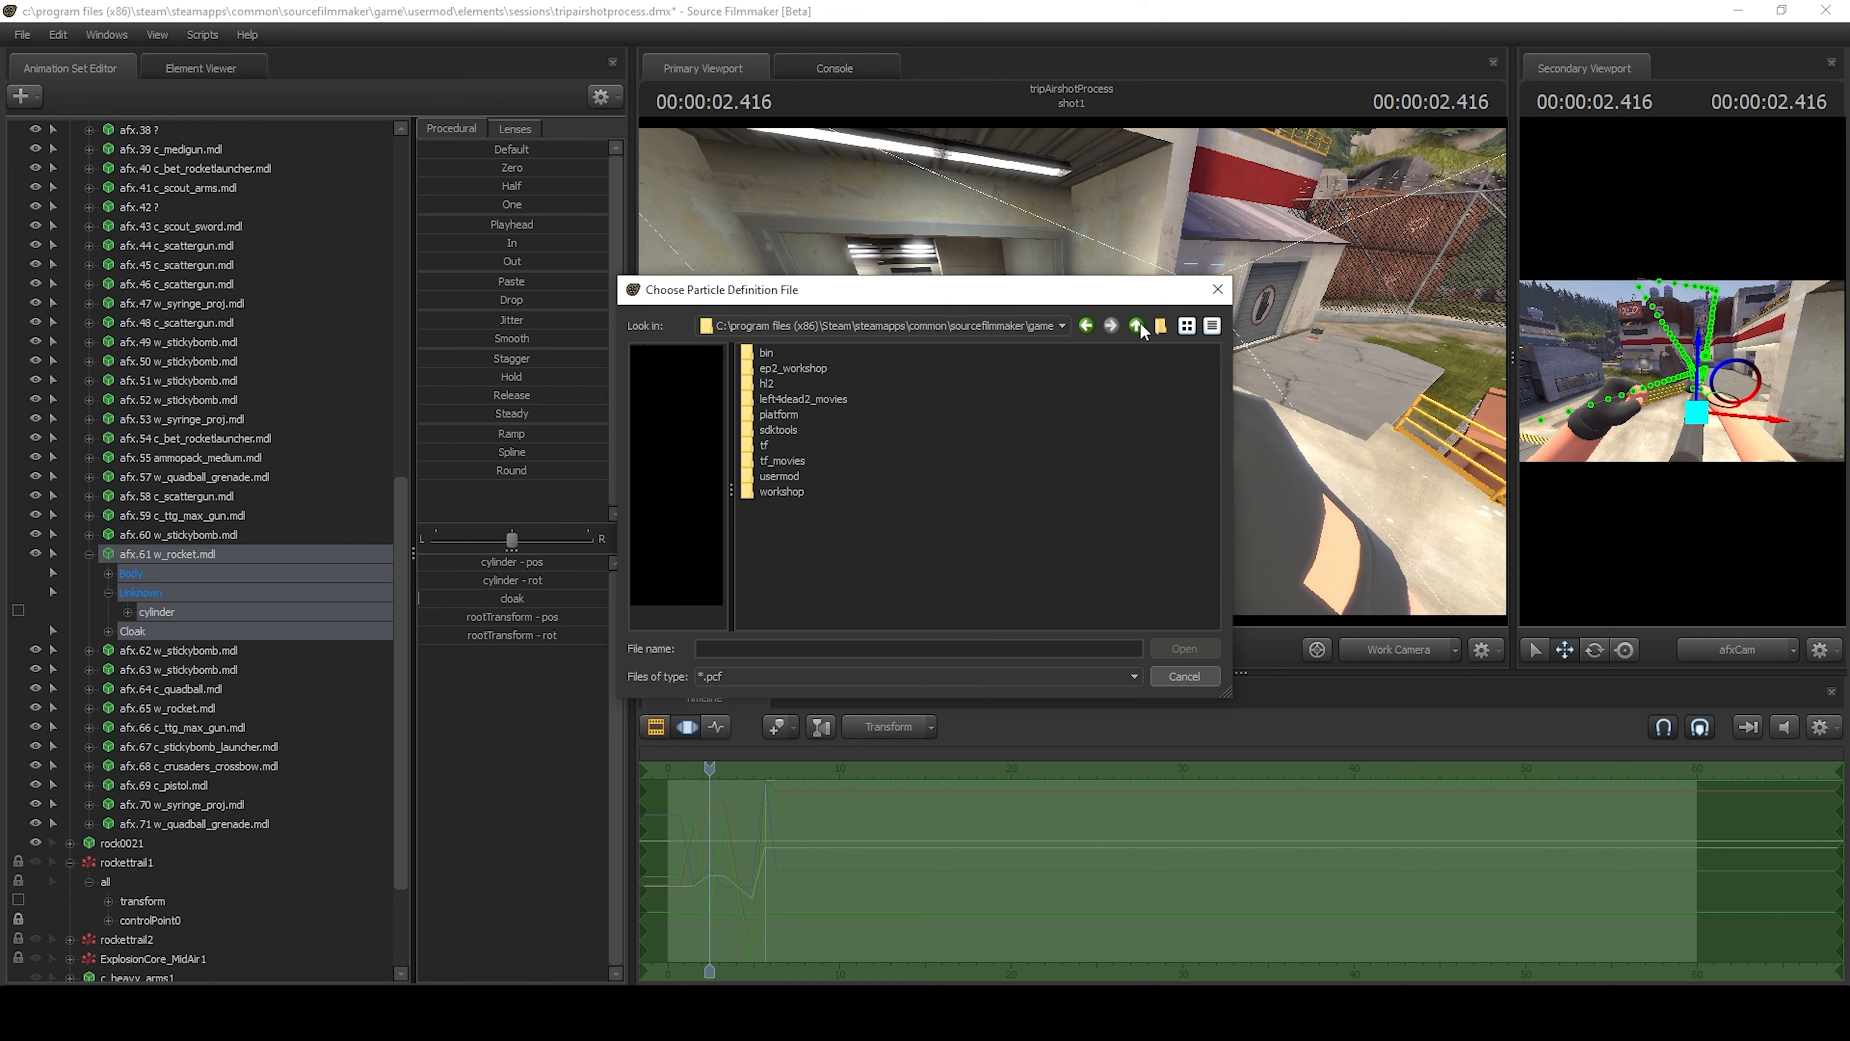
Load rockettrail.pcf from tf_movies/particles, choose its particle definition and create the particle system.
double_click(815, 459)
double_click(796, 431)
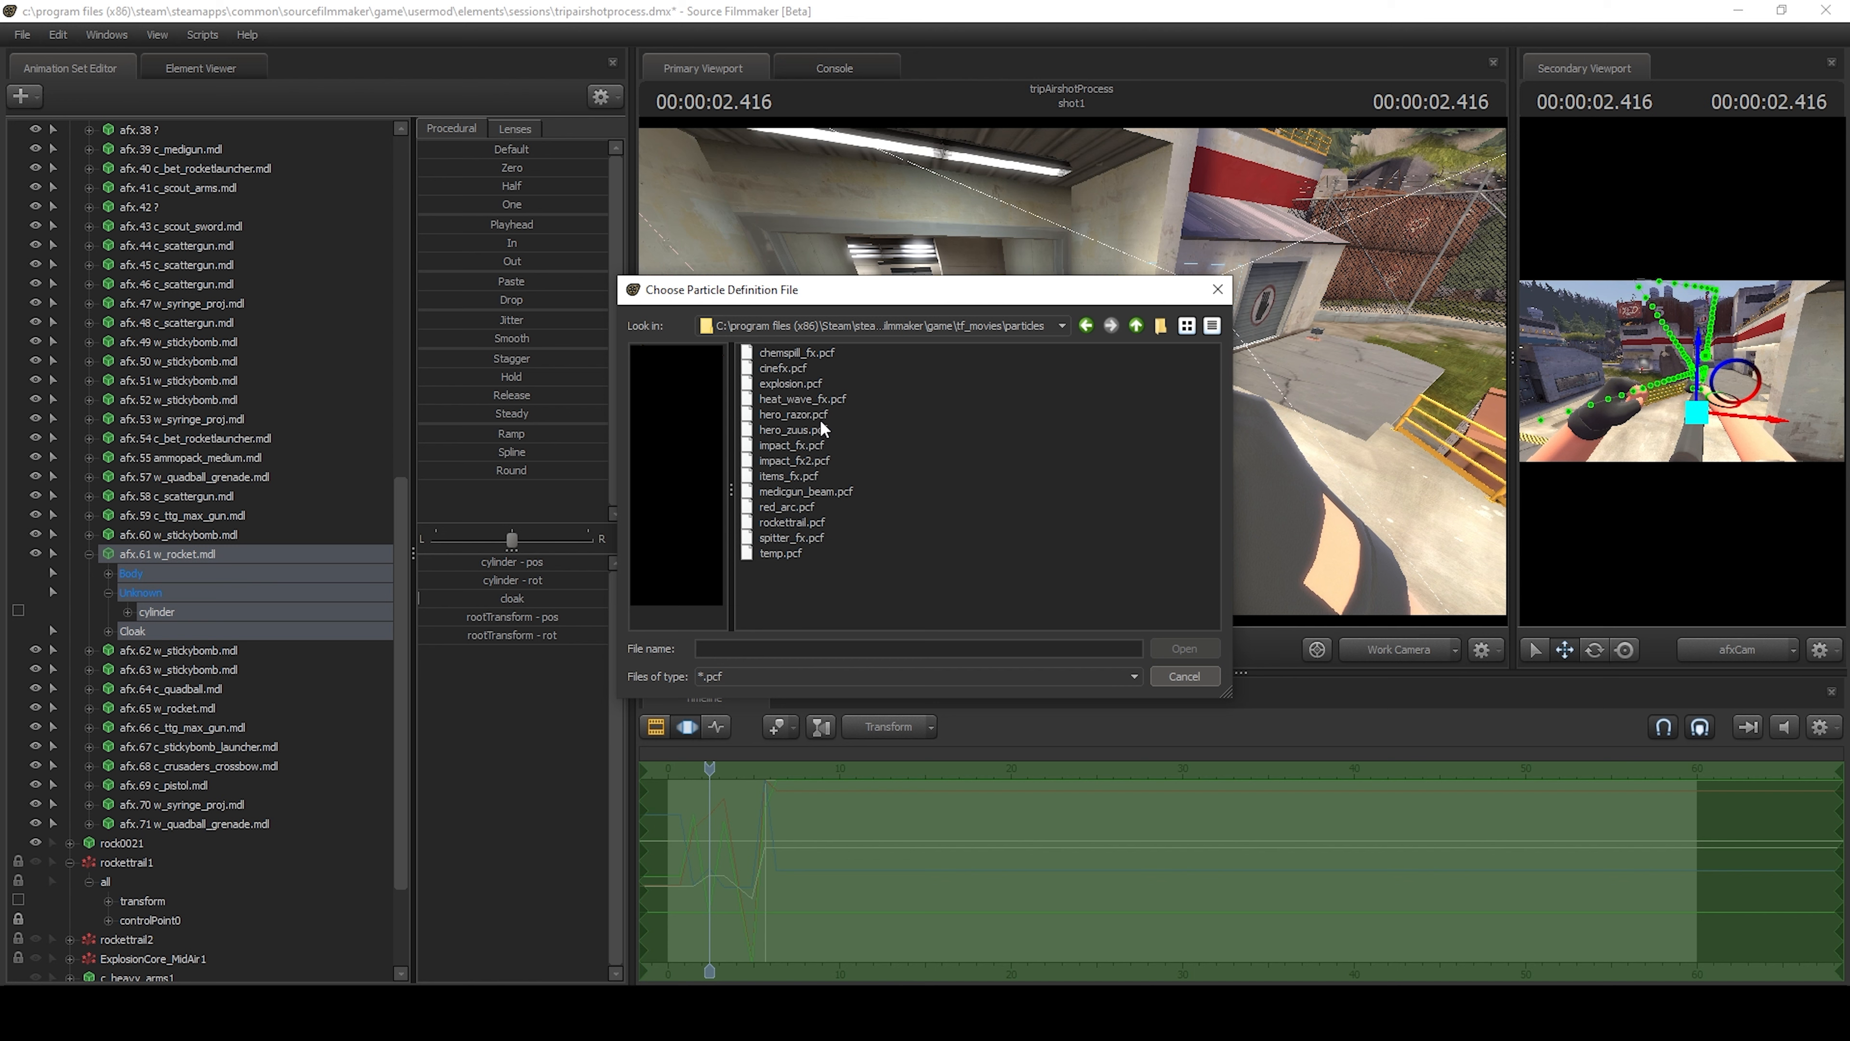
double_click(794, 521)
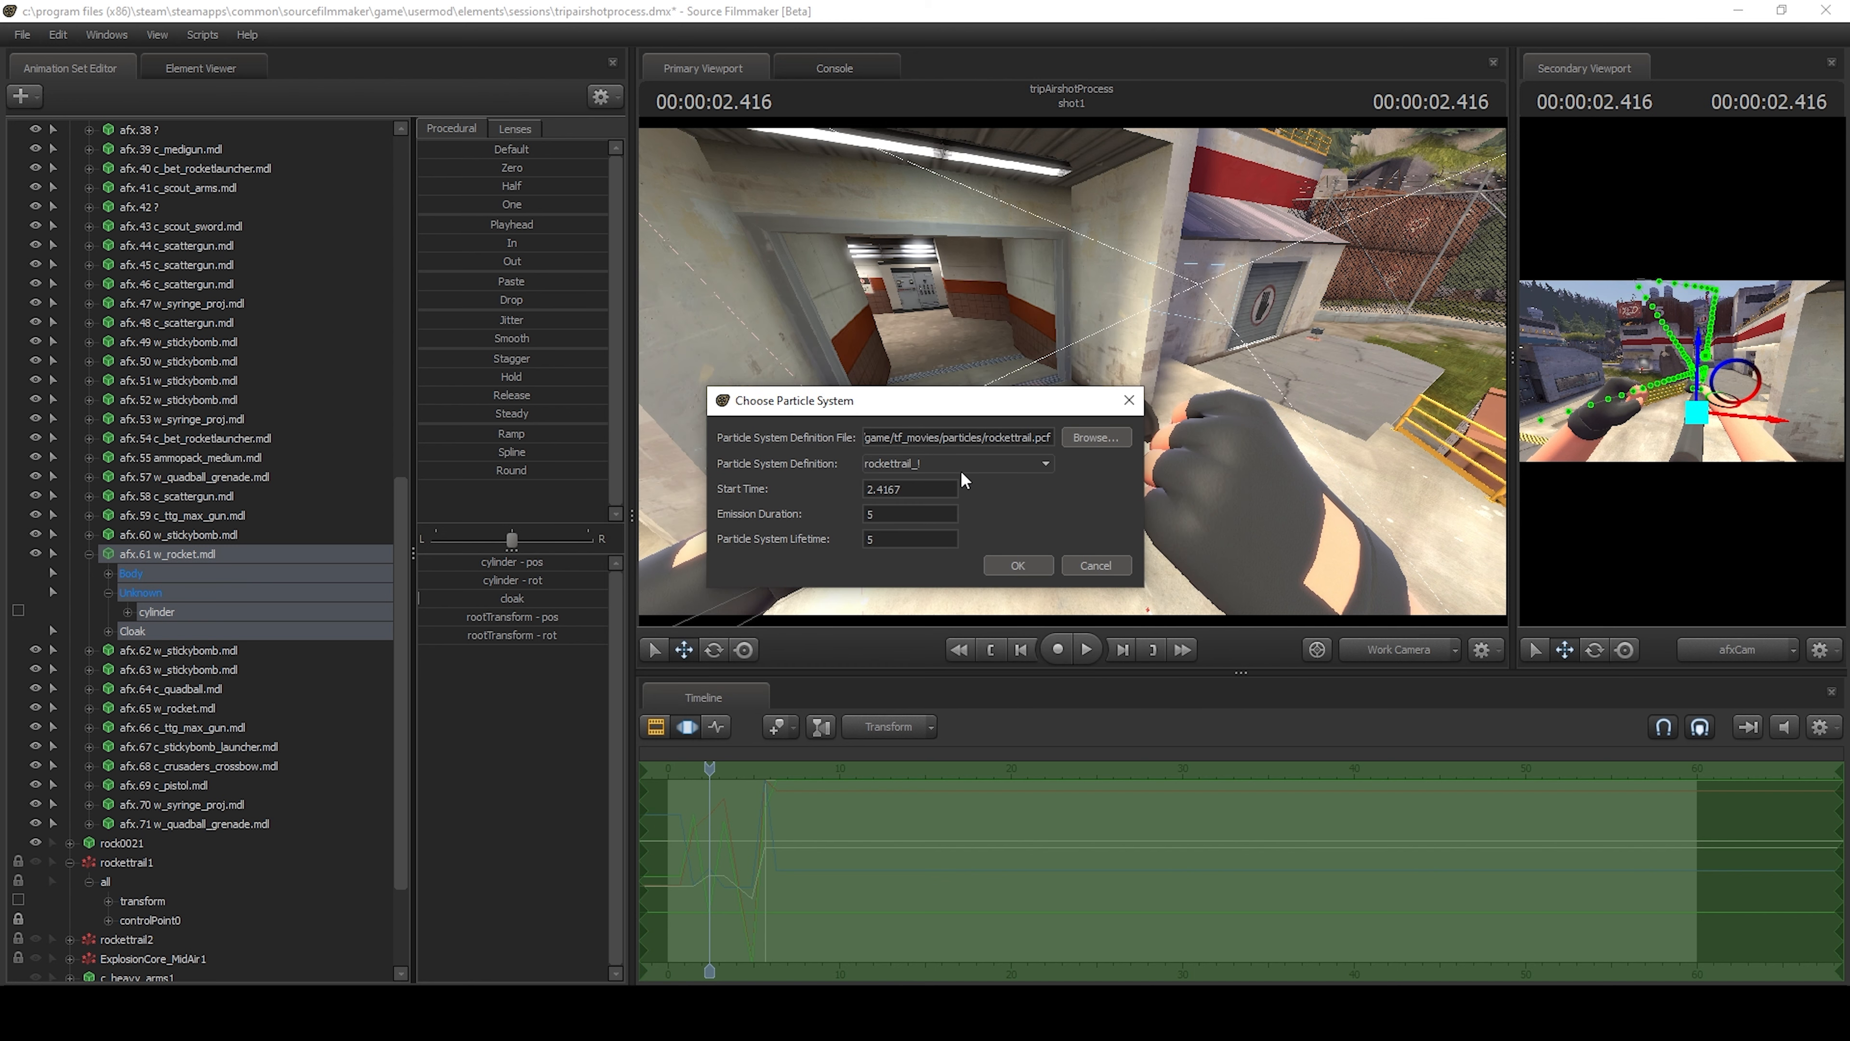
left_click(925, 467)
left_click(926, 493)
left_click(1020, 564)
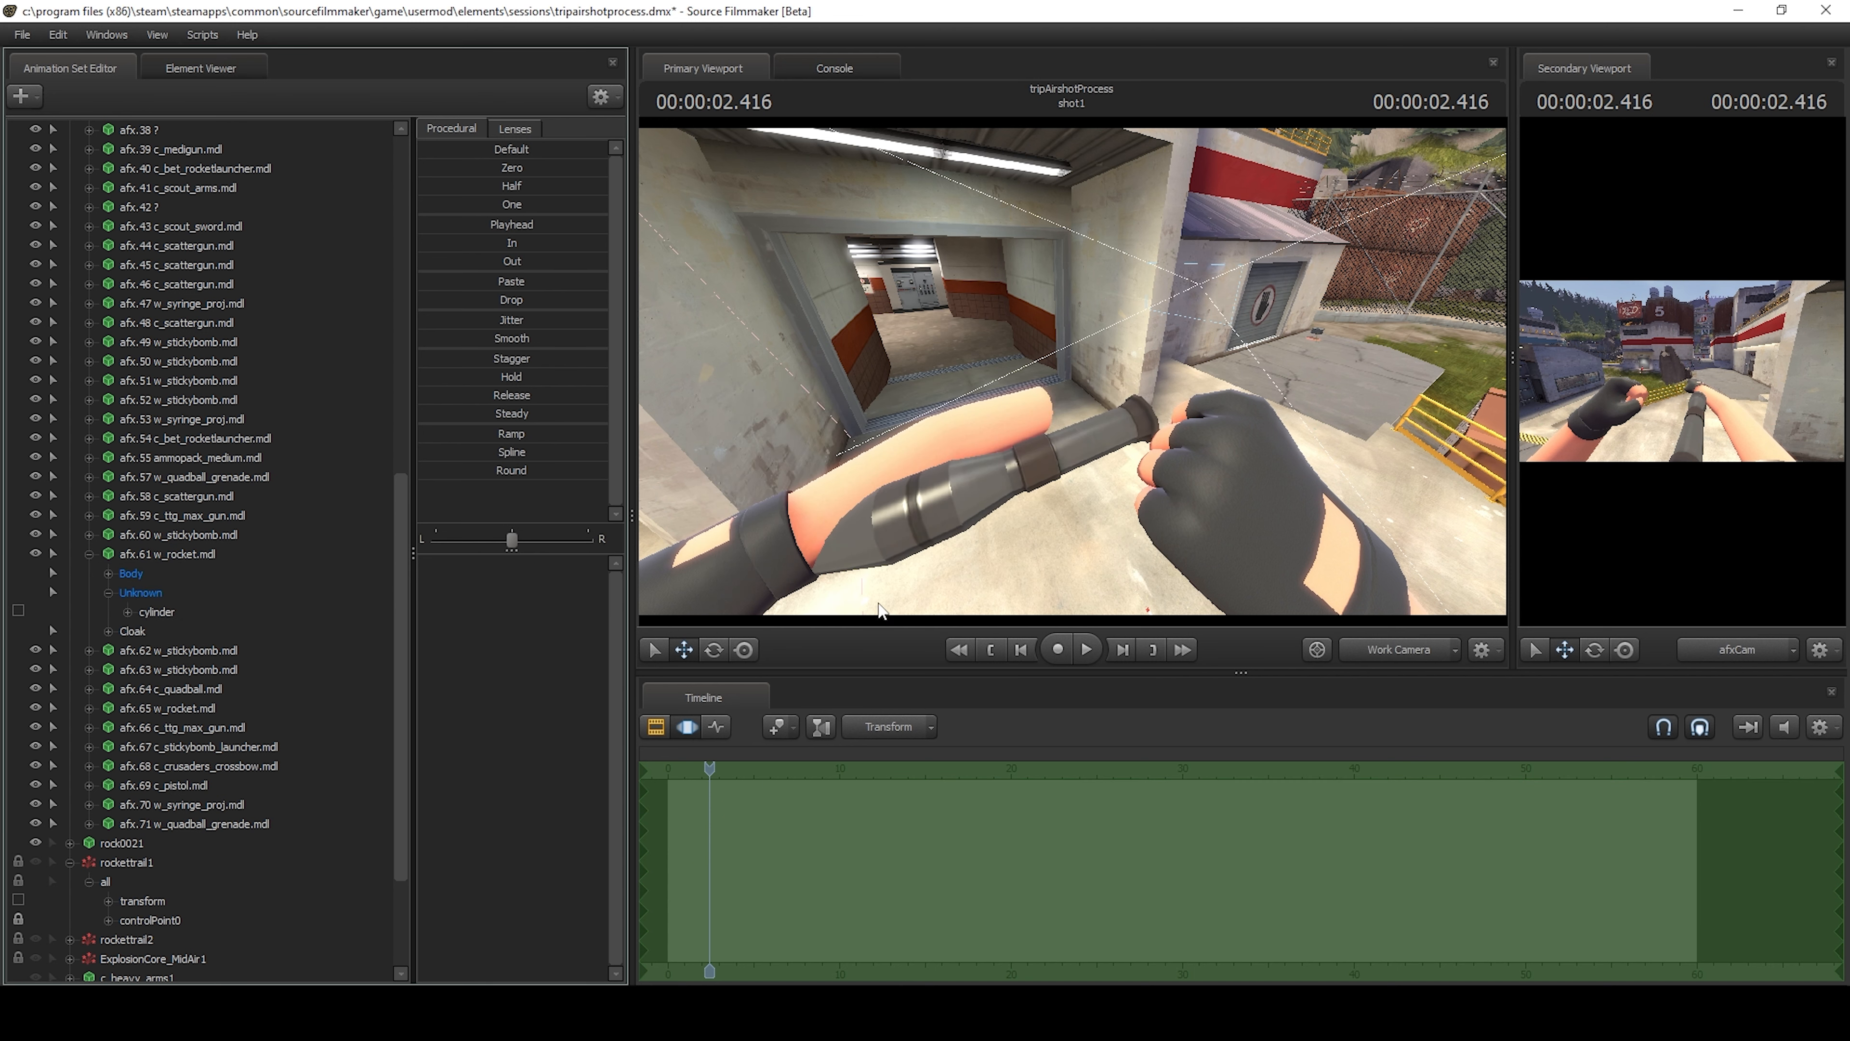
Step frame by frame between 2.416 s and 2.466 s to look for the new rocket trail.
key("Right")
key("Right")
key("Left")
key("Left")
key("Right")
key("Right")
key("Right")
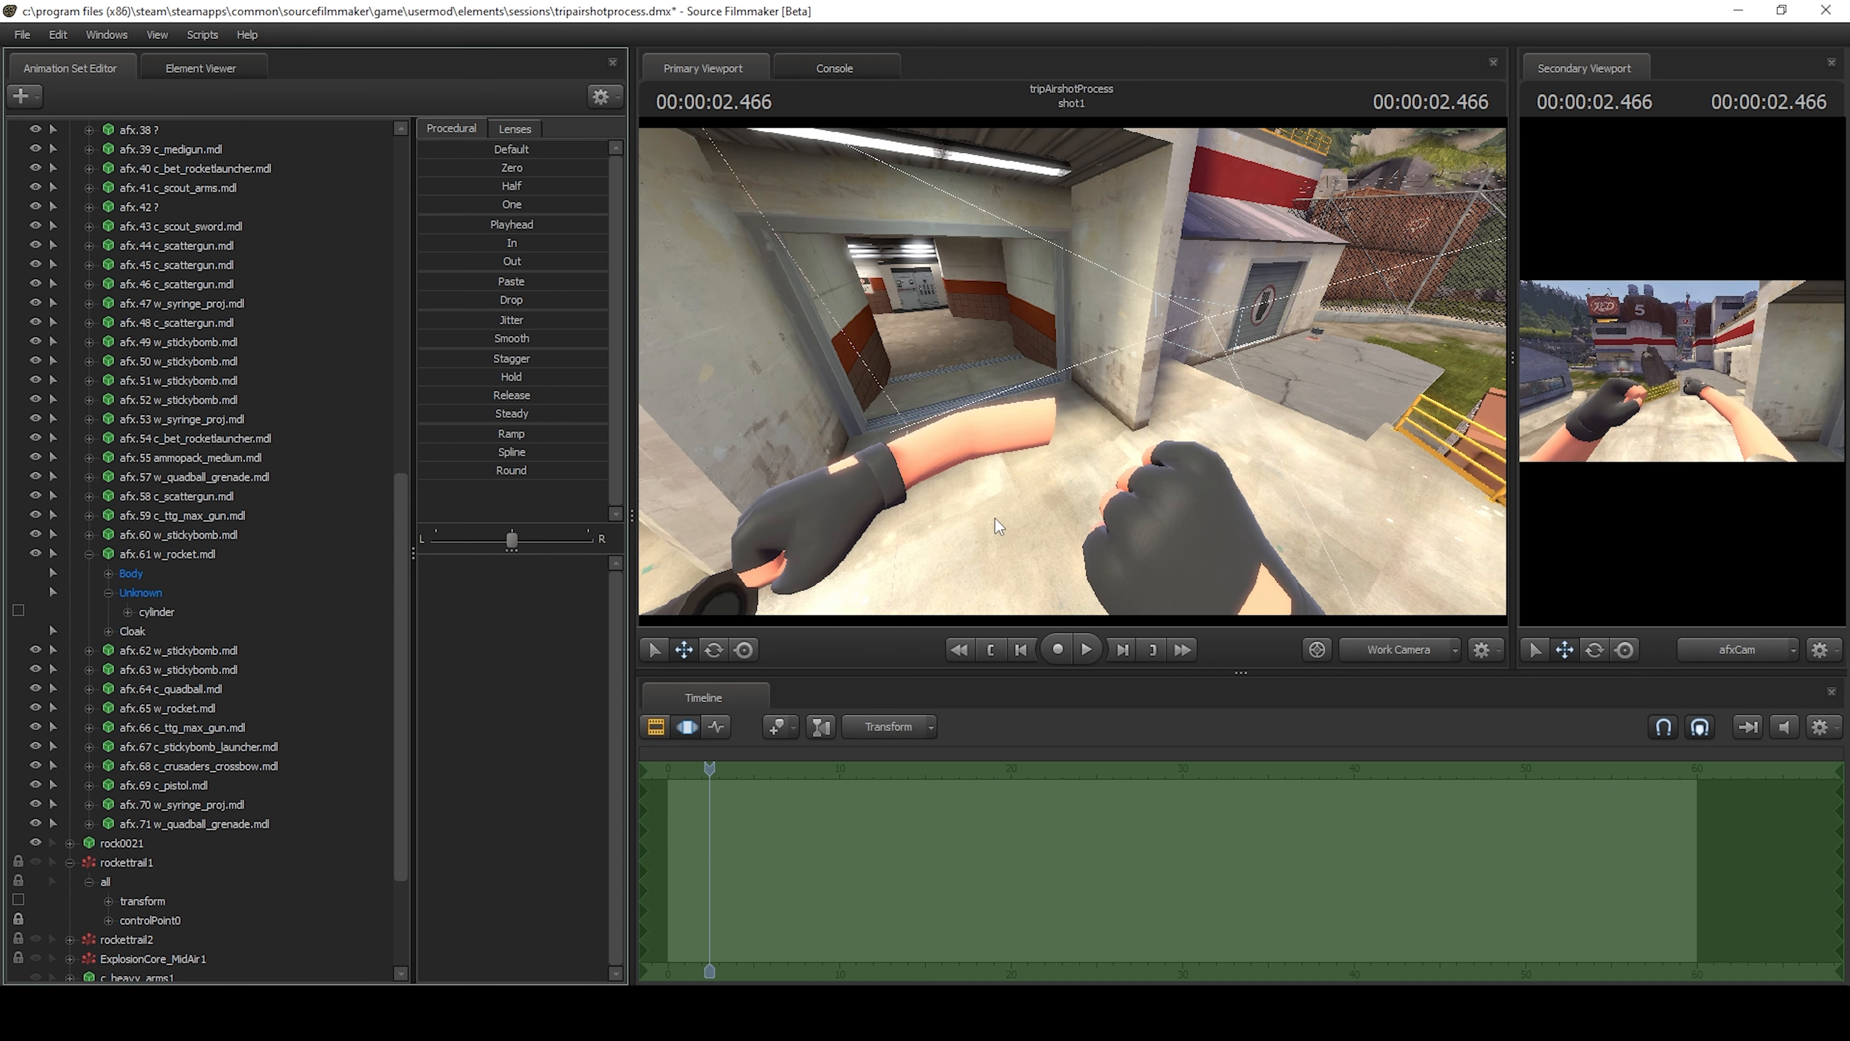
key("Left")
key("Left")
key("Left")
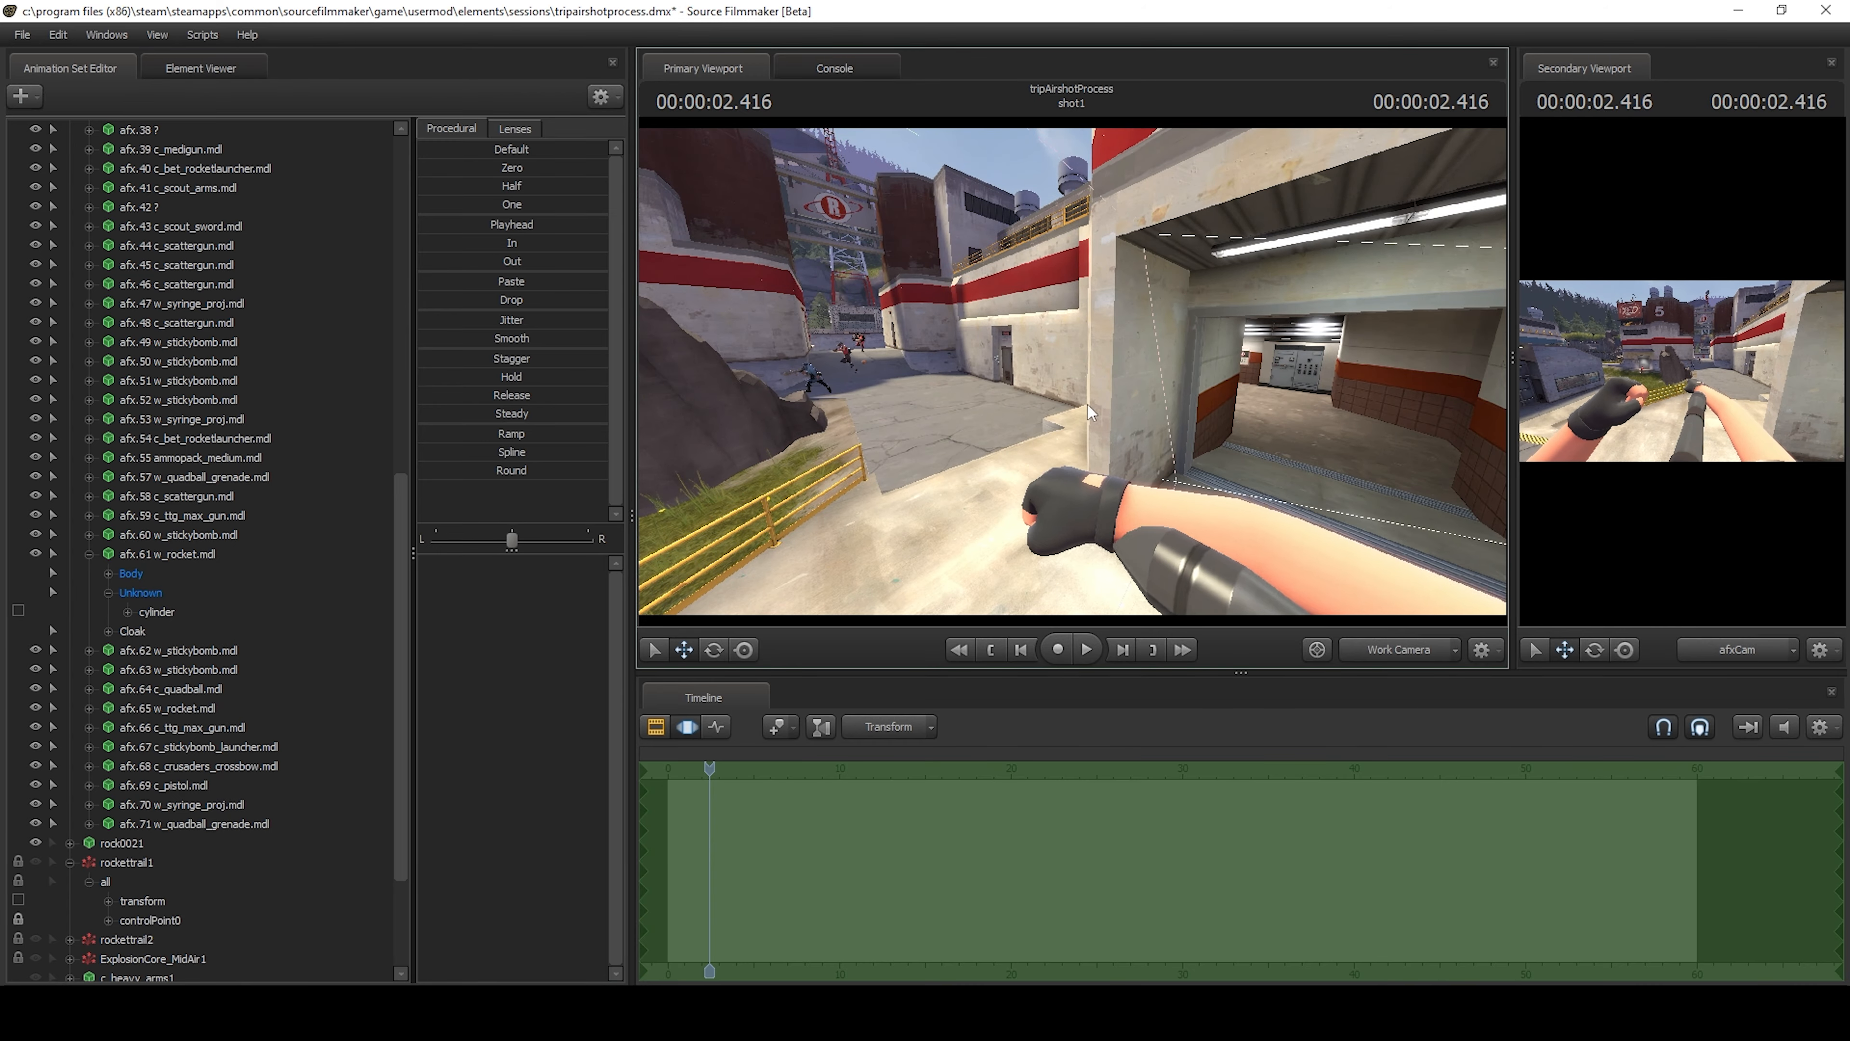
Select the new rockettrail3 animation set with the playhead at 2.416 s.
left_click_drag(1086, 405, 991, 414)
key("Left")
key("Right")
scroll(245, 822, "down", 3)
left_click(124, 960)
Compare the frames around 2.400 s and 2.416 s to check when the rocket and trail begin.
key("a")
key("Right")
key("Right")
key("Left")
key("Left")
key("Left")
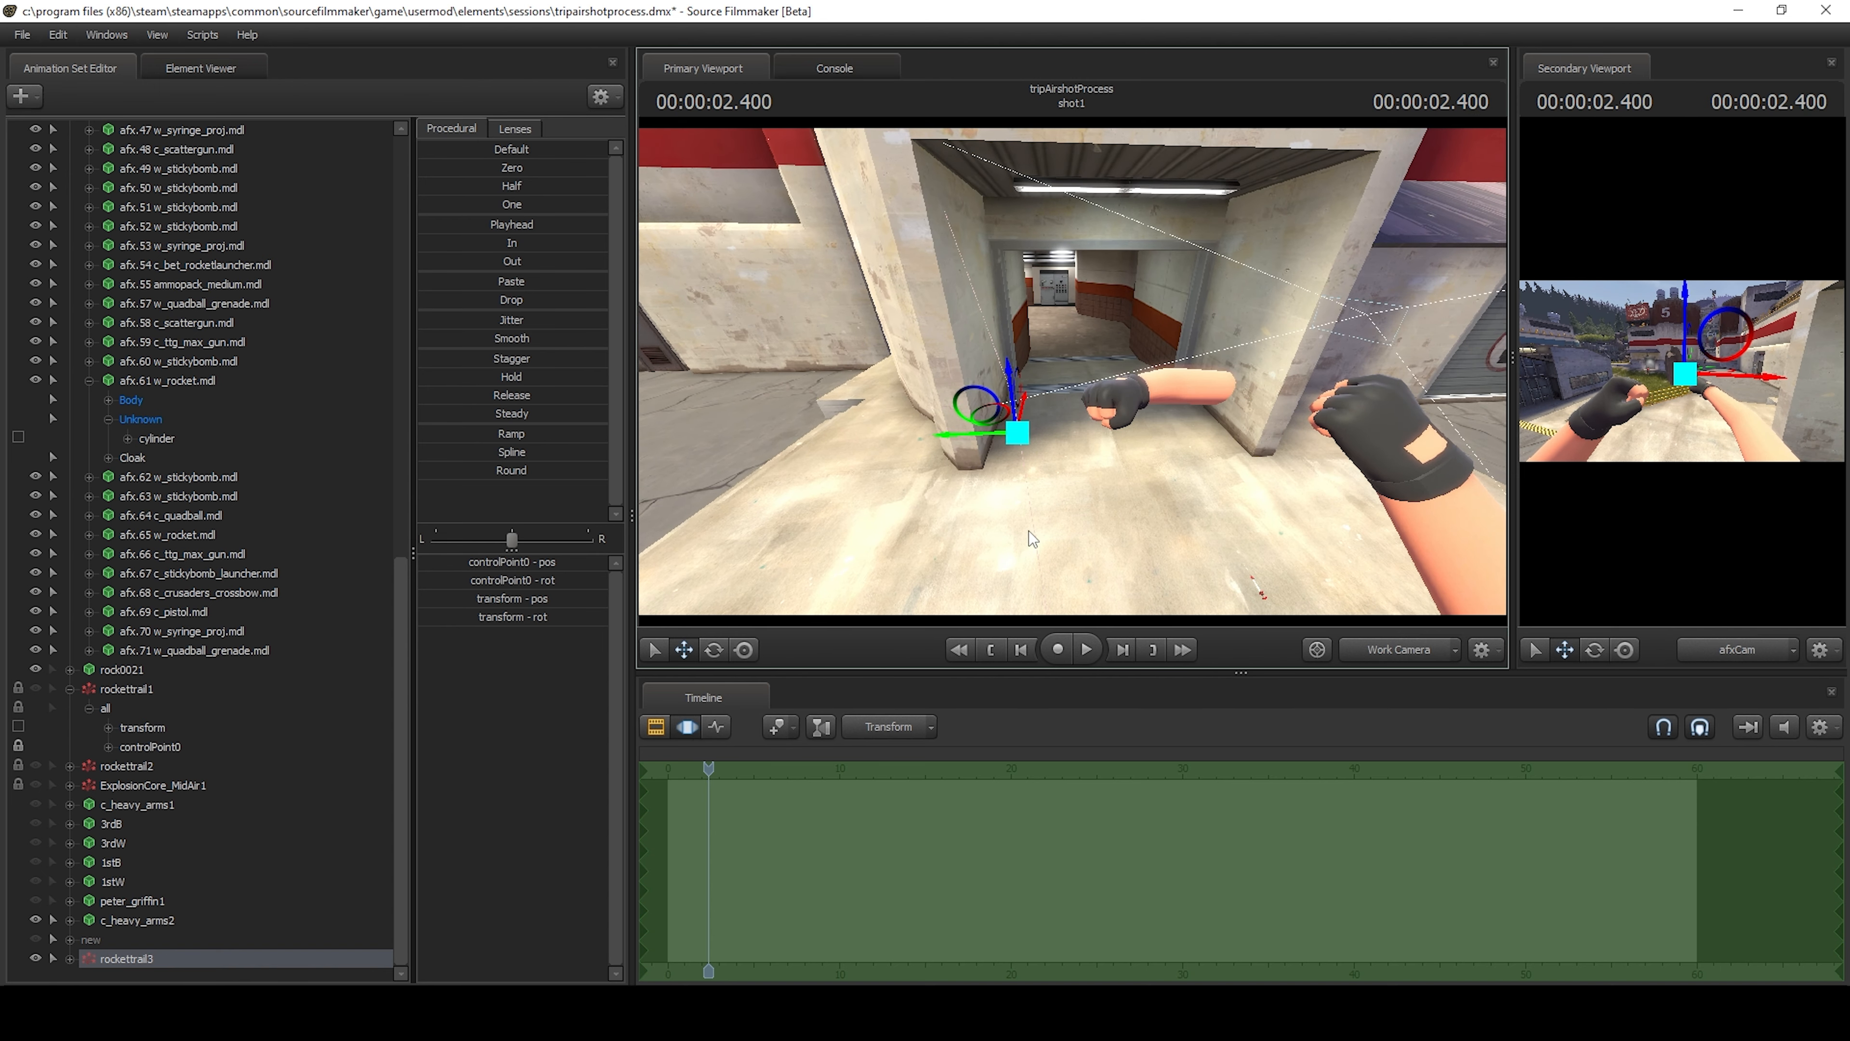
key("Right")
key("Right")
key("Left")
key("Left")
key("Right")
key("Left")
key("Right")
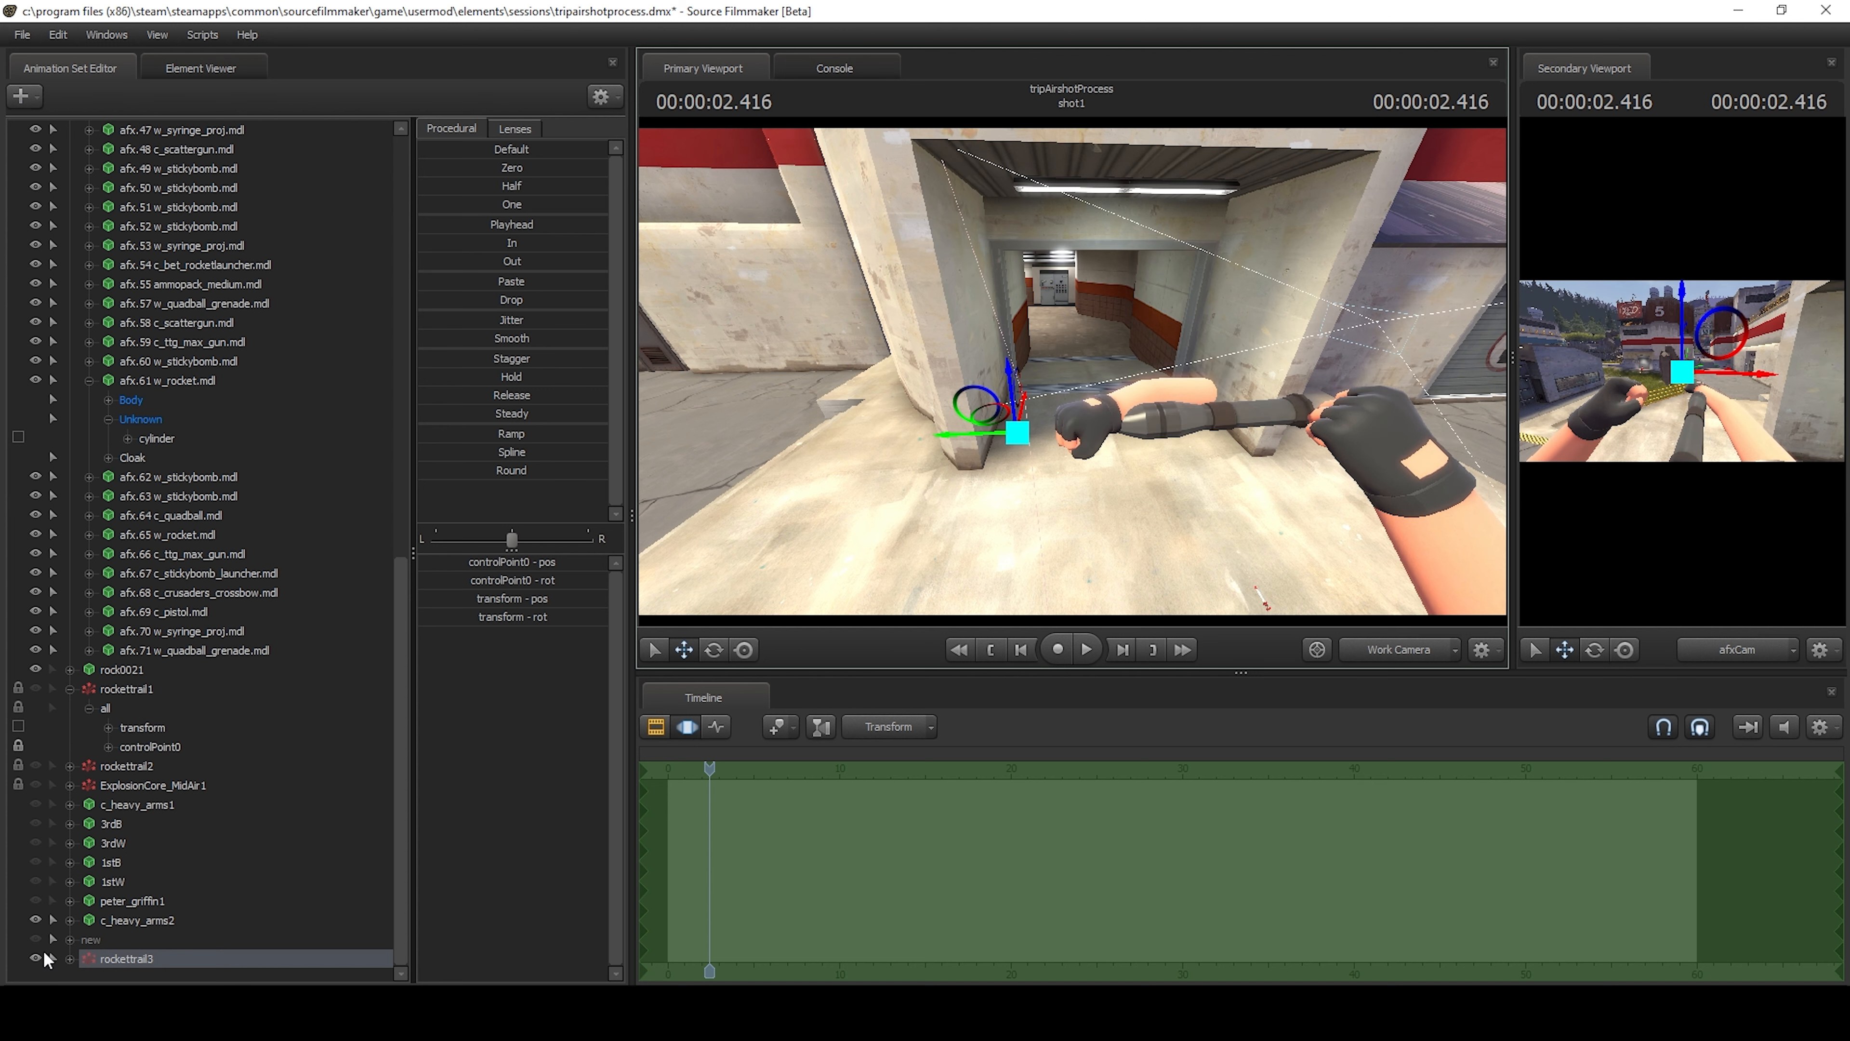
Step forward past 2.450 s to view the trail emitting, and return to 2.416 s.
key("Right")
key("Right")
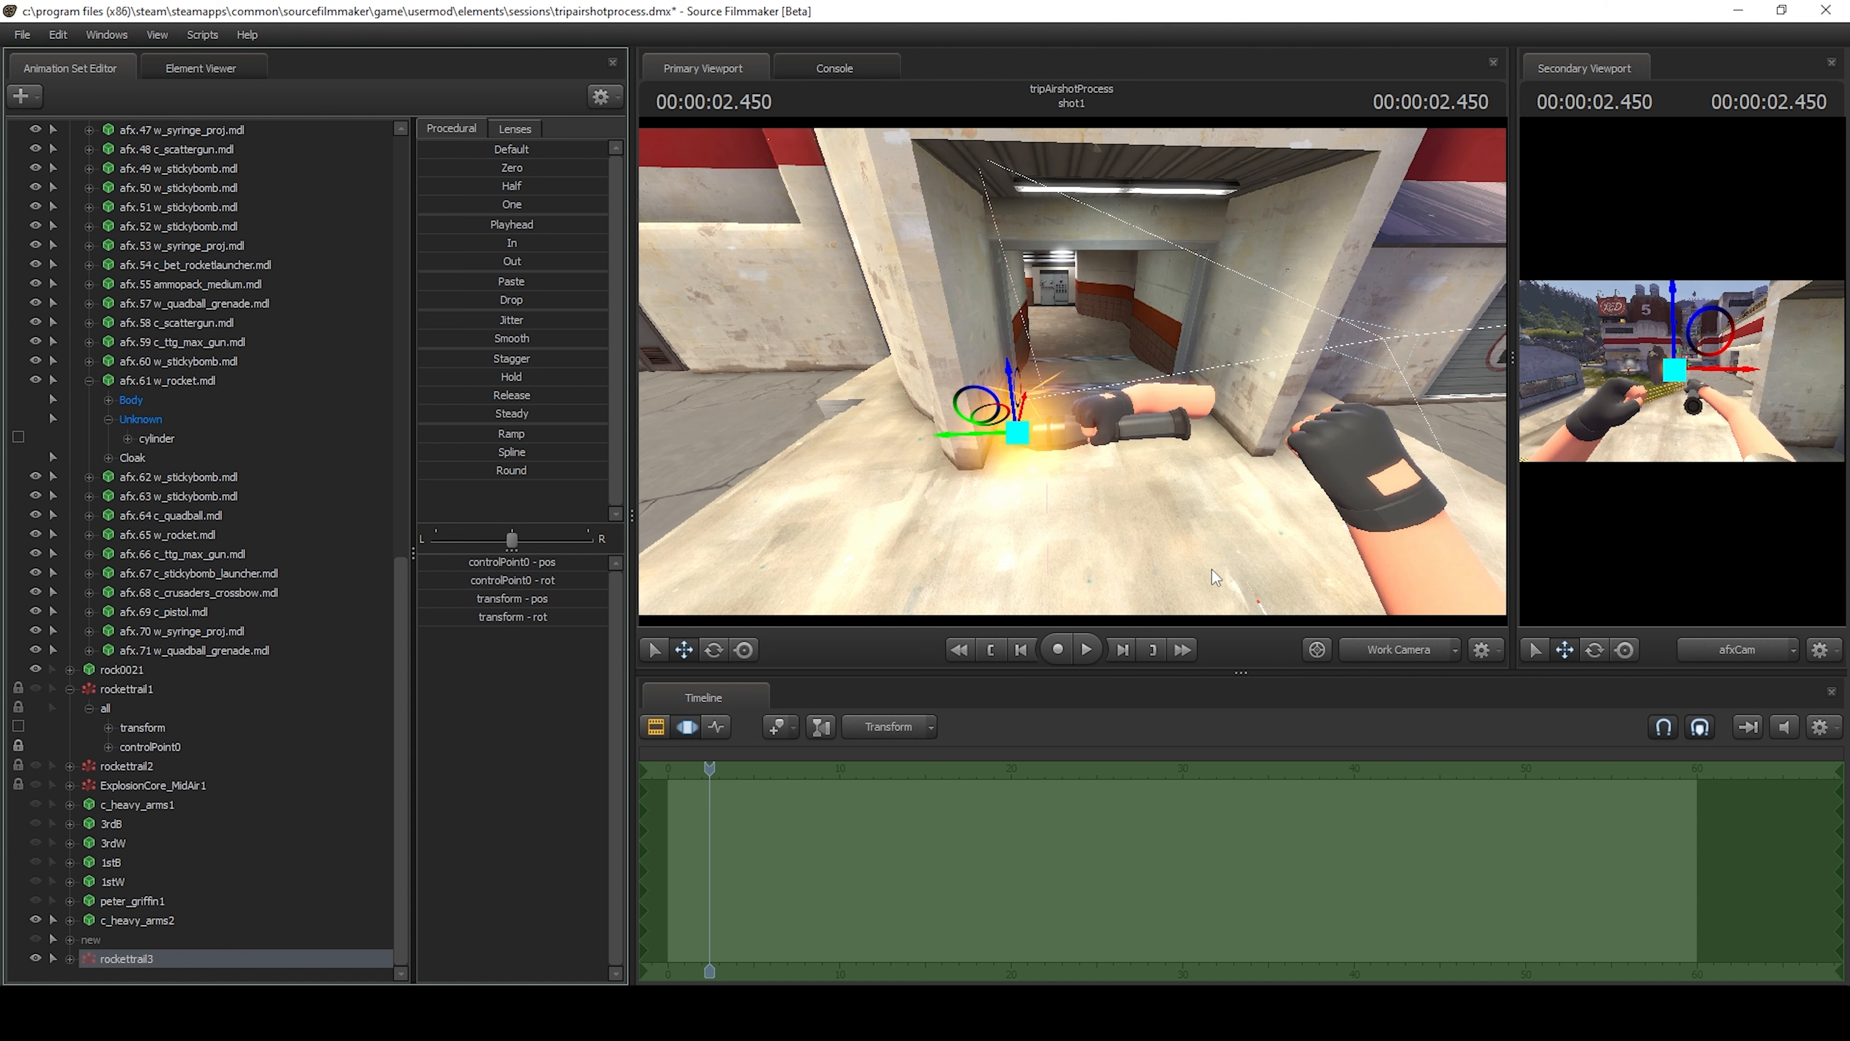
key("Right")
key("Right")
key("Left")
key("Left")
key("Left")
key("Left")
key("Left")
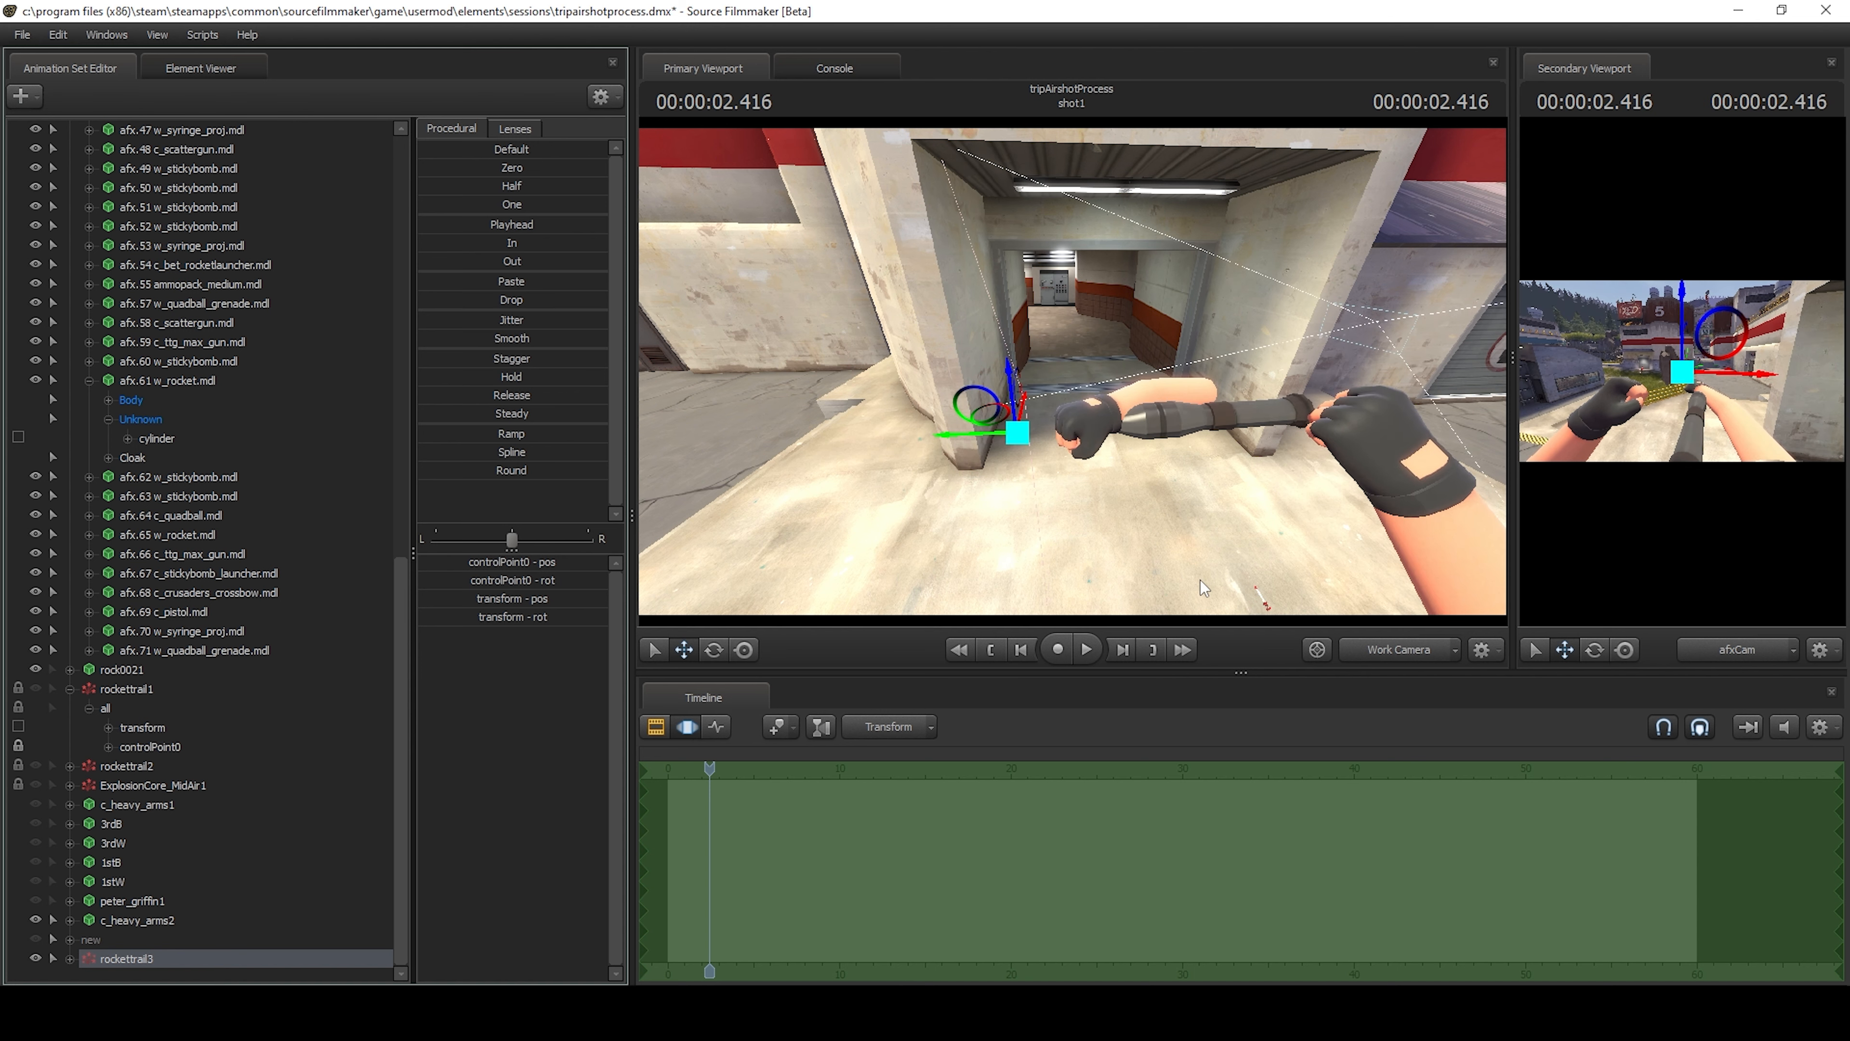
key("Right")
Expand rockettrail3 and lock its controlPoint0 to the cylinder bone of afx.61 w_rocket.mdl.
left_click(157, 439)
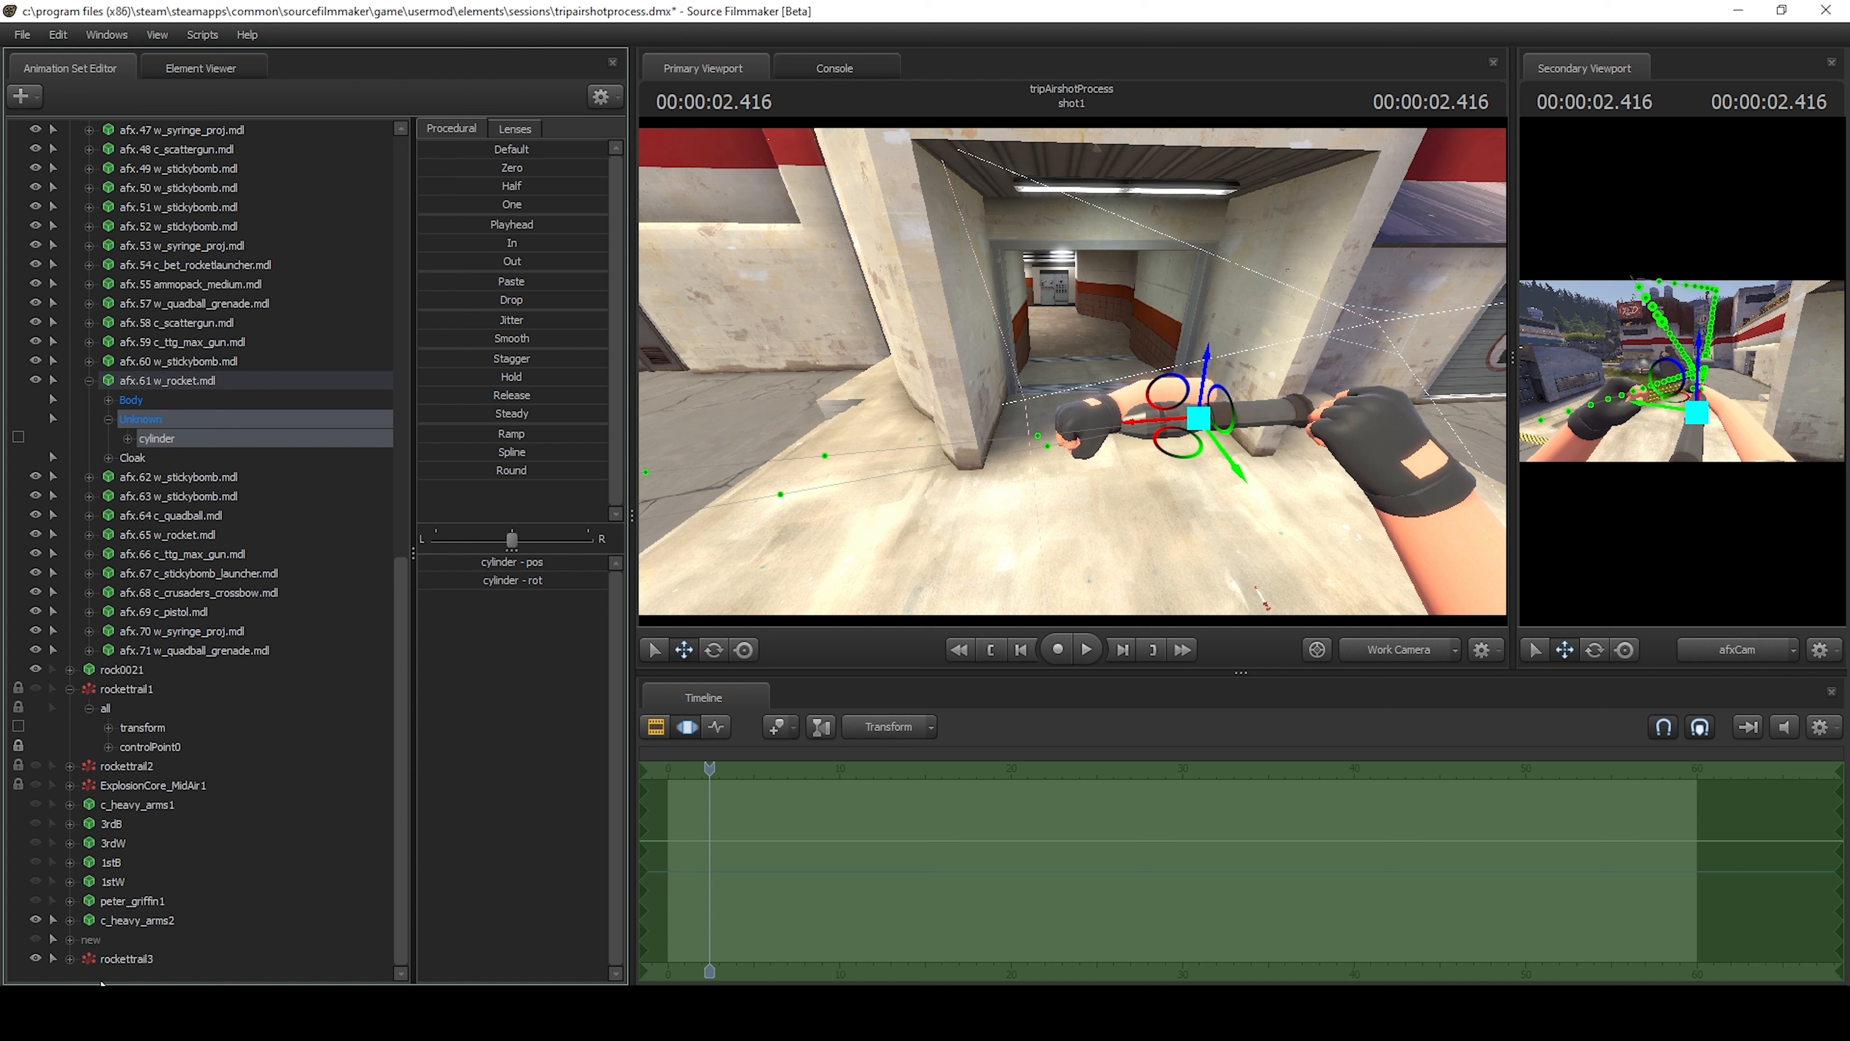
left_click(82, 961)
left_click(70, 958)
scroll(107, 940, "down", 1)
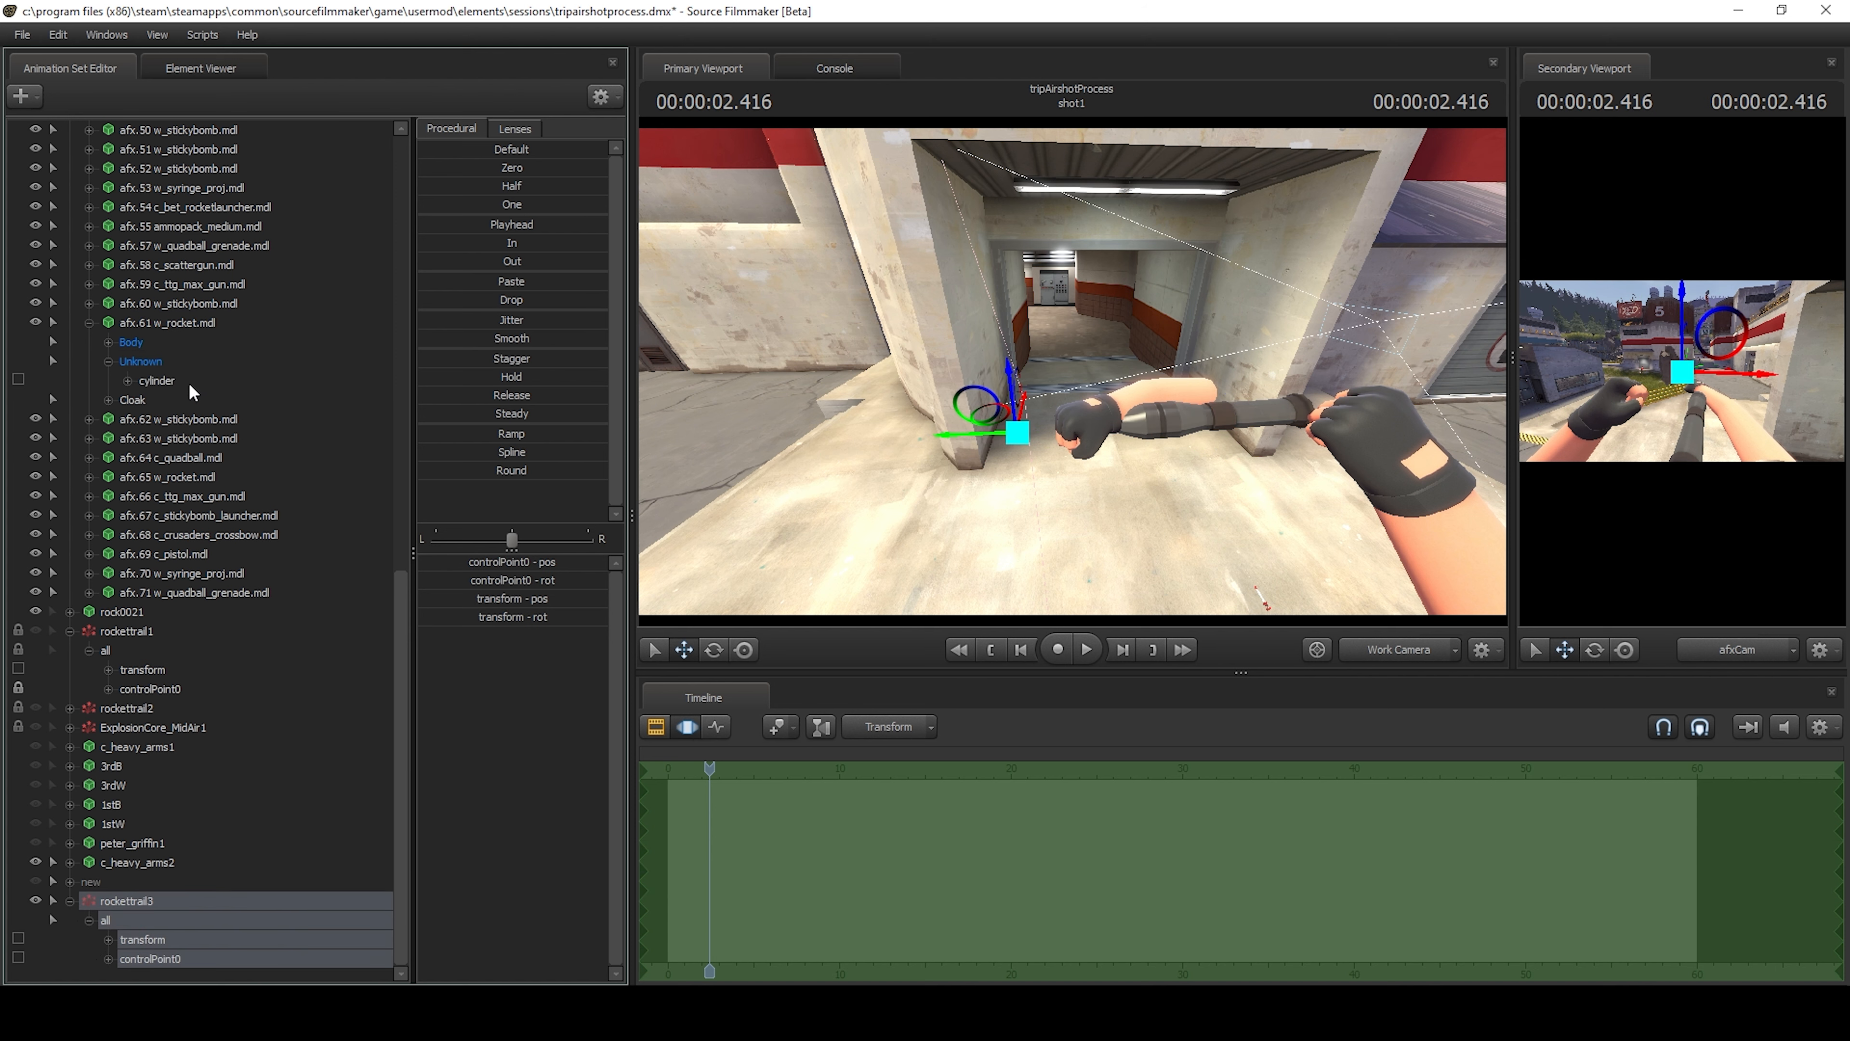
left_click_drag(164, 382, 175, 960)
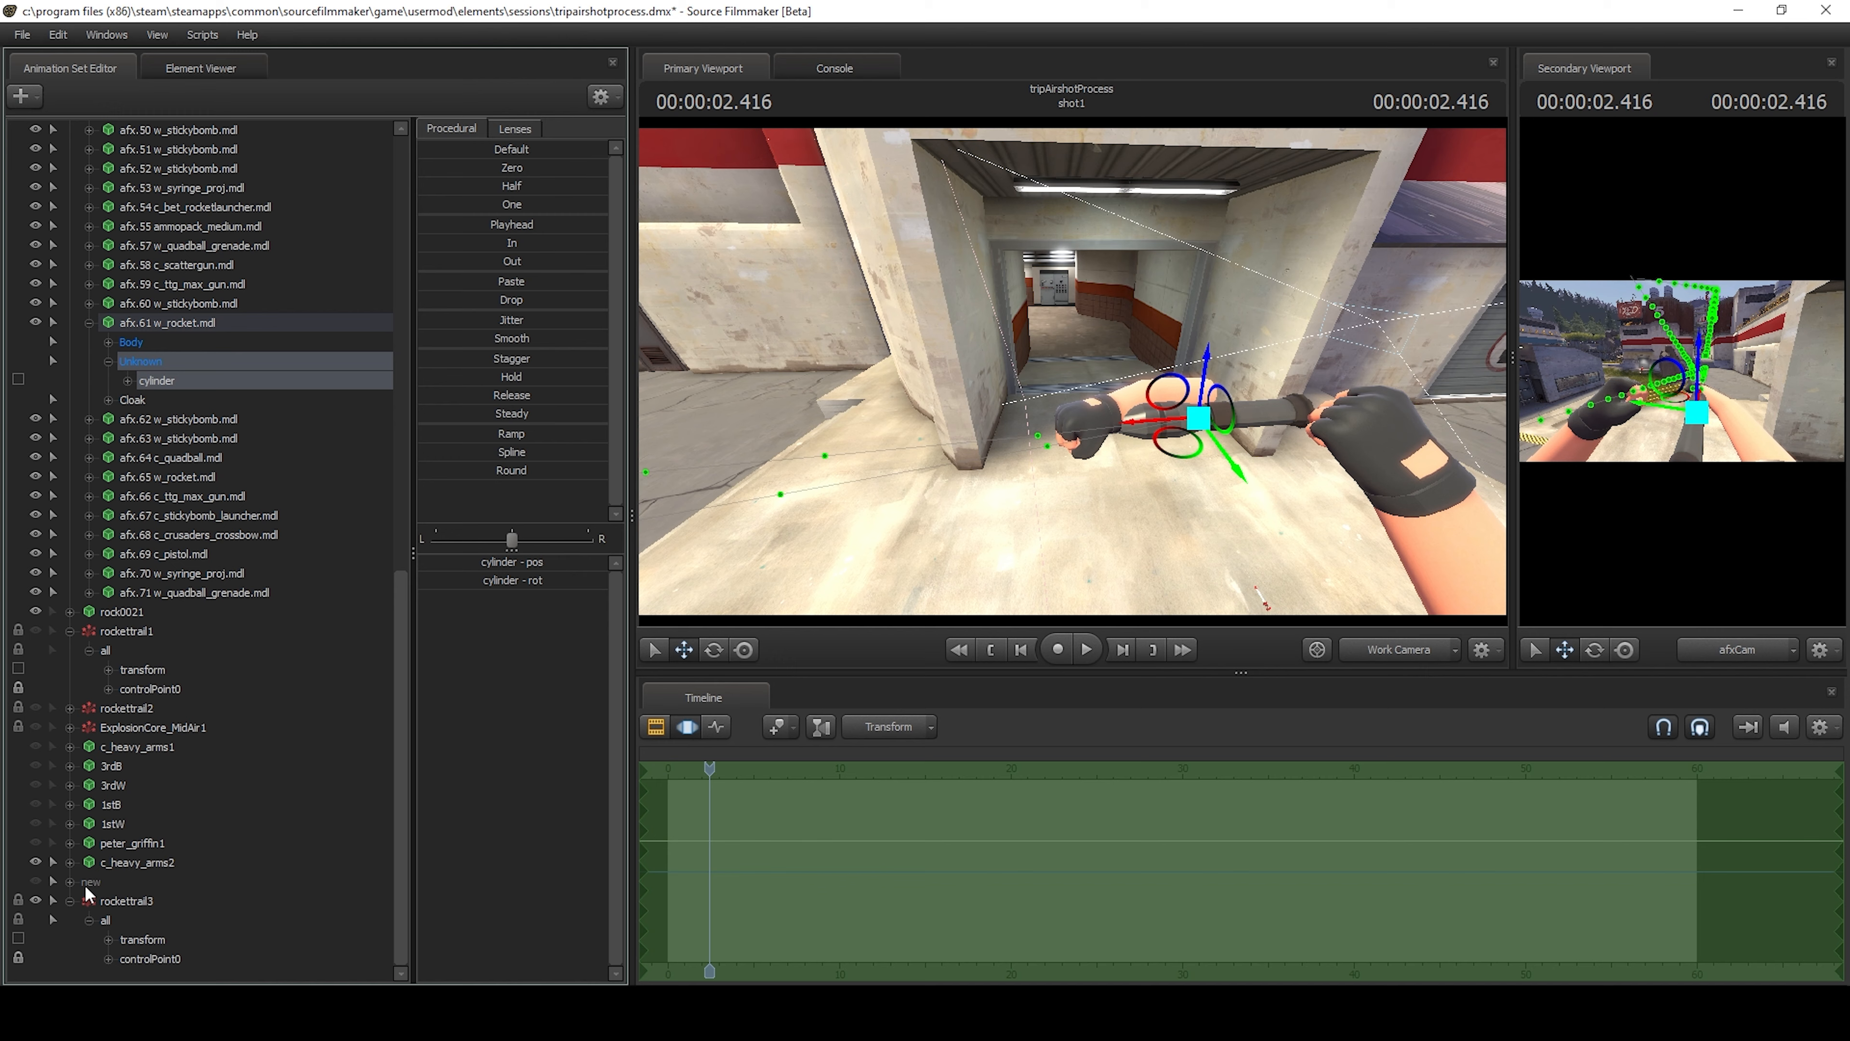
Zero the position and rotation of rockettrail3's controlPoint0 to snap it onto the rocket.
left_click(171, 966)
left_click_drag(458, 168, 606, 168)
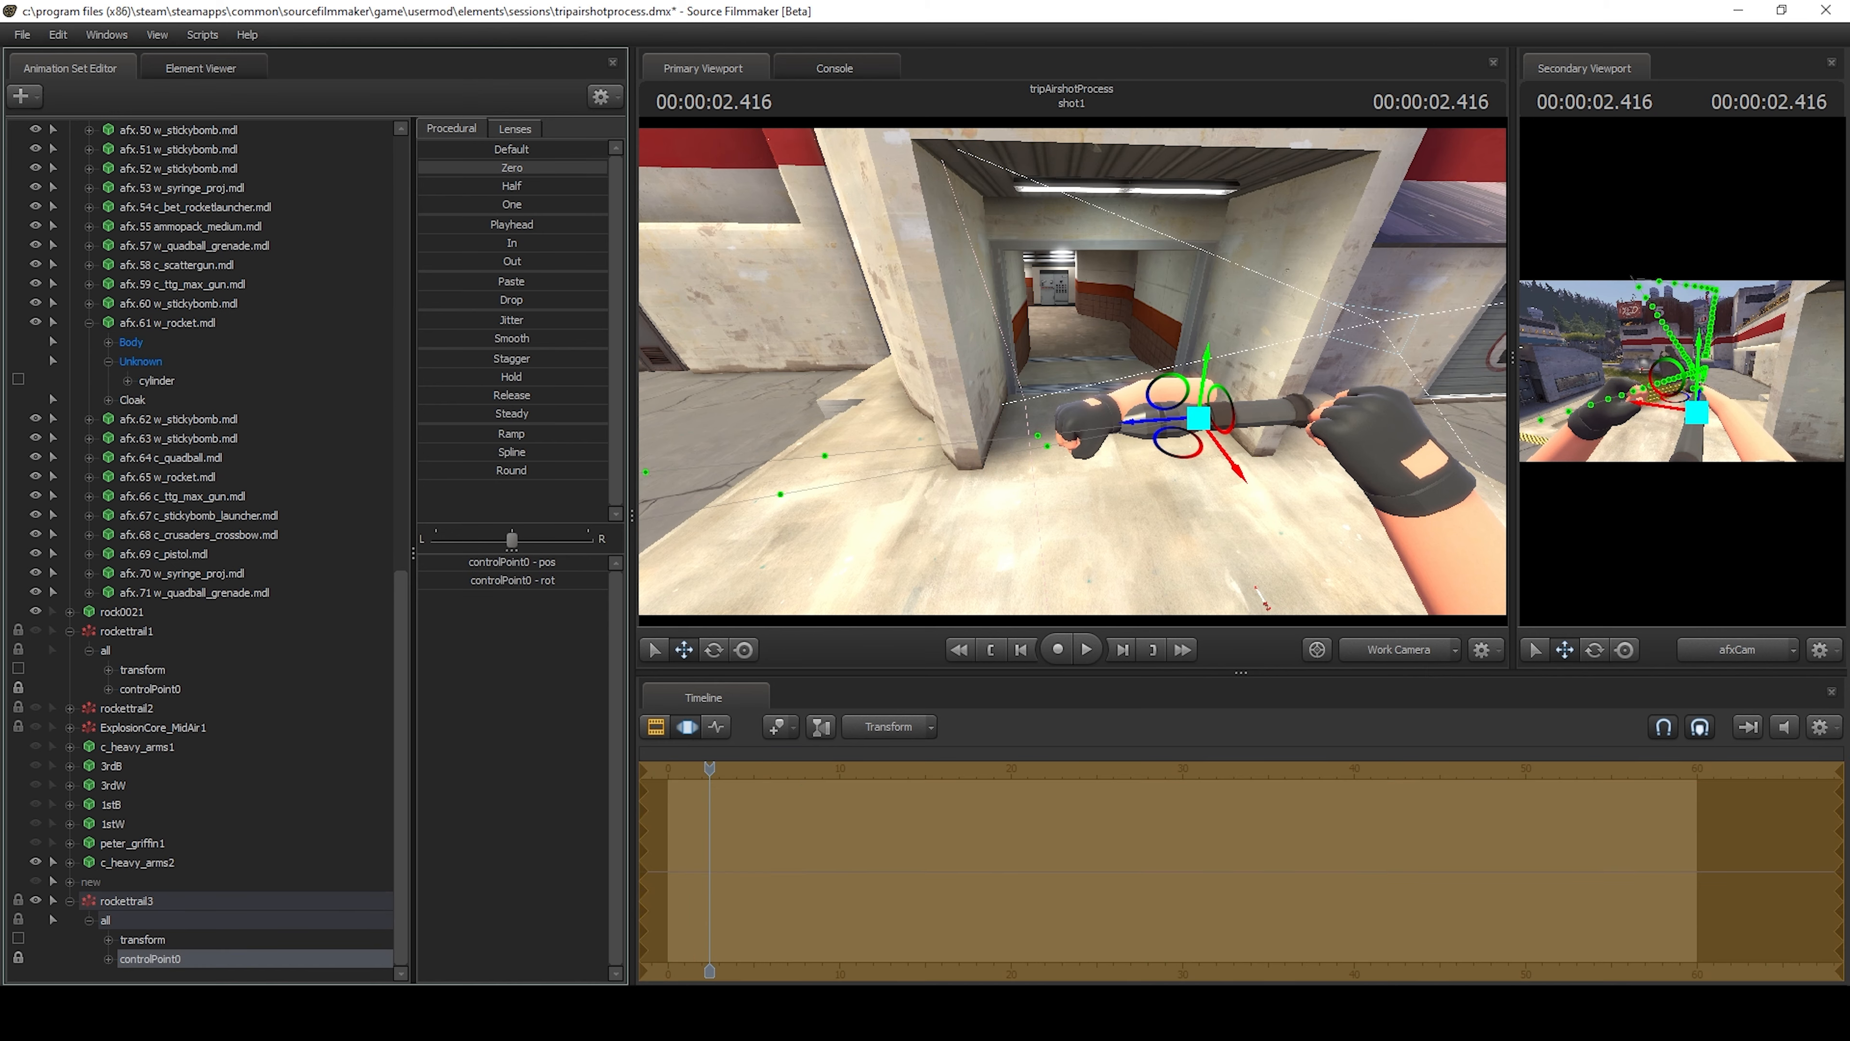
left_click_drag(1104, 518, 911, 495)
left_click_drag(1020, 328, 1041, 430)
Advance to 2.550 s and examine the trail's direction on the rocket from several sides.
key("Right")
key("Right")
key("Right")
key("Right")
key("Right")
key("Right")
key("Right")
key("Right")
key("w")
key("a")
key("d")
key("w")
key("a")
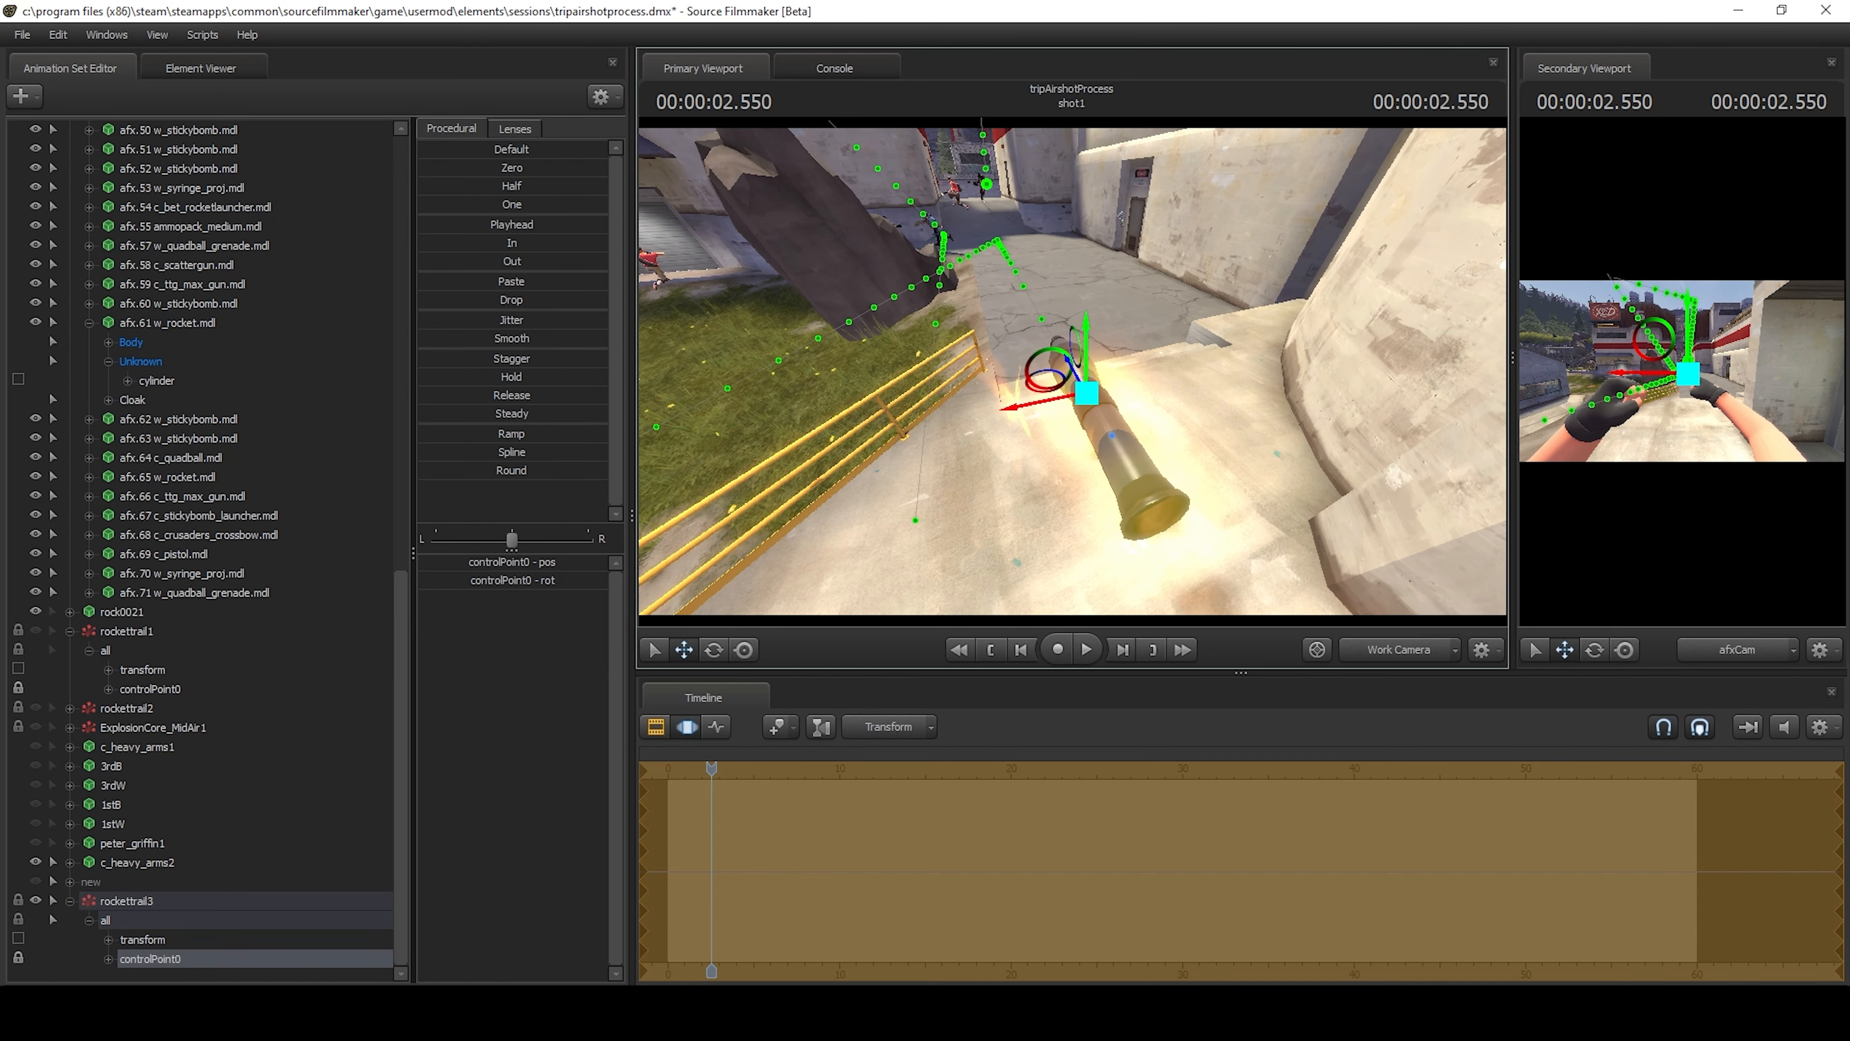
key("a")
left_click_drag(1231, 397, 1073, 377)
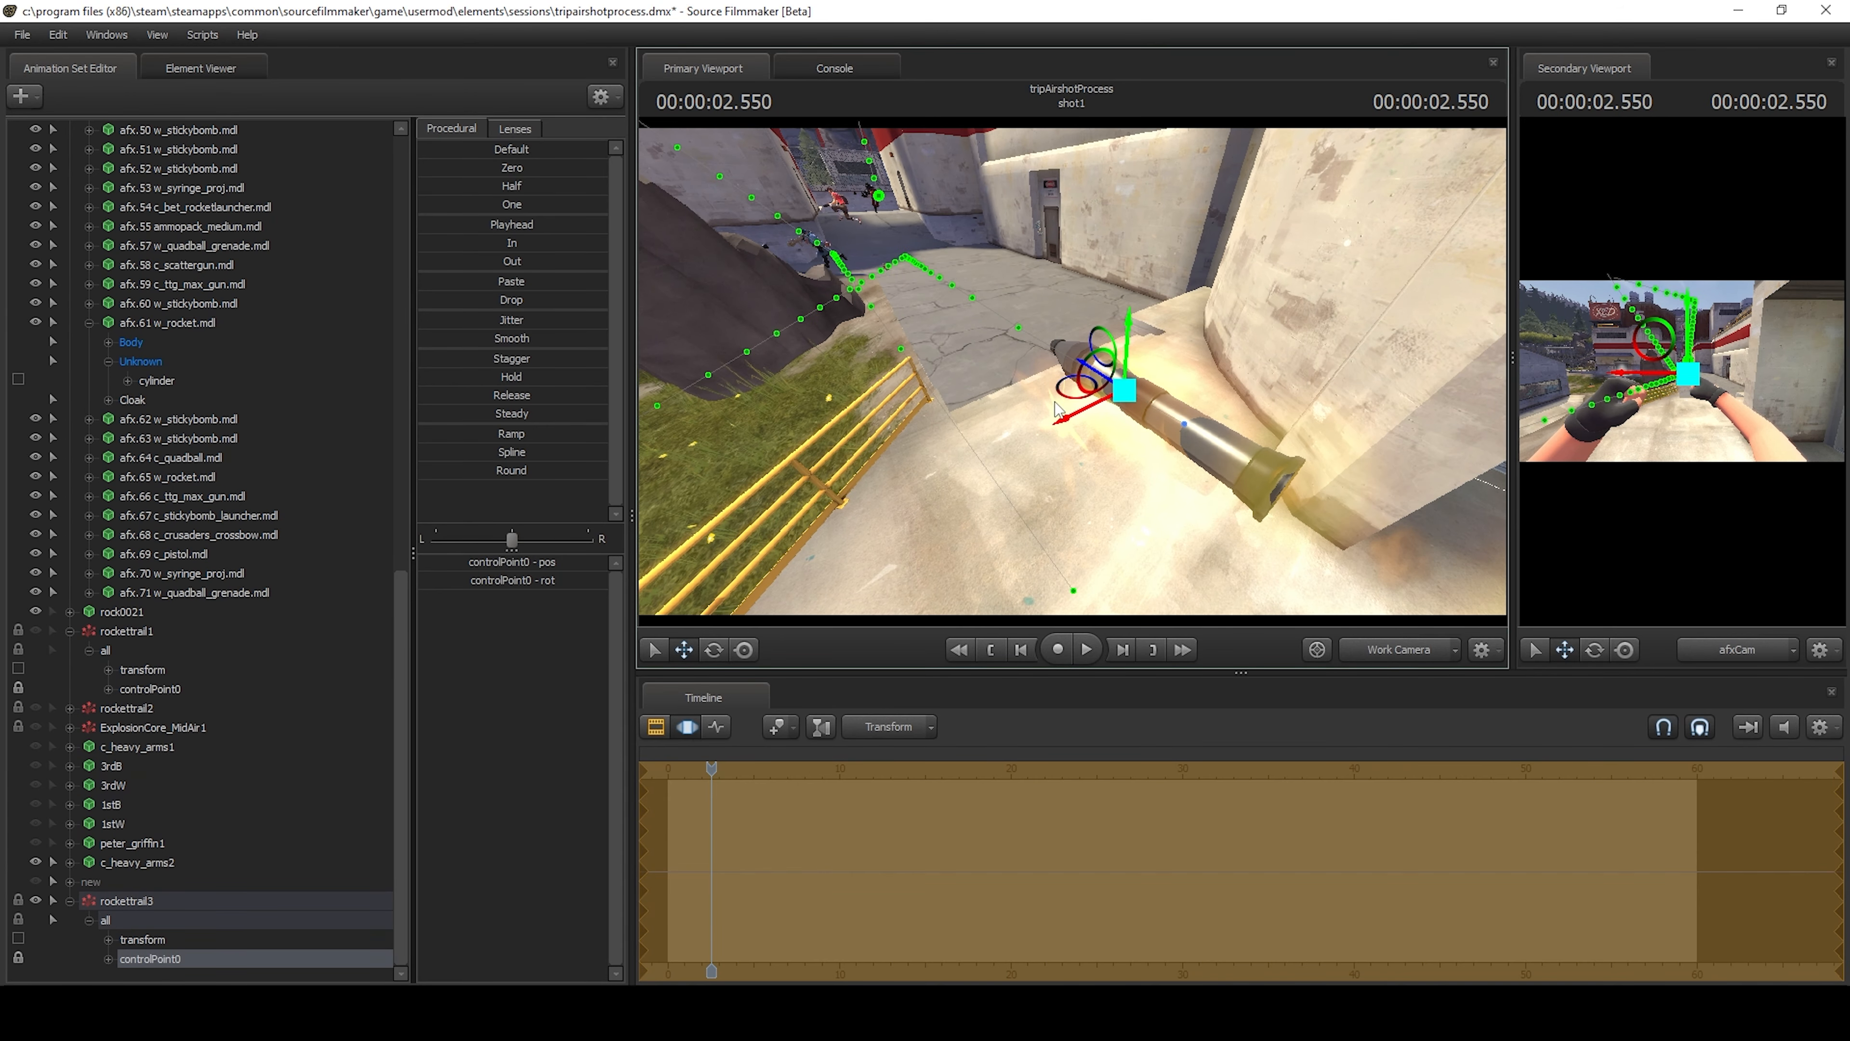
mouse_move(1255, 426)
left_mouse_down()
mouse_move(1348, 452)
mouse_move(1446, 434)
mouse_move(1257, 446)
left_mouse_up()
key("a")
Rotate rockettrail3's controlPoint0 to make the trail emit straight backward from the rocket.
key("e")
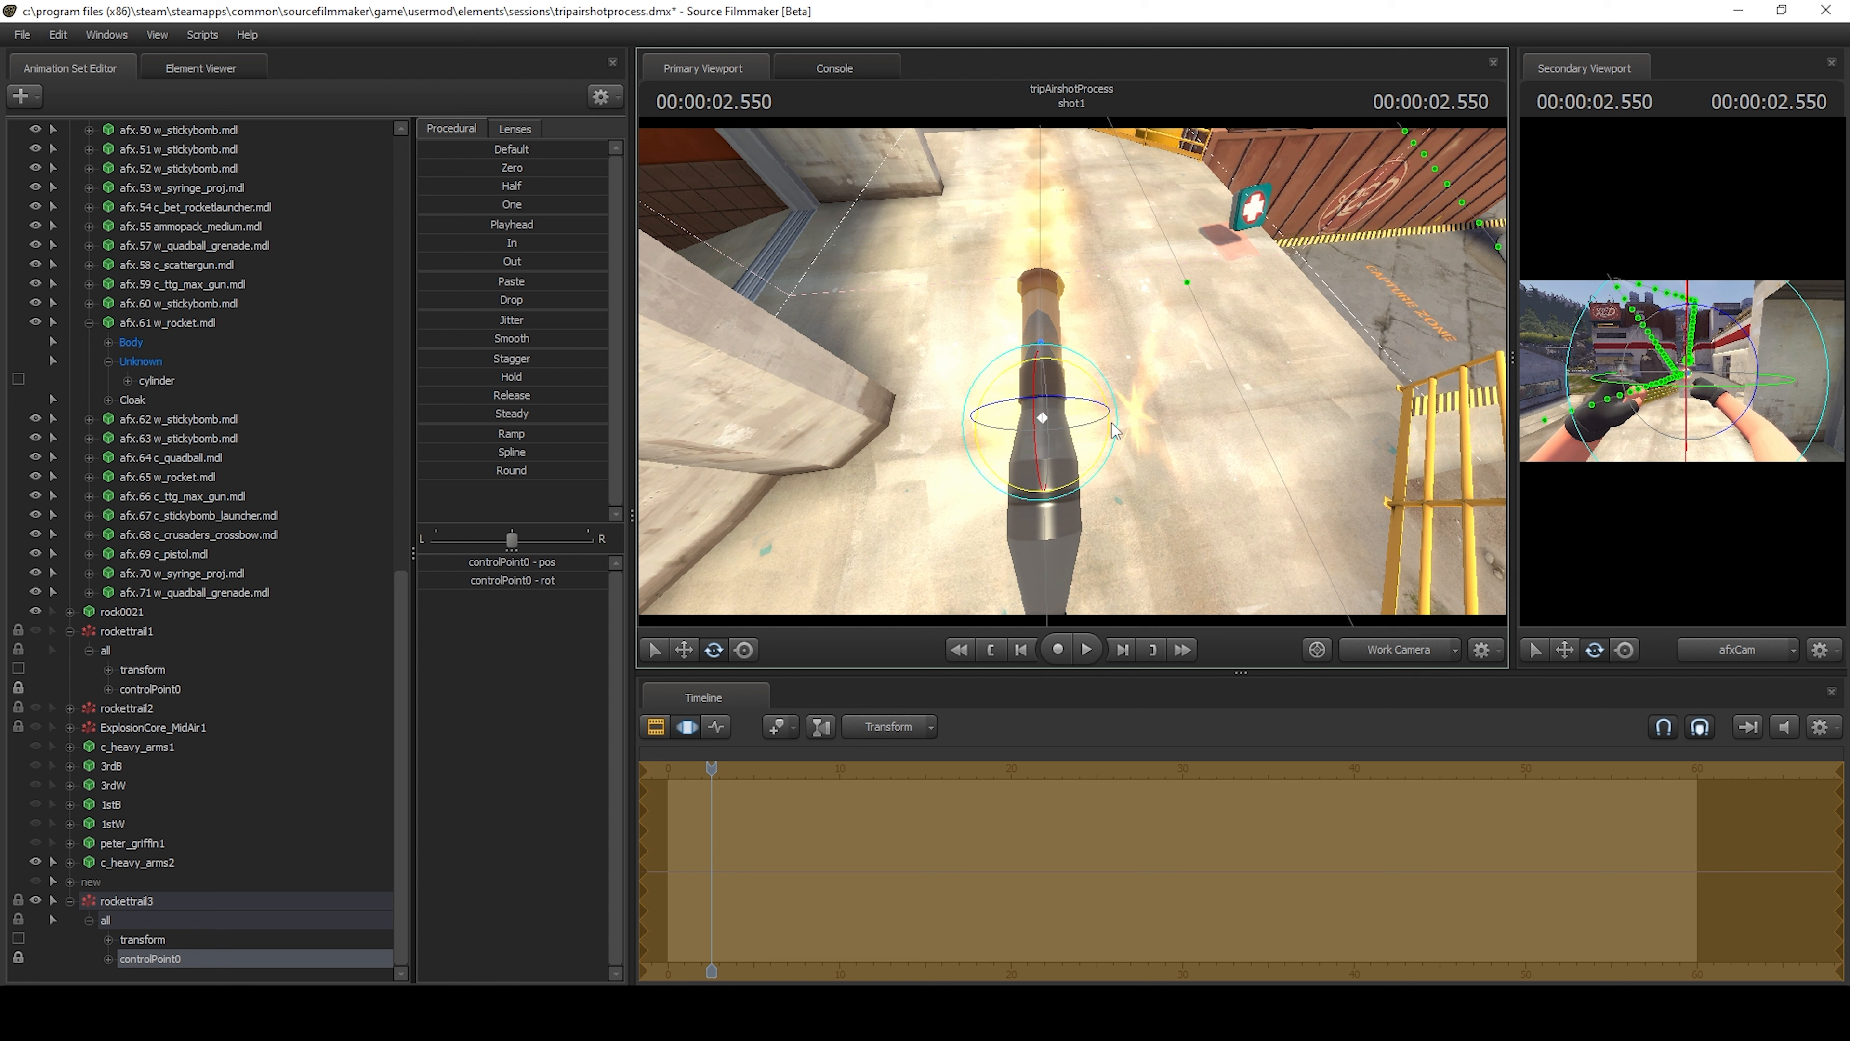
key("d")
left_click_drag(1180, 415, 1021, 450)
key("w")
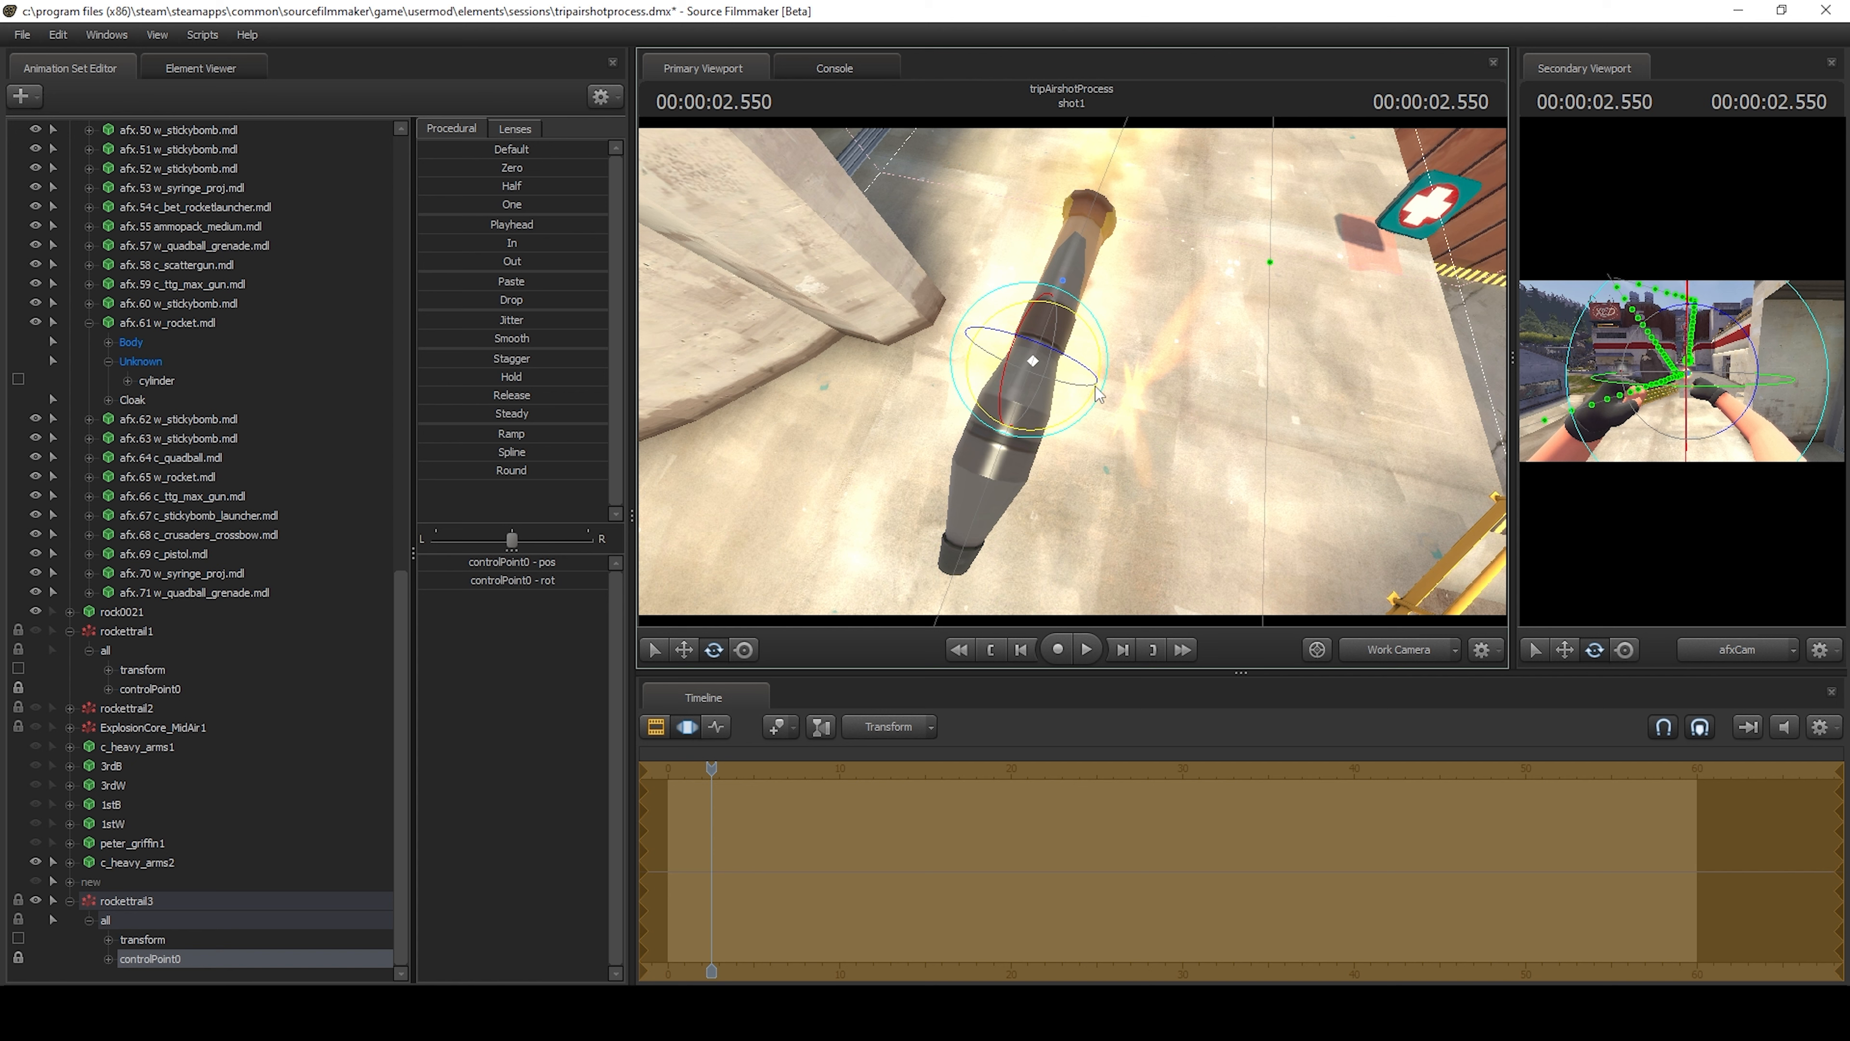
left_click_drag(1099, 394, 1057, 286)
key("d")
left_click_drag(1188, 284, 1063, 380)
Advance to 2.583 s and check the rotated trail behind the rocket.
key("Right")
key("Left")
key("Right")
key("Right")
key("w")
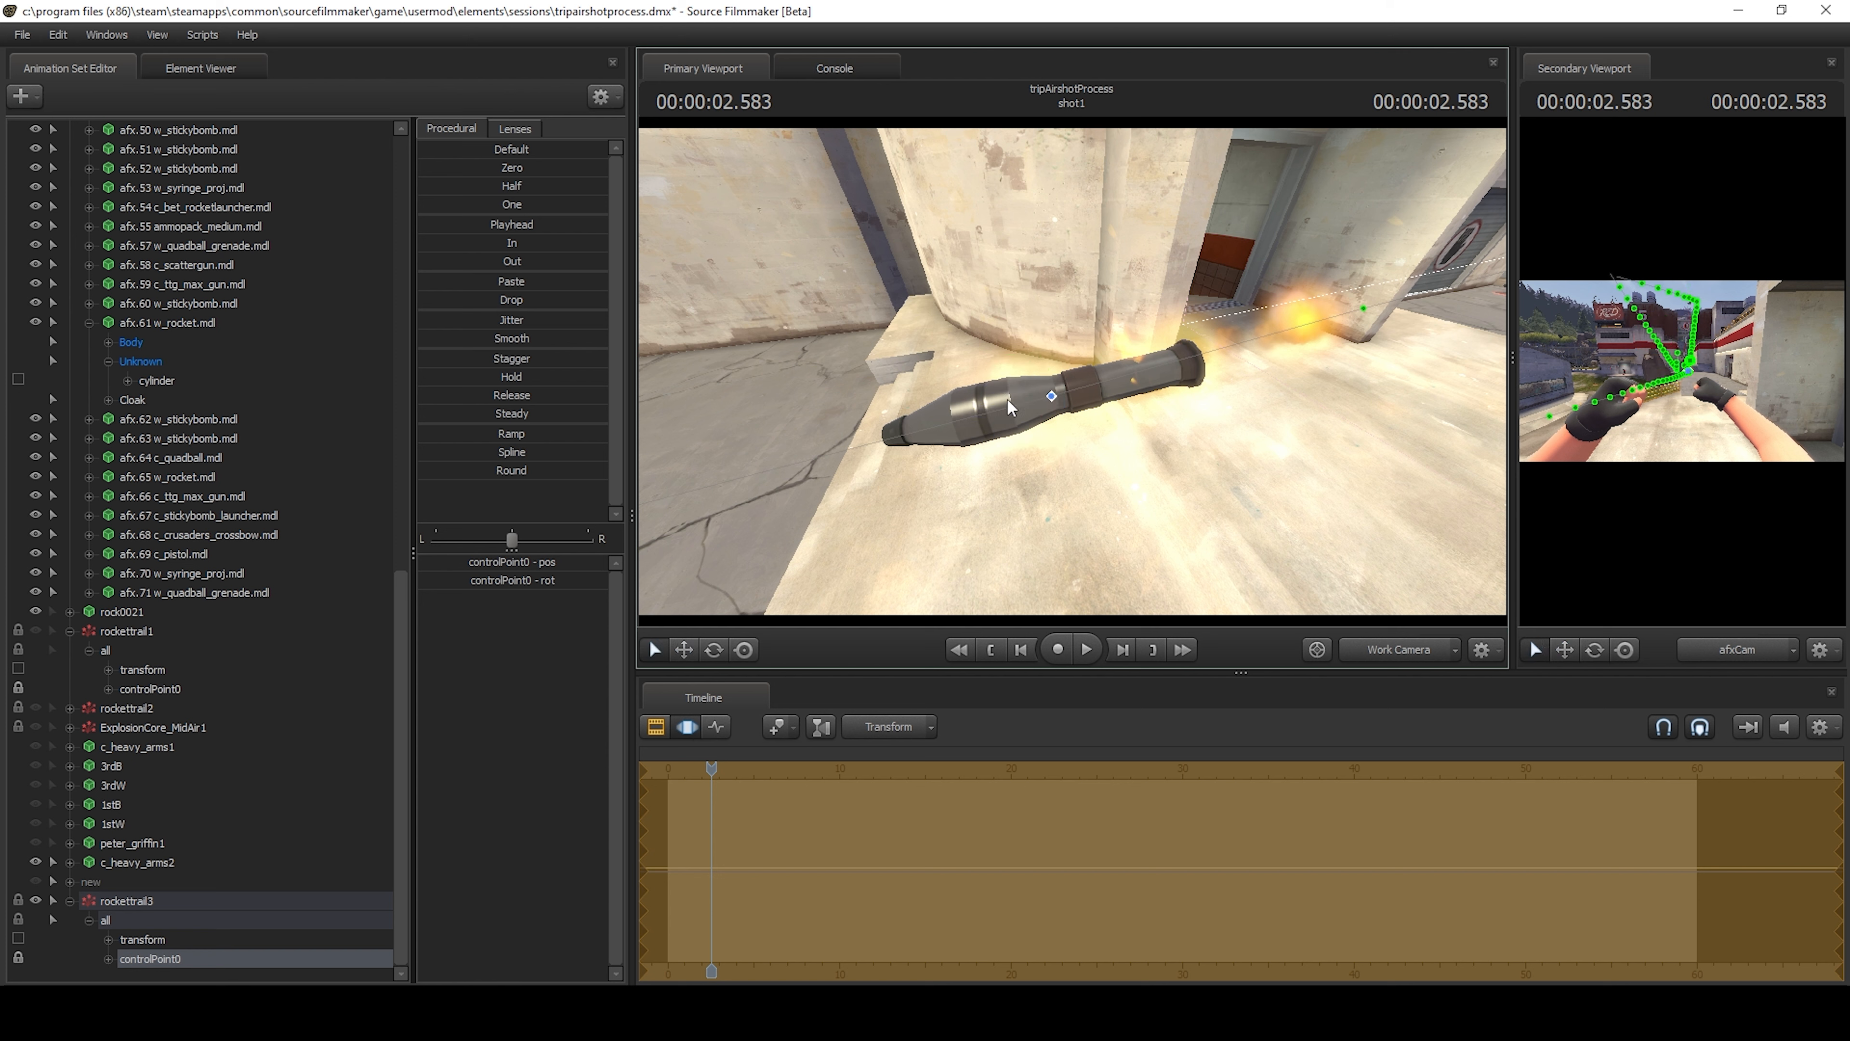
Move rockettrail3's controlPoint0 backward along the rocket's axis toward its nozzle, and deselect it.
key("e")
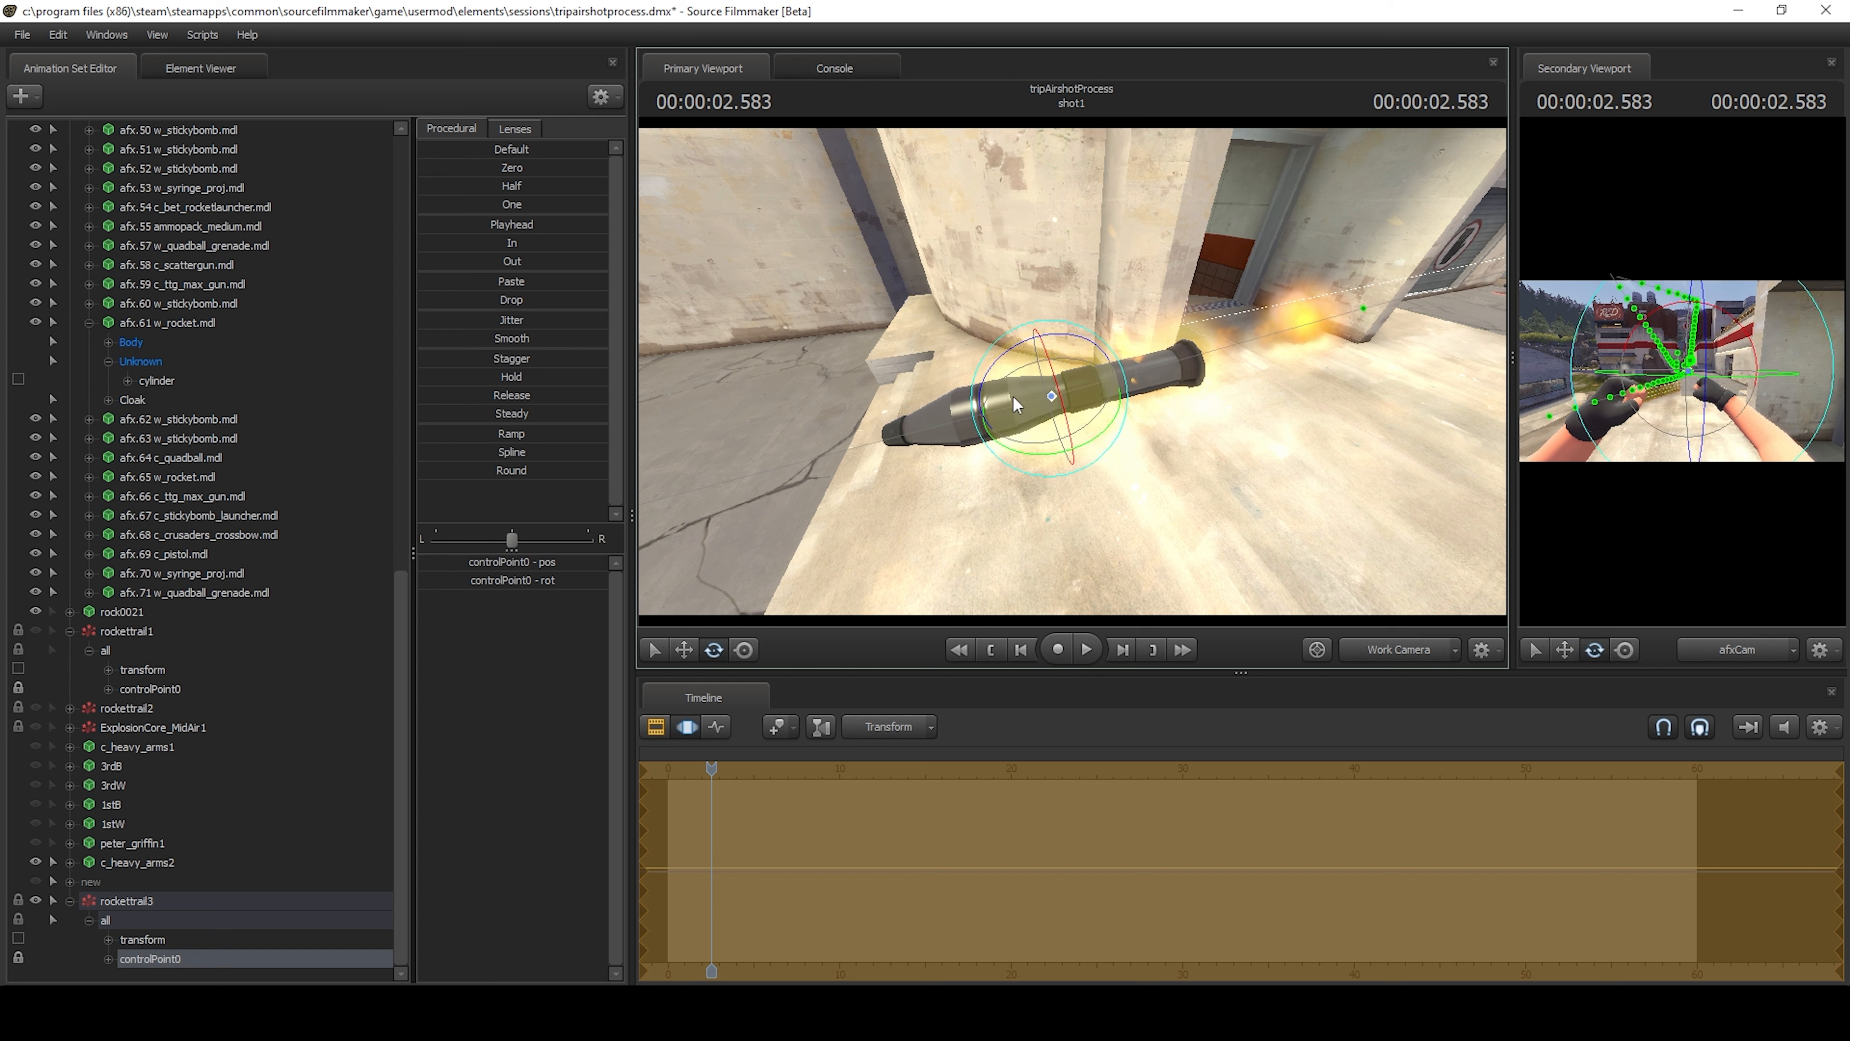
key("r")
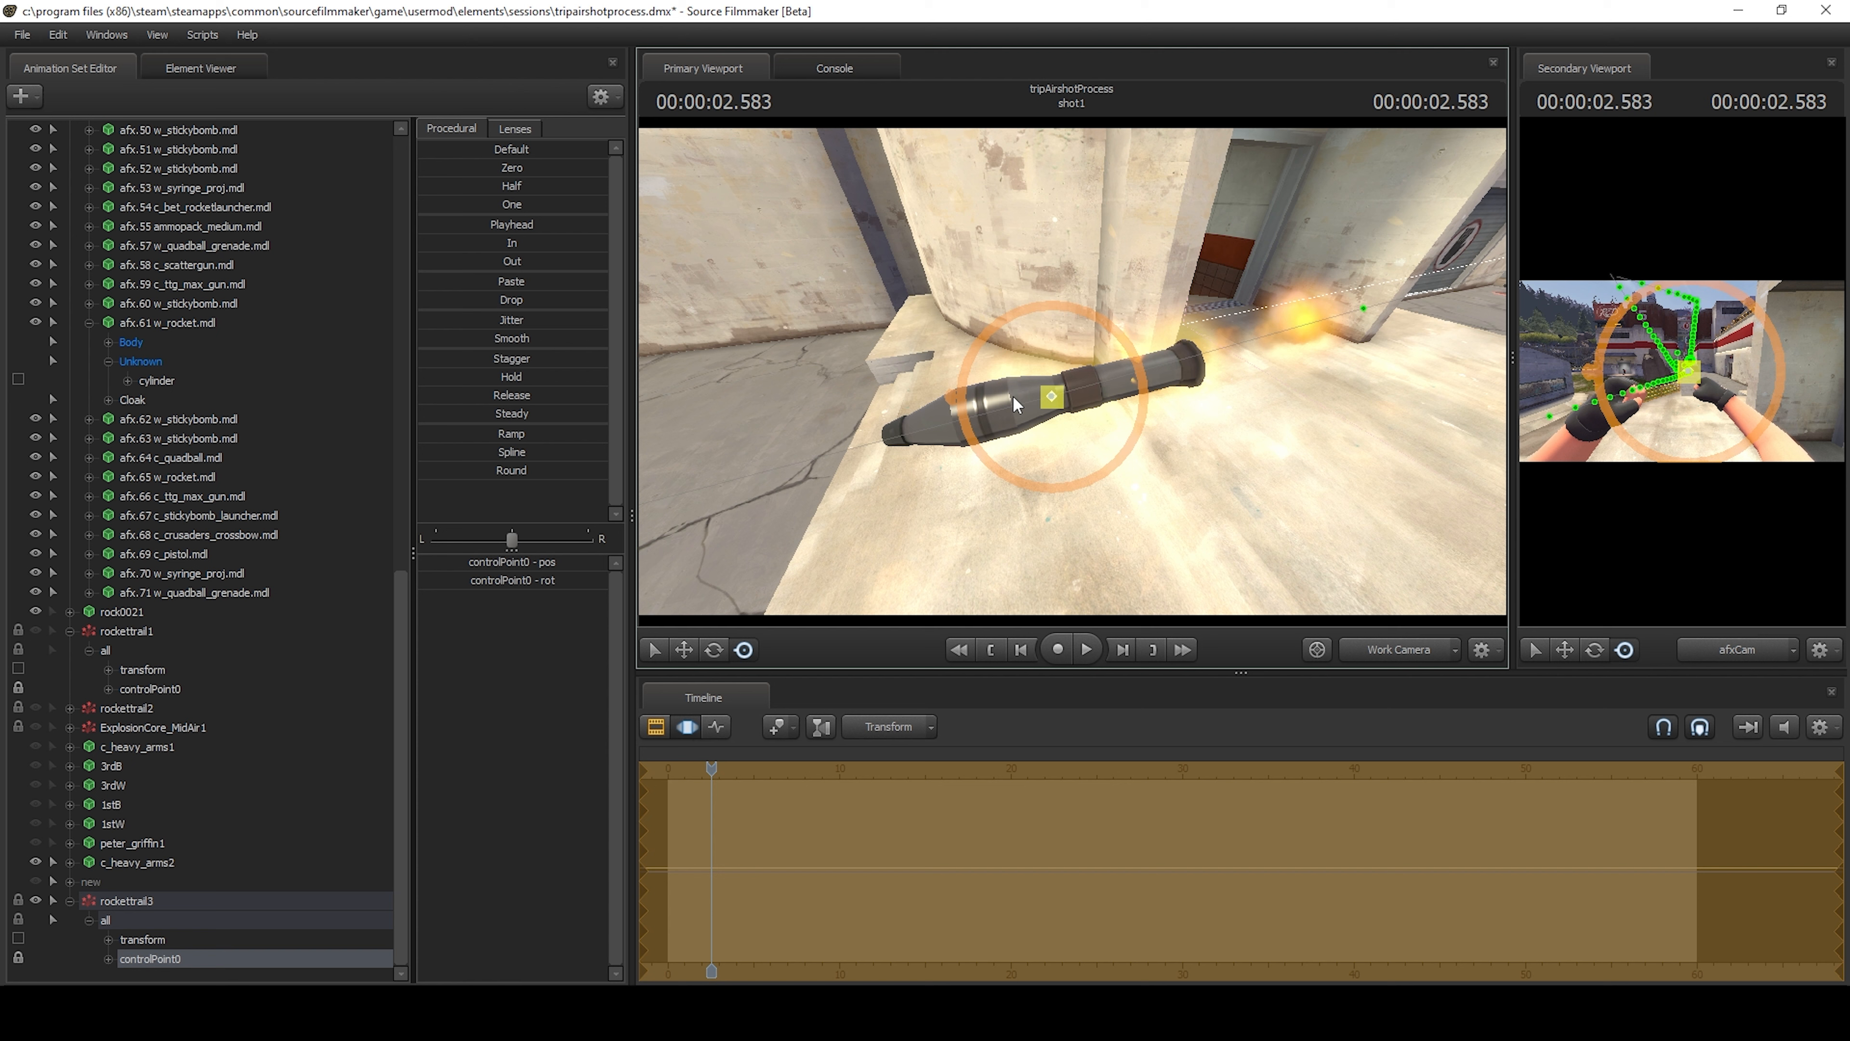
key("w")
key("r")
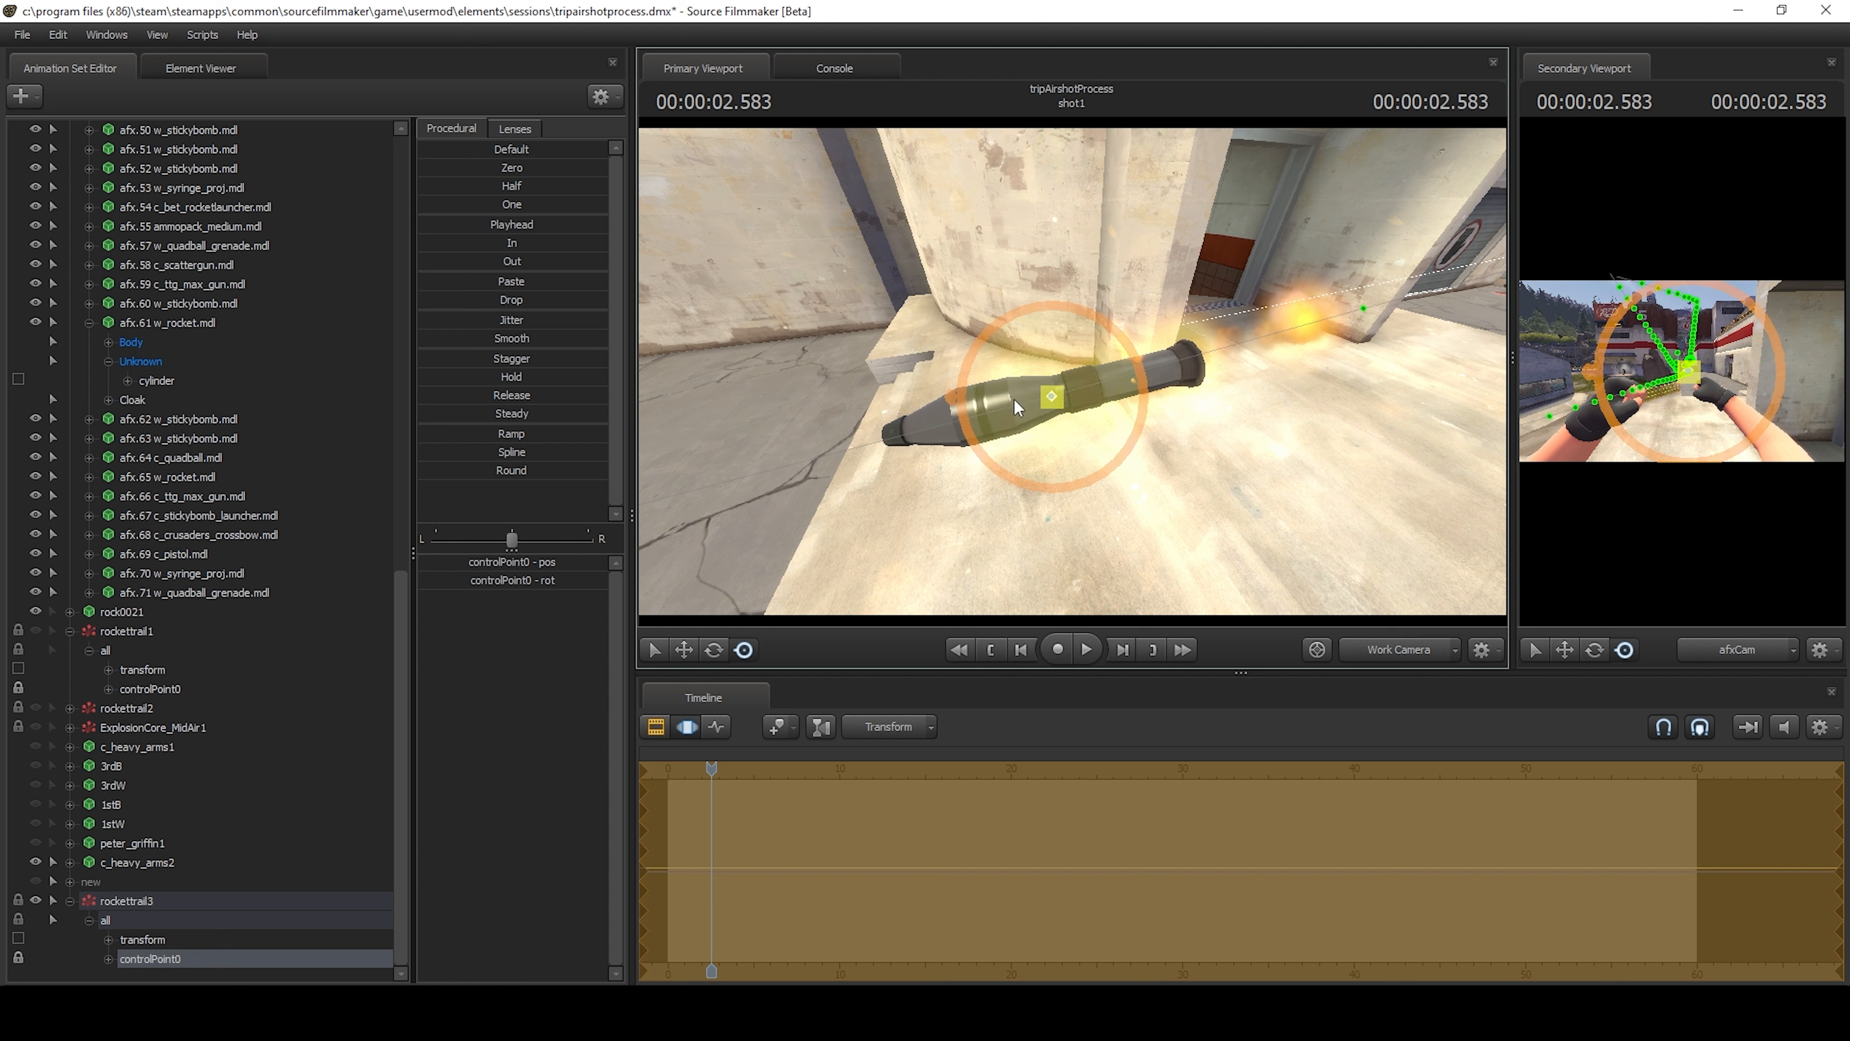
key("e")
key("w")
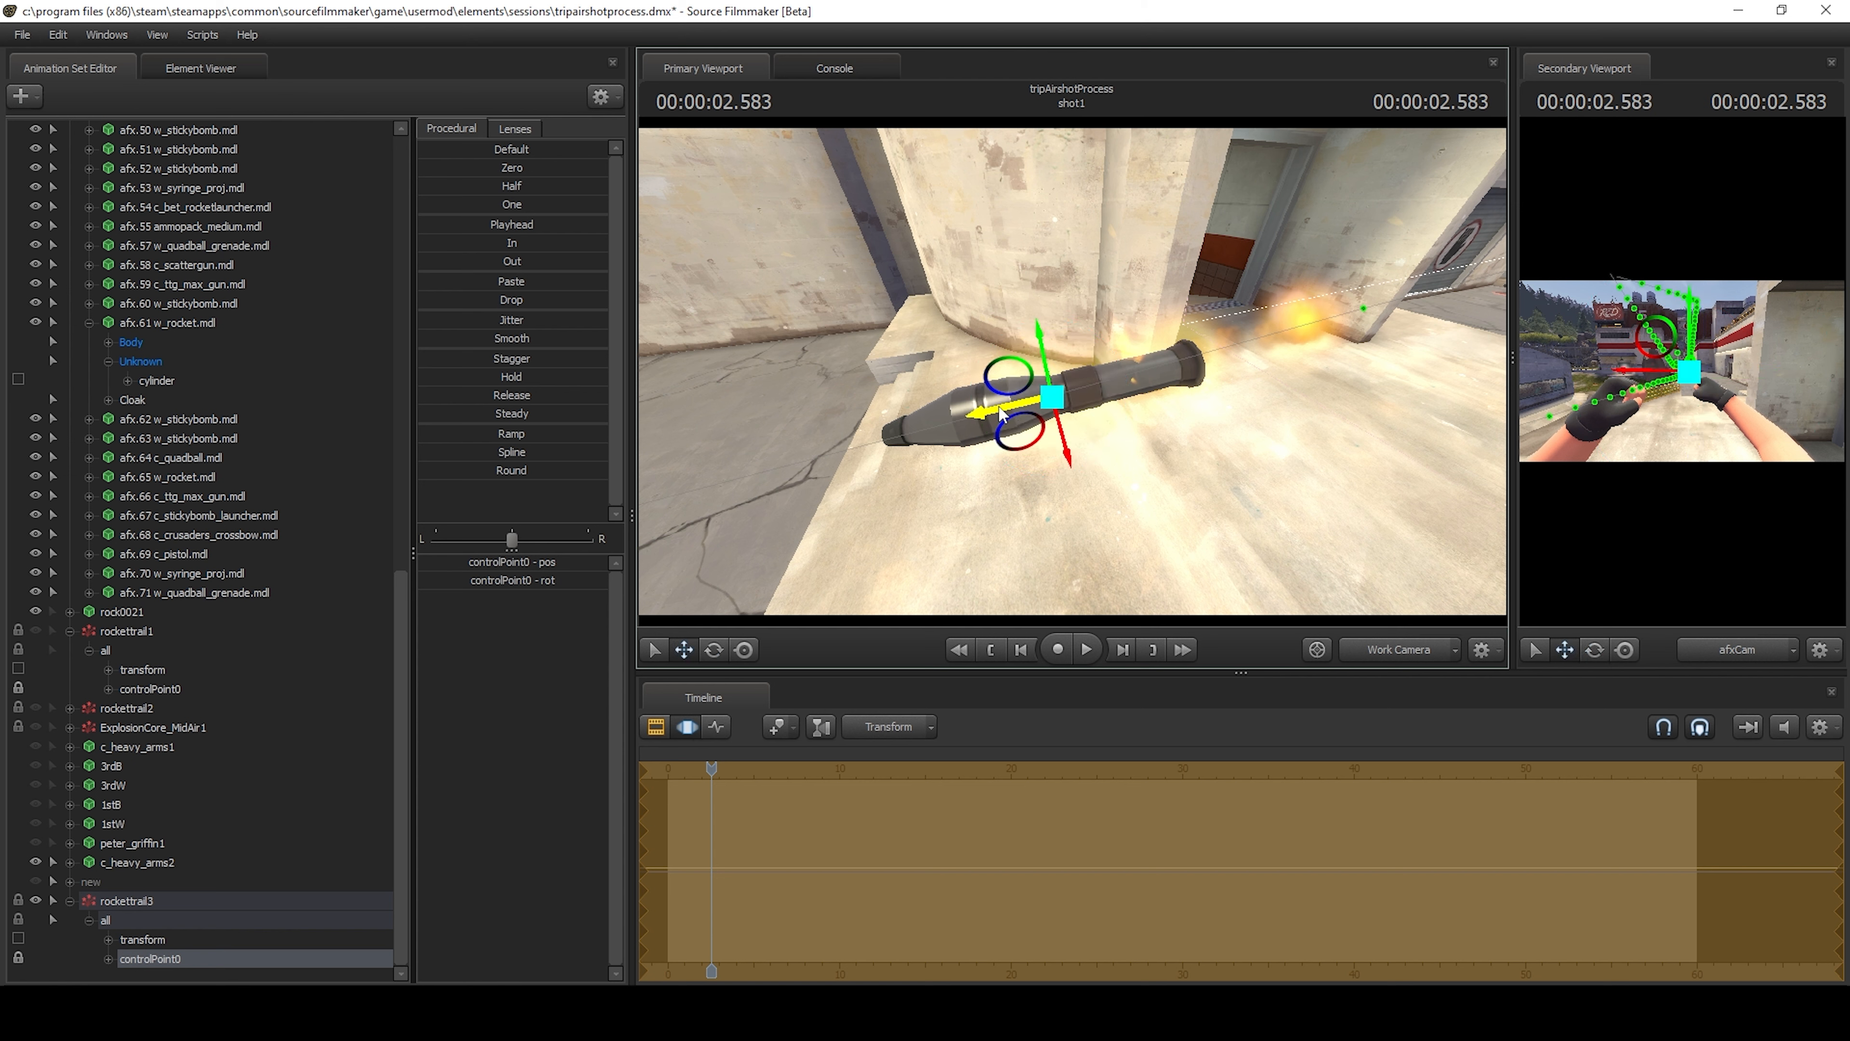
left_click_drag(1001, 413, 1072, 404)
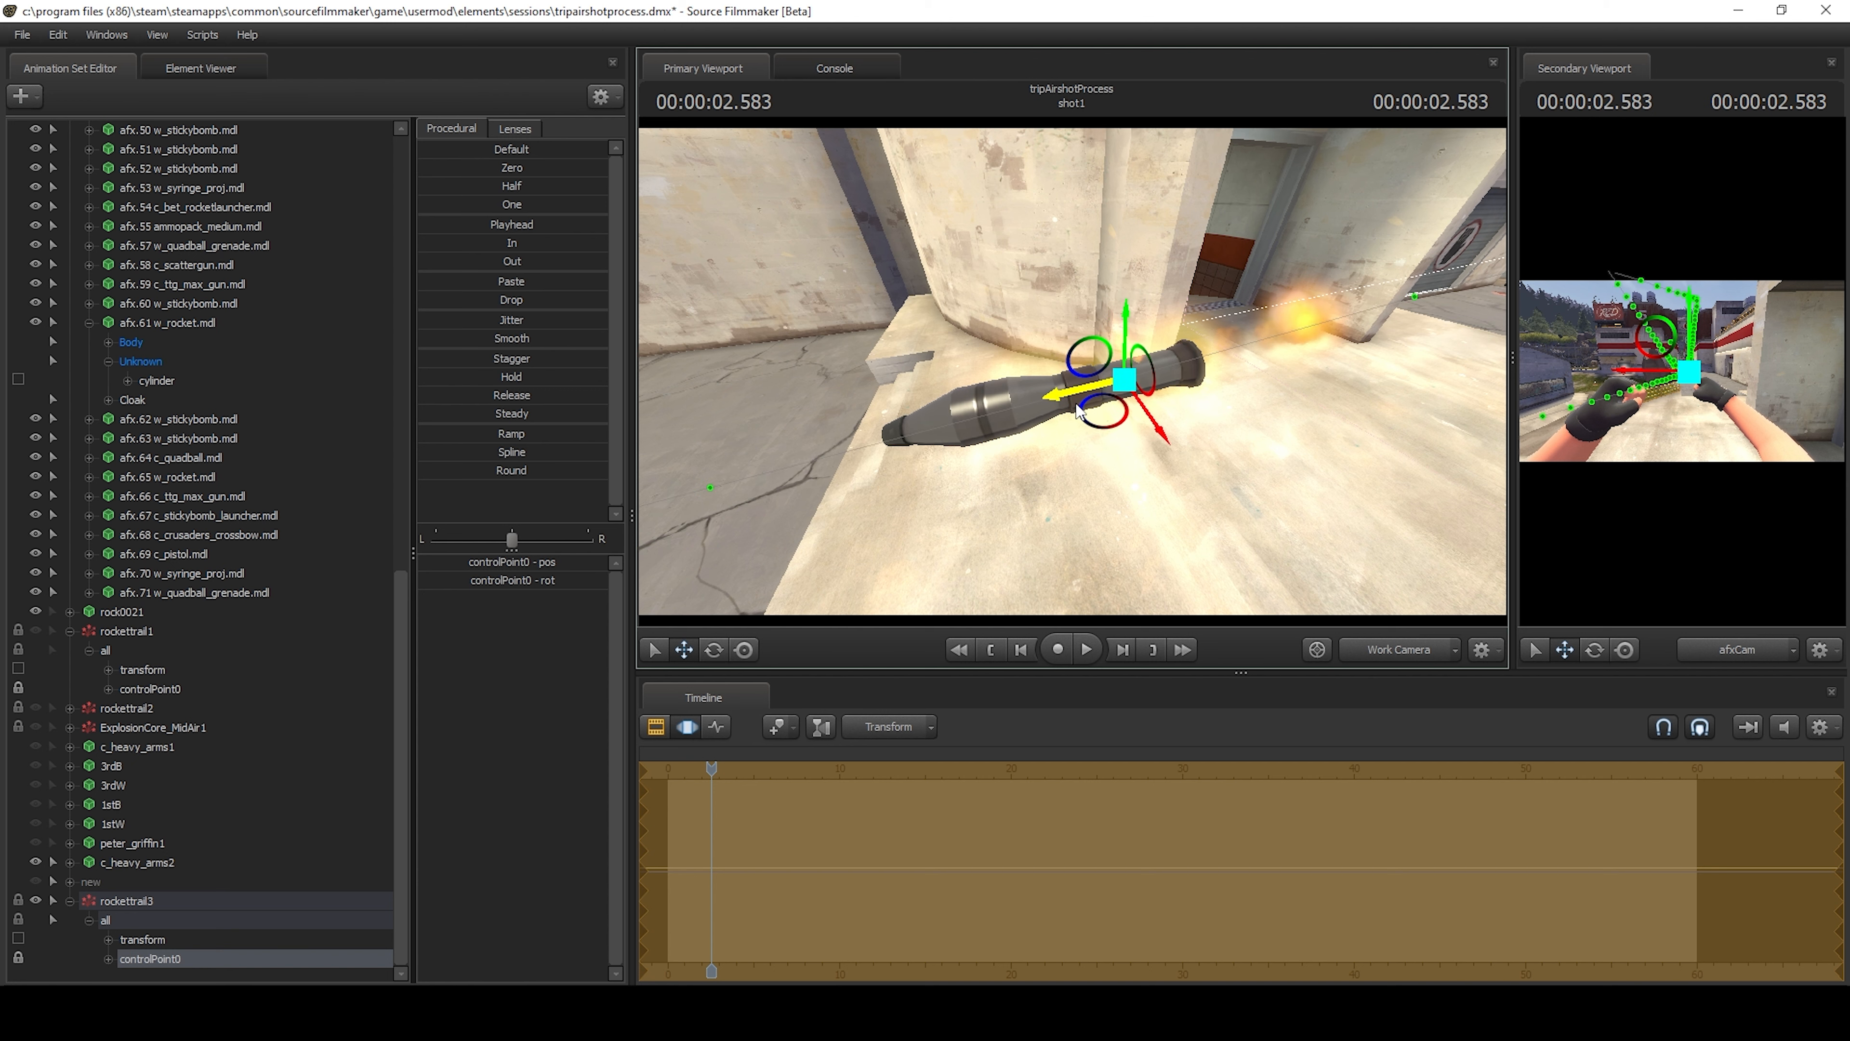
left_click(1327, 517)
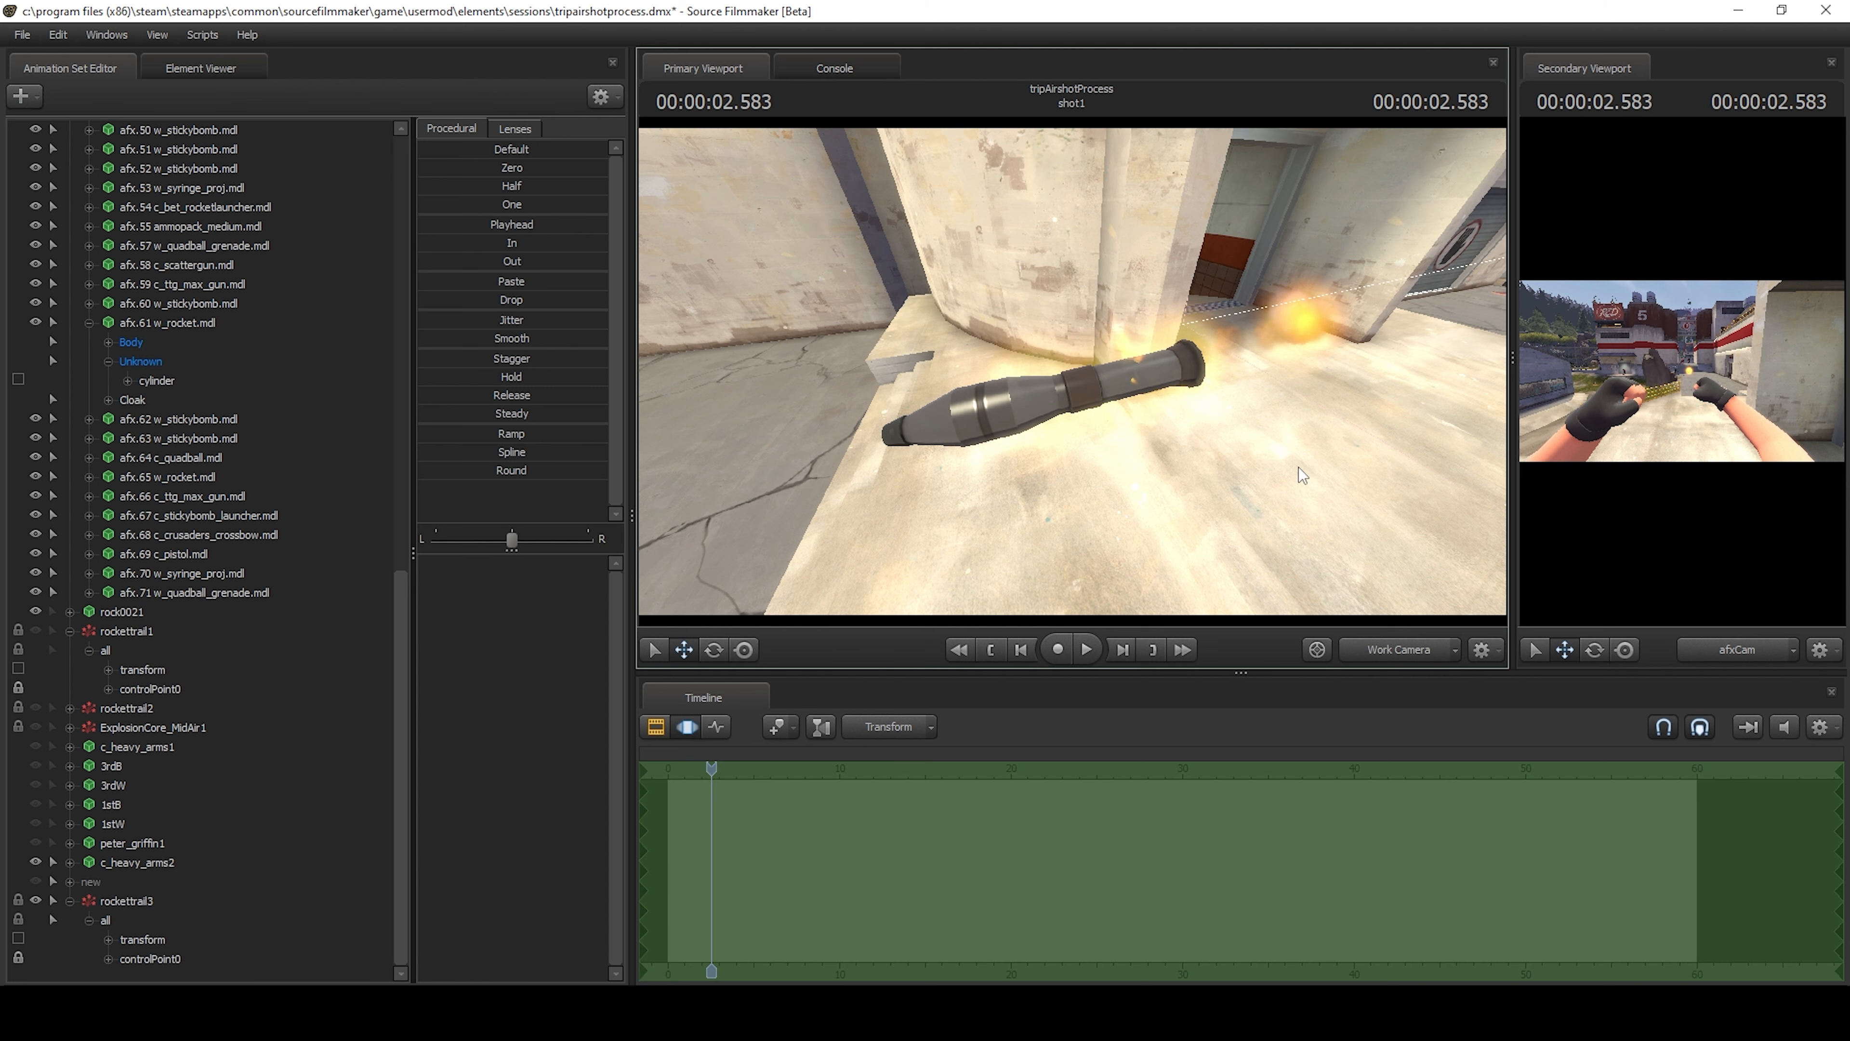
Step forward from 2.583 s to 2.833 s to watch the trail follow the flying rocket.
left_click_drag(1298, 467, 939, 364)
key("Right")
key("Right")
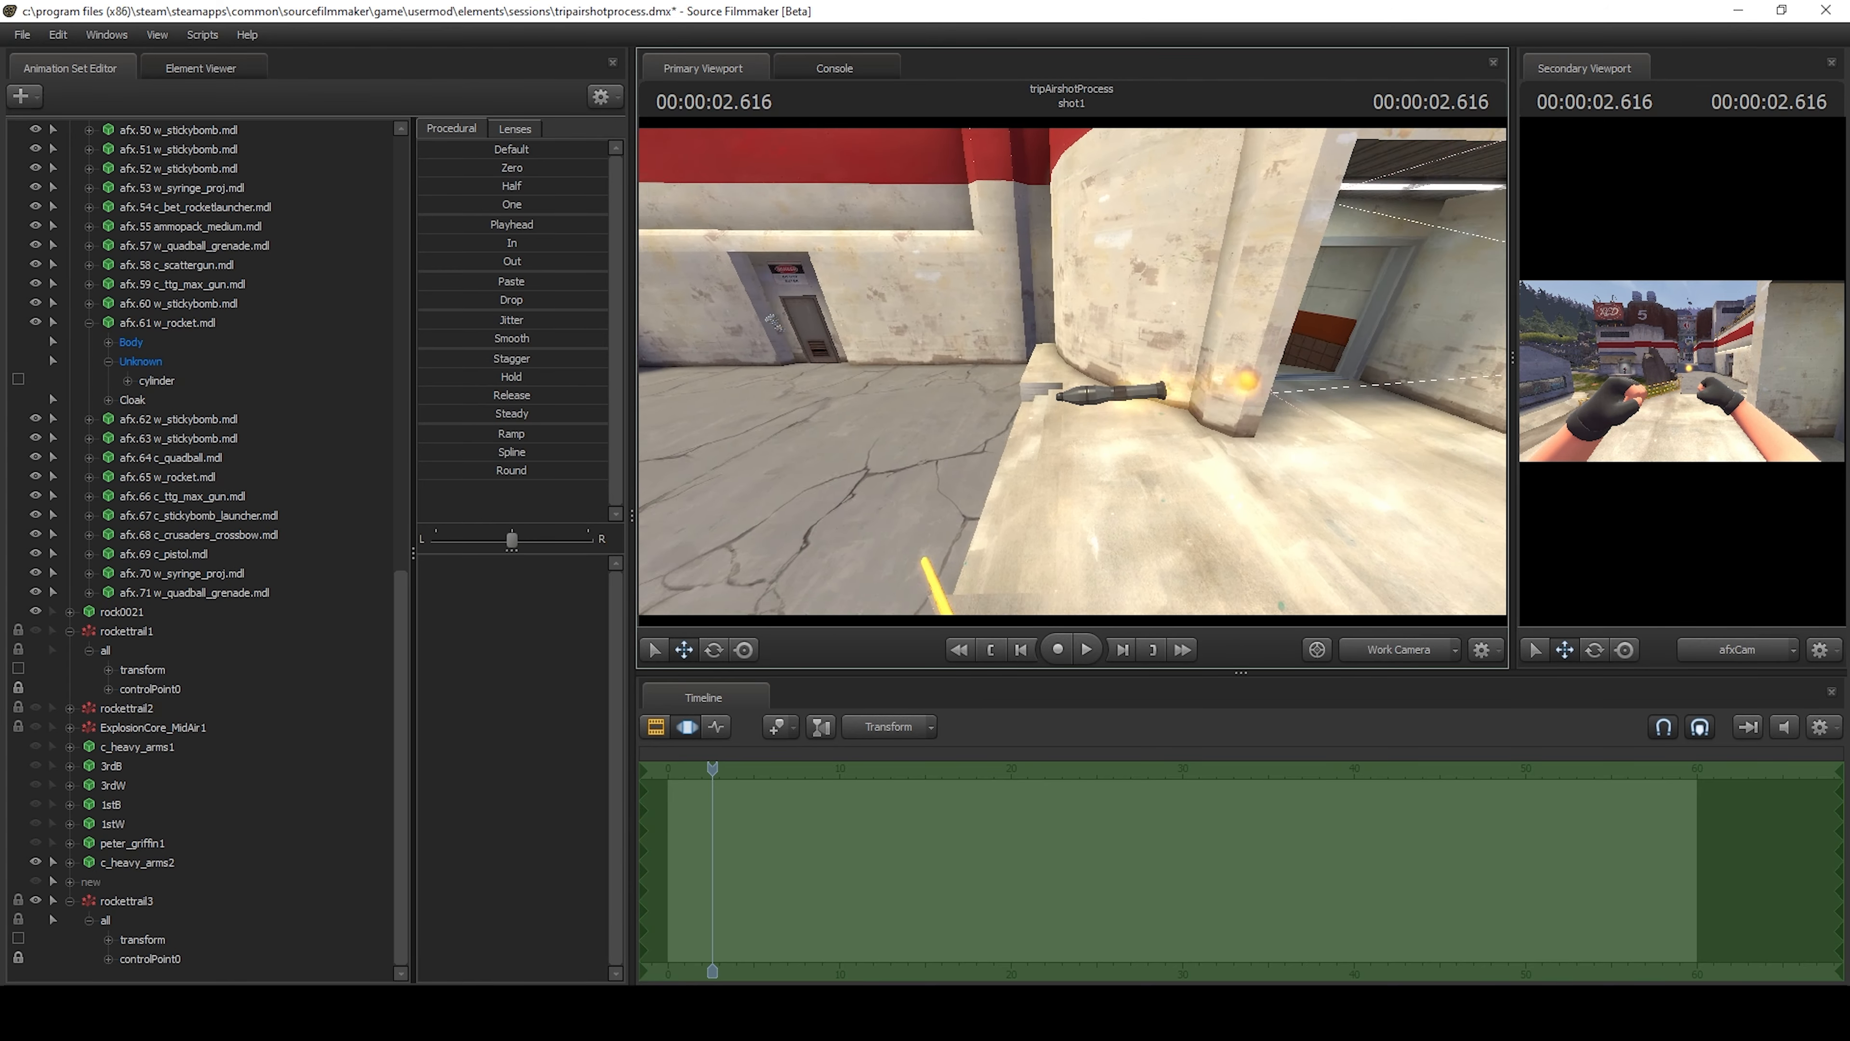
key("Right")
key("Right")
key("Right")
key("Right")
key("Right")
key("Right")
key("Right")
key("Right")
key("Right")
key("Right")
key("Right")
key("Right")
key("Right")
key("Right")
key("Right")
key("Right")
key("Right")
key("Right")
key("Right")
key("Right")
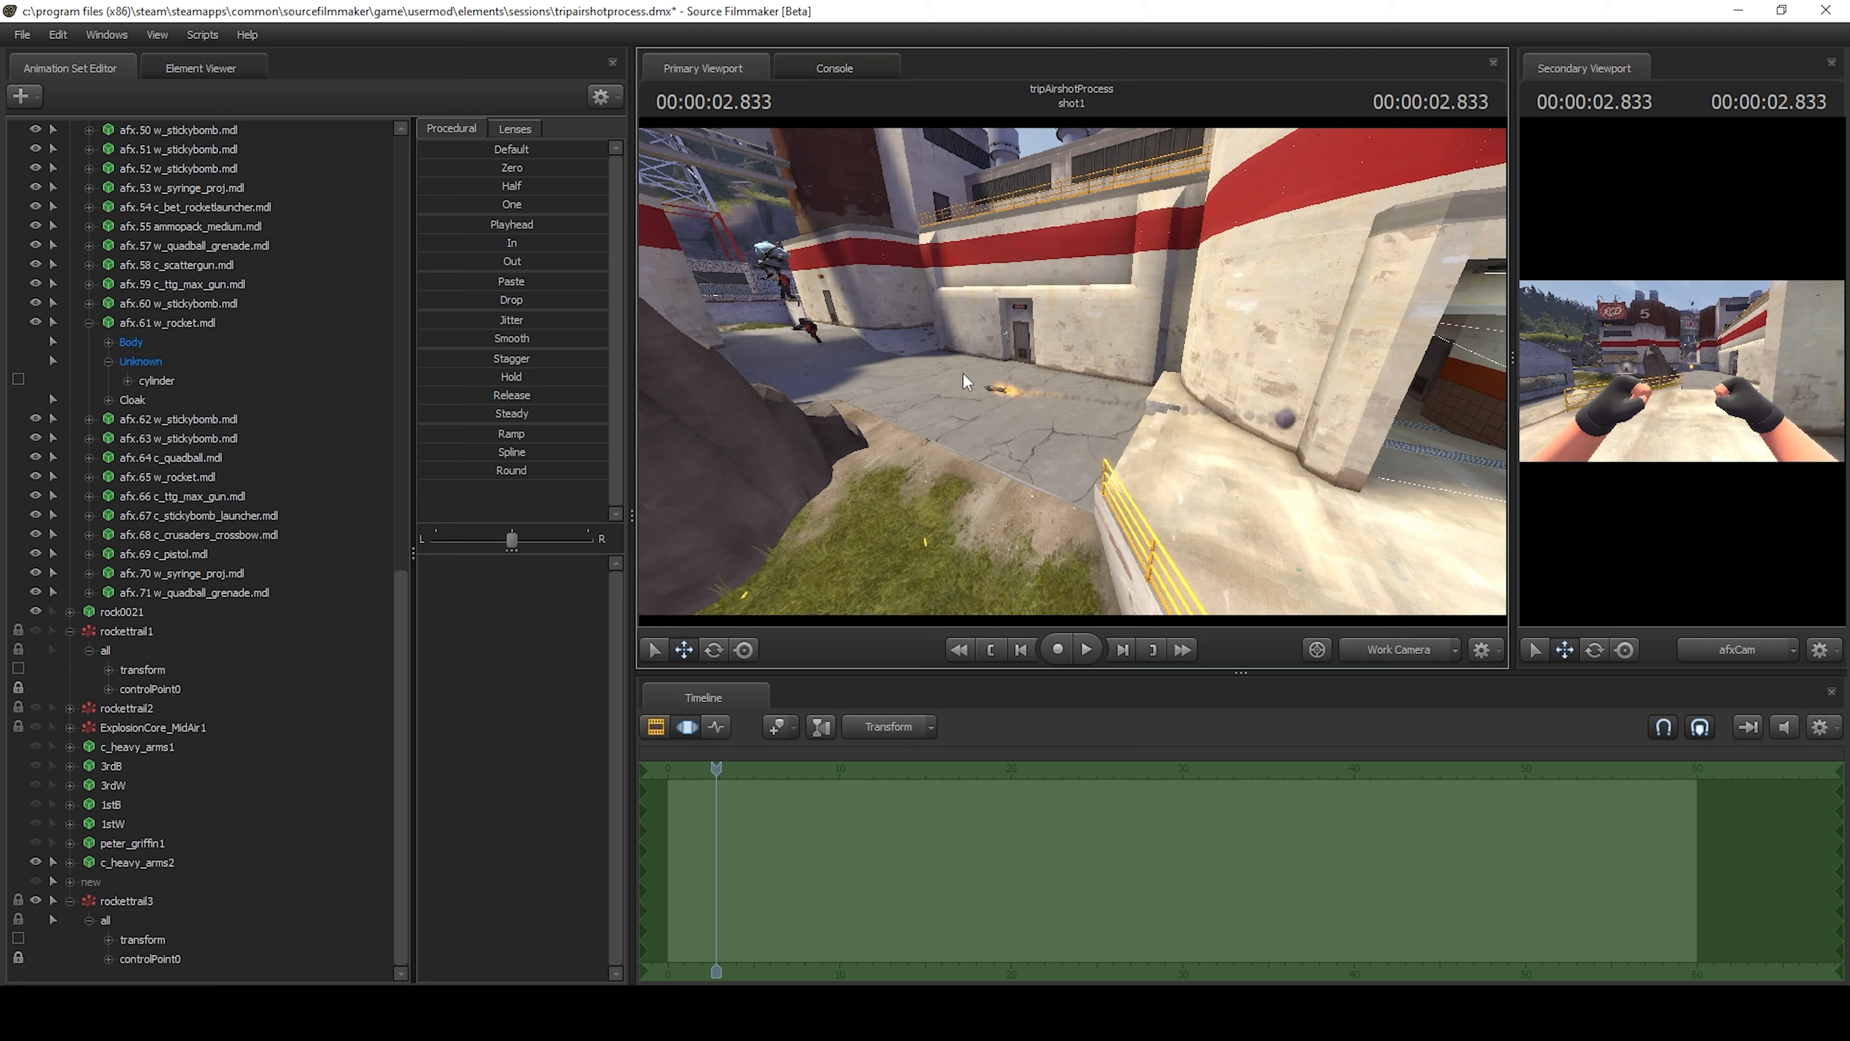
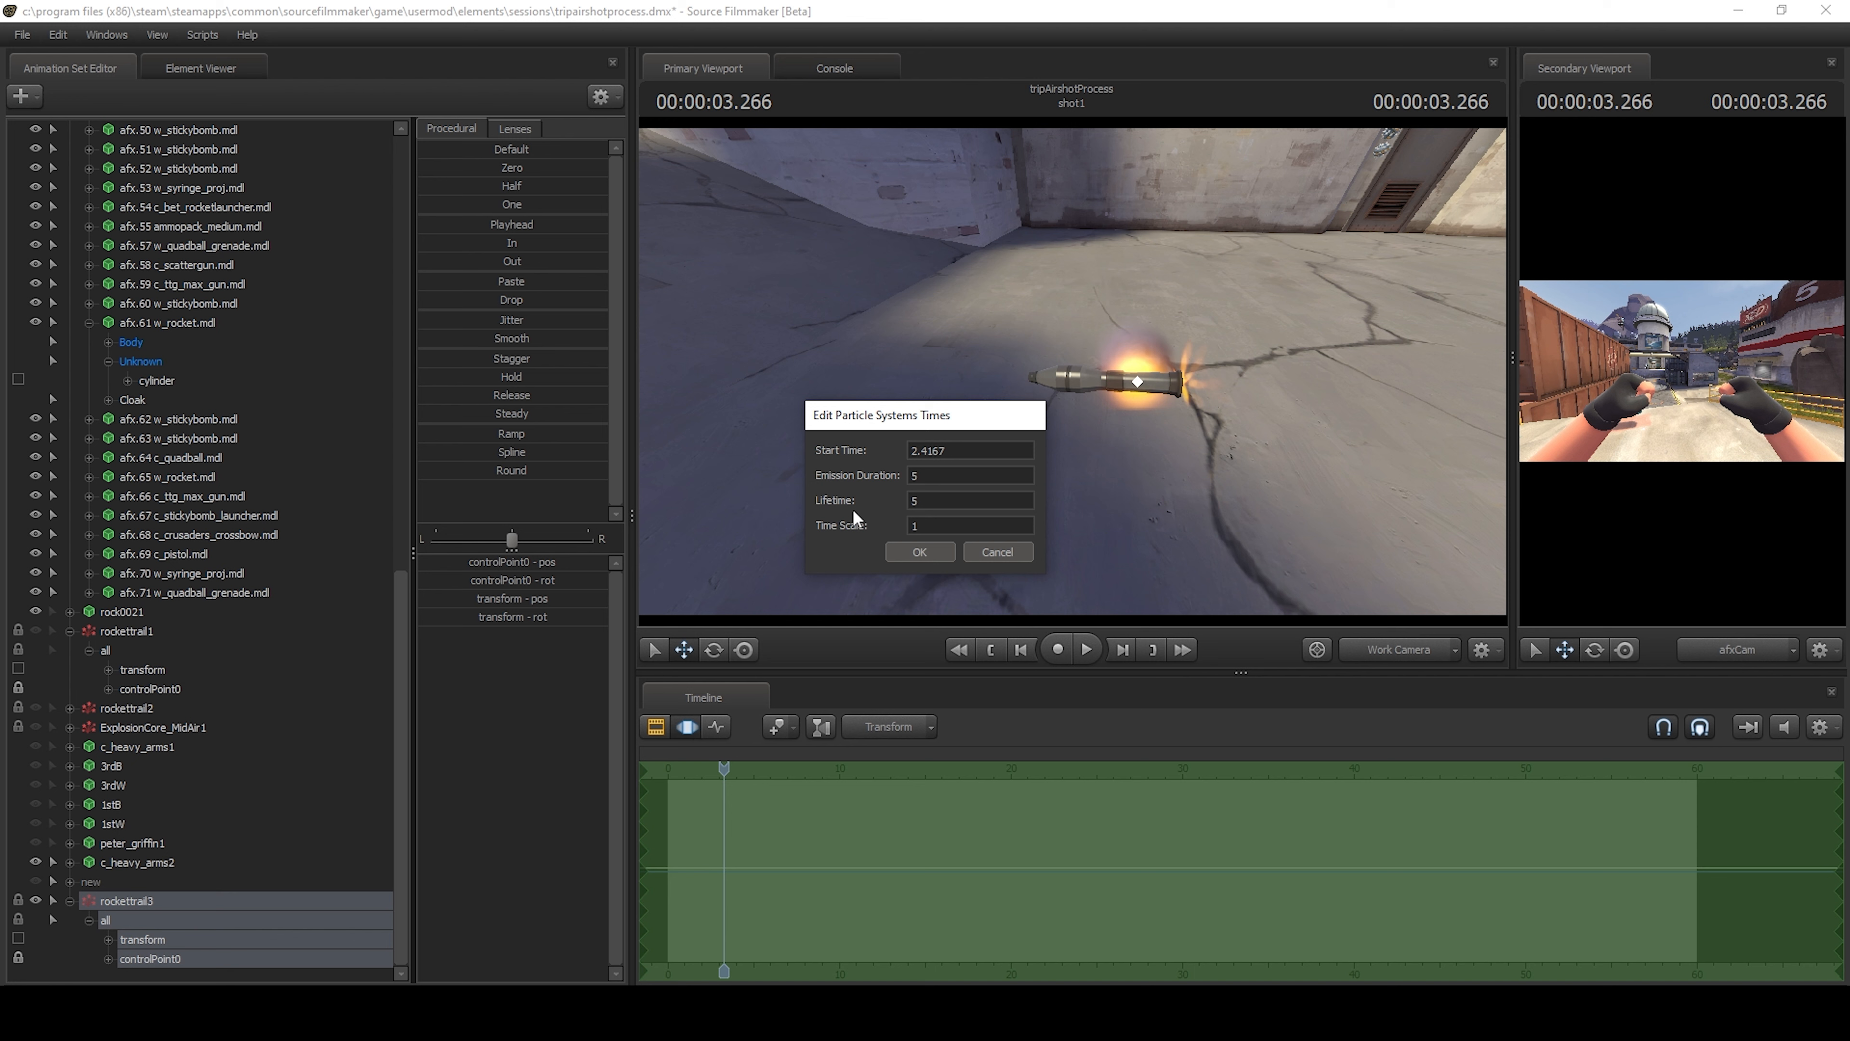
left_click_drag(960, 501, 907, 476)
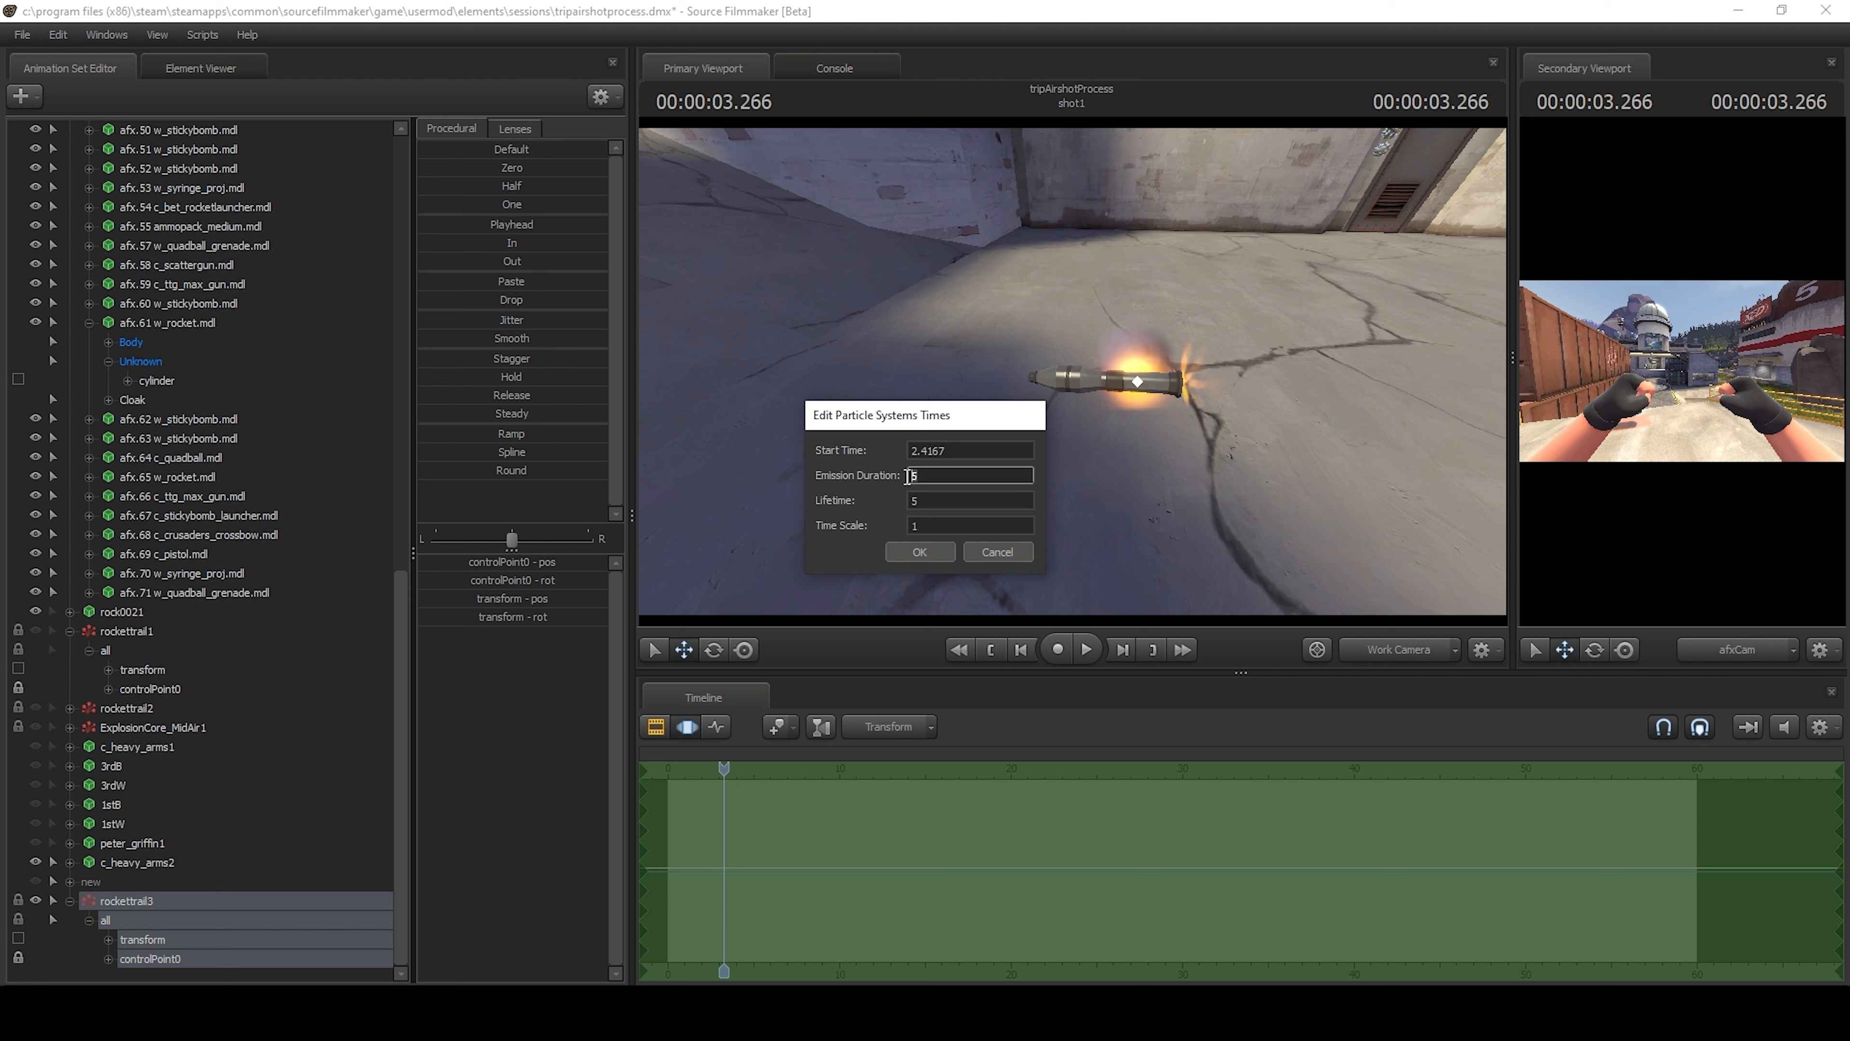
left_click(919, 503)
left_click_drag(945, 478, 895, 477)
left_click(992, 552)
left_click(992, 553)
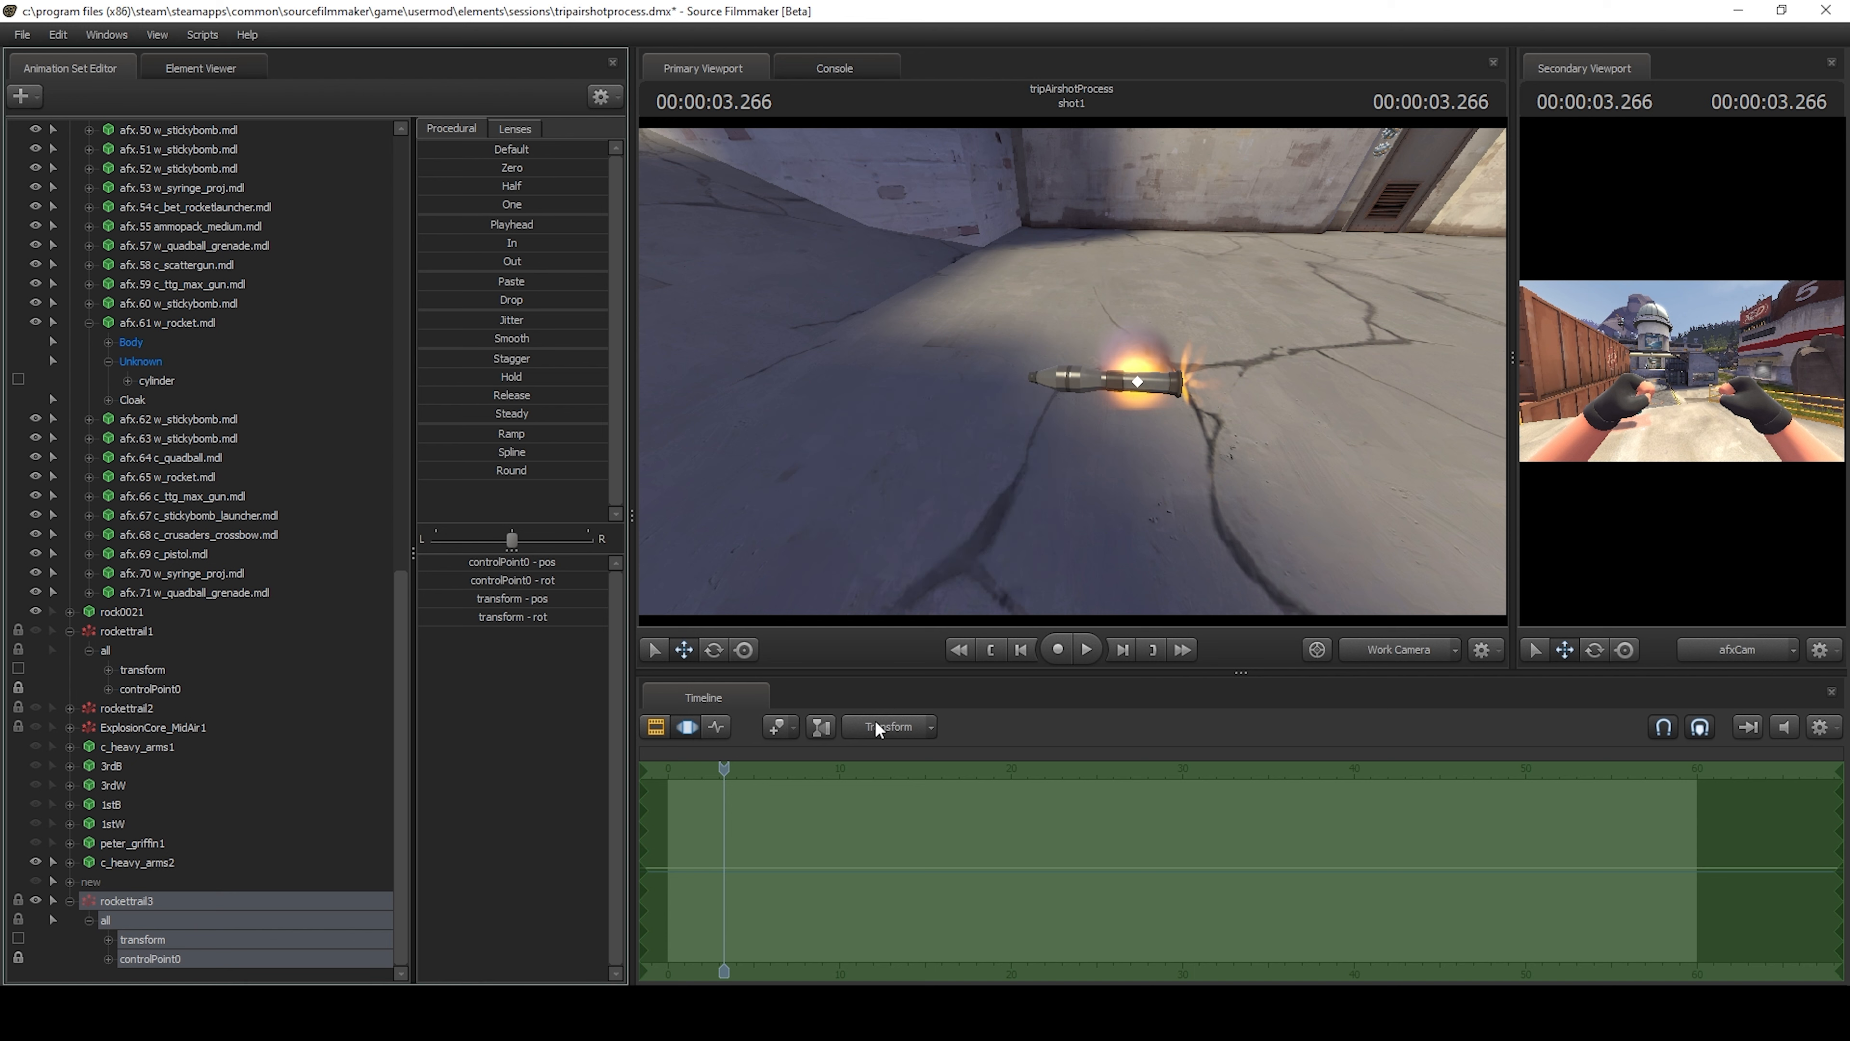
scroll(728, 824, "up", 3)
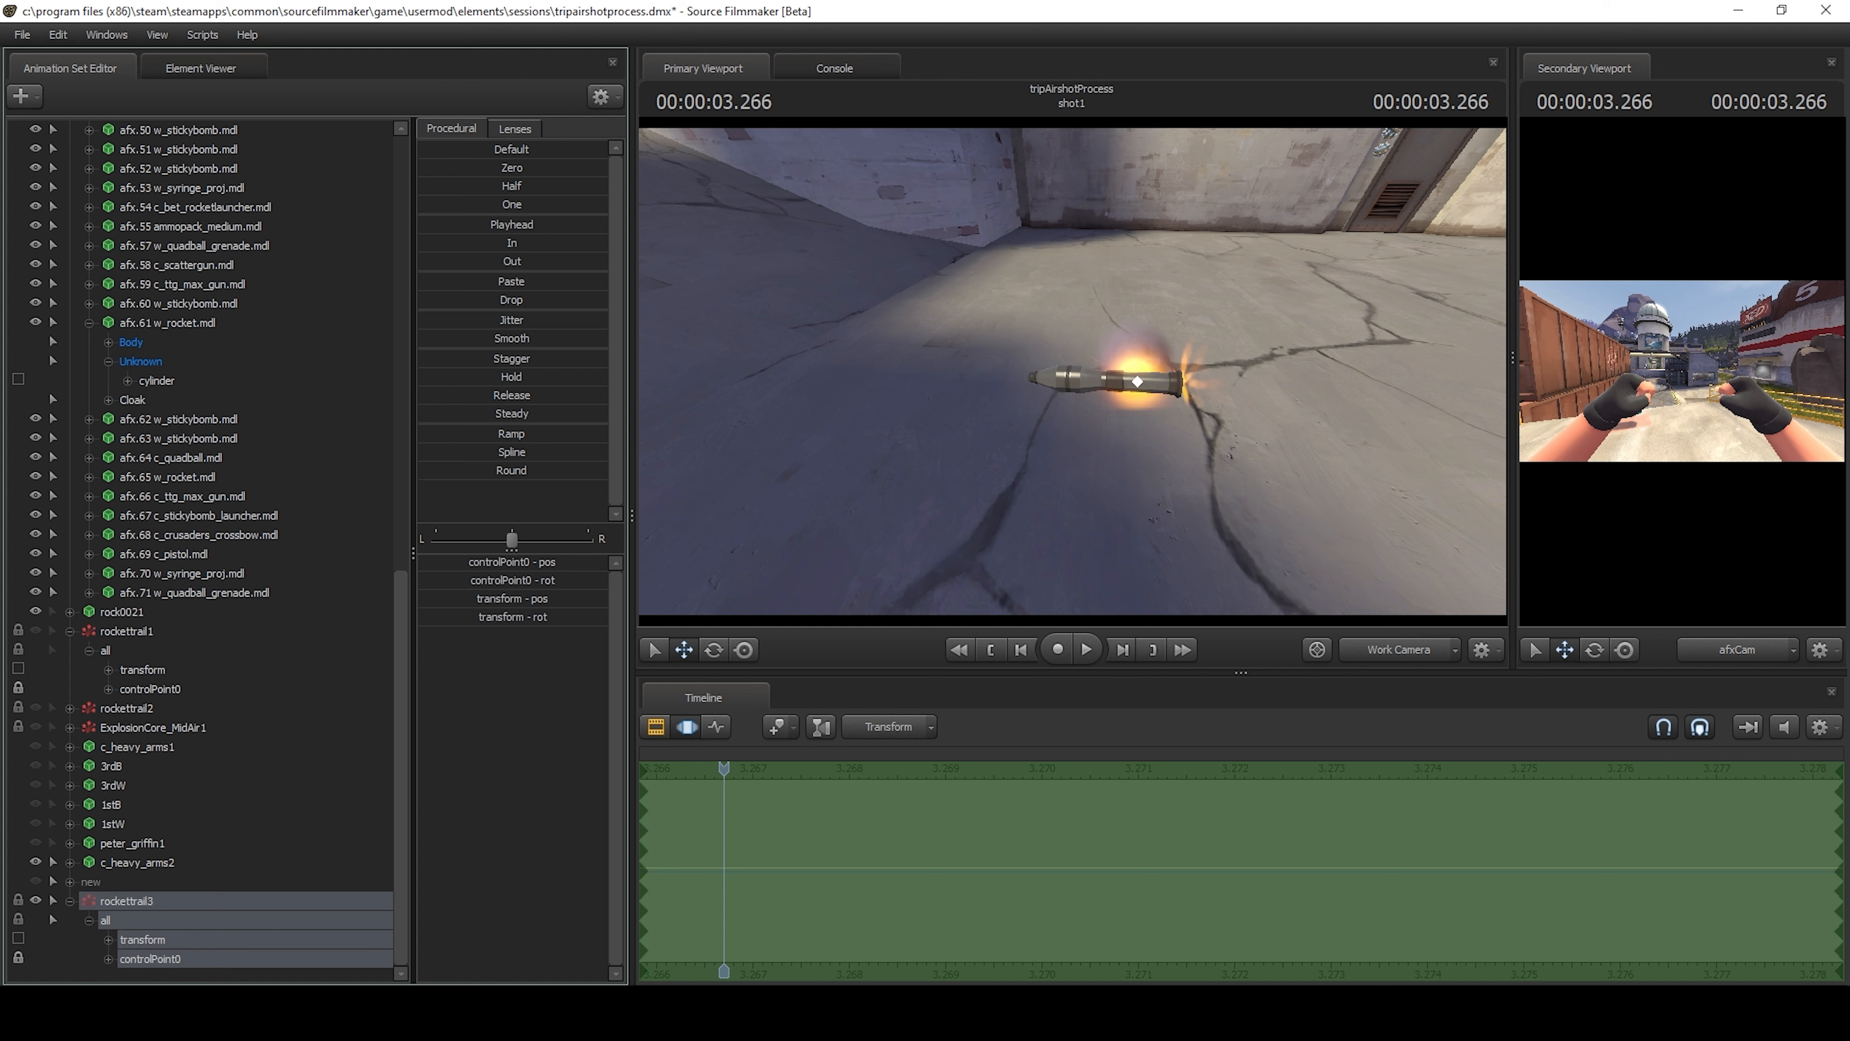
Open rockettrail3's particle system times and, in Calculator, subtract 3.2667 from the 2.4167 start time.
right_click(146, 901)
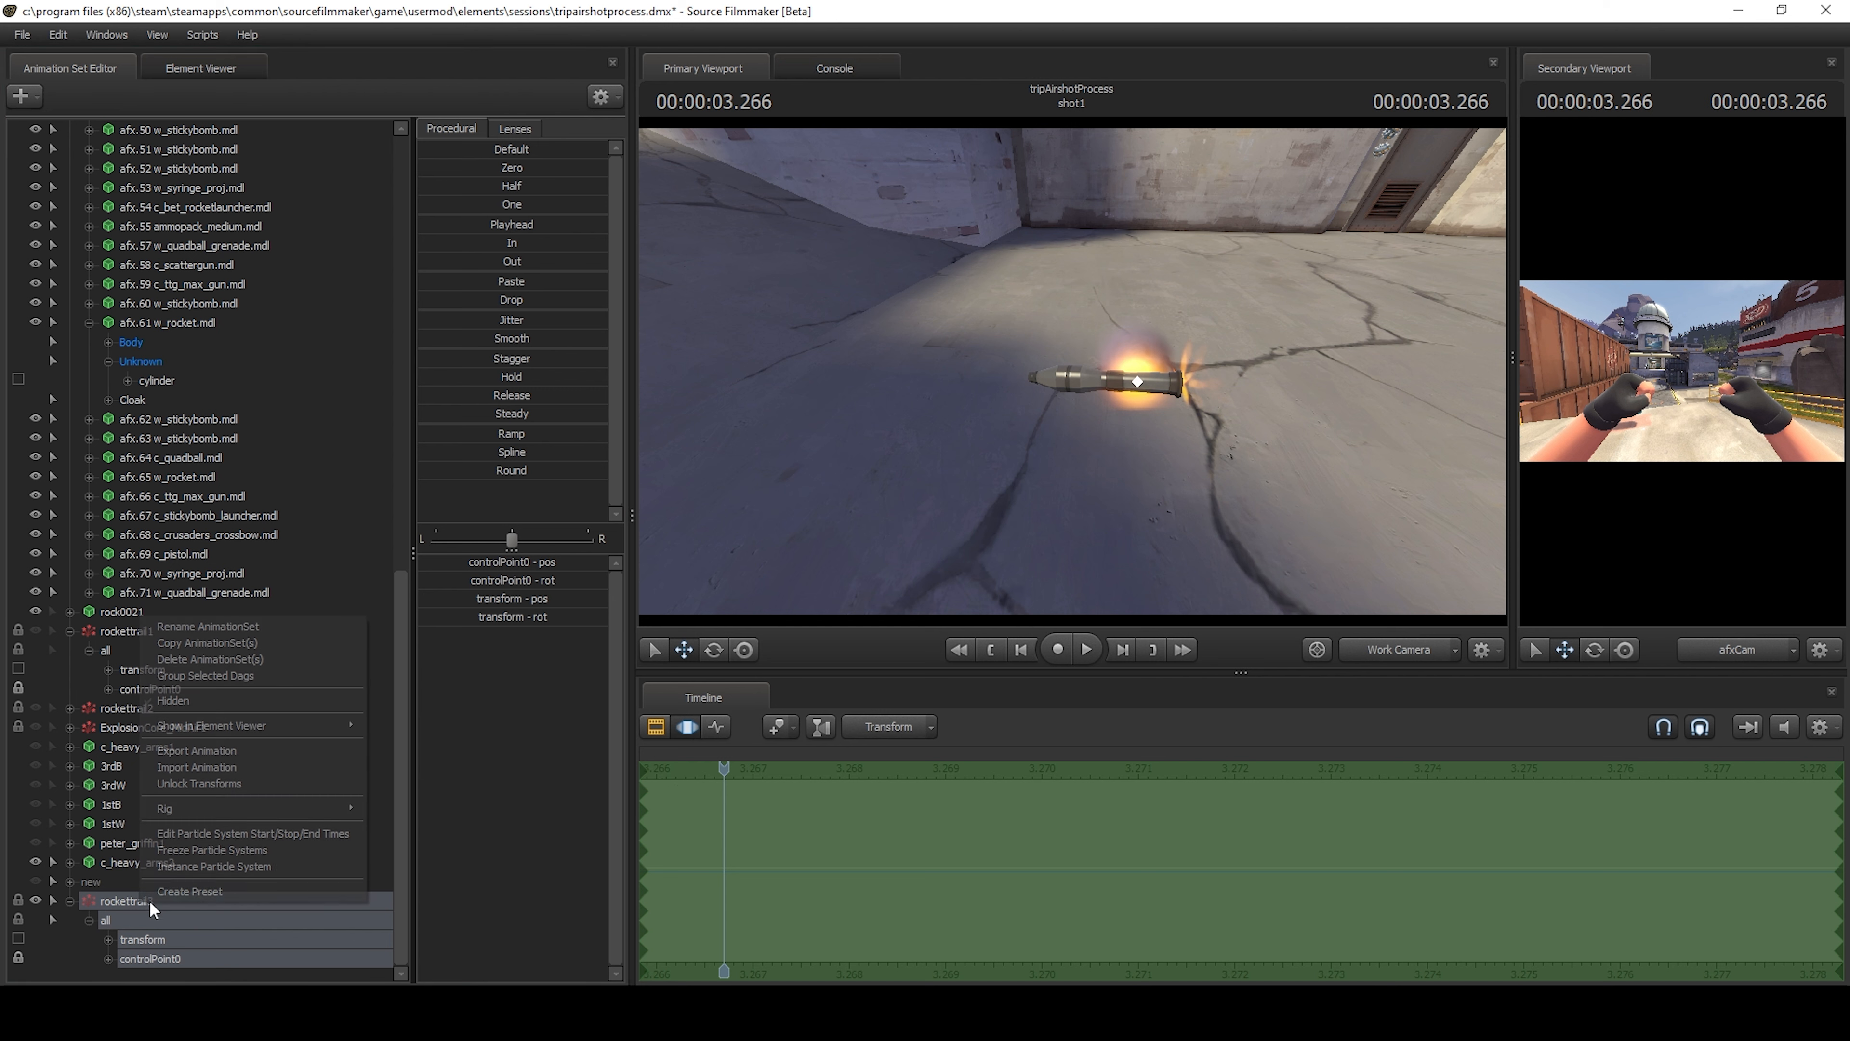
left_click(269, 833)
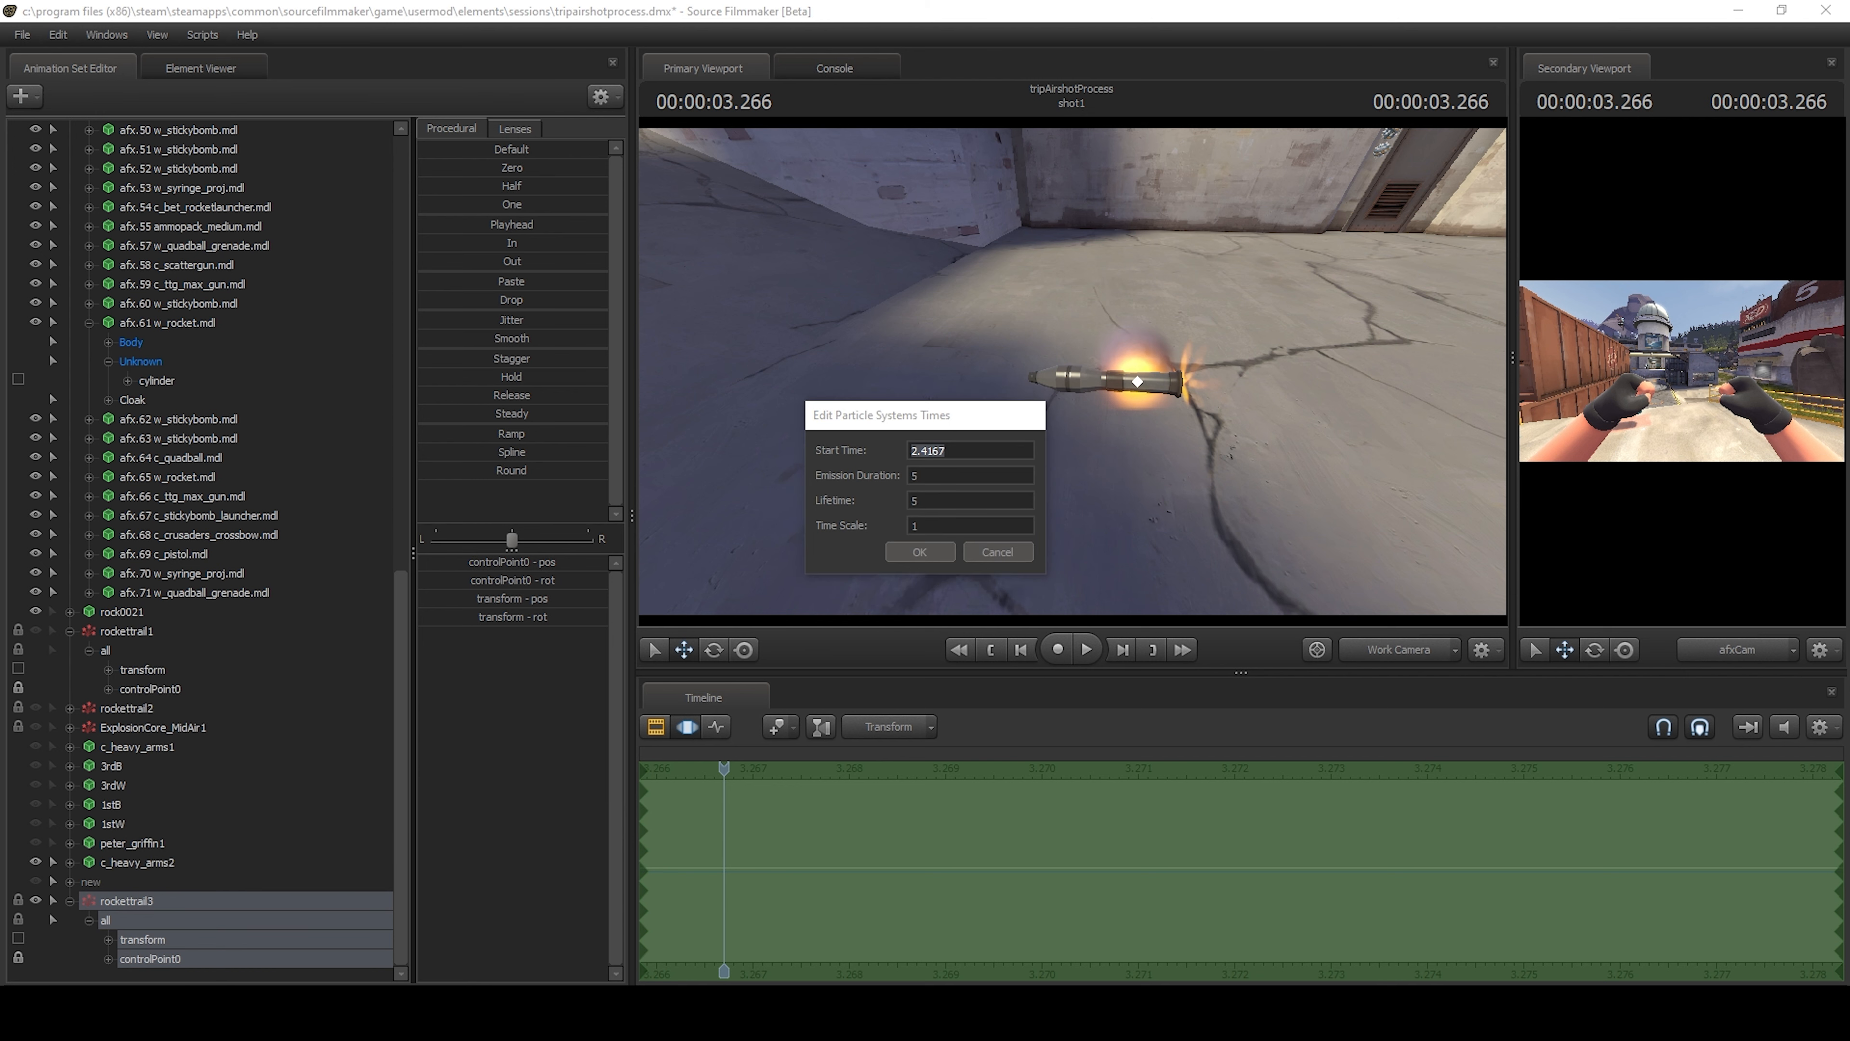
left_click_drag(1849, 171, 1265, 340)
type("2.4167")
left_click(1168, 866)
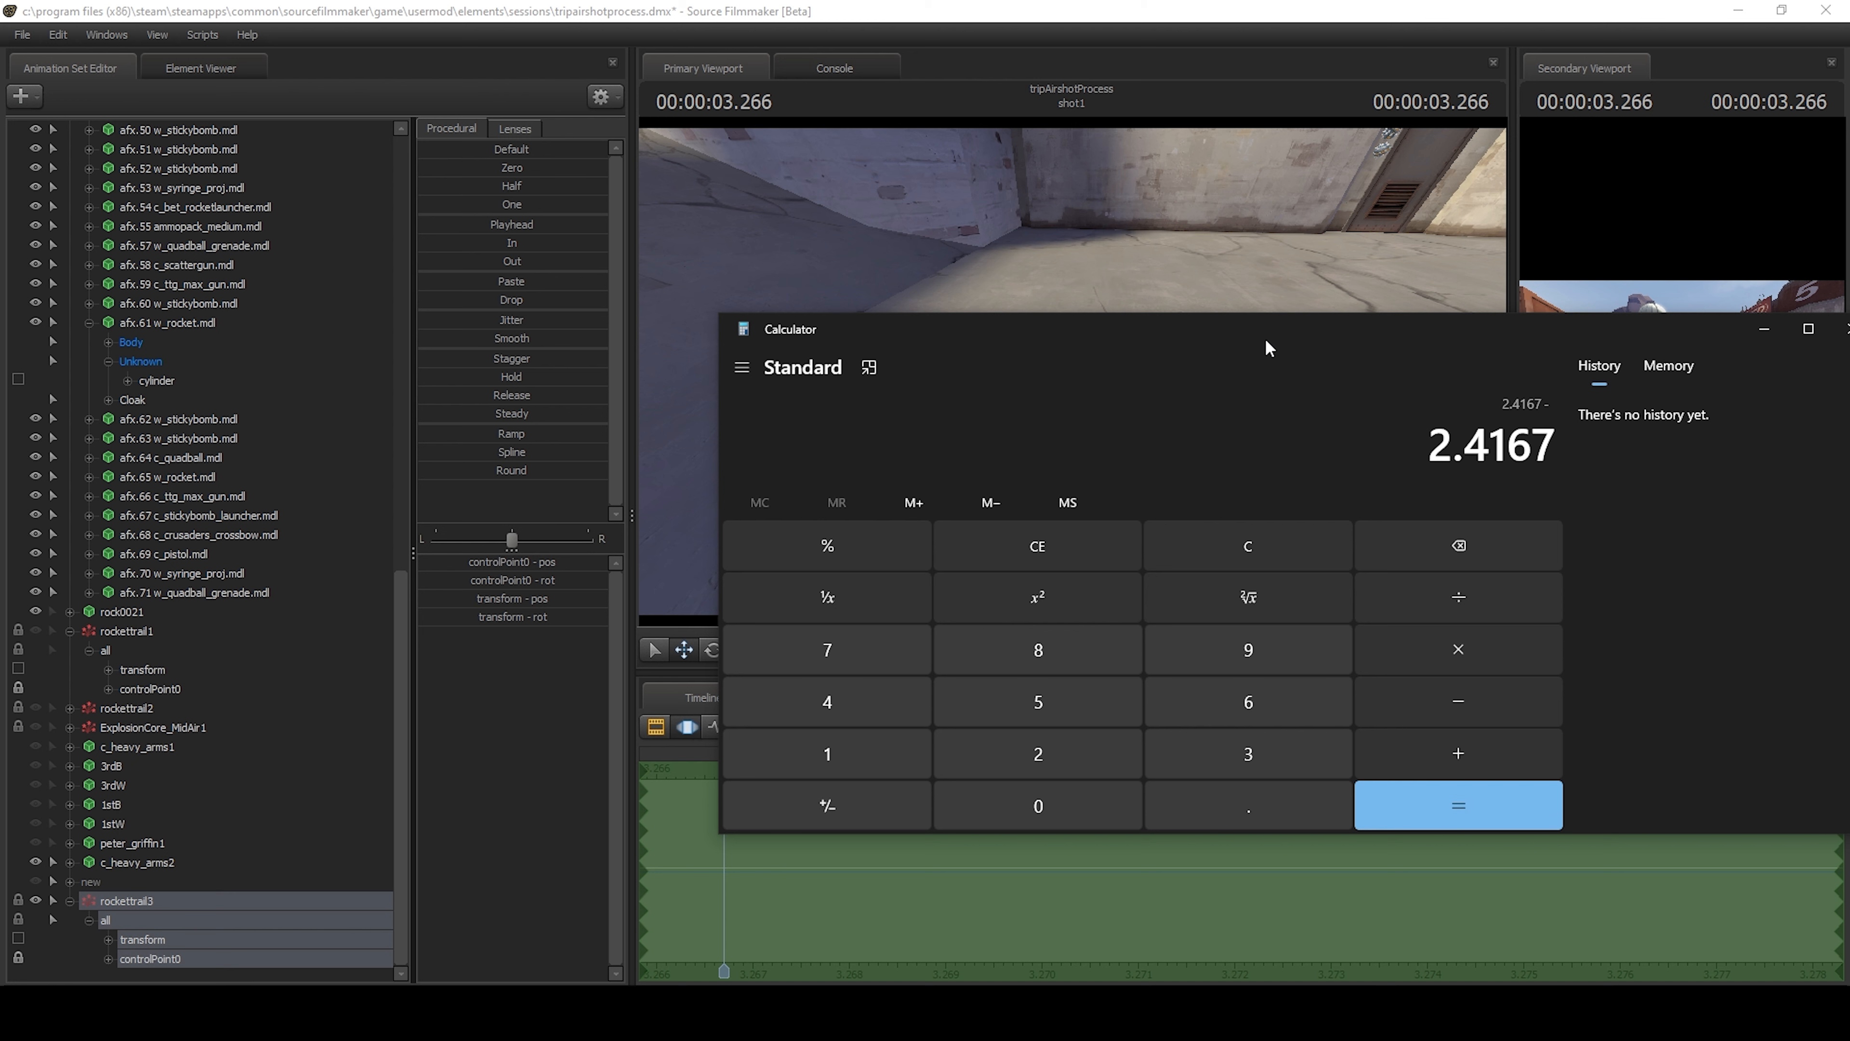
type("3.2")
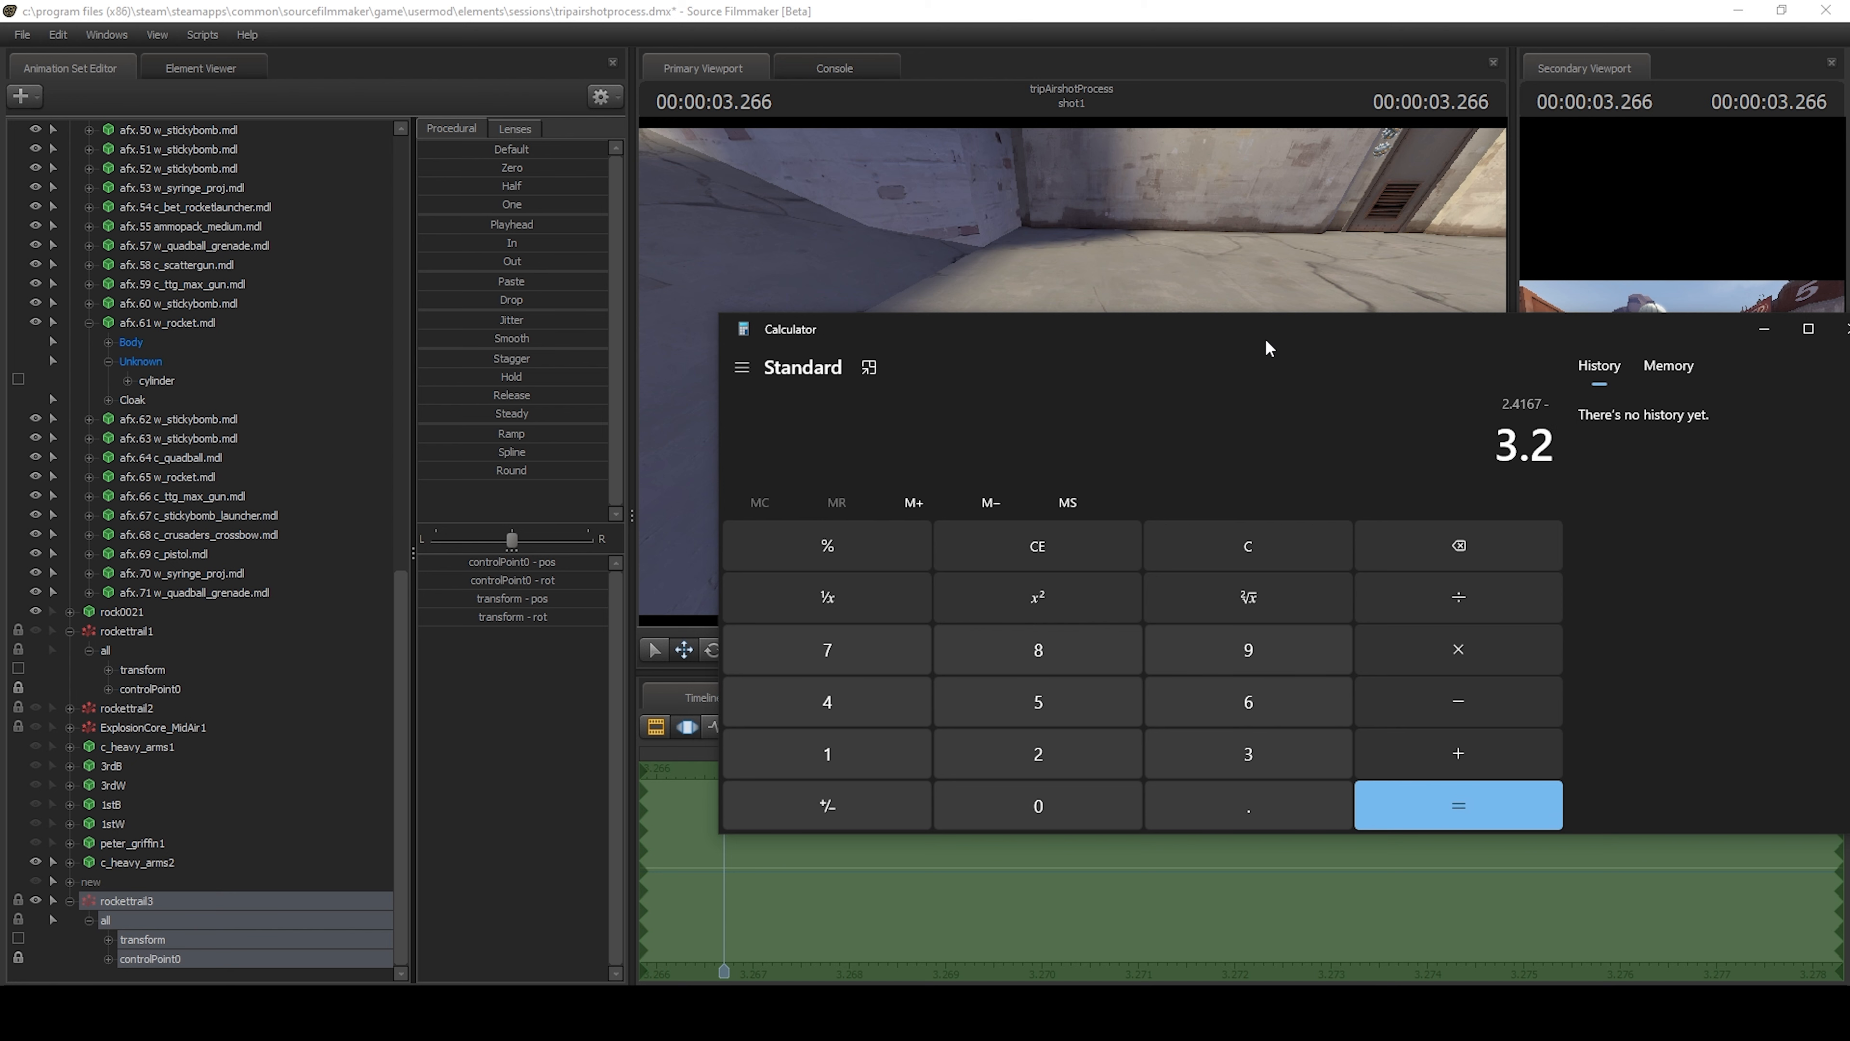
type("667")
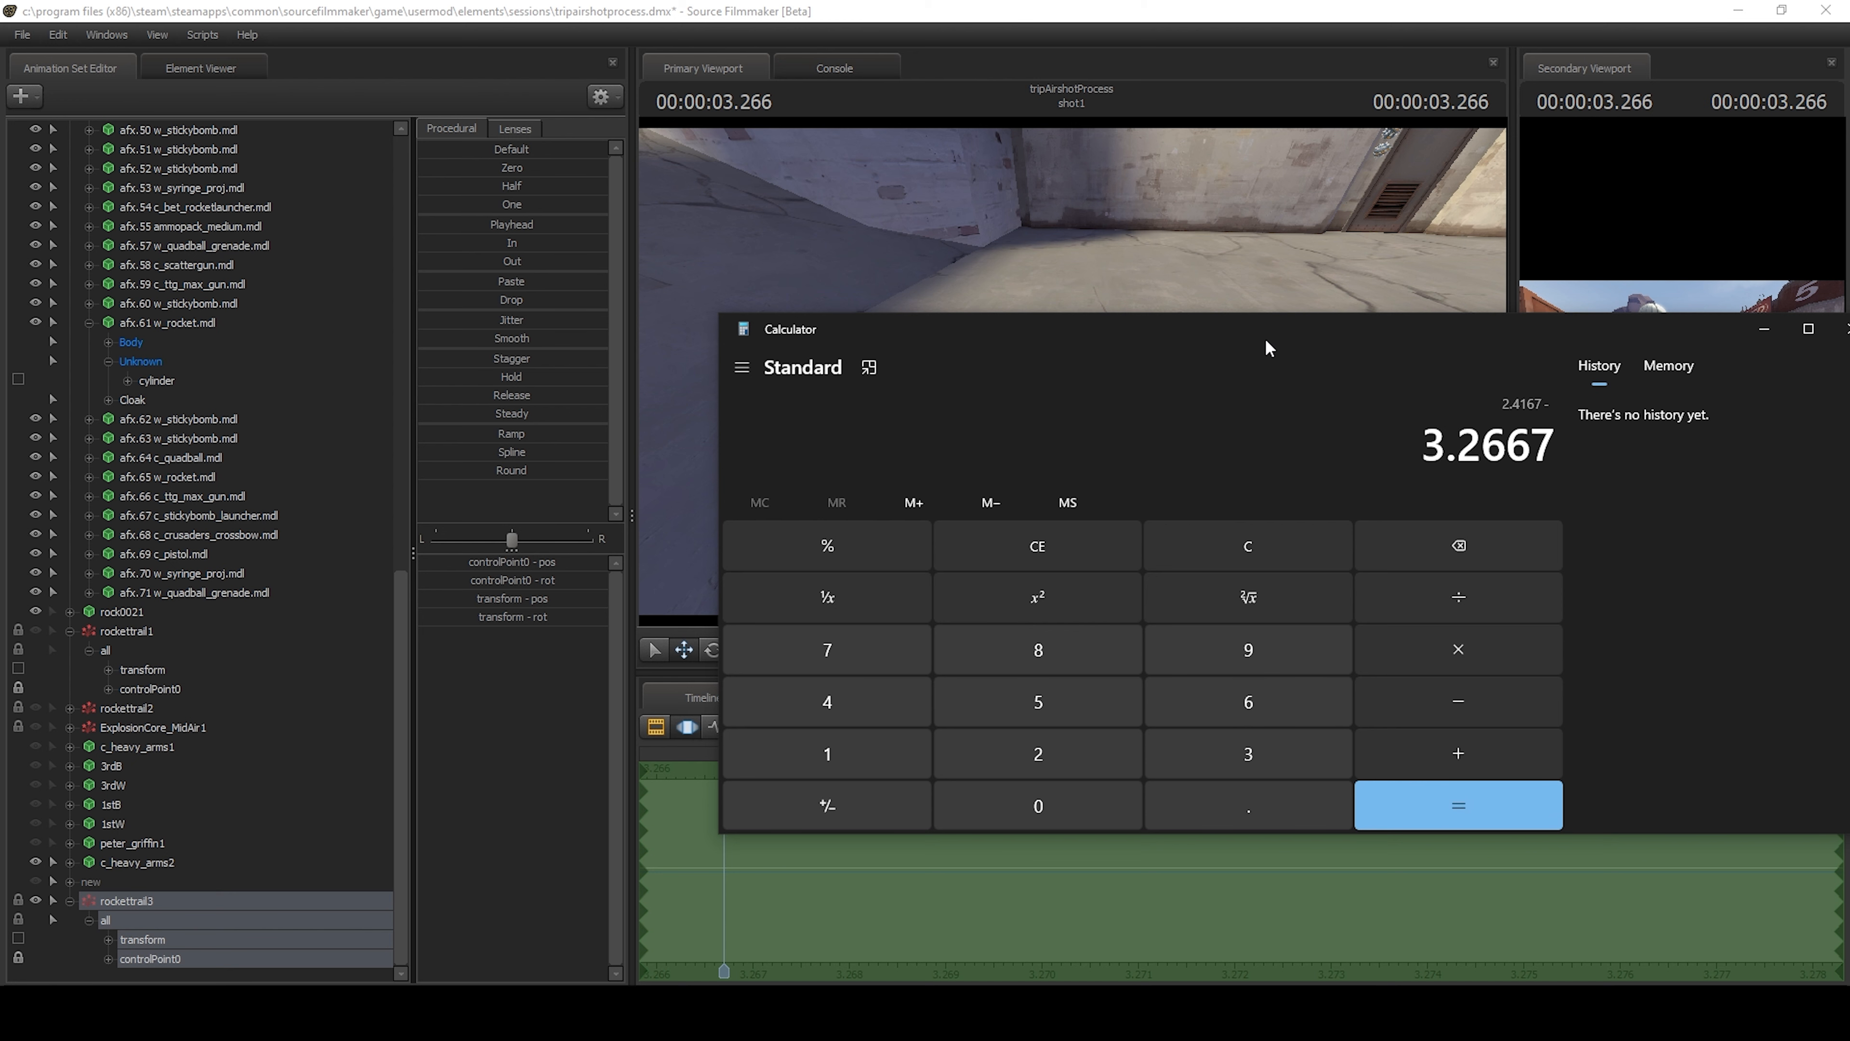
left_click_drag(1102, 336, 1306, 291)
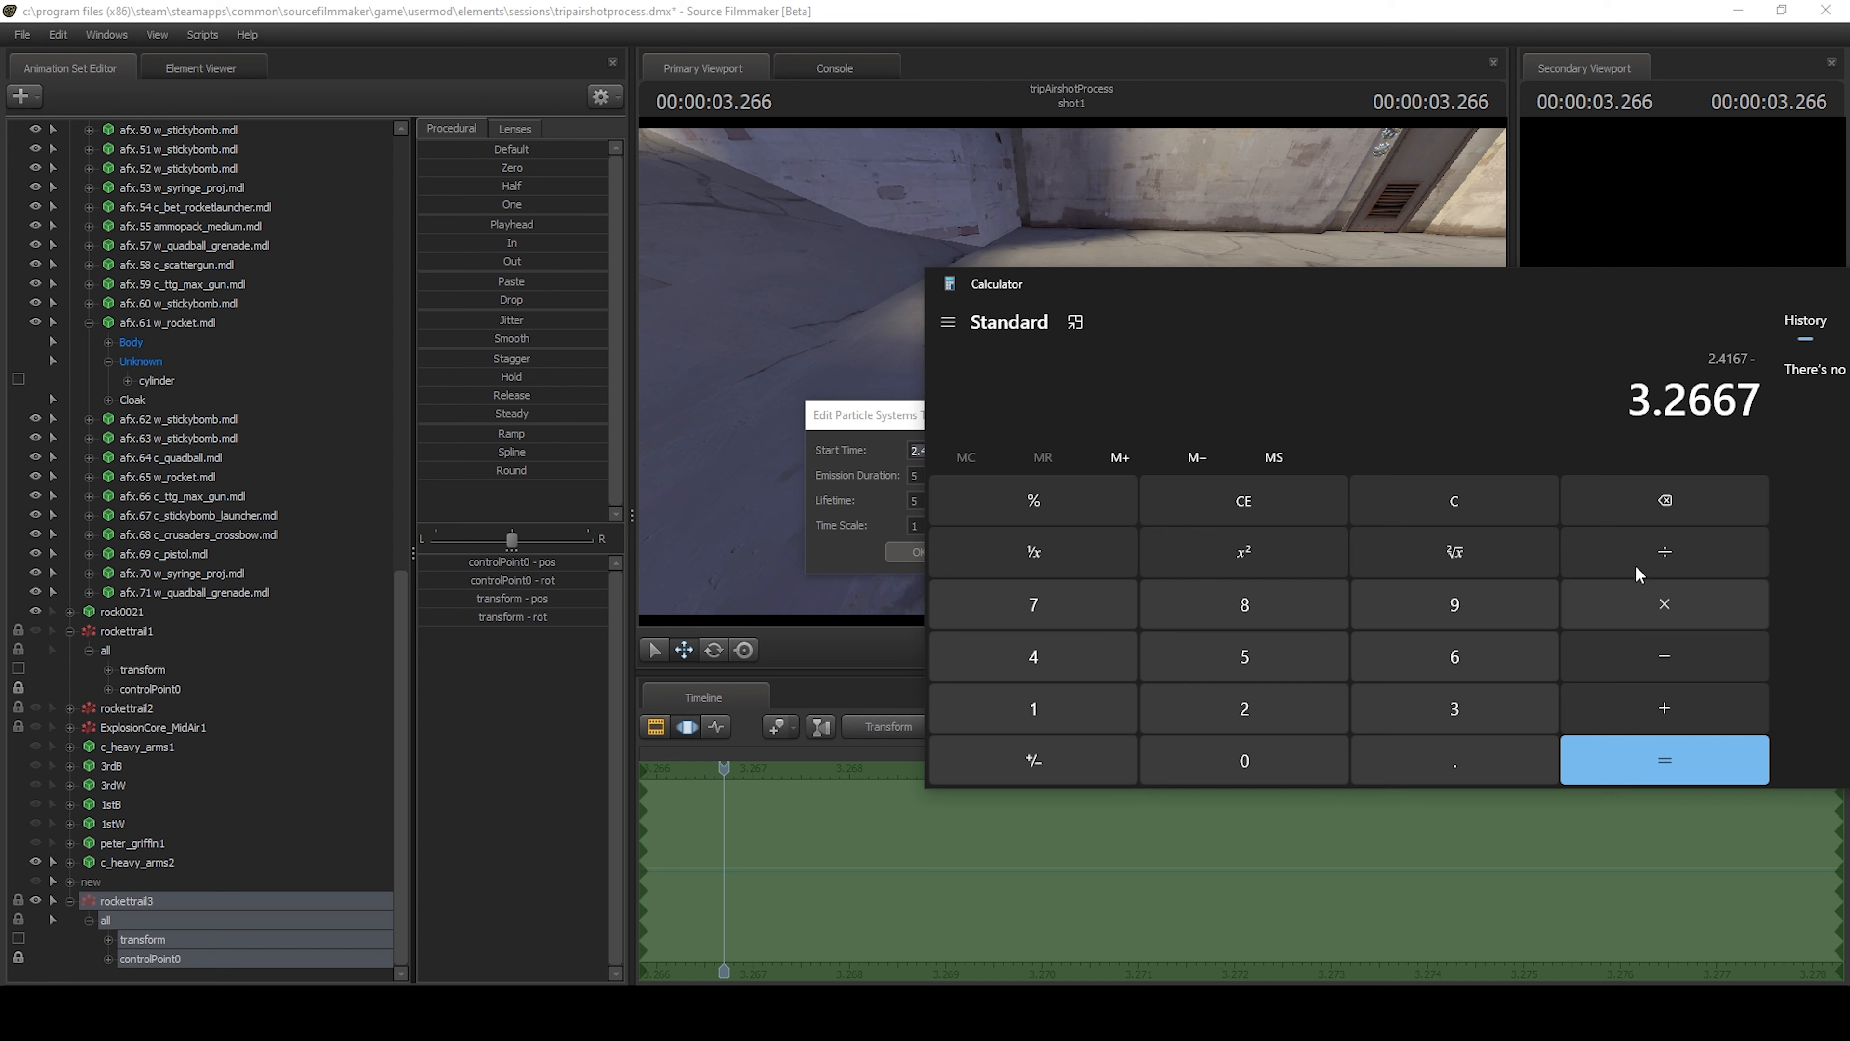
left_click(1664, 760)
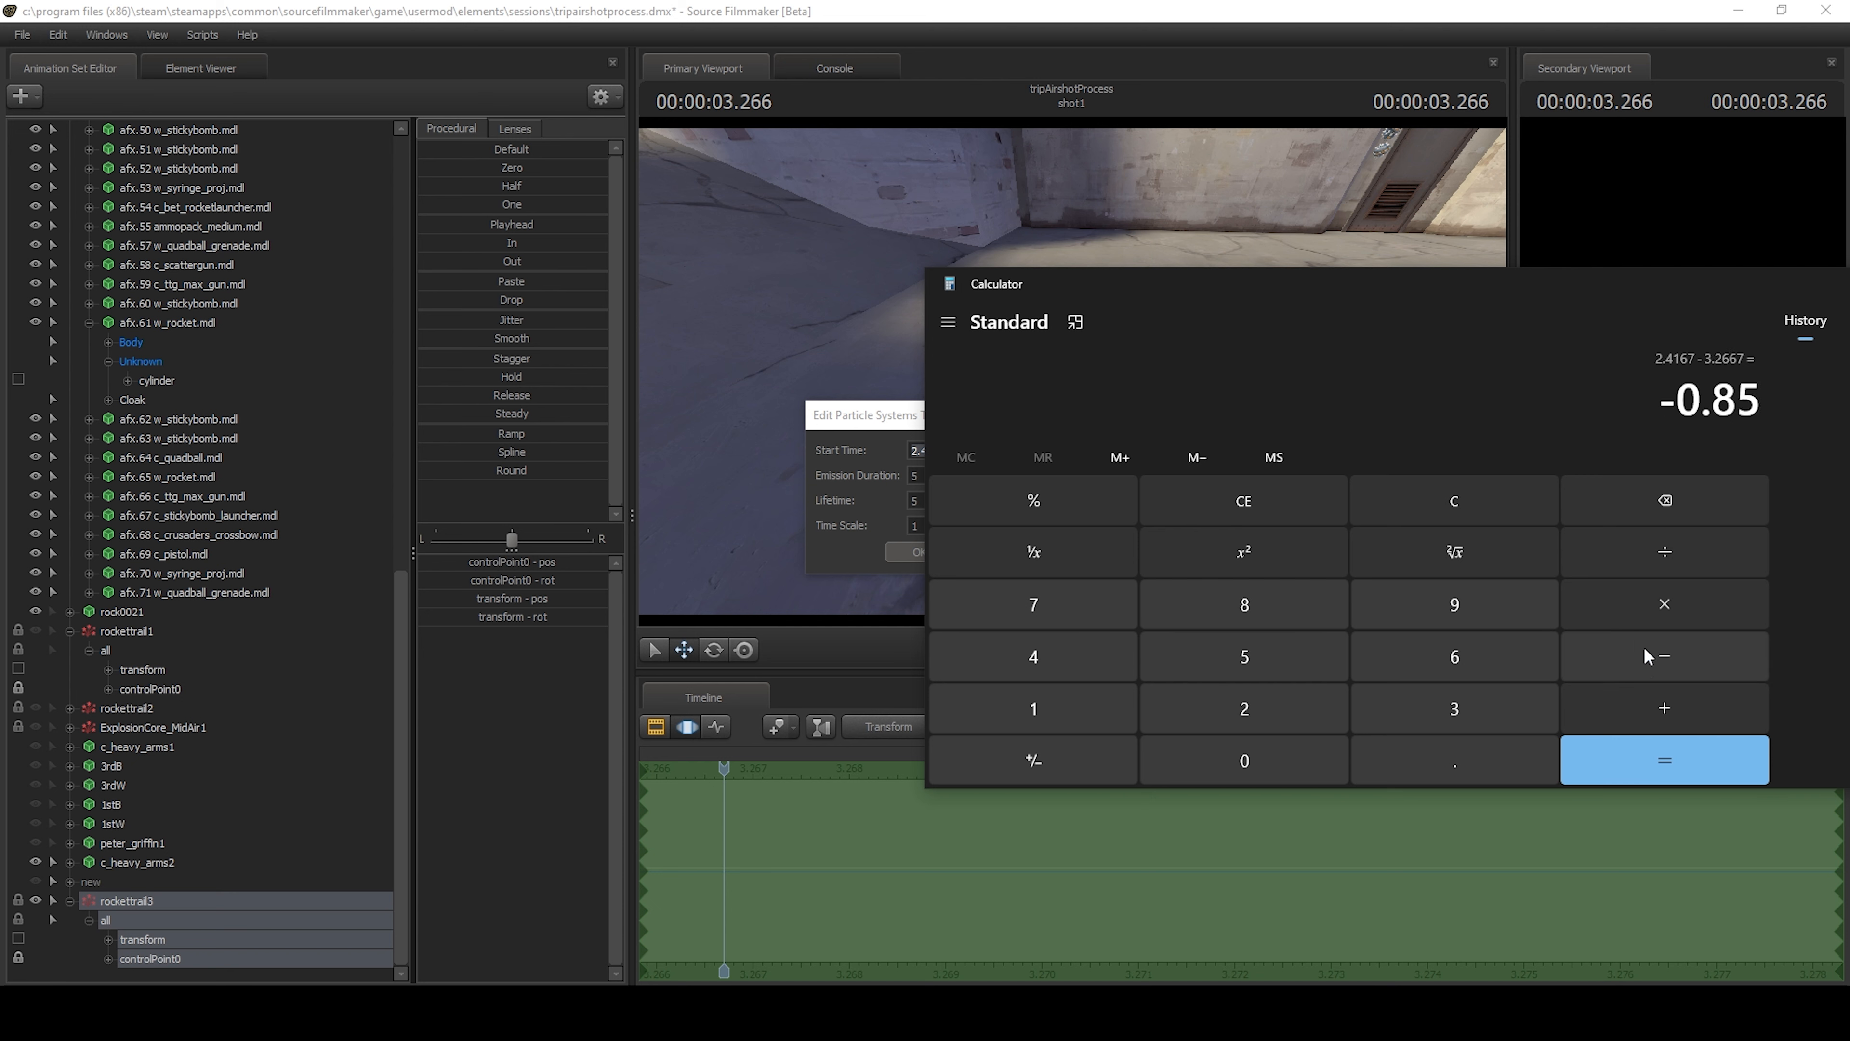
Set rockettrail3's emission duration to .85 in the particle system times, confirm, and move Calculator out of the way.
left_click_drag(1702, 408, 1764, 396)
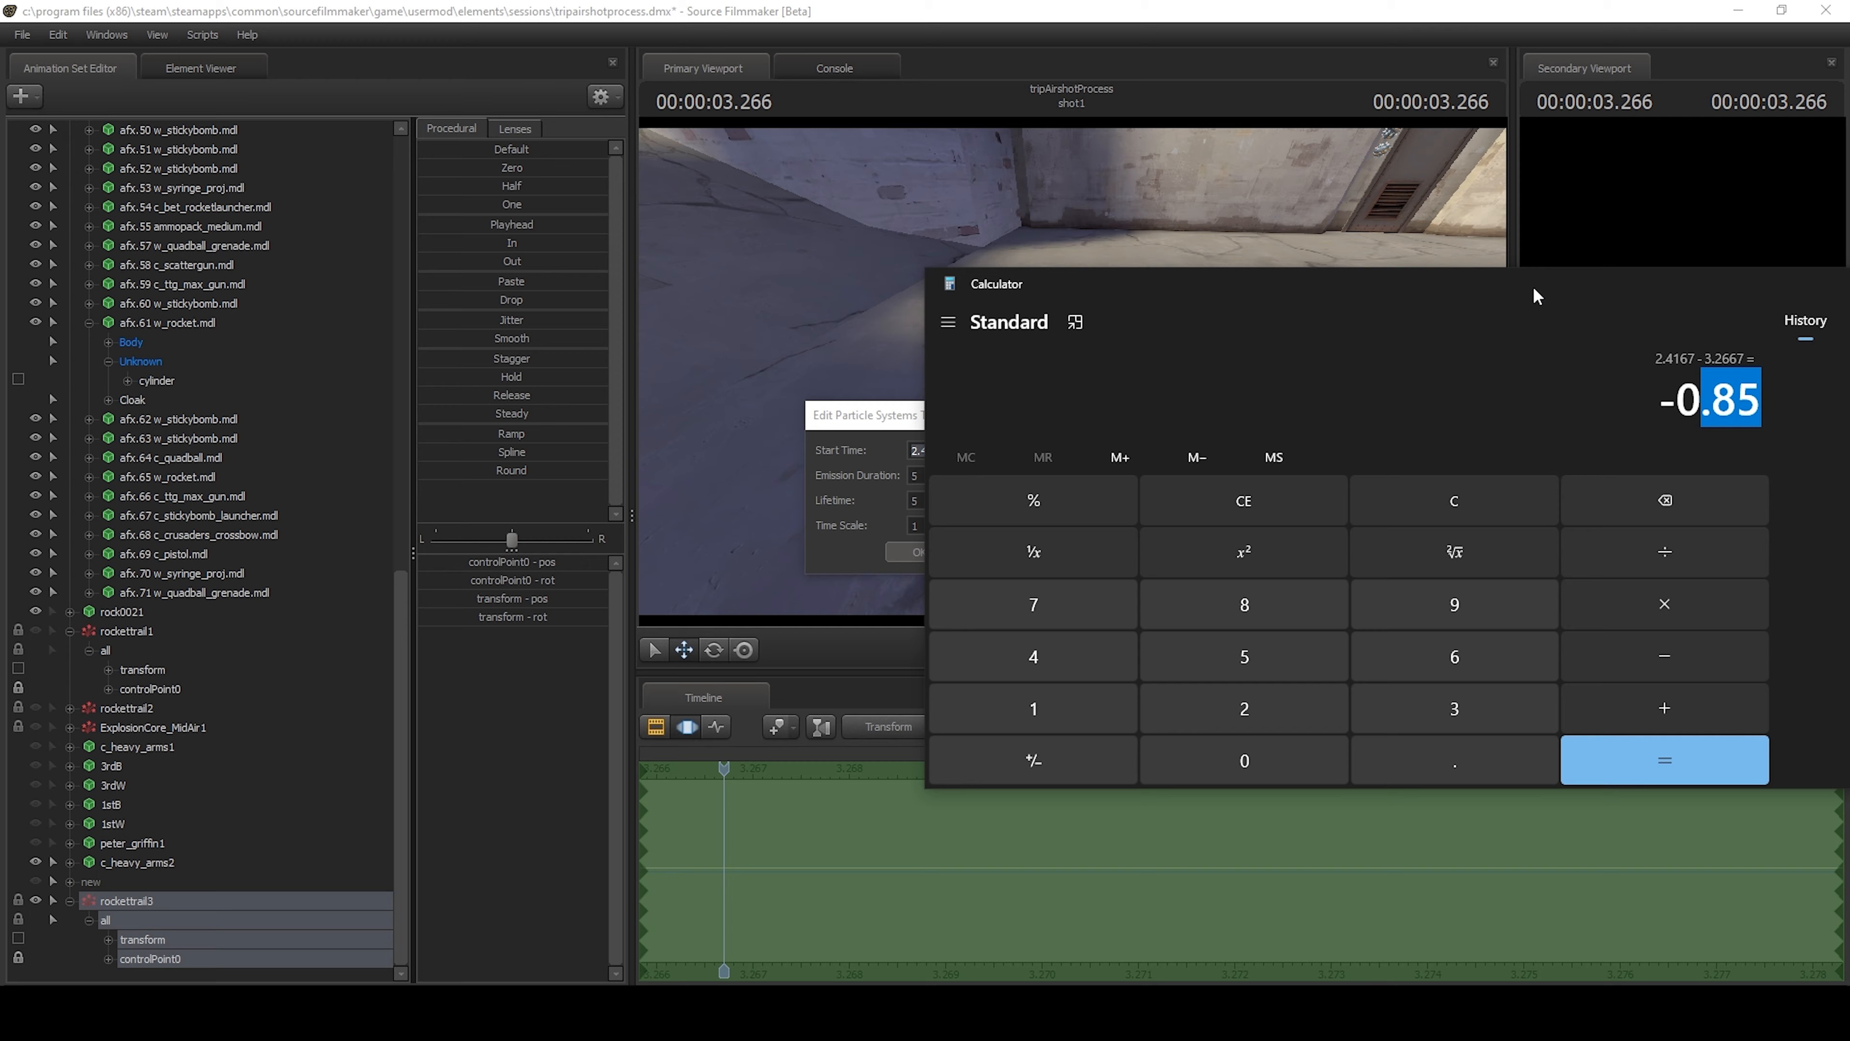
left_click_drag(1536, 296, 1149, 621)
left_click(951, 474)
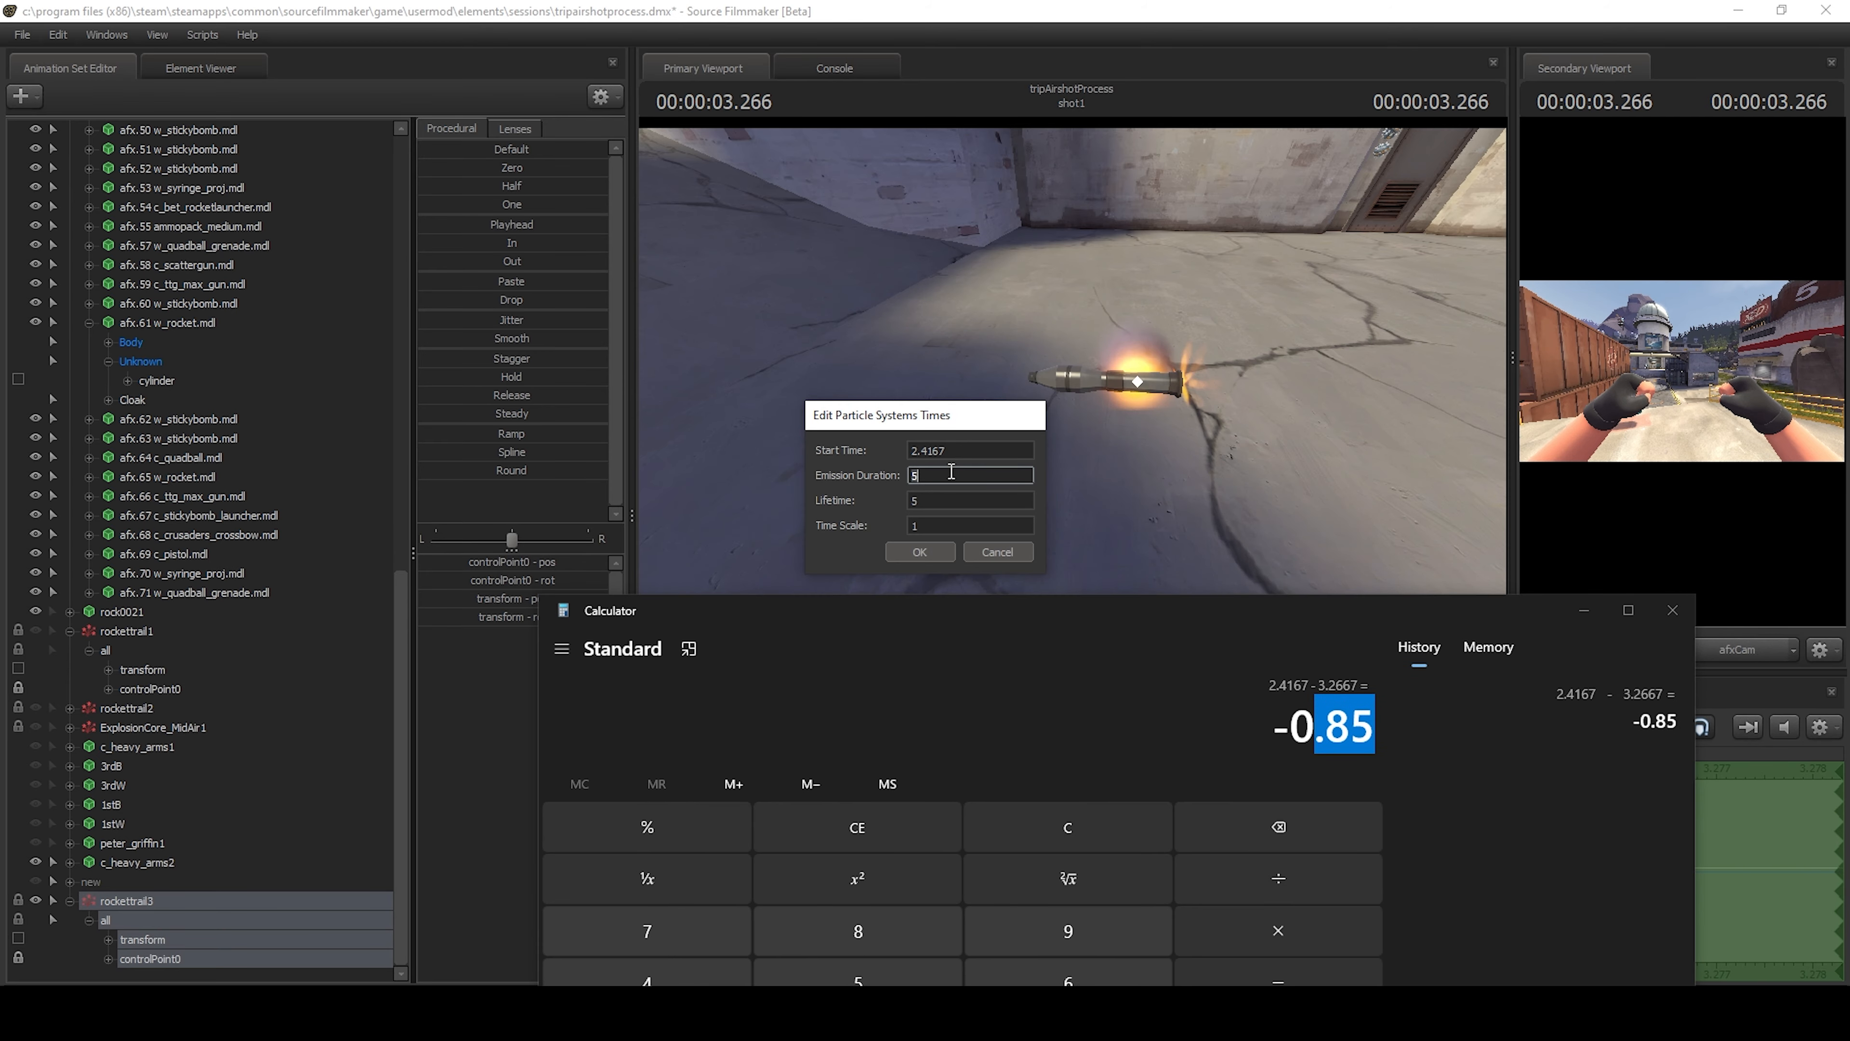
left_click(916, 553)
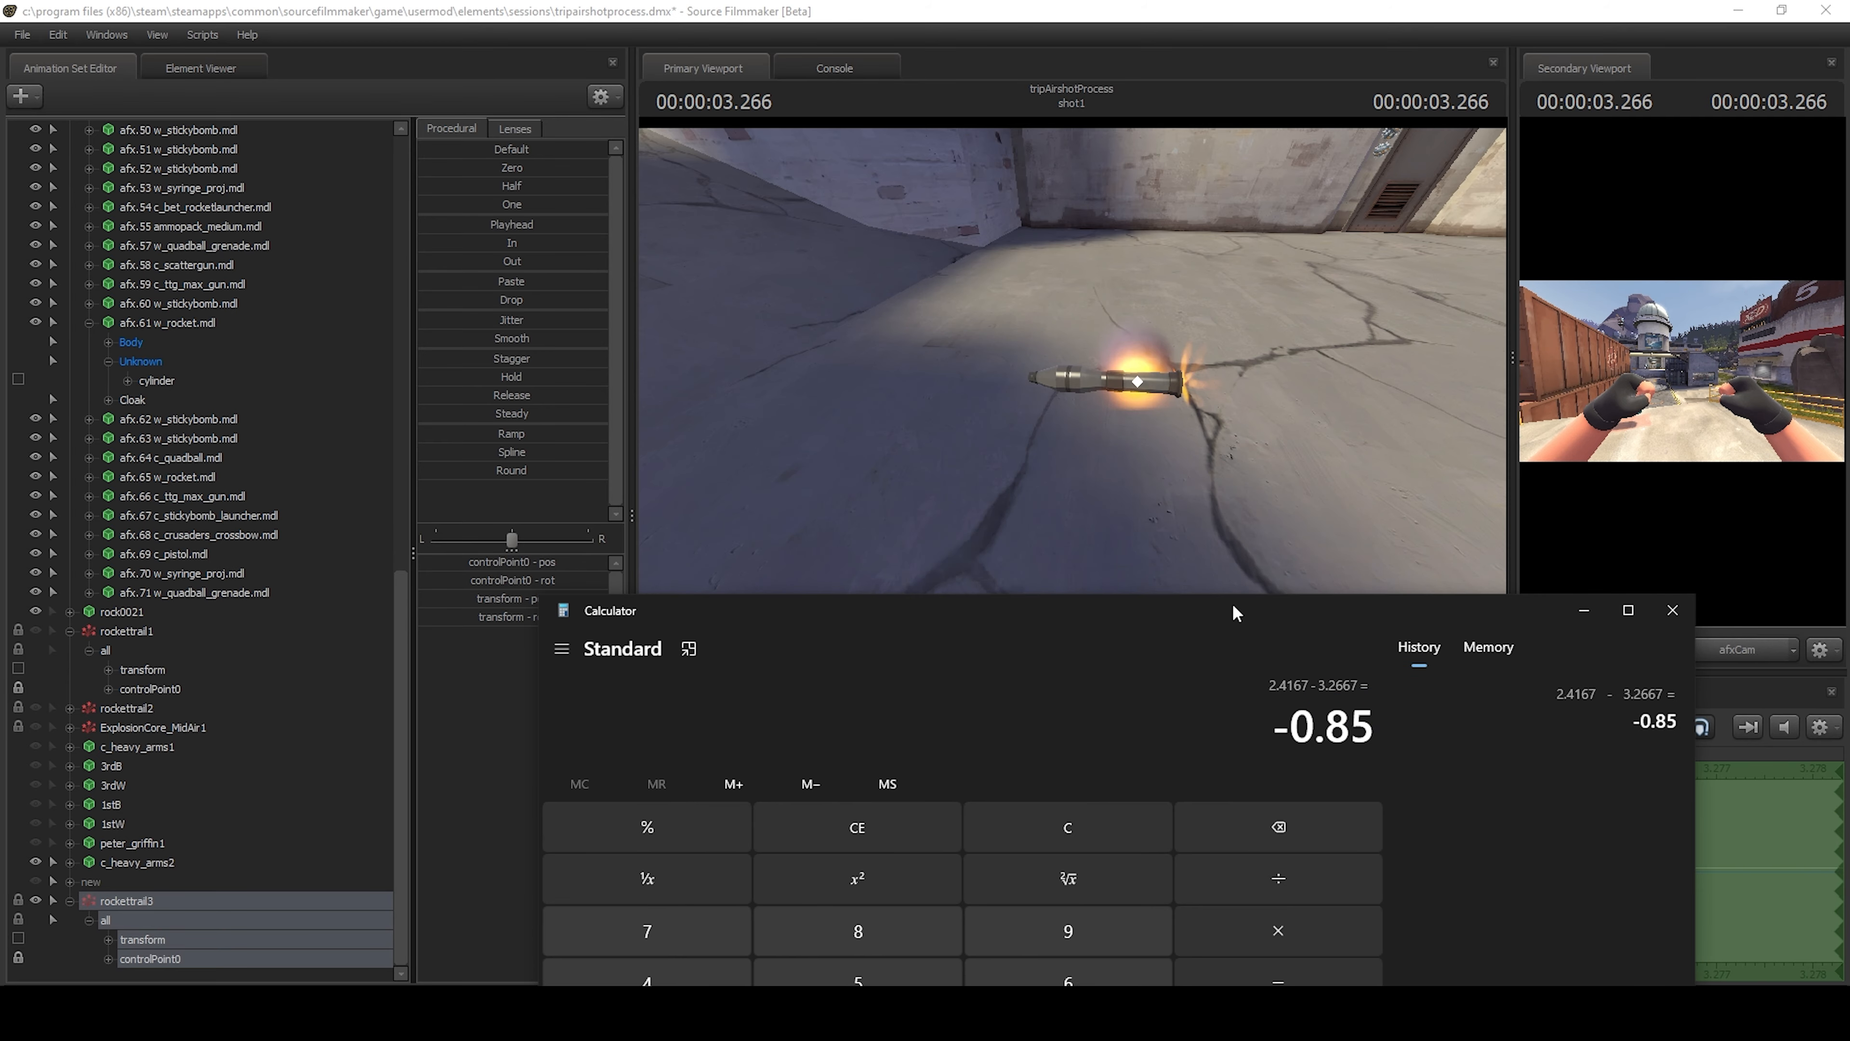
left_click_drag(1233, 606, 1848, 467)
Step through the frames from 3.266 s to 3.400 s to check how the rocket trail stops emitting.
left_click_drag(1433, 475, 1418, 384)
key("Left")
key("Right")
key("Right")
key("Right")
key("Right")
key("Right")
key("Right")
key("w")
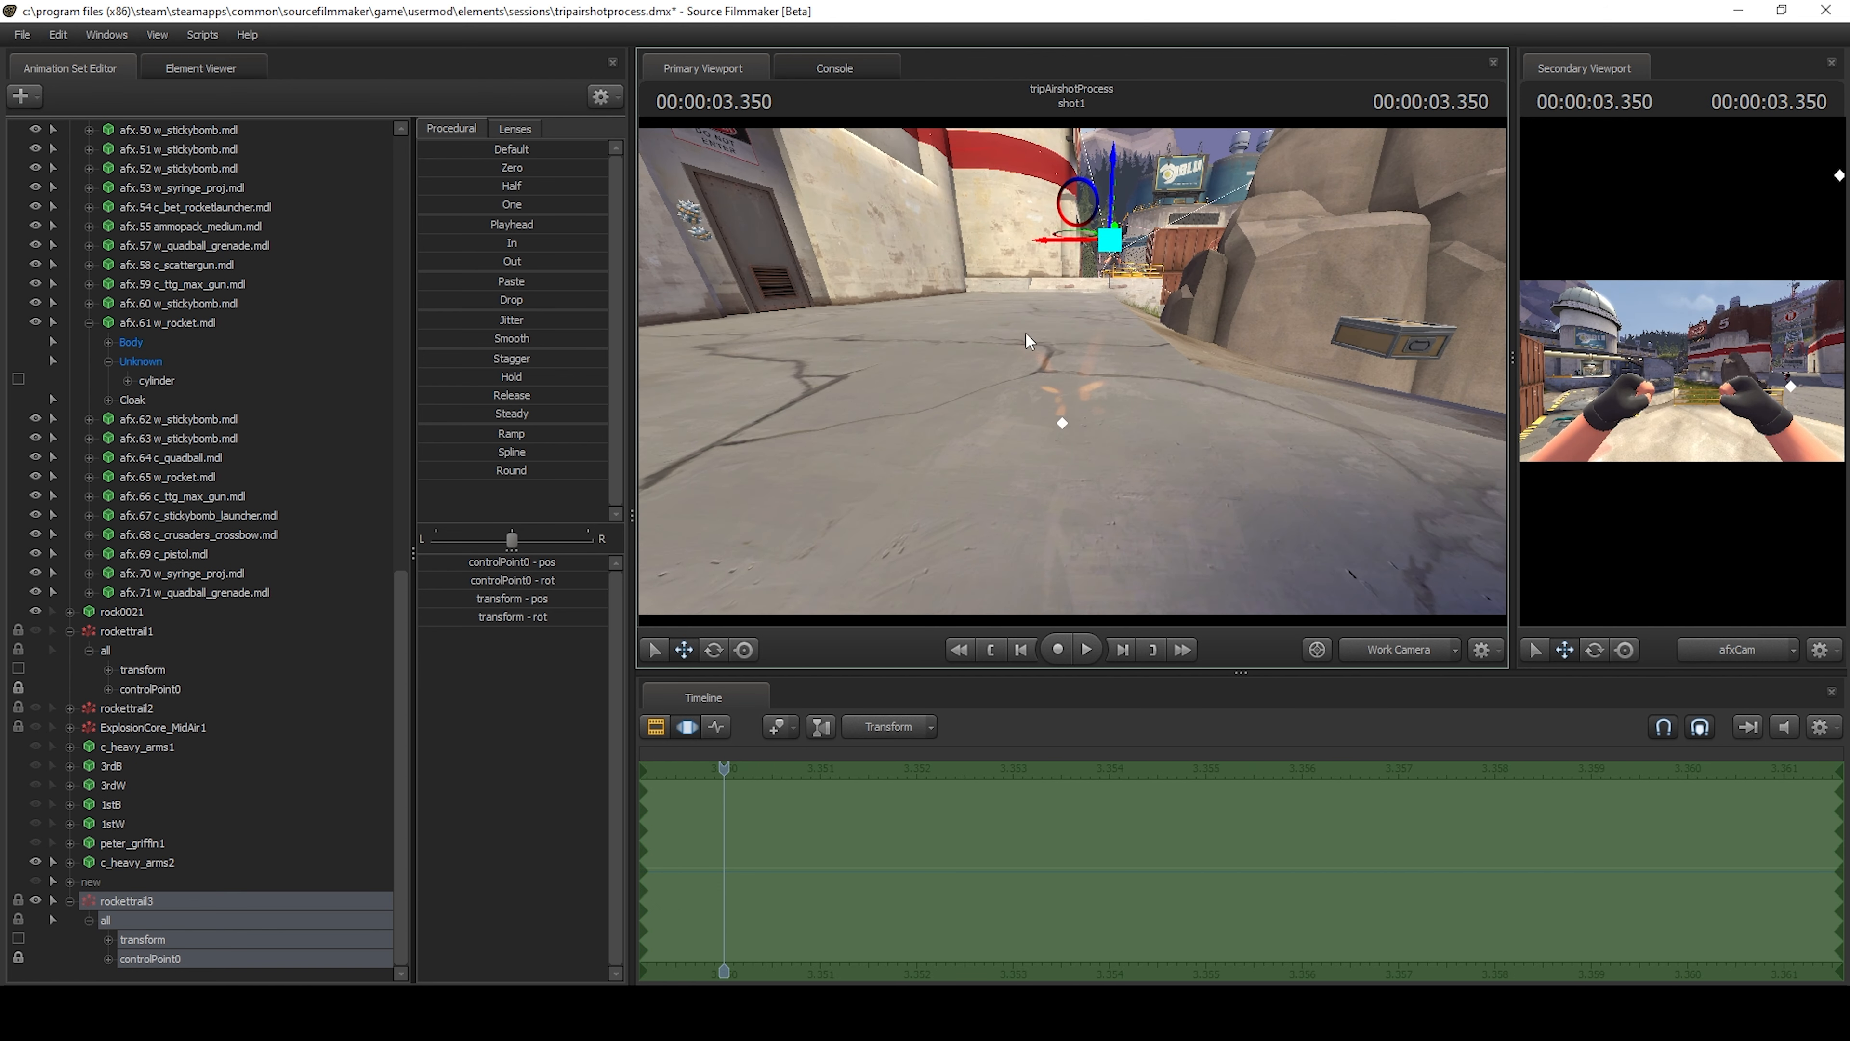
left_click_drag(990, 383, 1093, 364)
key("Right")
key("Left")
key("Right")
key("Right")
key("Right")
key("Right")
key("Left")
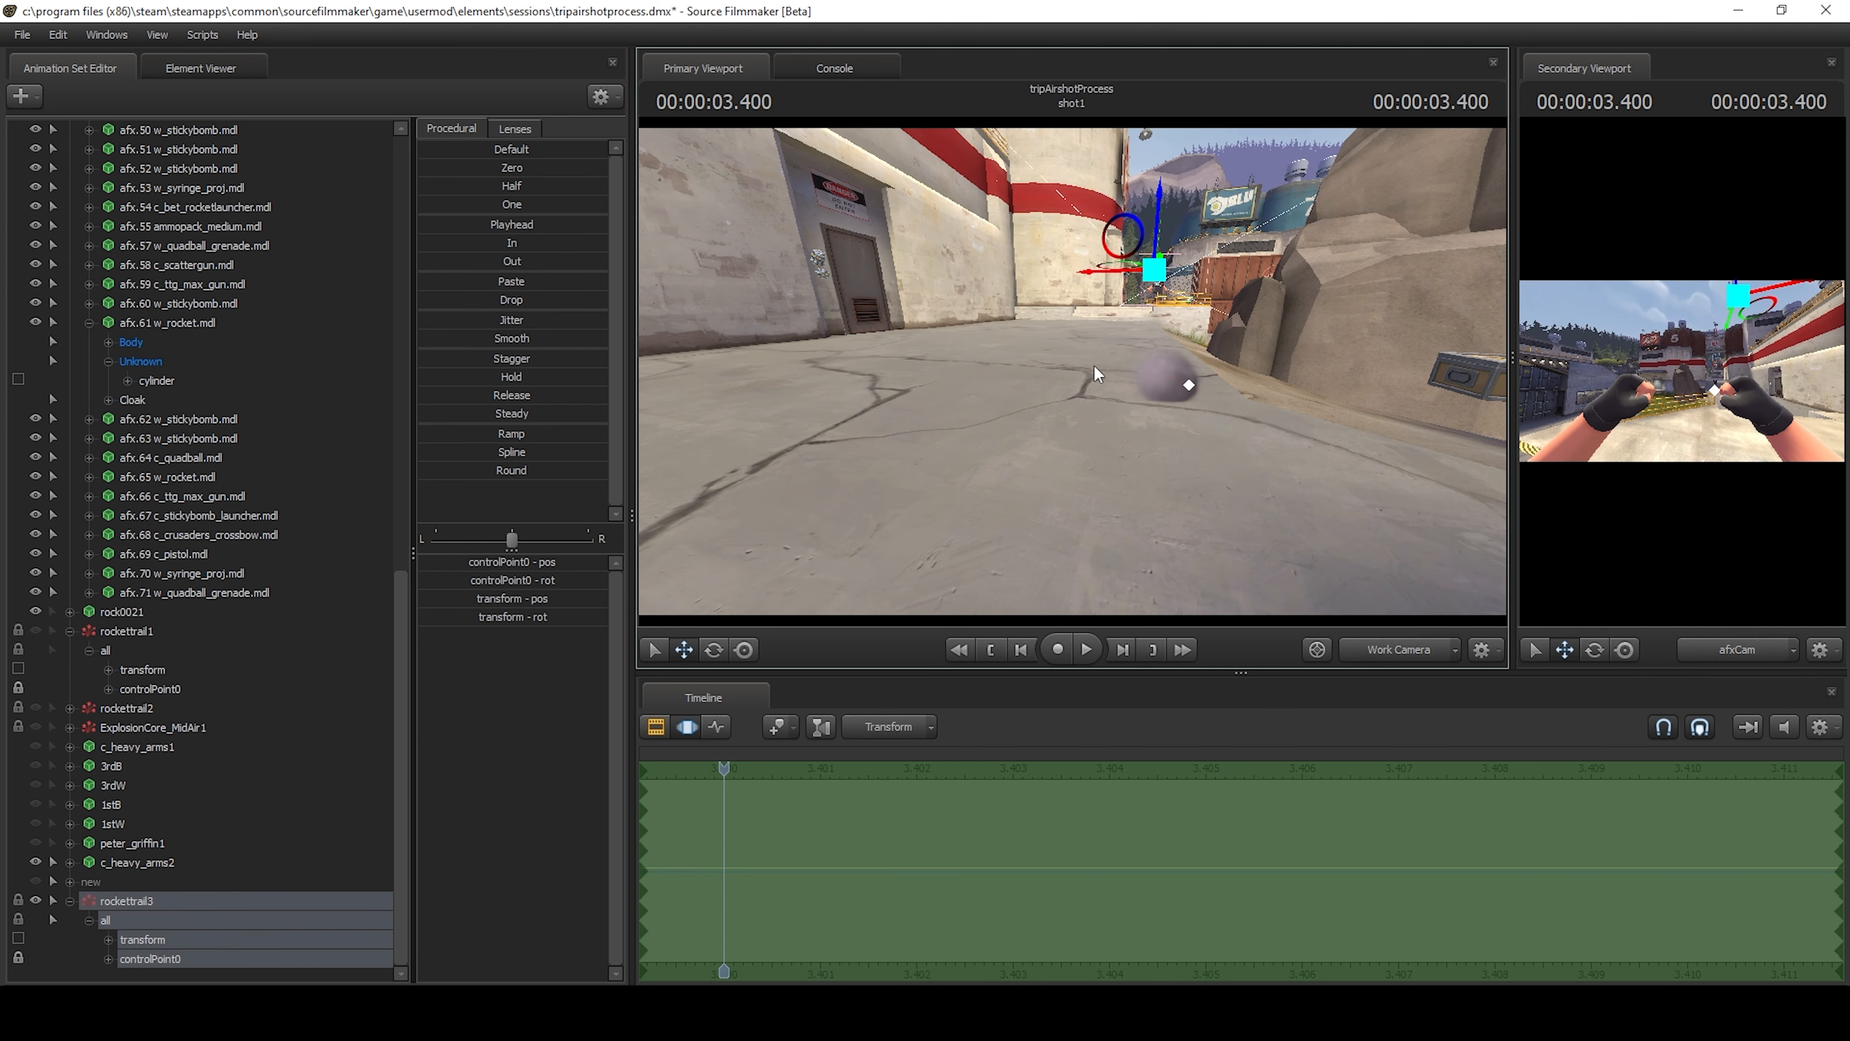
Step back to 3.300 s and recheck the end of the trail up to 3.366 s from a closer view.
key("Left")
key("Left")
key("Left")
key("Left")
key("Left")
key("Left")
left_click_drag(1221, 518, 1034, 565)
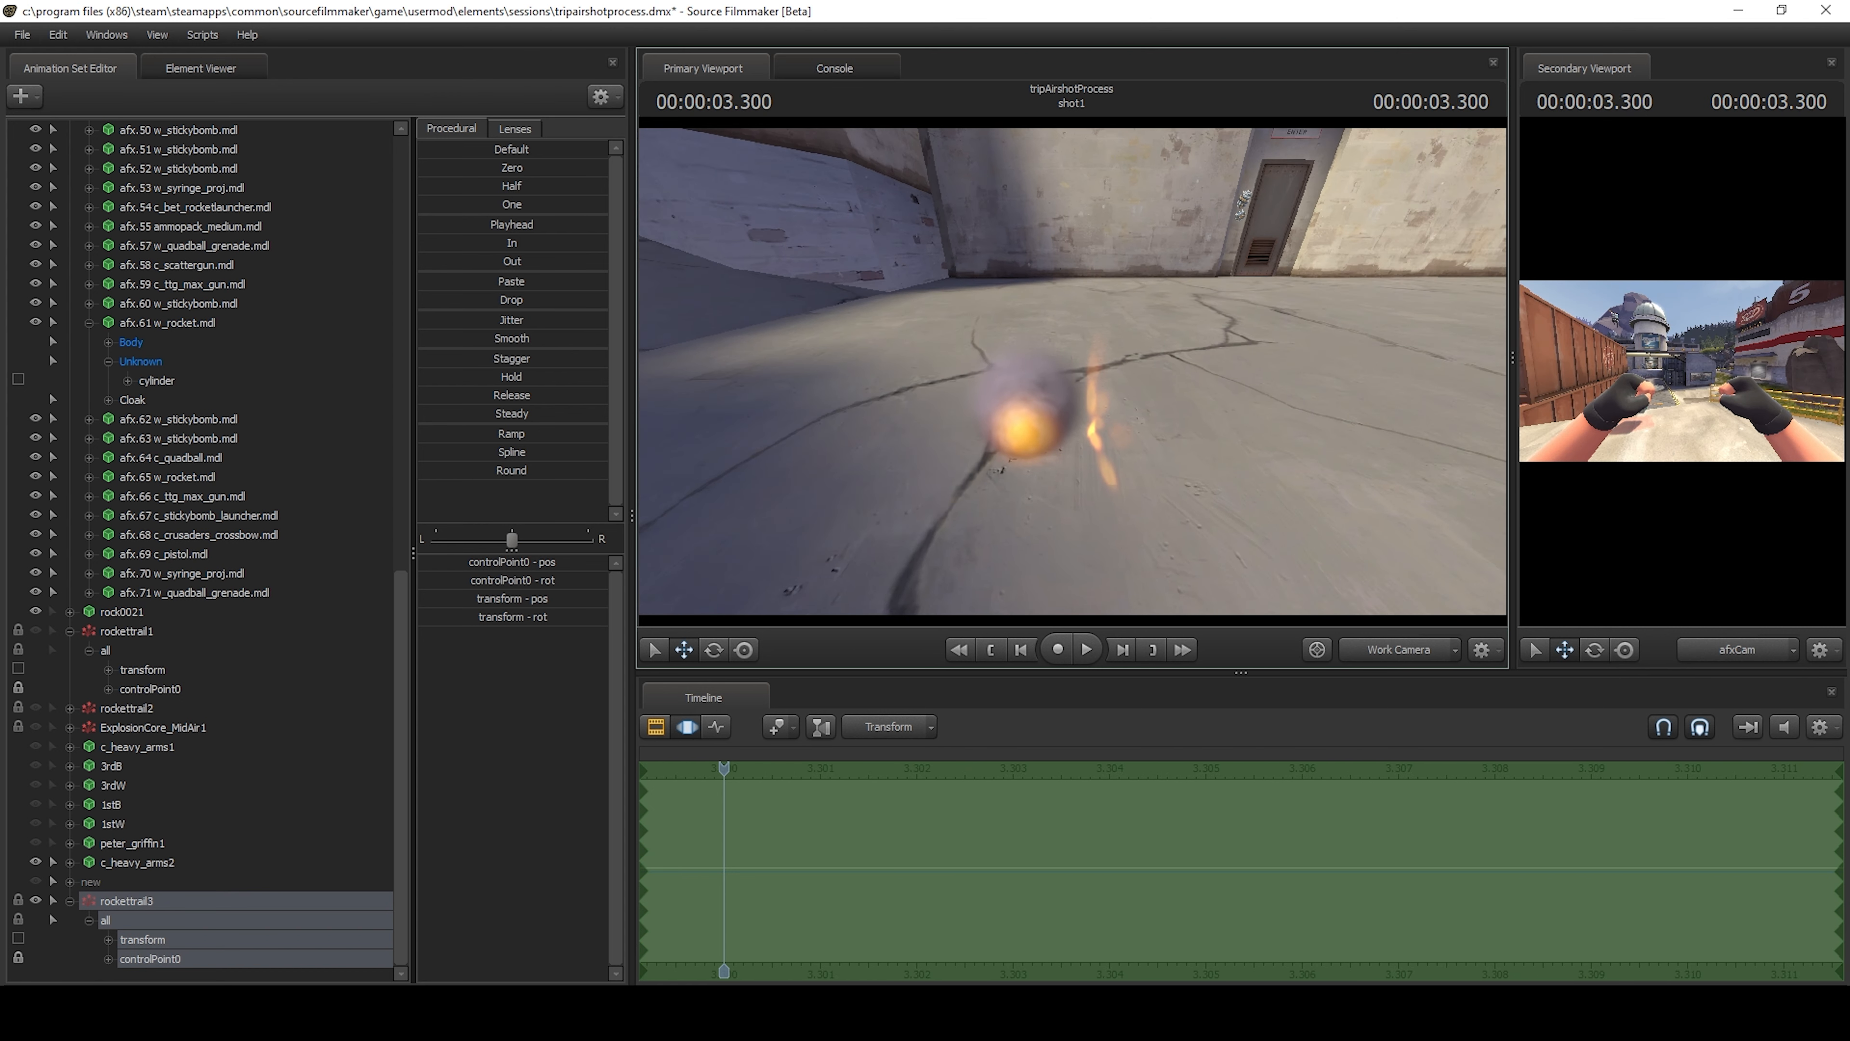
left_click_drag(1072, 372, 1125, 371)
key("Right")
key("Right")
key("Right")
key("Right")
key("Right")
key("Right")
key("Left")
key("Left")
key("Left")
key("Left")
key("Left")
key("Left")
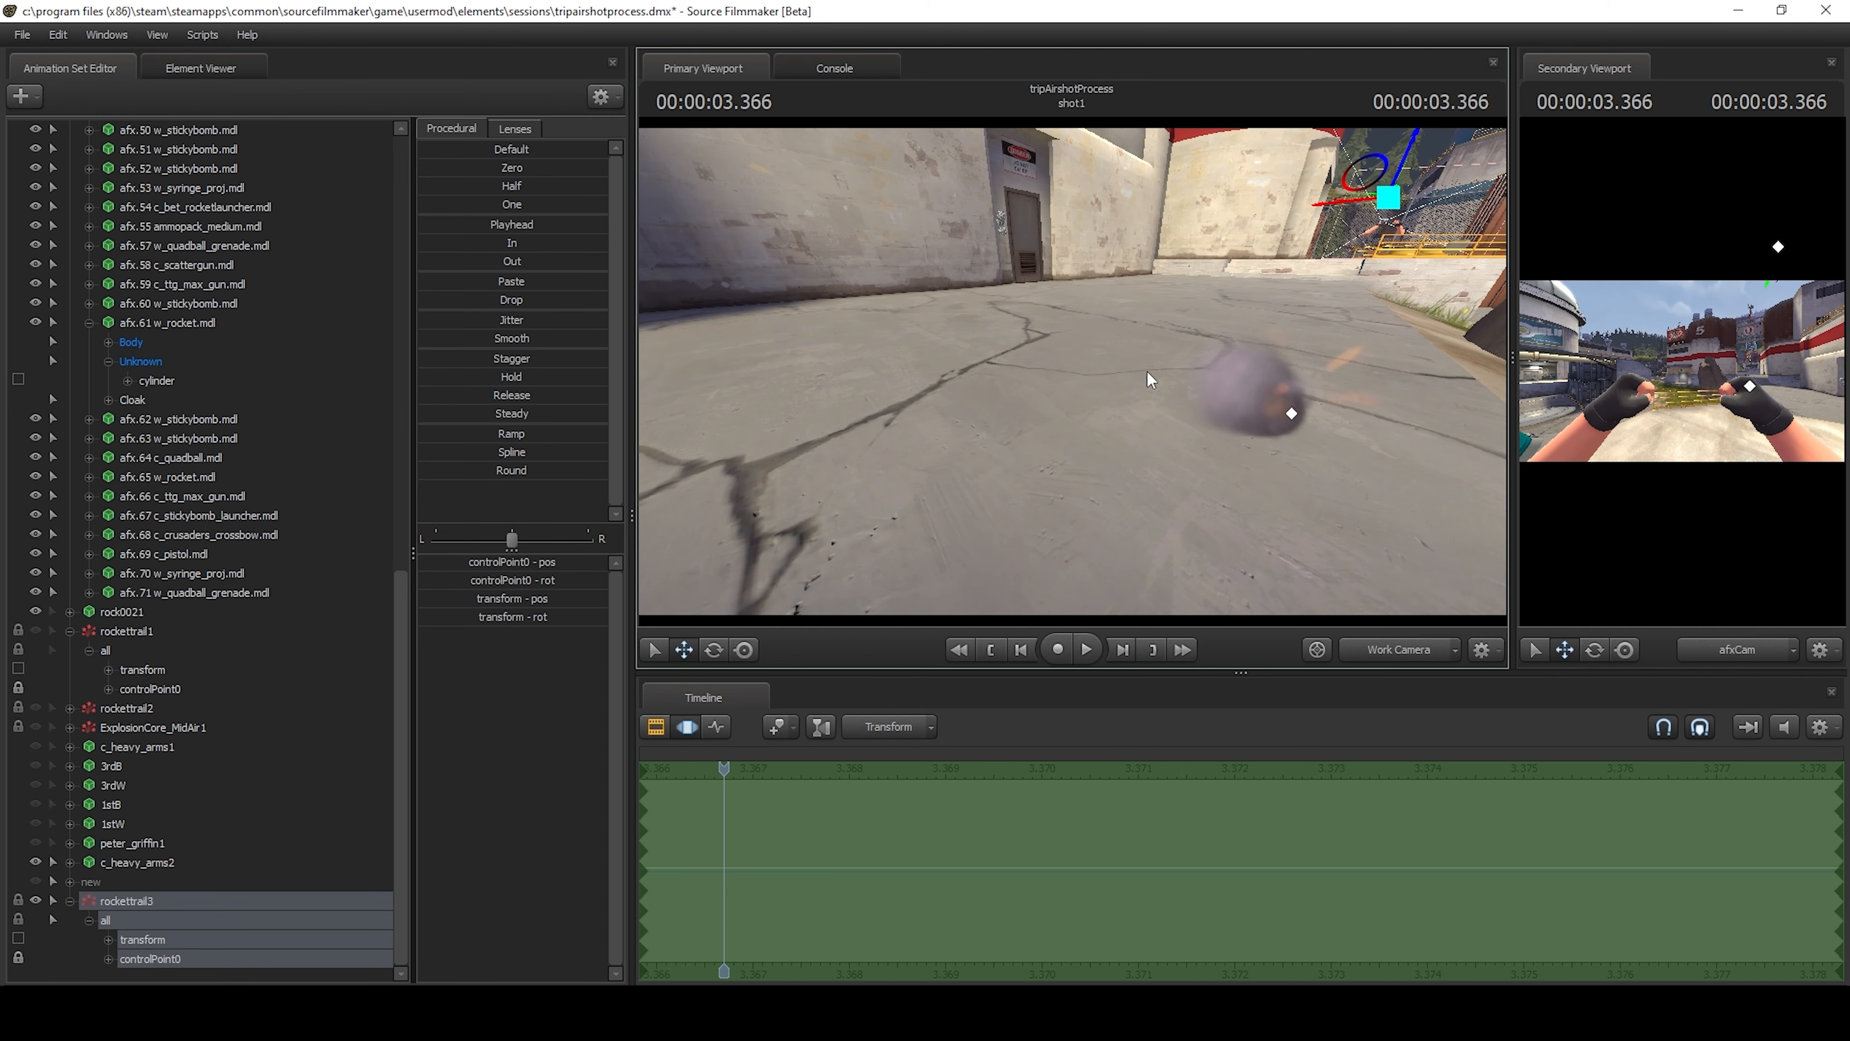
key("Left")
Return the playhead to the start of the shot, view it through afsCam and frame the whole shot in the timeline.
left_click(987, 827)
key("Home")
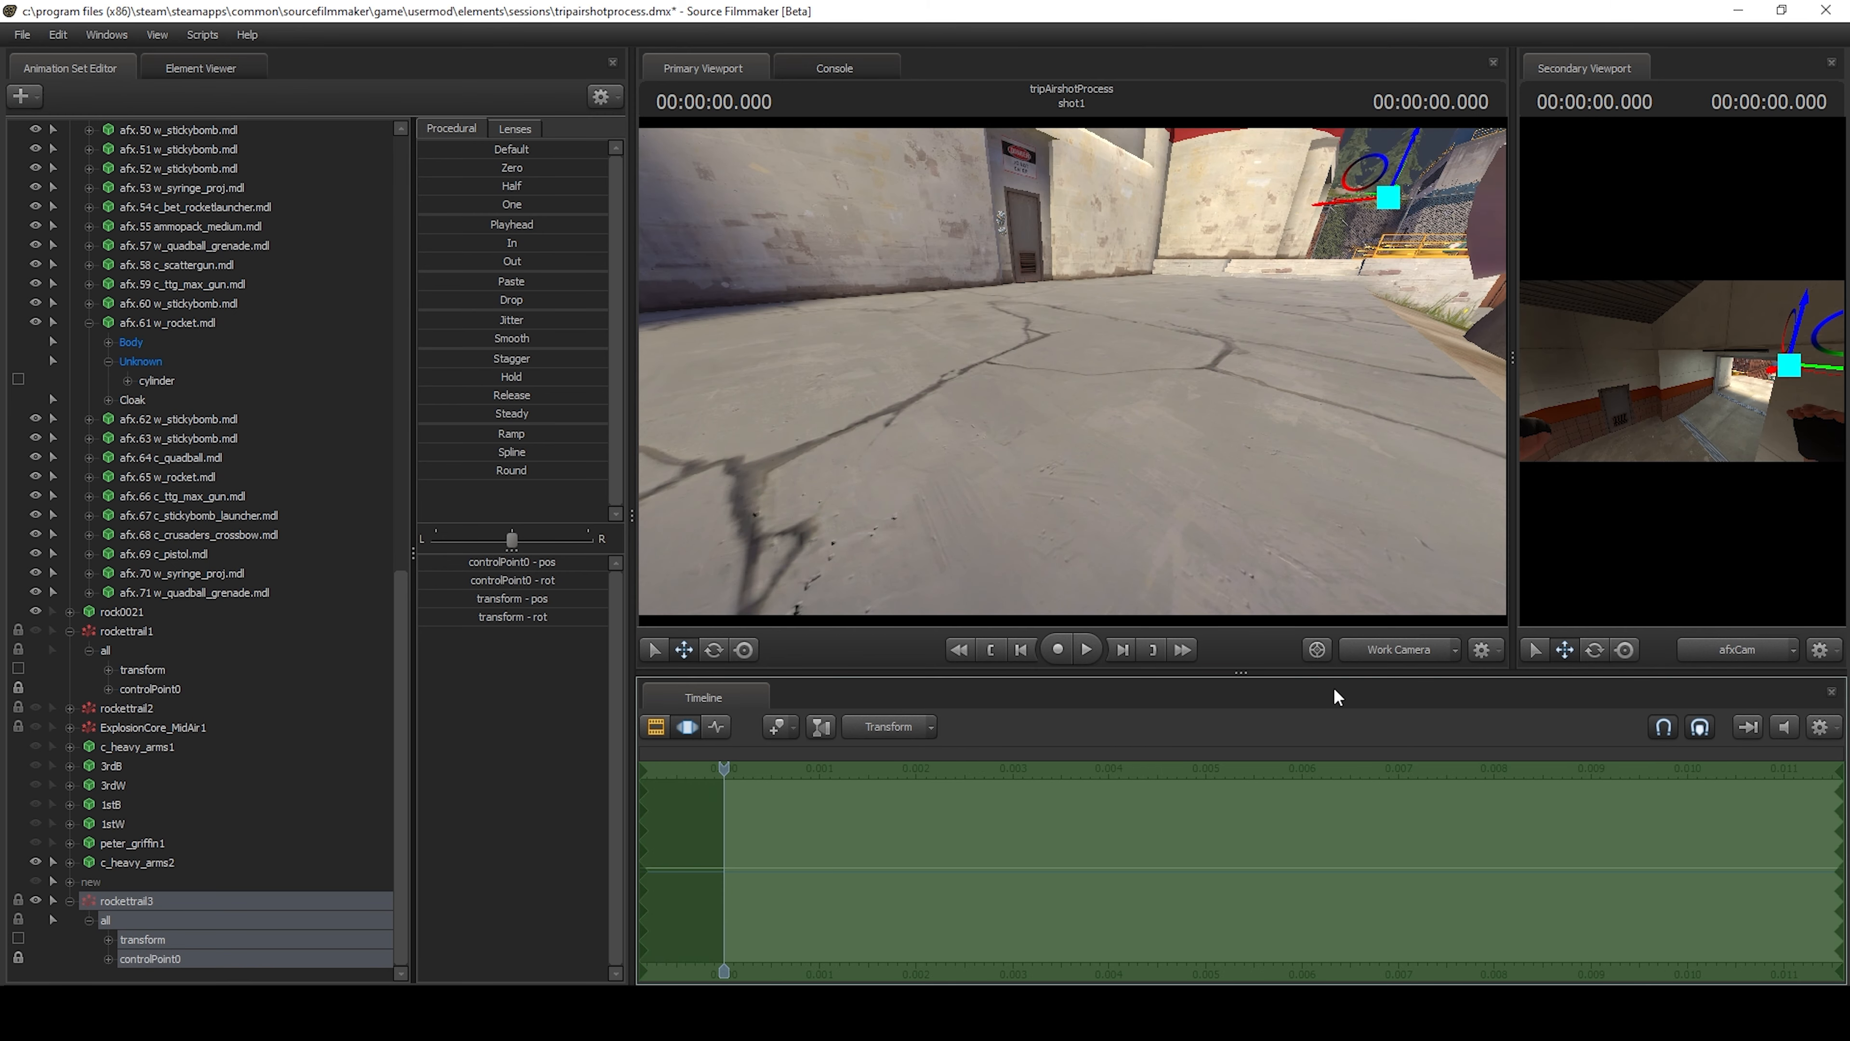
left_click(1370, 652)
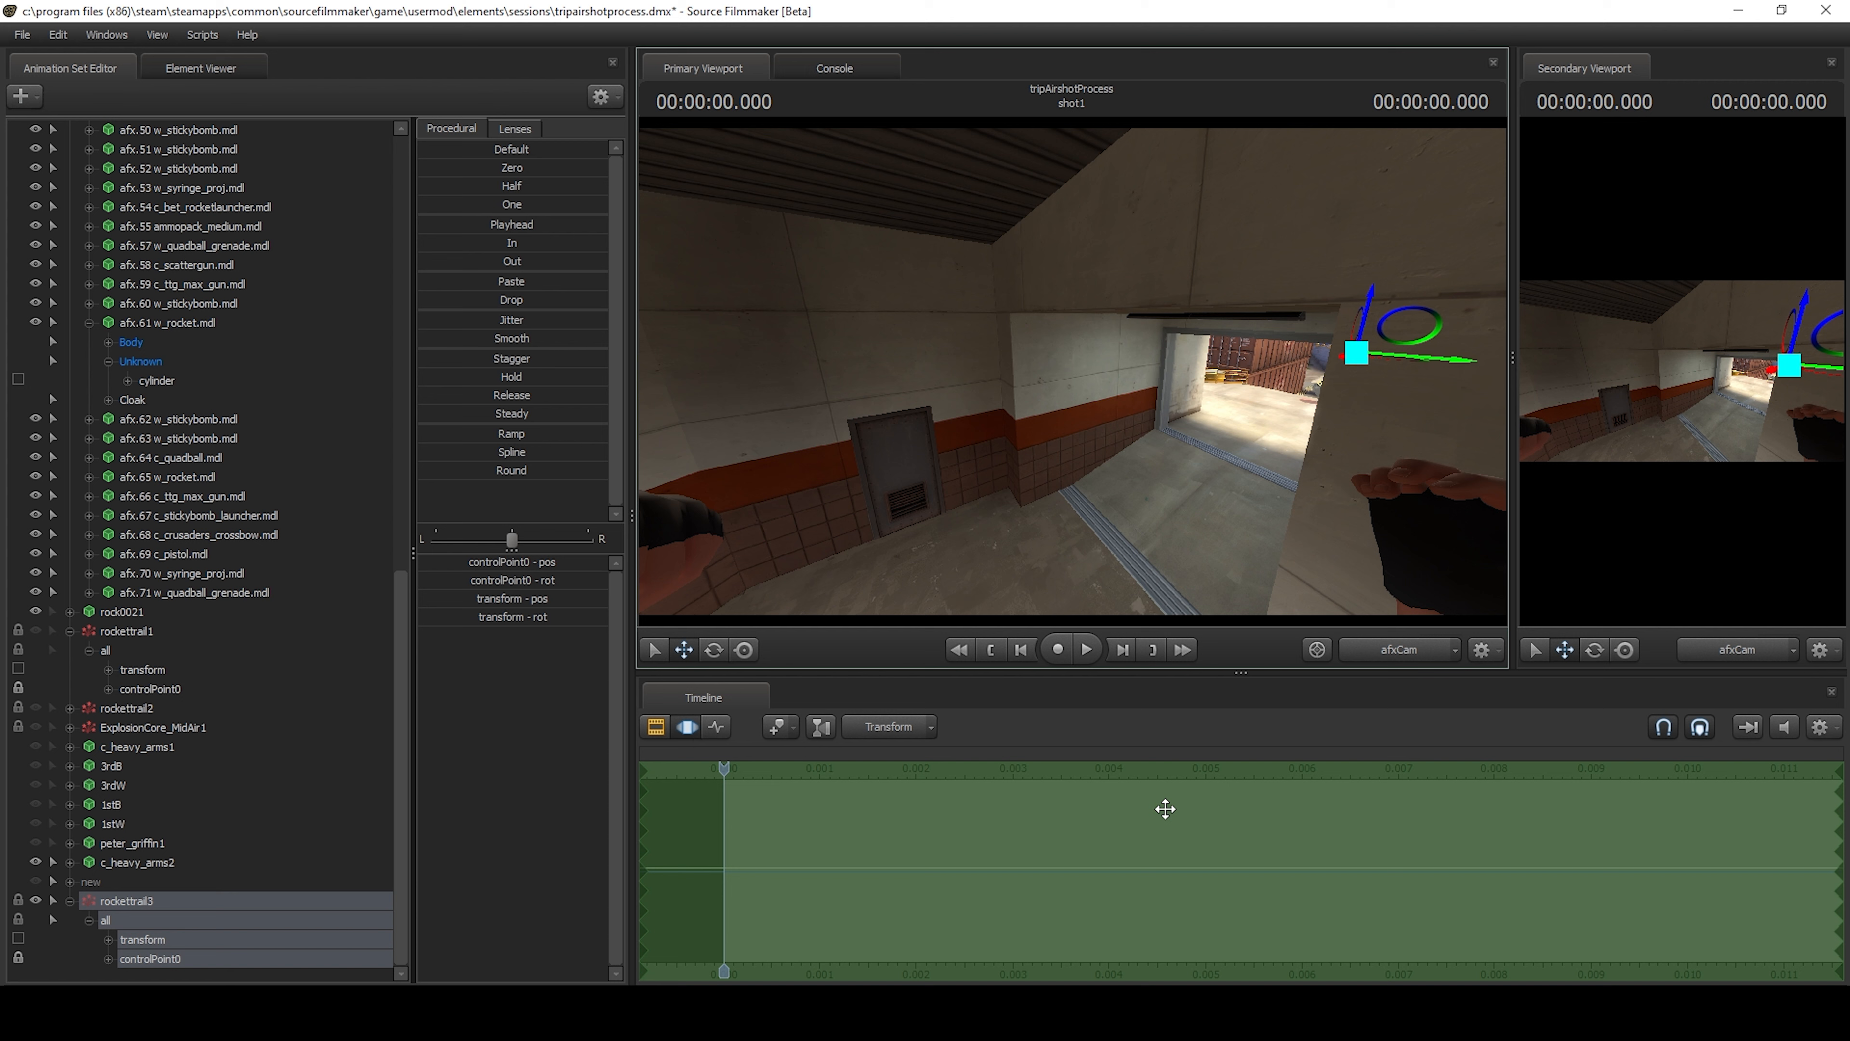
left_click(1134, 829)
key("f")
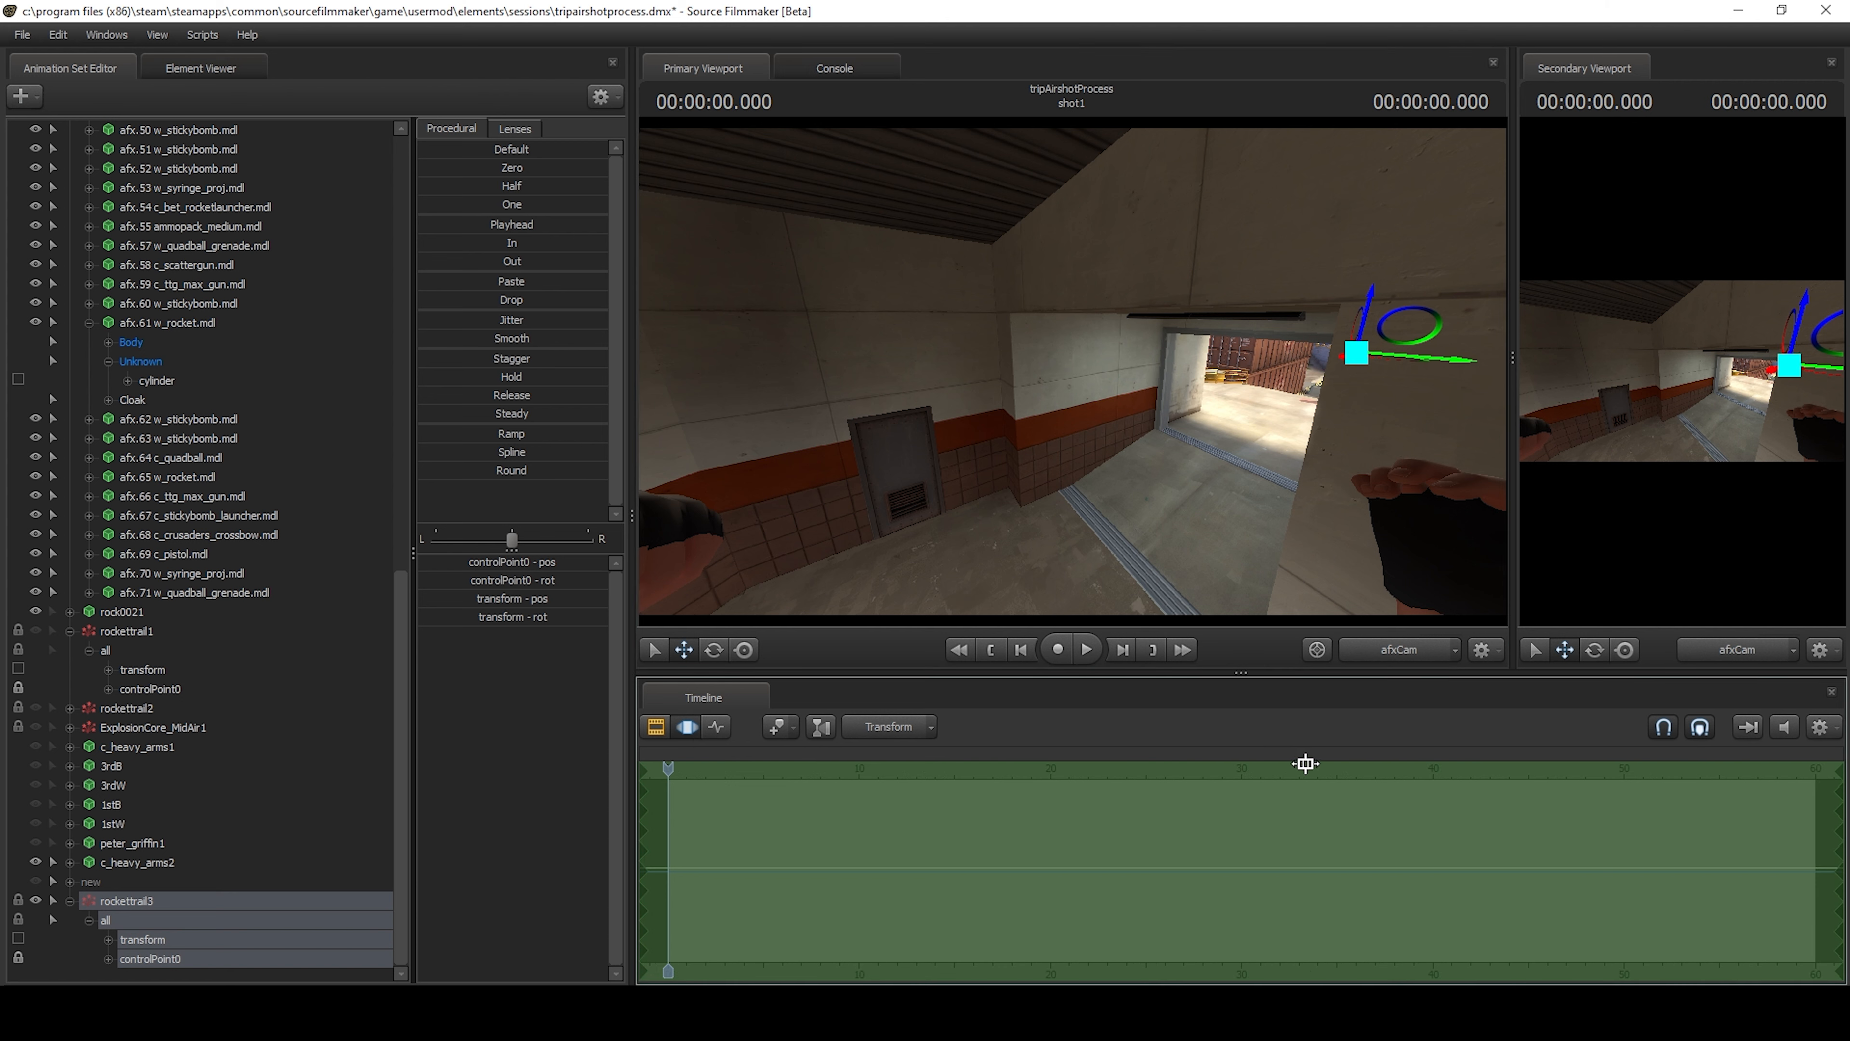
scroll(890, 882, "up", 2)
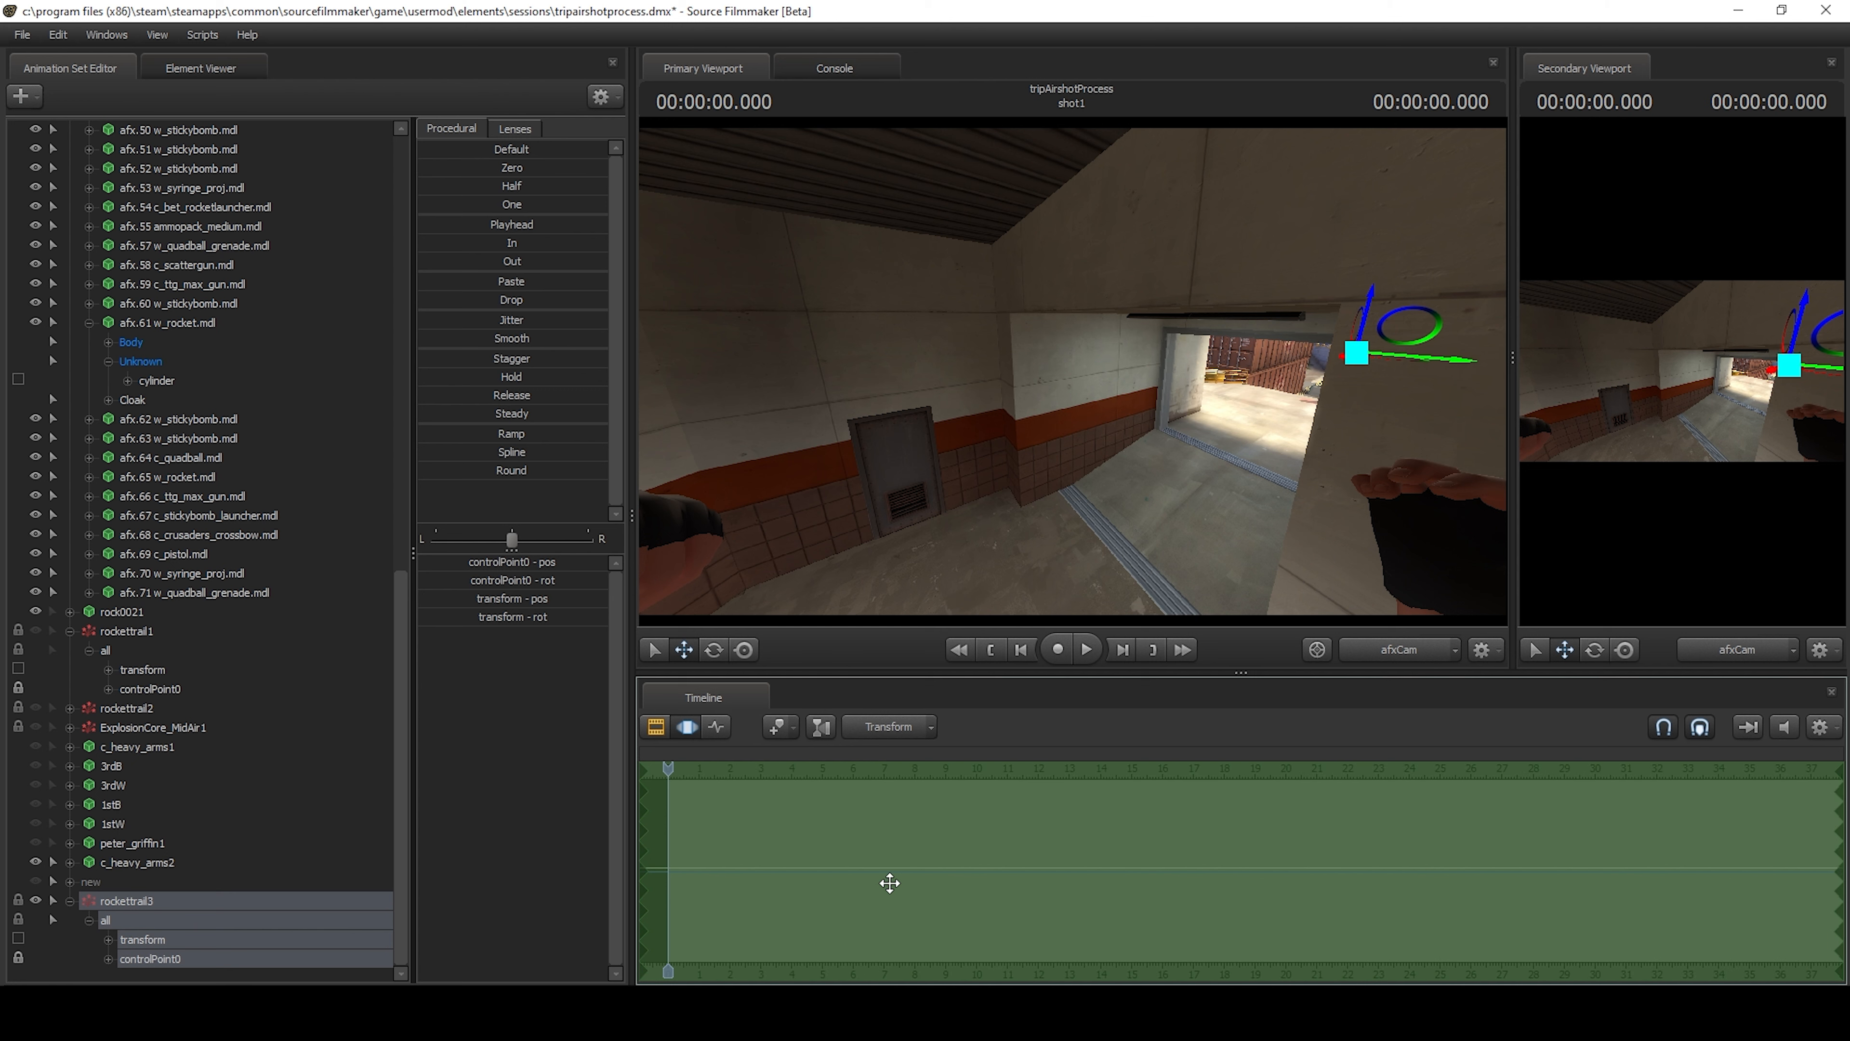
key("f")
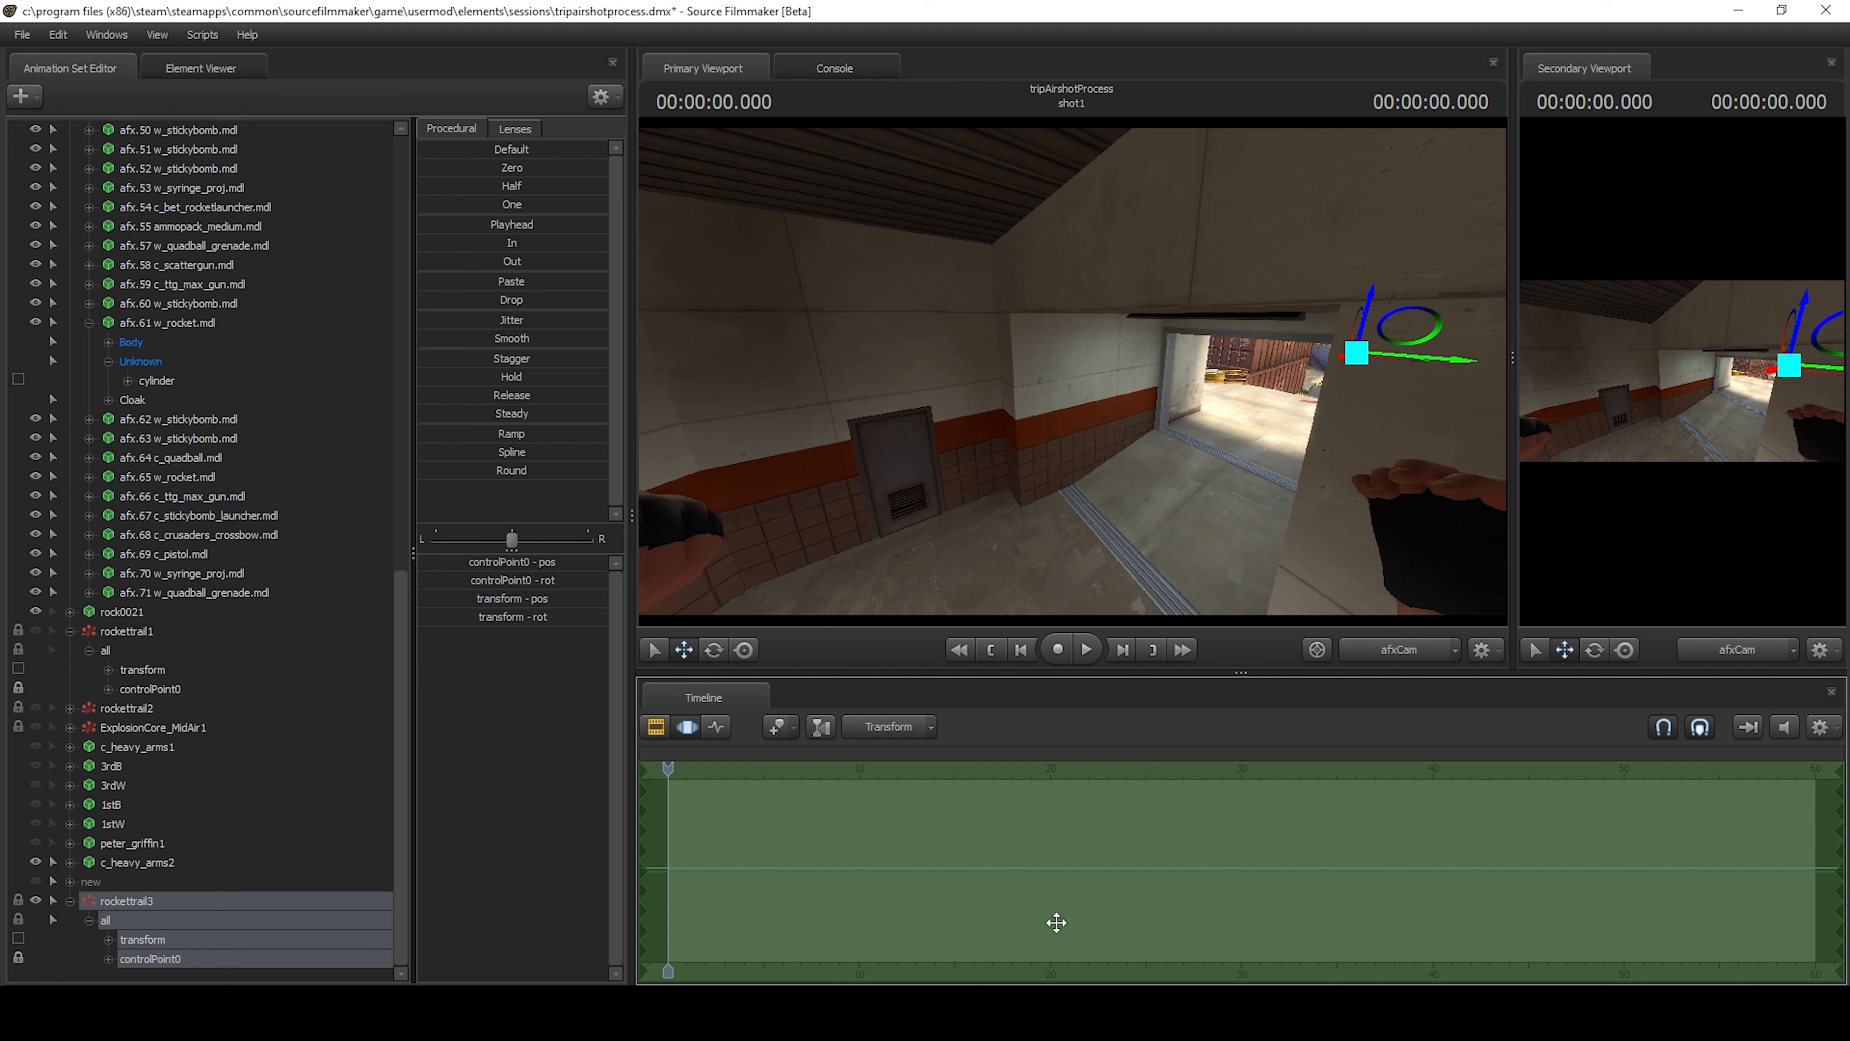
scroll(1031, 930, "up", 2)
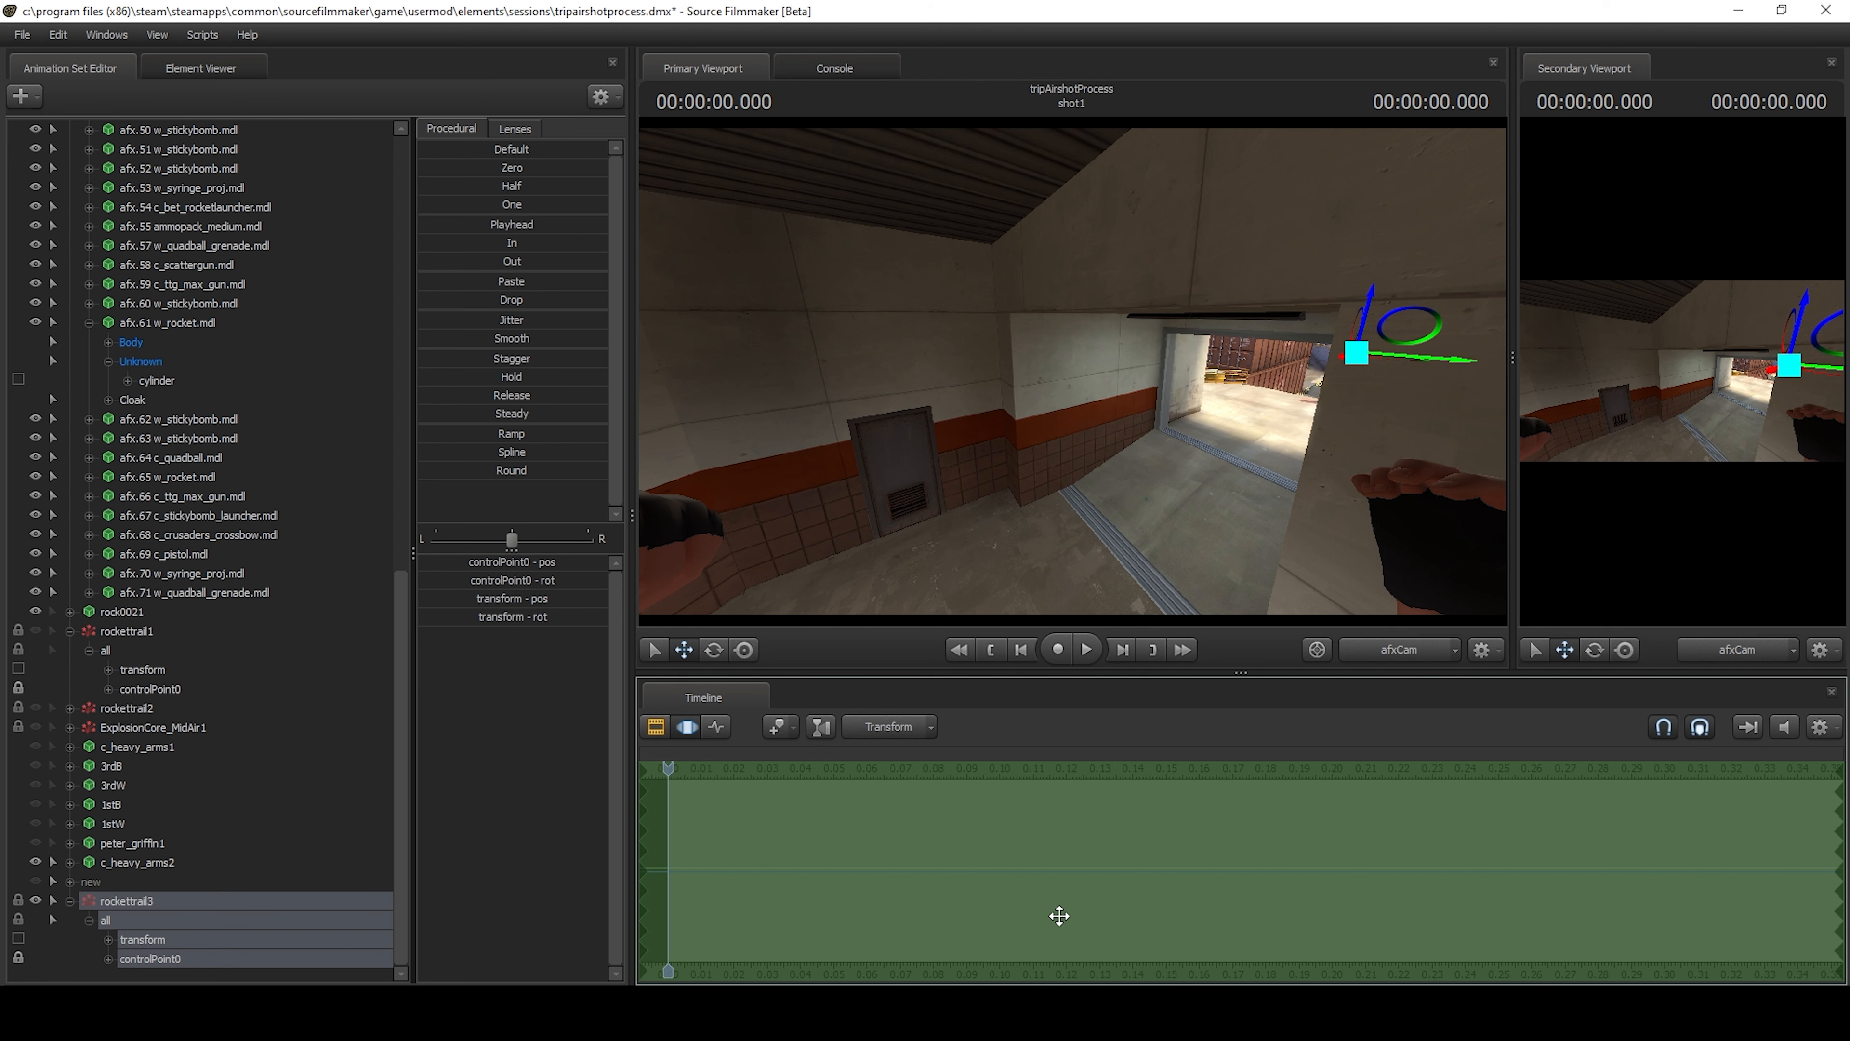
scroll(980, 764, "up", 1)
left_click(1087, 650)
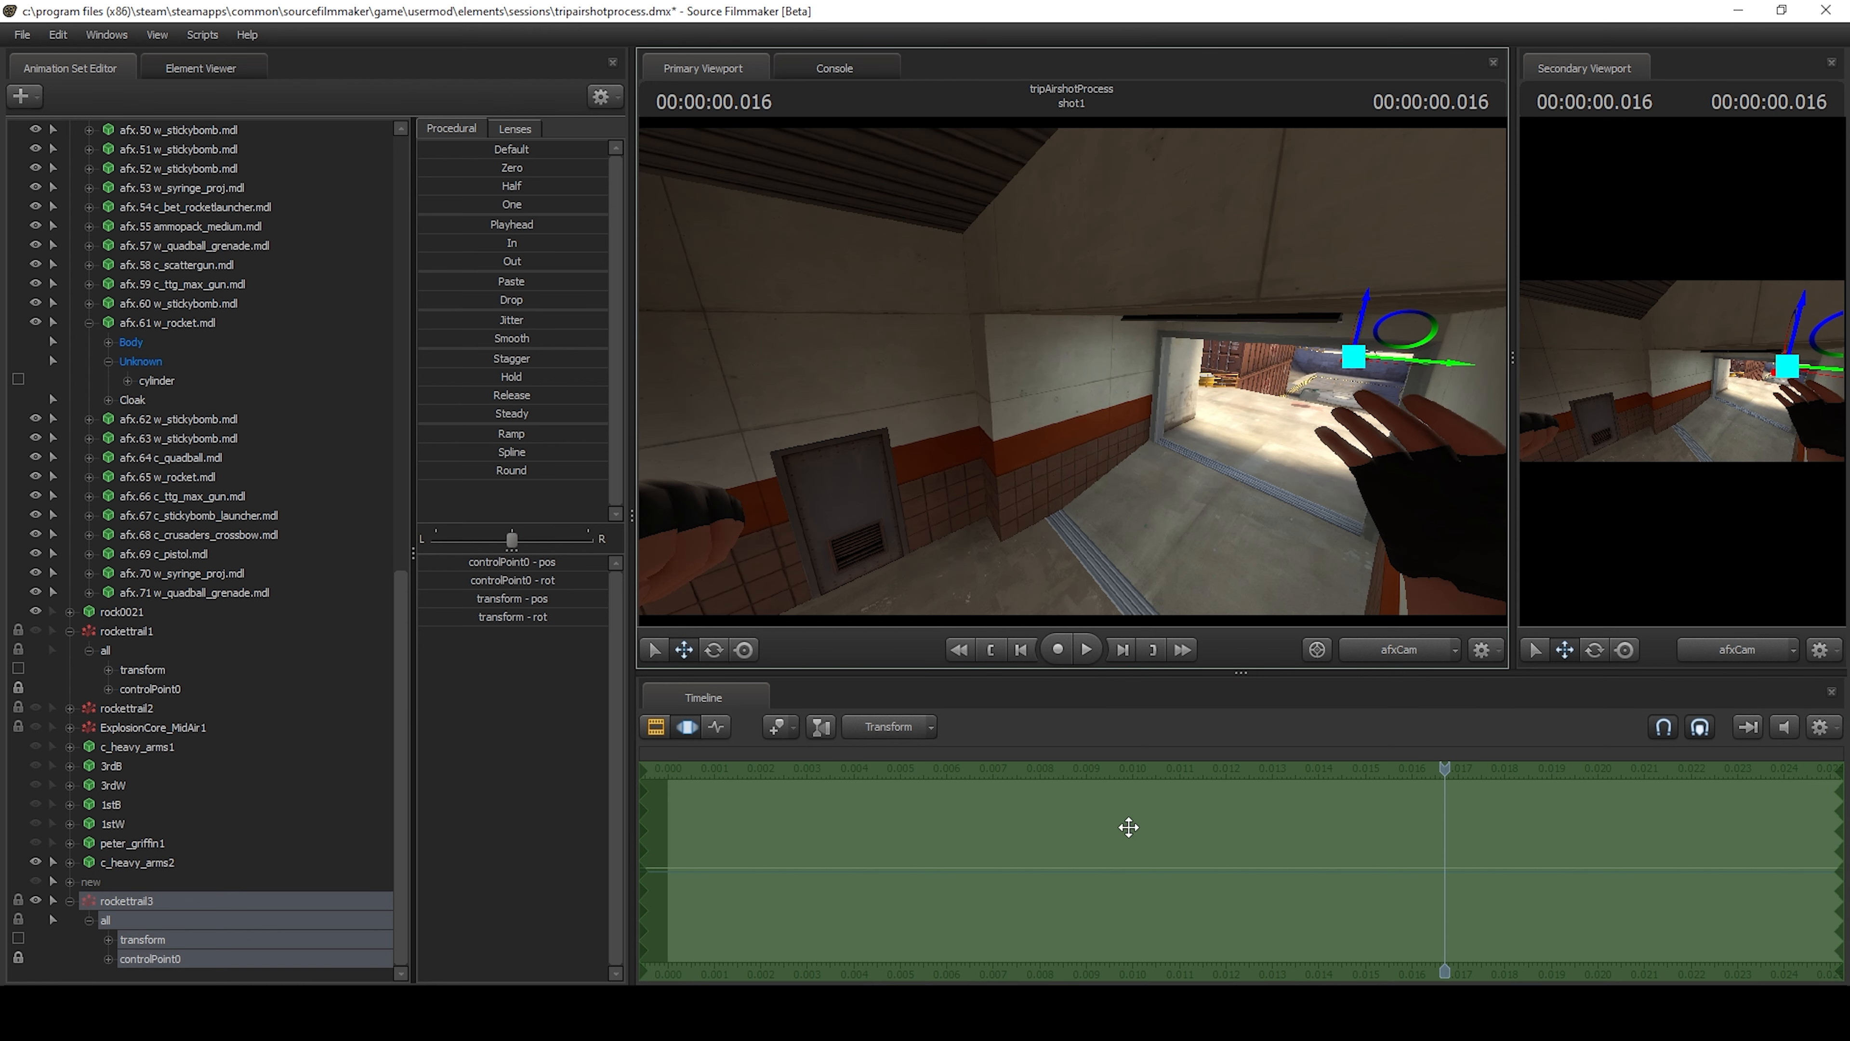
key("c")
key("a")
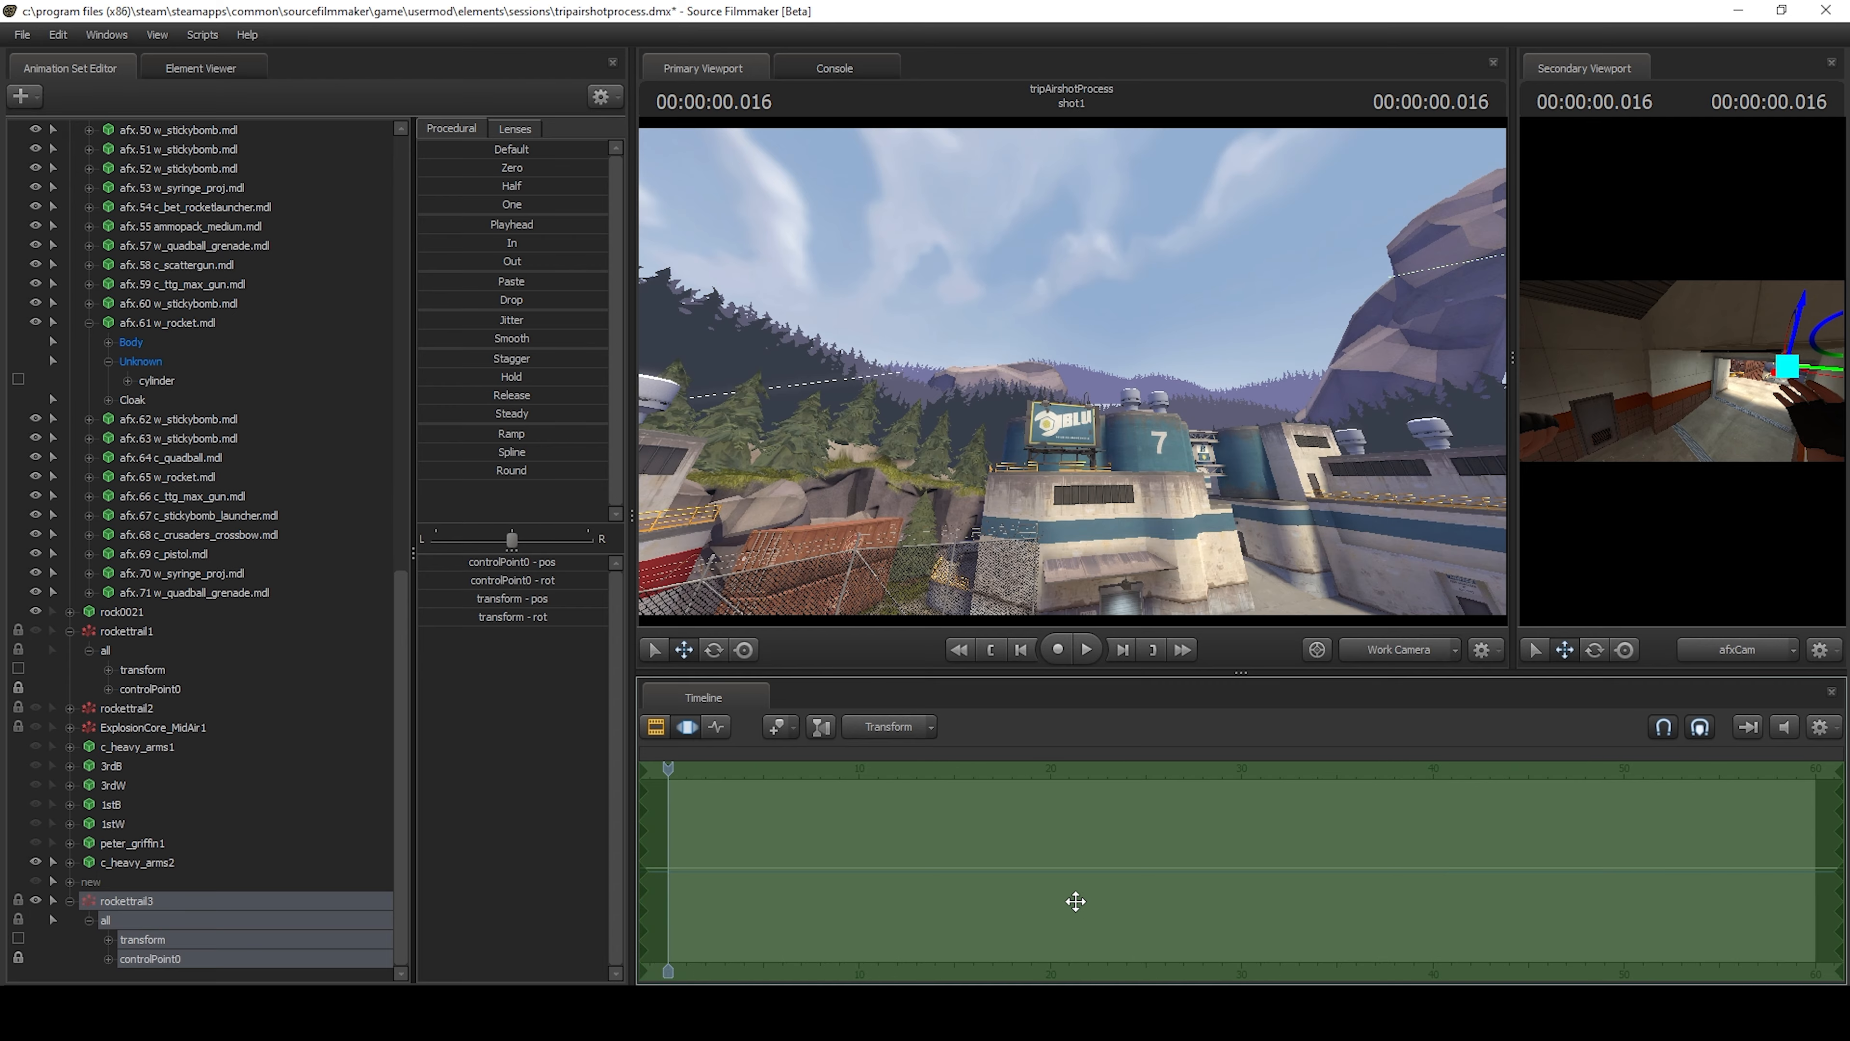
key("f")
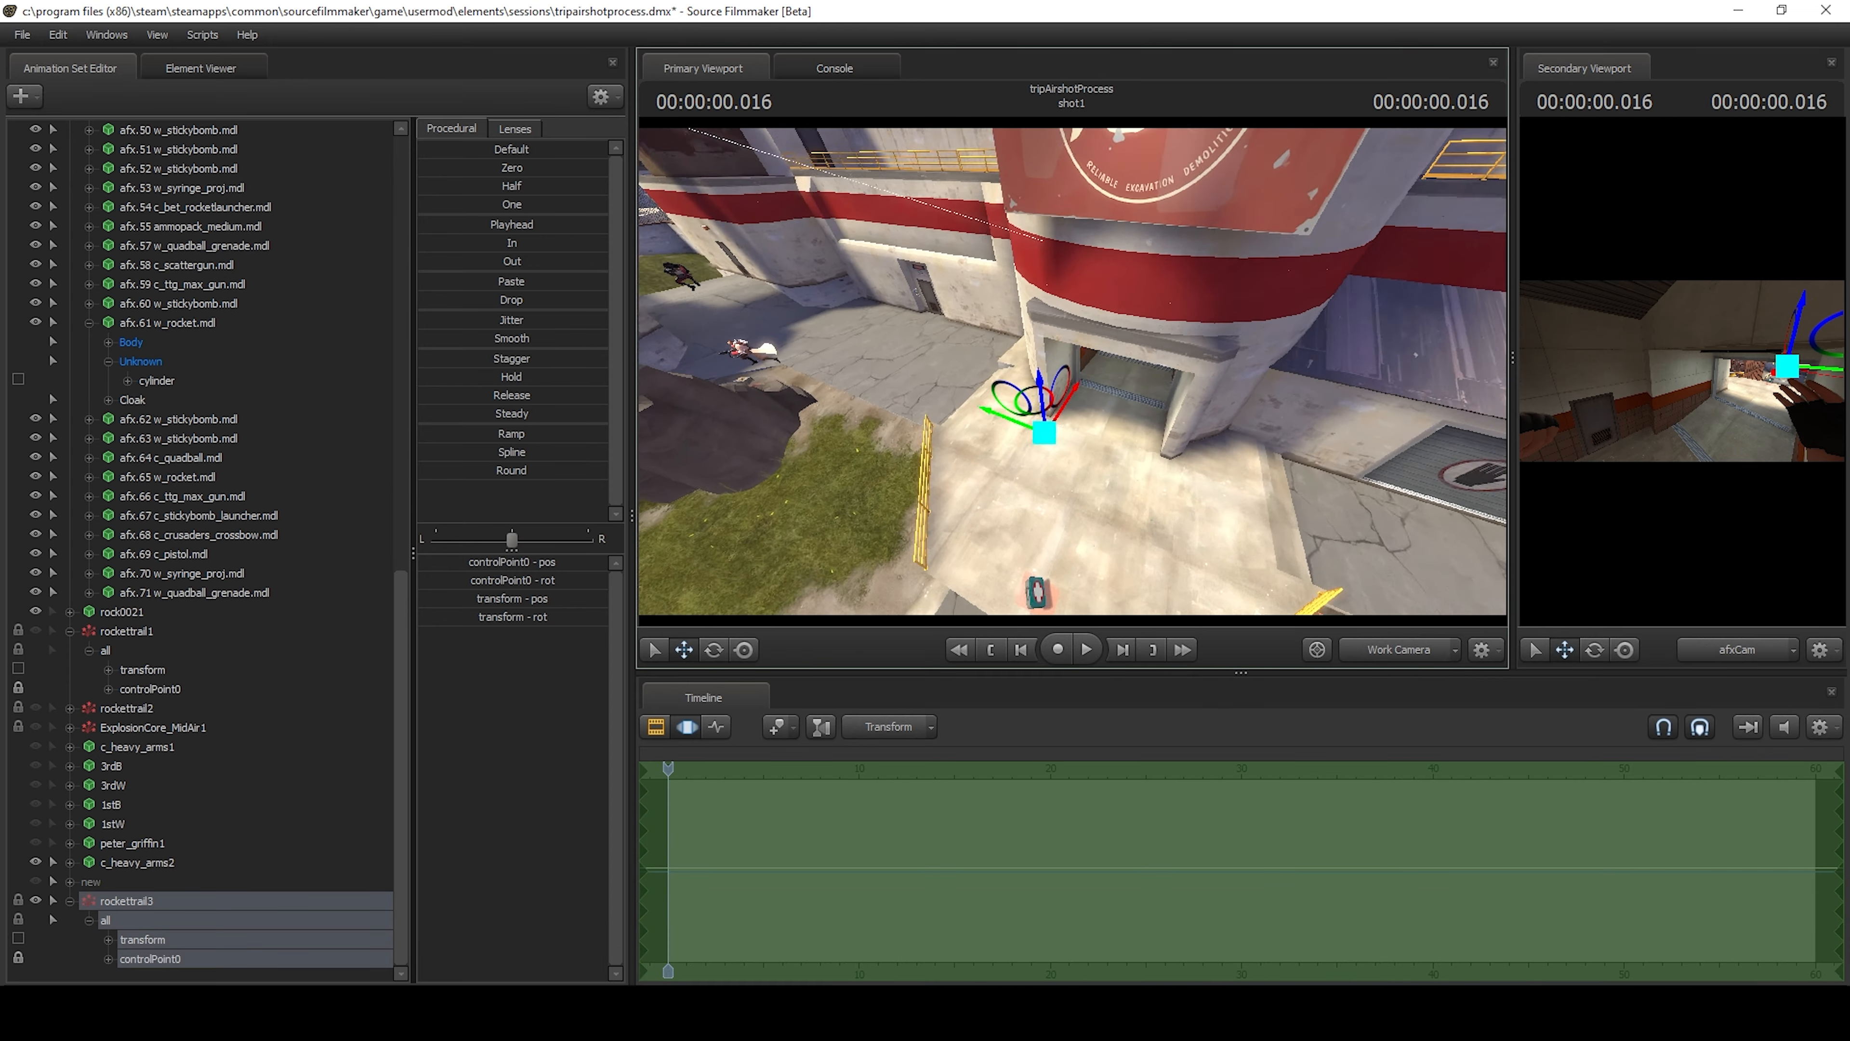
key("c")
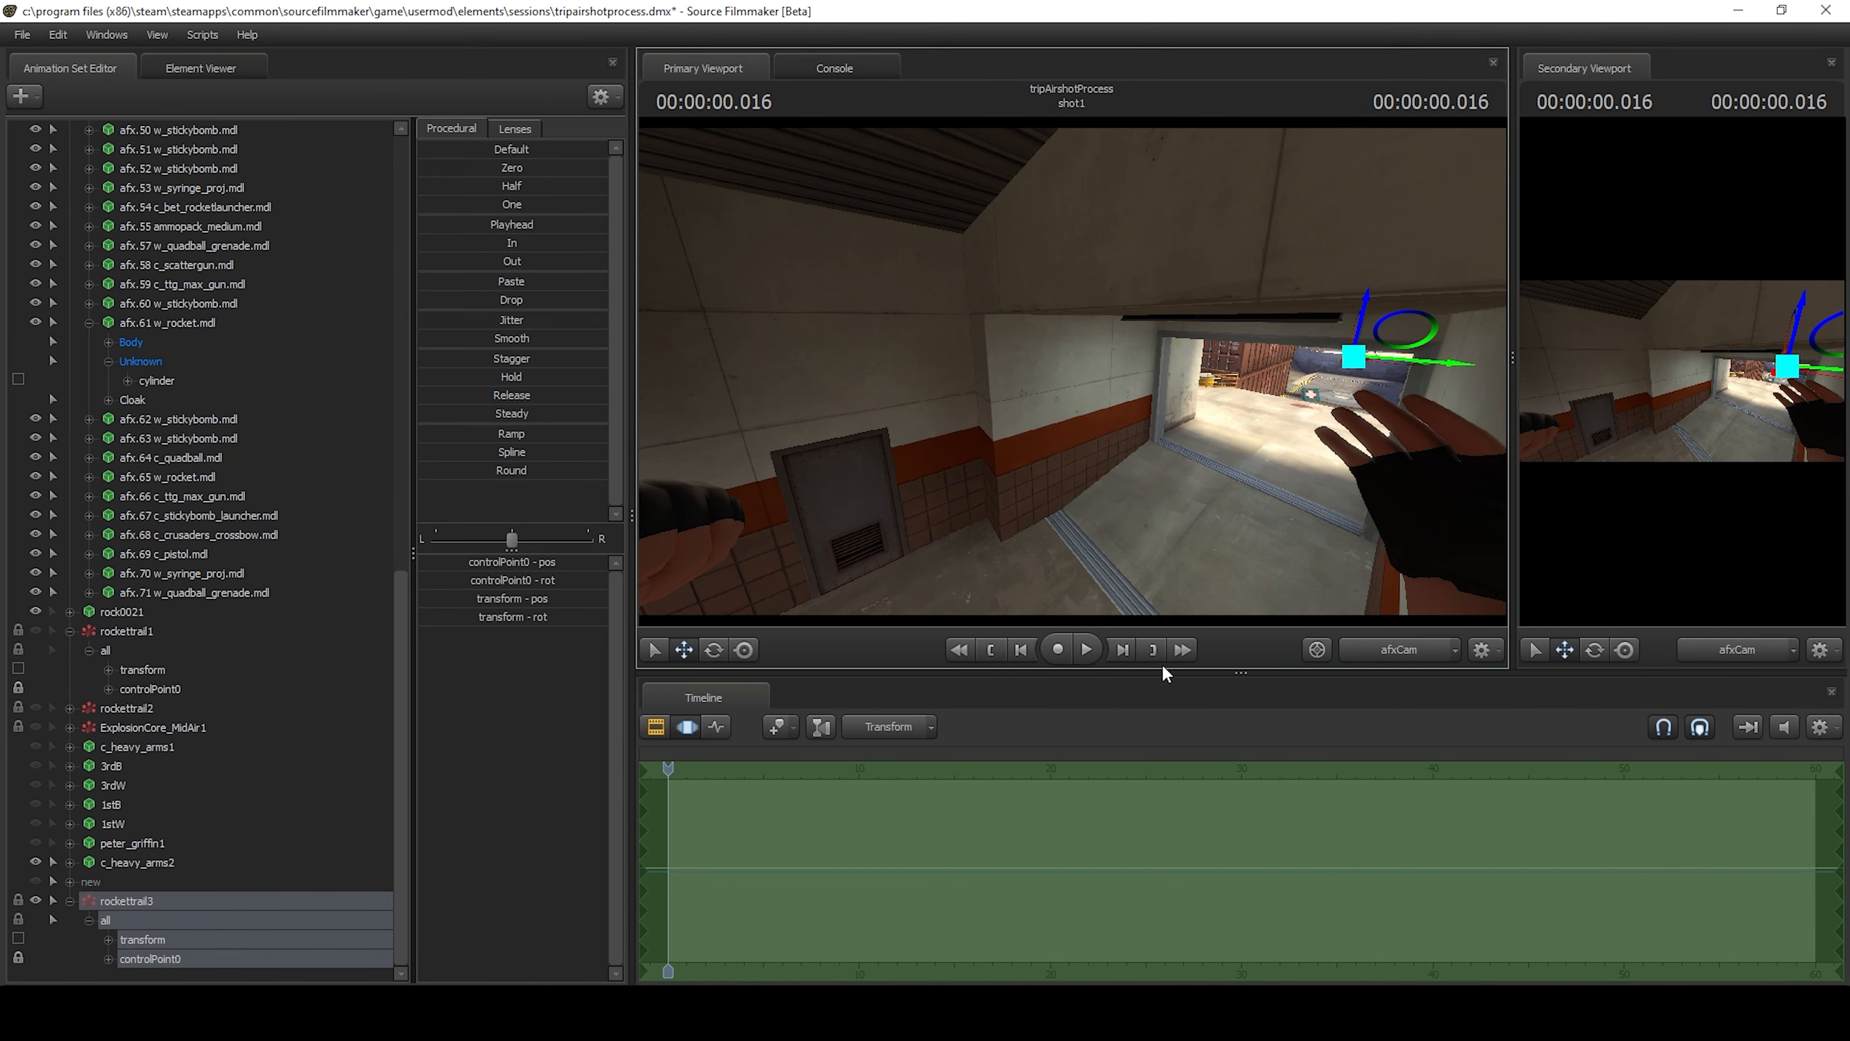
Play the shot from its start through afsCam to 3.266 s, and continue in the work camera to 3.983 s.
left_click(1087, 648)
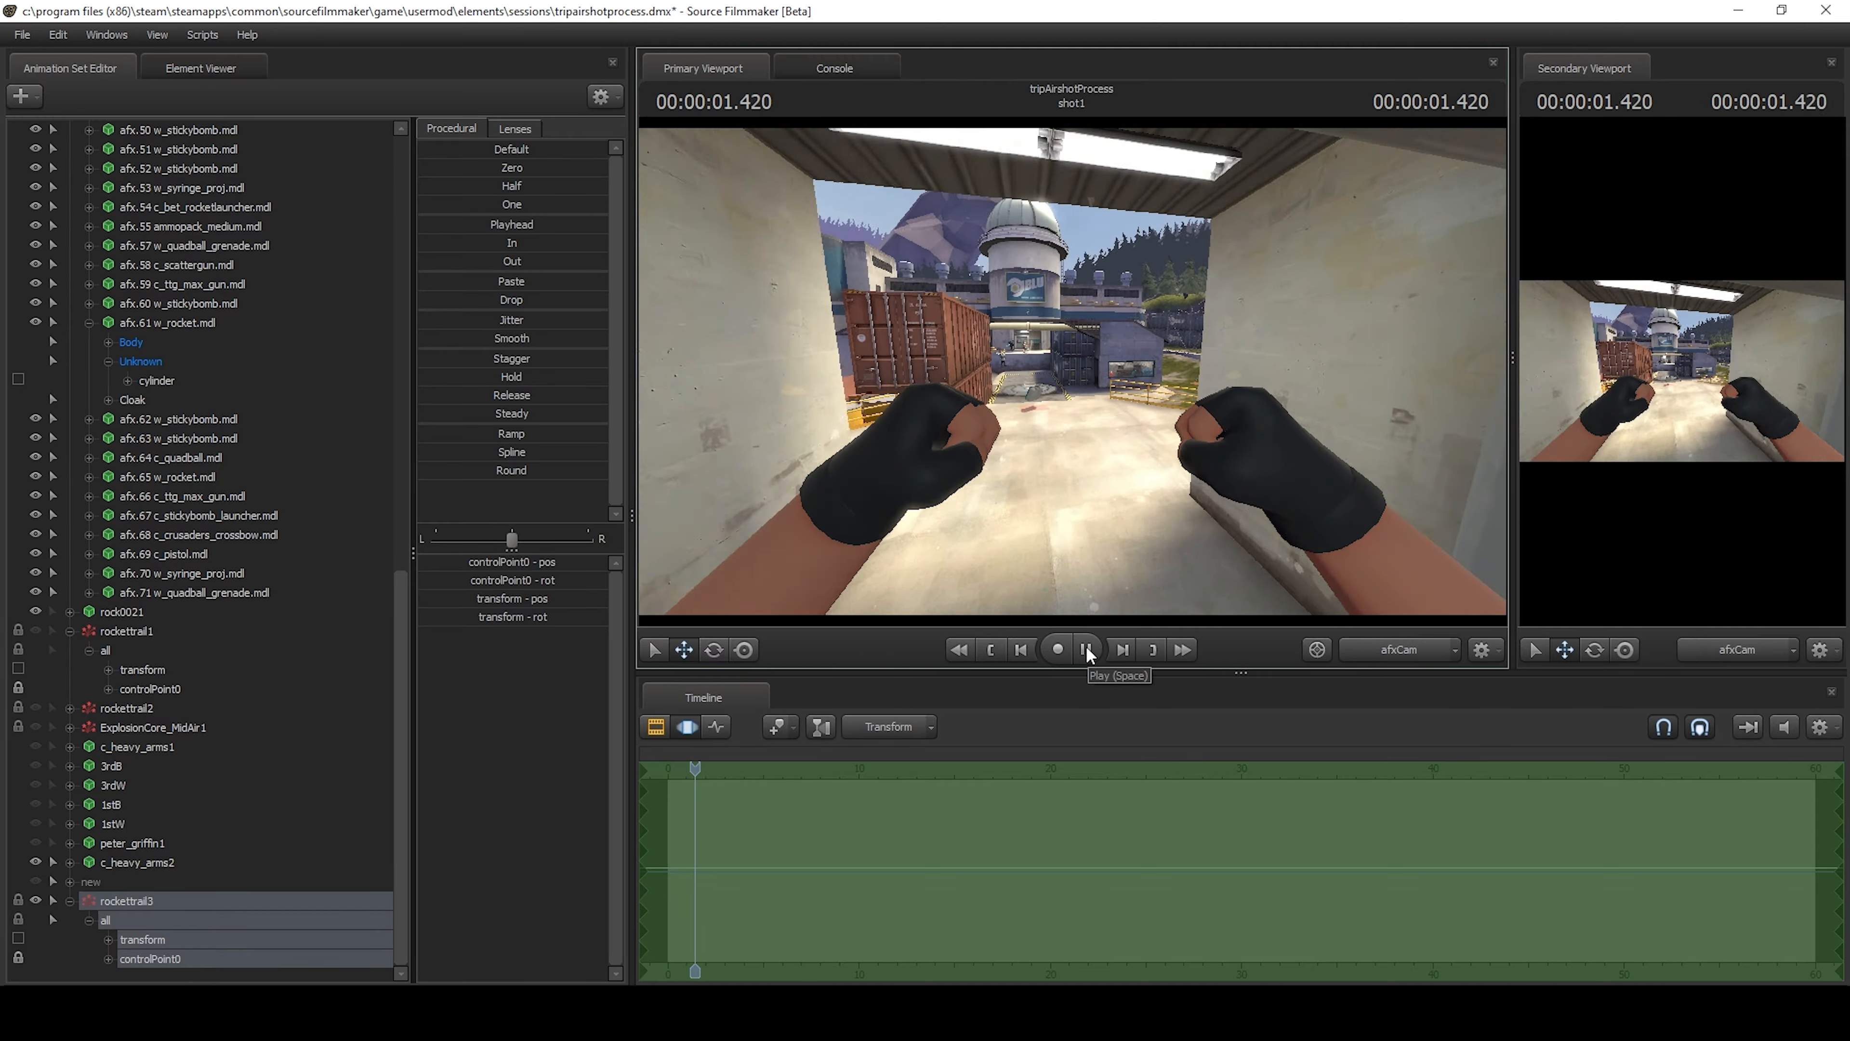
left_click(1087, 649)
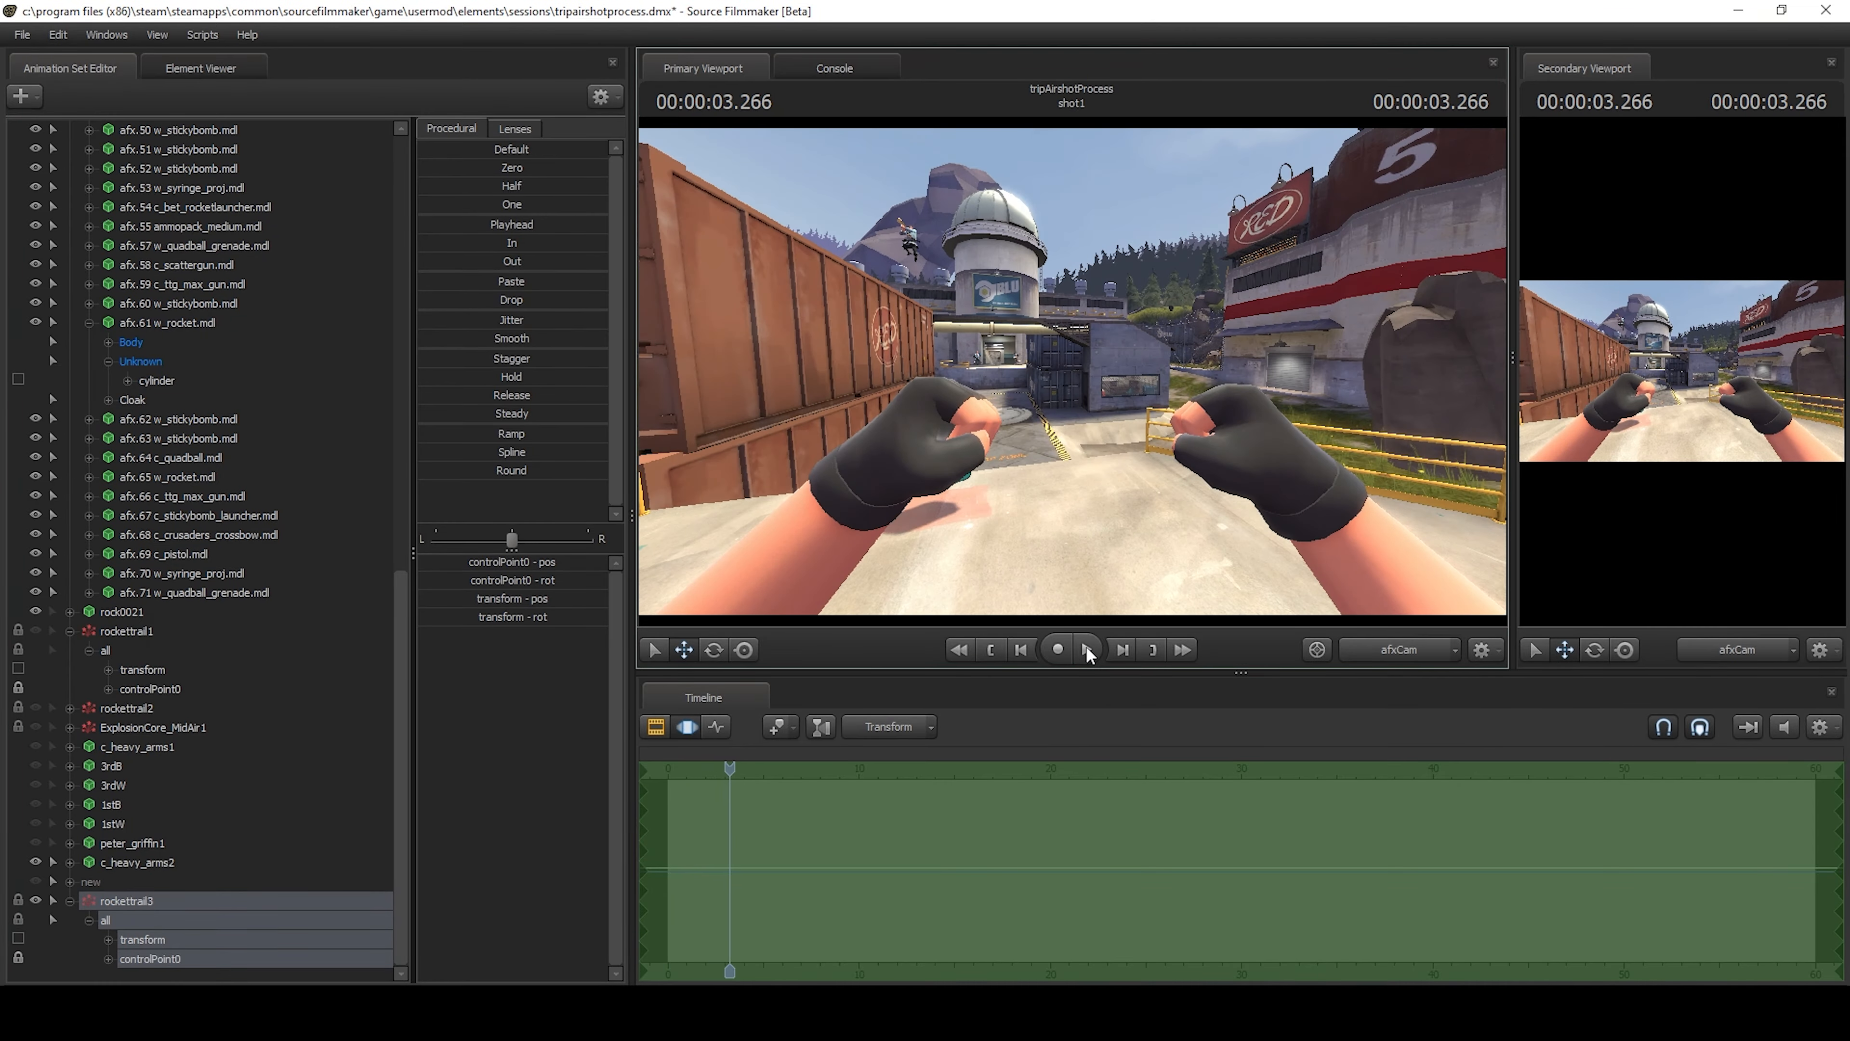
key("c")
left_click_drag(1070, 371, 983, 377)
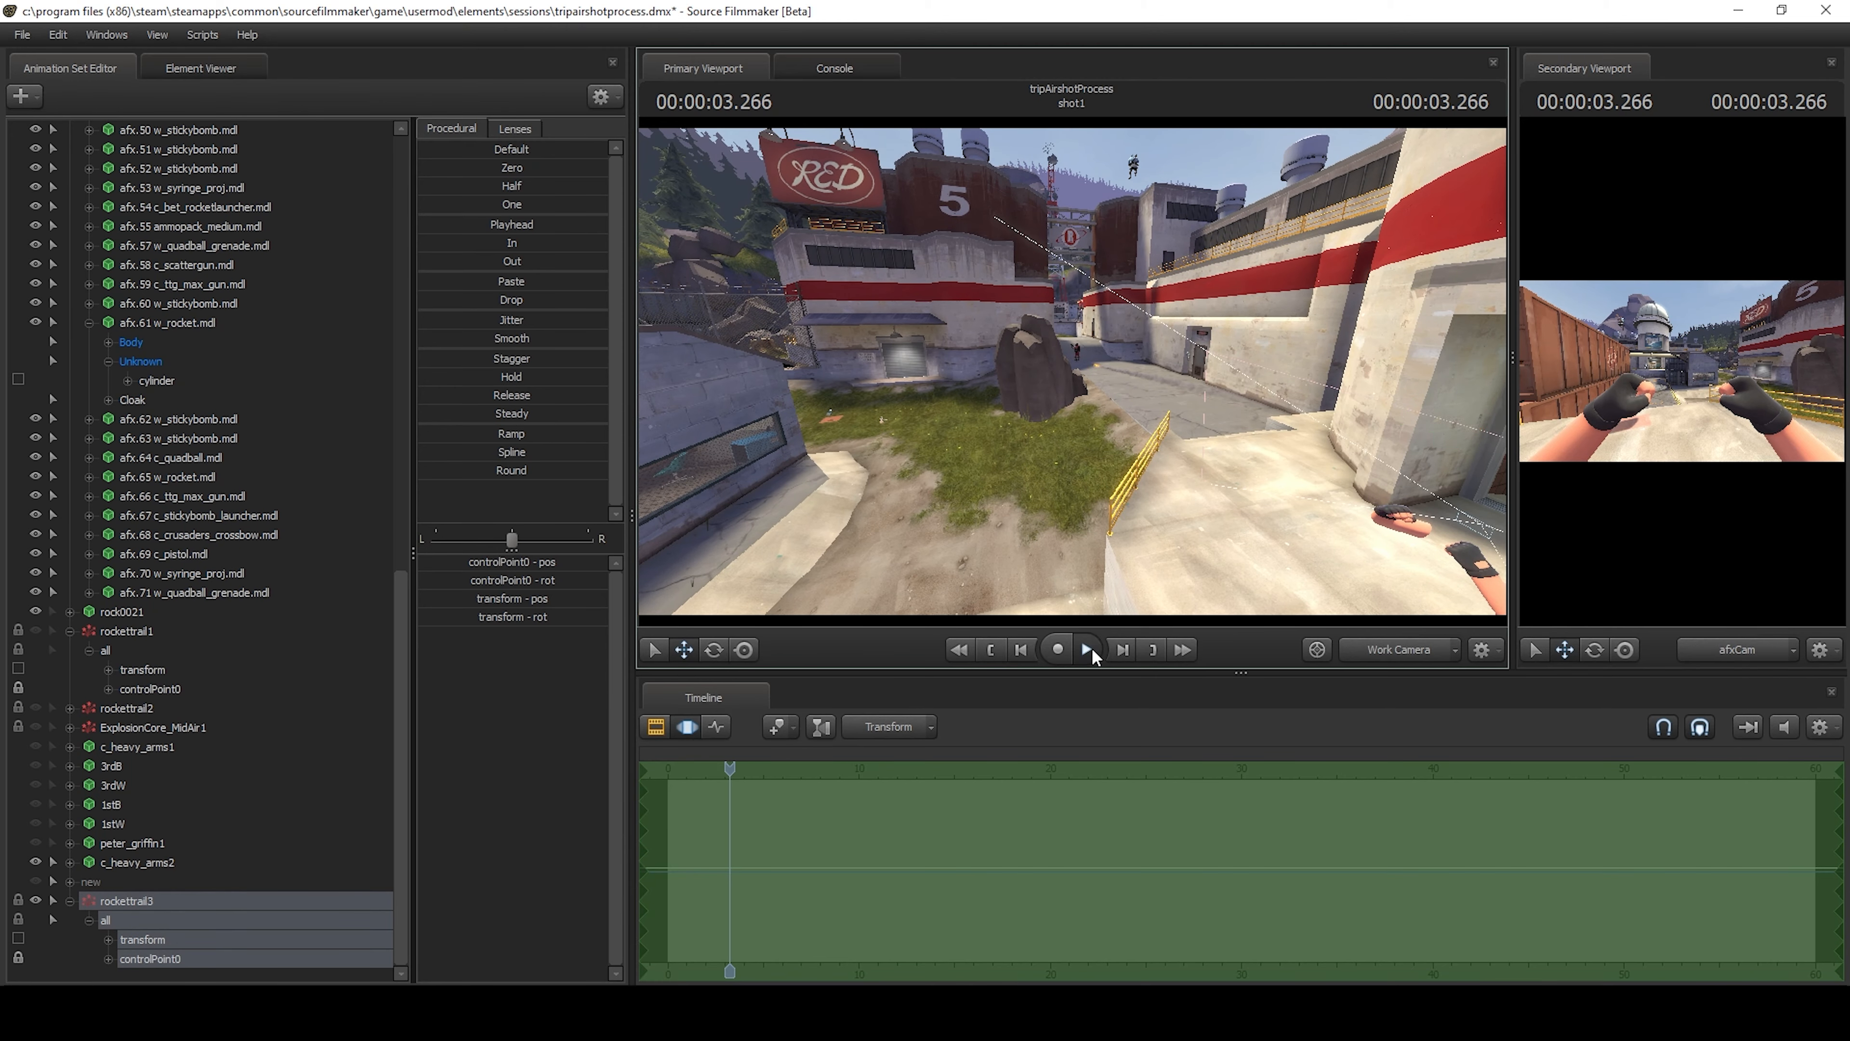
left_click(1087, 648)
left_click(1088, 650)
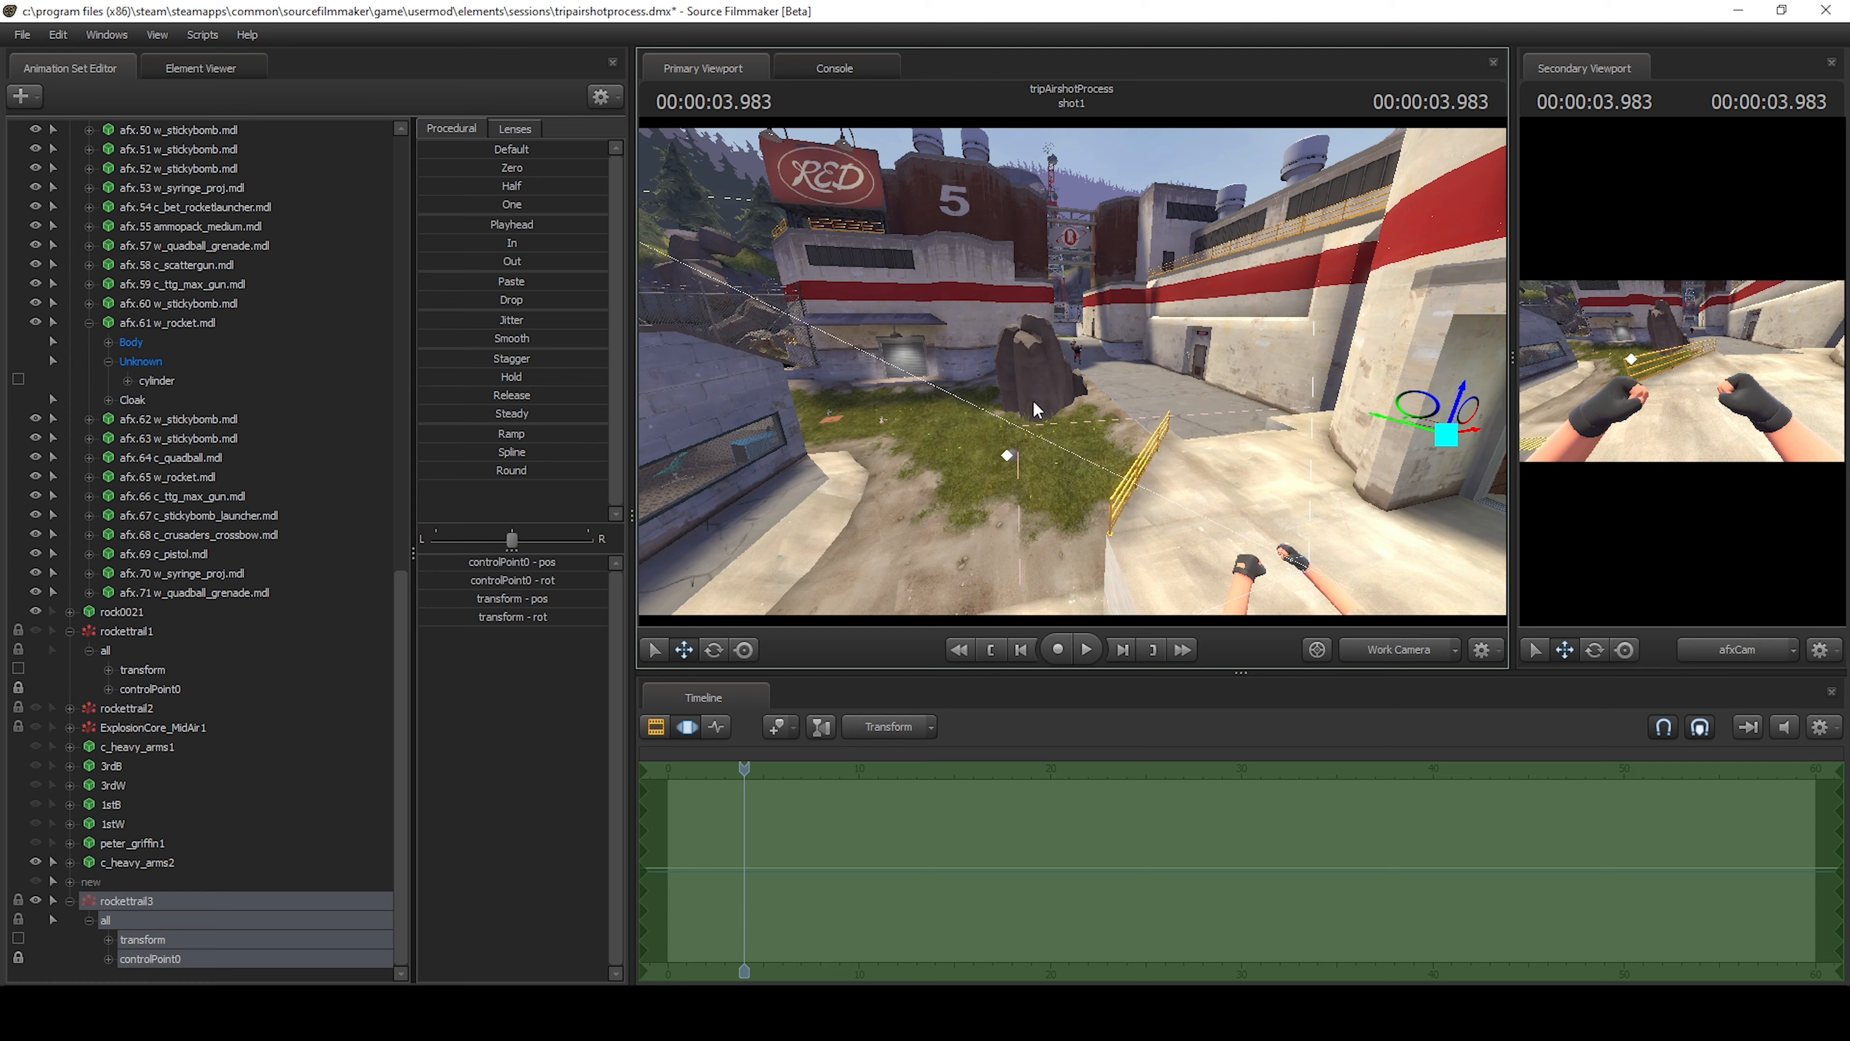
Scrub the timeline to 5.800 s and fly the work camera up to the airborne Soldier.
key("w")
left_click_drag(1460, 420, 1486, 398)
left_click_drag(1072, 371, 1030, 373)
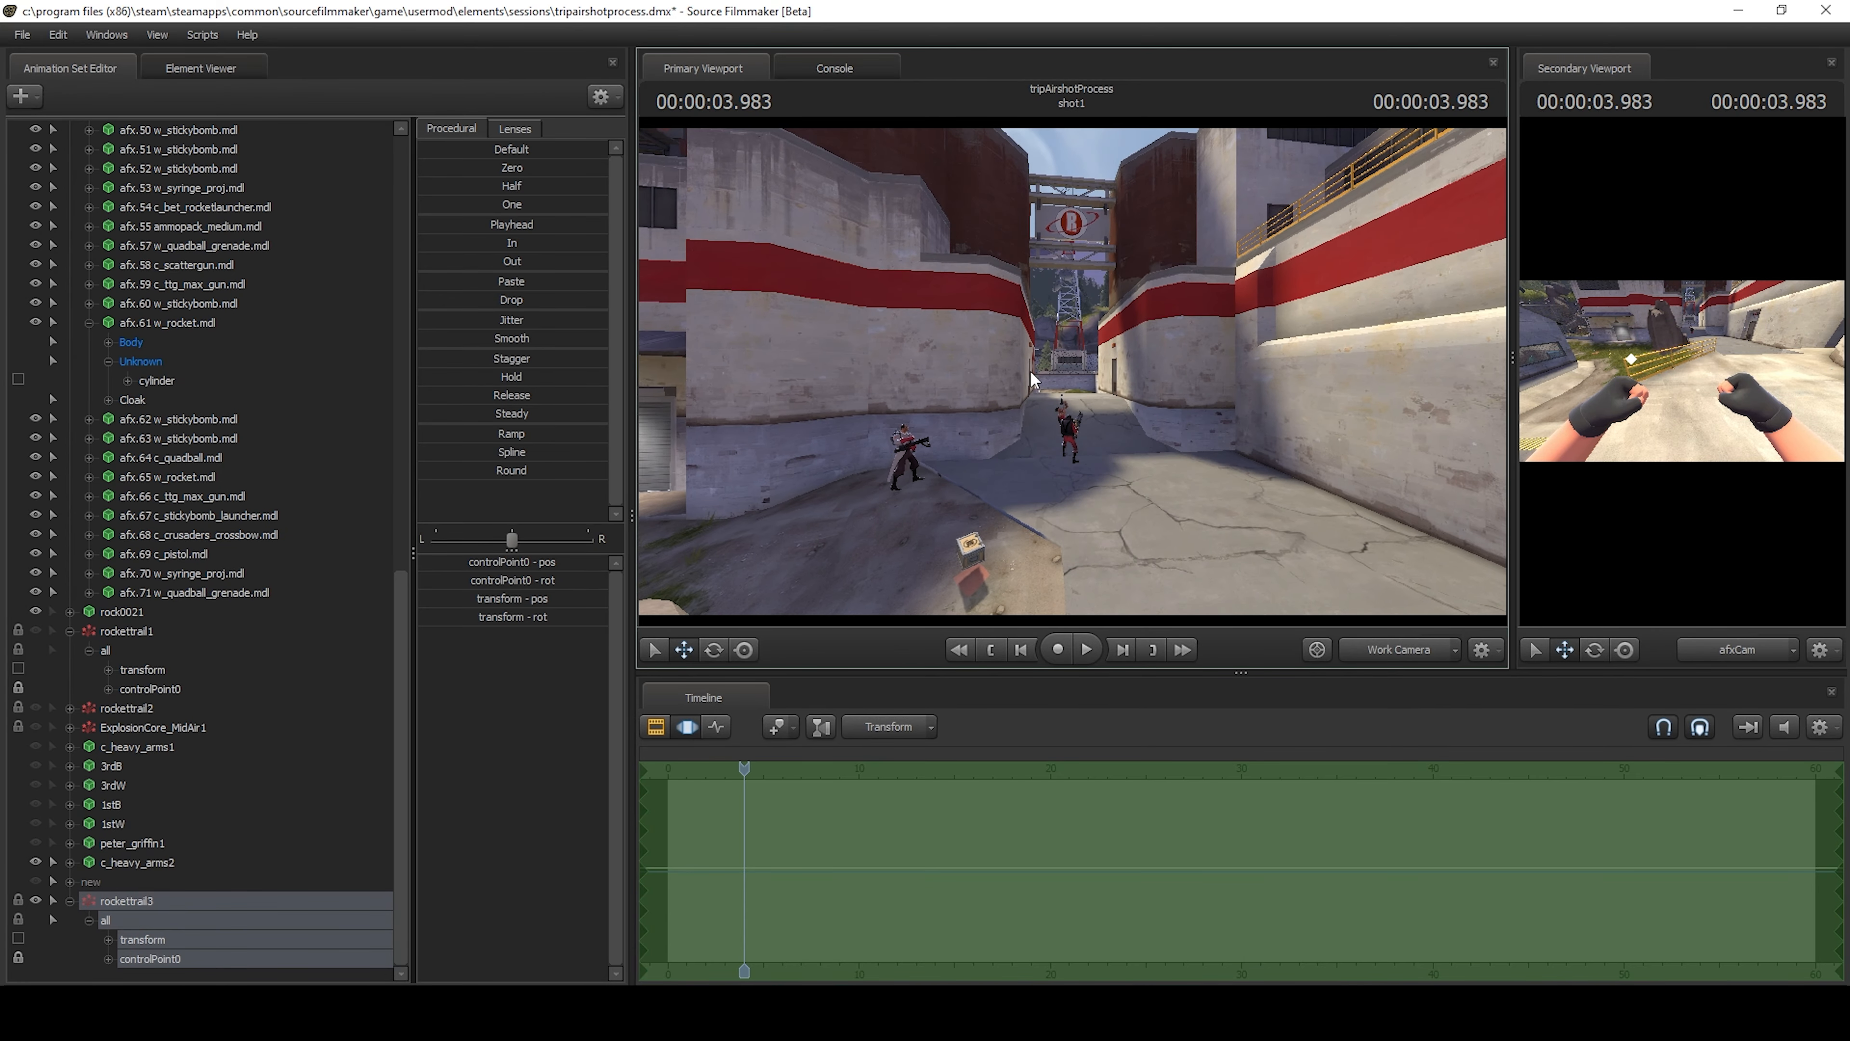
mouse_move(744, 764)
left_mouse_down()
mouse_move(800, 767)
mouse_move(778, 769)
left_mouse_up()
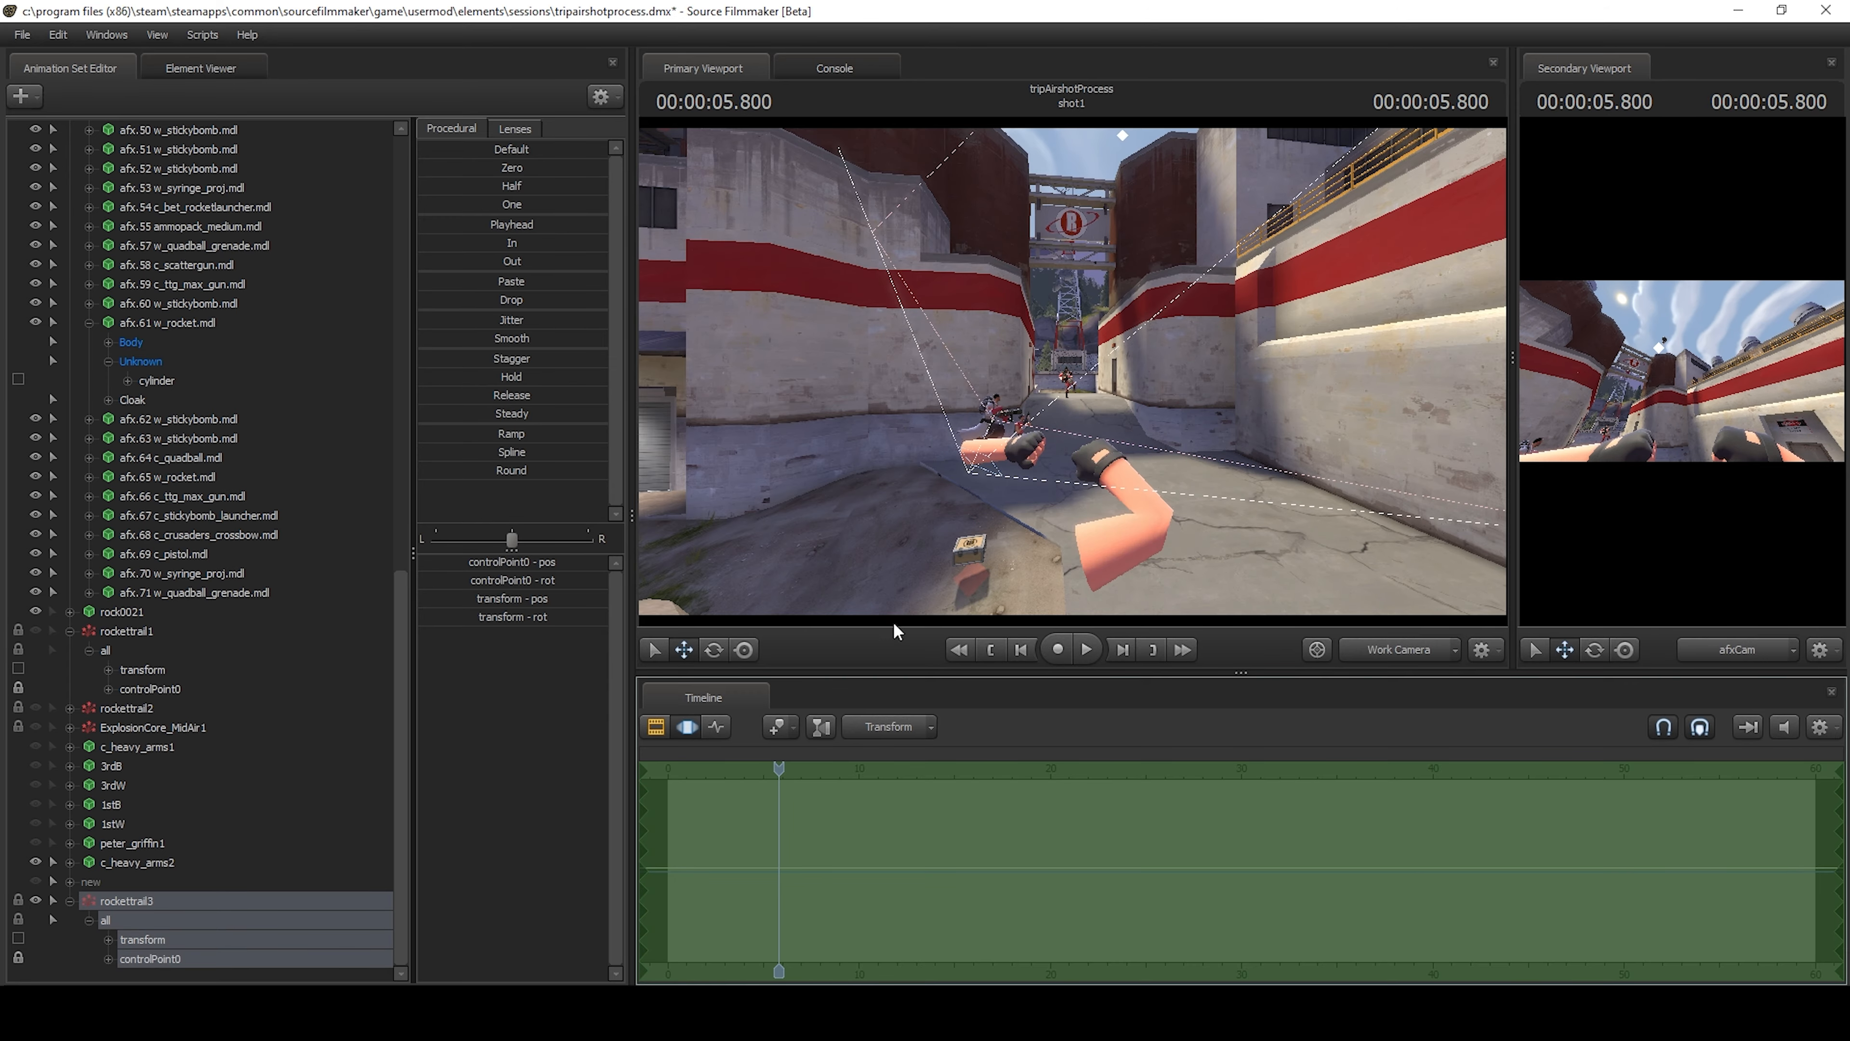
left_click_drag(1012, 474, 1267, 474)
key("w")
key("a")
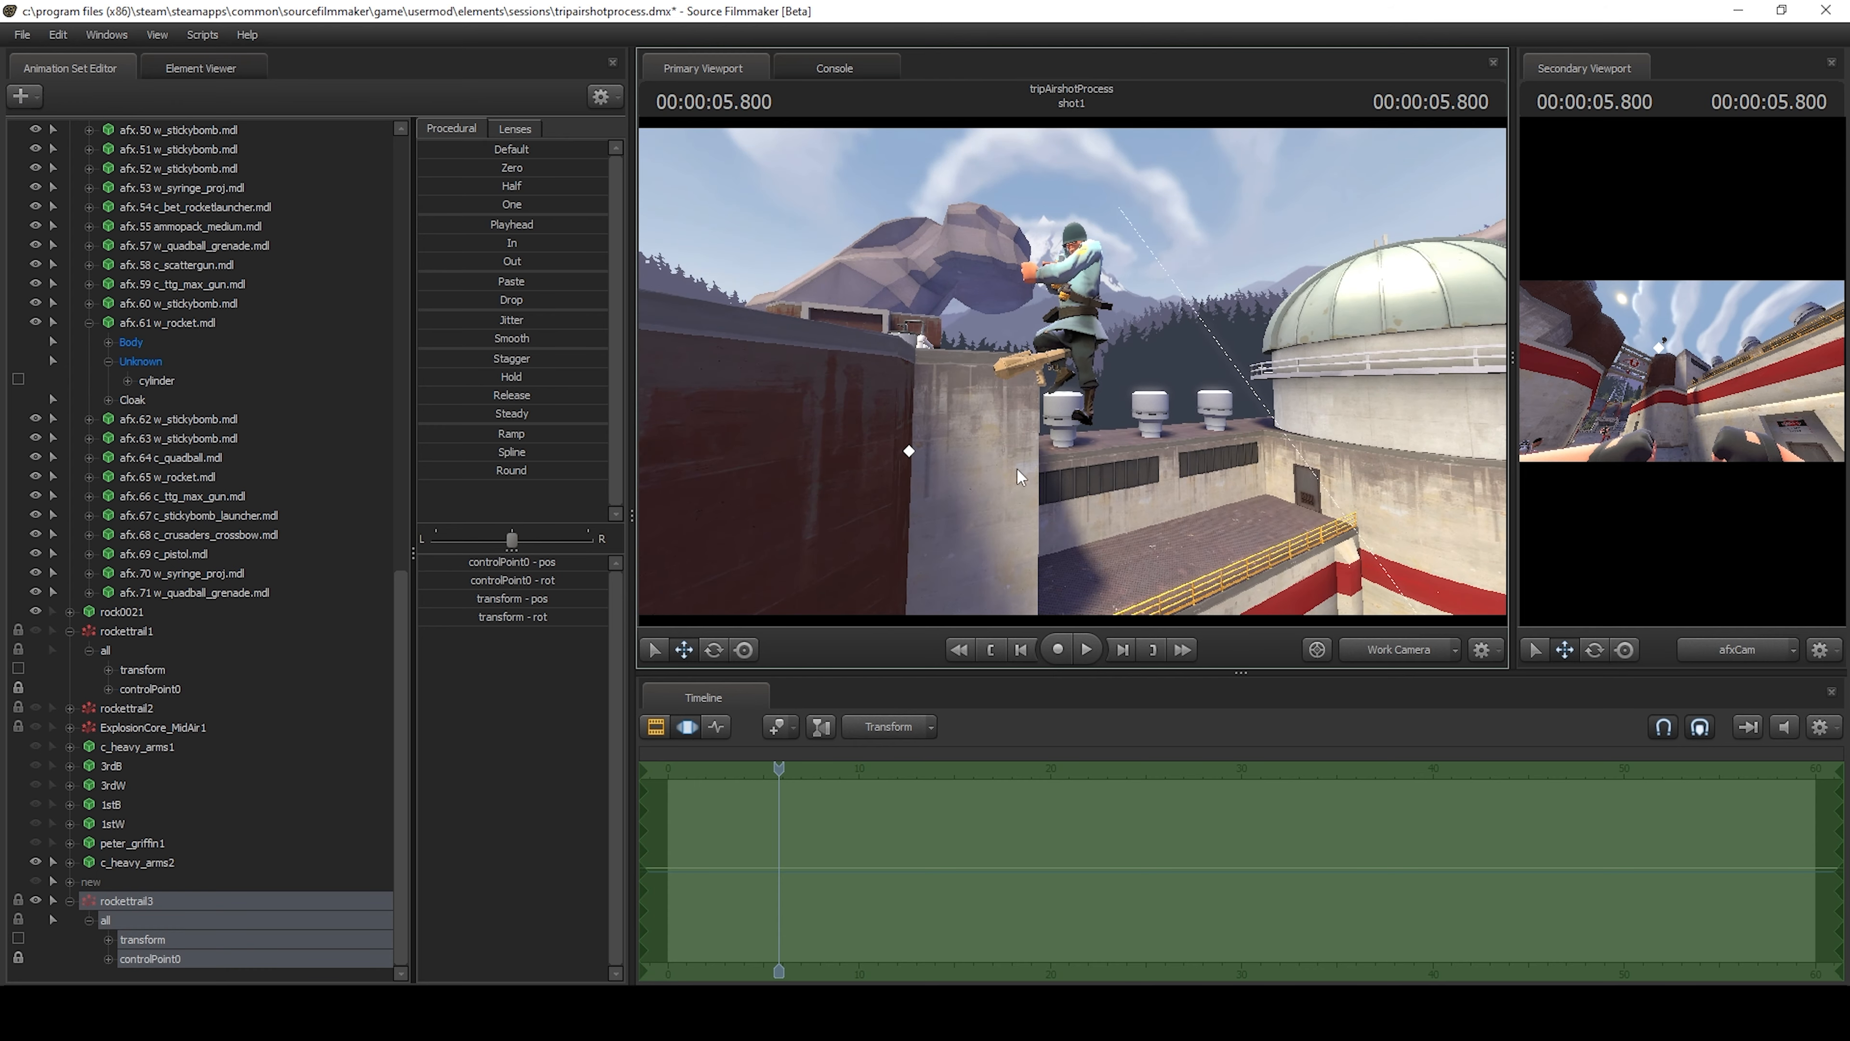
left_click_drag(1017, 469, 1020, 482)
Step back and forth through the frames around 5.750 s to examine the airborne Soldier at the moment of the airshot.
key("Right")
key("Right")
key("Right")
key("Left")
key("Left")
key("Left")
key("Left")
key("Left")
key("Left")
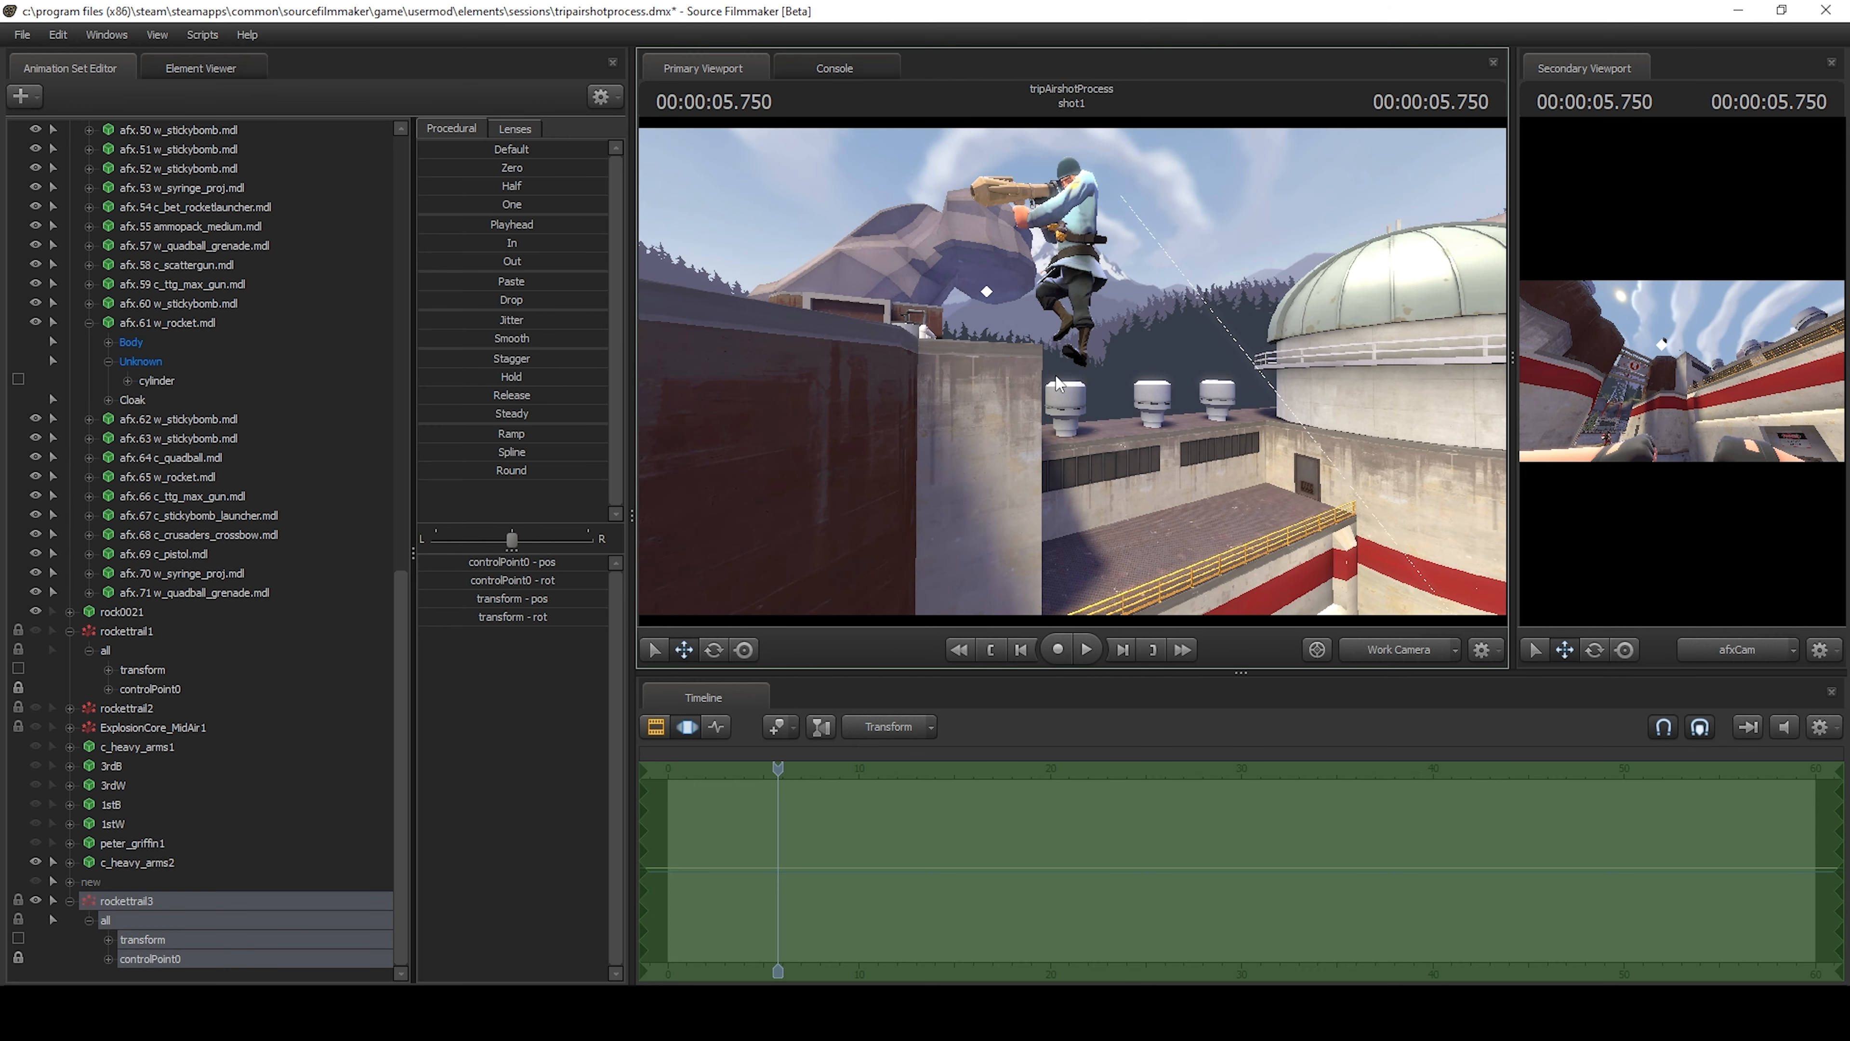
key("Left")
key("Right")
key("Right")
key("Left")
mouse_move(1037, 381)
left_mouse_down()
mouse_move(1122, 481)
mouse_move(1140, 470)
mouse_move(1093, 459)
mouse_move(1071, 370)
left_mouse_up()
key("Left")
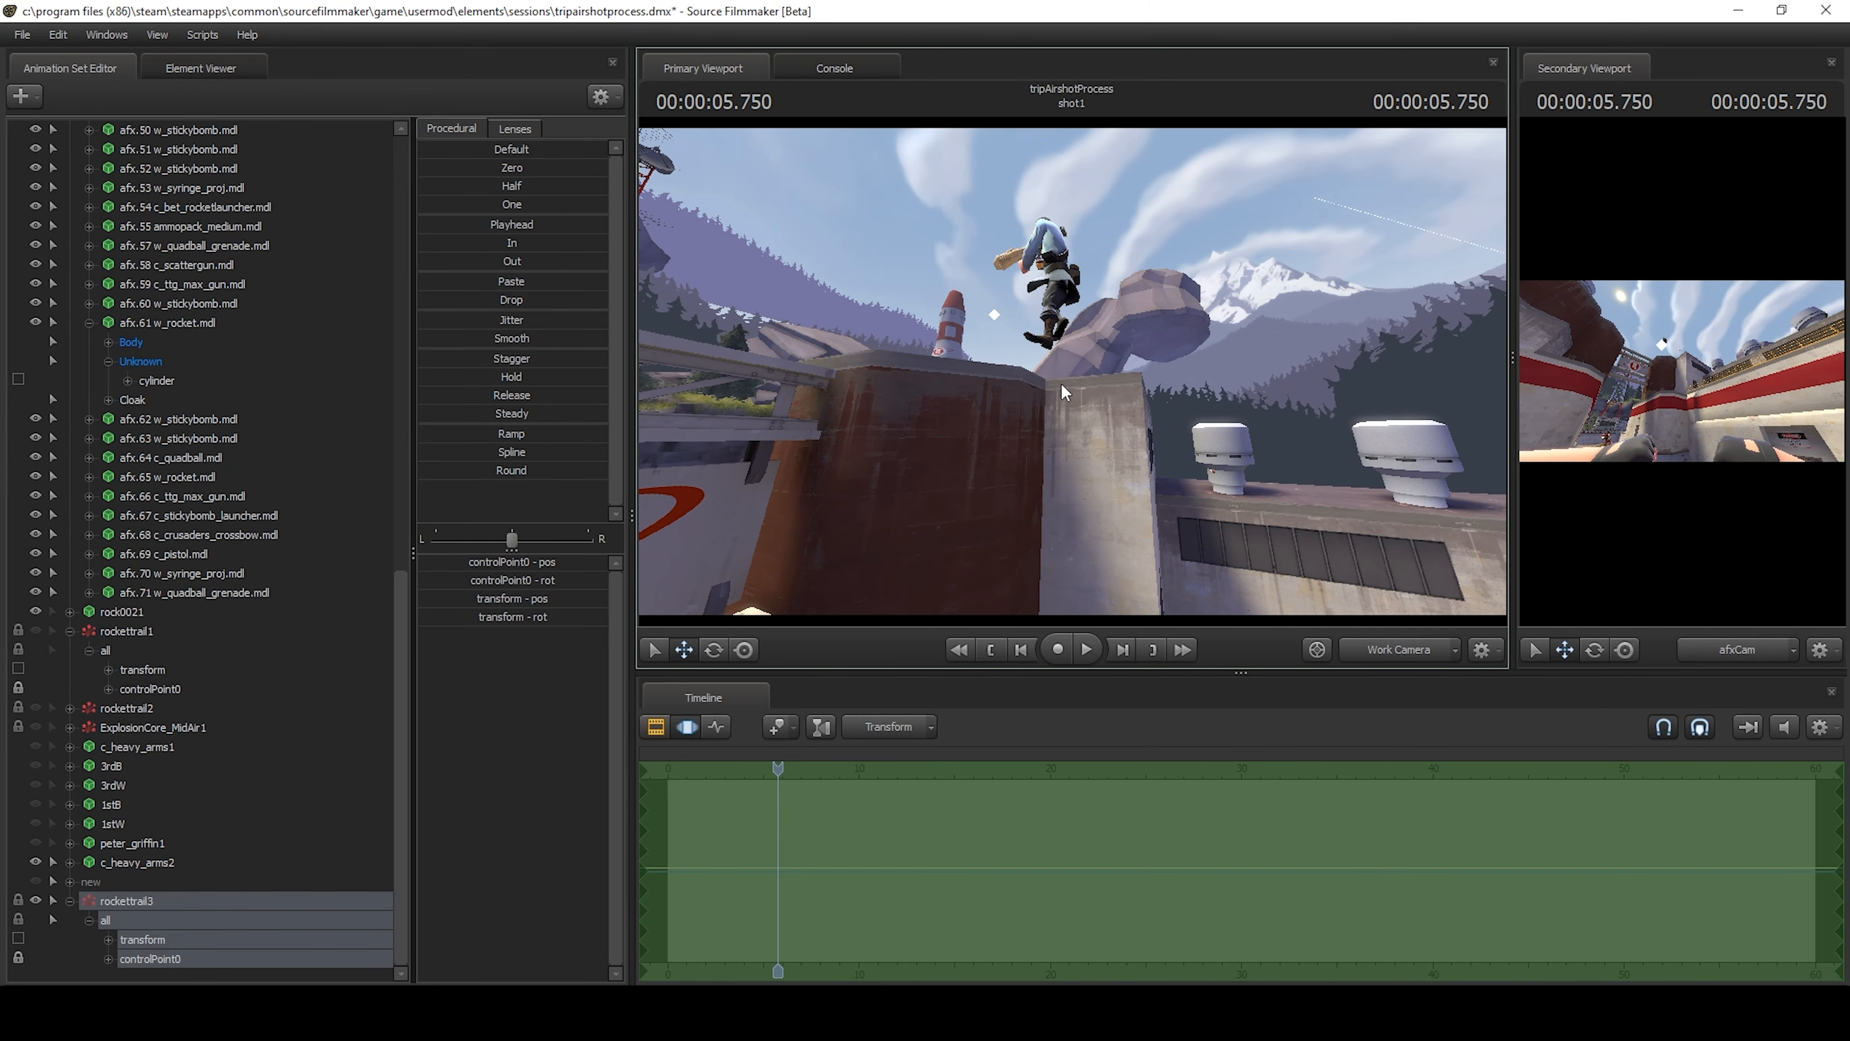
Step the playhead to 5.766 s and tilt the work camera down to examine the rocket below the airborne Soldier.
key("Right")
key("Right")
key("Left")
left_click_drag(1075, 472, 1078, 358)
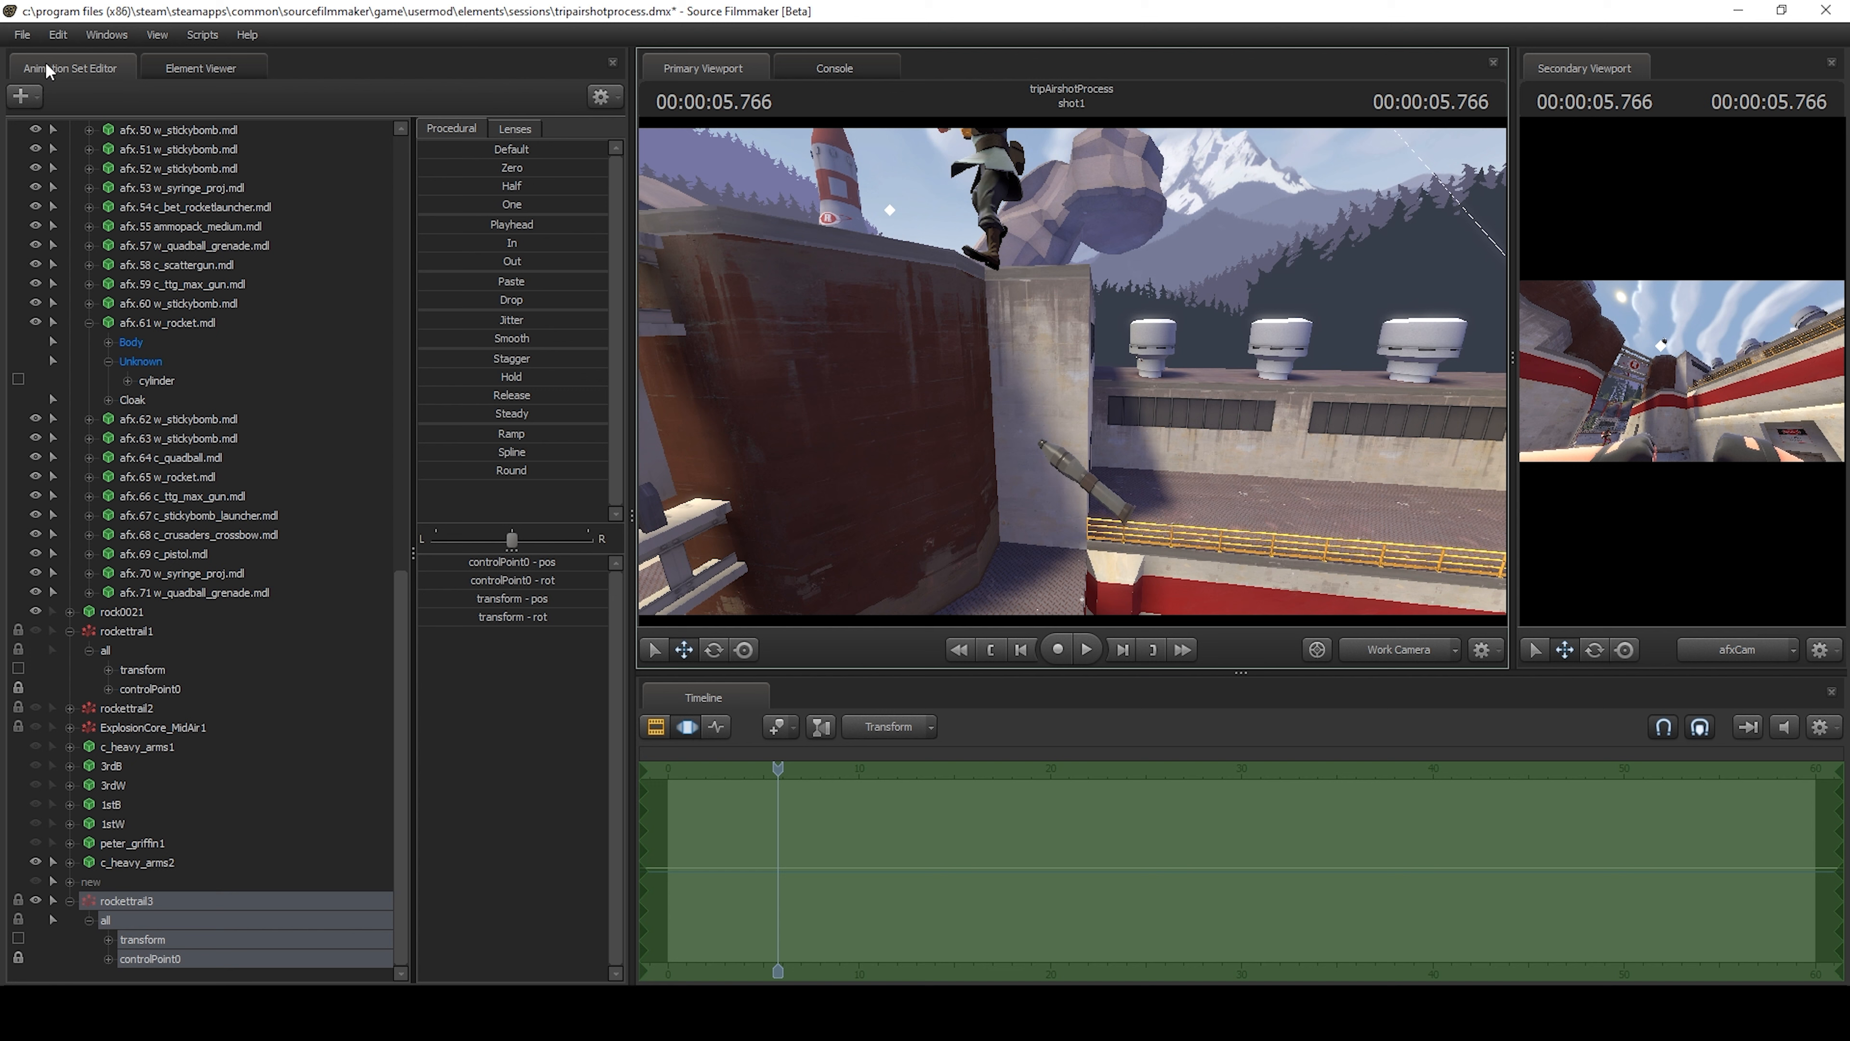
left_click(21, 39)
left_click(374, 81)
left_click(22, 98)
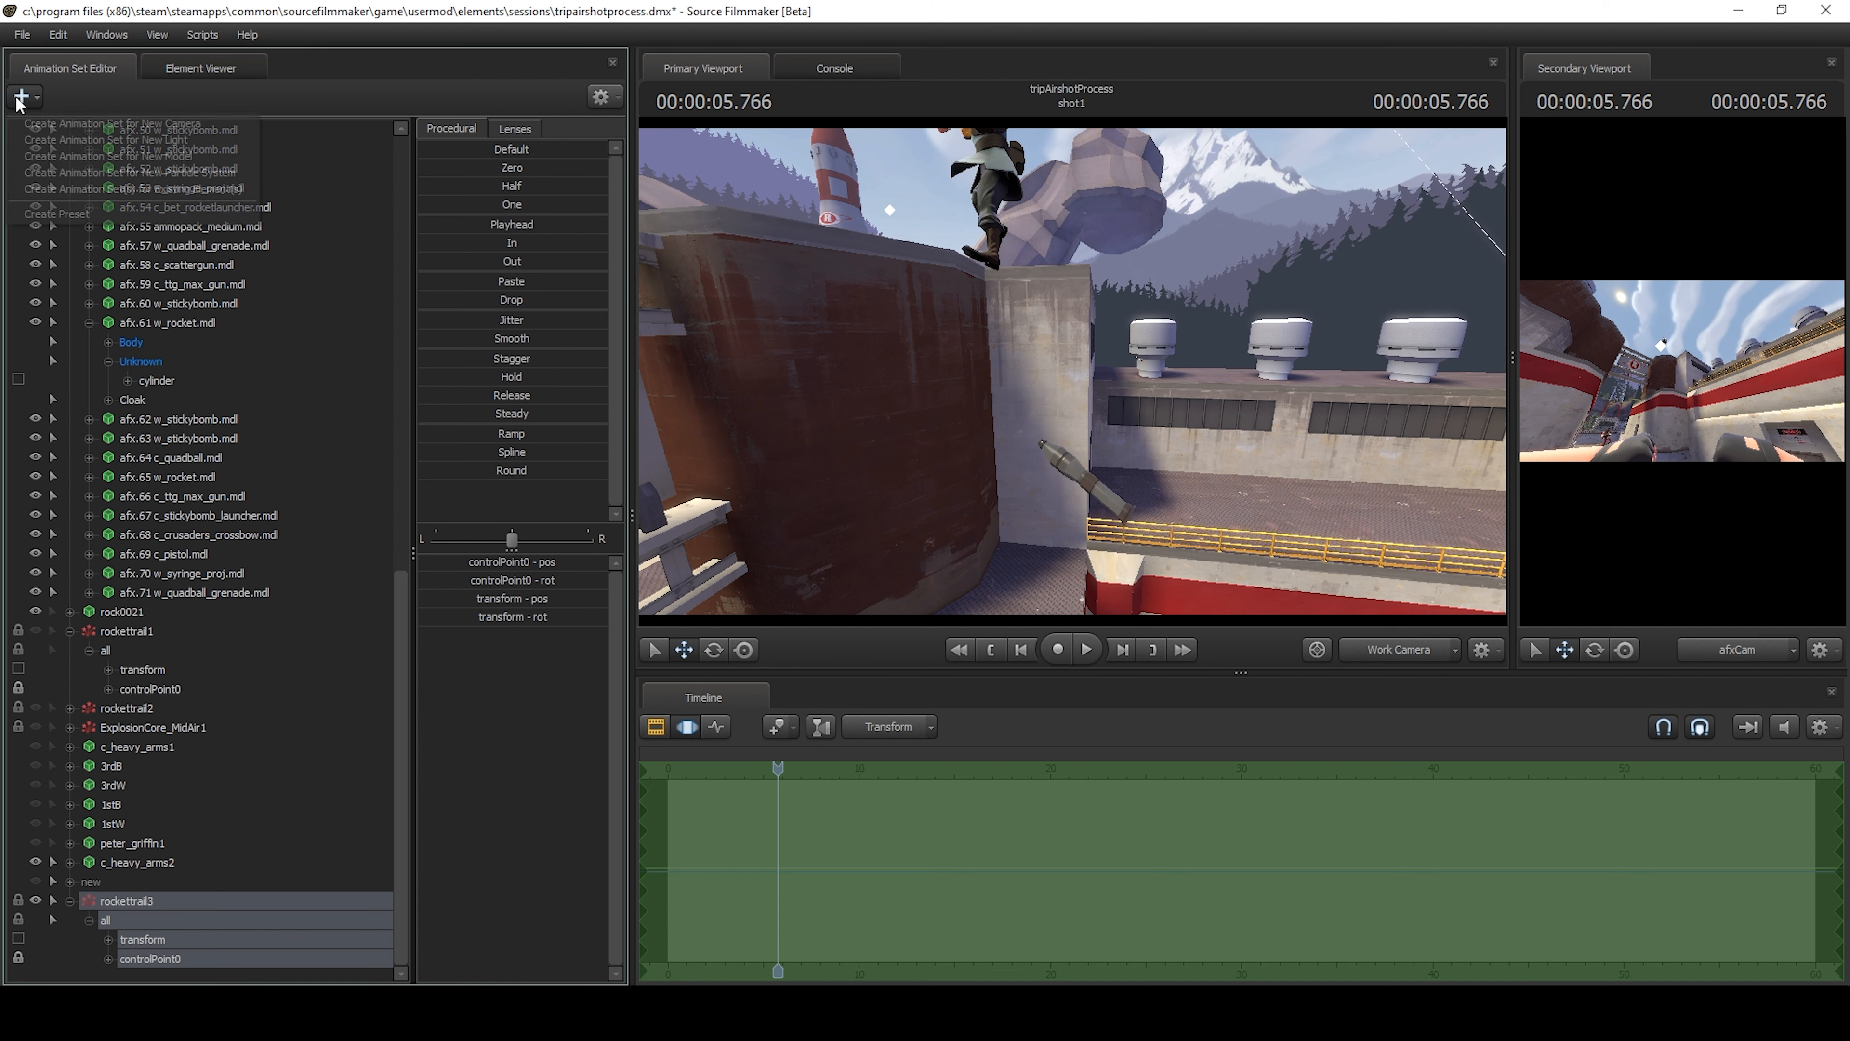
left_click(215, 175)
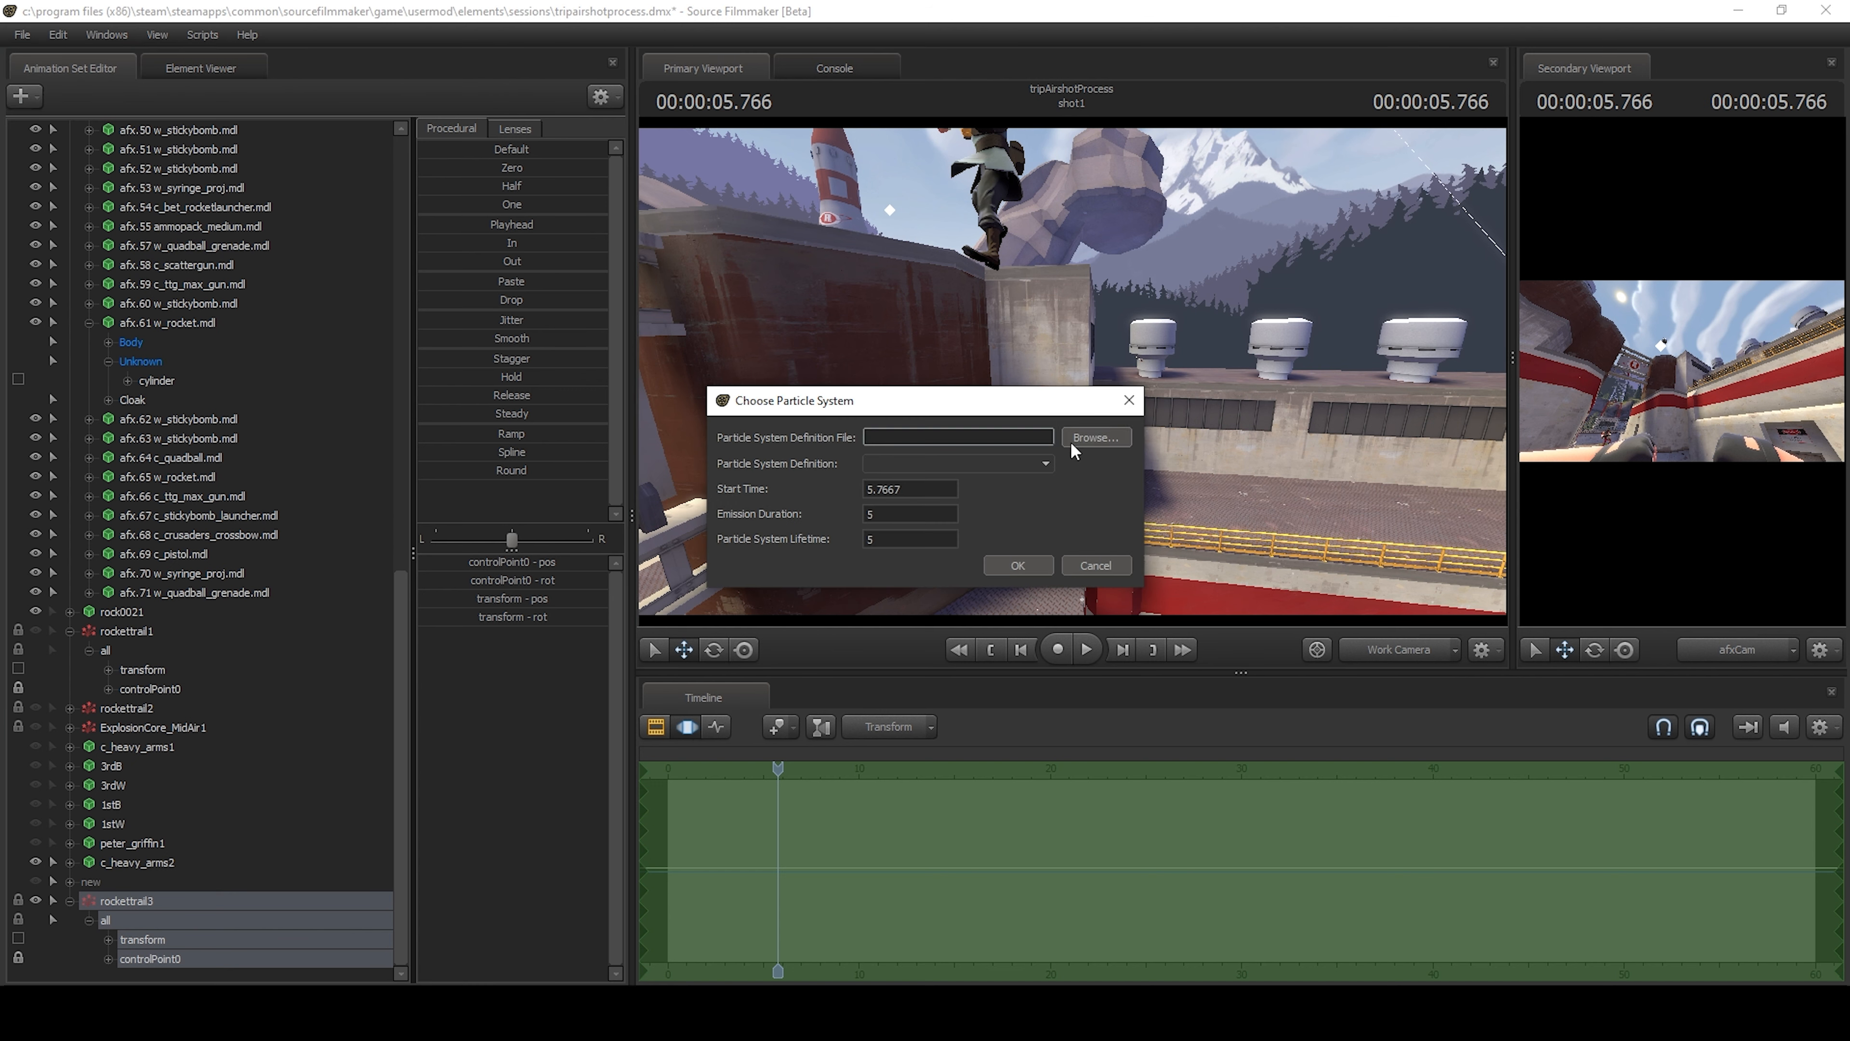
left_click(1094, 568)
Step back and forth through the frames around the rocket's impact and leave the playhead at 5.783 s.
key("Right")
left_click_drag(1121, 463, 1107, 419)
key("Left")
key("Right")
key("Left")
key("Right")
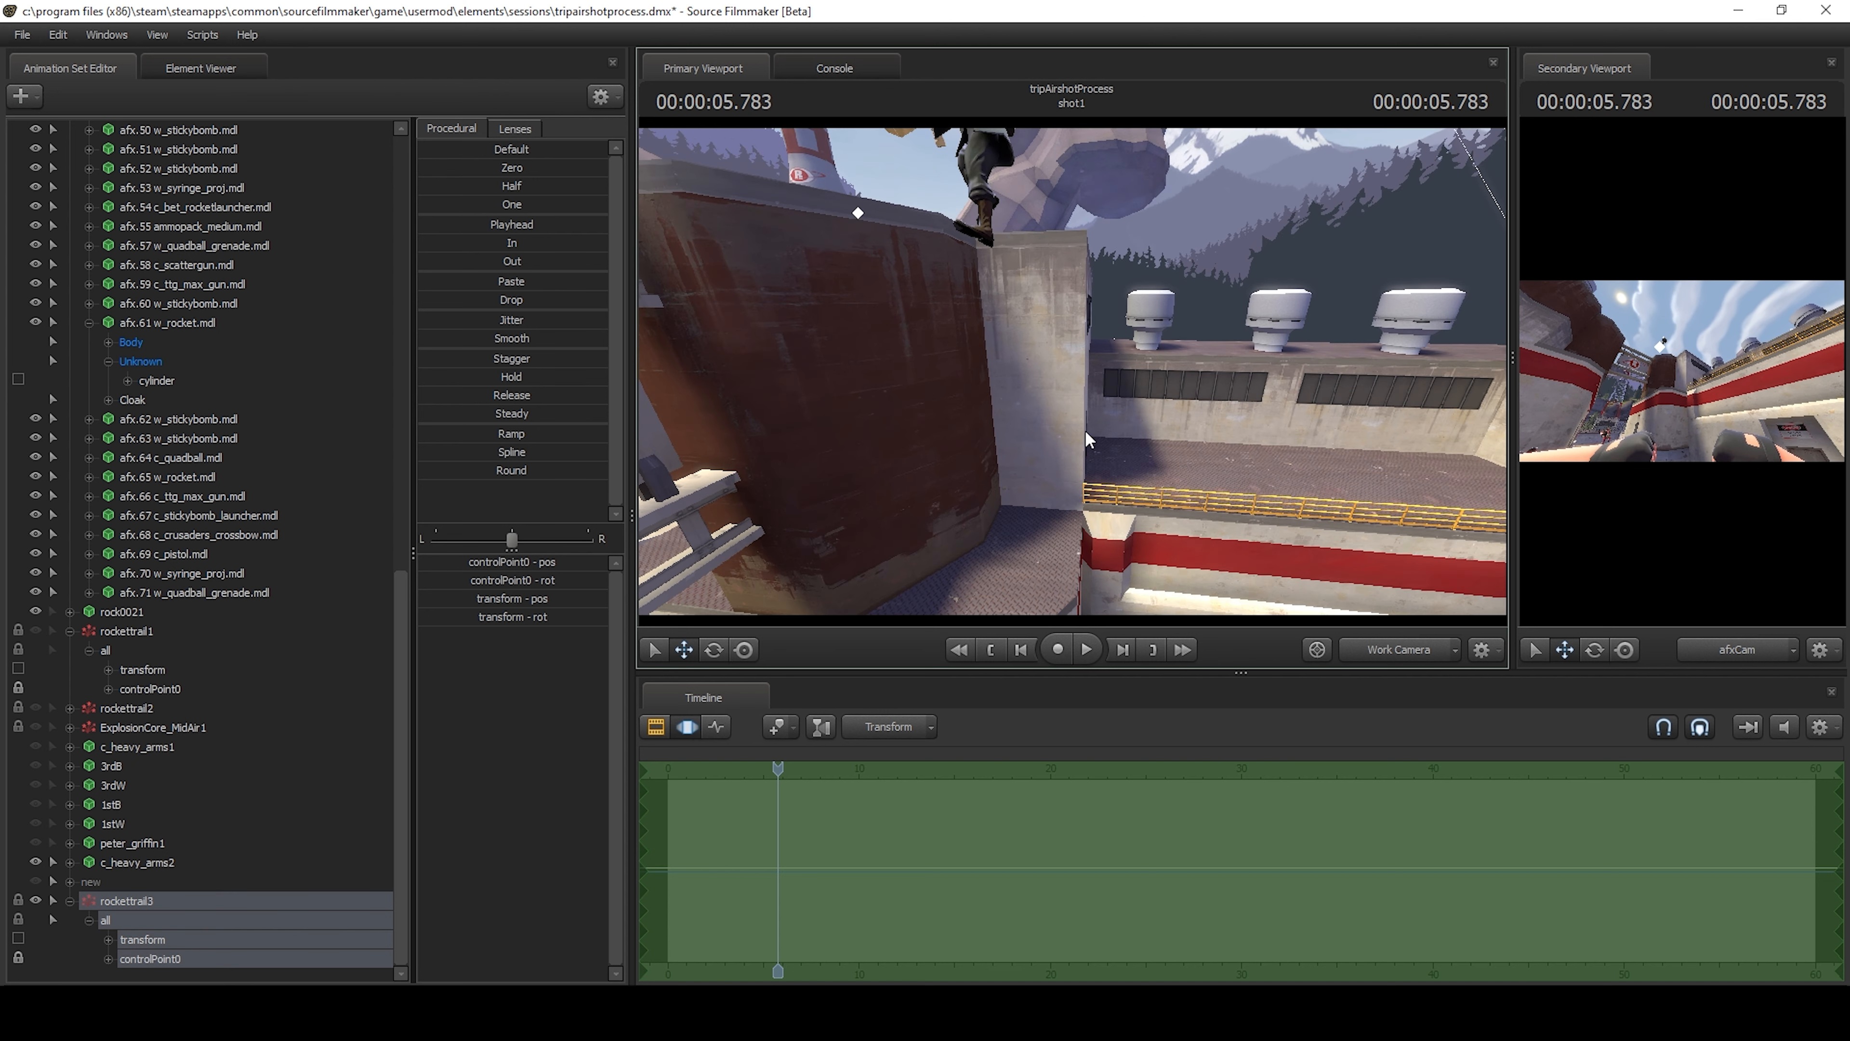
Create a particle system from explosion.pcf using the ExplosionCore_MidAir definition, with start time 5.7833 and emission duration and lifetime 5.
left_click(18, 96)
left_click(215, 175)
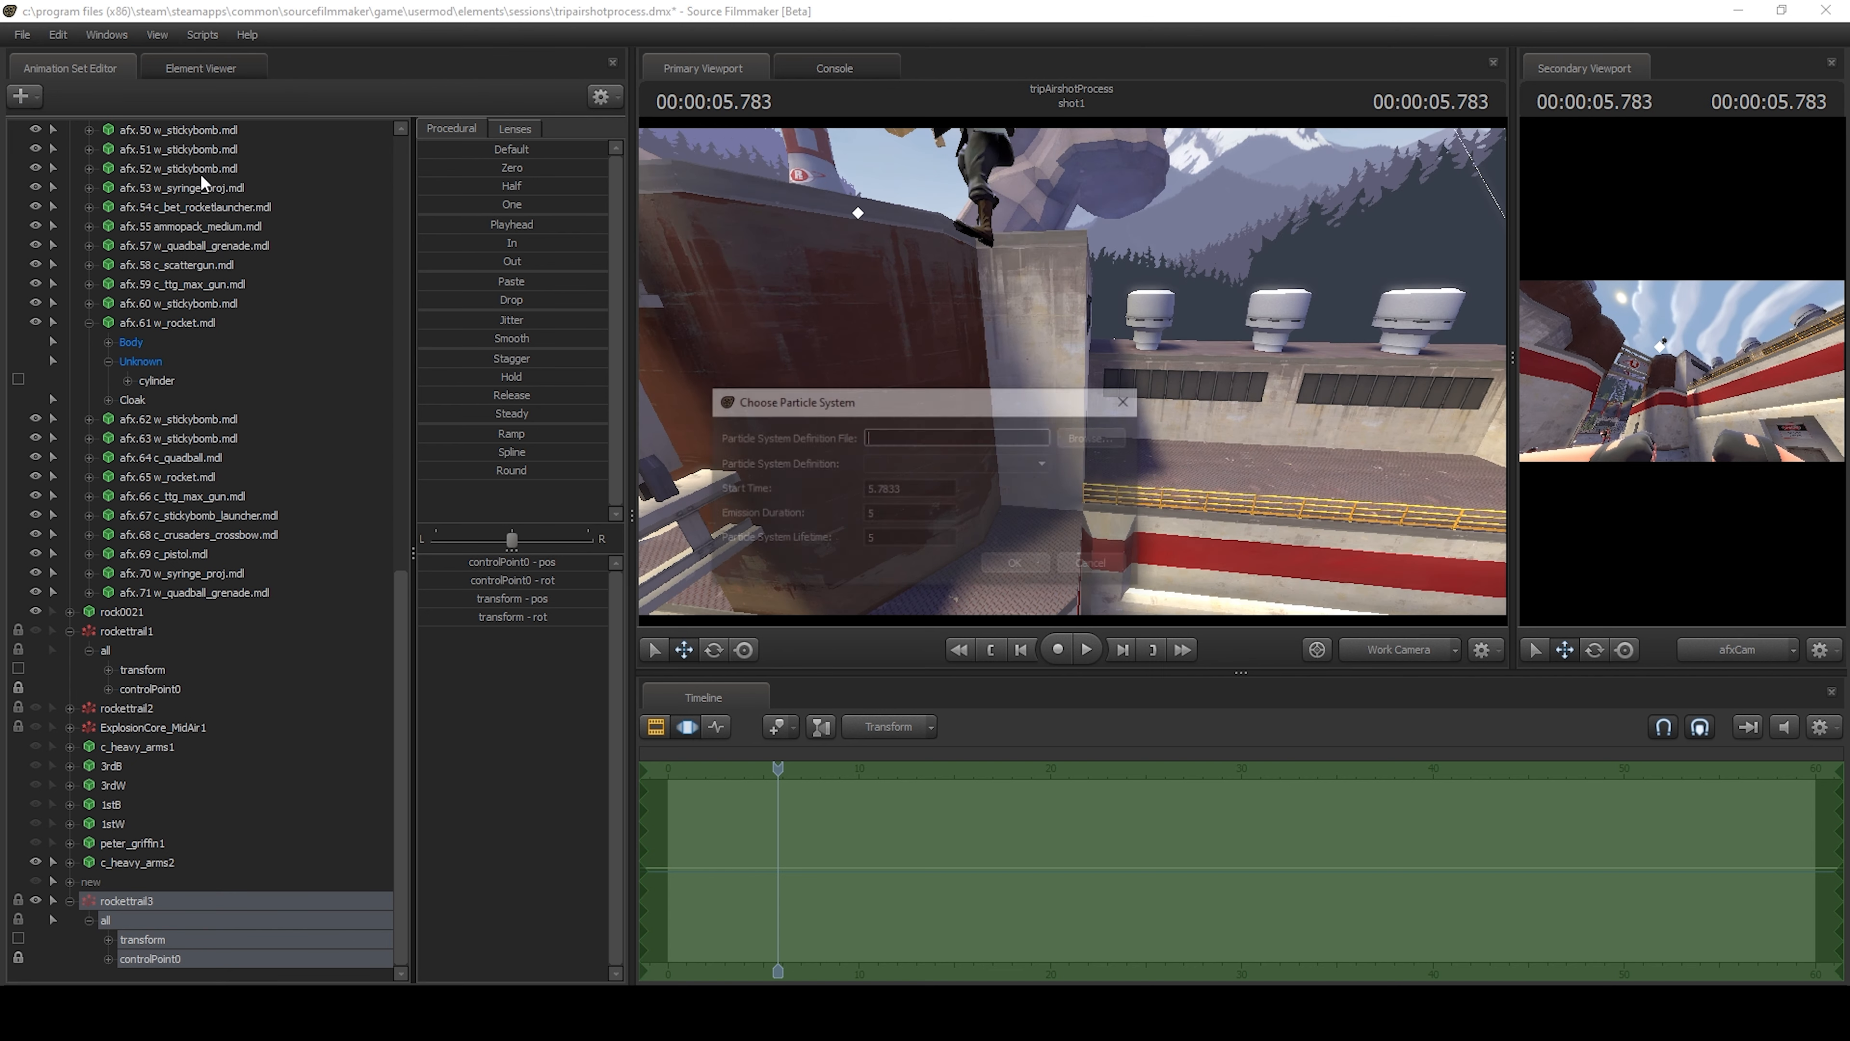
left_click(1096, 438)
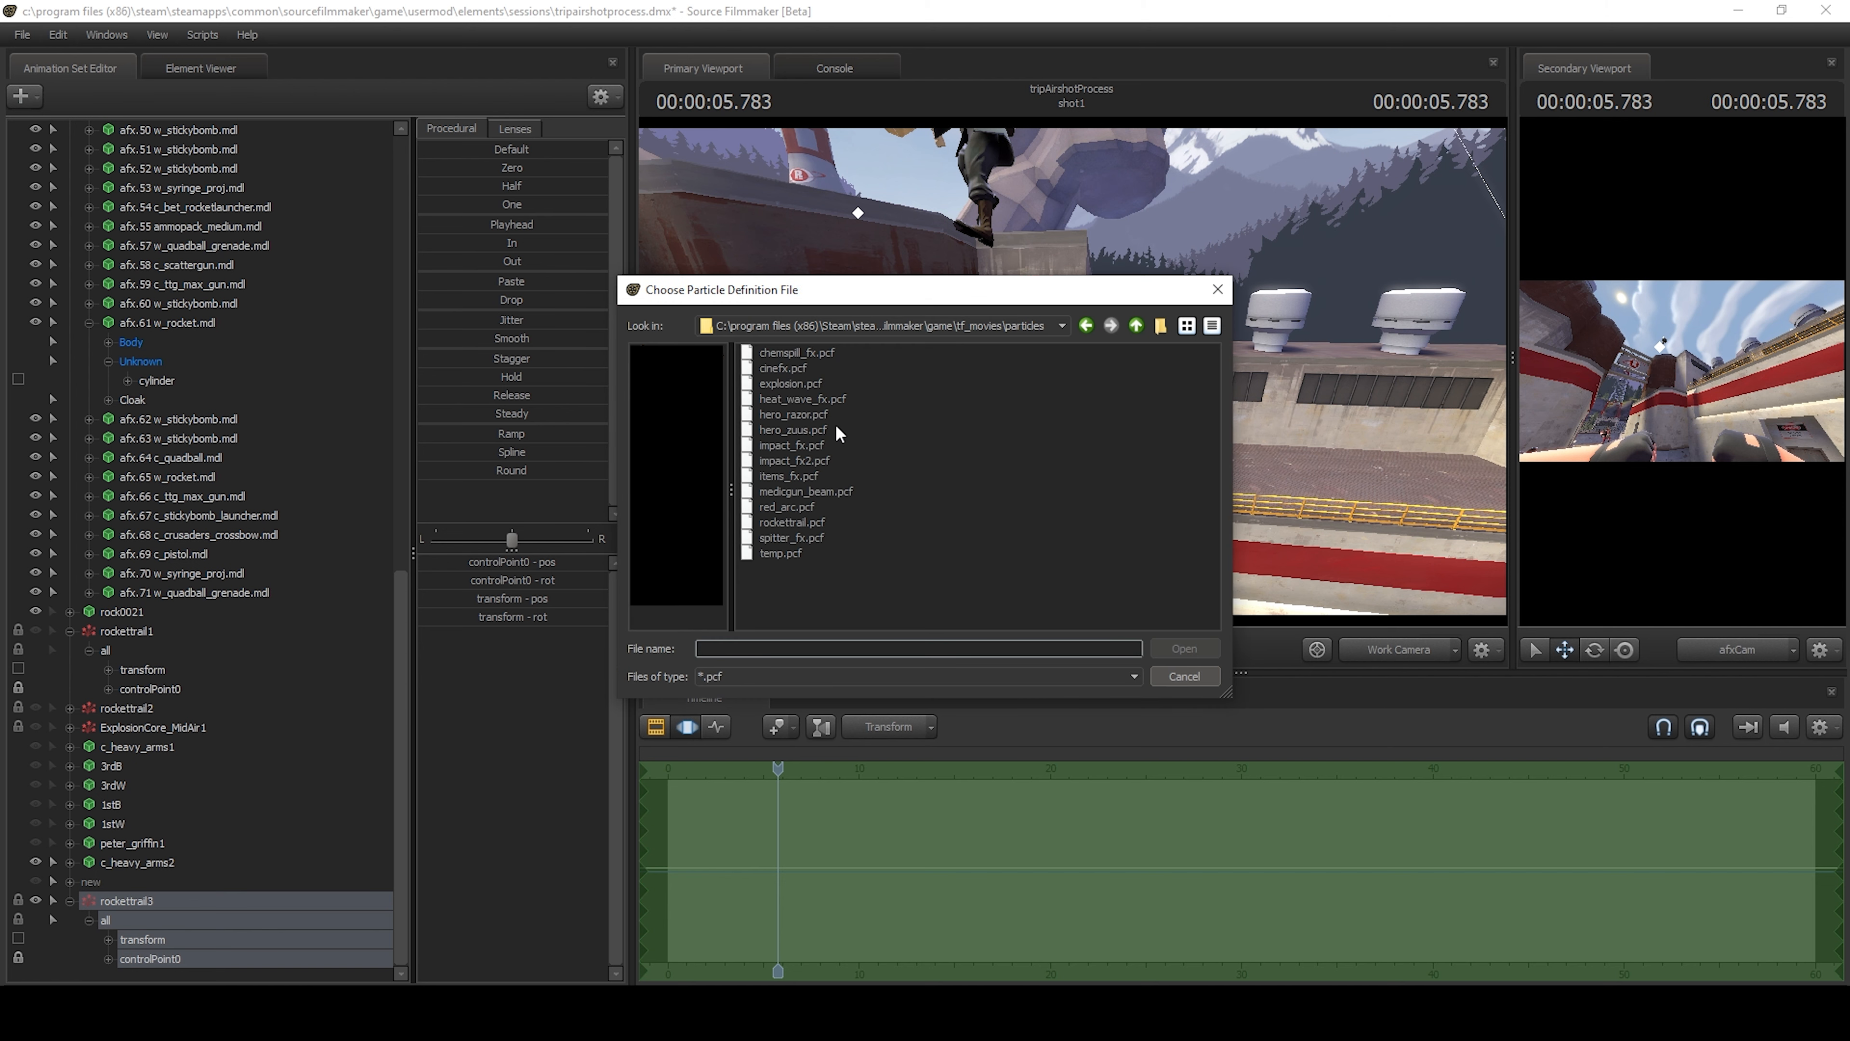
left_click(802, 382)
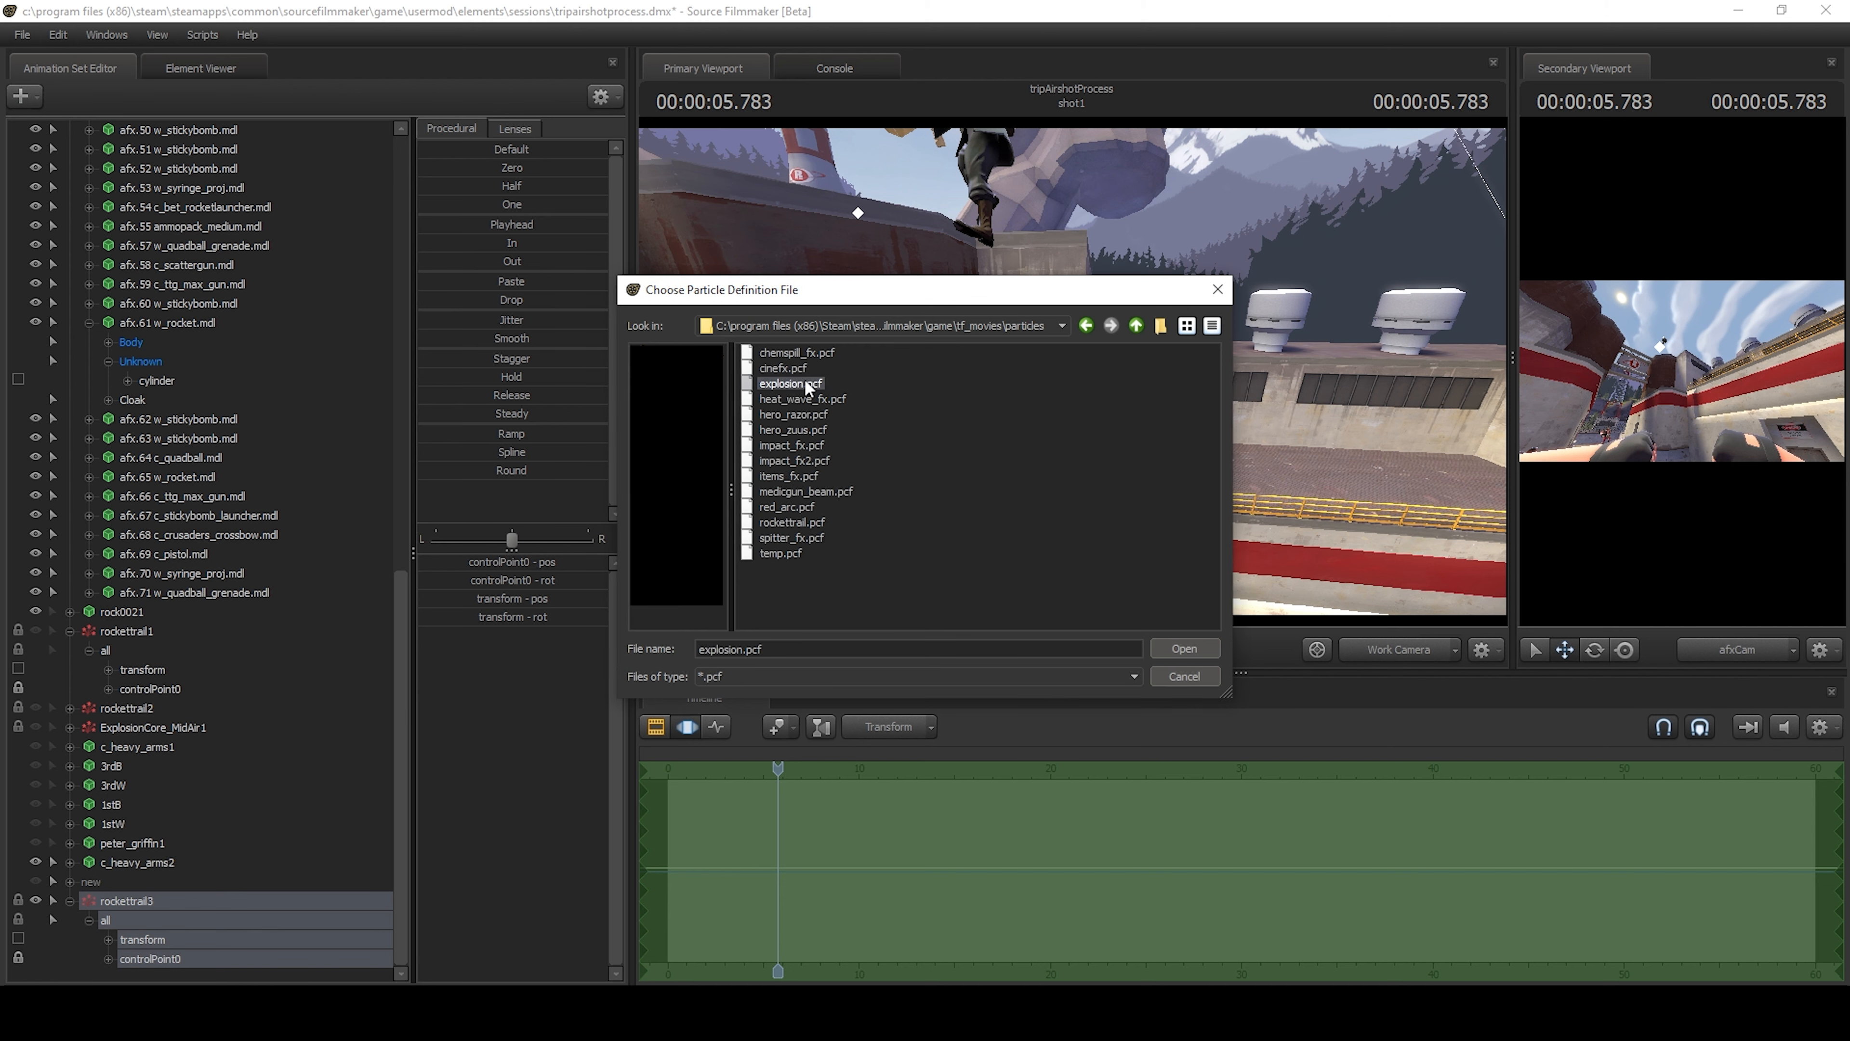
double_click(804, 379)
left_click(967, 463)
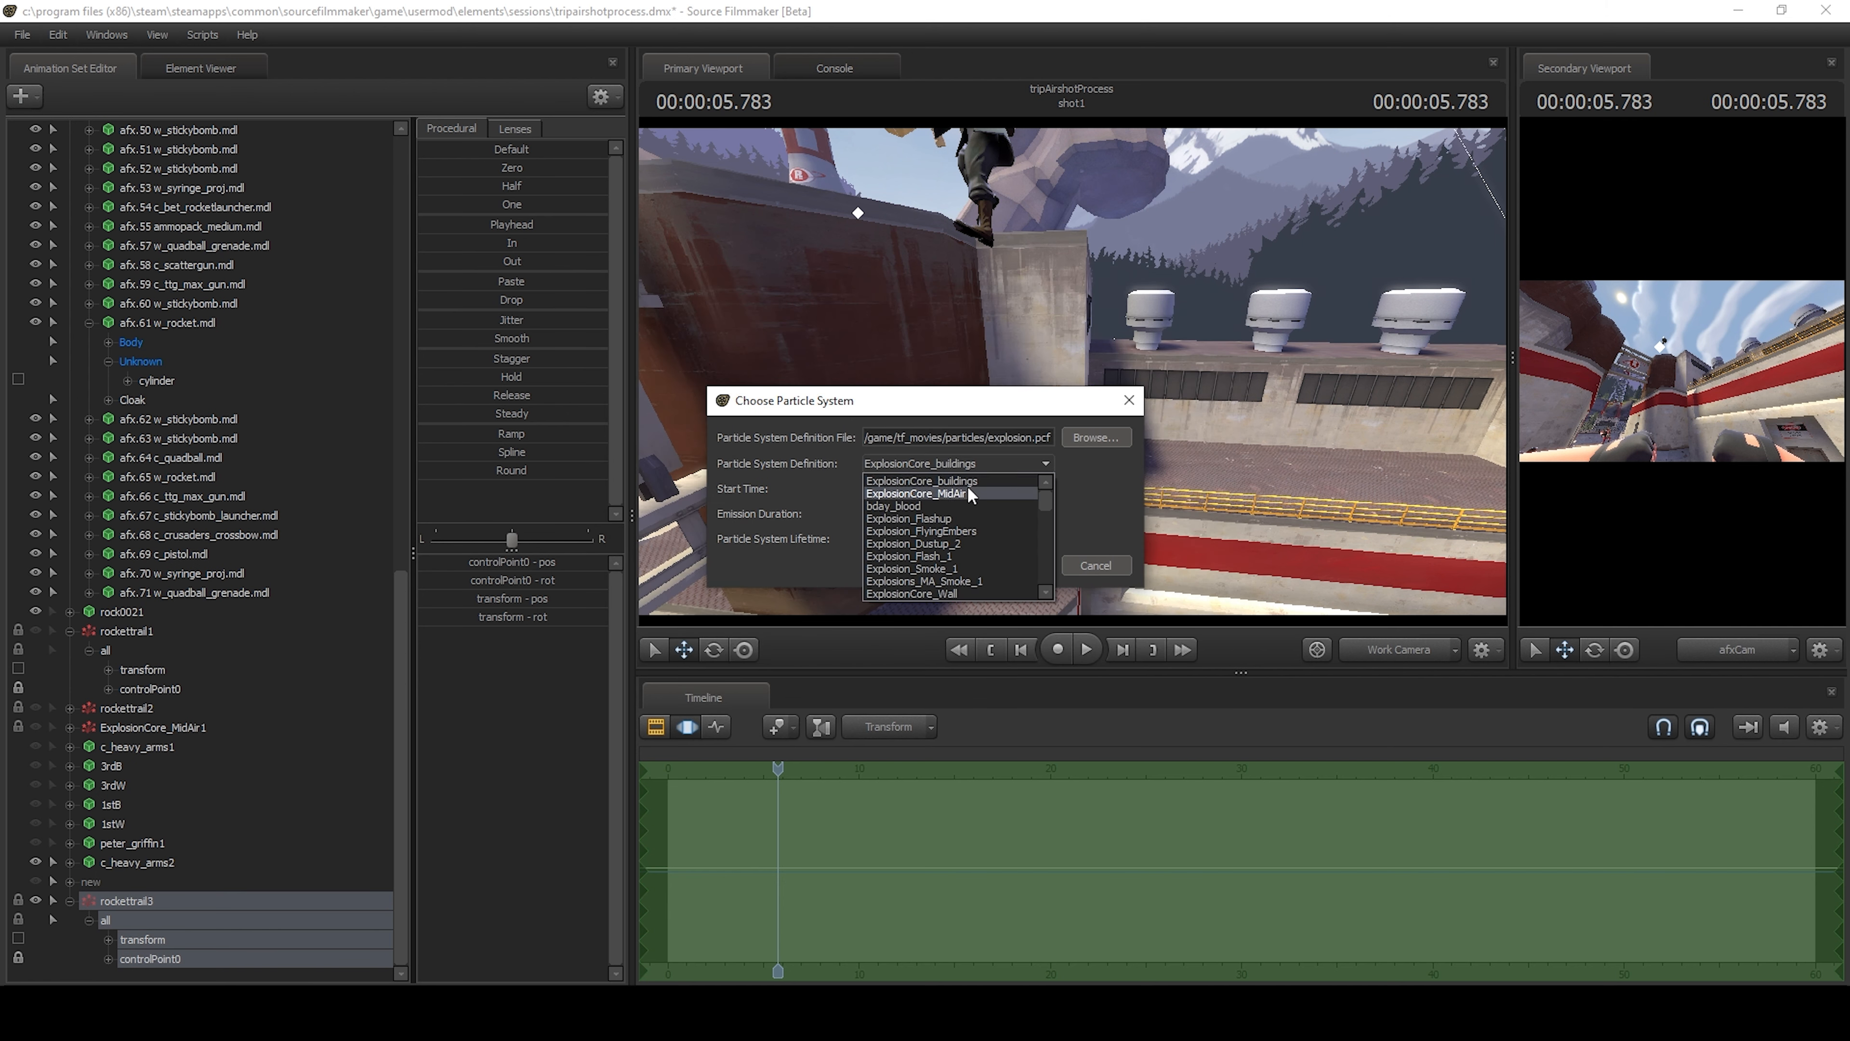
left_click(968, 493)
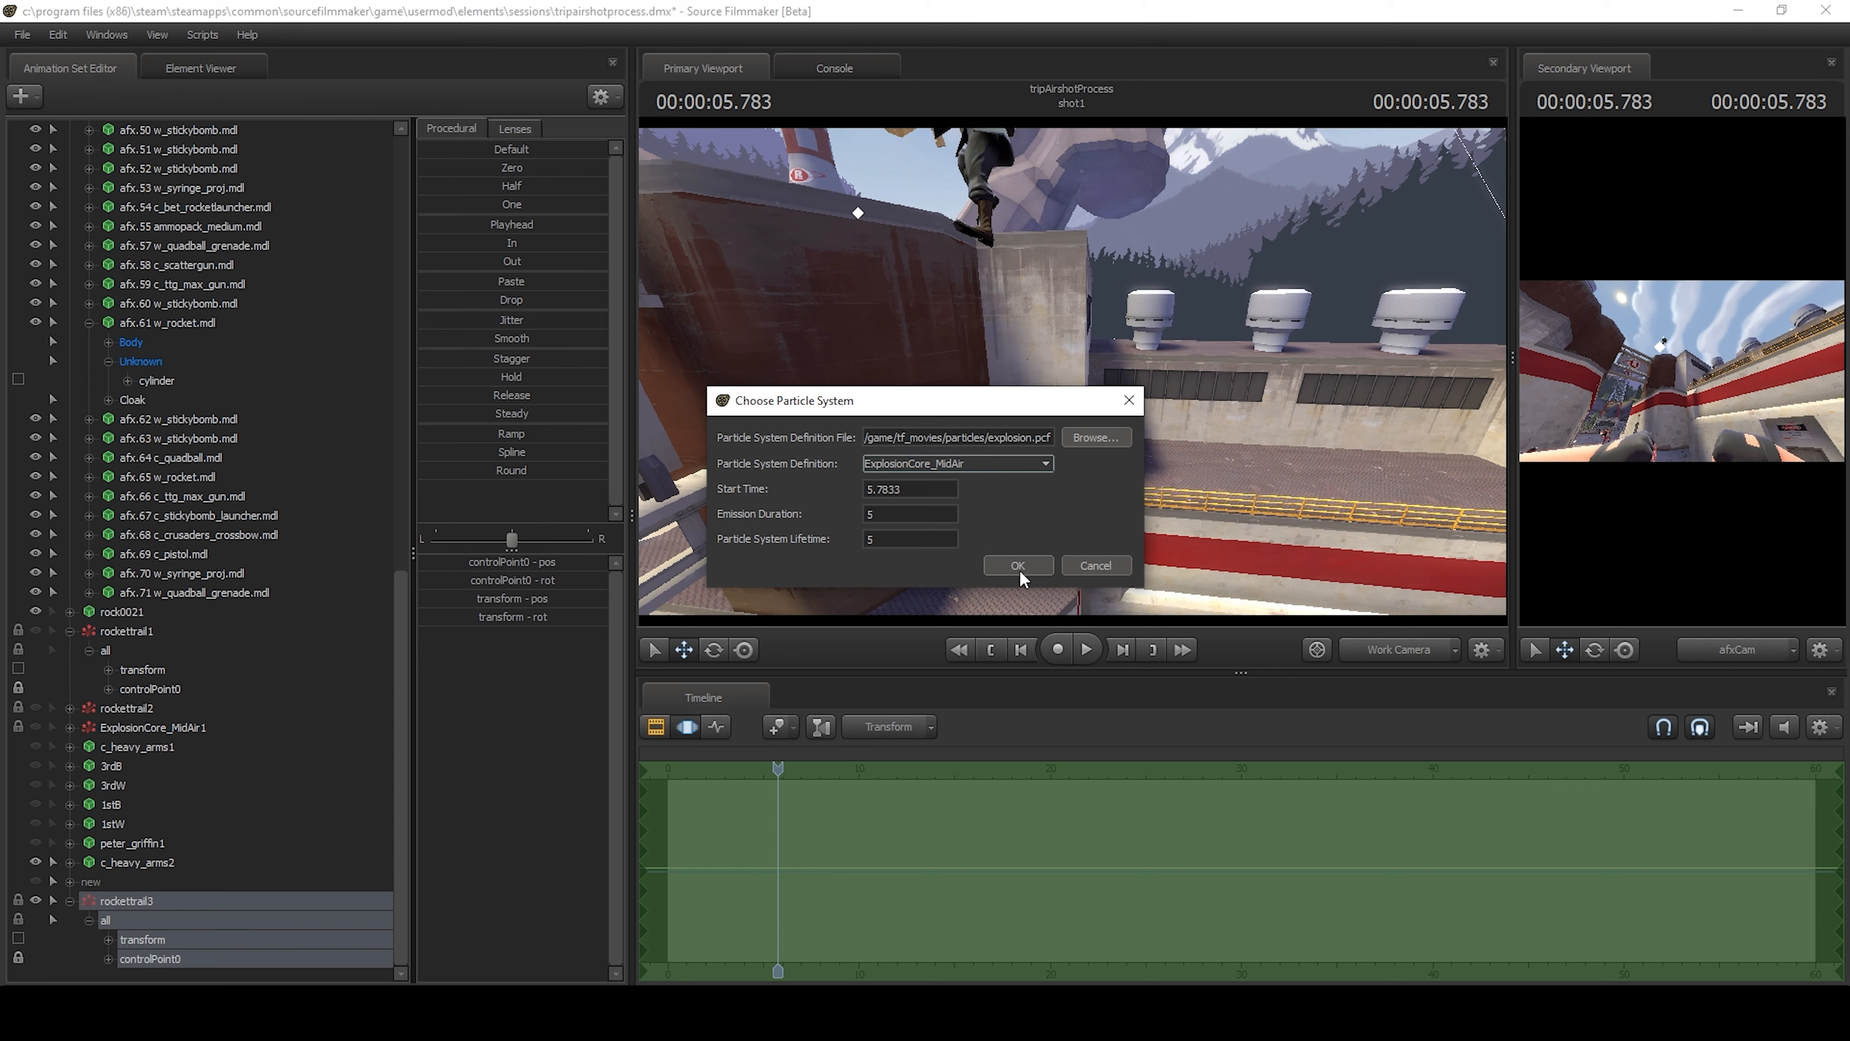
left_click(1007, 563)
scroll(247, 832, "down", 1)
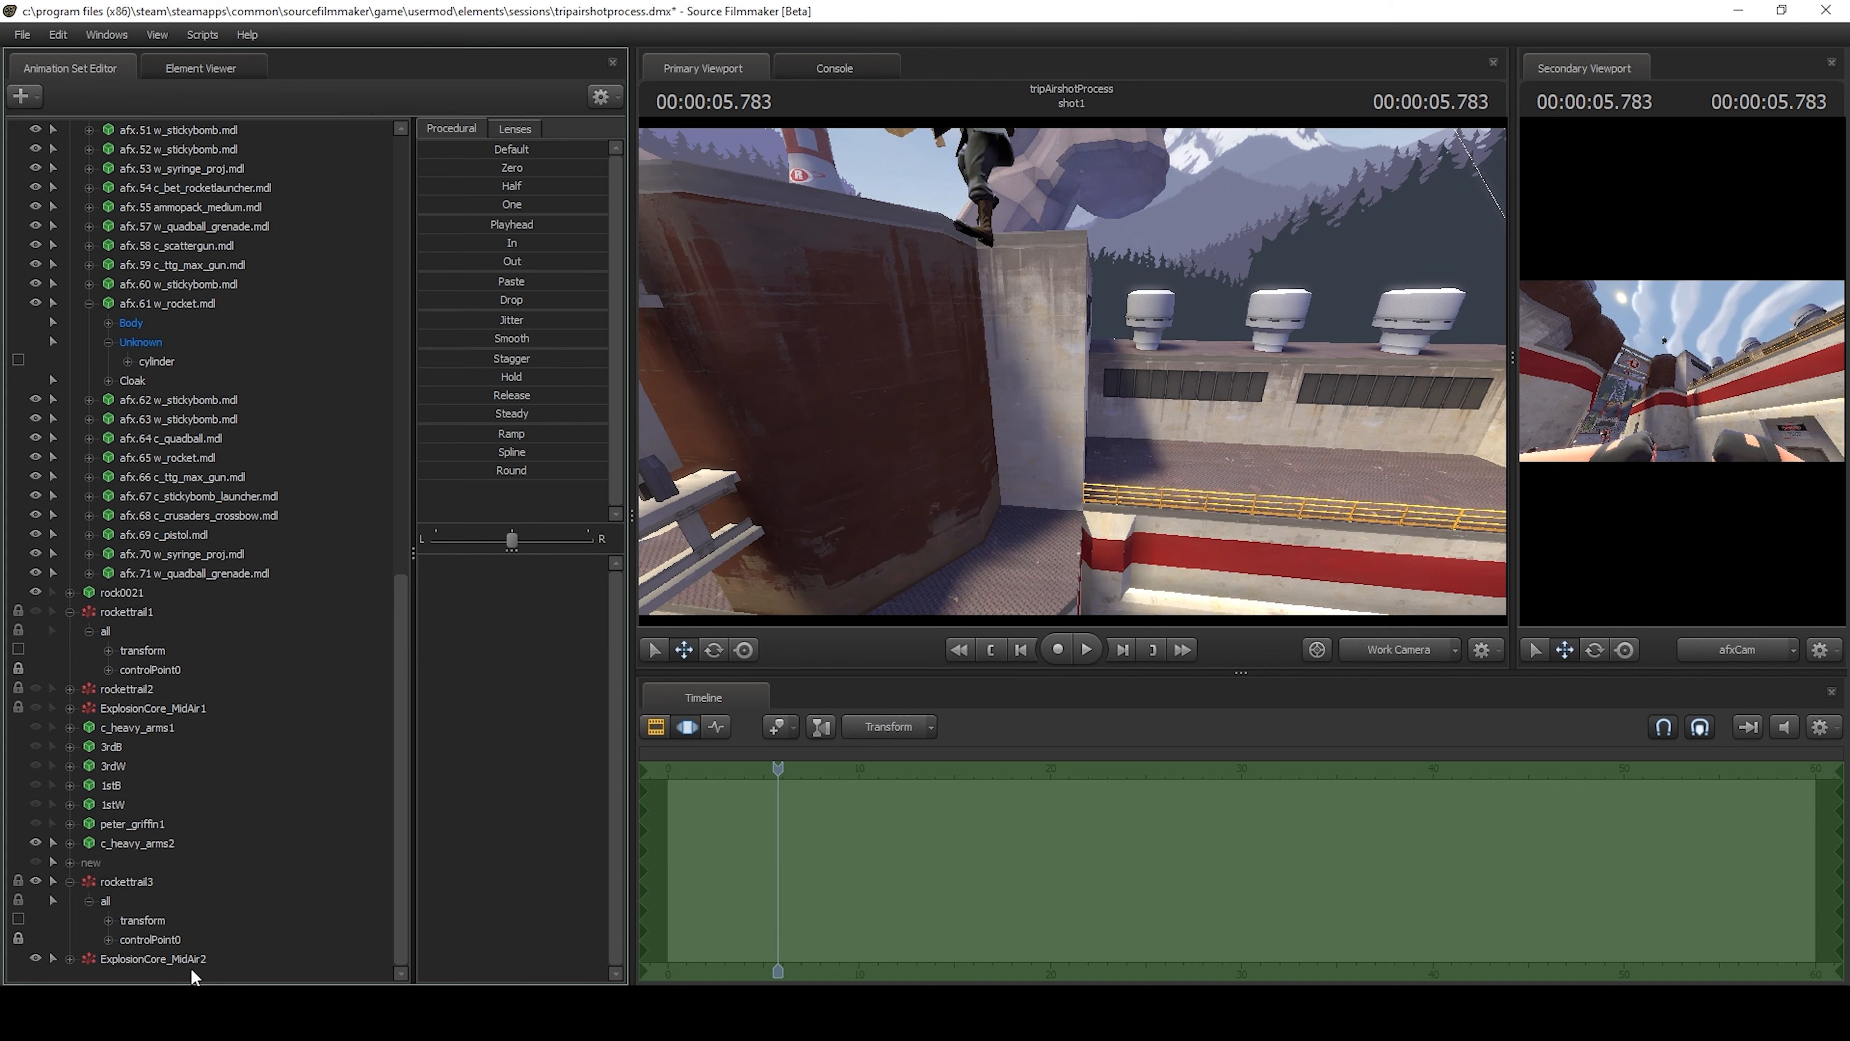
Position the new mid-air explosion just below the airborne Soldier's feet, using the rocket at 5.766 s as reference.
left_click(191, 965)
left_click_drag(947, 408, 890, 220)
left_click_drag(1068, 373, 1023, 344)
key("w")
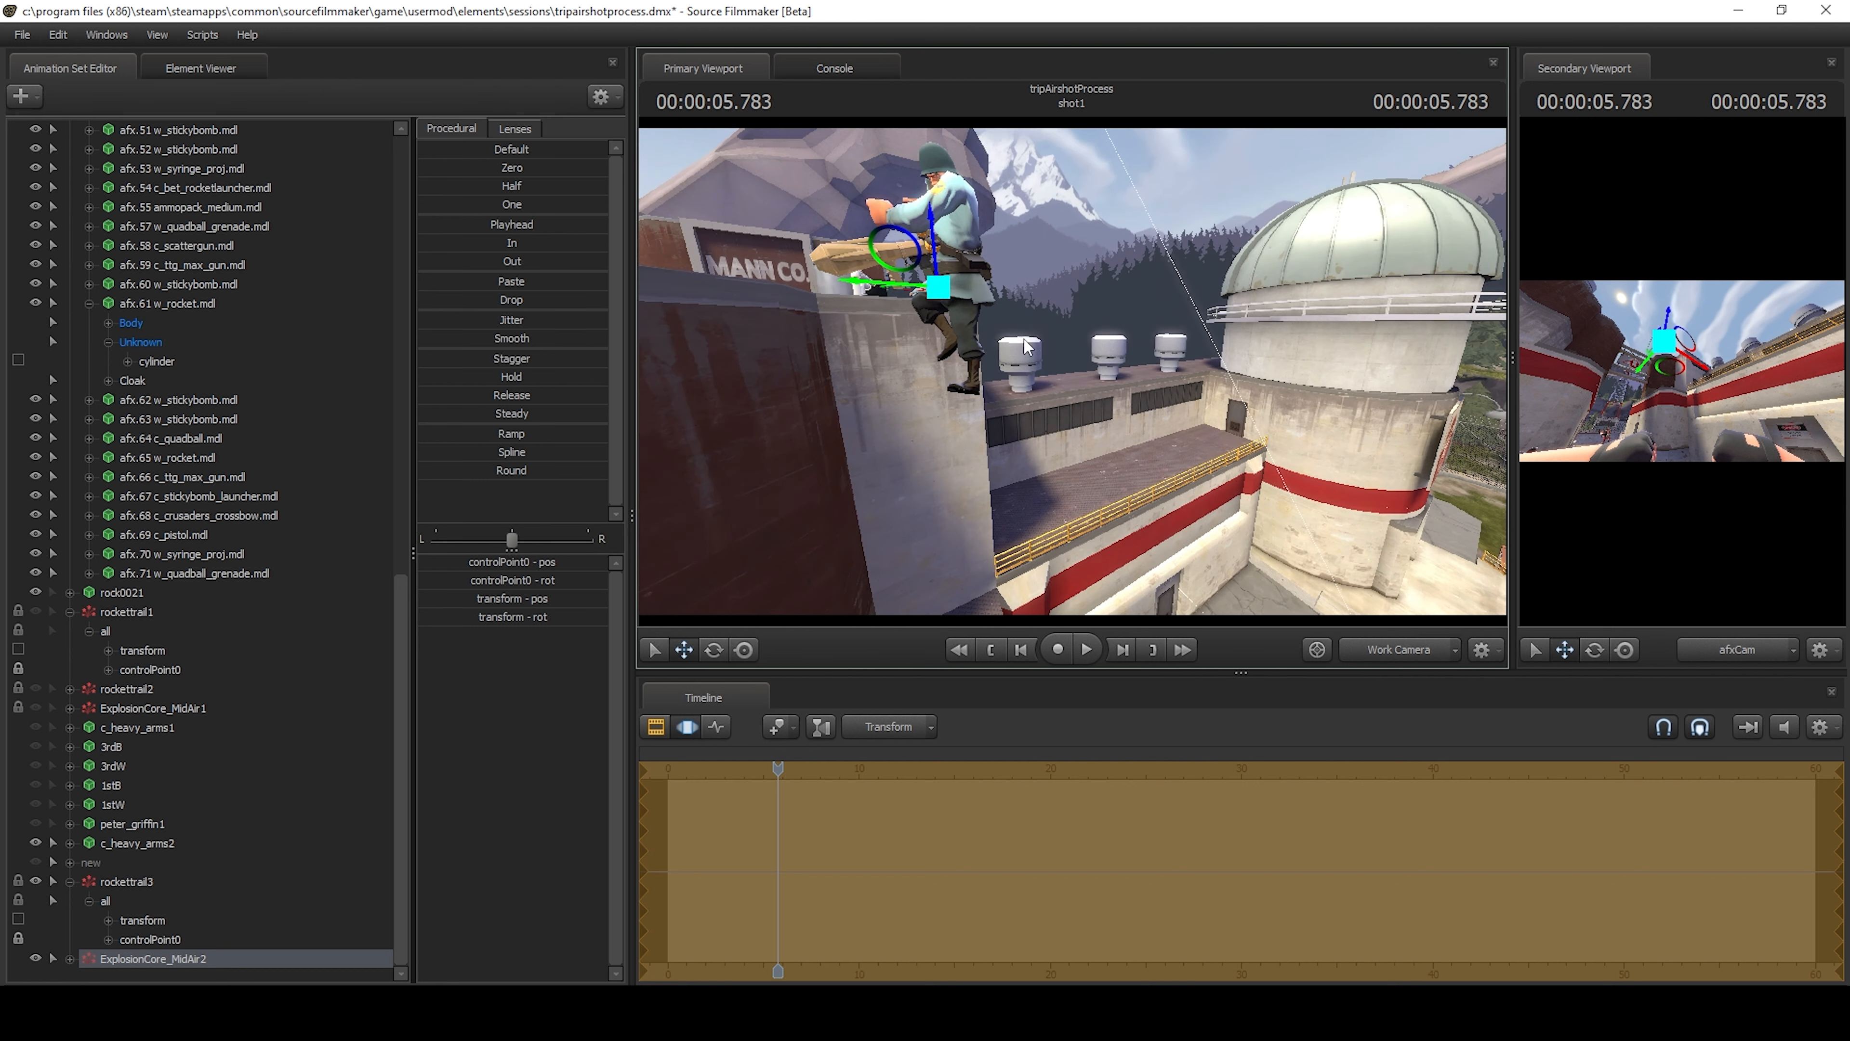
left_click_drag(937, 287, 853, 360)
mouse_move(1068, 368)
left_mouse_down()
mouse_move(1121, 369)
mouse_move(1068, 370)
left_mouse_up()
key("Left")
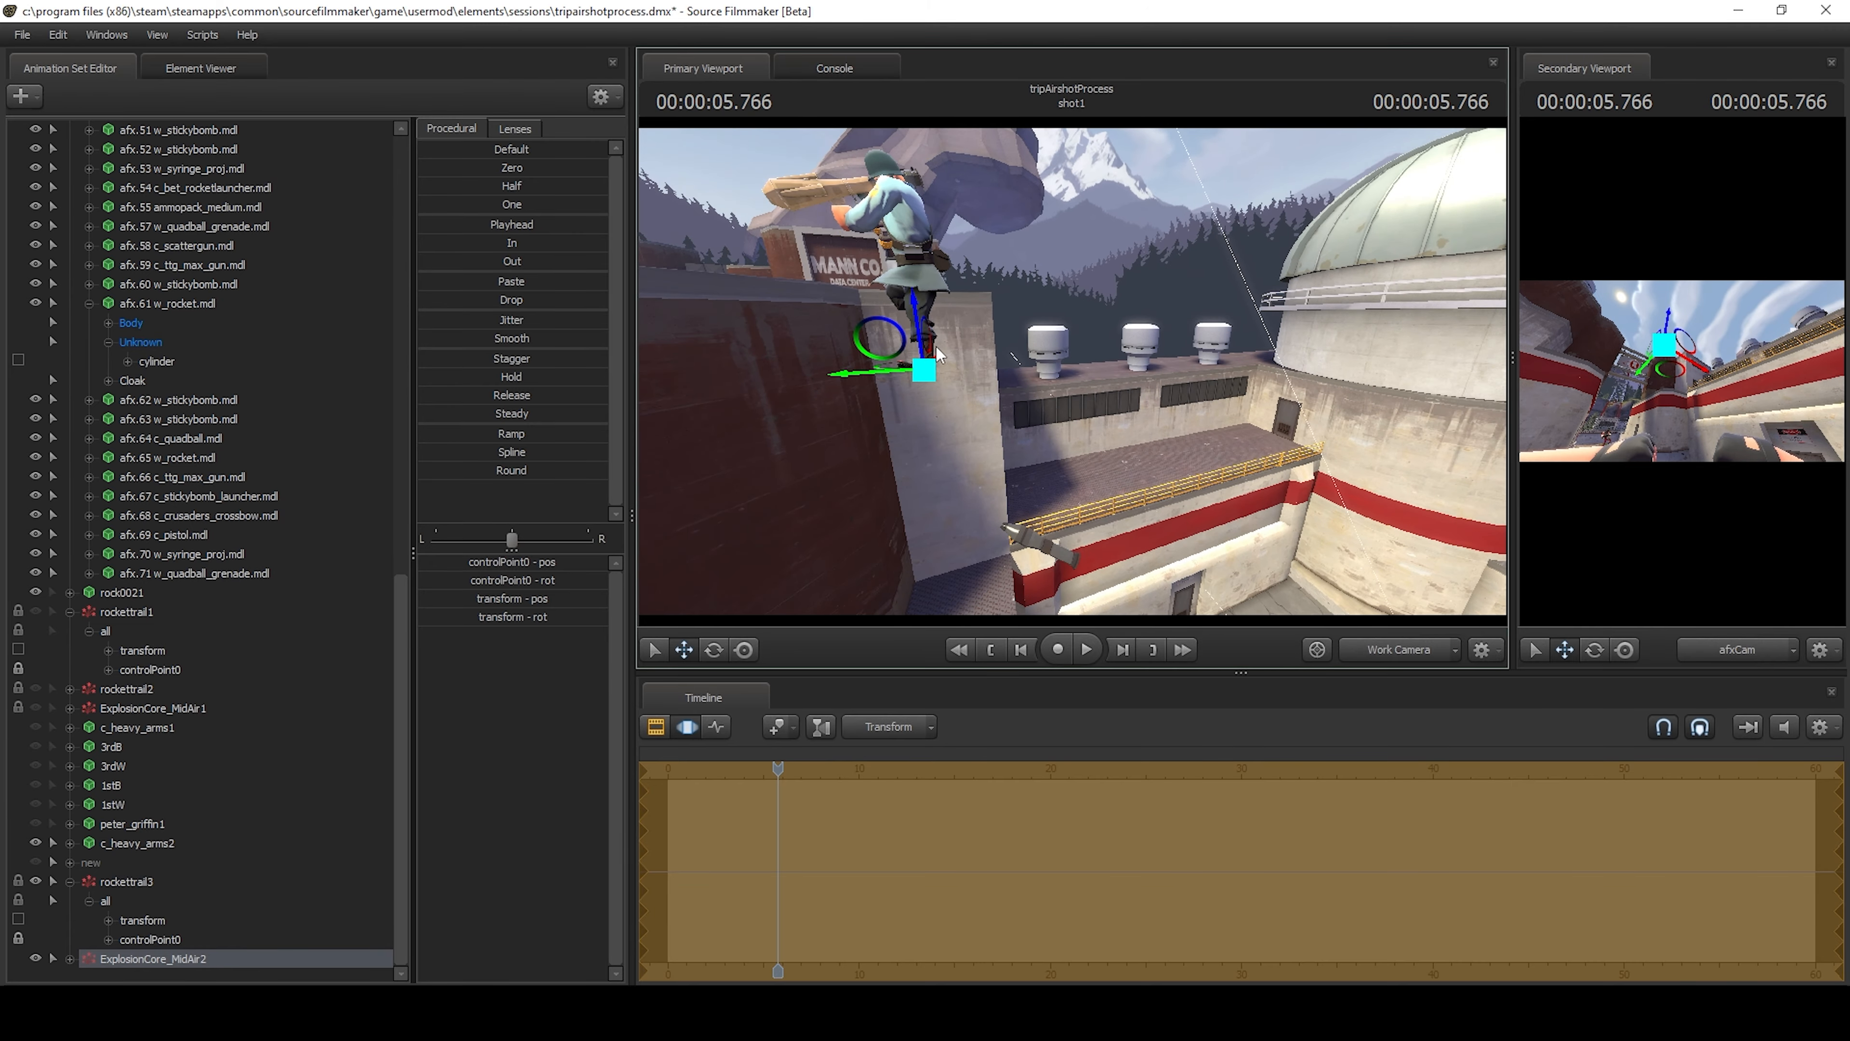
left_click_drag(917, 325, 1049, 364)
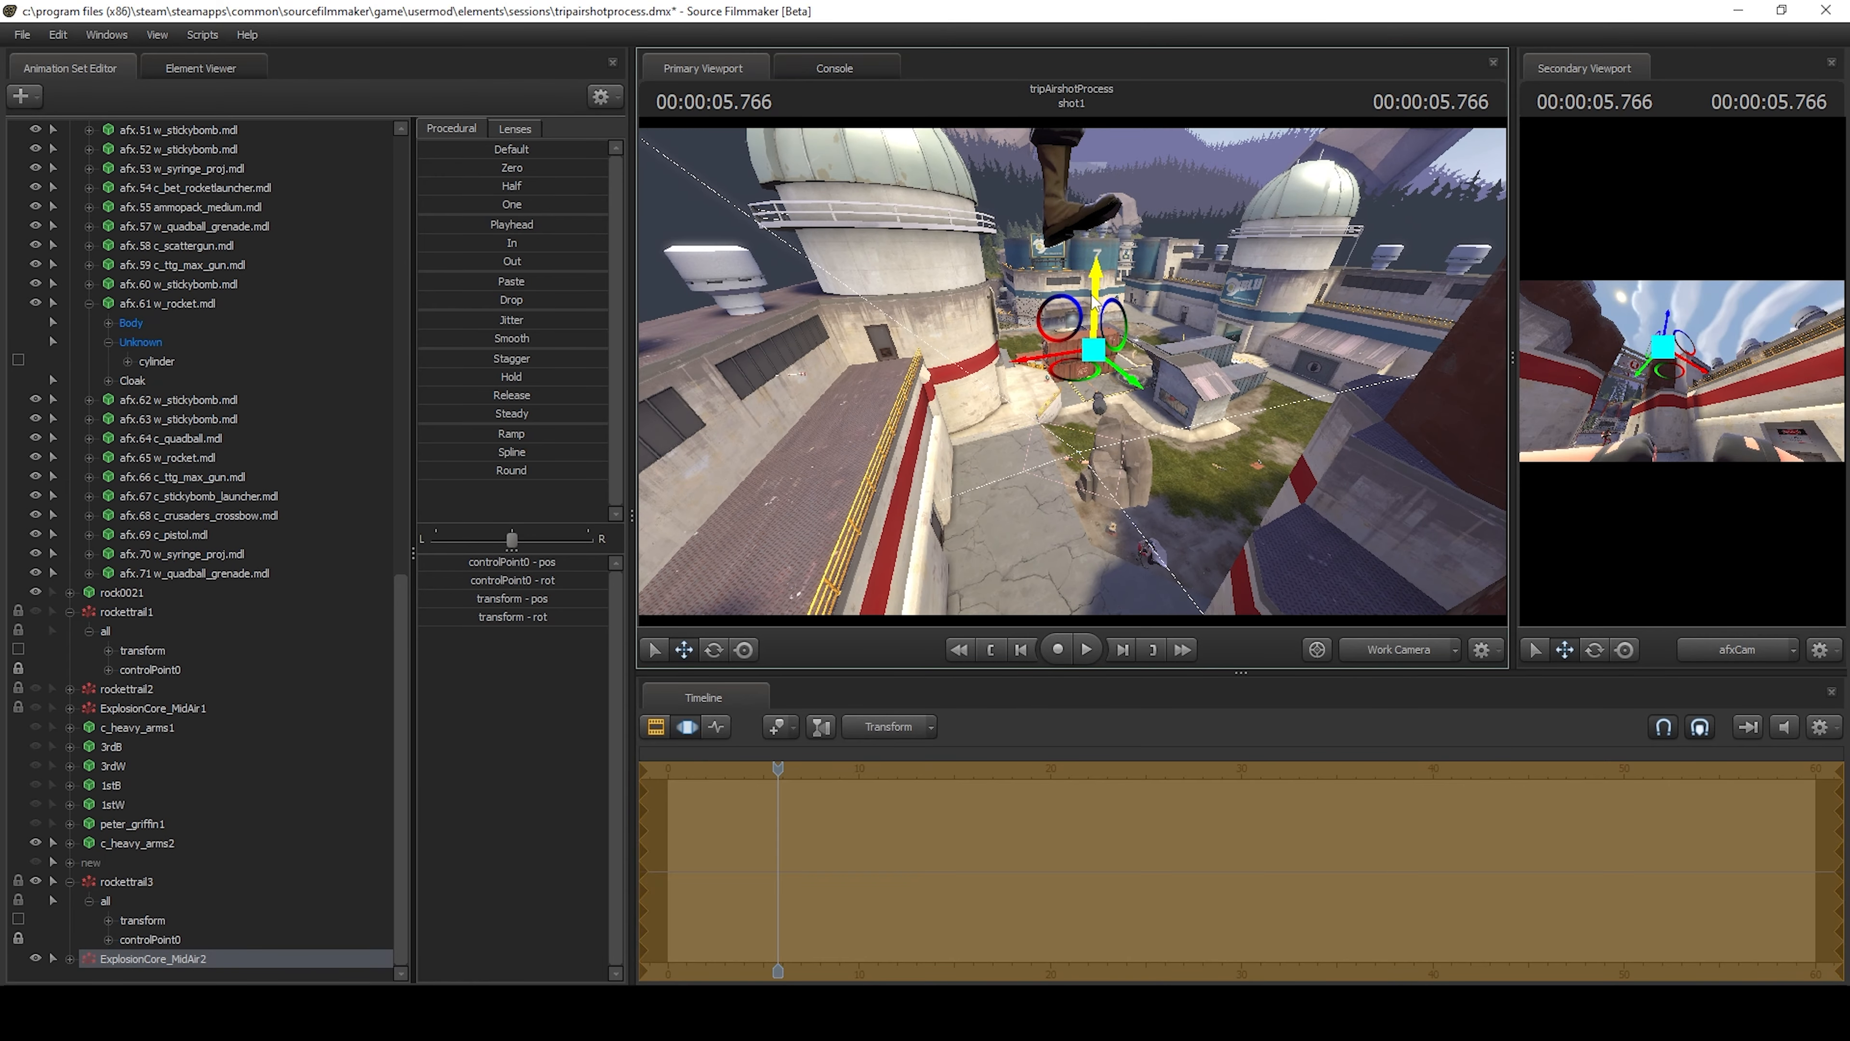
left_click_drag(1096, 309, 1098, 365, "alt")
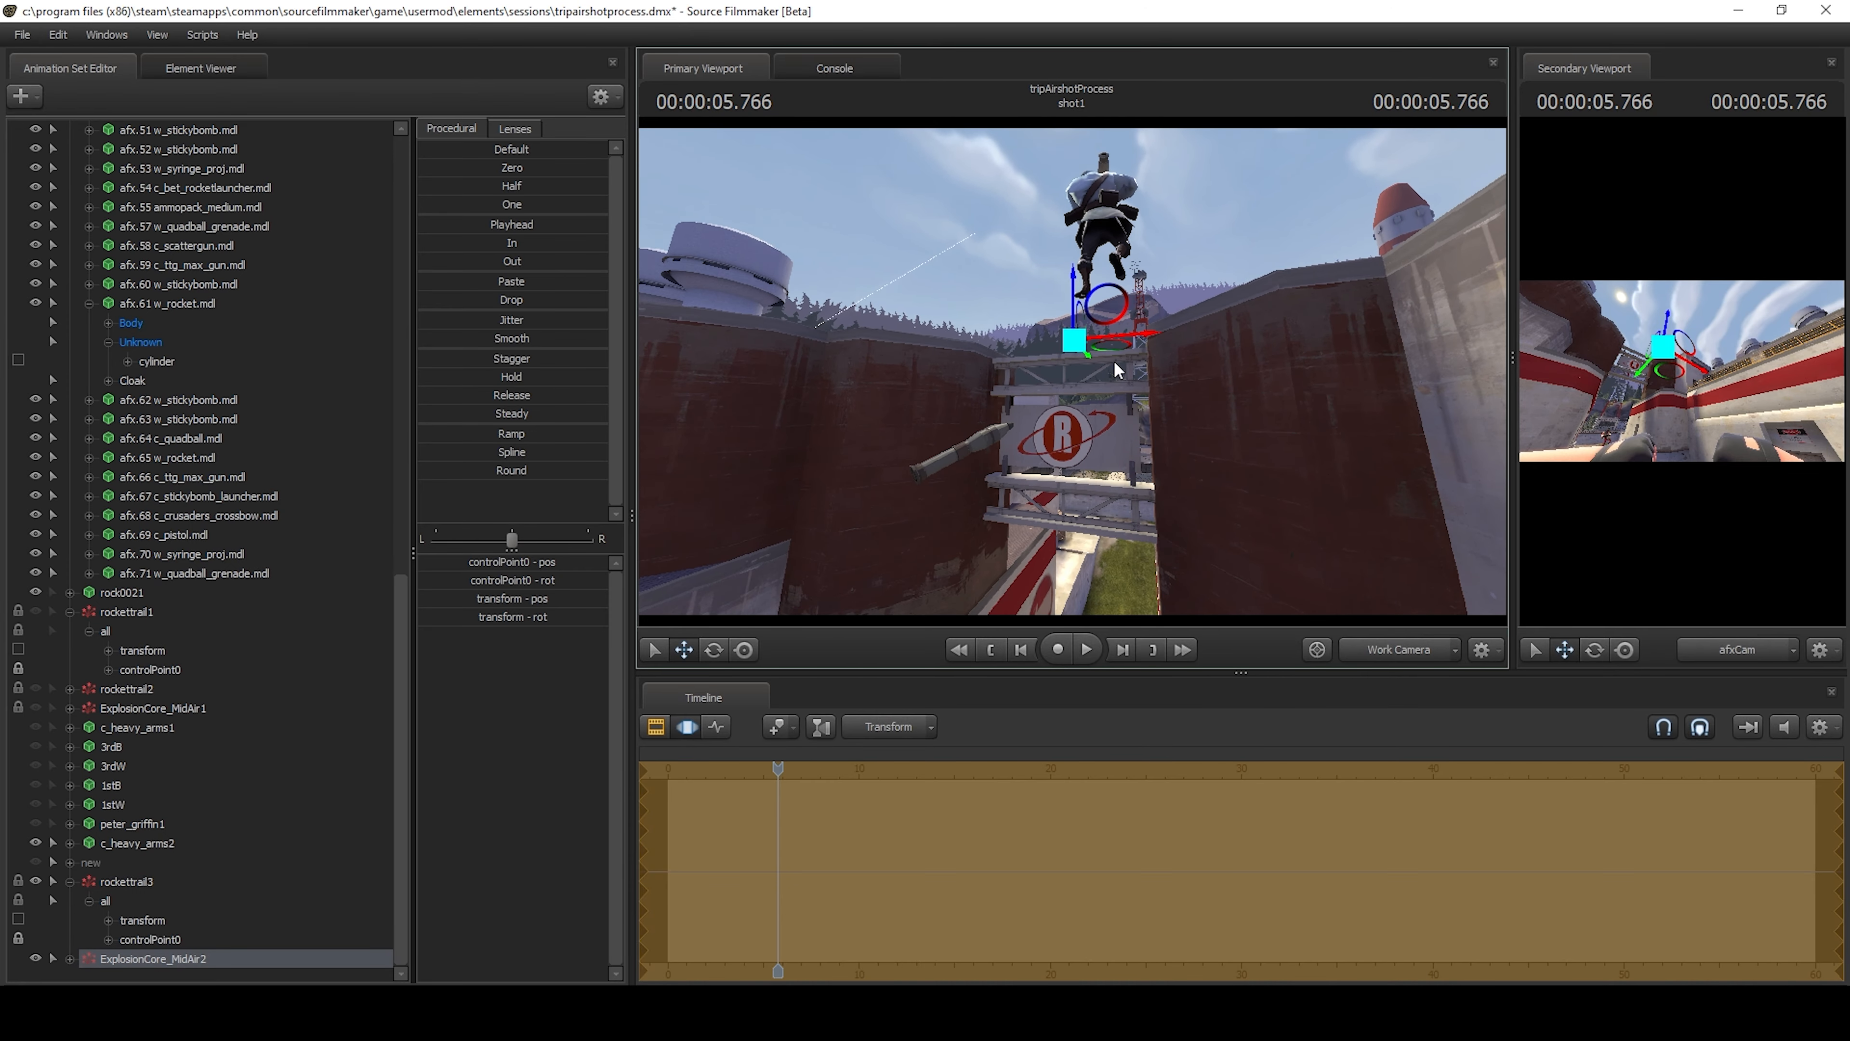
Check the path of the afx.65 rocket model and lower the mid-air explosion slightly to line up with it.
left_click(968, 448)
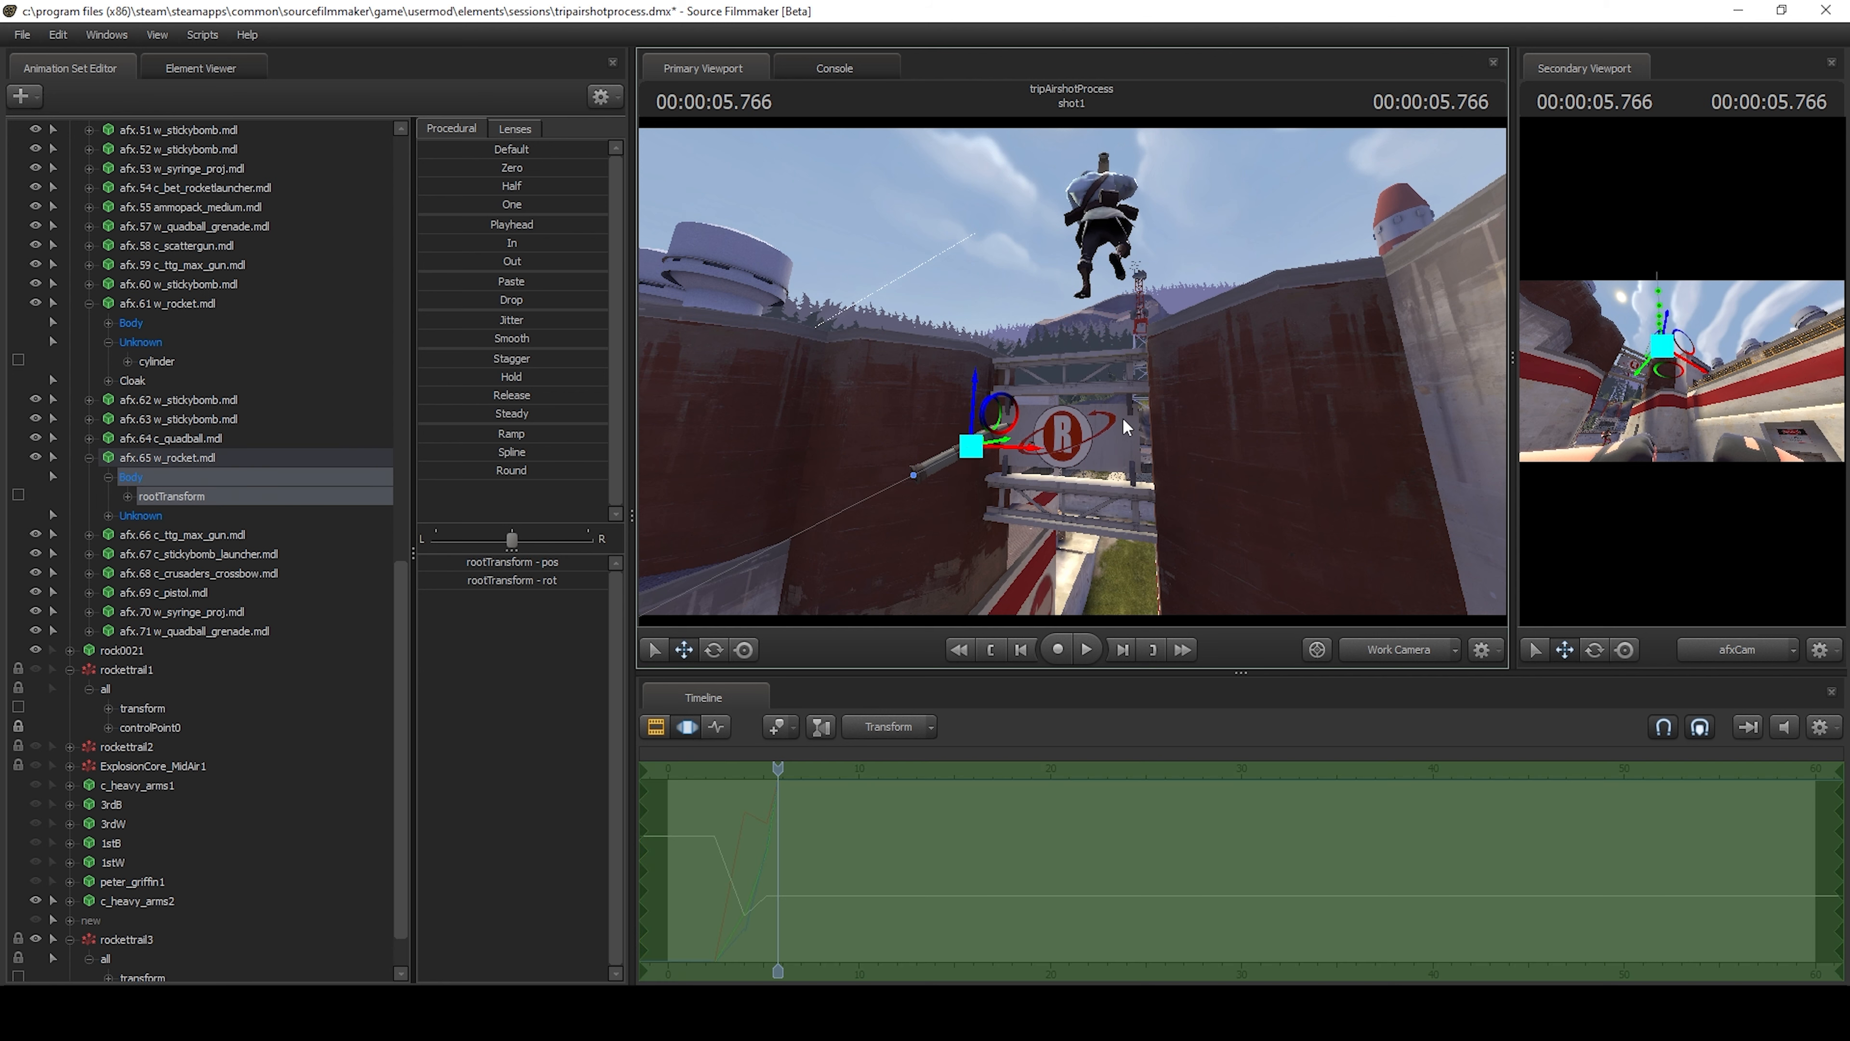
left_click_drag(1308, 228, 1242, 208)
scroll(158, 557, "down", 1)
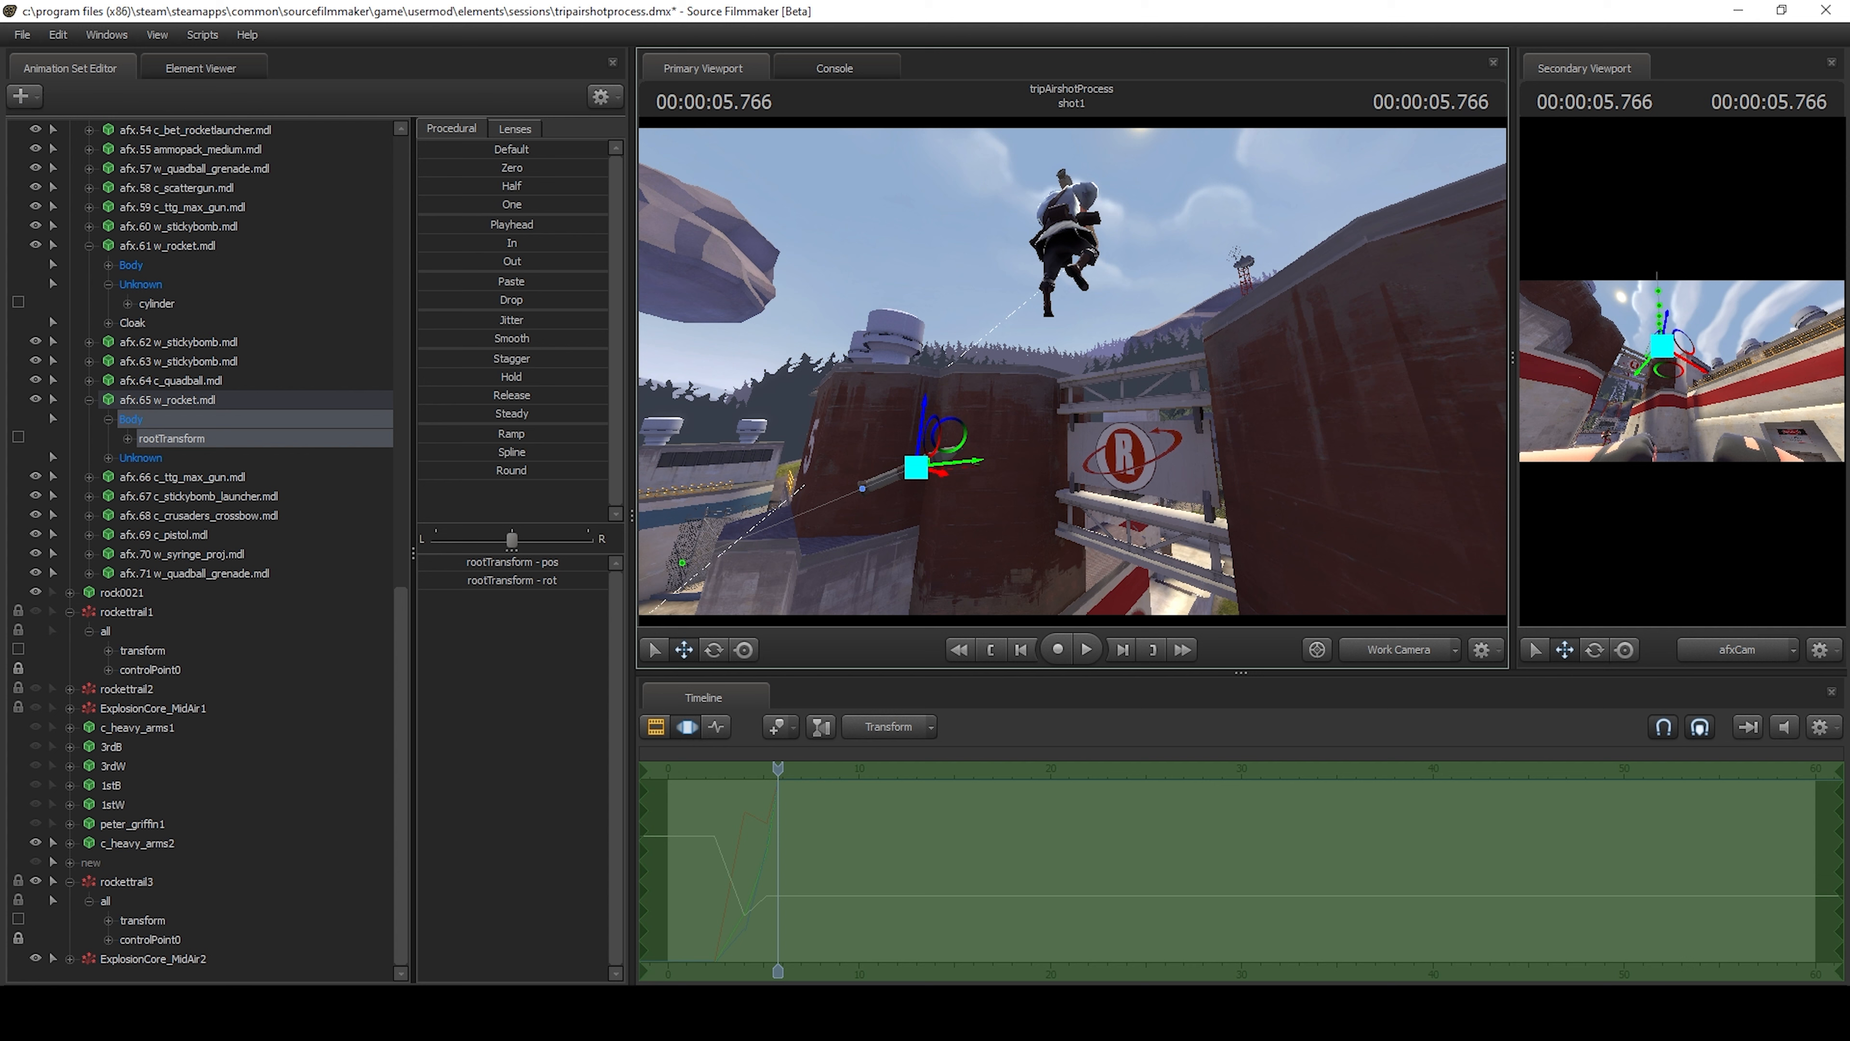
left_click(175, 959)
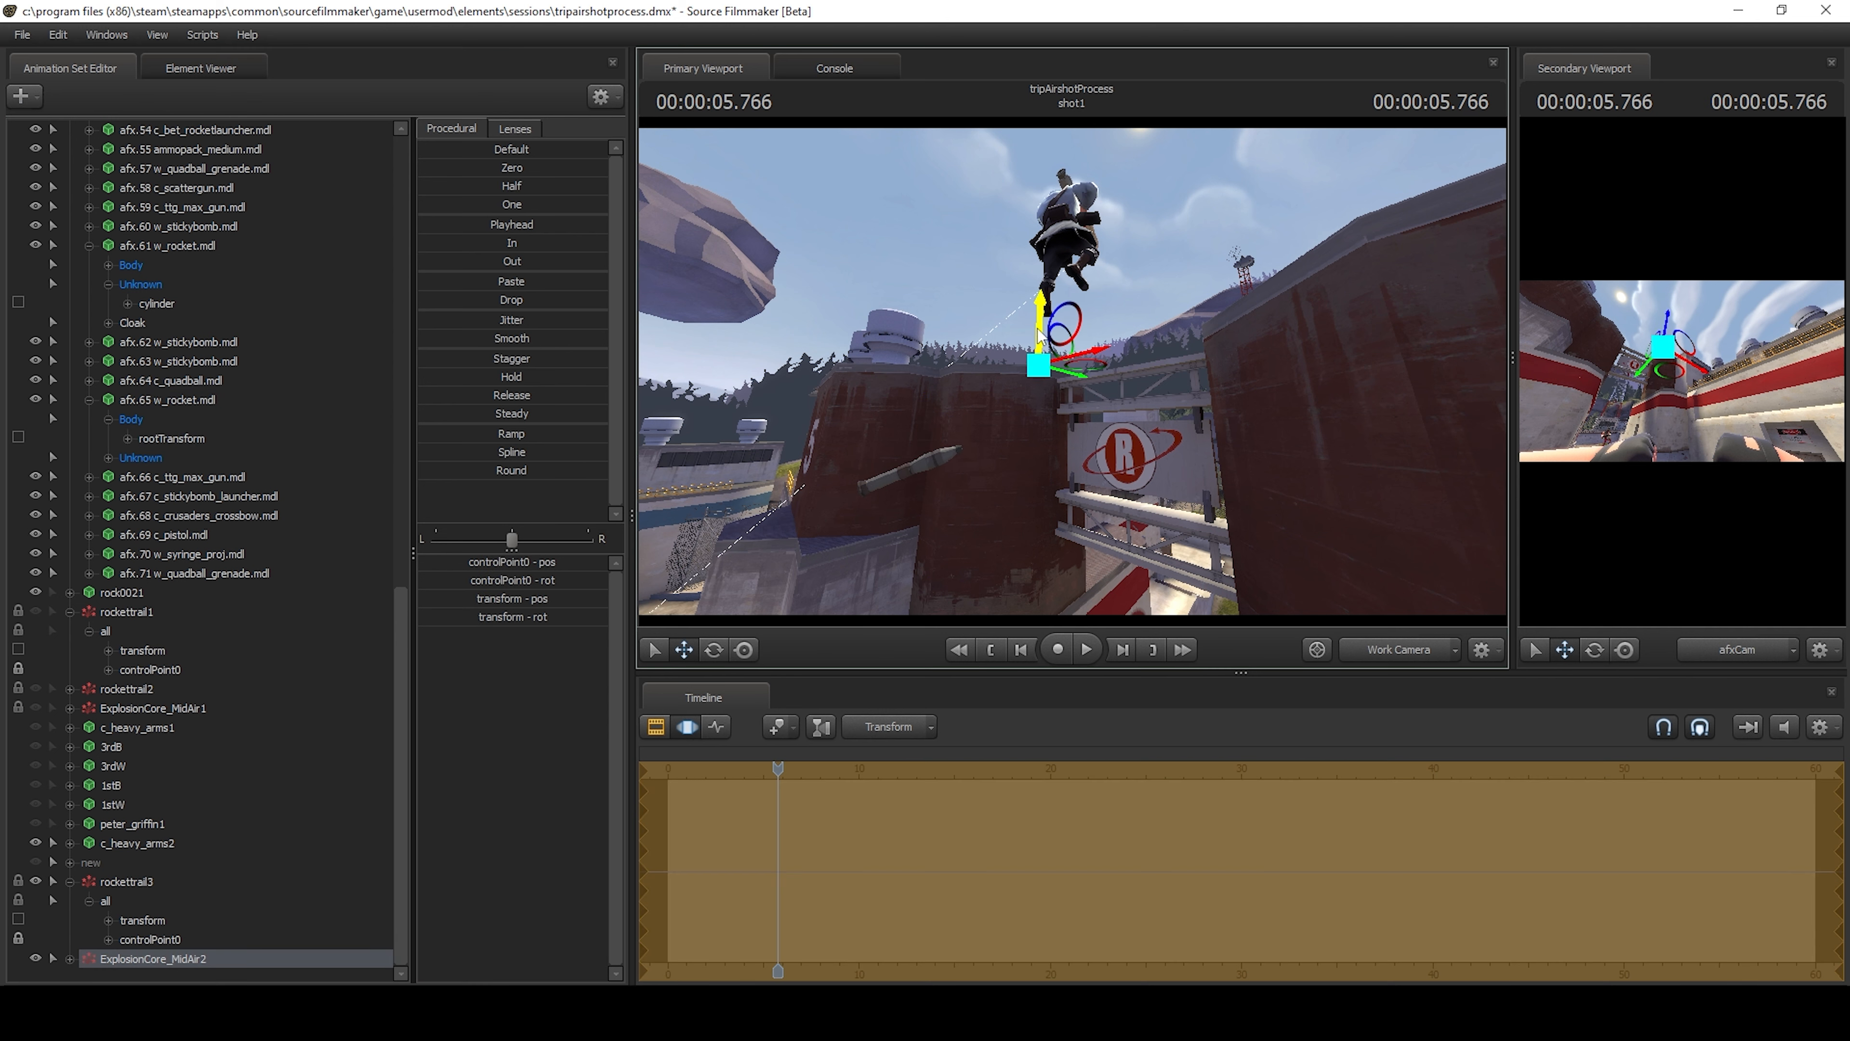
left_click_drag(1040, 334, 1029, 357)
left_click_drag(1107, 419, 1160, 448)
key("a")
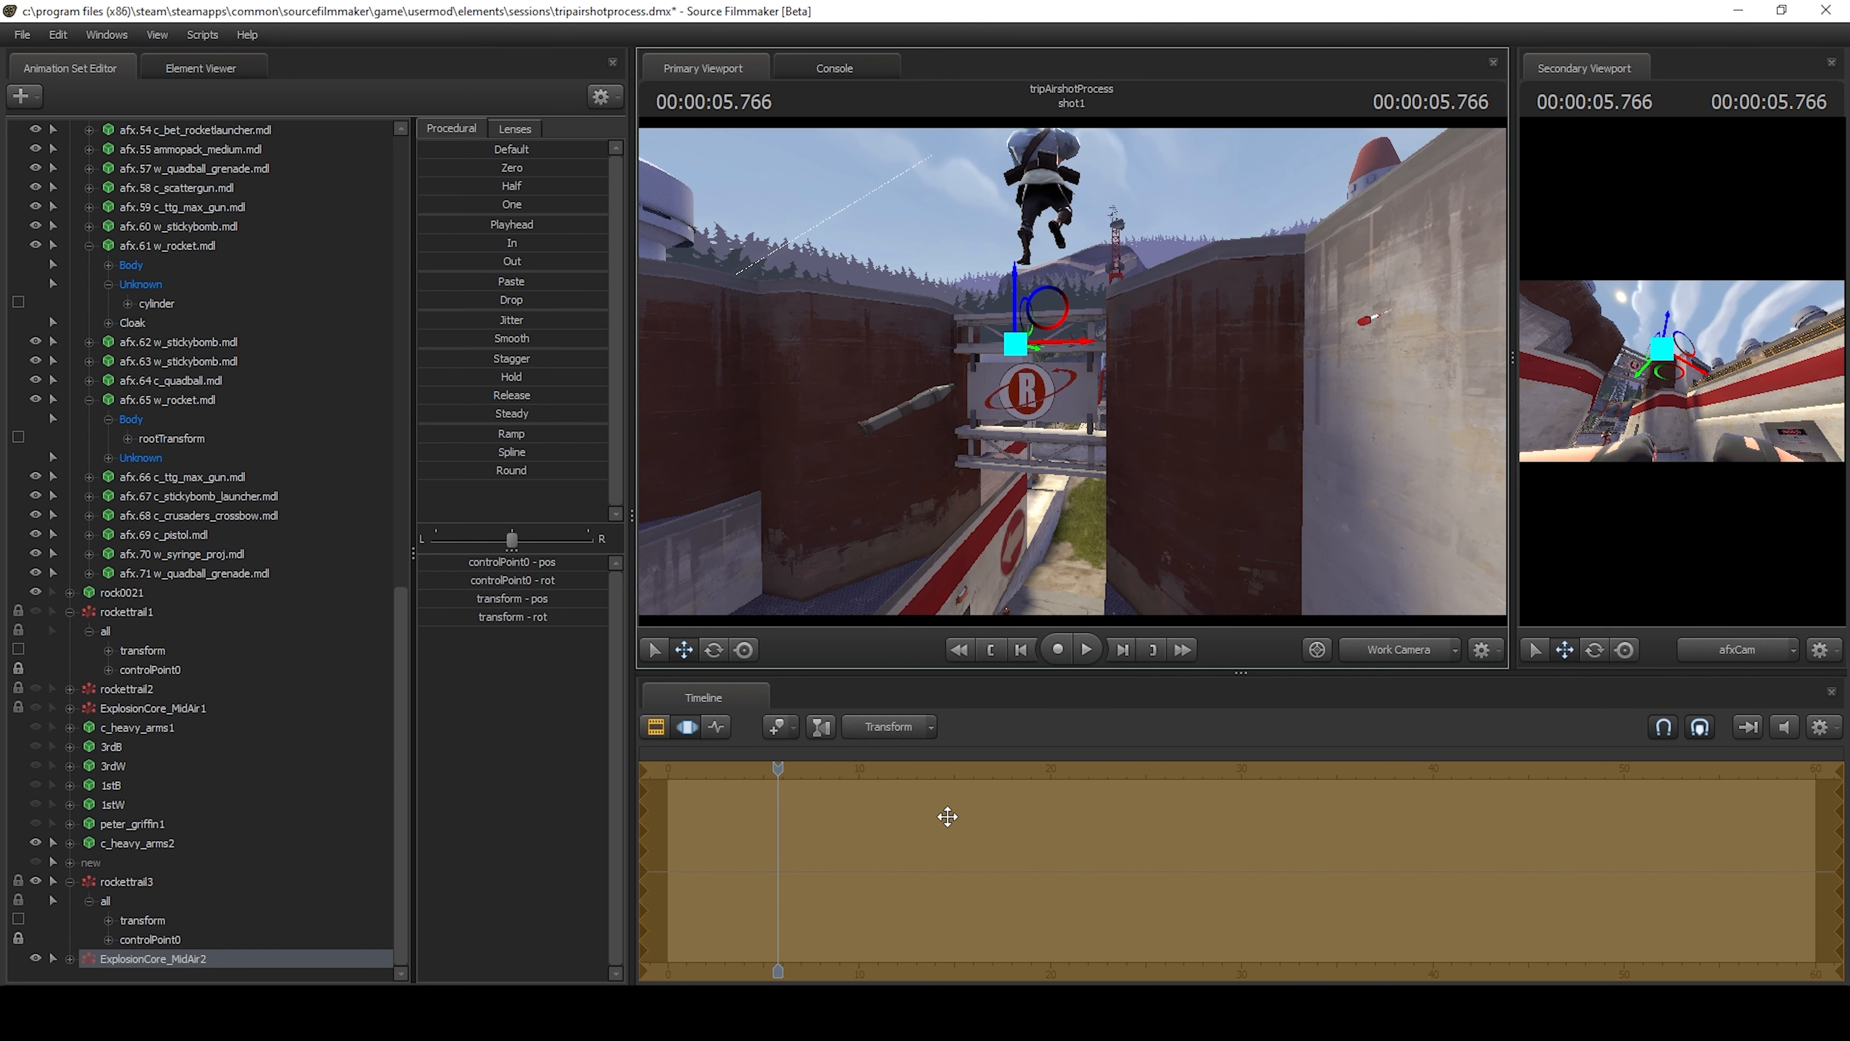
Play the explosion from 5.766 s to 5.850 s in the work camera and step through its frames to check the timing.
left_click(35, 958)
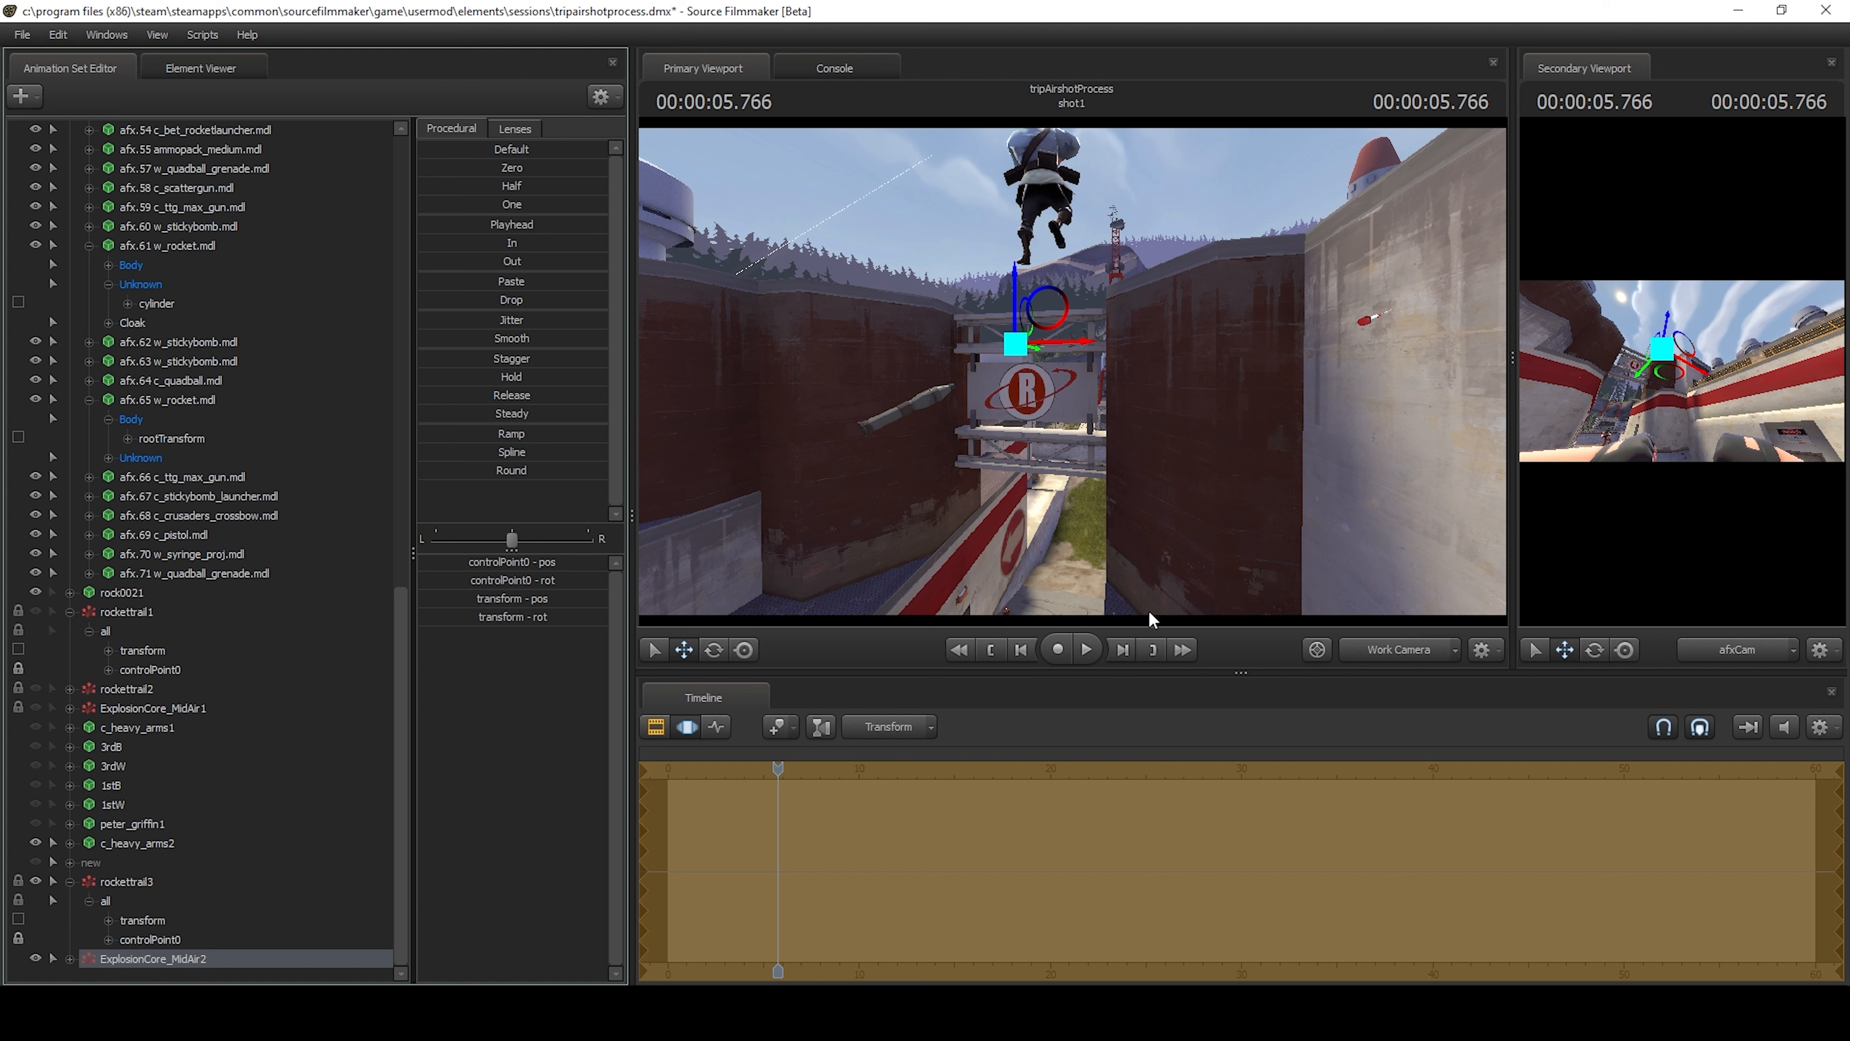
left_click(1082, 651)
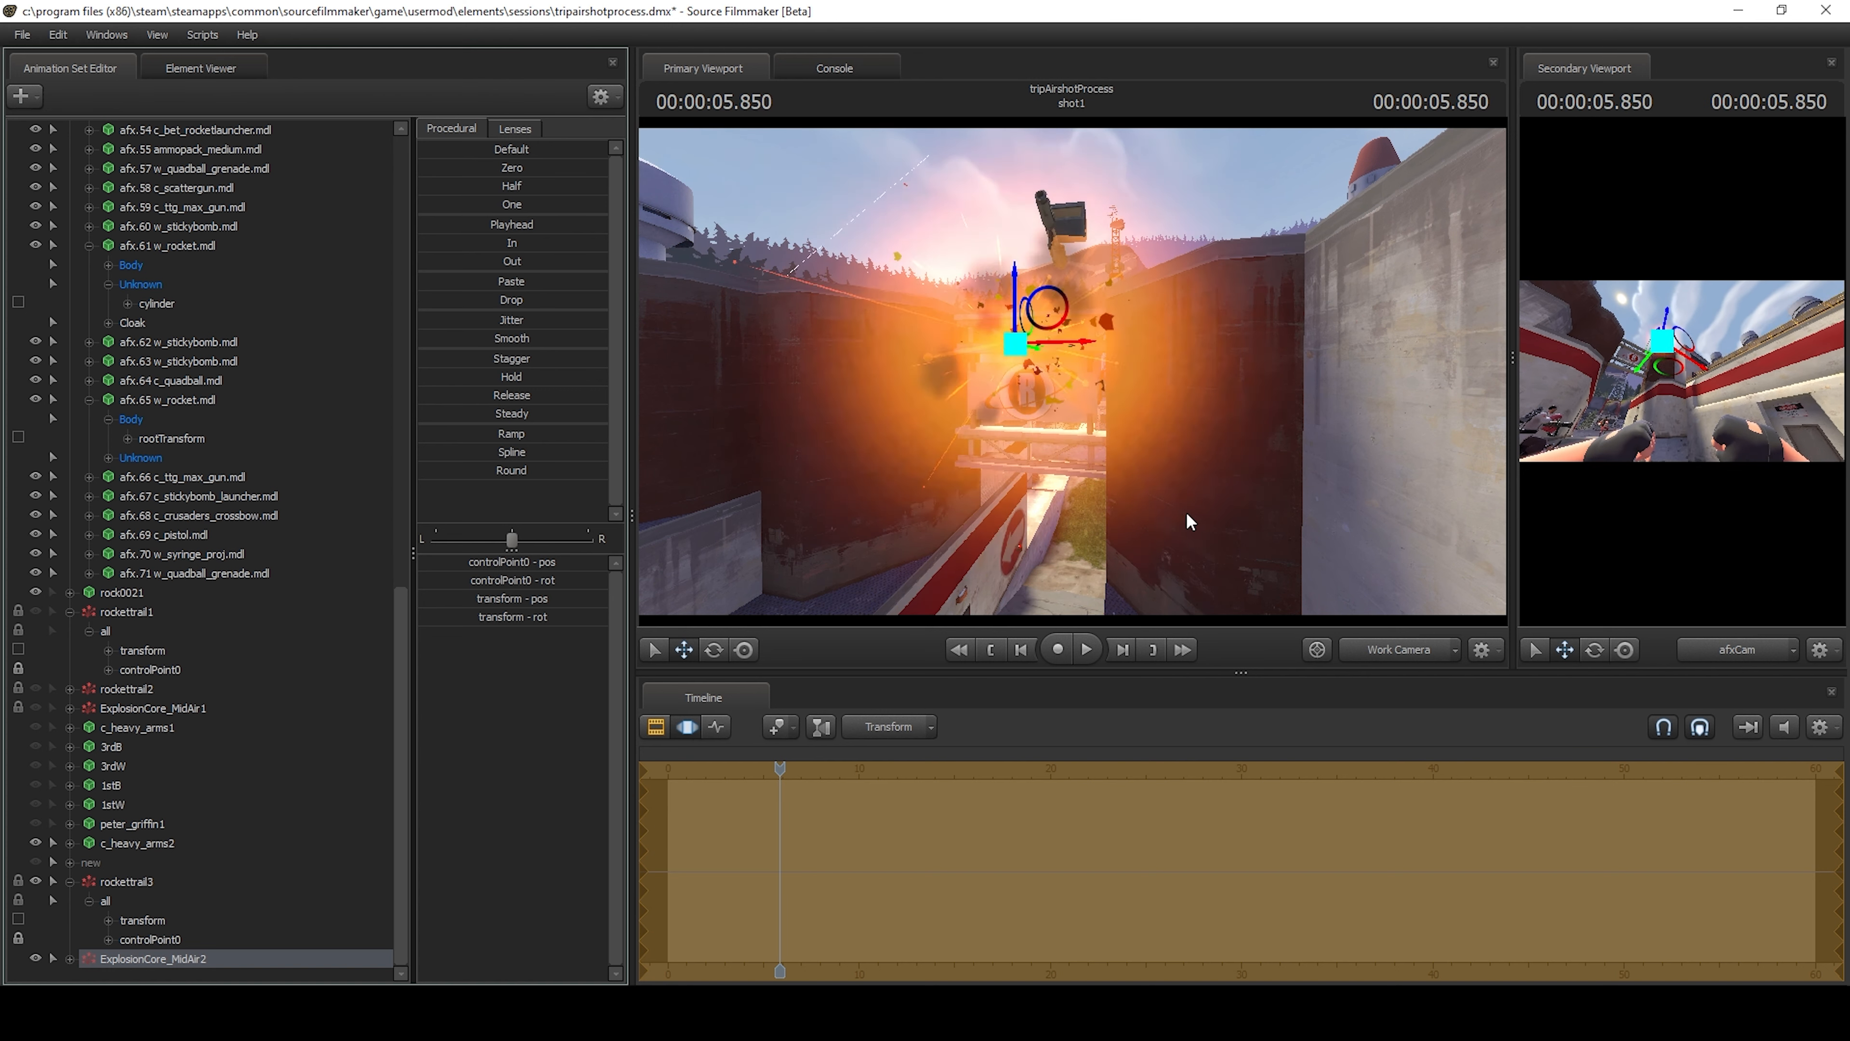
key("Left")
key("Left")
key("Left")
key("Left")
key("Right")
key("Left")
key("Left")
key("Left")
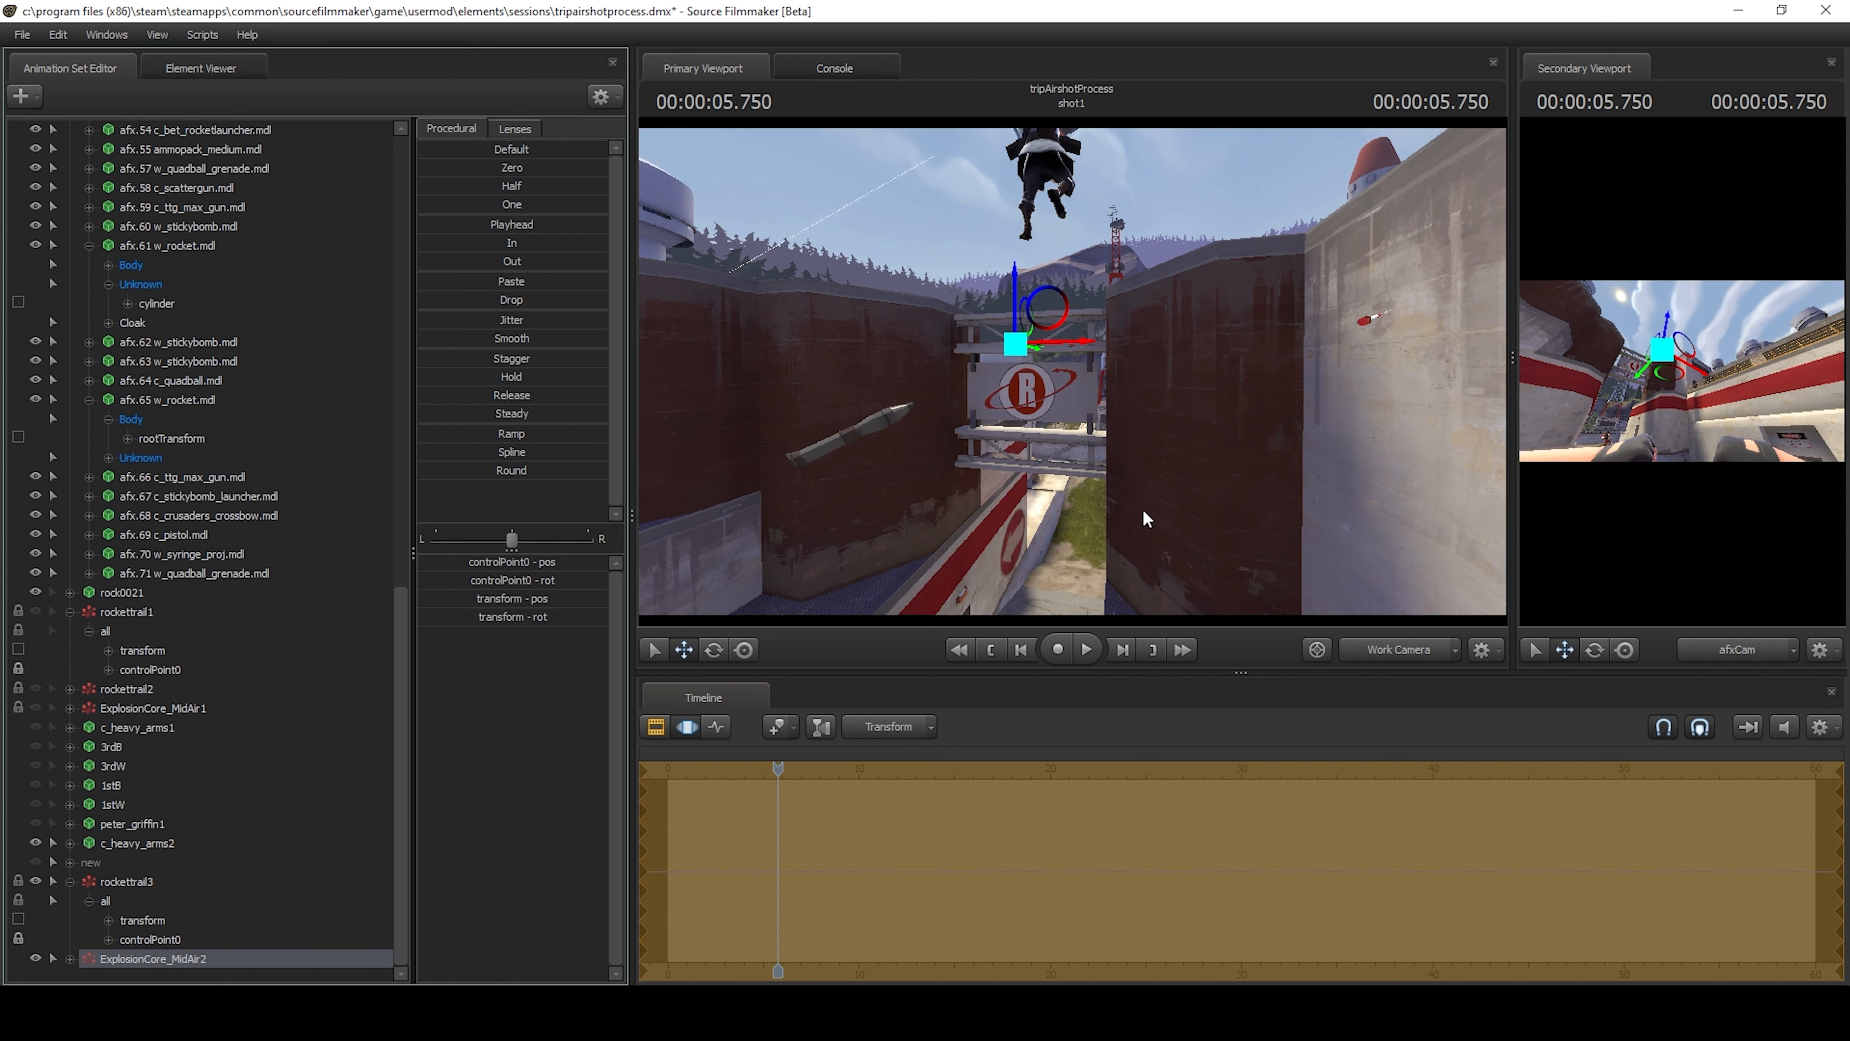
key("Right")
key("Right")
View the shot through afsCam and play it from the start to review the airshot with its explosion.
left_click(1392, 651)
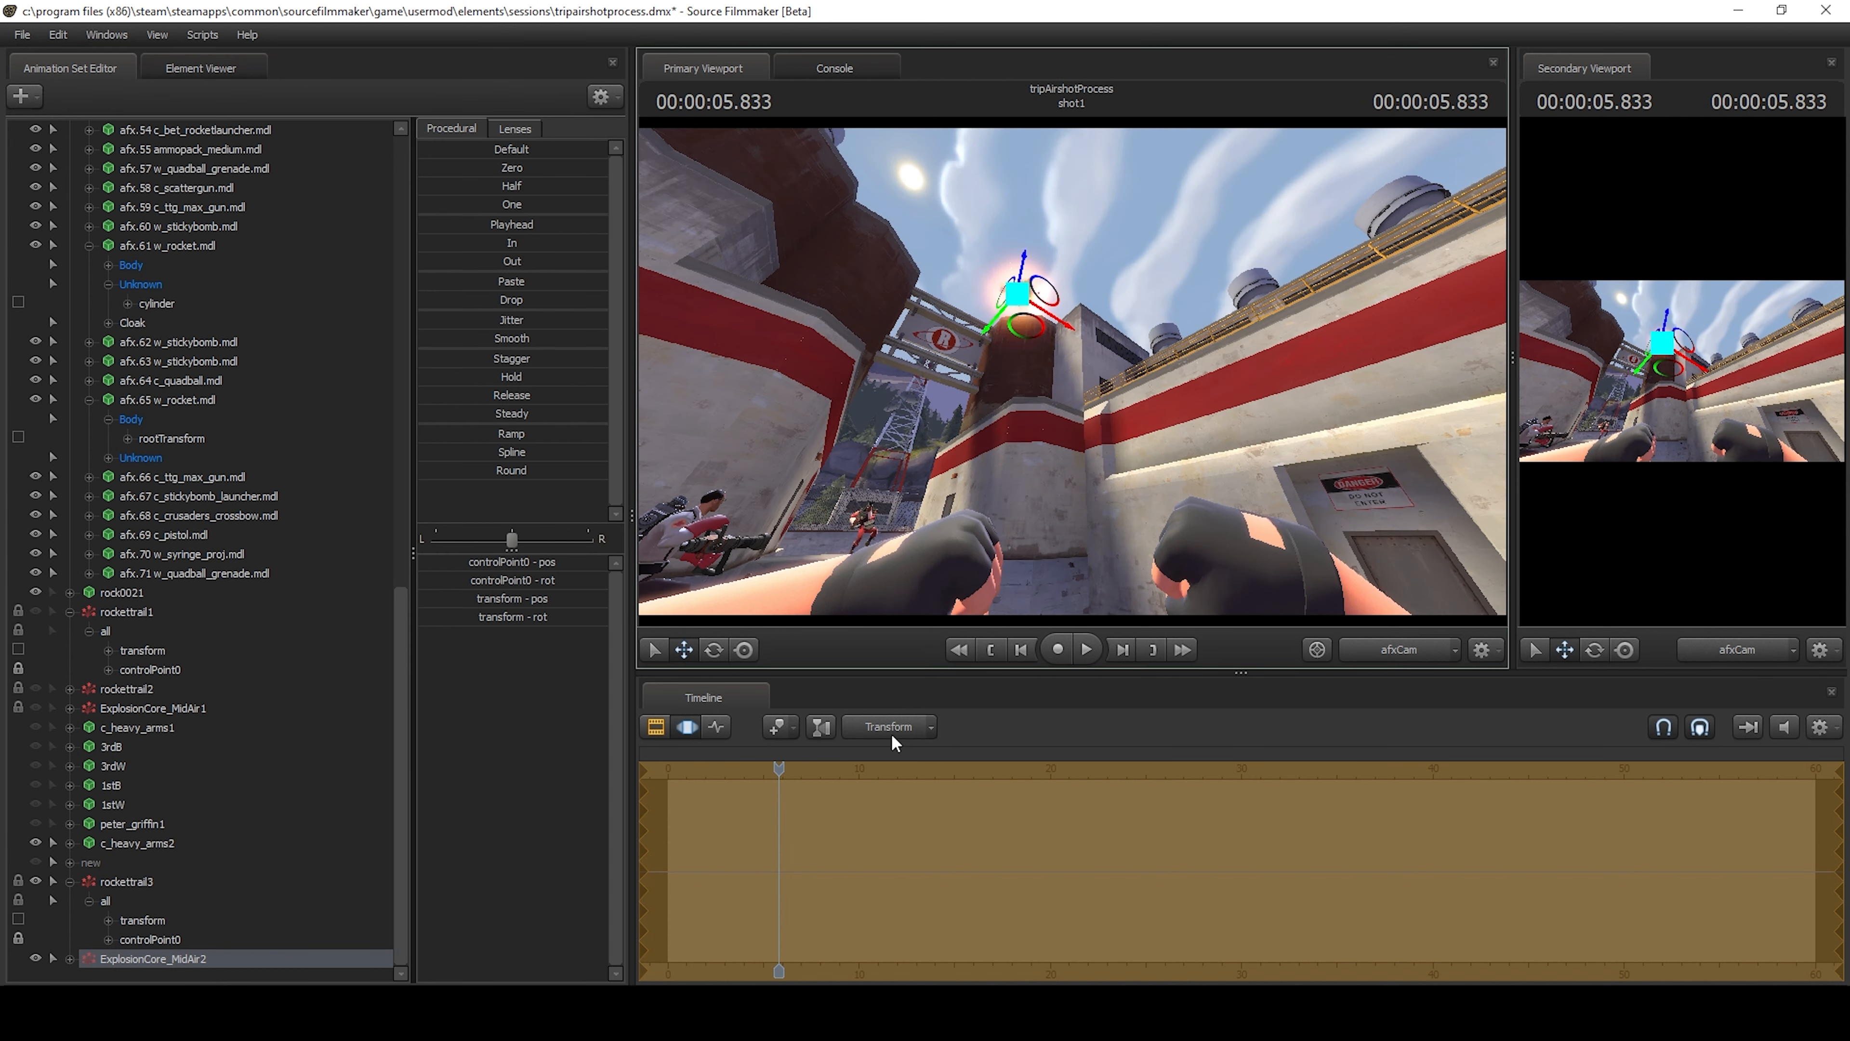
left_click_drag(779, 770, 662, 770)
left_click(1098, 651)
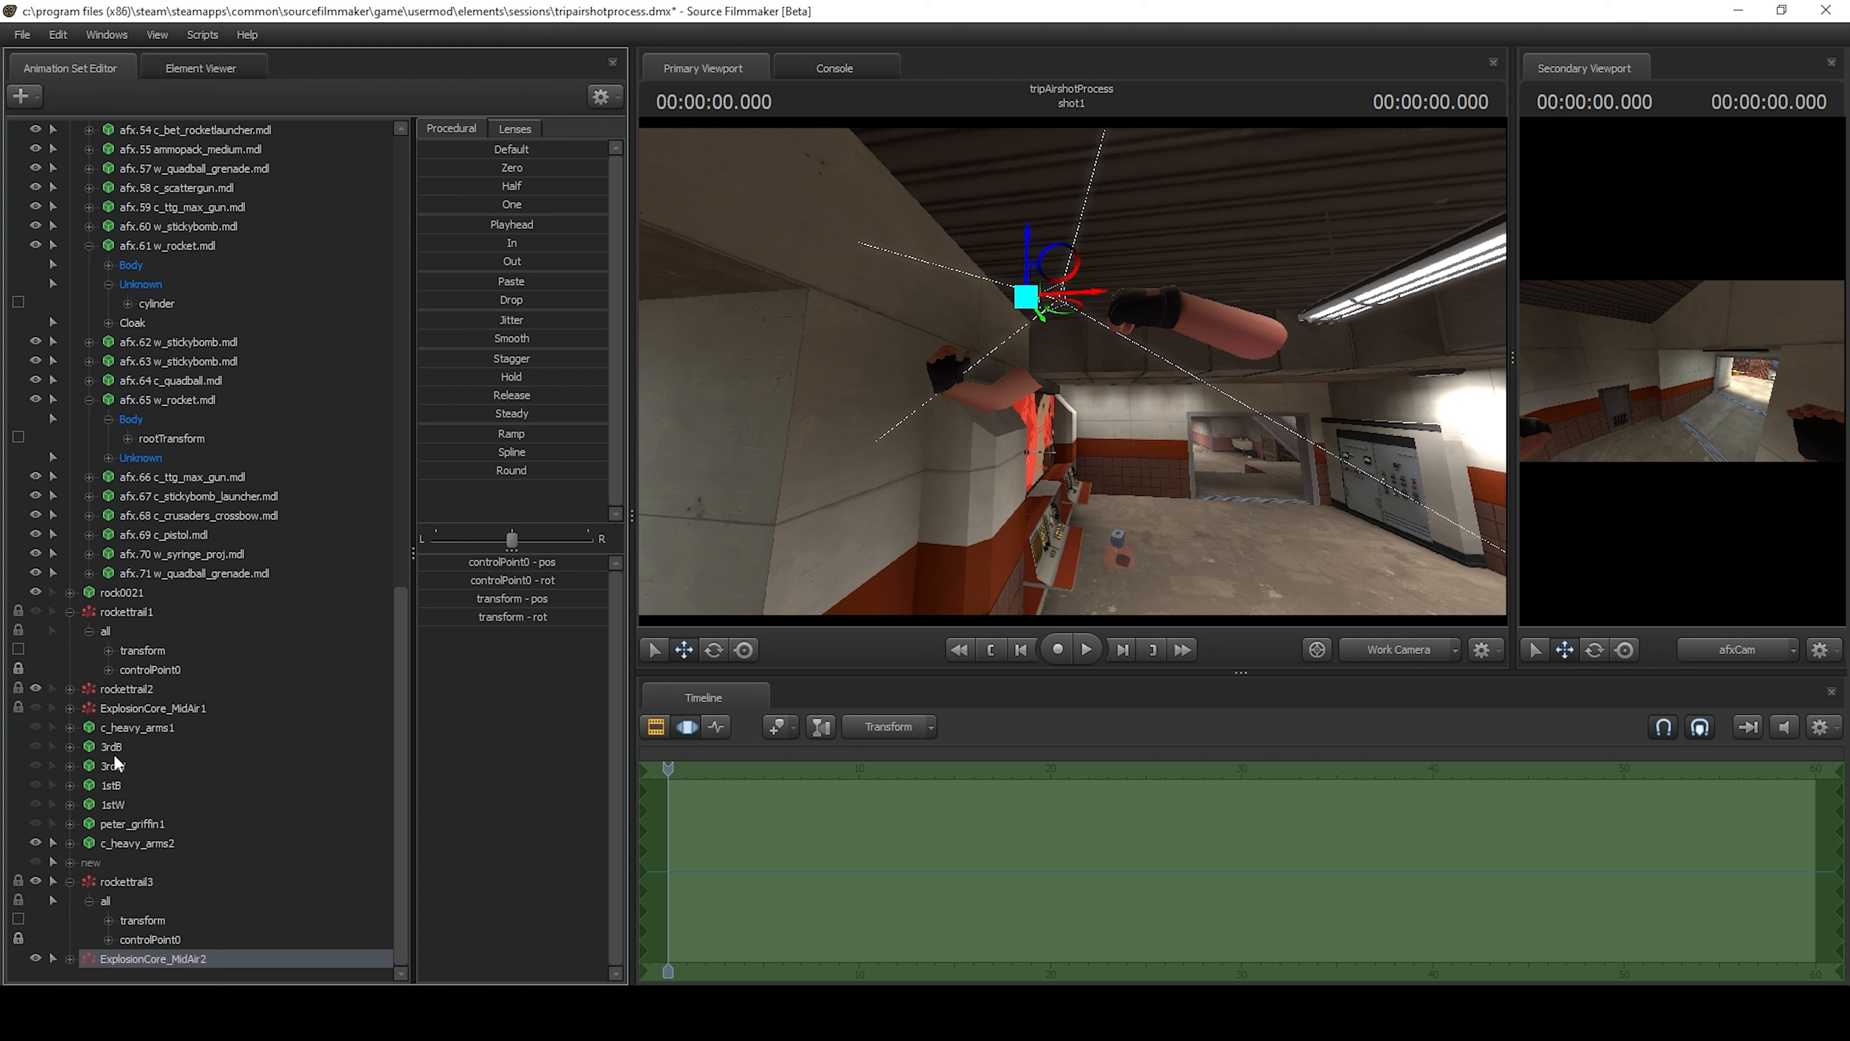
Unhide the 3rdB and 3rdW models and select them to examine the third-person body and its weapon.
left_click(36, 746)
left_click(35, 765)
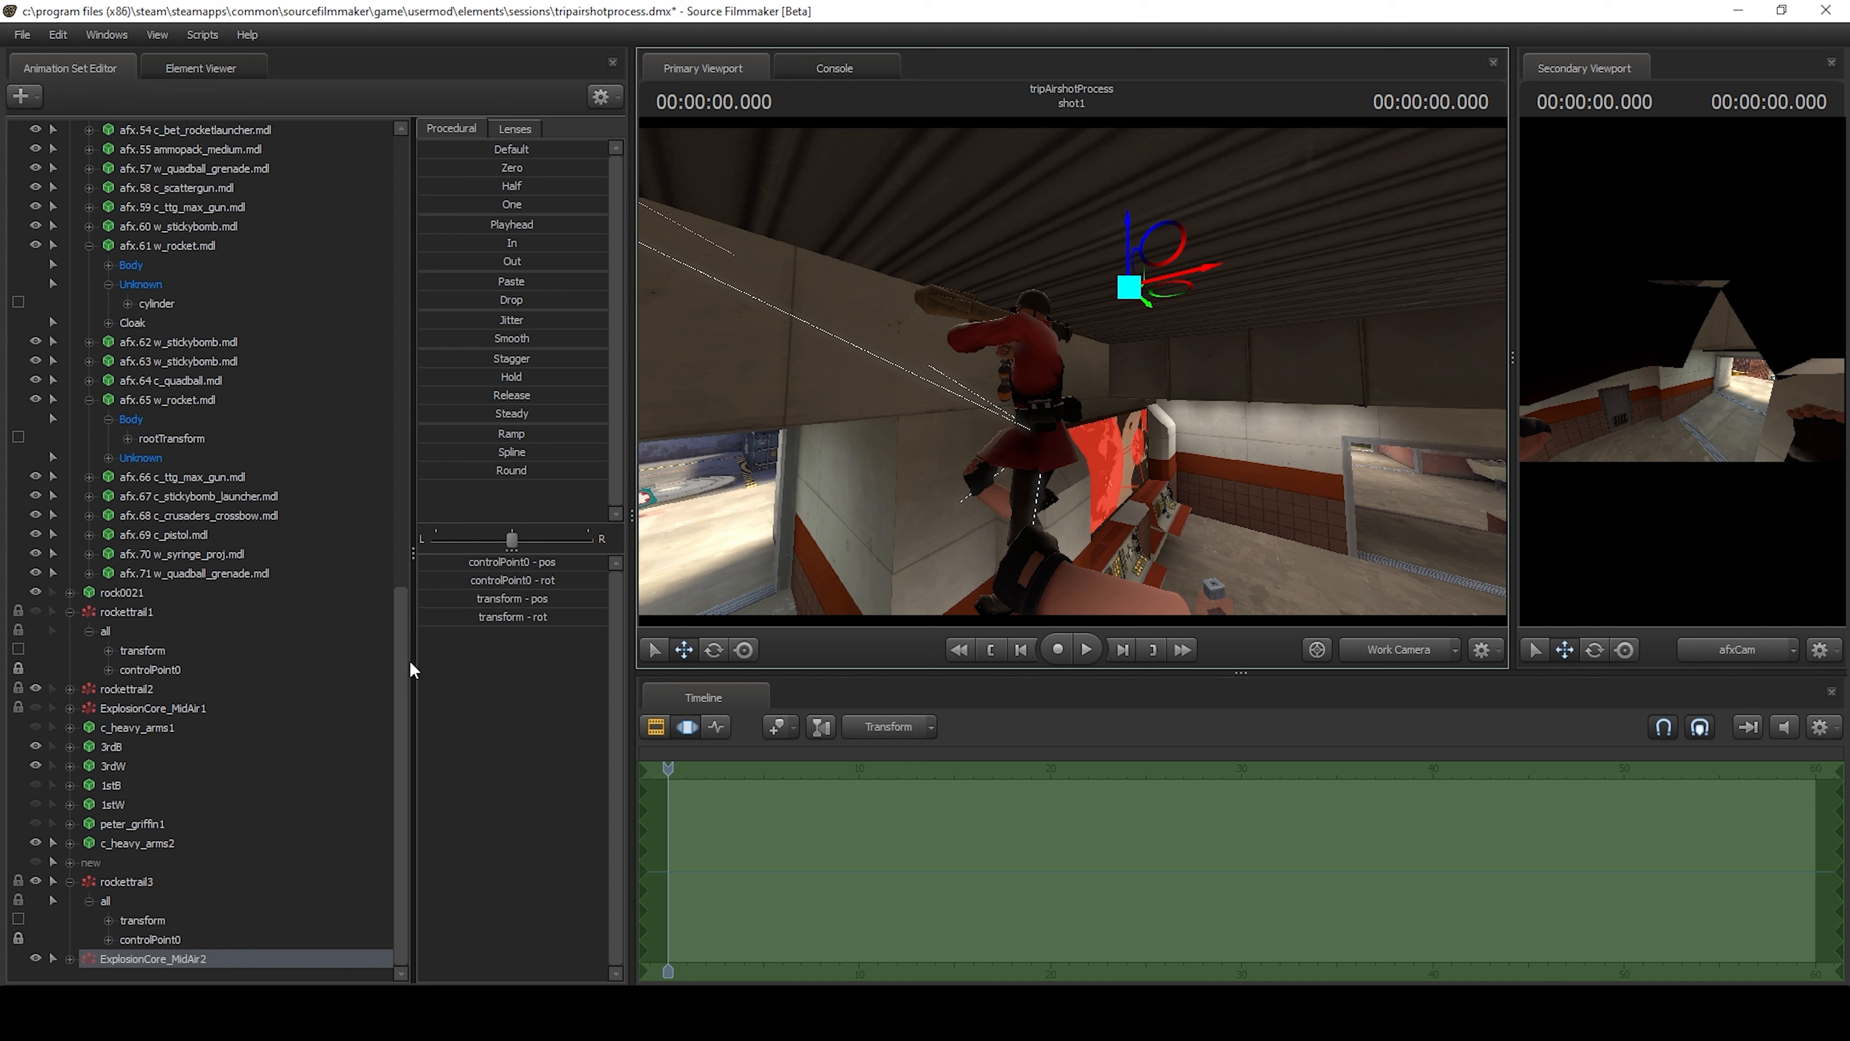
left_click(114, 764)
right_click(117, 755)
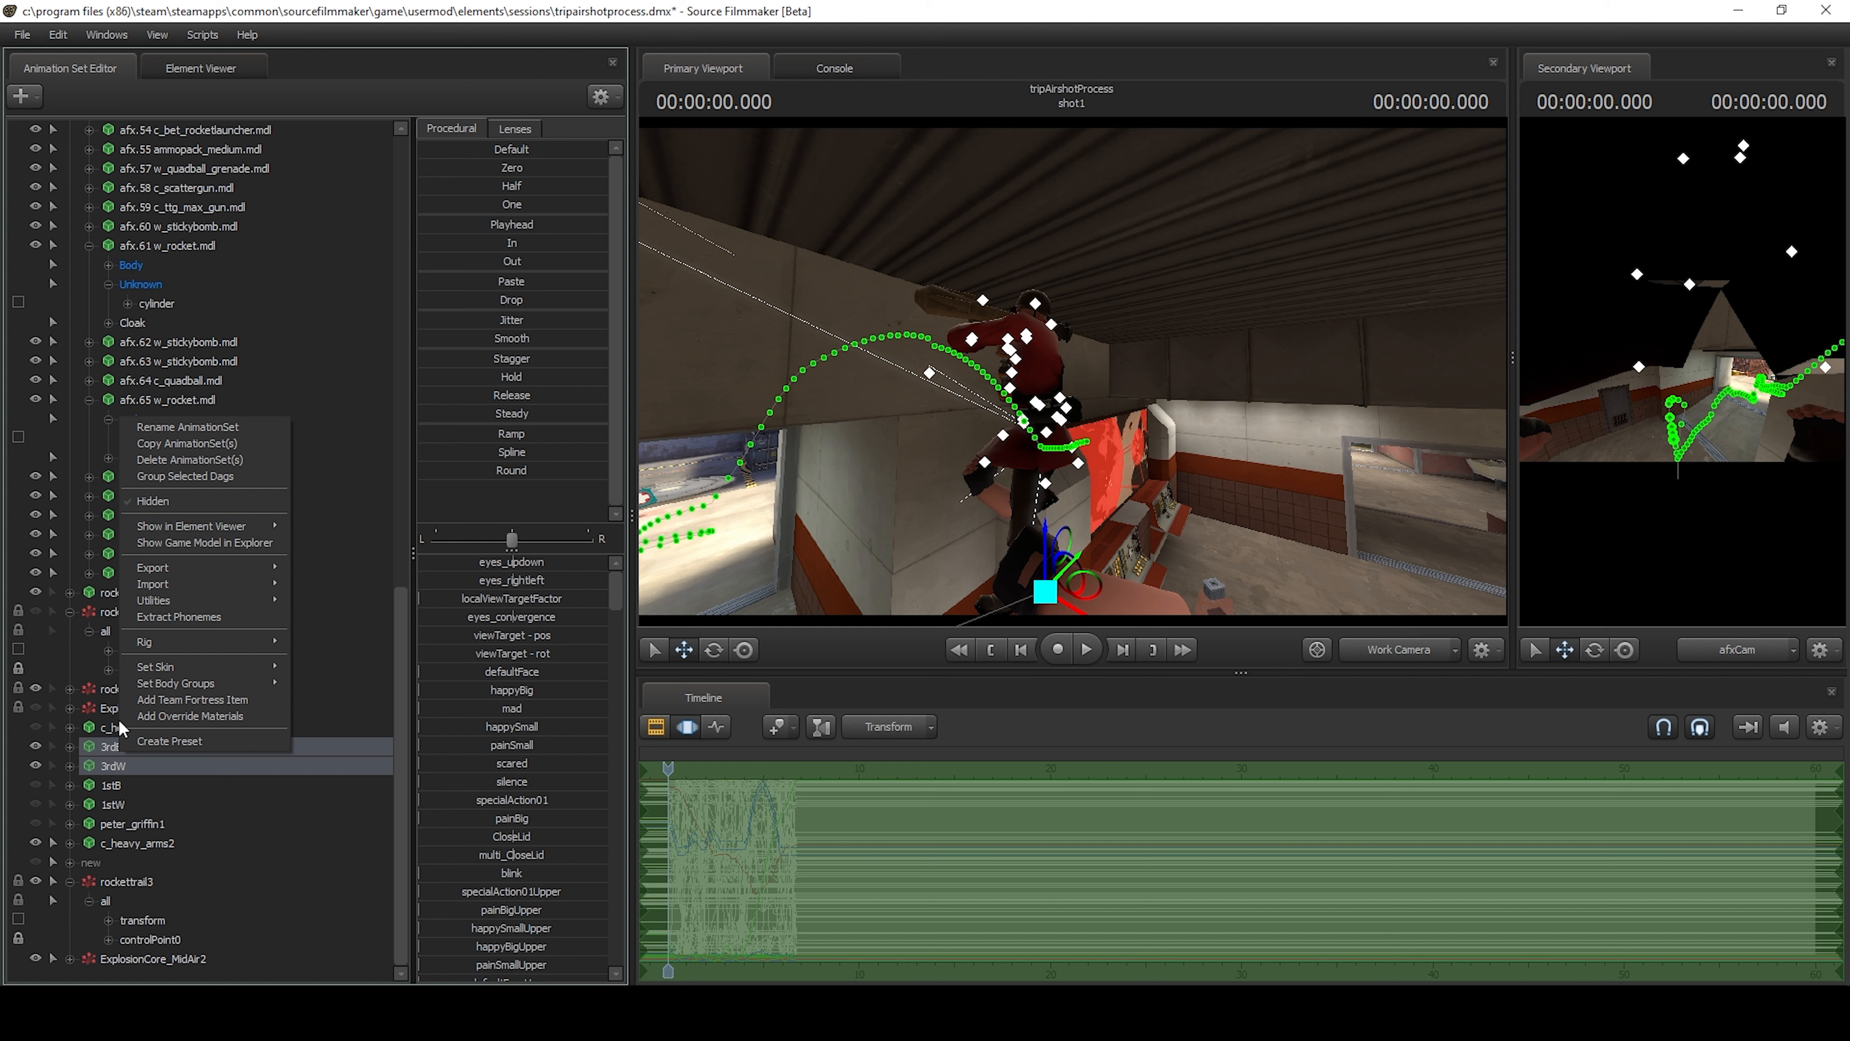
right_click(94, 742)
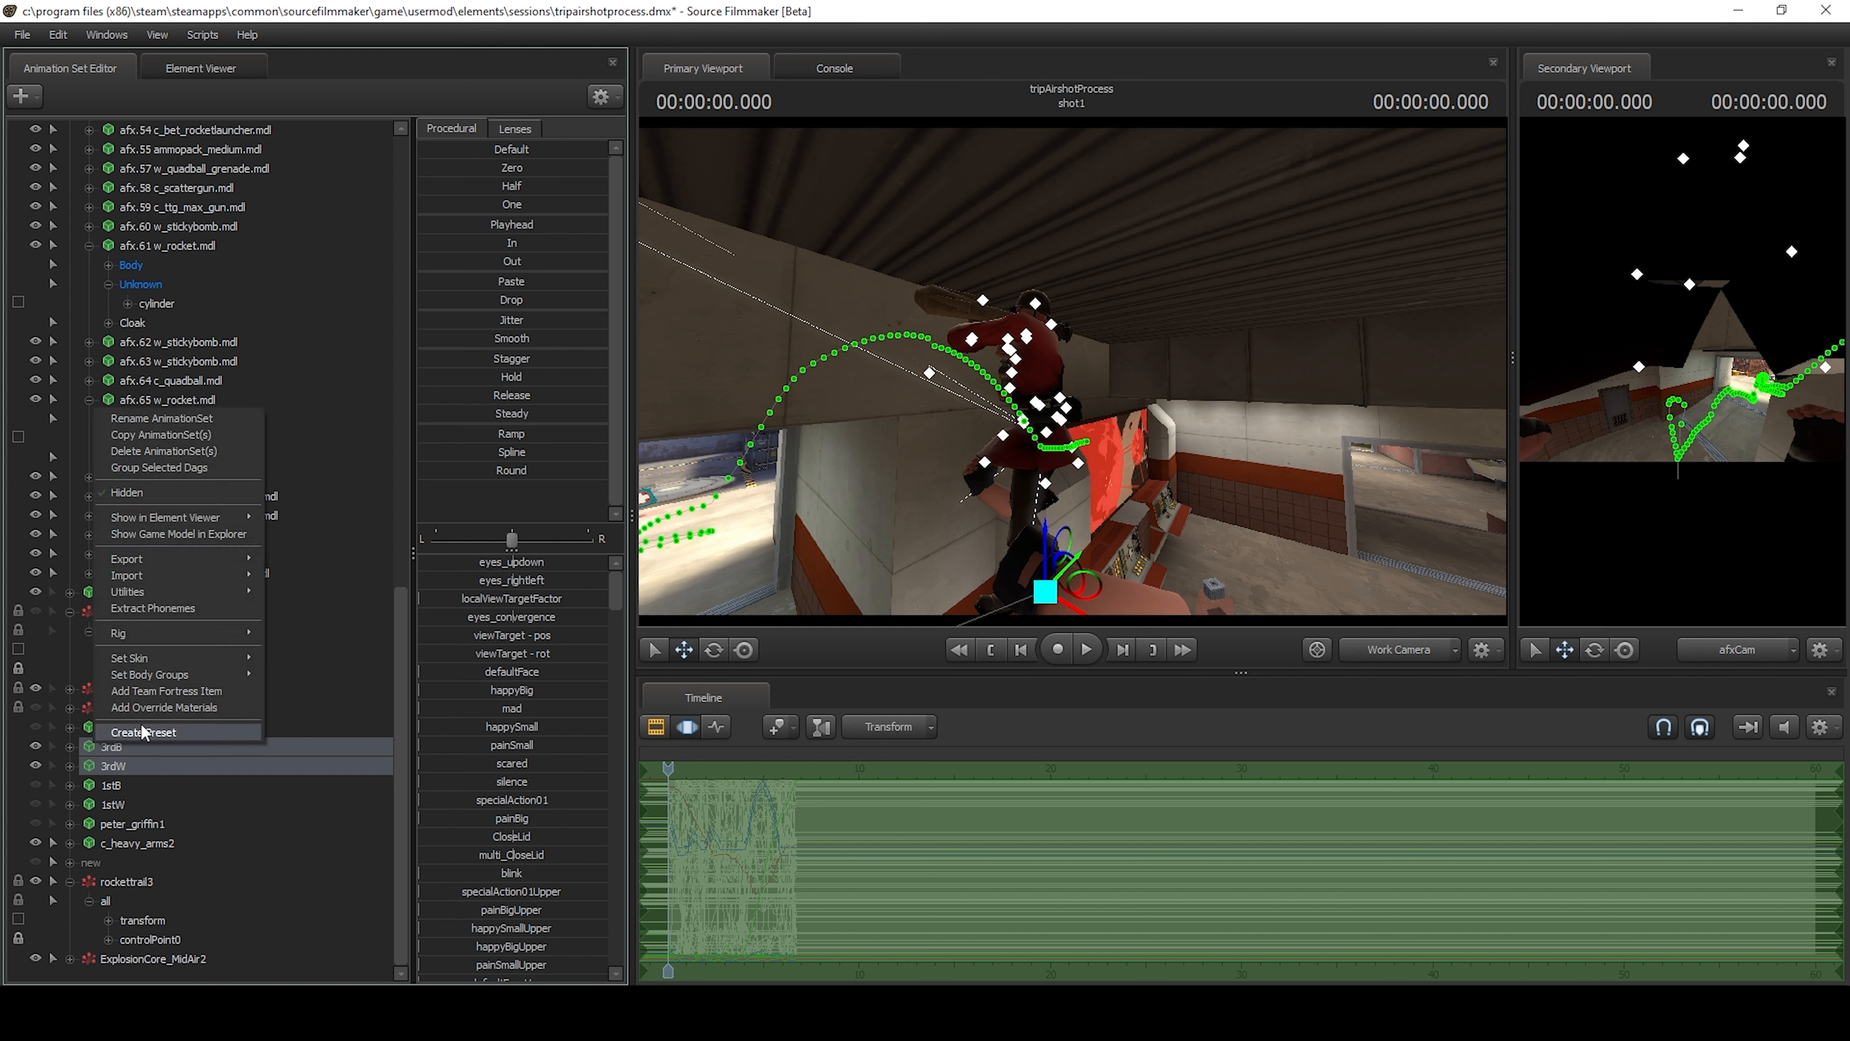
left_click(206, 465)
left_click(311, 689)
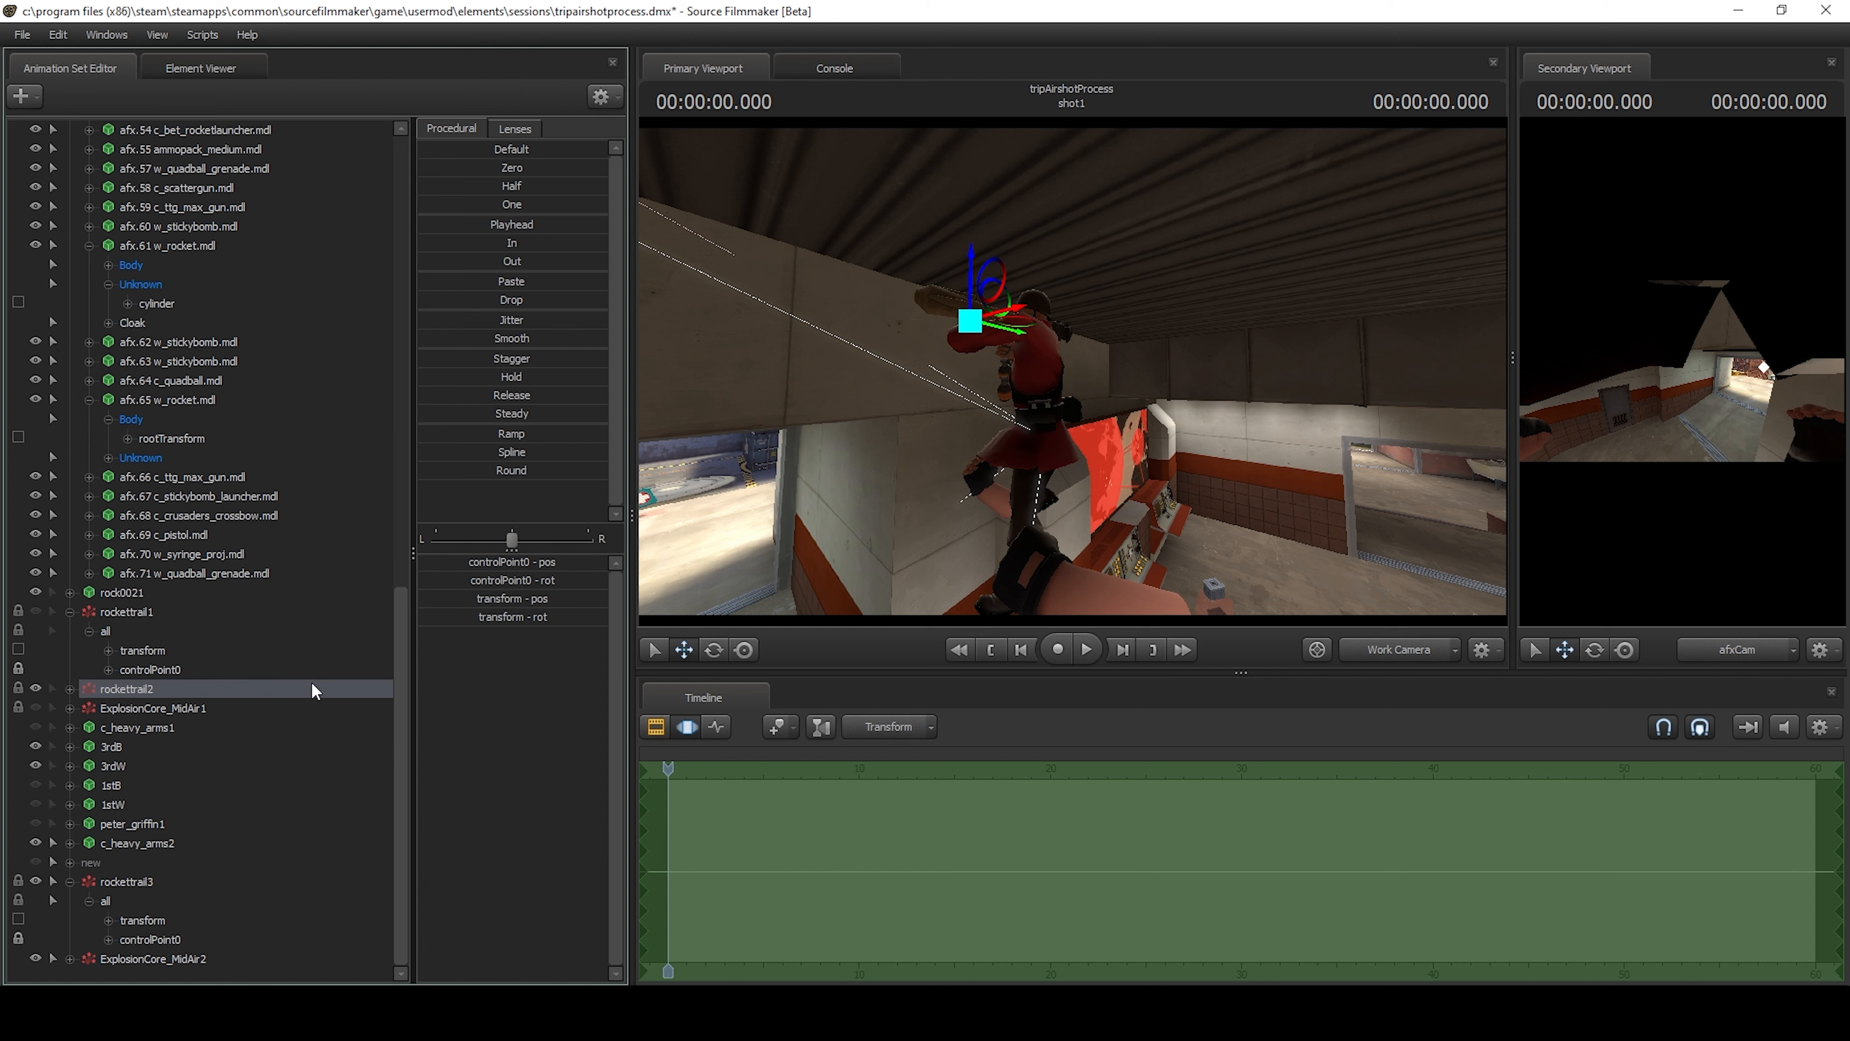
left_click(151, 745)
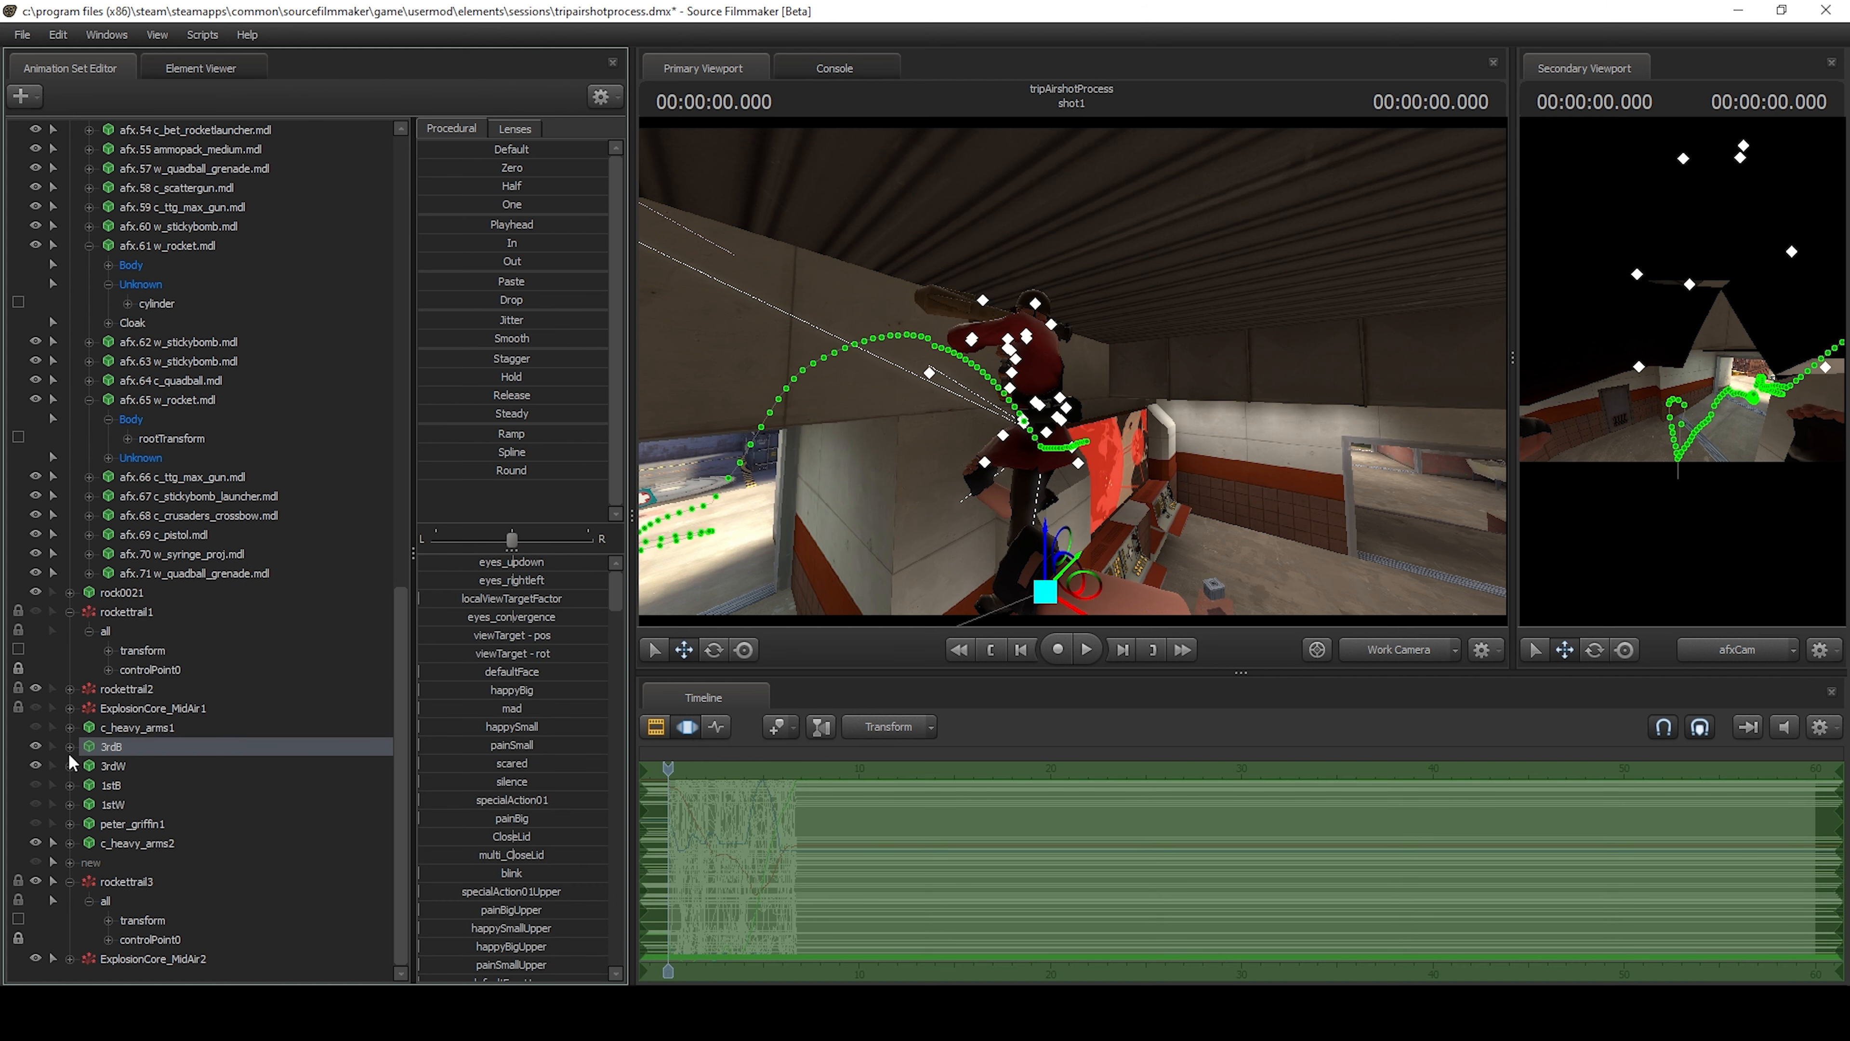
left_click(117, 763)
Hide the 3rdB and 3rdW models and unhide the first-person models 1stB and 1stW.
left_click(35, 745)
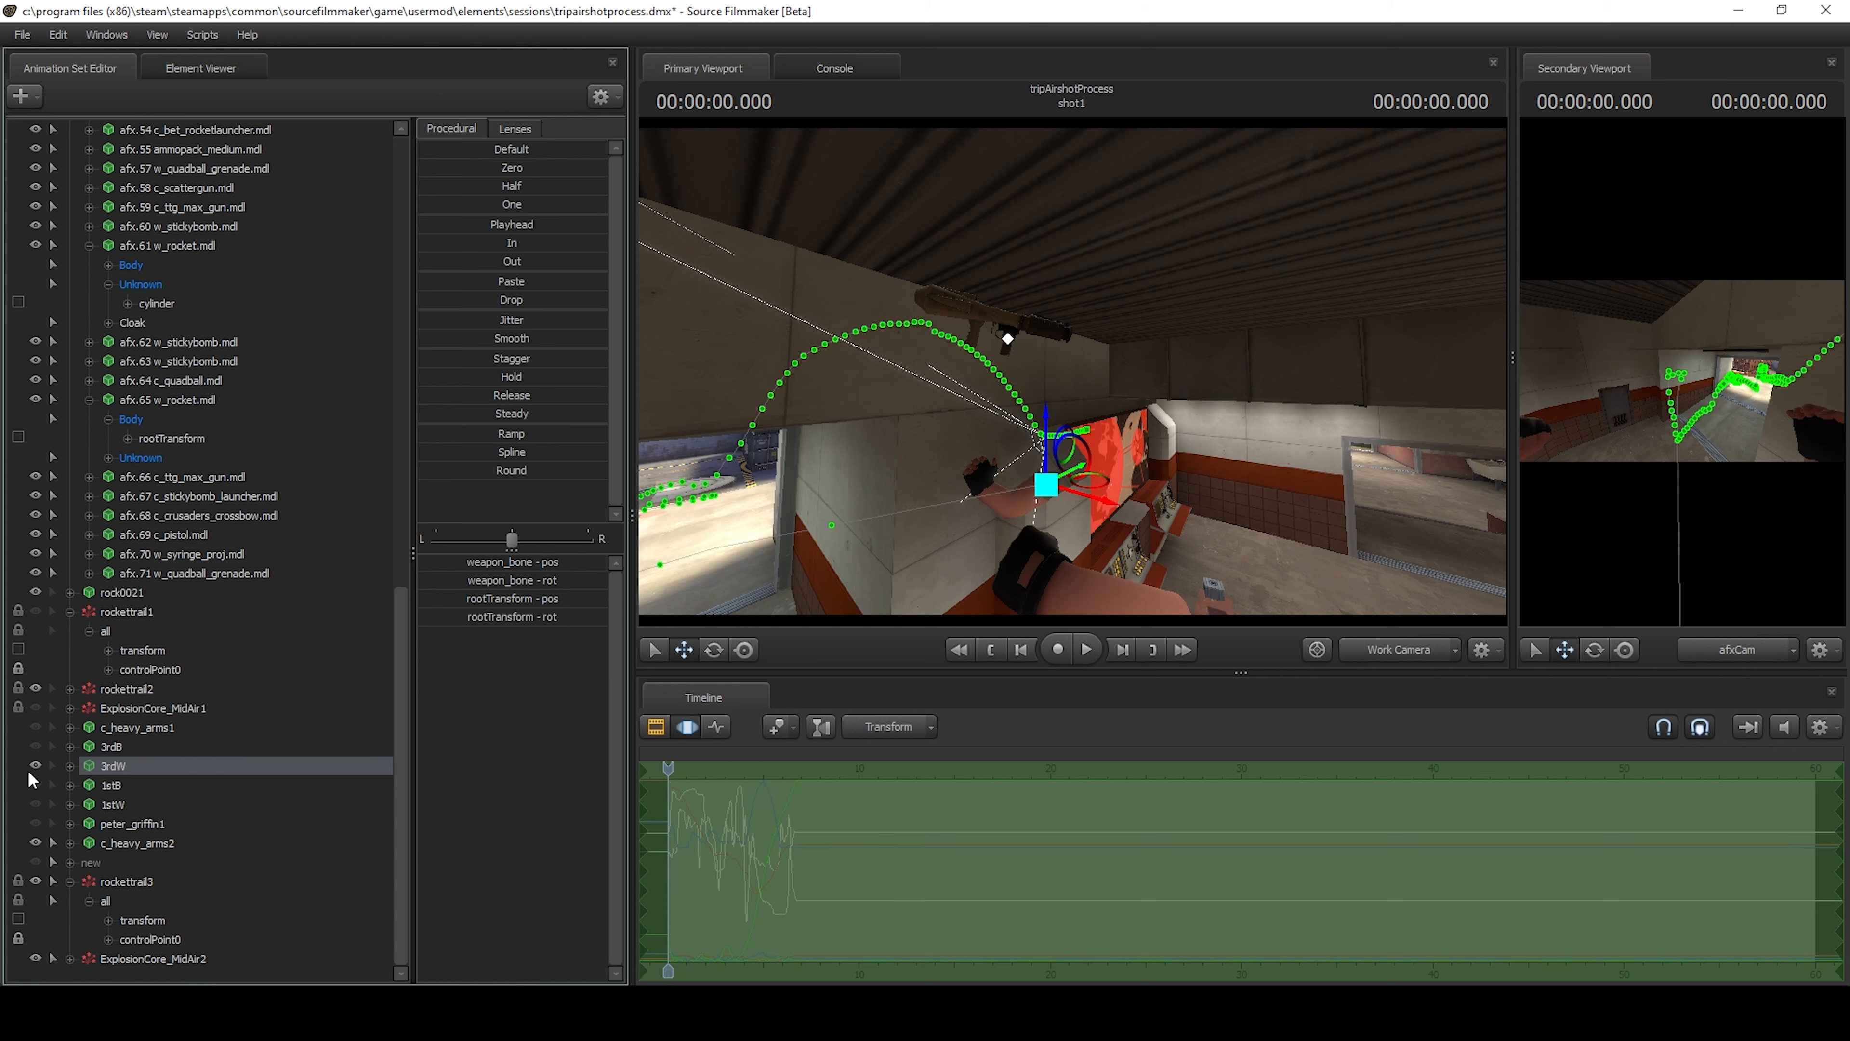
left_click(35, 765)
left_click(36, 784)
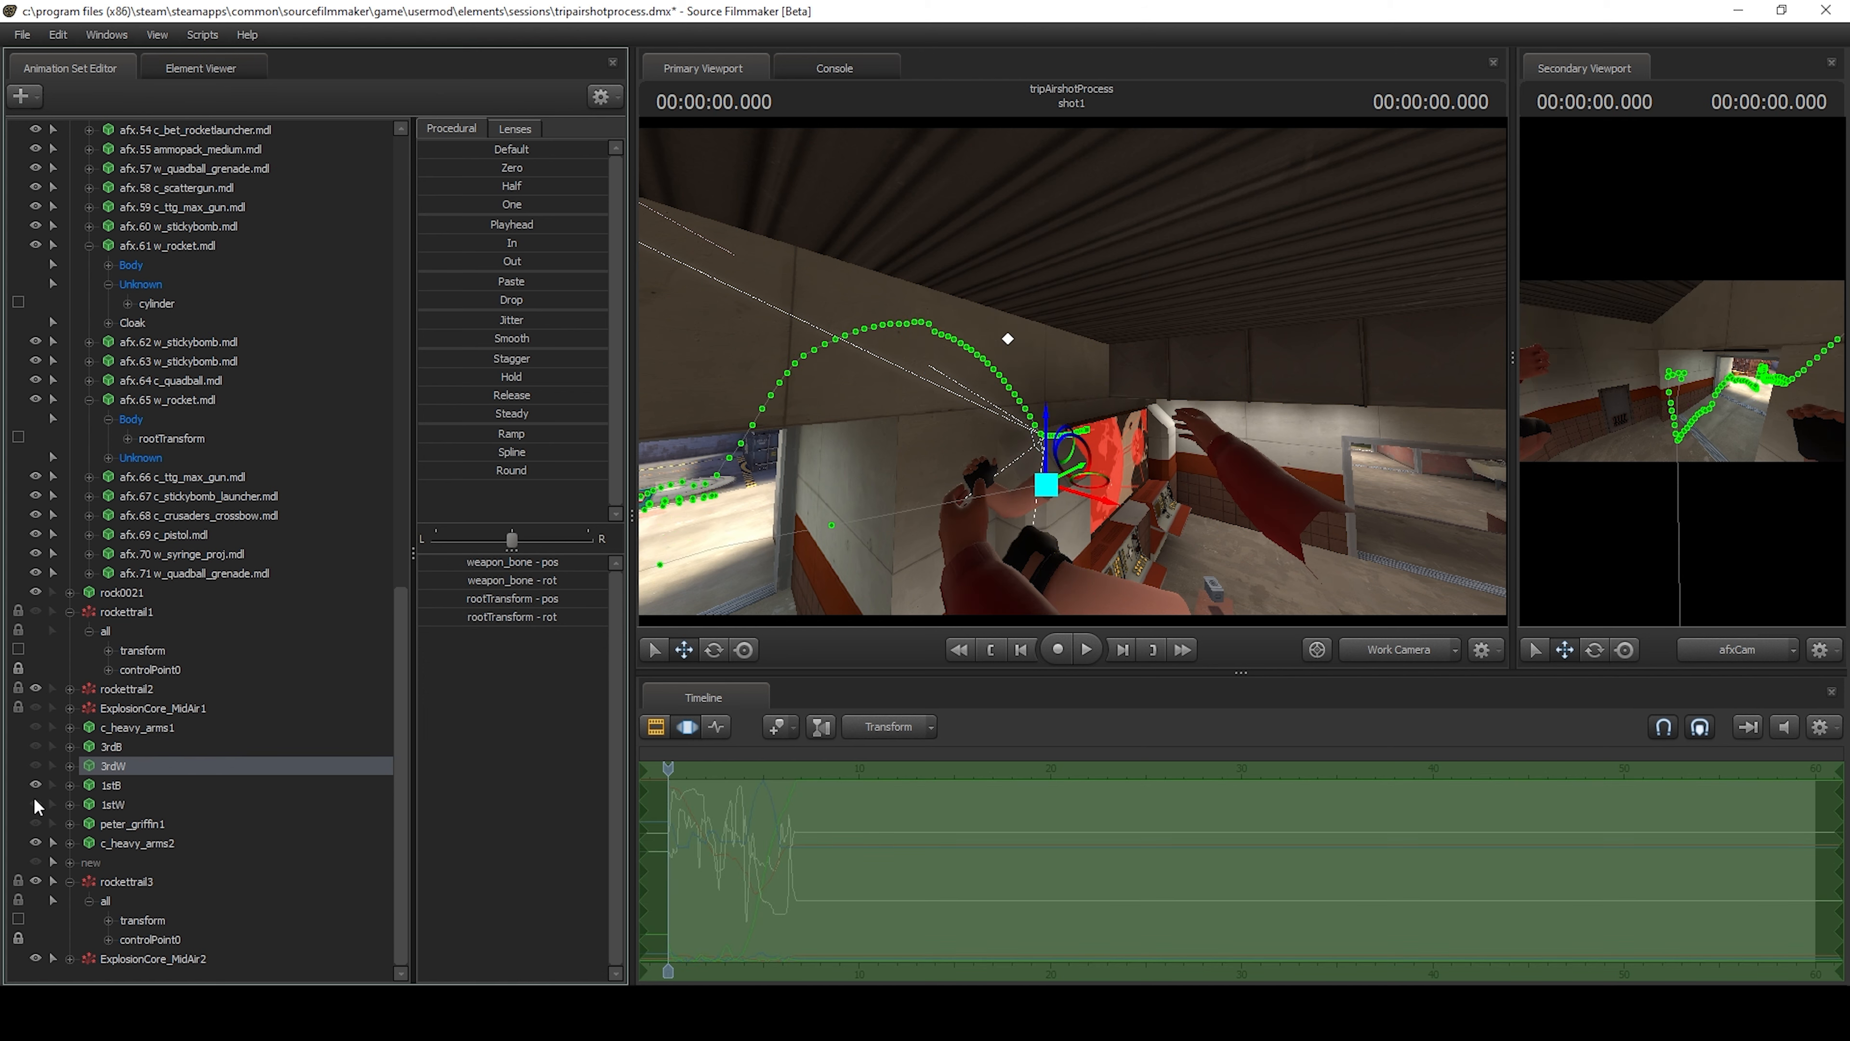
left_click(35, 801)
Examine the first-person arms and rocket launcher from several angles in the work camera and through afsCam.
left_click_drag(837, 581, 1012, 619)
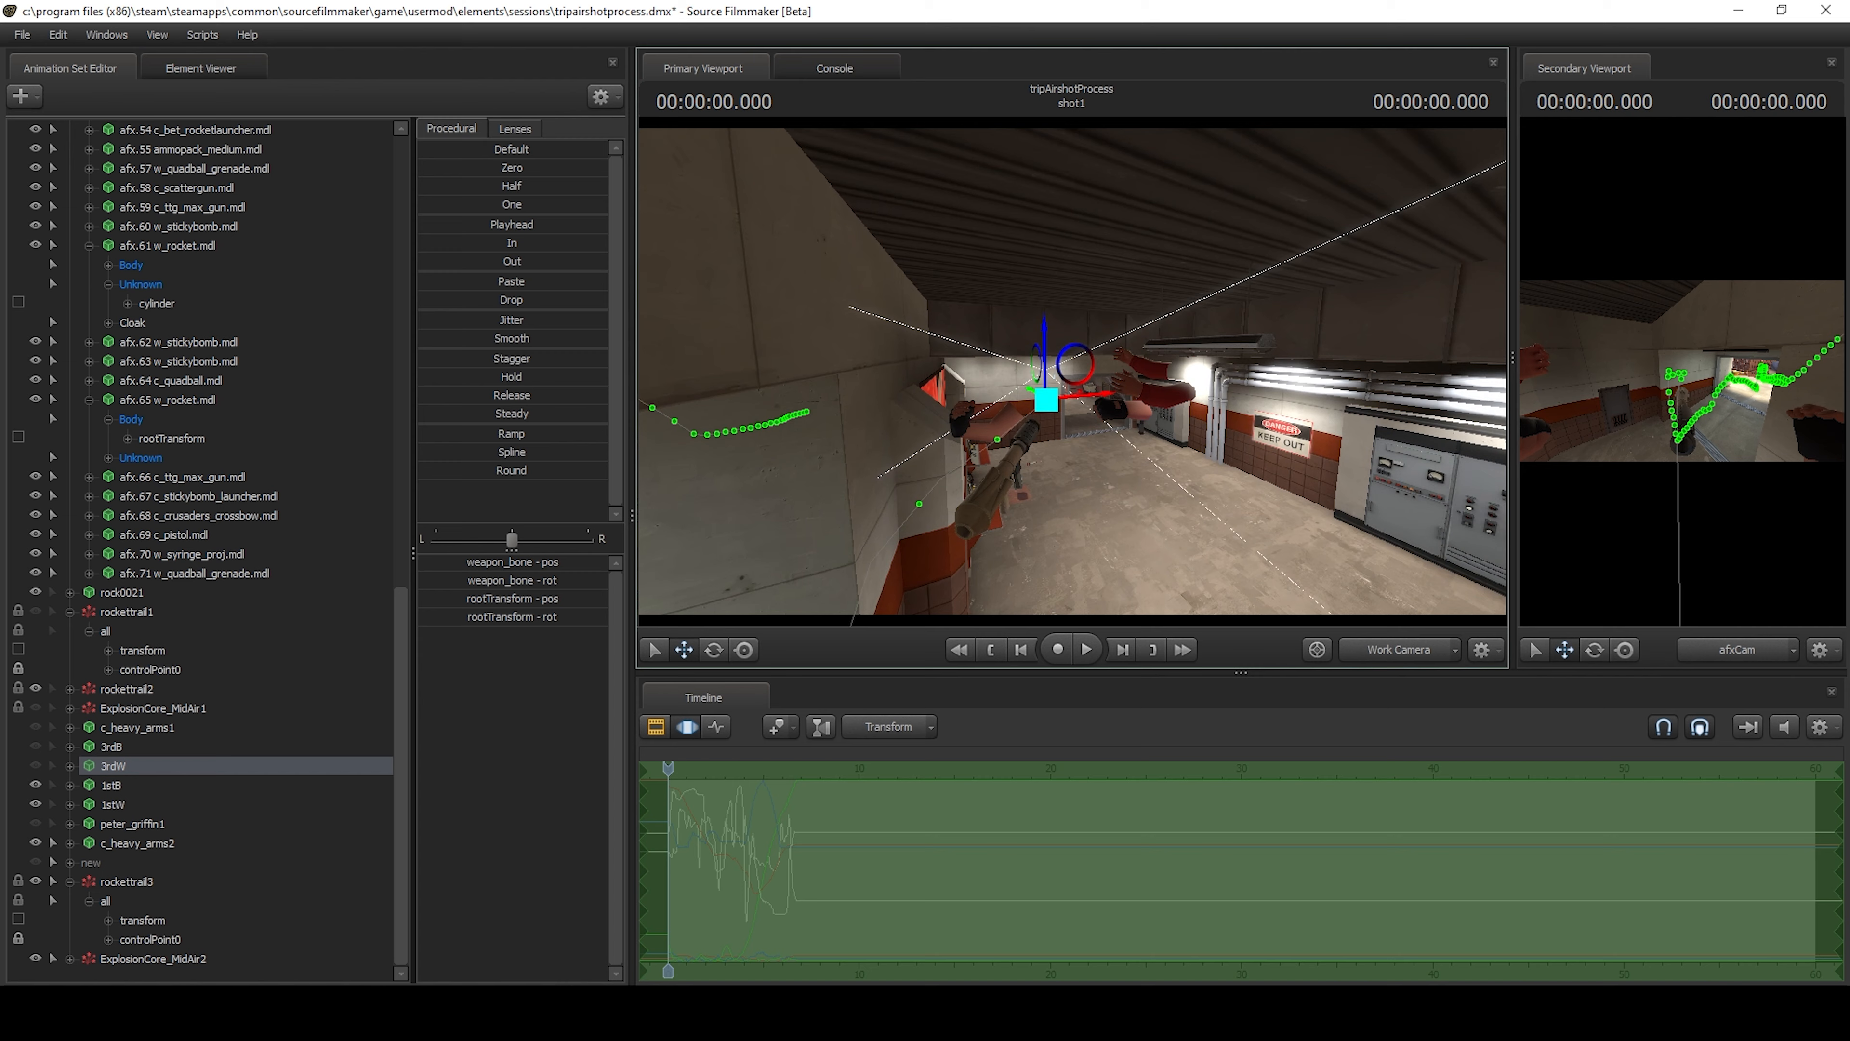
key("w")
left_click_drag(961, 397, 1027, 397)
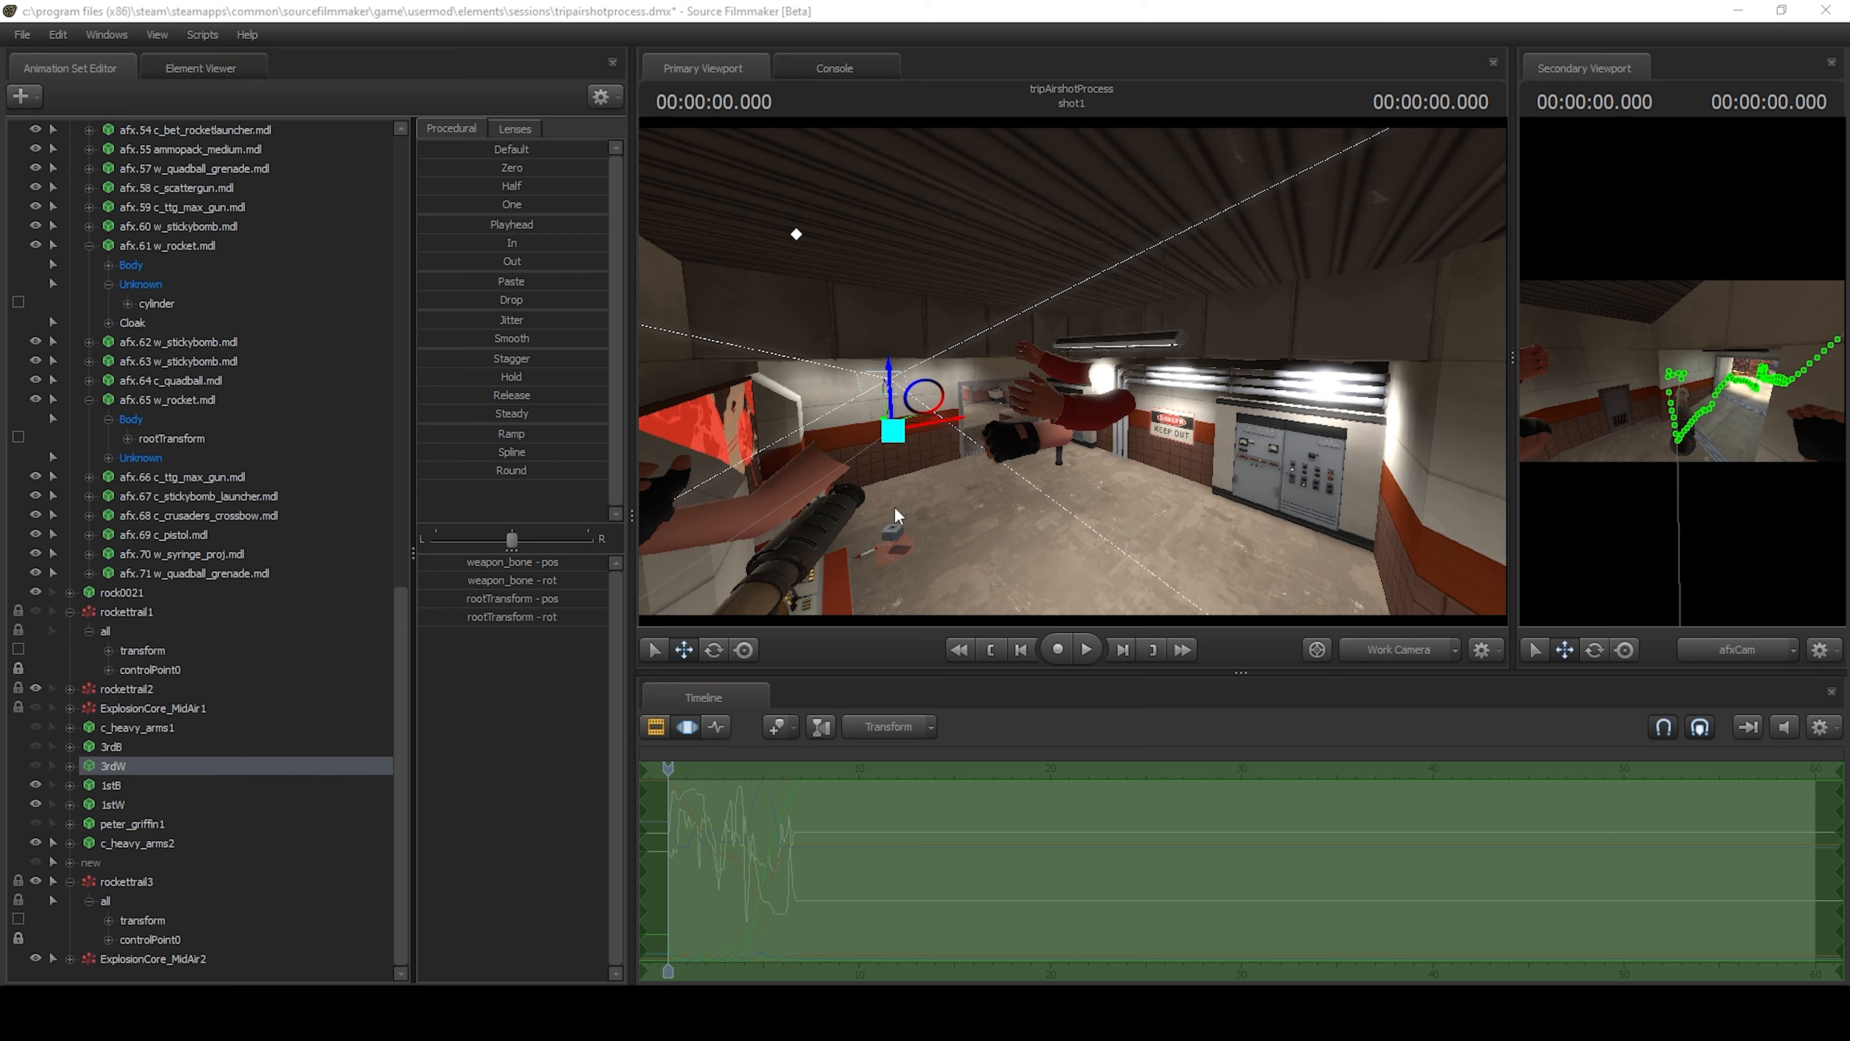
mouse_move(1091, 499)
left_mouse_down()
mouse_move(859, 496)
mouse_move(1005, 503)
mouse_move(1067, 473)
mouse_move(1136, 477)
mouse_move(1085, 474)
left_mouse_up()
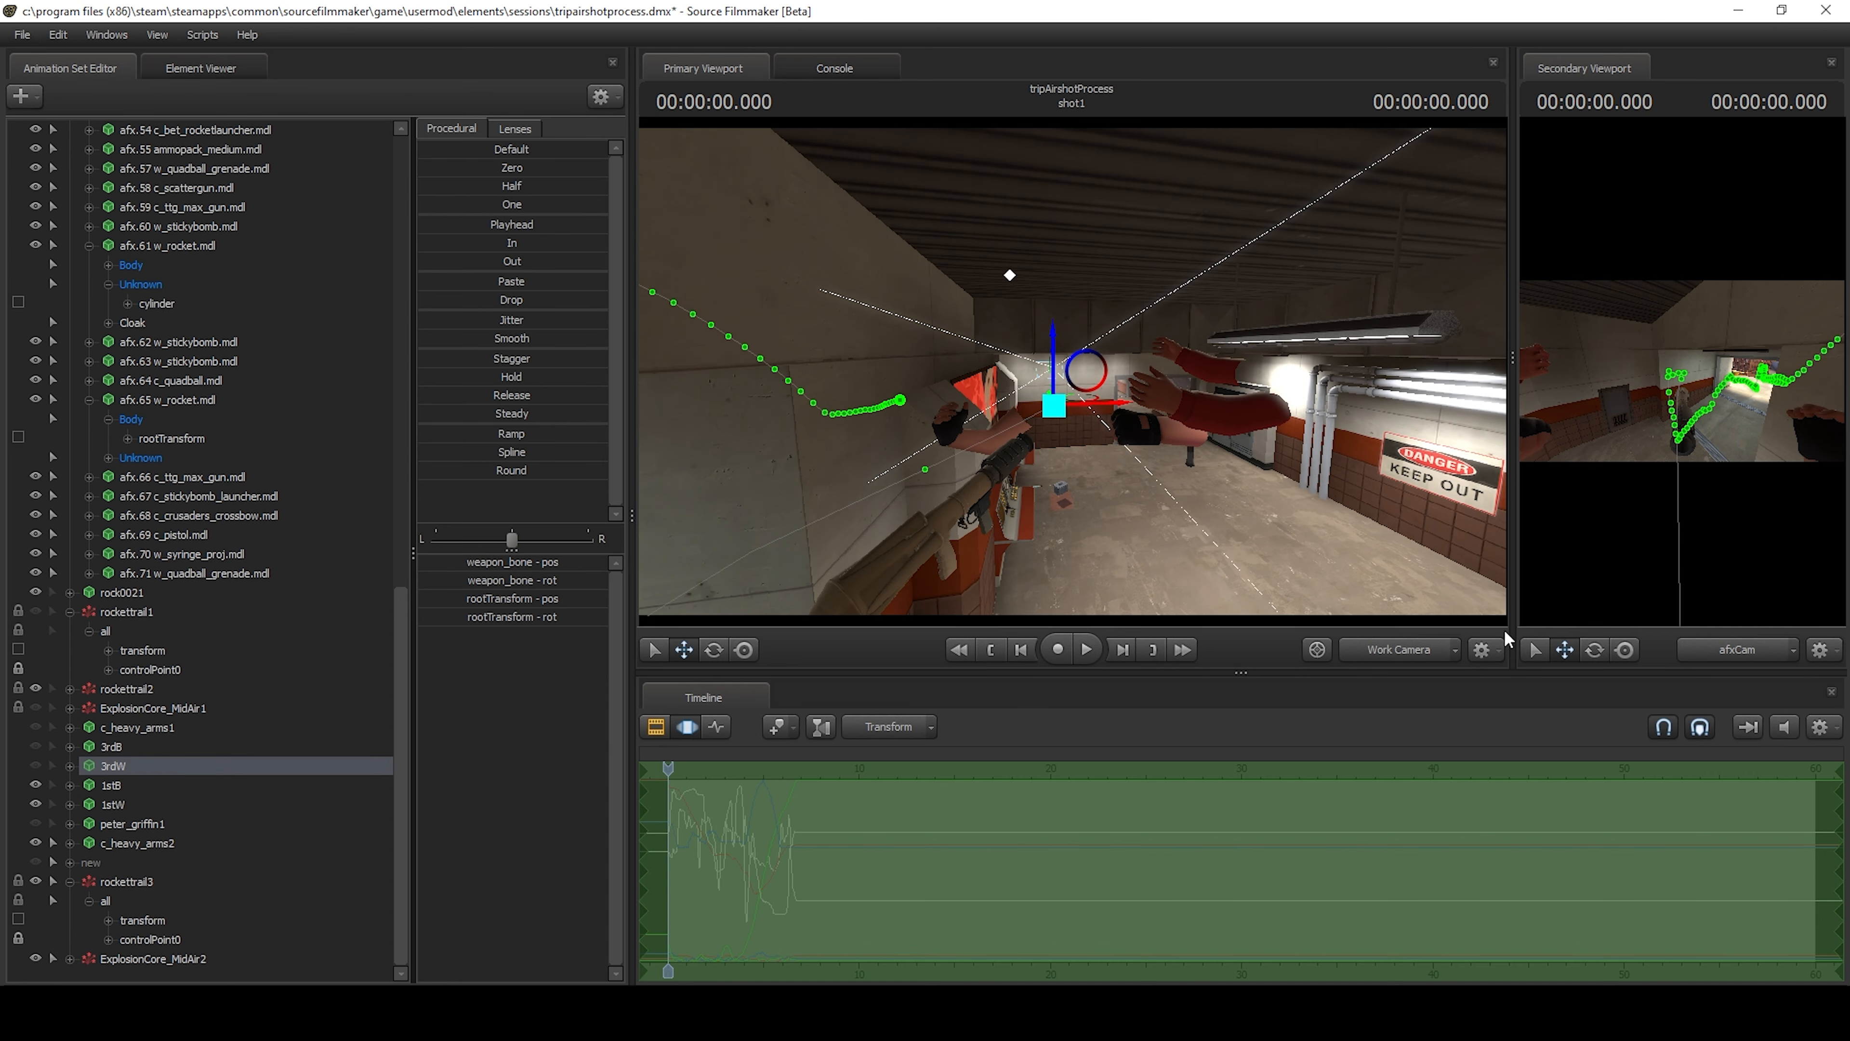
left_click(1405, 646)
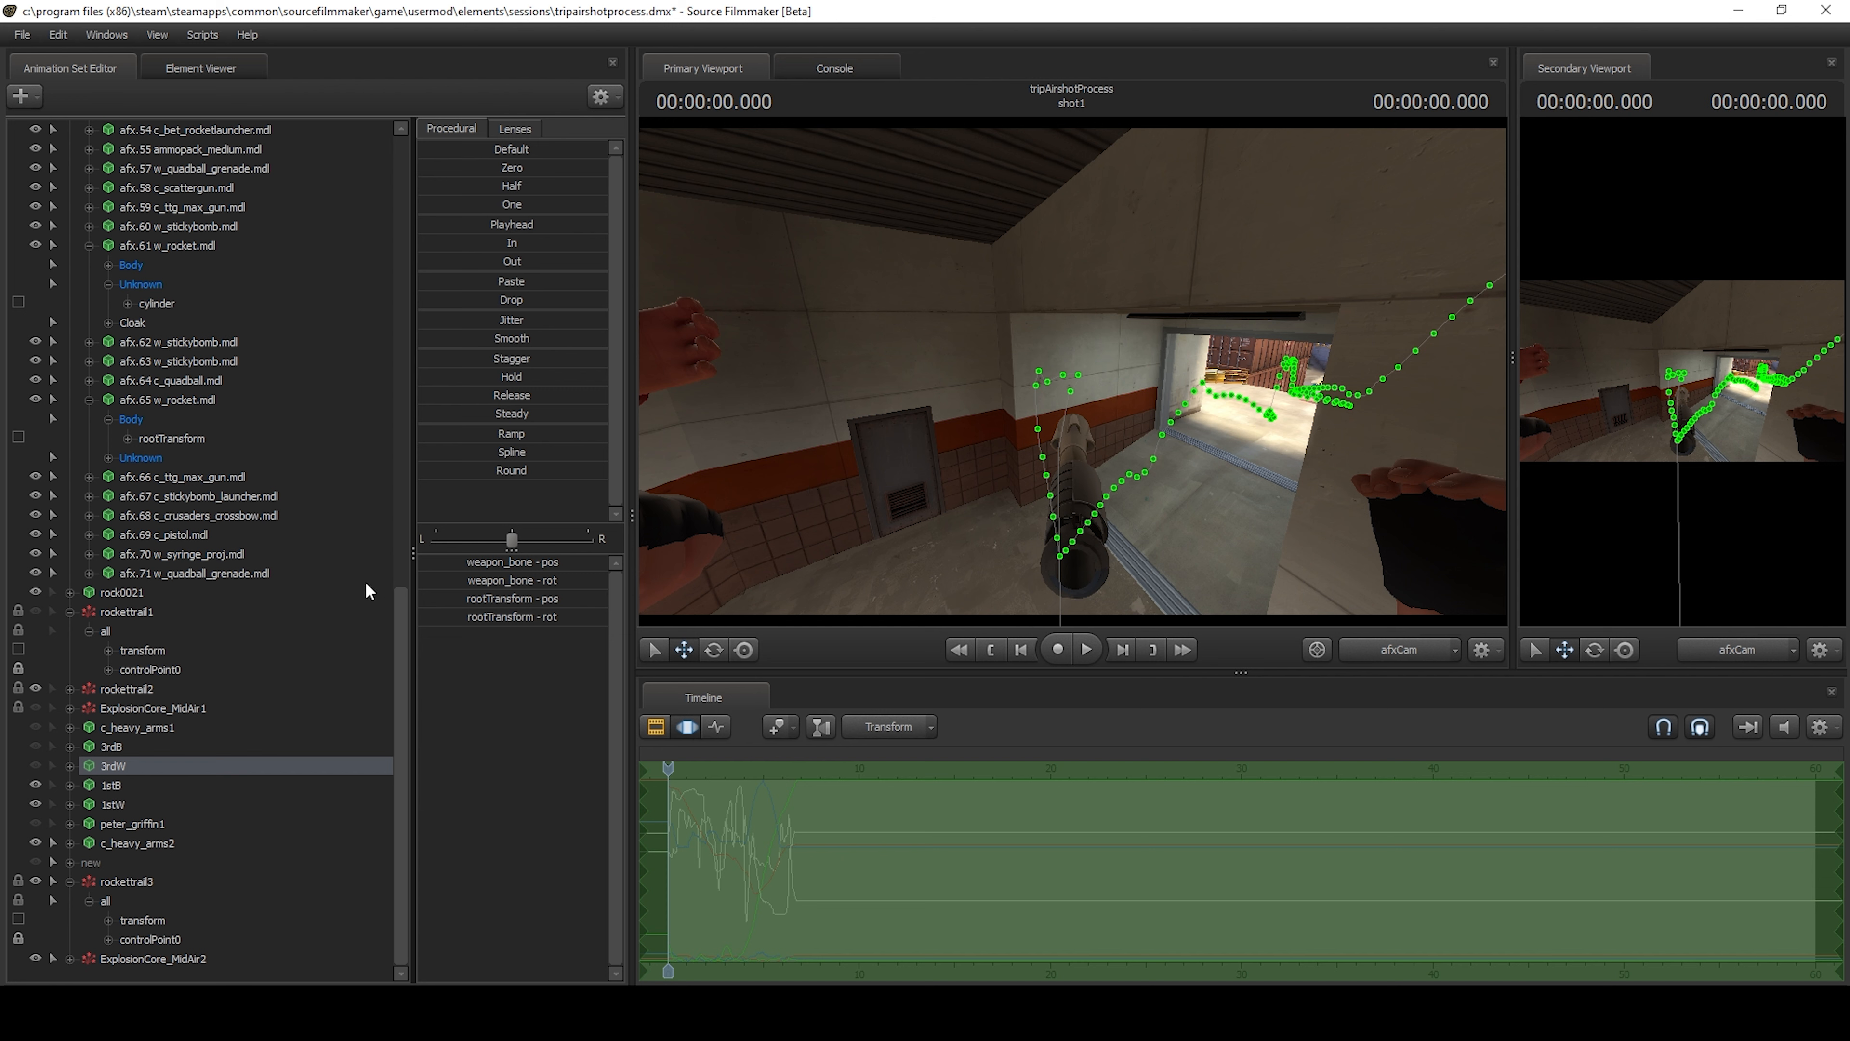
Select the first-person models 1stB and 1stW and hide both of them.
left_click(117, 787)
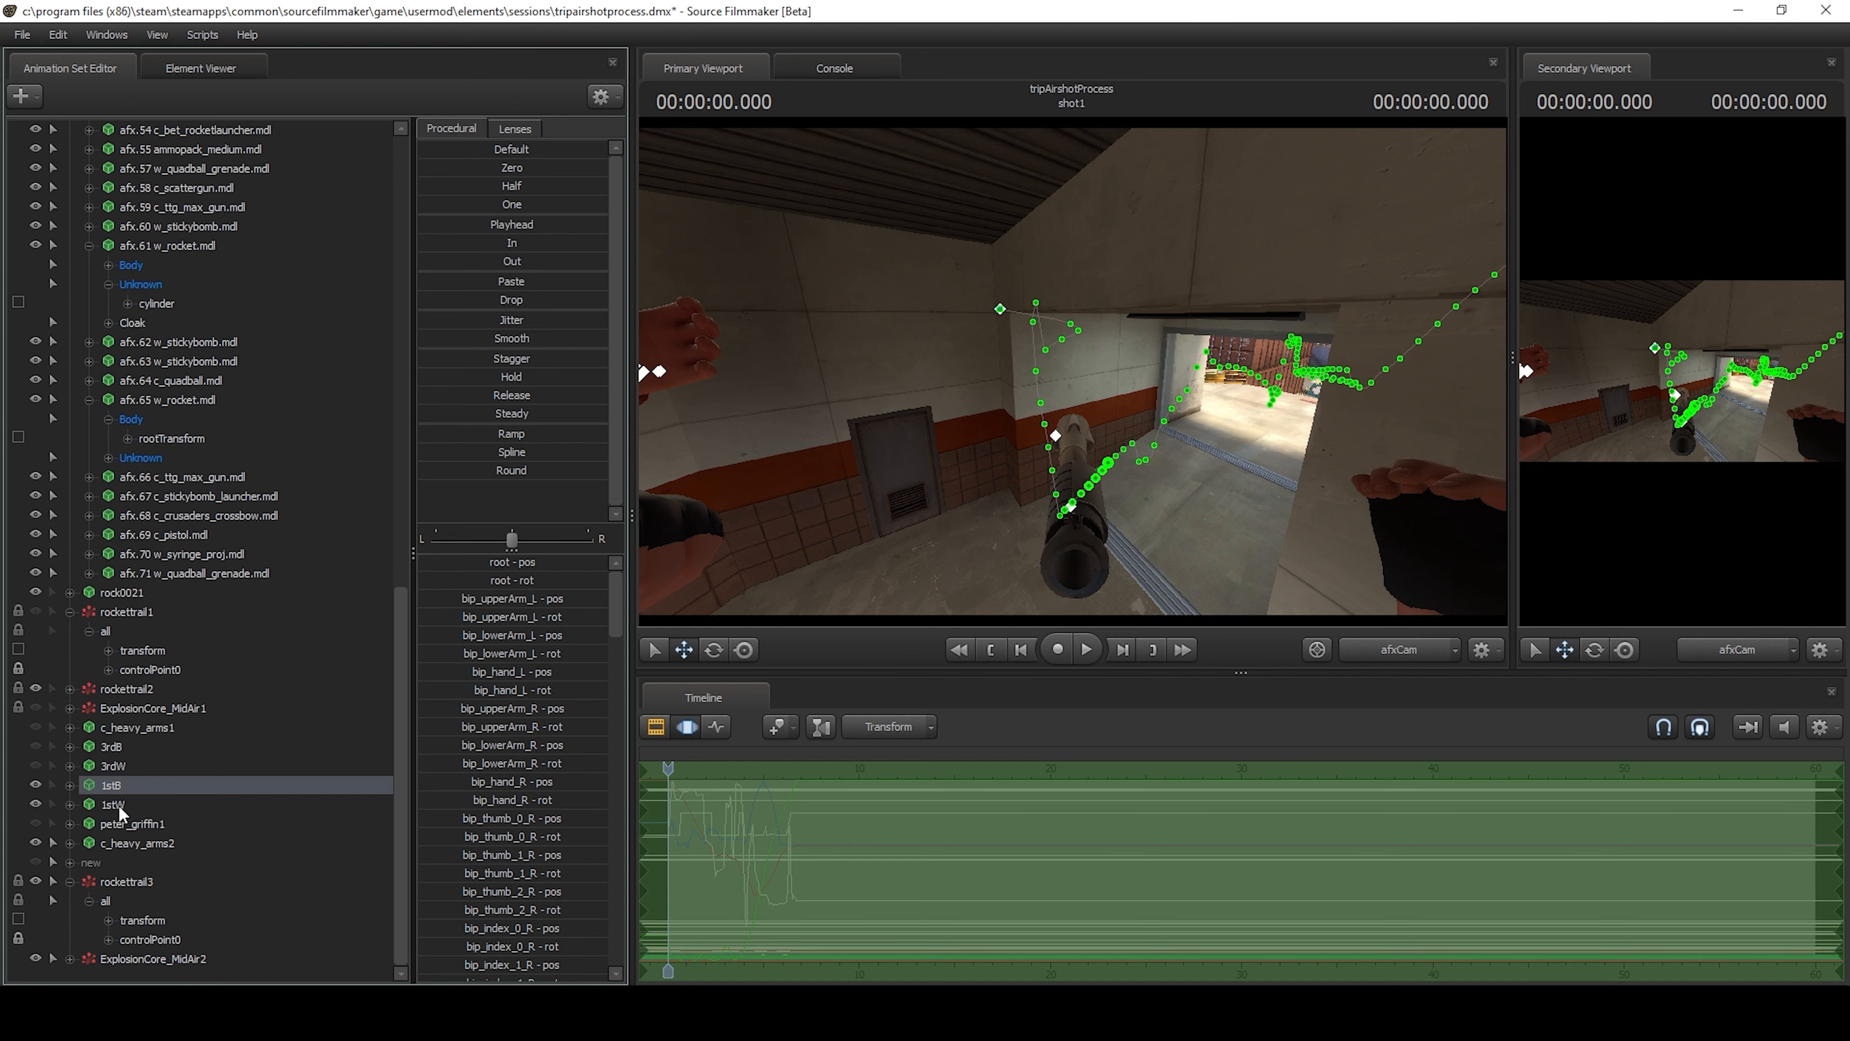
left_click(119, 804, "ctrl")
left_click(36, 785)
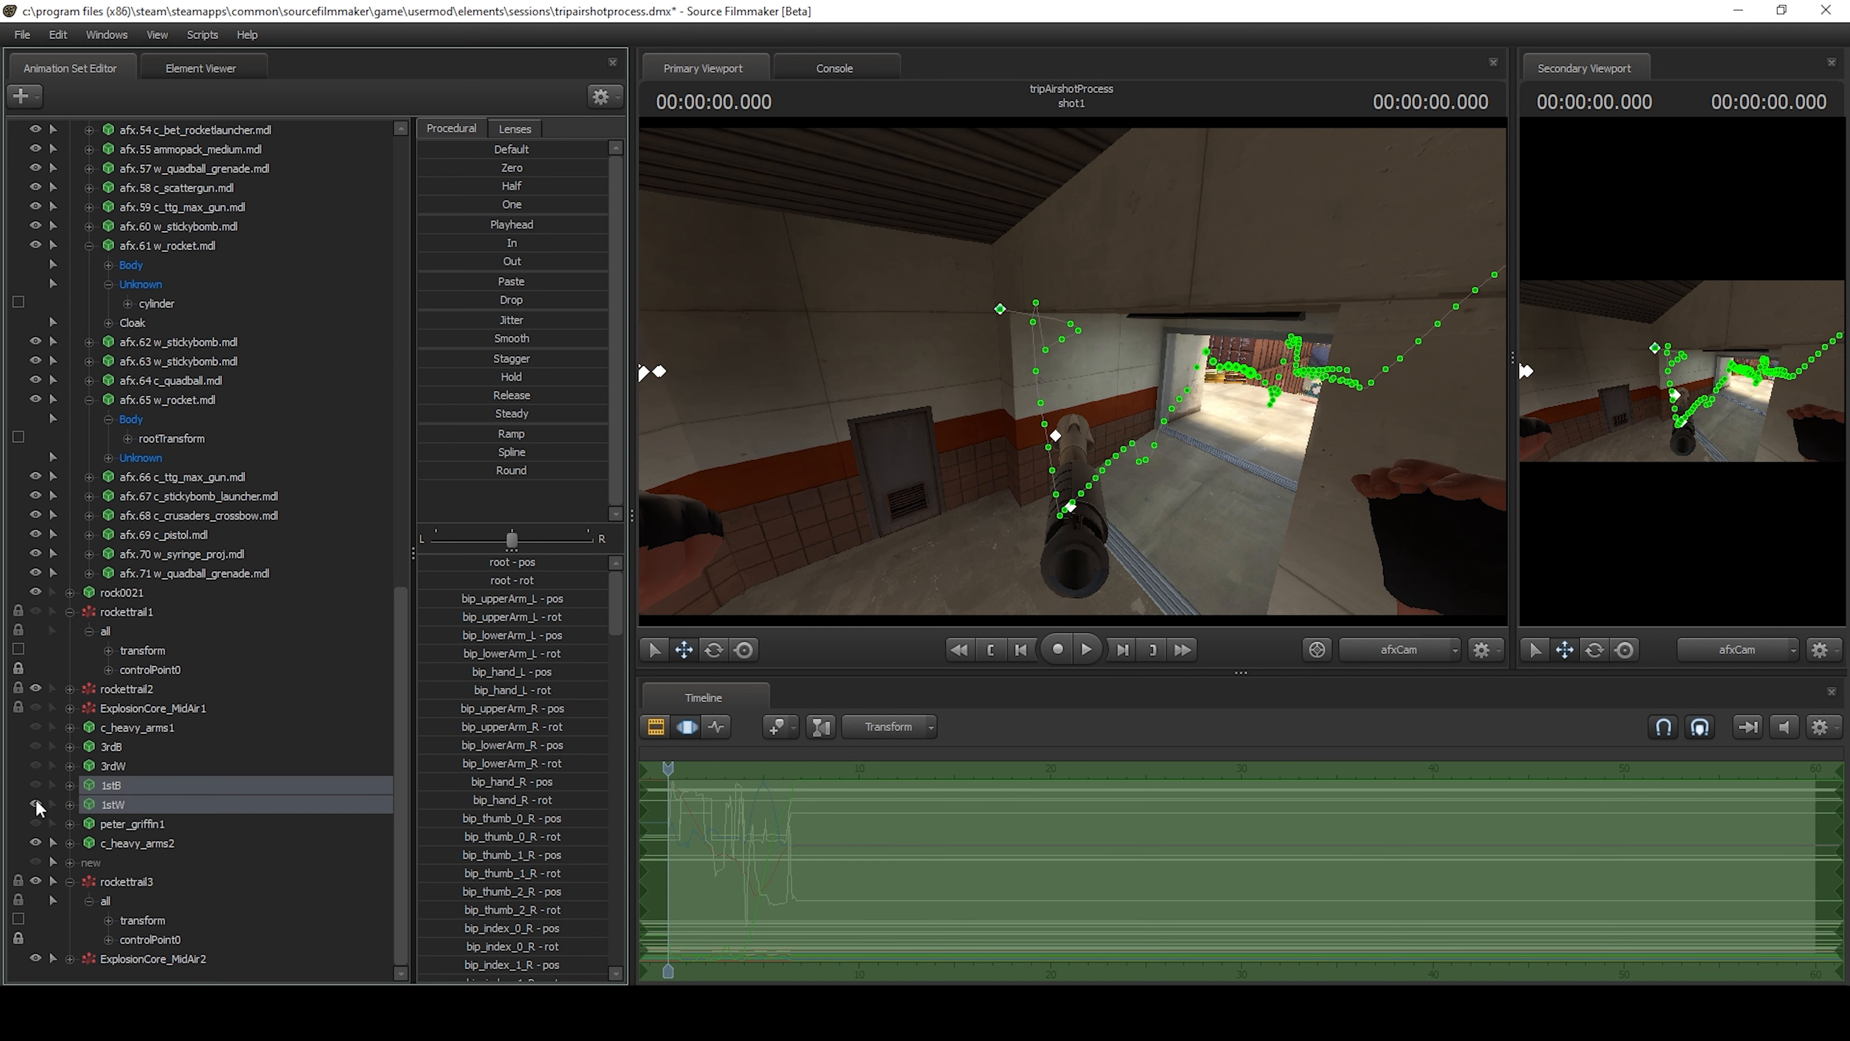
left_click(35, 802)
left_click(36, 801)
left_click(36, 787)
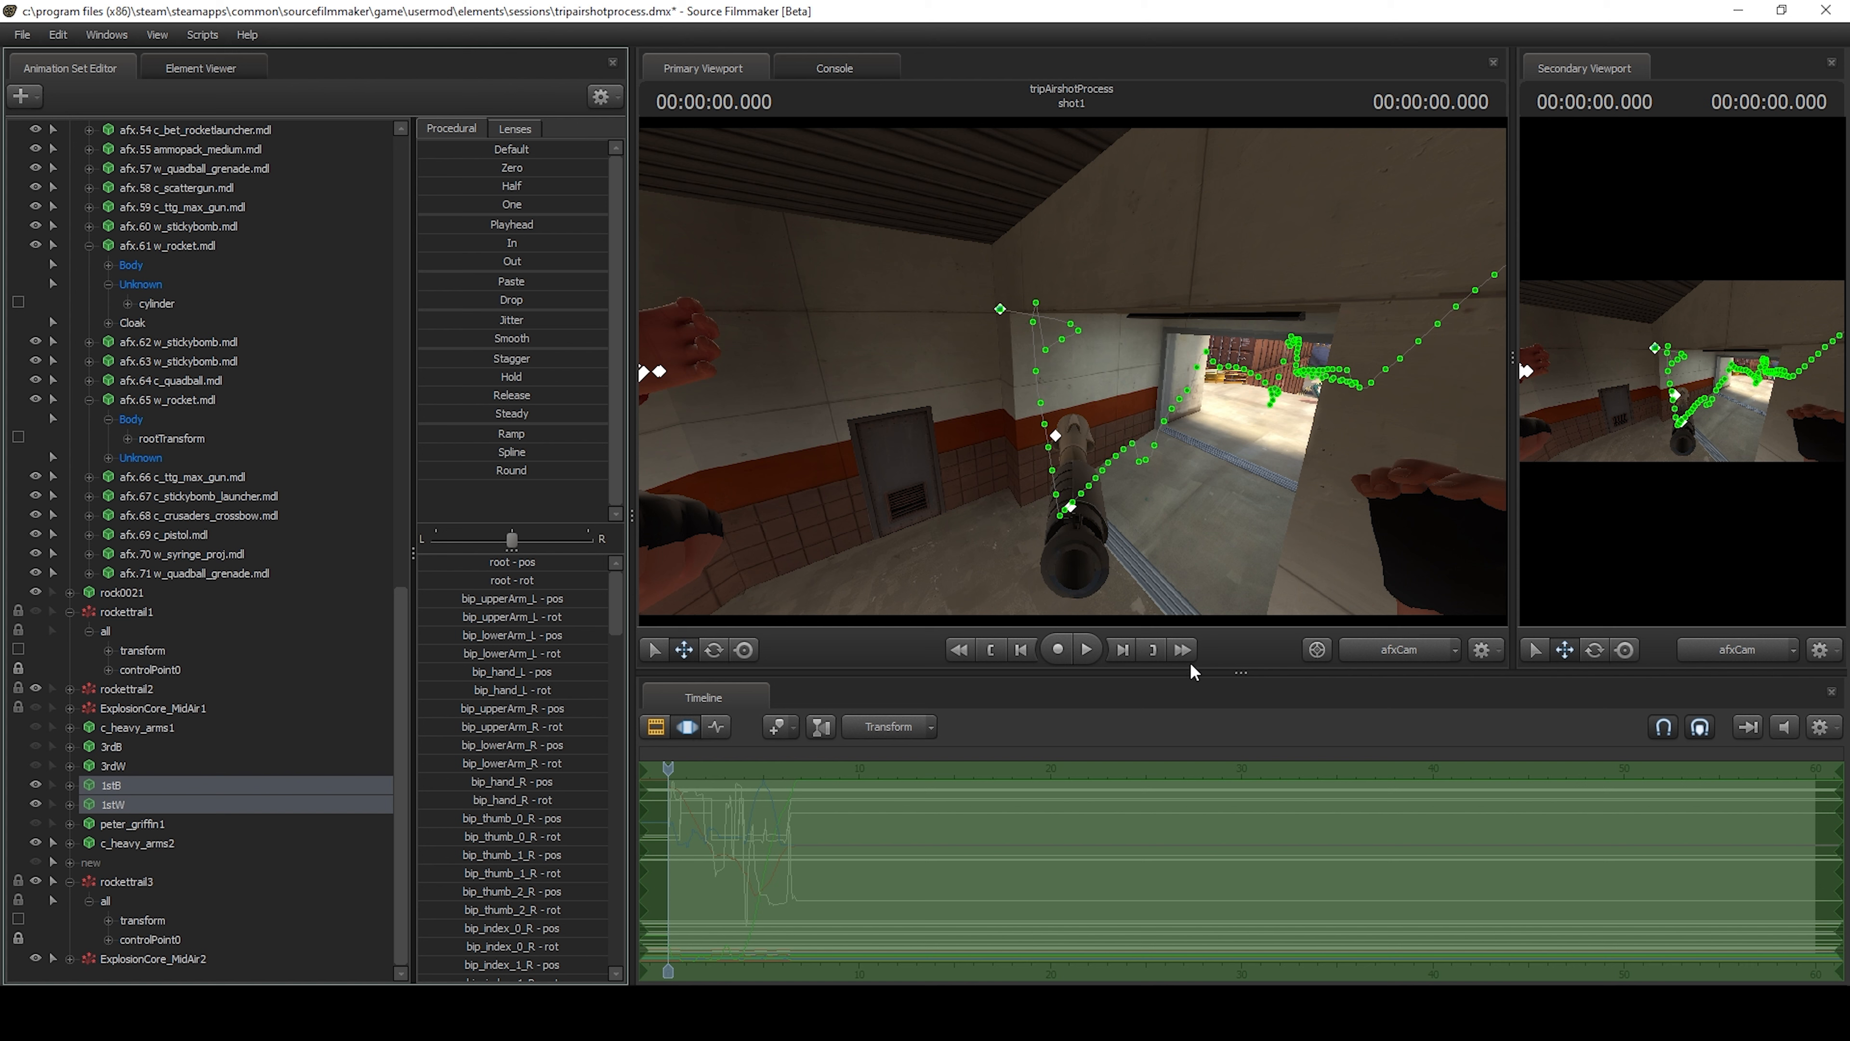
left_click(36, 785)
left_click(36, 803)
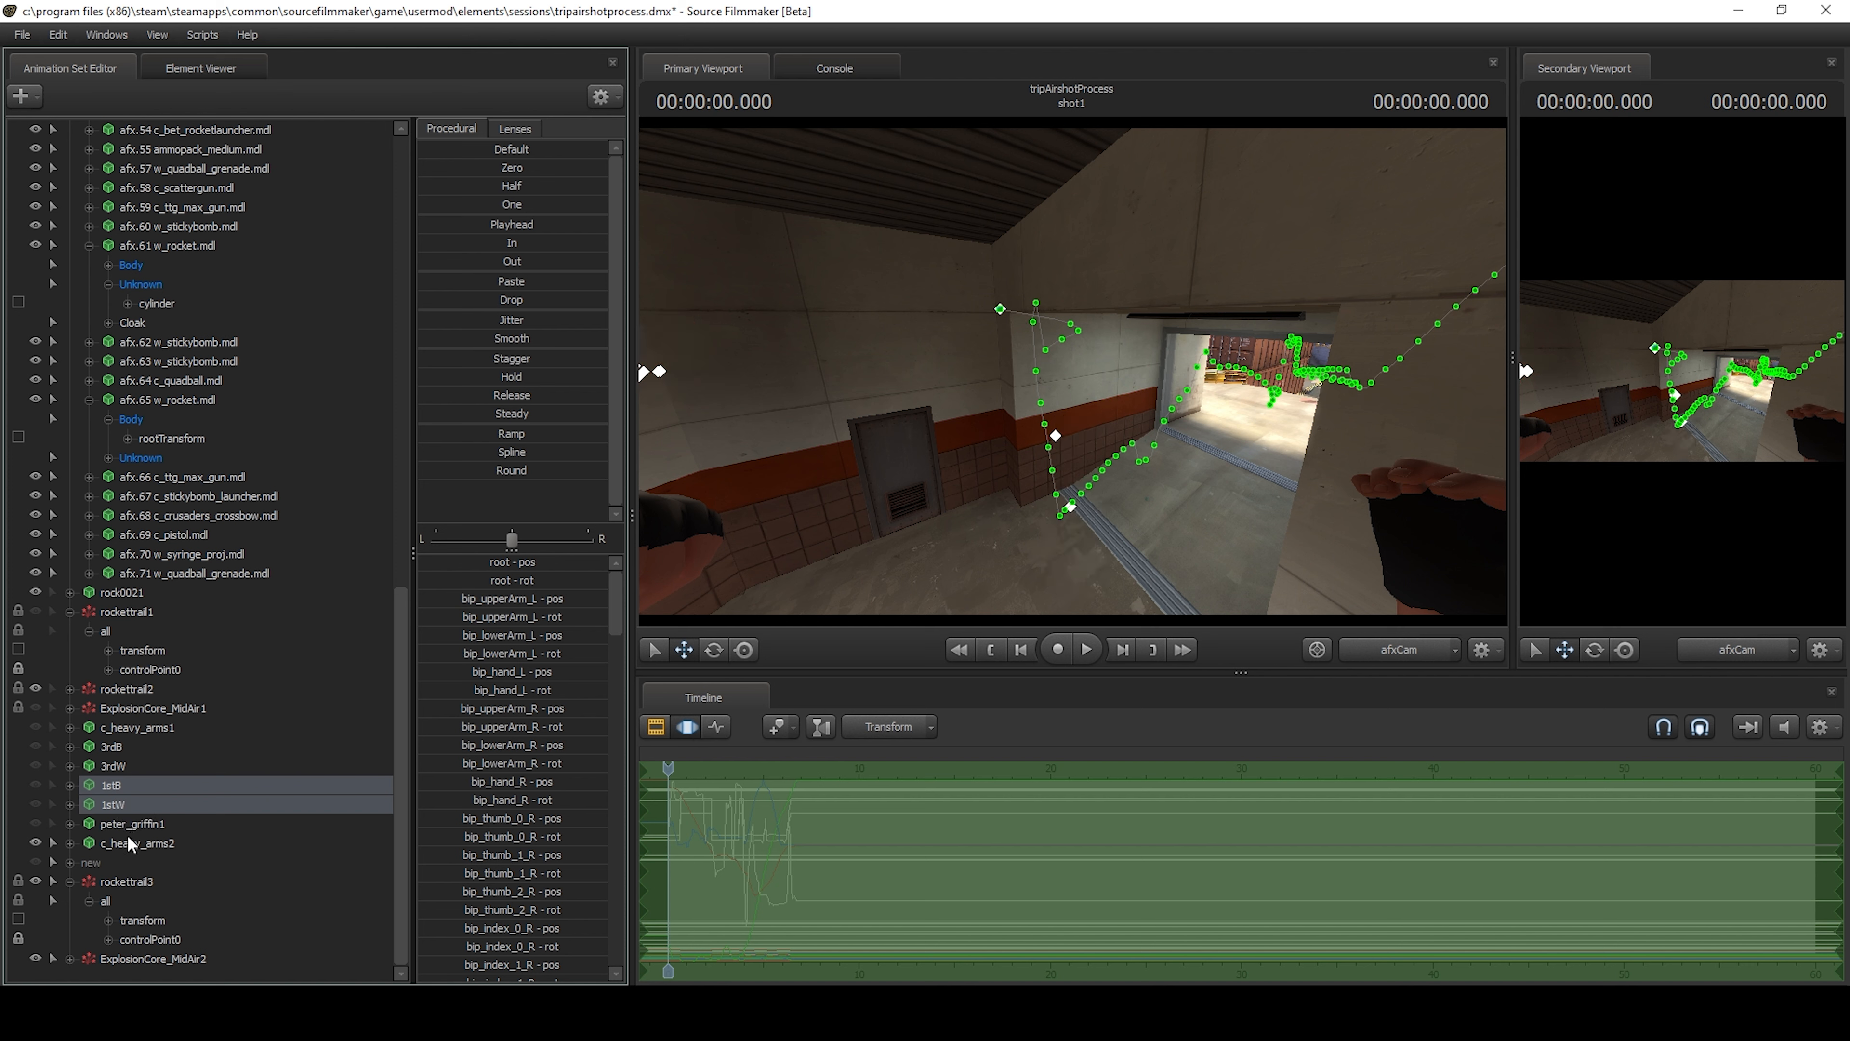
Collapse rockettrail3 and move it together with ExplosionCore_MidAir2 to just above c_heavy_arms1 in the animation set list.
left_click(68, 883)
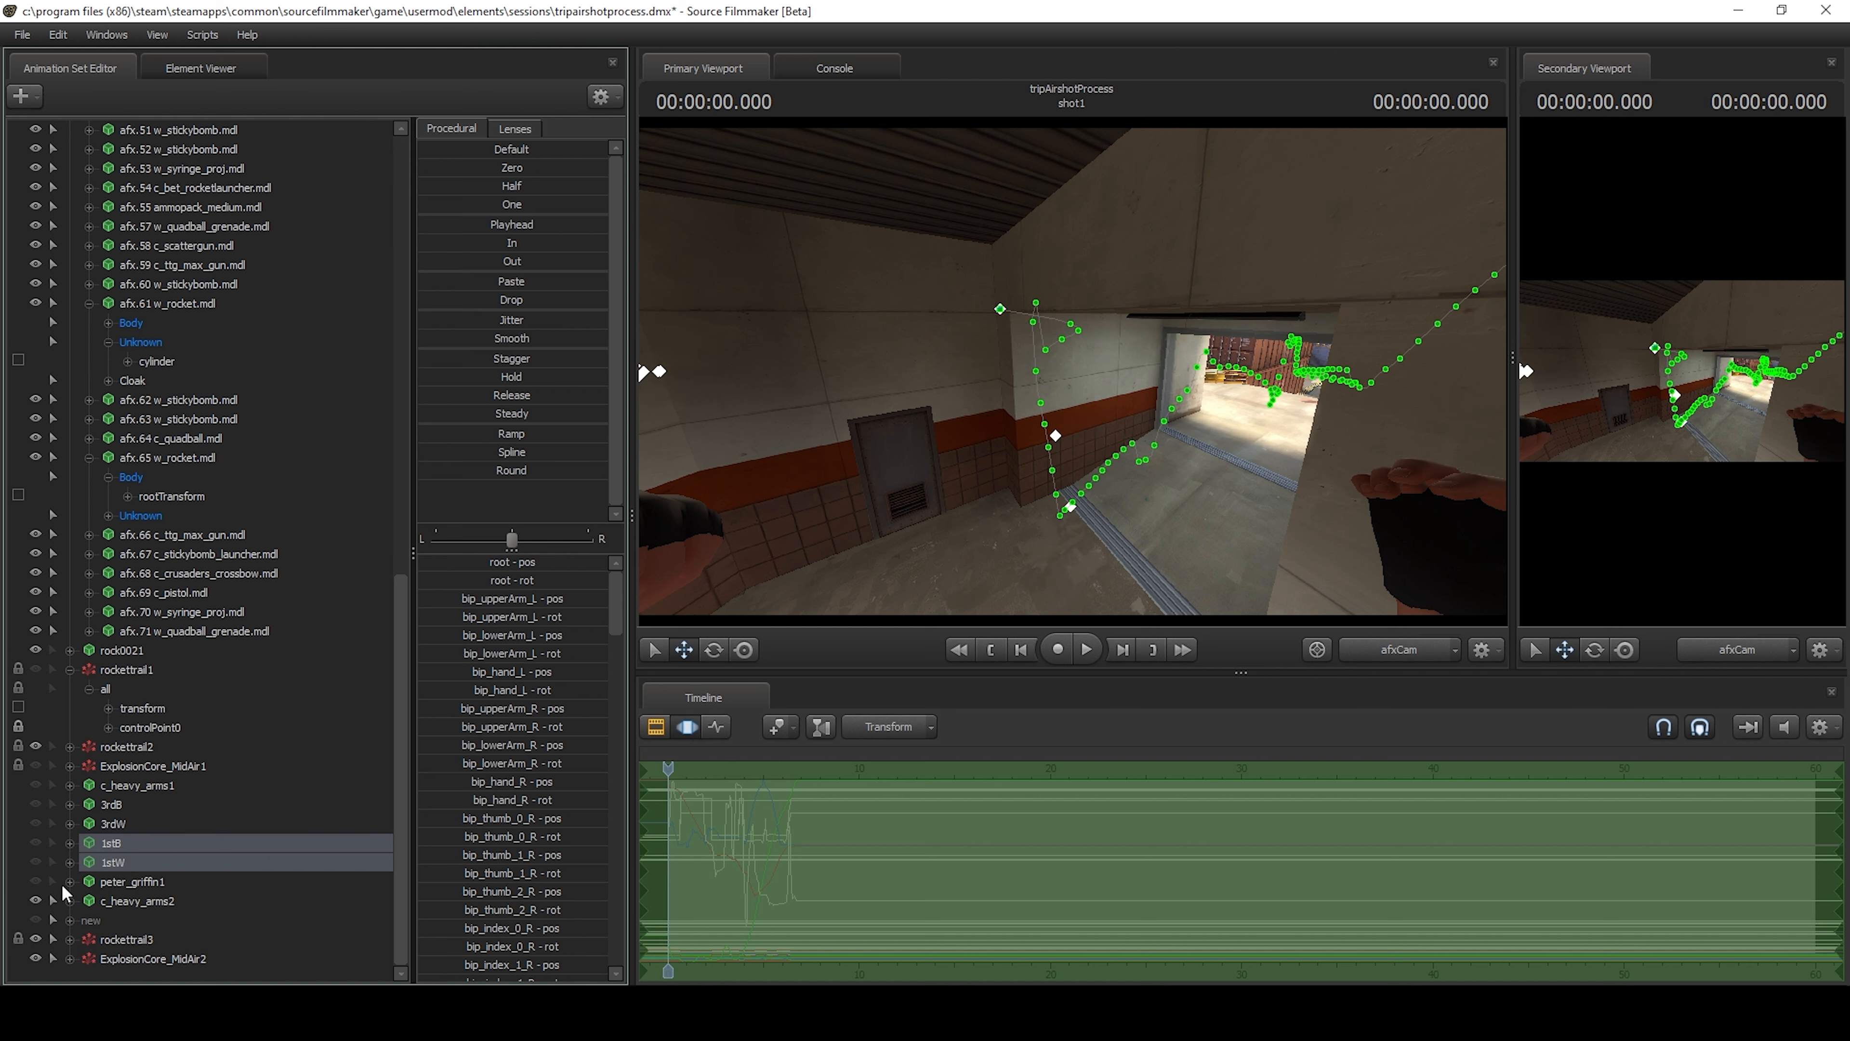
left_click(109, 940)
left_click(128, 961, "ctrl")
left_click_drag(125, 937, 145, 775)
Expand and unhide the new group, and make the 1stB model visible.
left_click(69, 957)
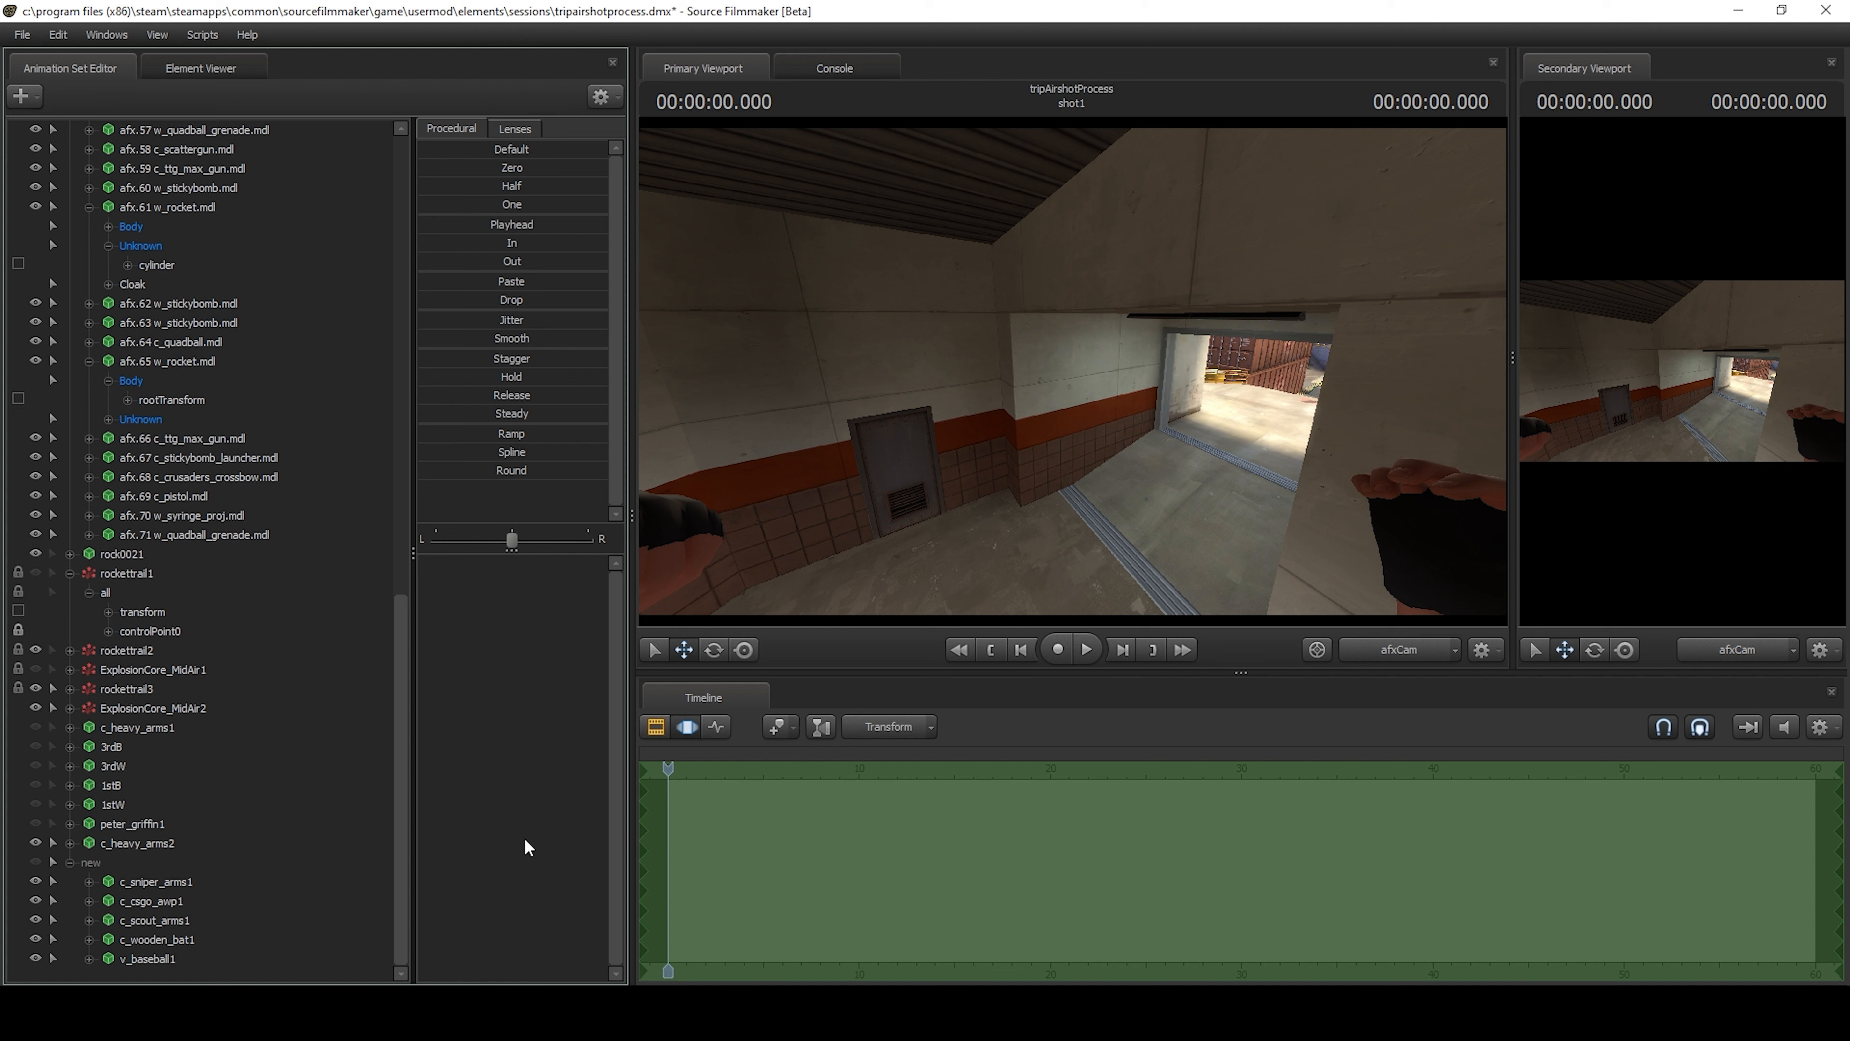
left_click(37, 862)
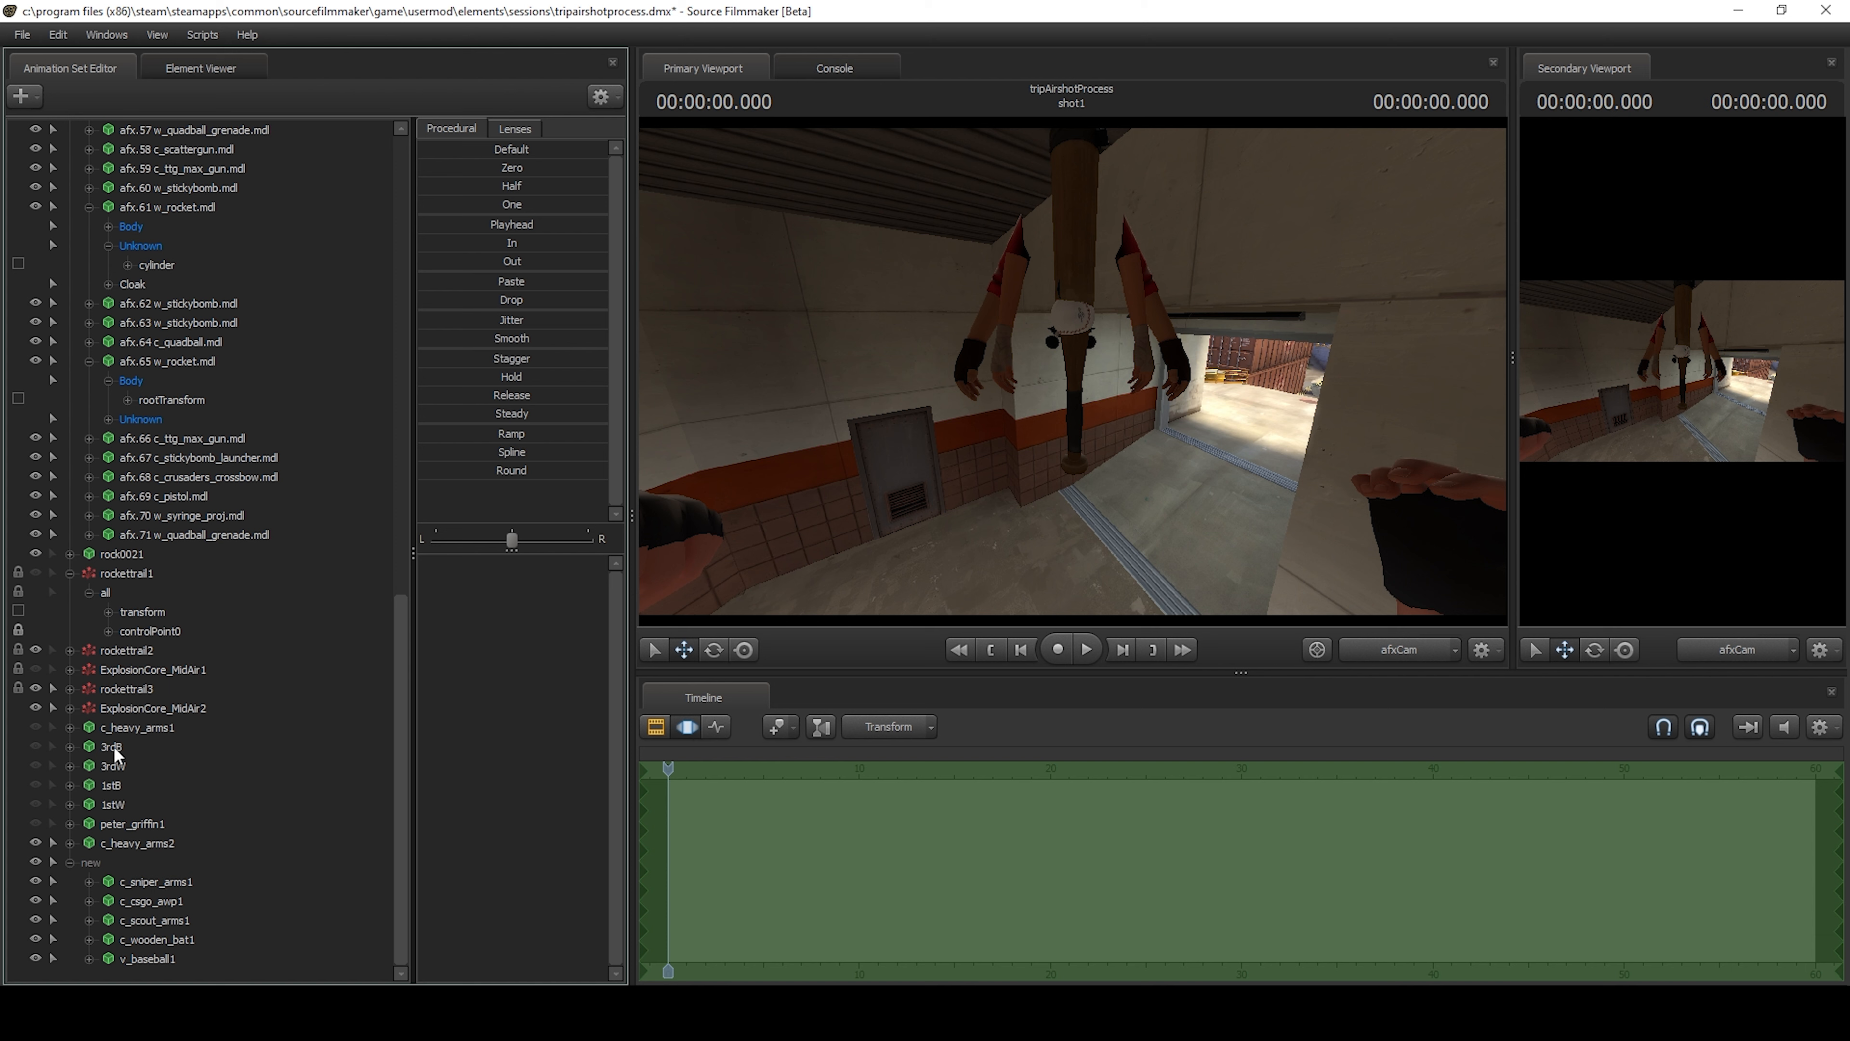
left_click(113, 800)
left_click(59, 792)
left_click(36, 785)
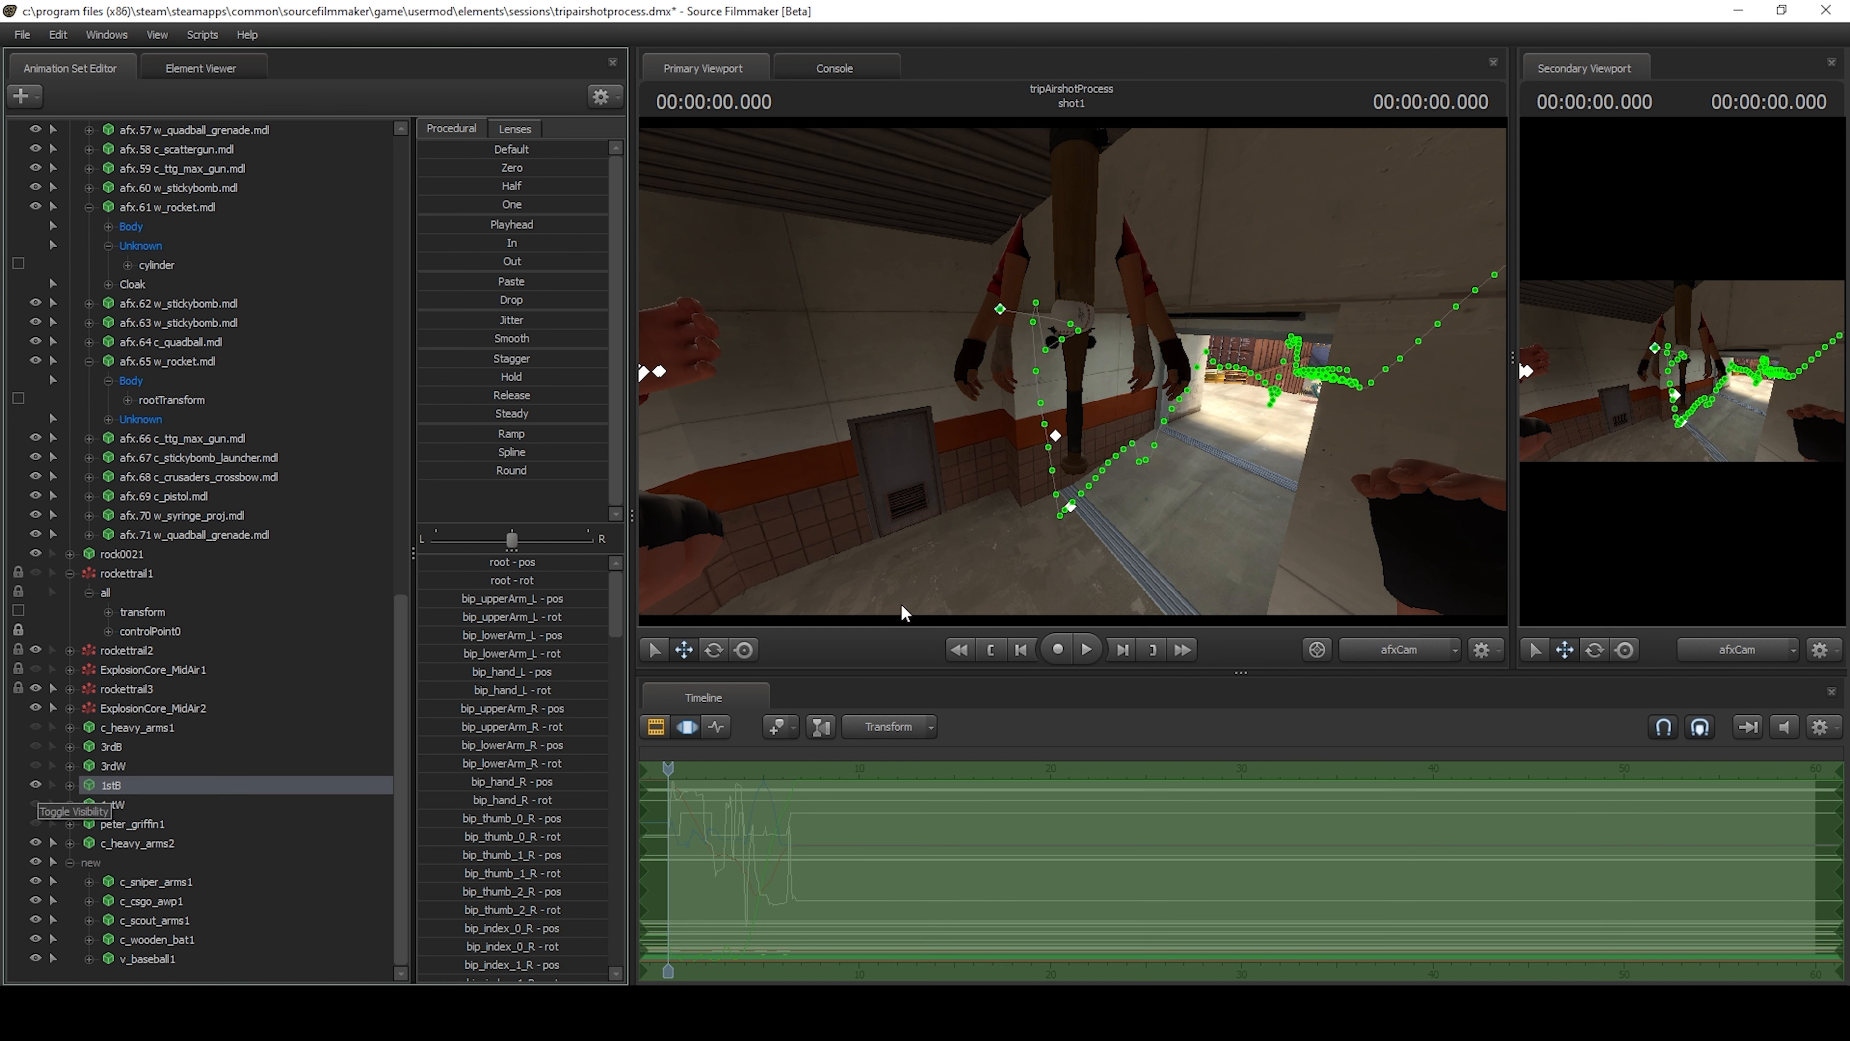
Copy the samples of the rootTransform control in 1stB's Body group.
left_click(70, 785)
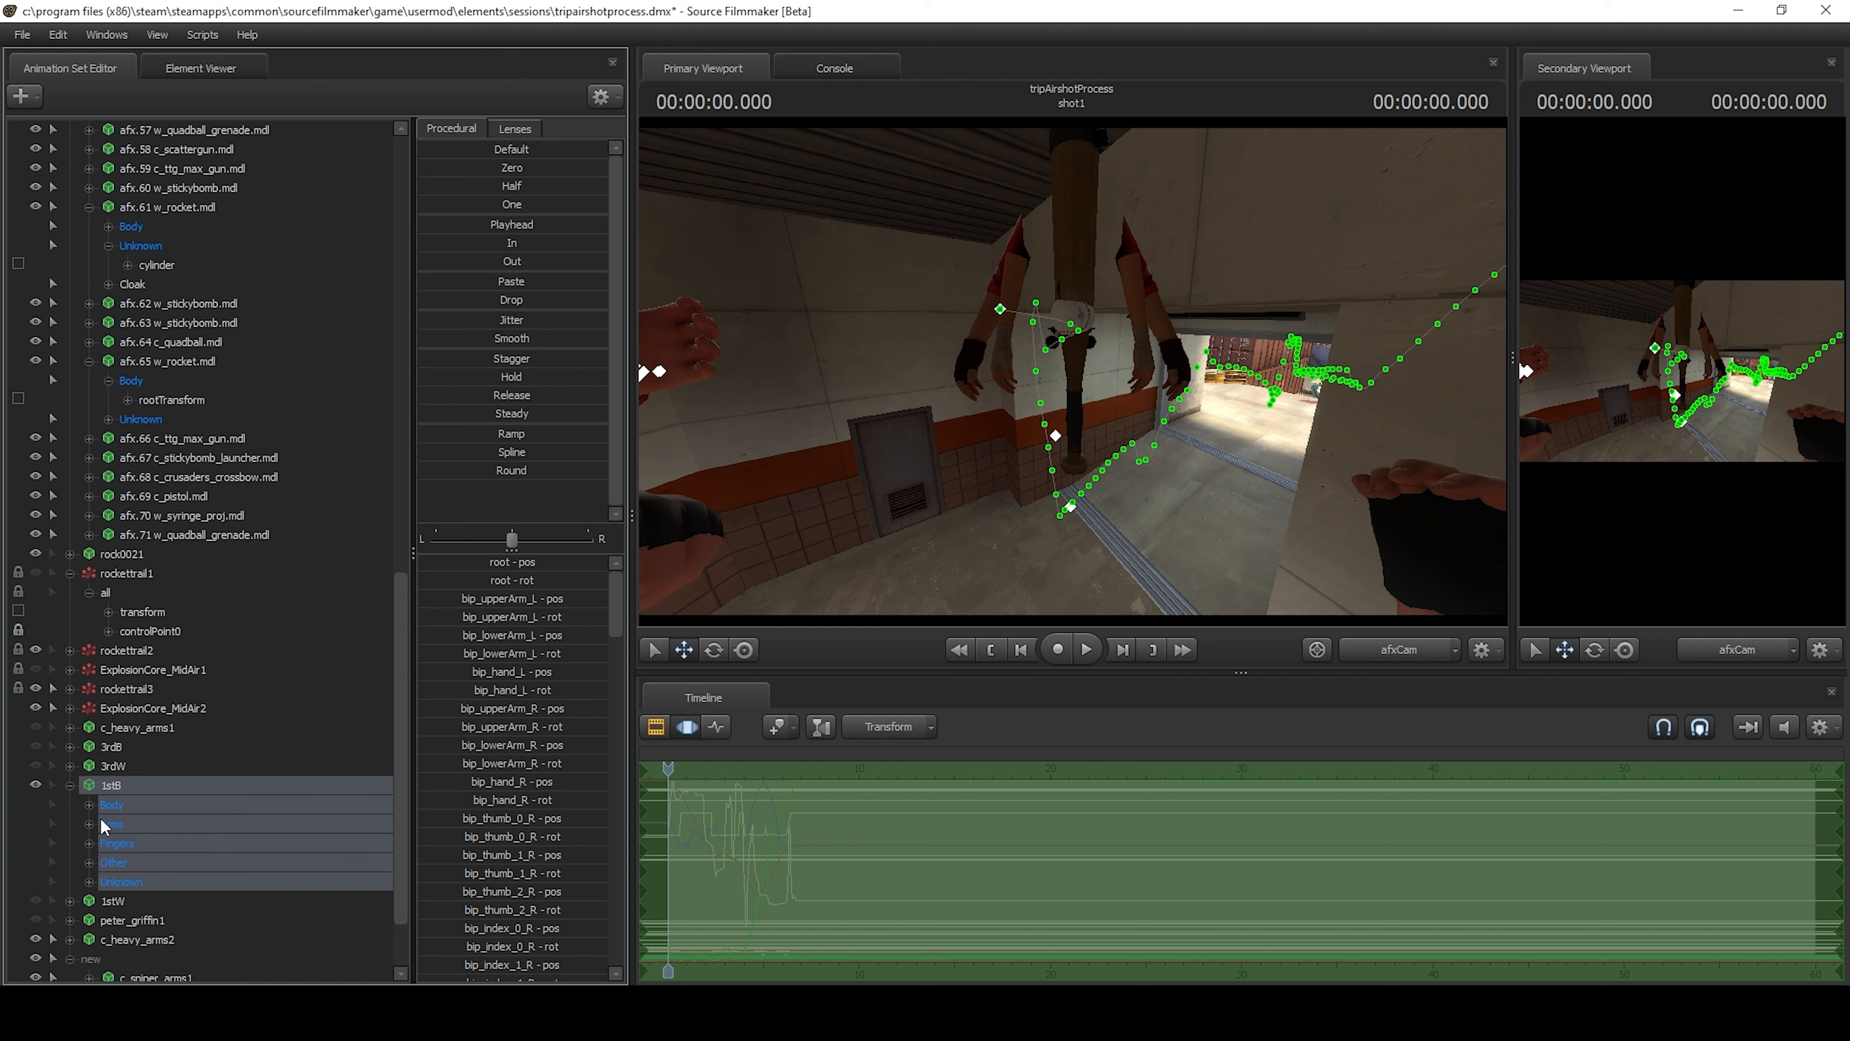
left_click(90, 804)
left_click(142, 827)
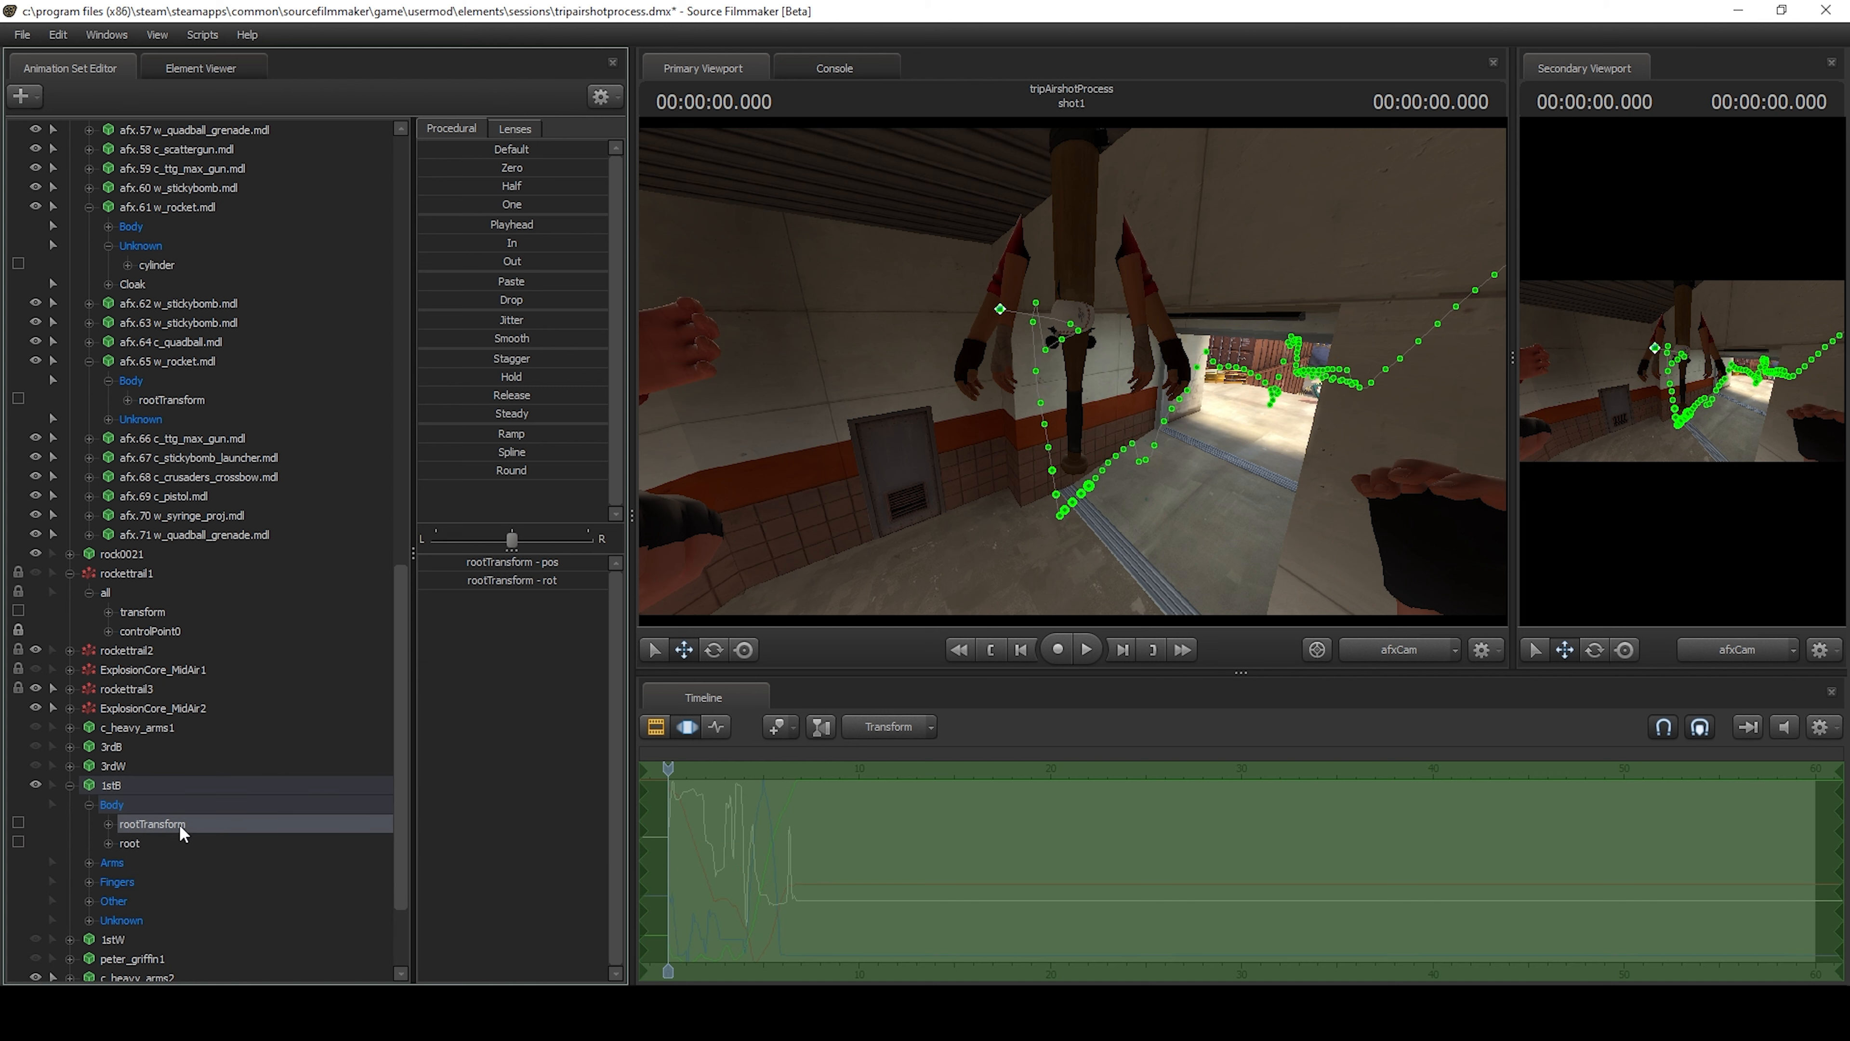
right_click(746, 800)
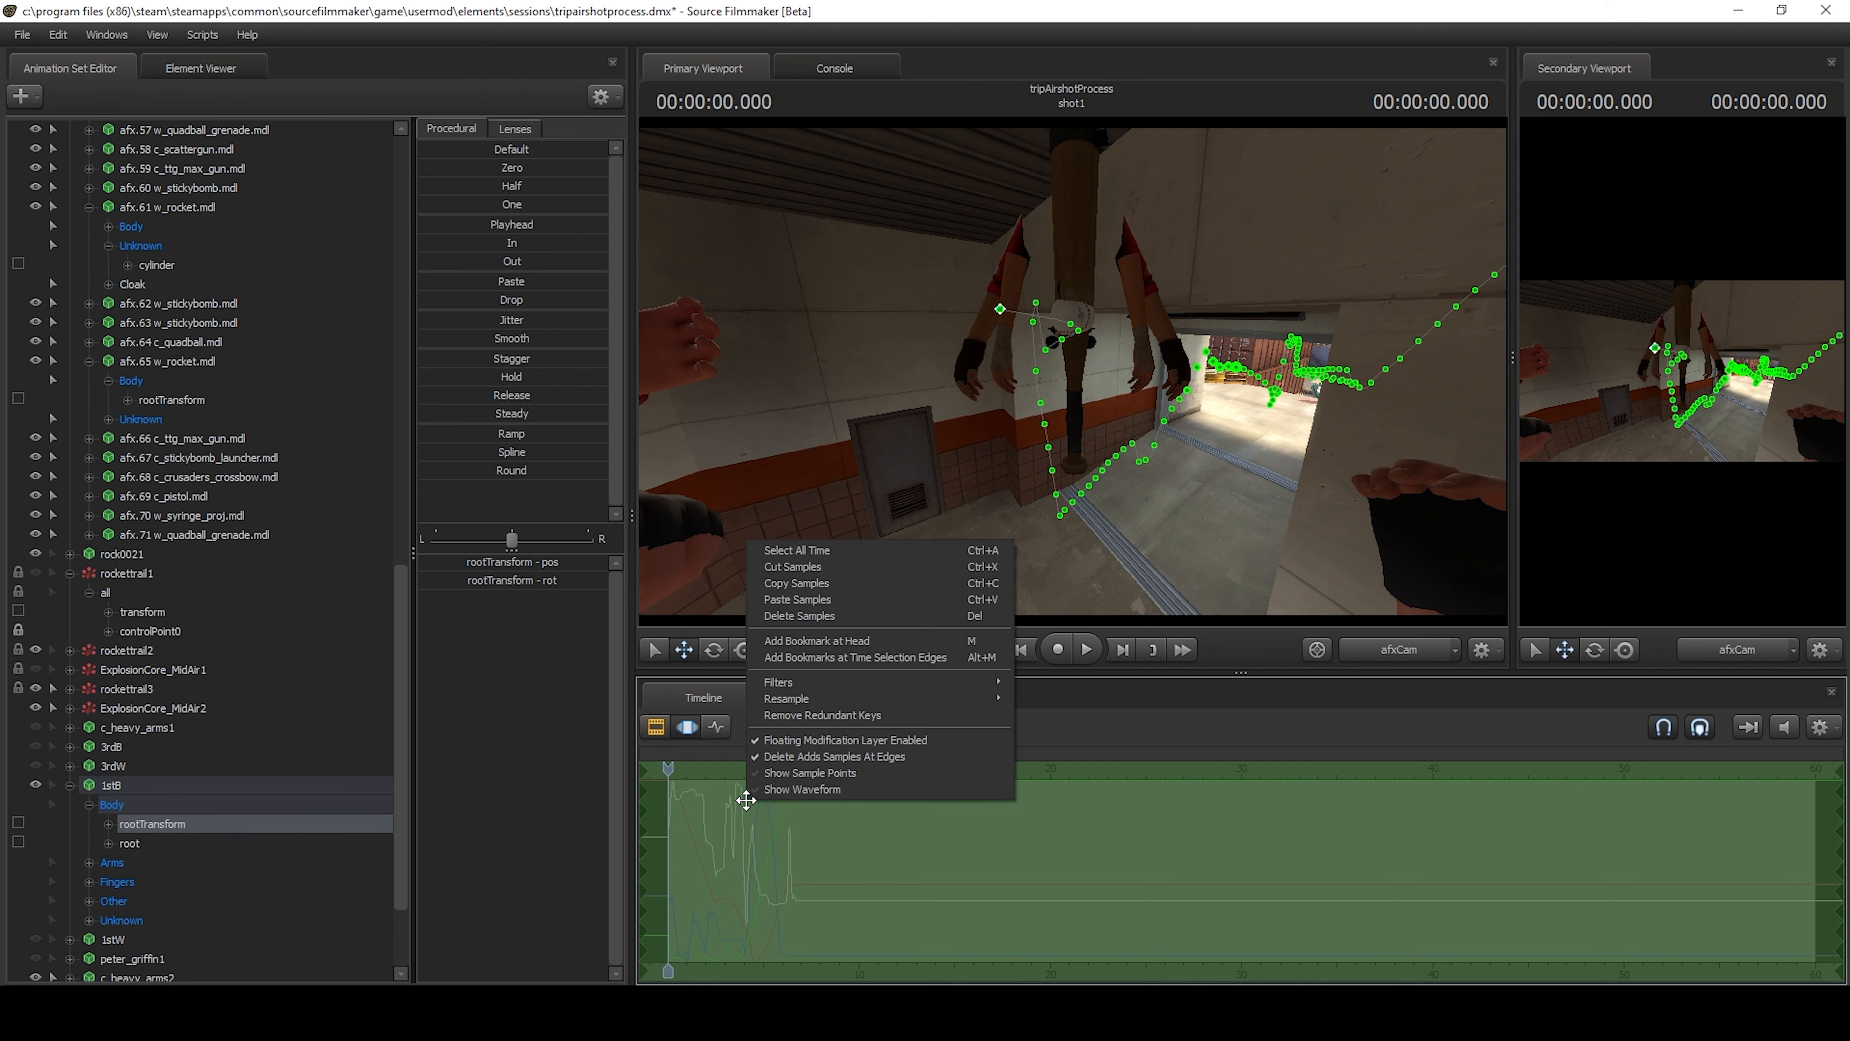
left_click(828, 585)
scroll(155, 867, "down", 2)
scroll(142, 707, "down", 1)
left_click(140, 708)
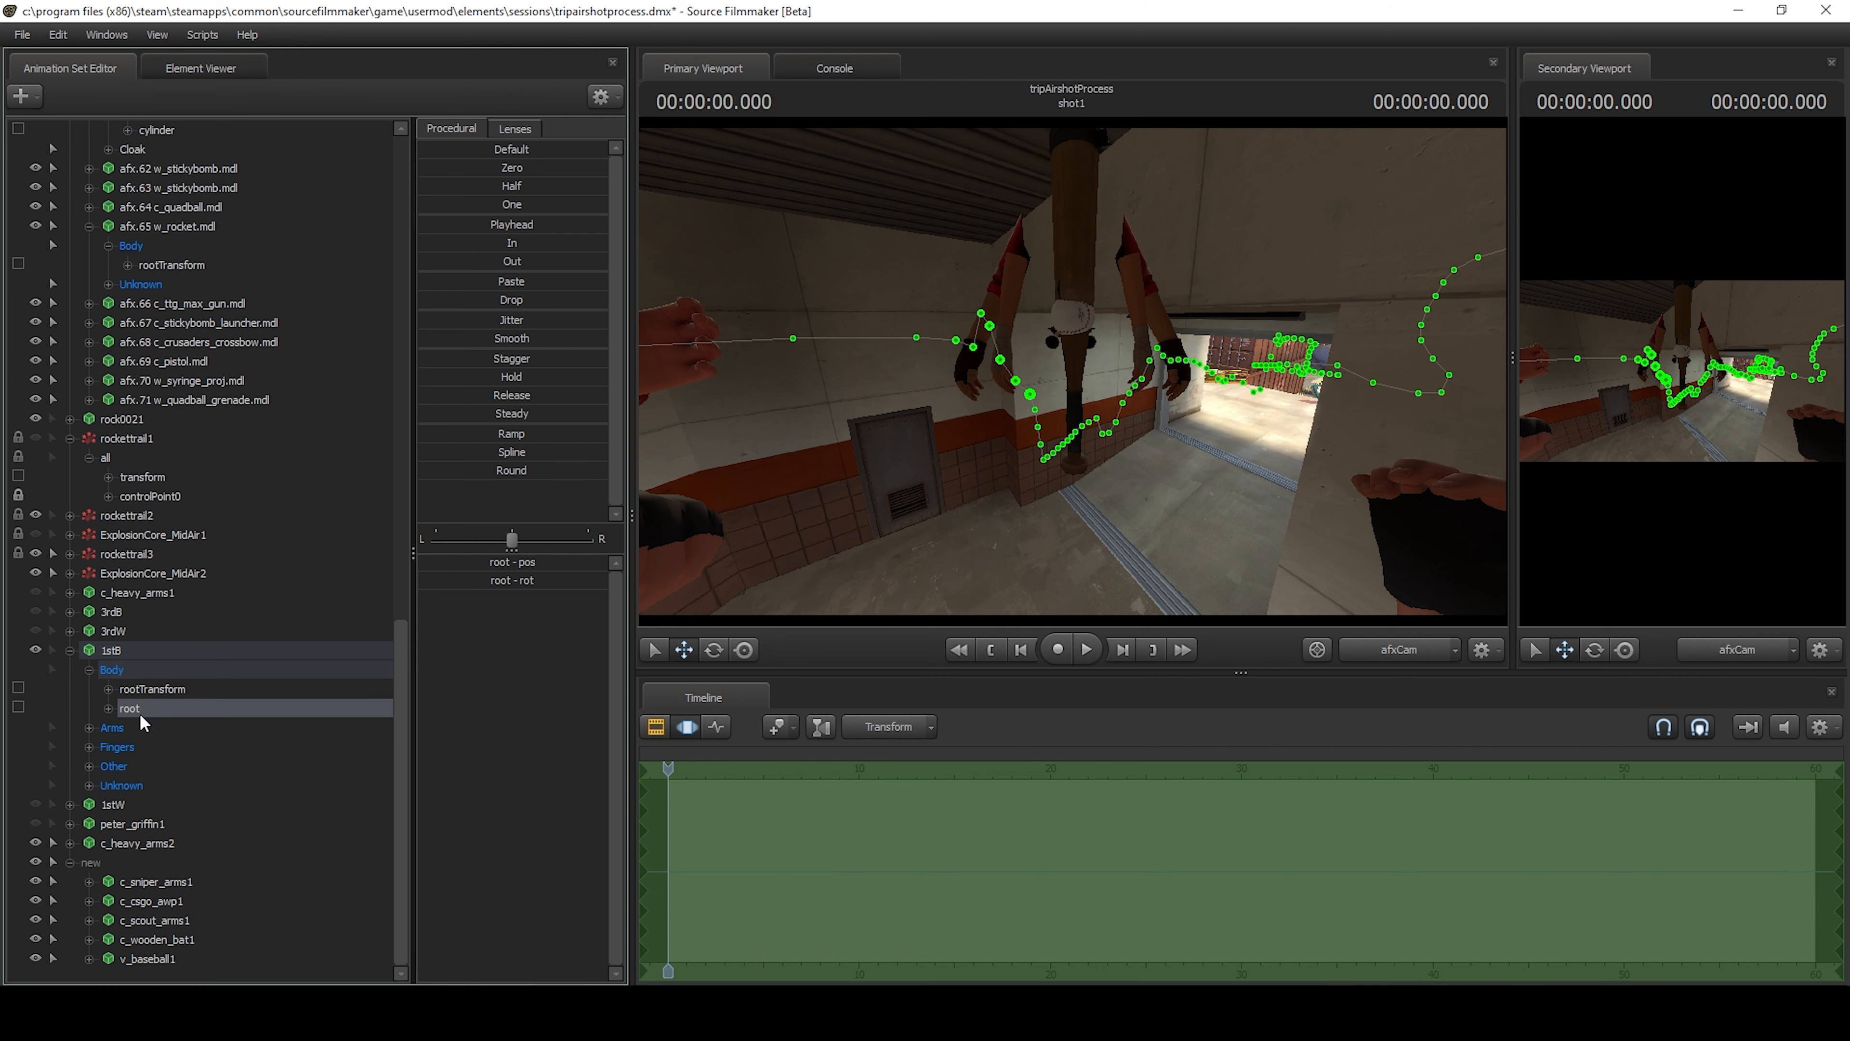
left_click(152, 690)
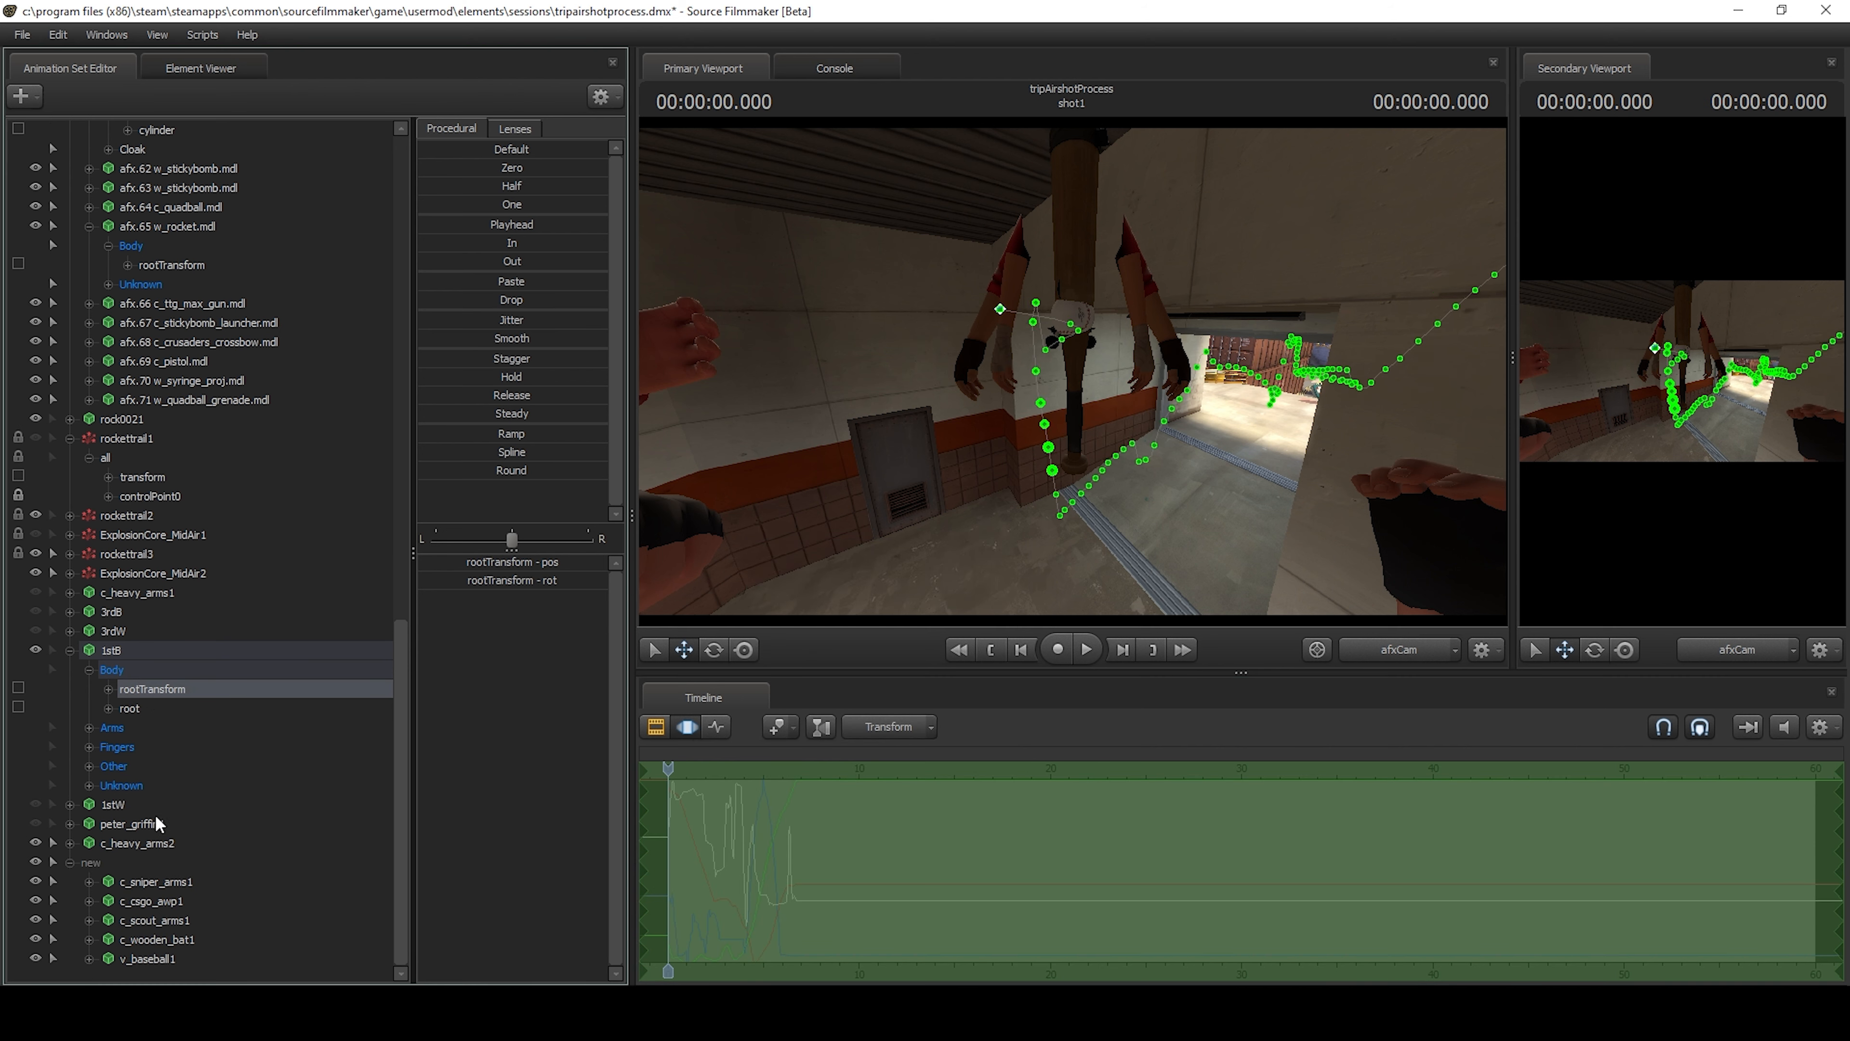
Try to paste the copied samples onto the whole c_sniper_arms1 model and check the placement in the work camera.
left_click(90, 883)
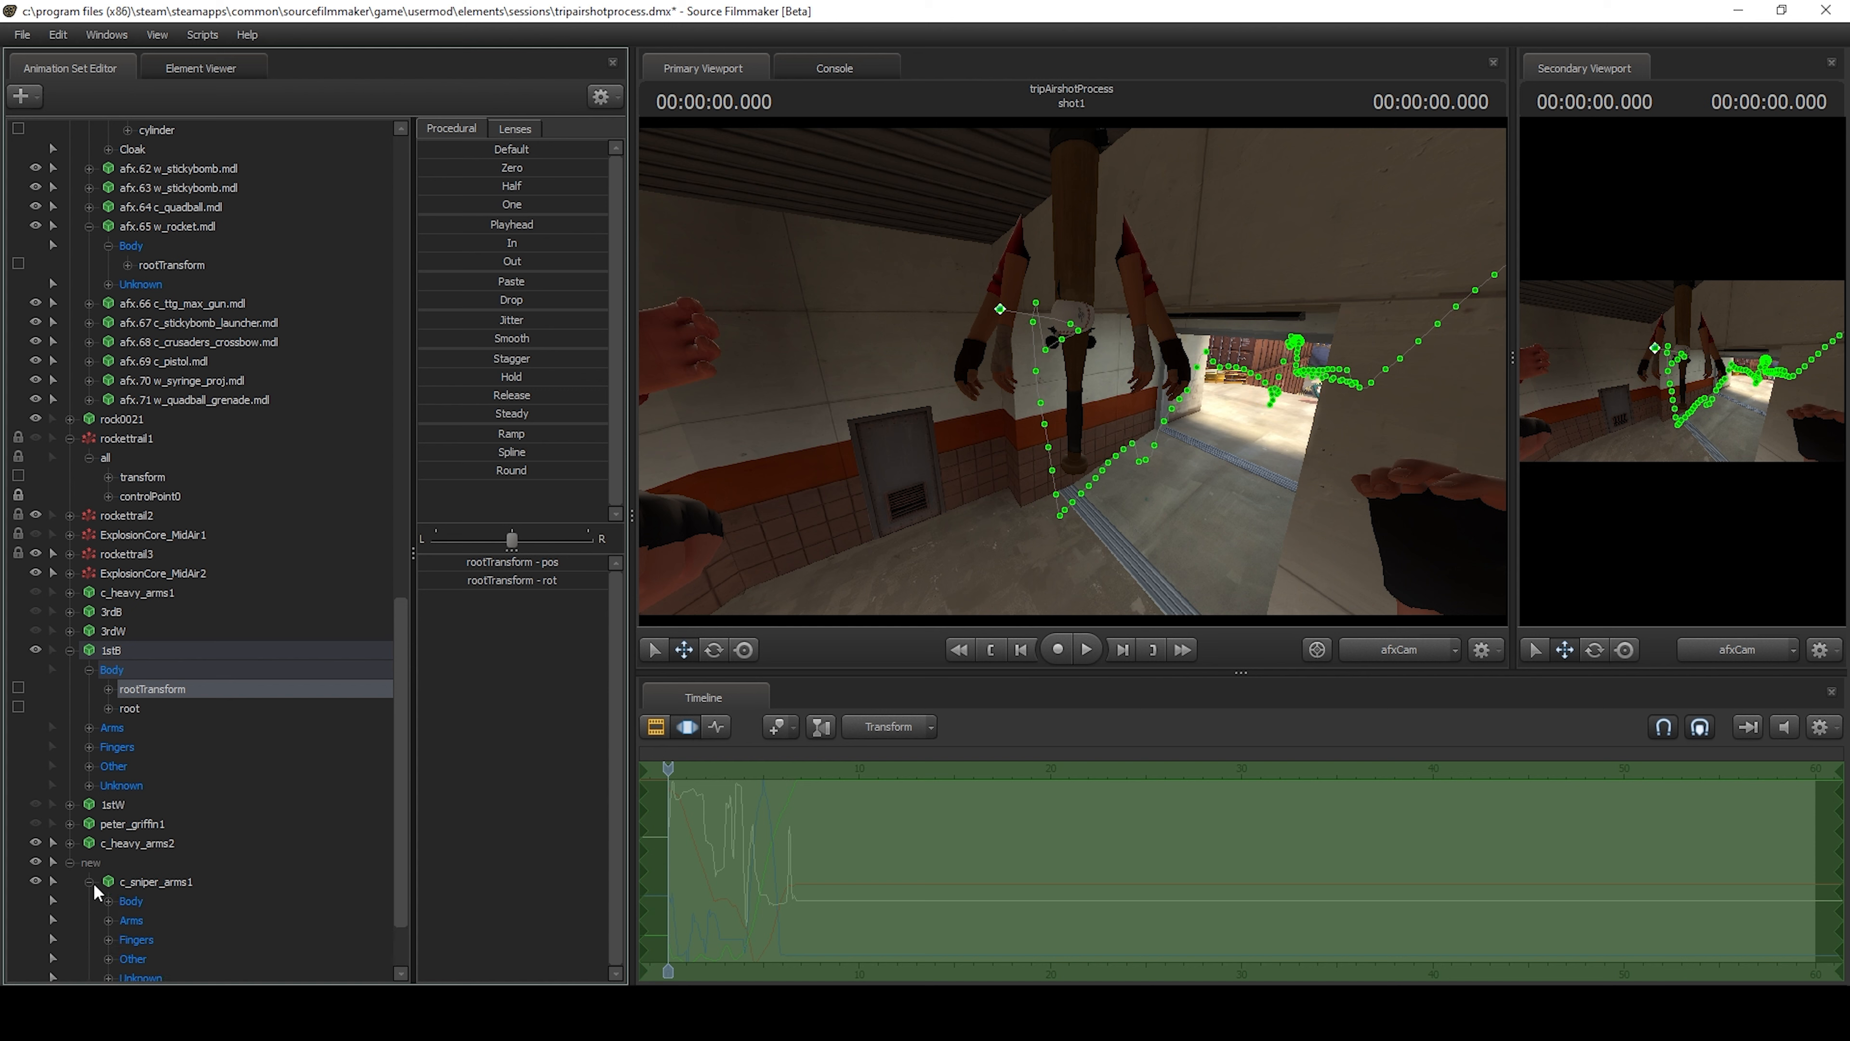
left_click(168, 879)
right_click(701, 805)
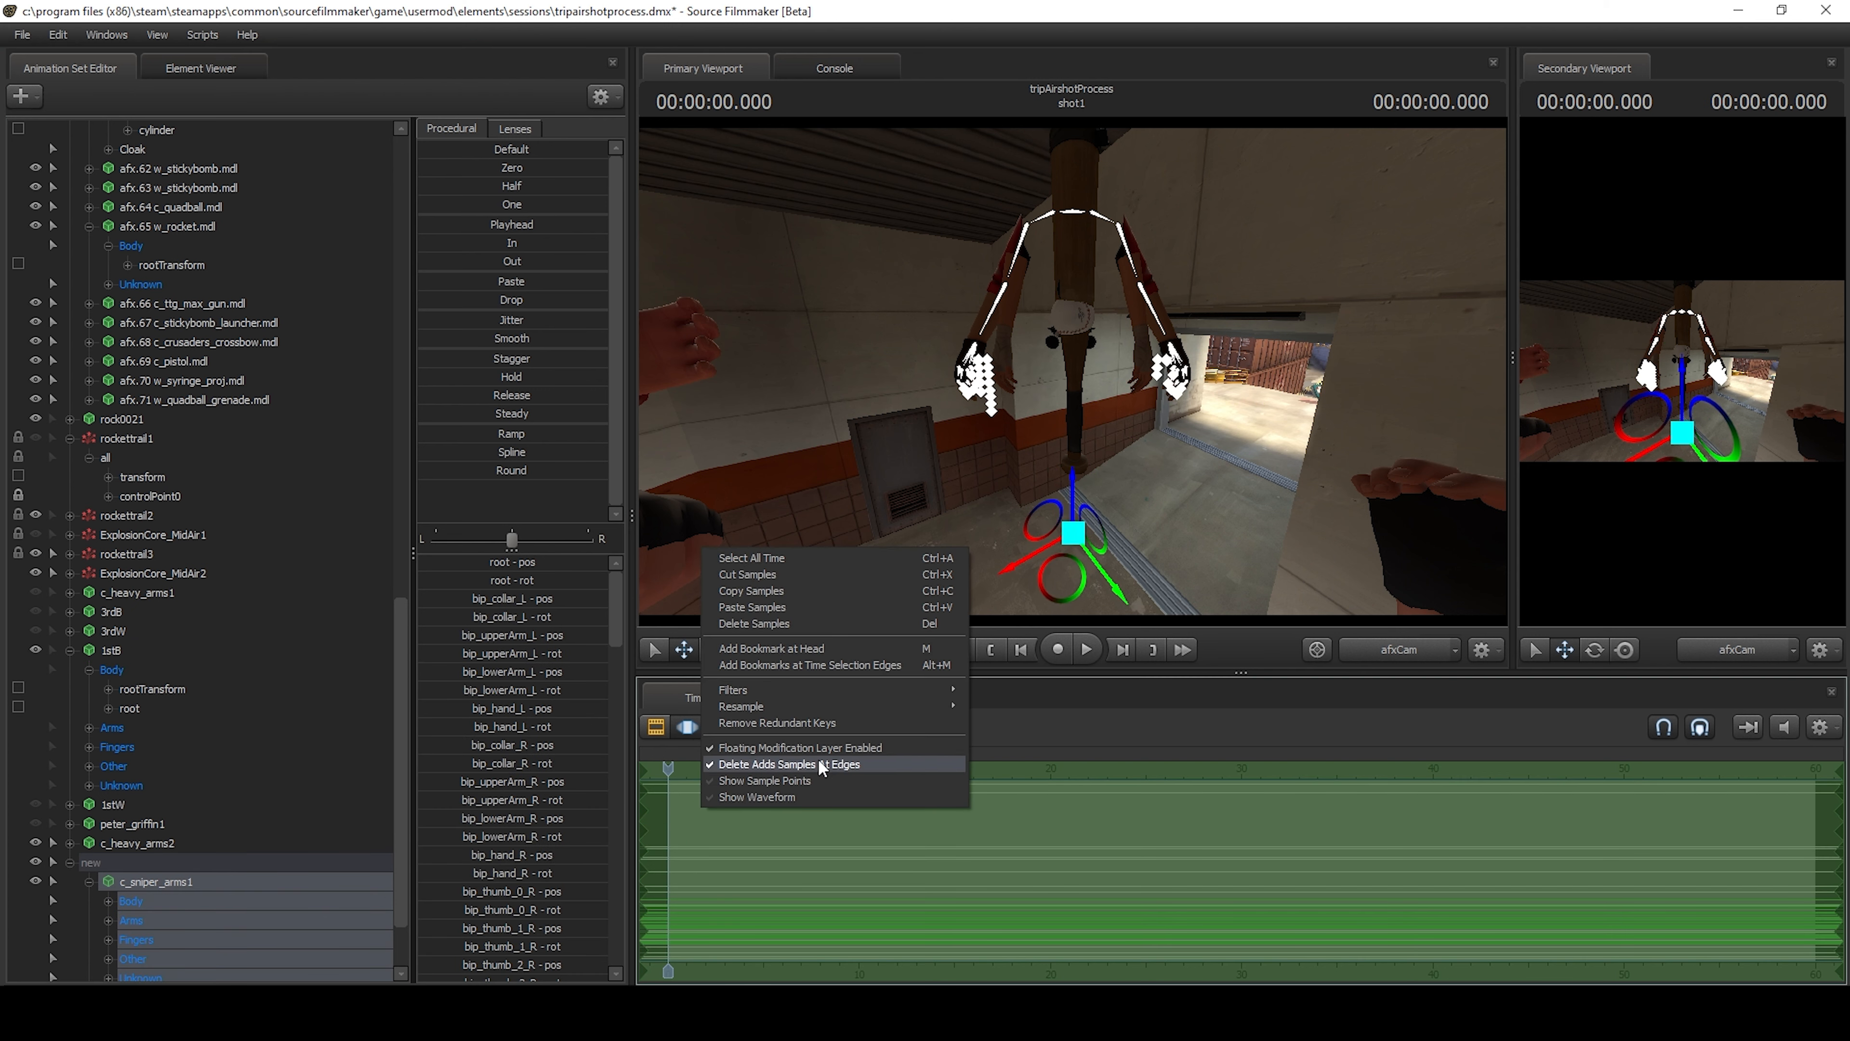
mouse_move(811, 692)
left_click(789, 607)
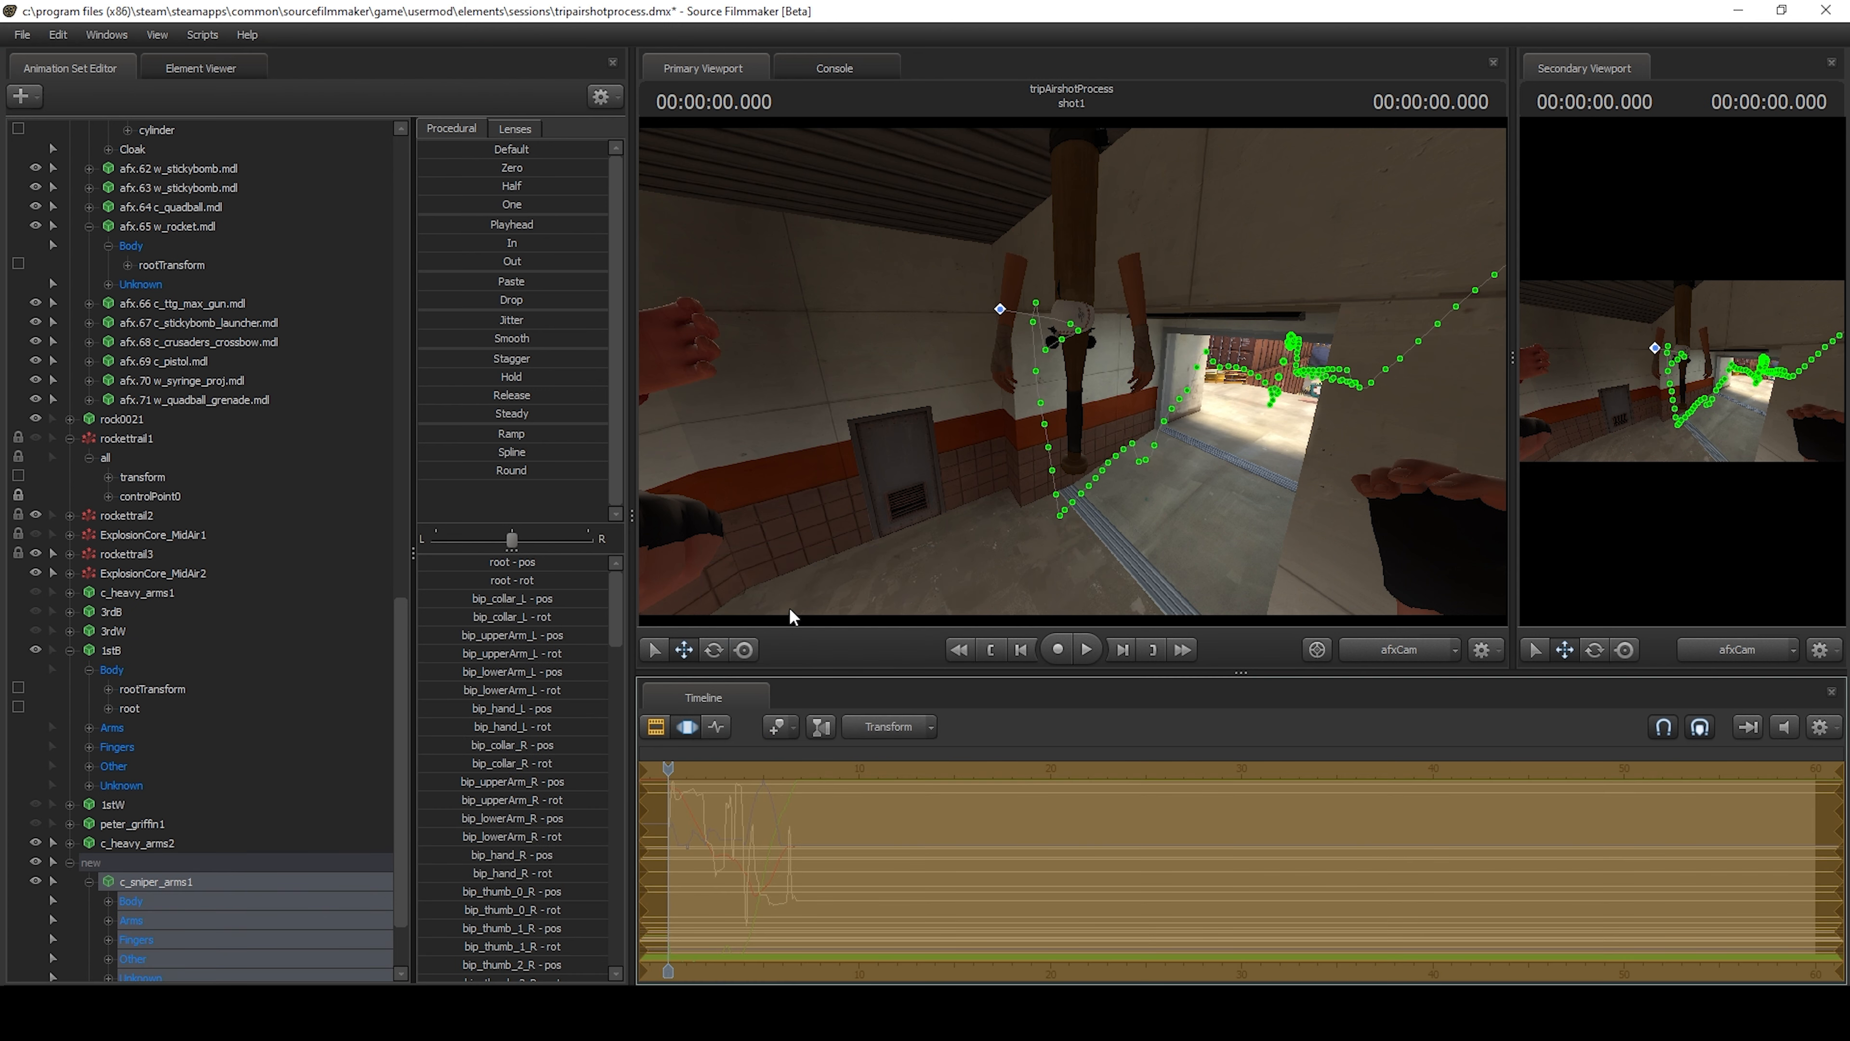
left_click(1378, 648)
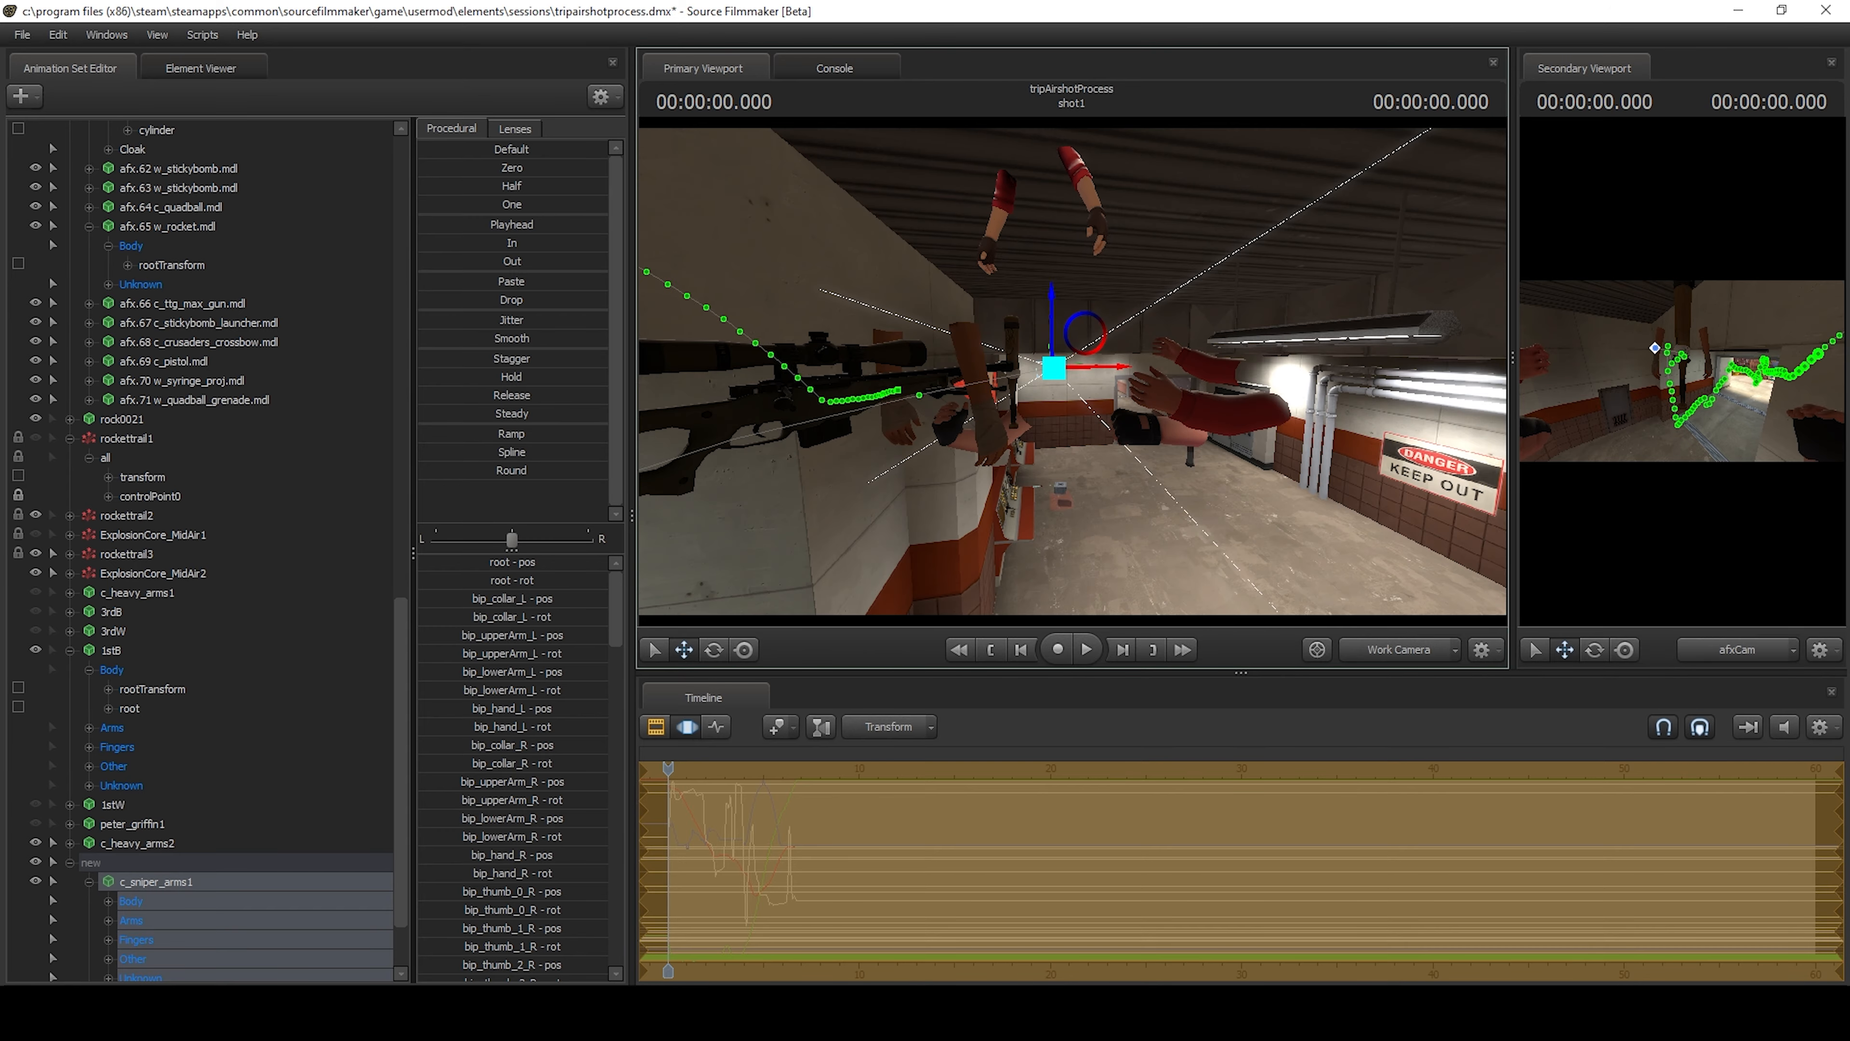
left_click_drag(1165, 437, 904, 414)
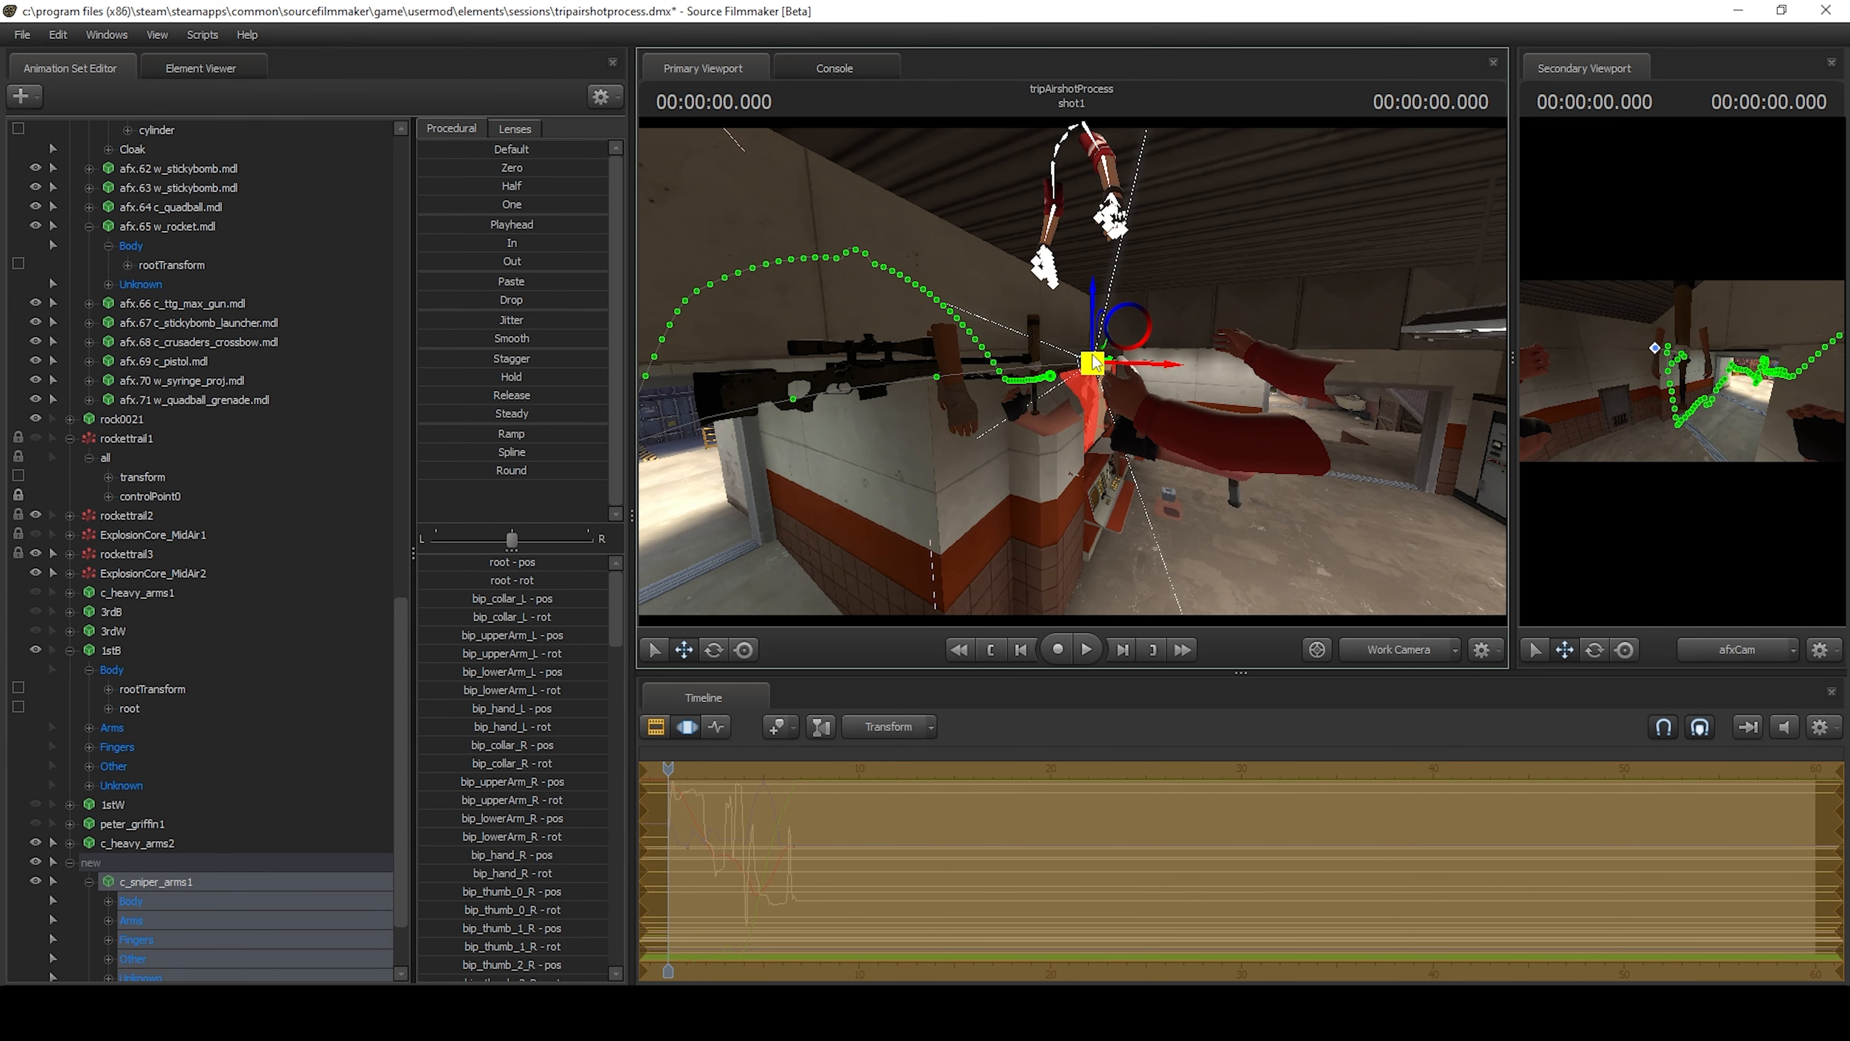
left_click(124, 901)
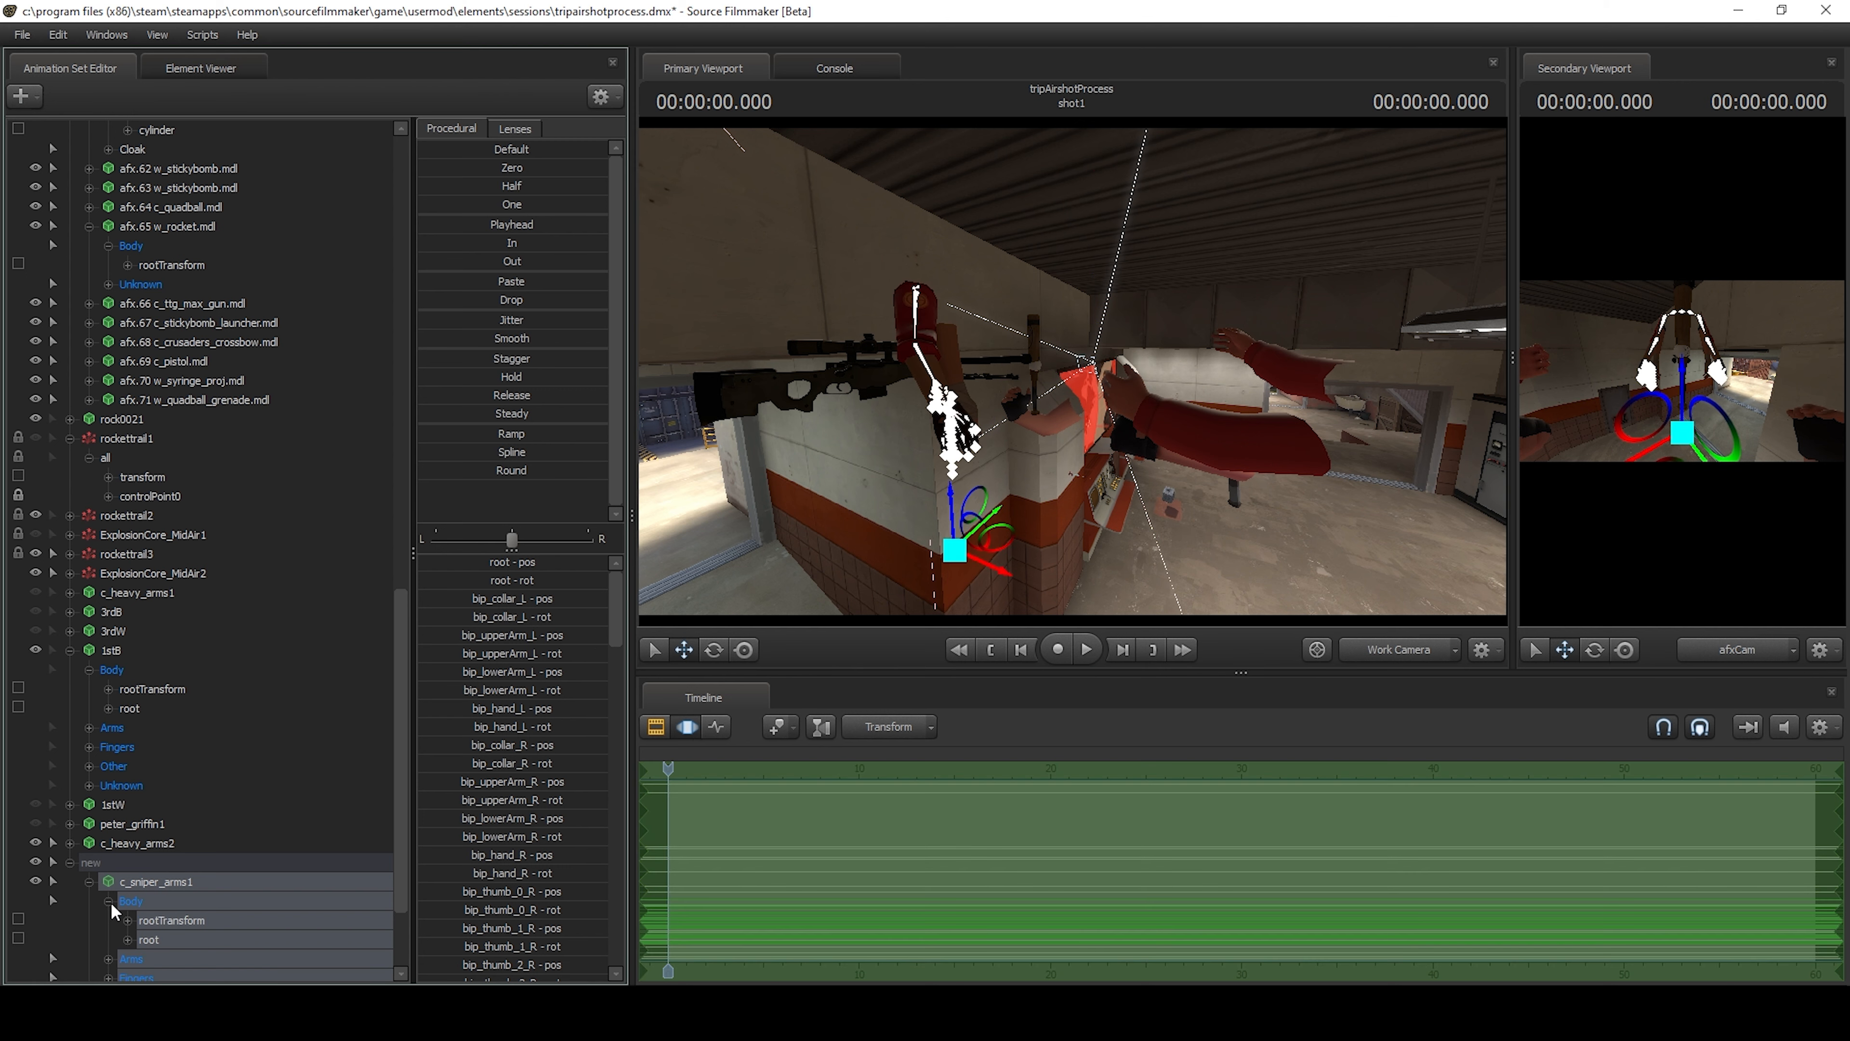
Paste the copied 1stB samples onto only the rootTransform control of c_sniper_arms1.
left_click(109, 901)
left_click(162, 919)
right_click(860, 796)
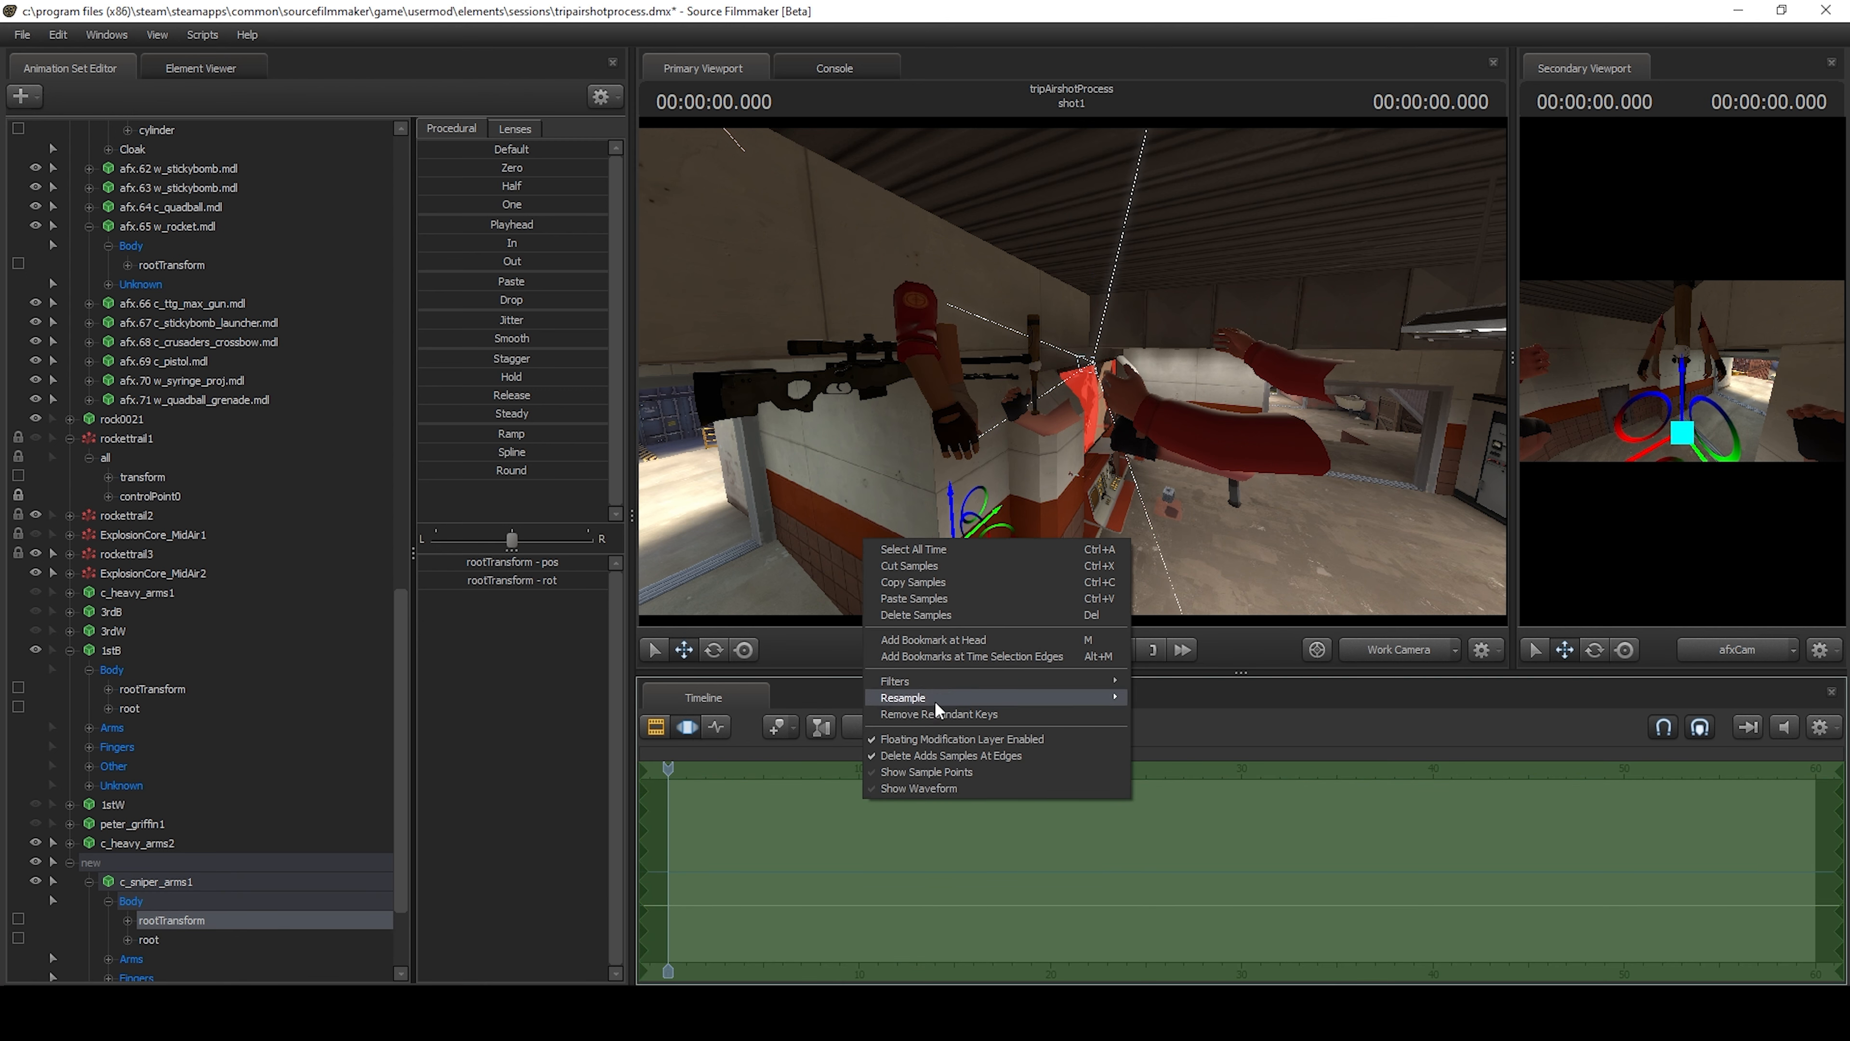
left_click(922, 600)
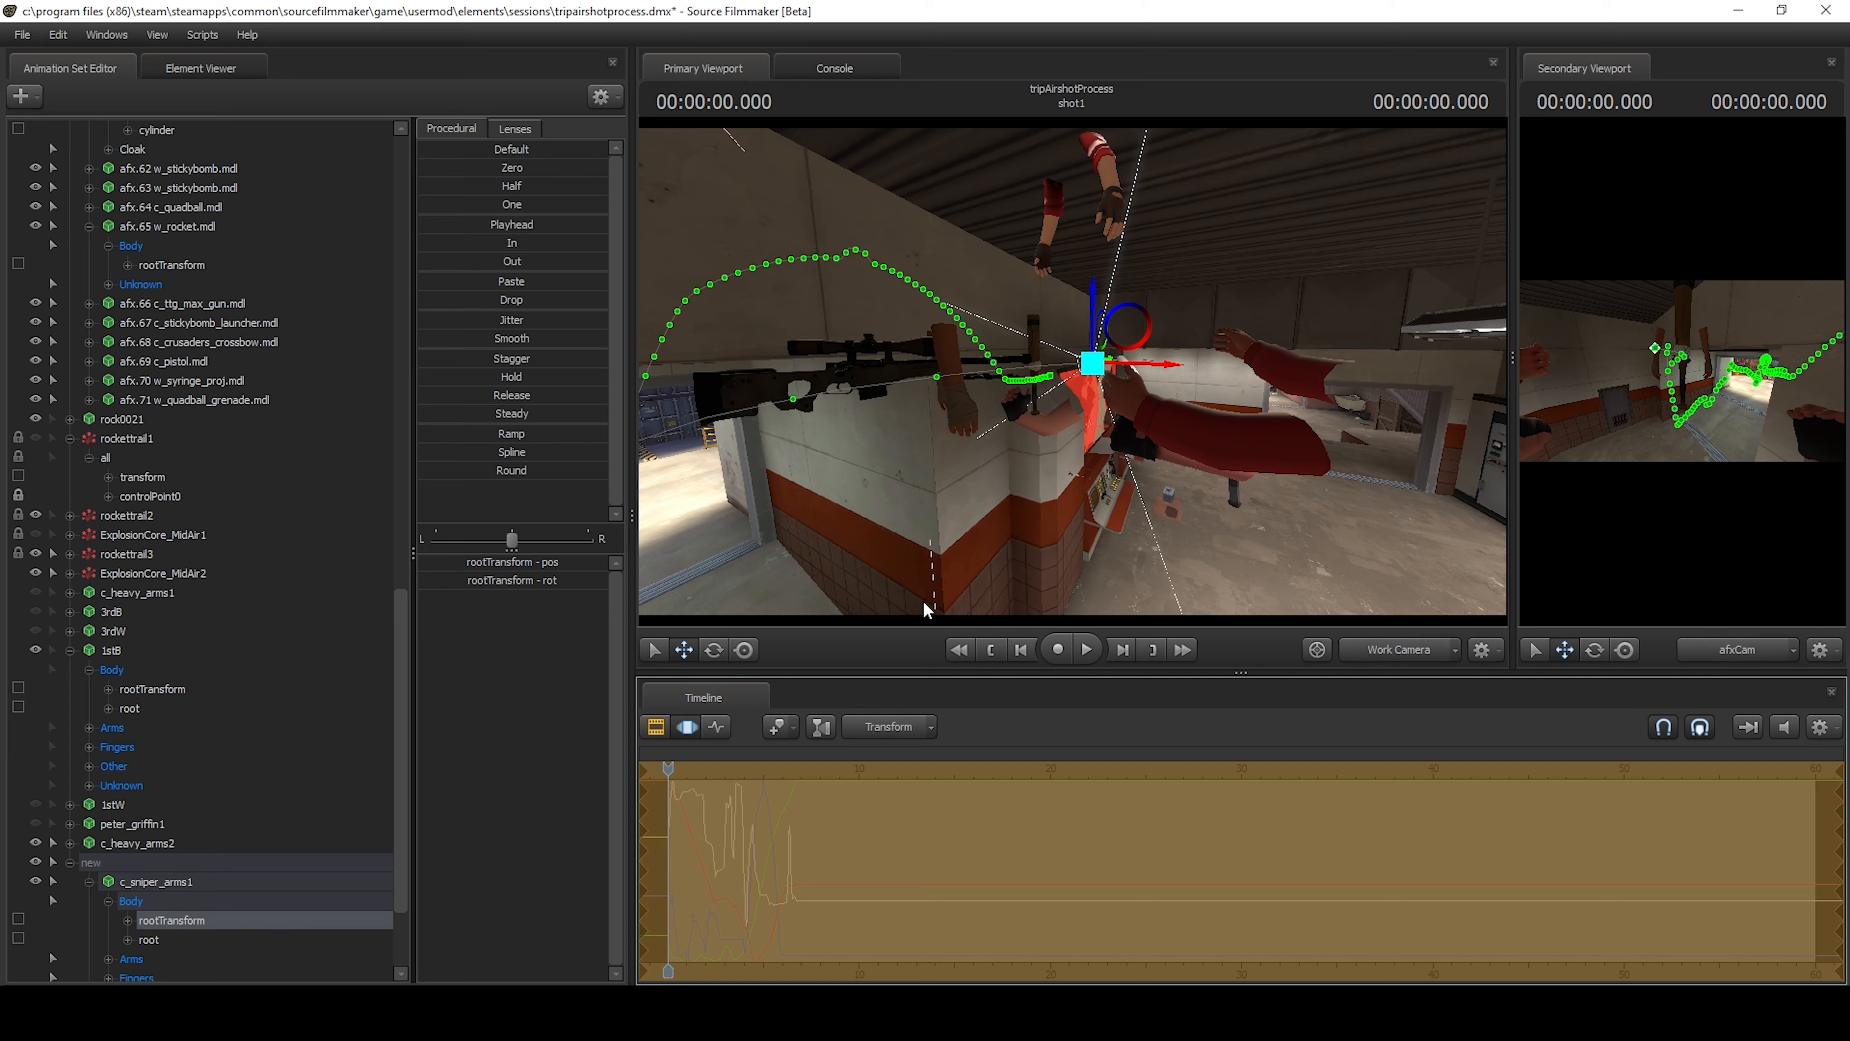
Shift the sniper arms downward through their rootTransform and check their placement near afsCam from another angle.
left_click_drag(1091, 297, 1086, 406)
left_click_drag(1193, 359, 874, 357)
key("d")
left_click_drag(951, 435, 1071, 499)
key("s")
key("w")
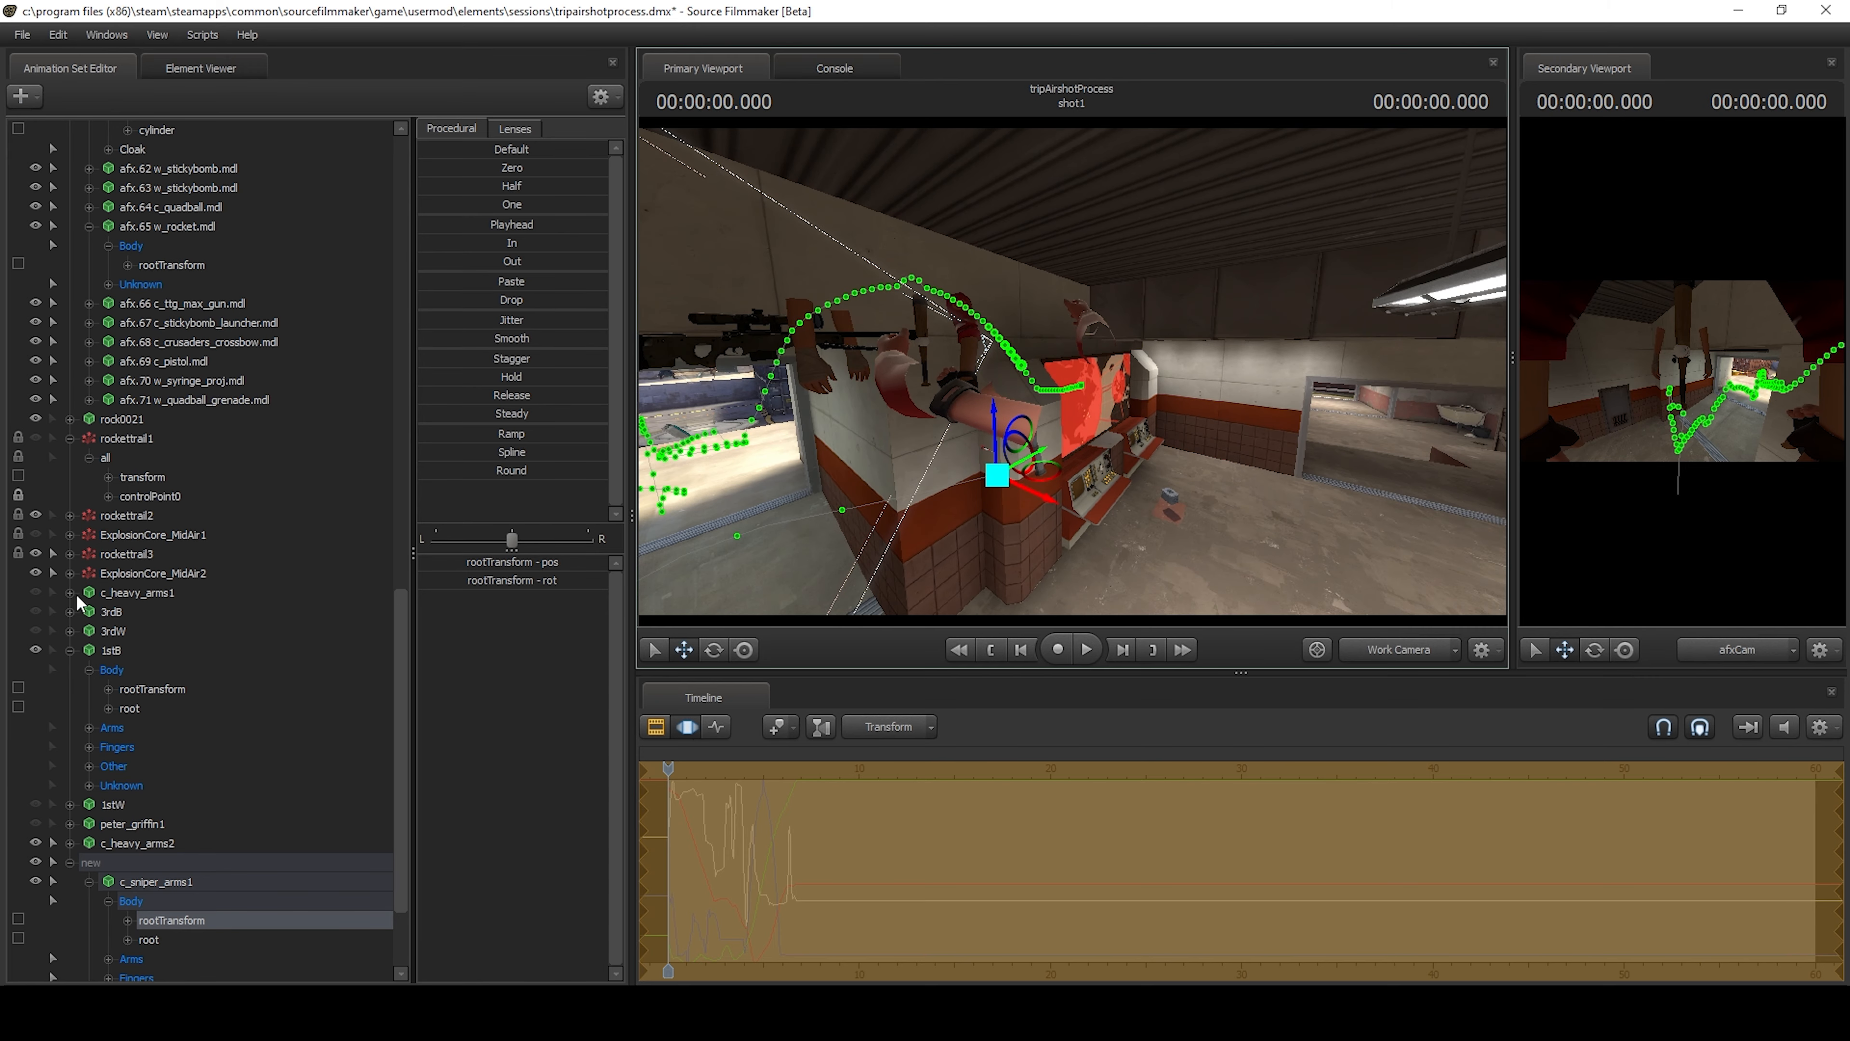
Copy the rootTransform samples of c_heavy_arms1.
left_click(71, 590)
left_click(134, 630)
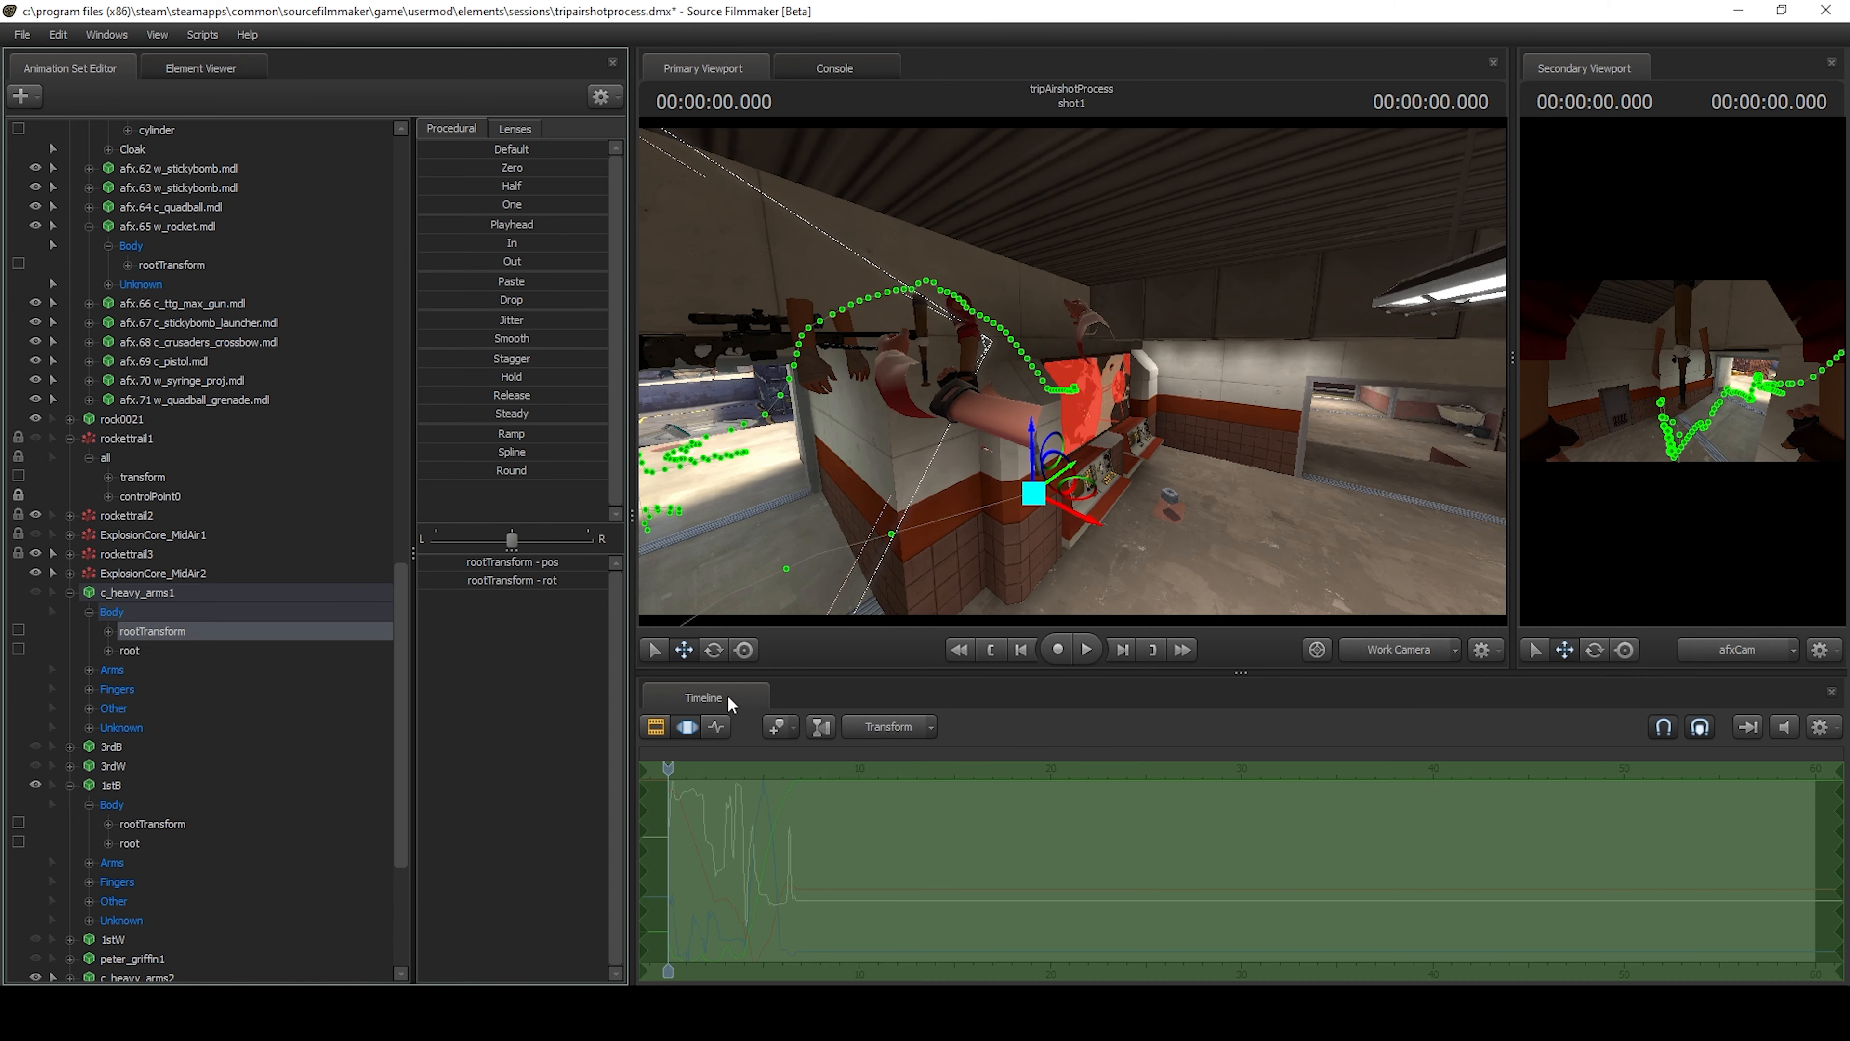
right_click(818, 793)
left_click(878, 580)
Try to paste the c_heavy_arms1 samples onto the rootTransform of c_sniper_arms1 and reposition the arms, and undo the last changes.
scroll(185, 864, "down", 3)
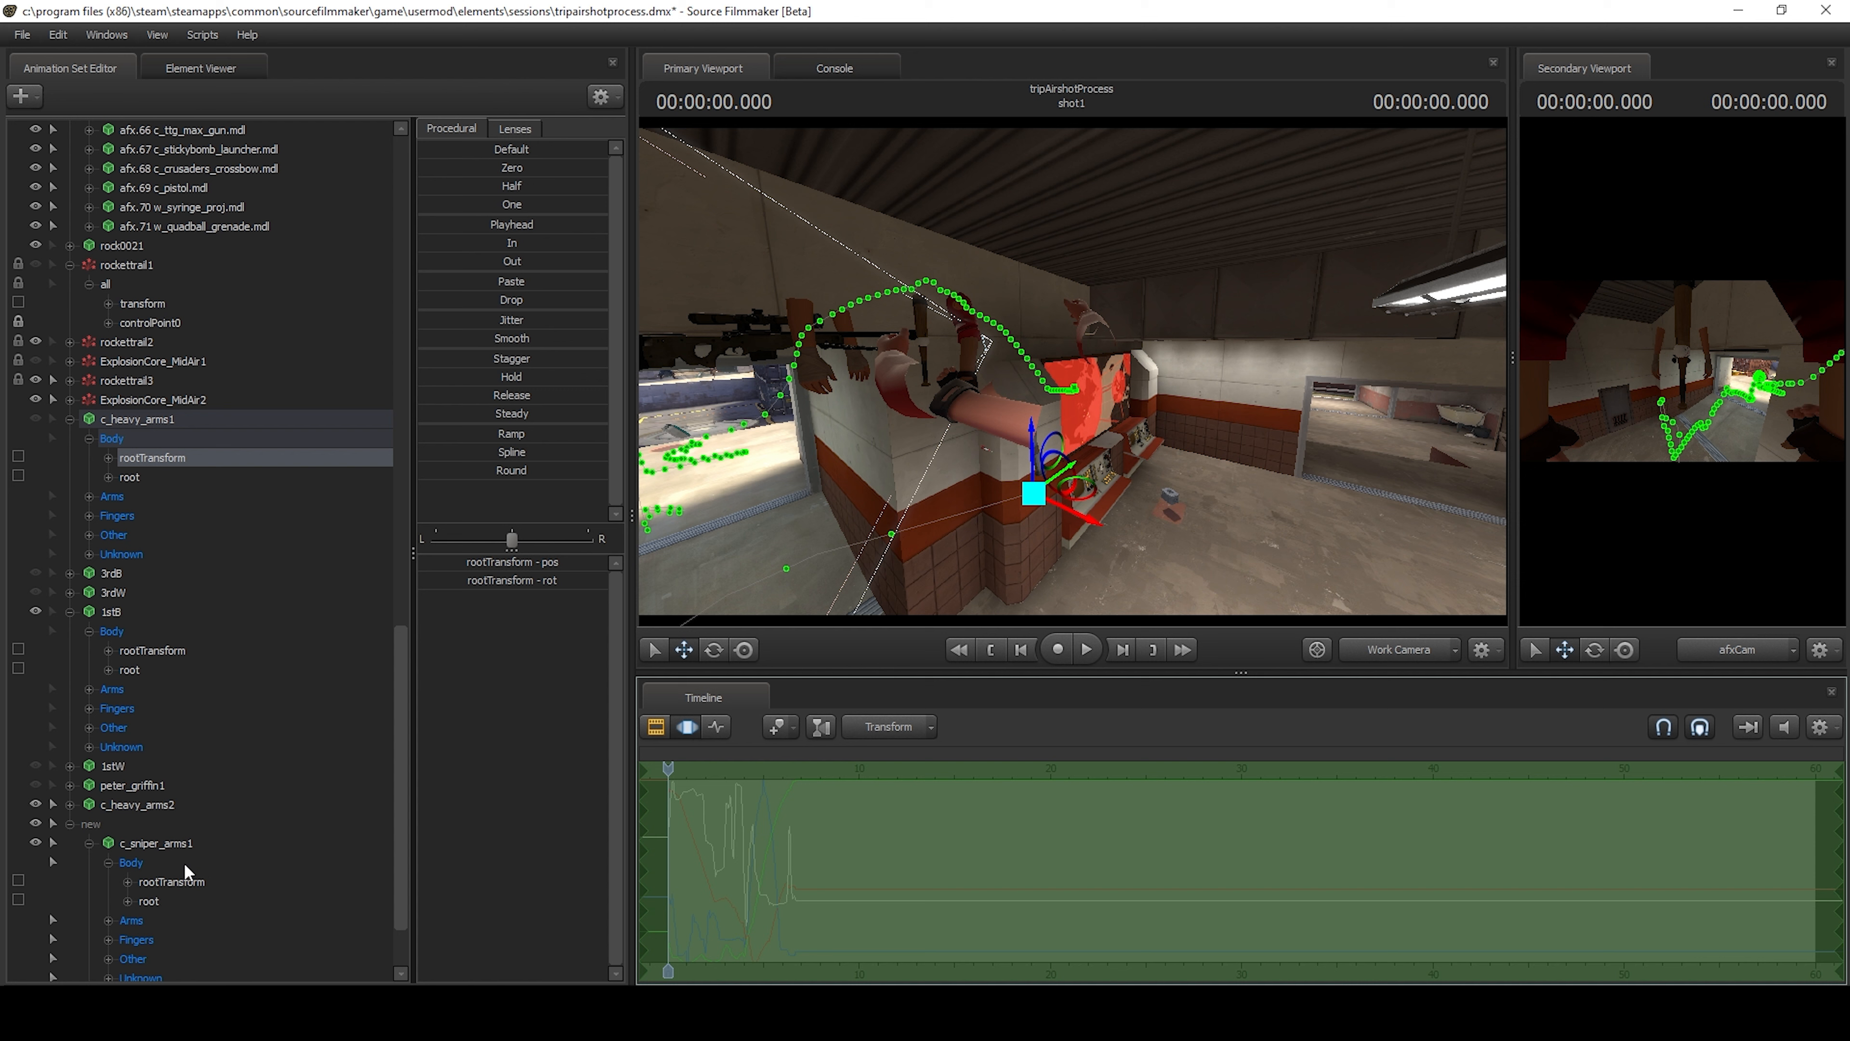
scroll(180, 849, "down", 2)
left_click(172, 788)
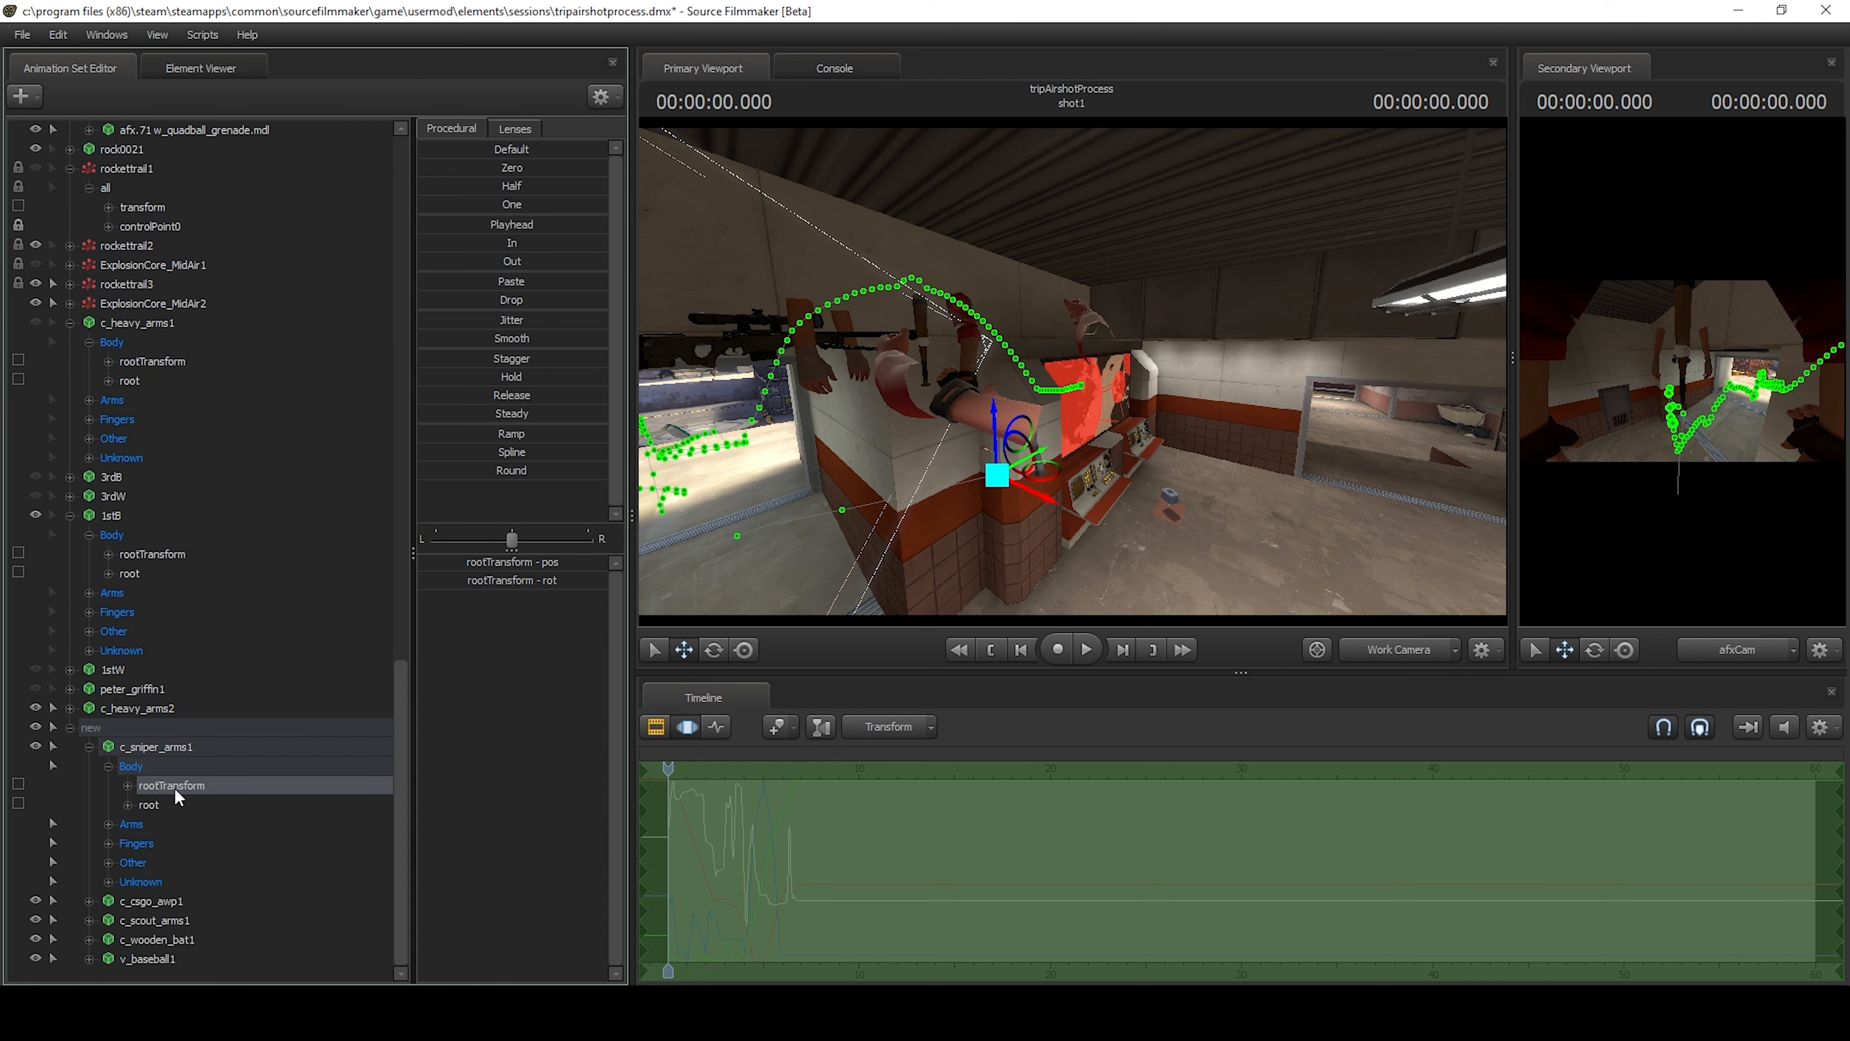
left_click(168, 801)
left_click(198, 786)
right_click(708, 818)
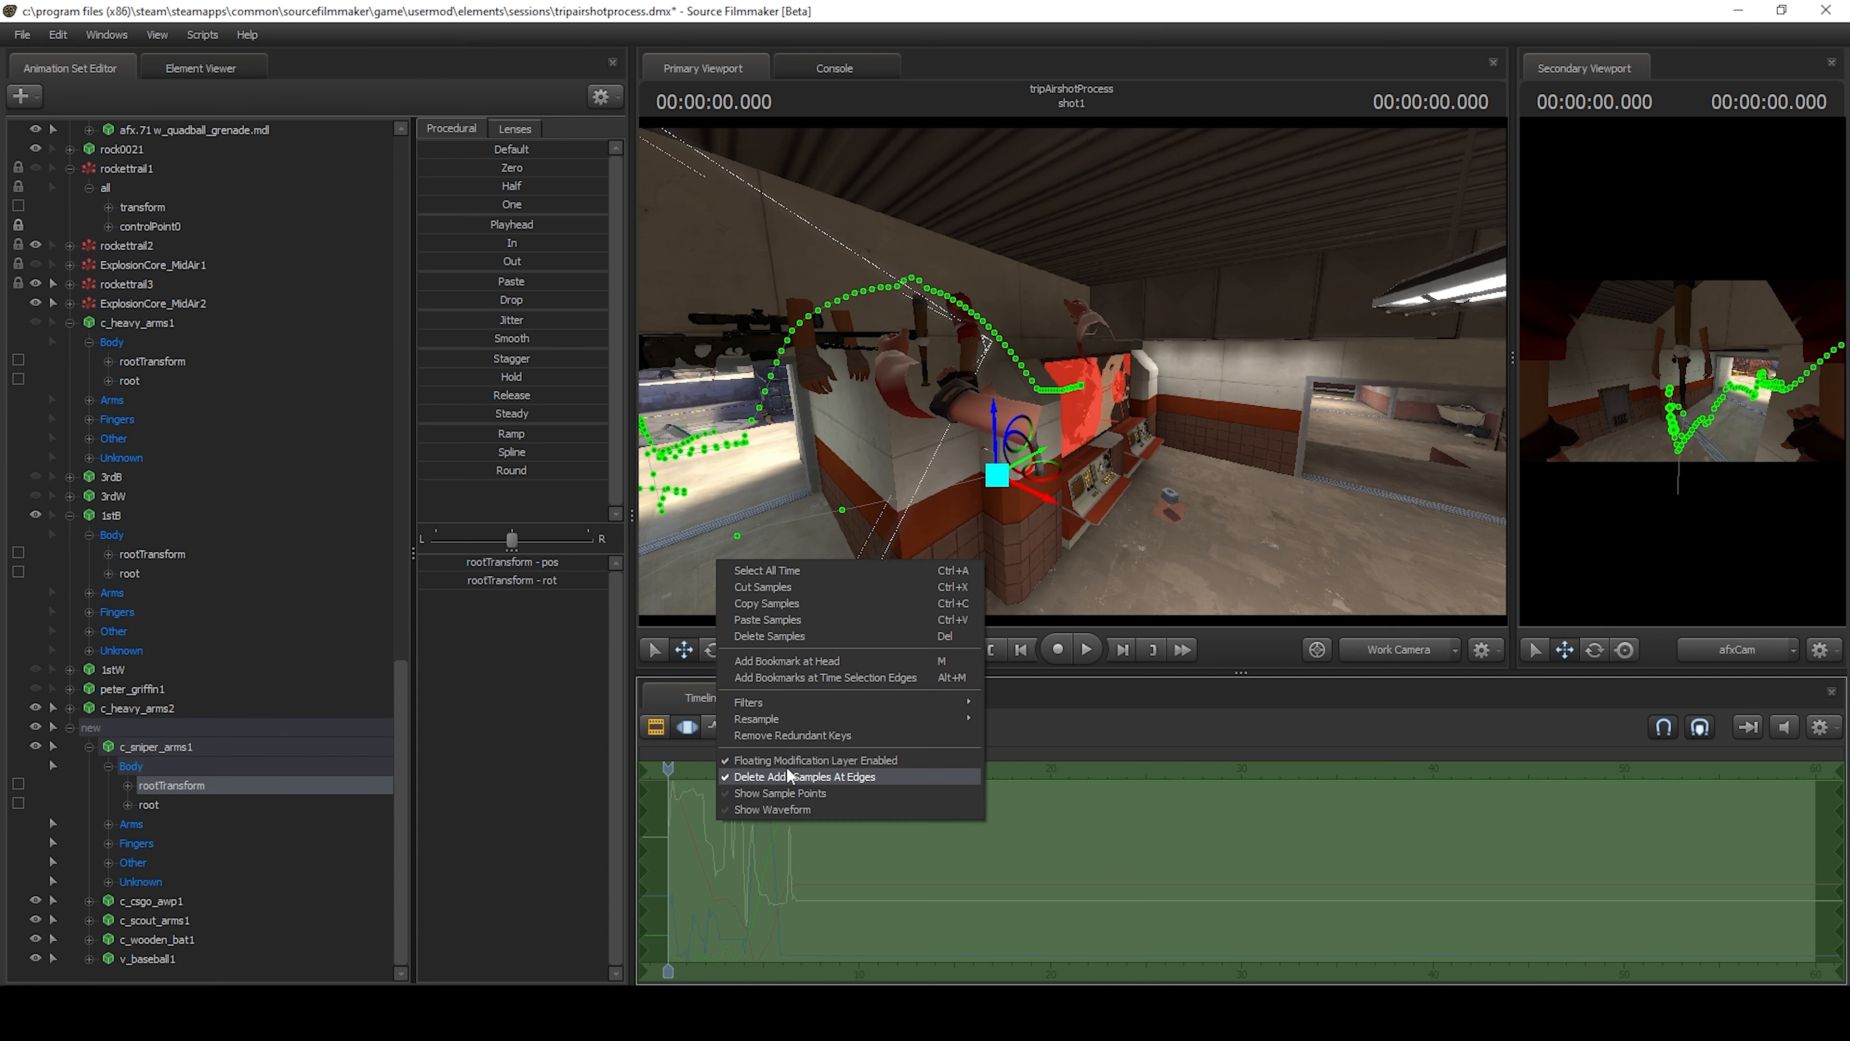
left_click(813, 621)
left_click_drag(983, 548, 1064, 370)
key("ctrl+z")
key("ctrl+z")
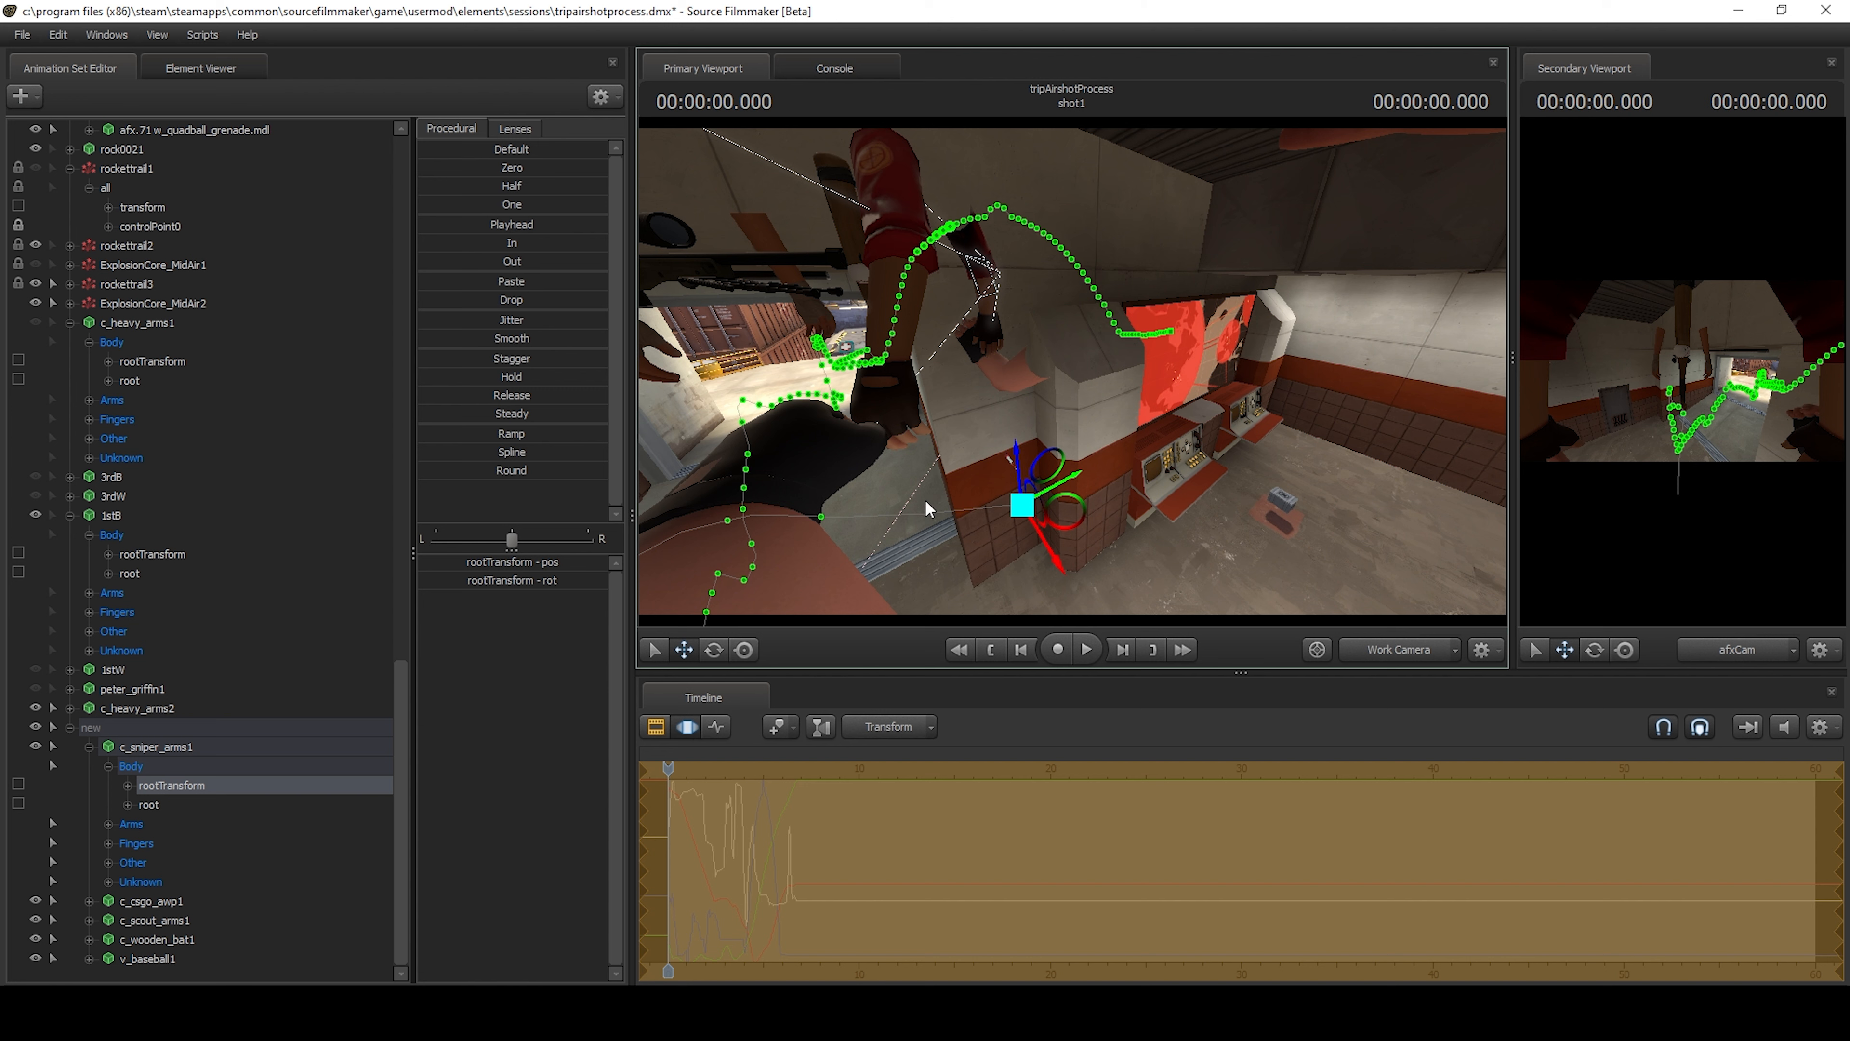
Copy the rootTransform samples from 1stB again and paste them onto the rootTransform of c_sniper_arms1.
scroll(114, 704, "up", 2)
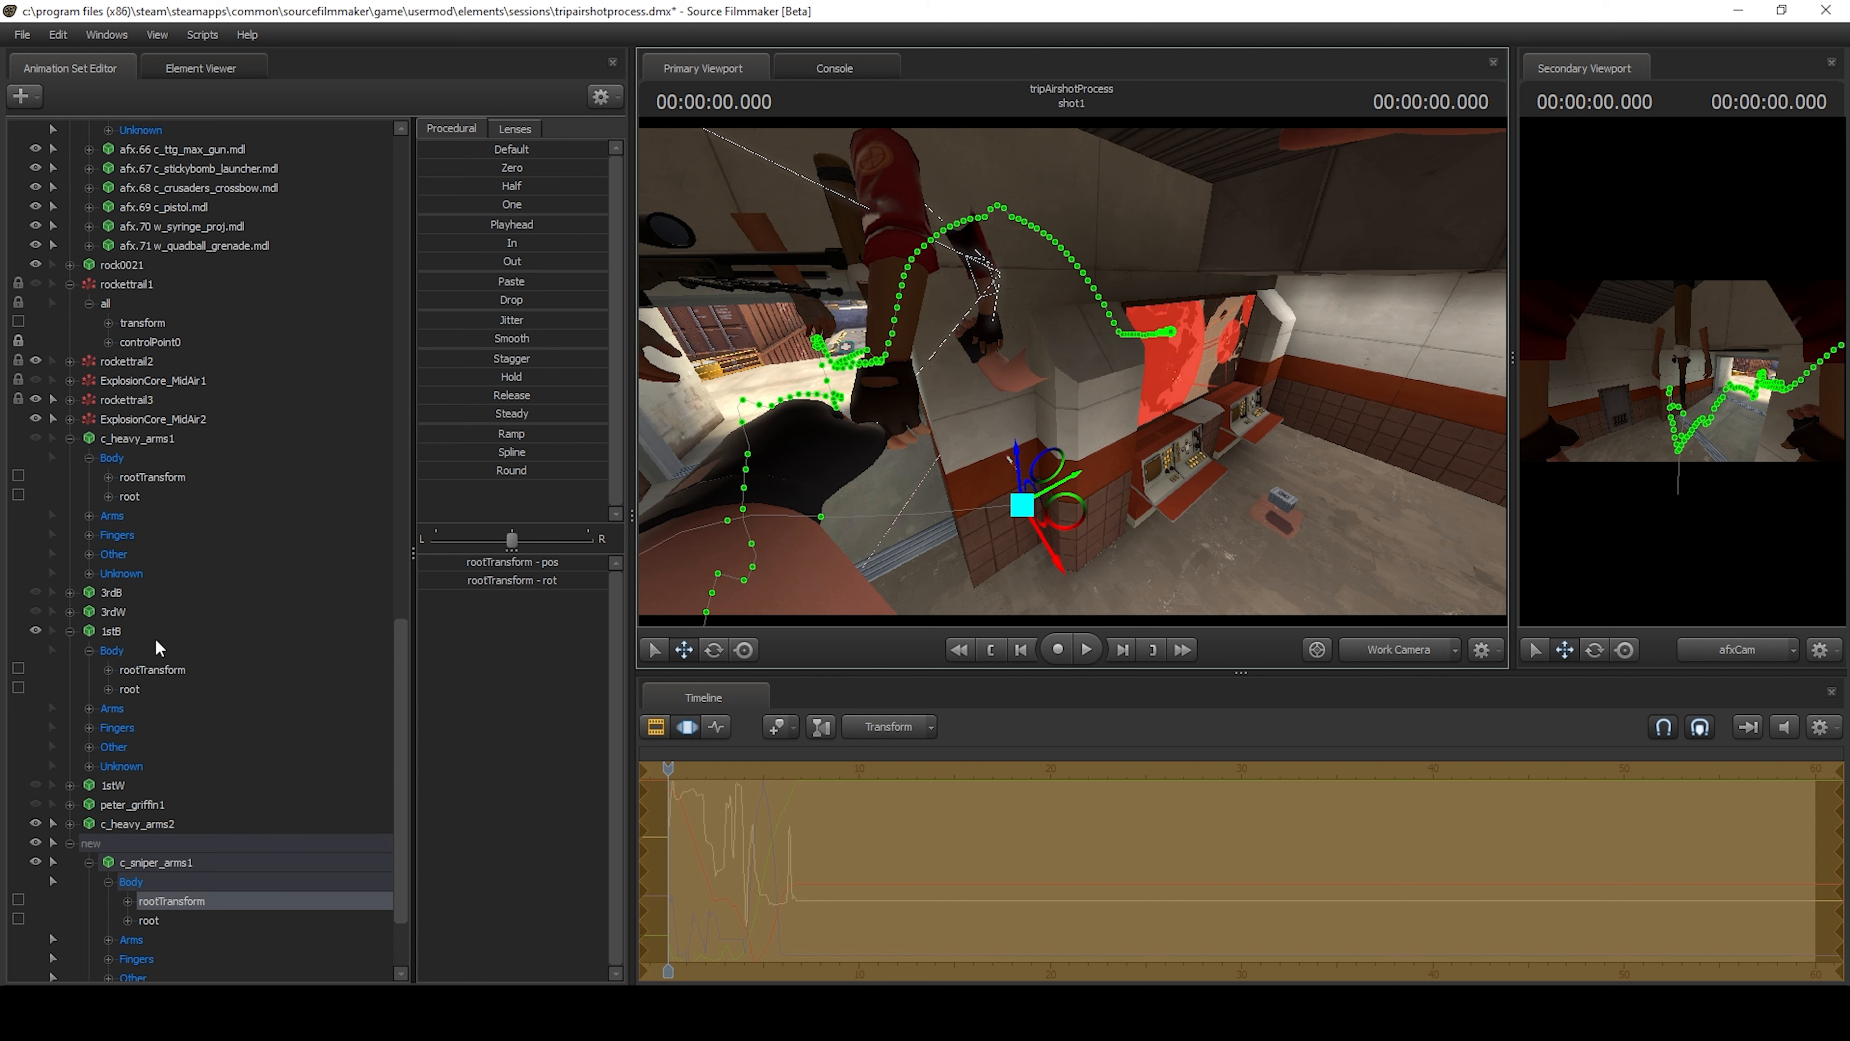
left_click(154, 671)
right_click(679, 809)
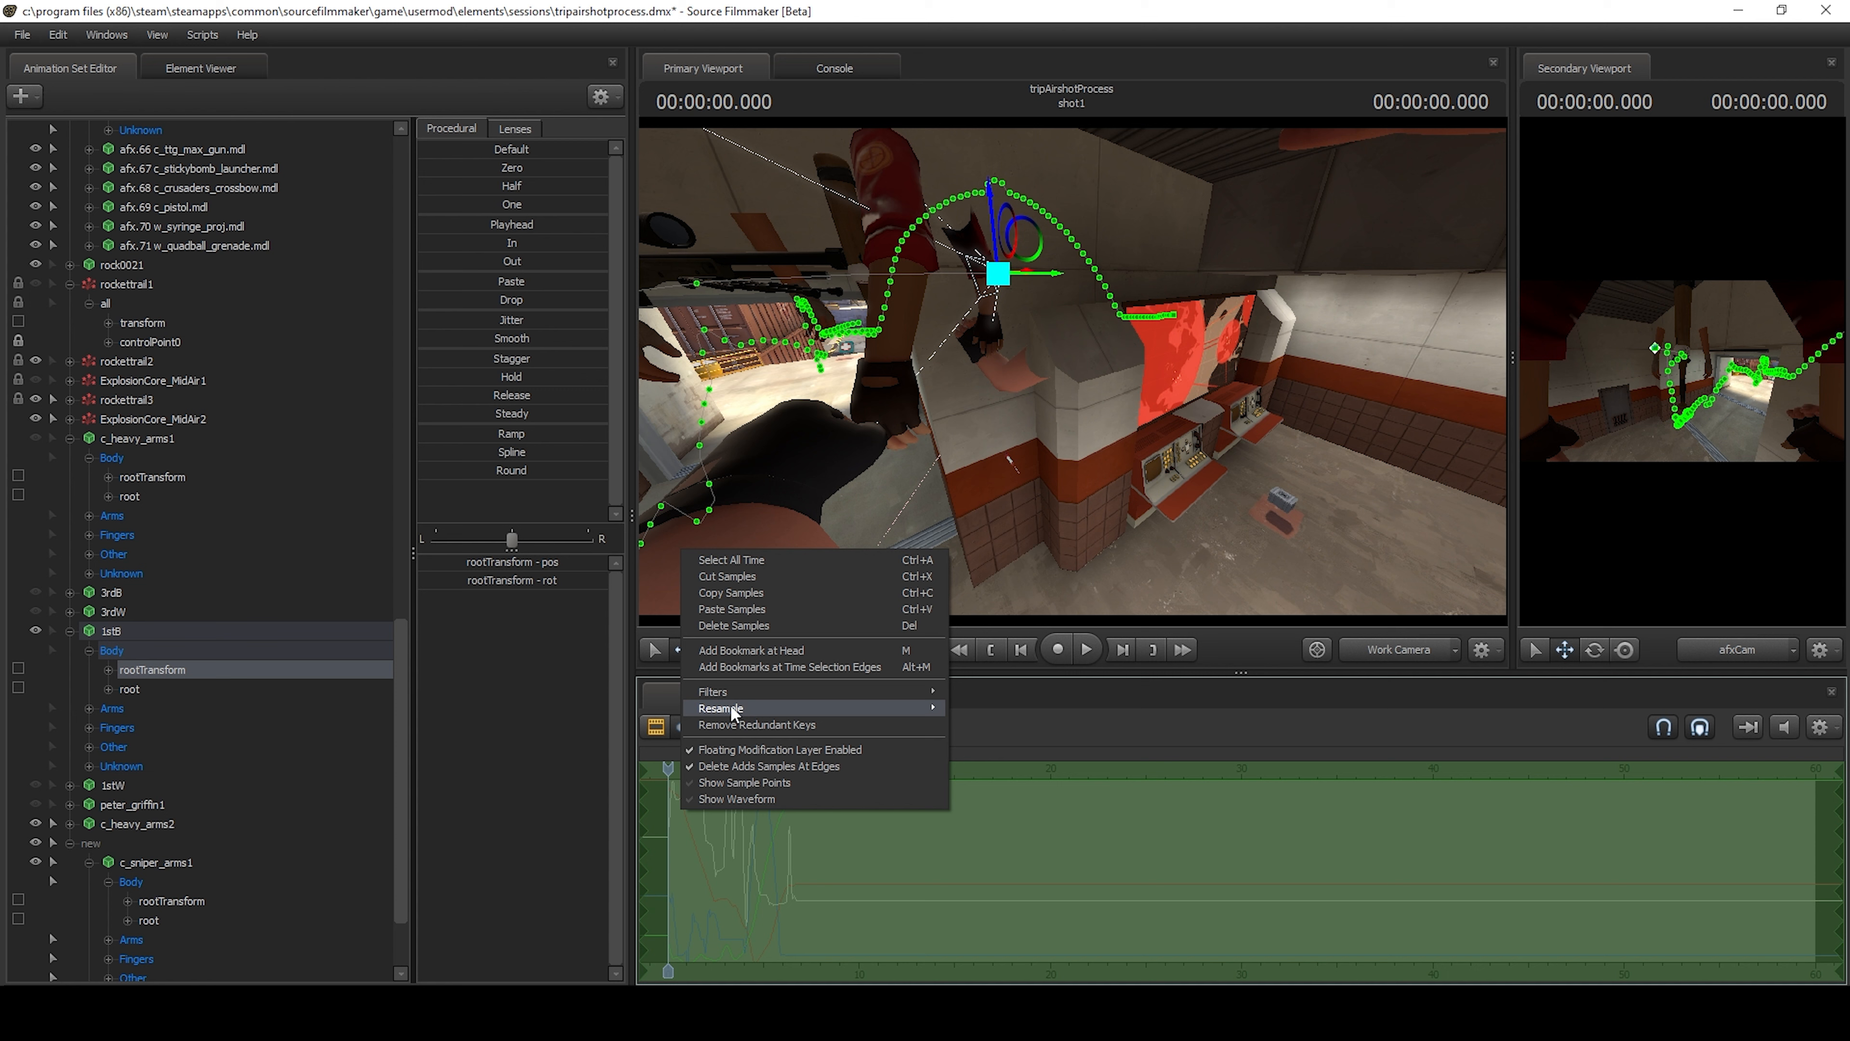
left_click(732, 591)
scroll(239, 844, "down", 2)
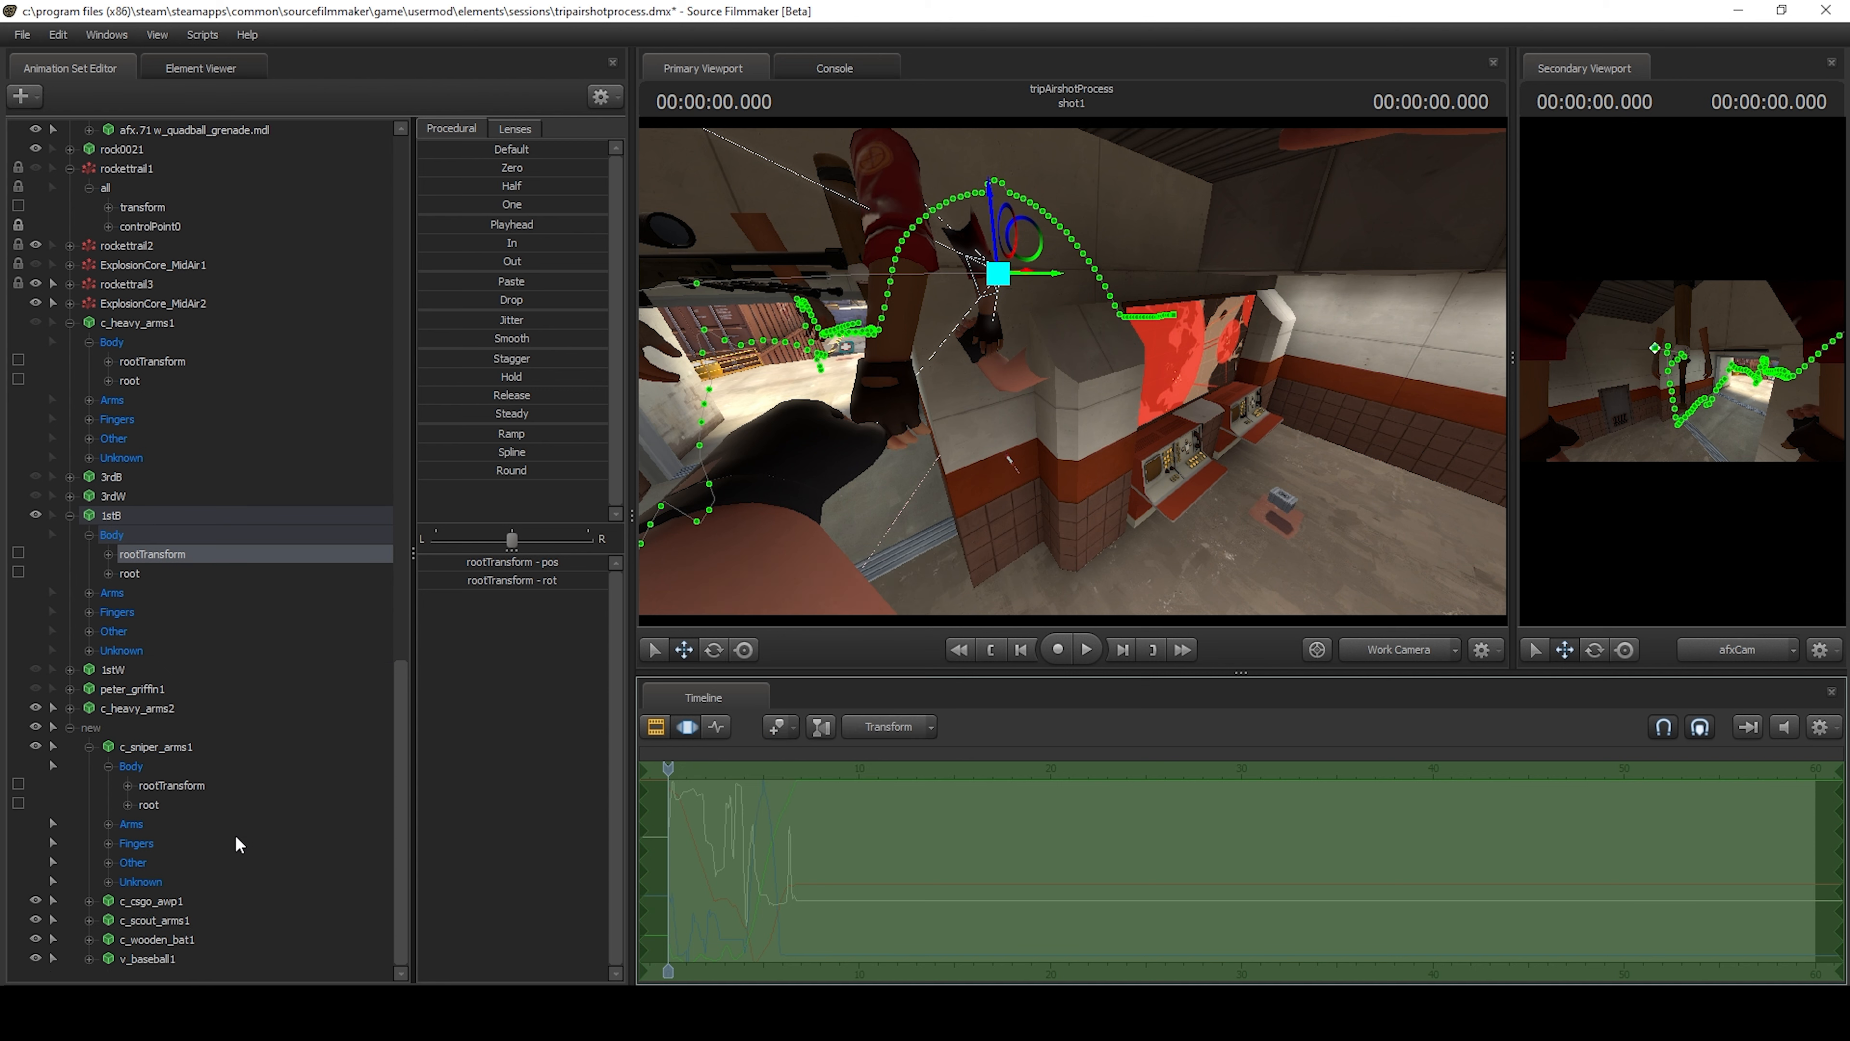
left_click(172, 787)
right_click(757, 815)
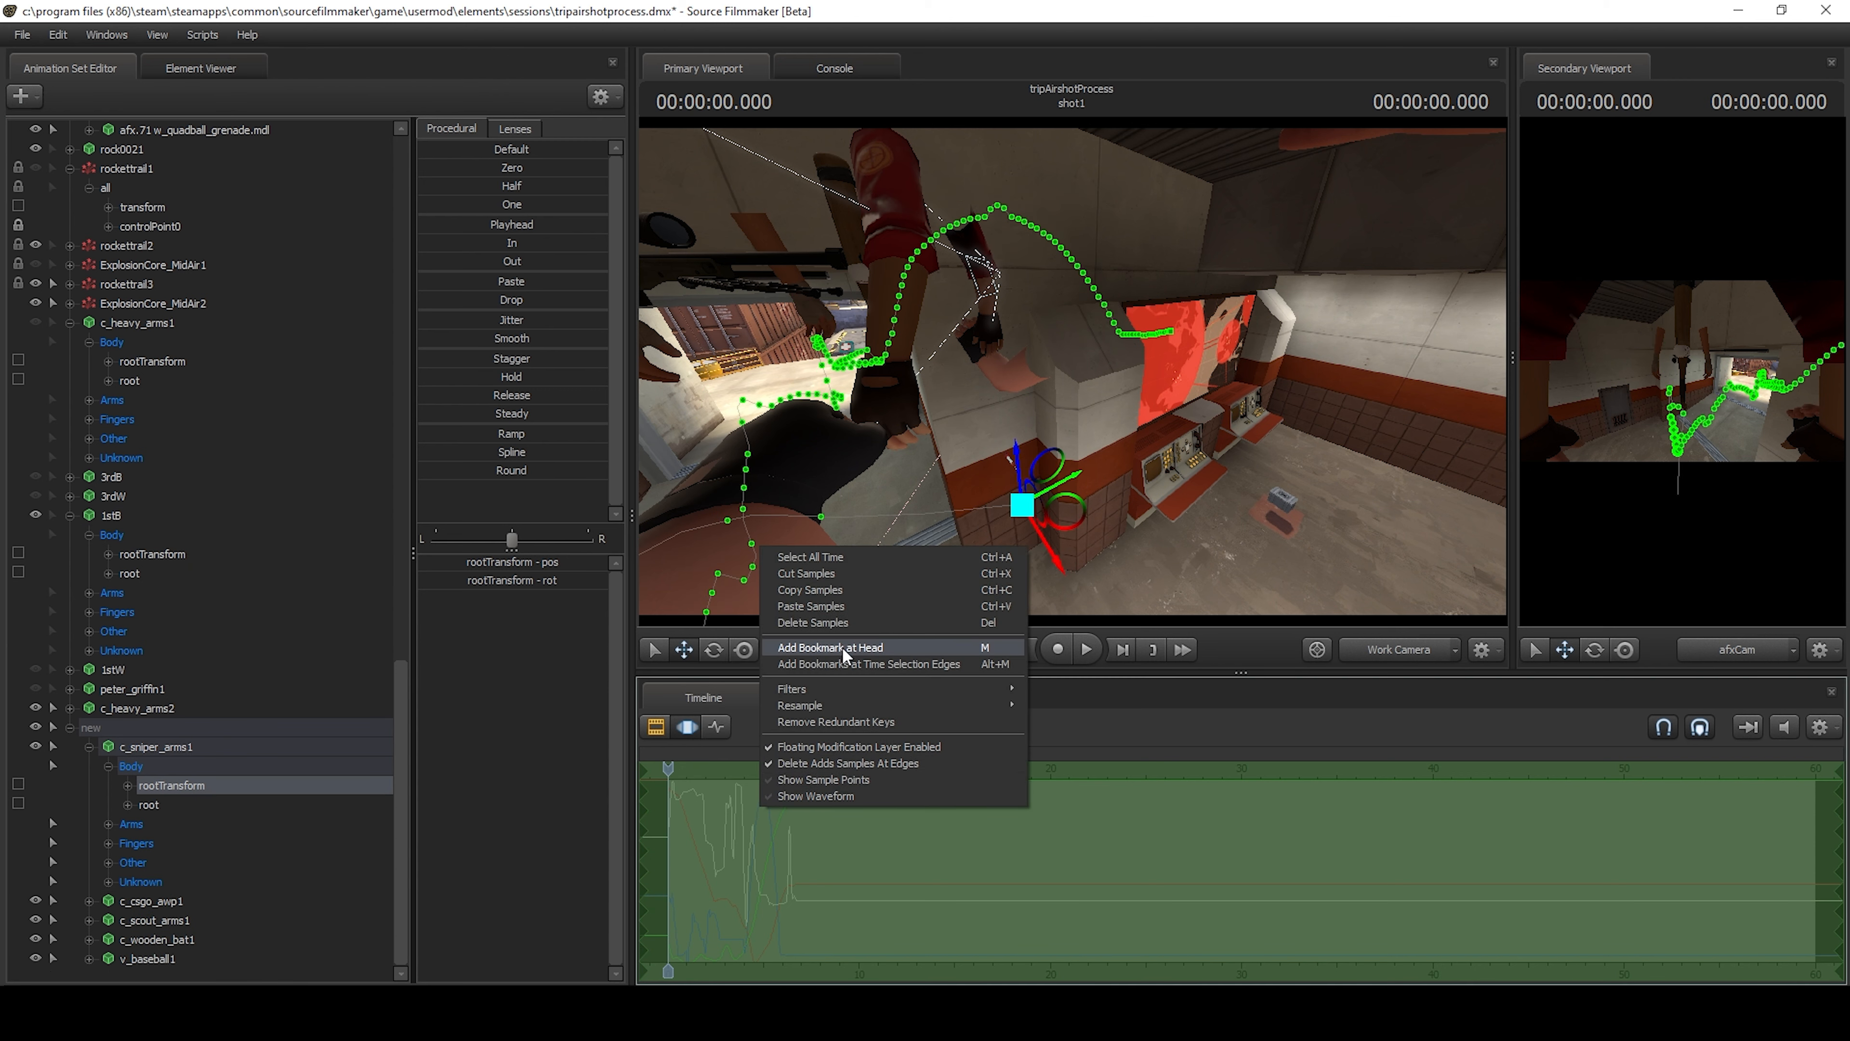
left_click(830, 610)
Lower the sniper arms along the vertical axis so they sit below the camera position.
key("s")
left_click_drag(1053, 384, 1068, 546)
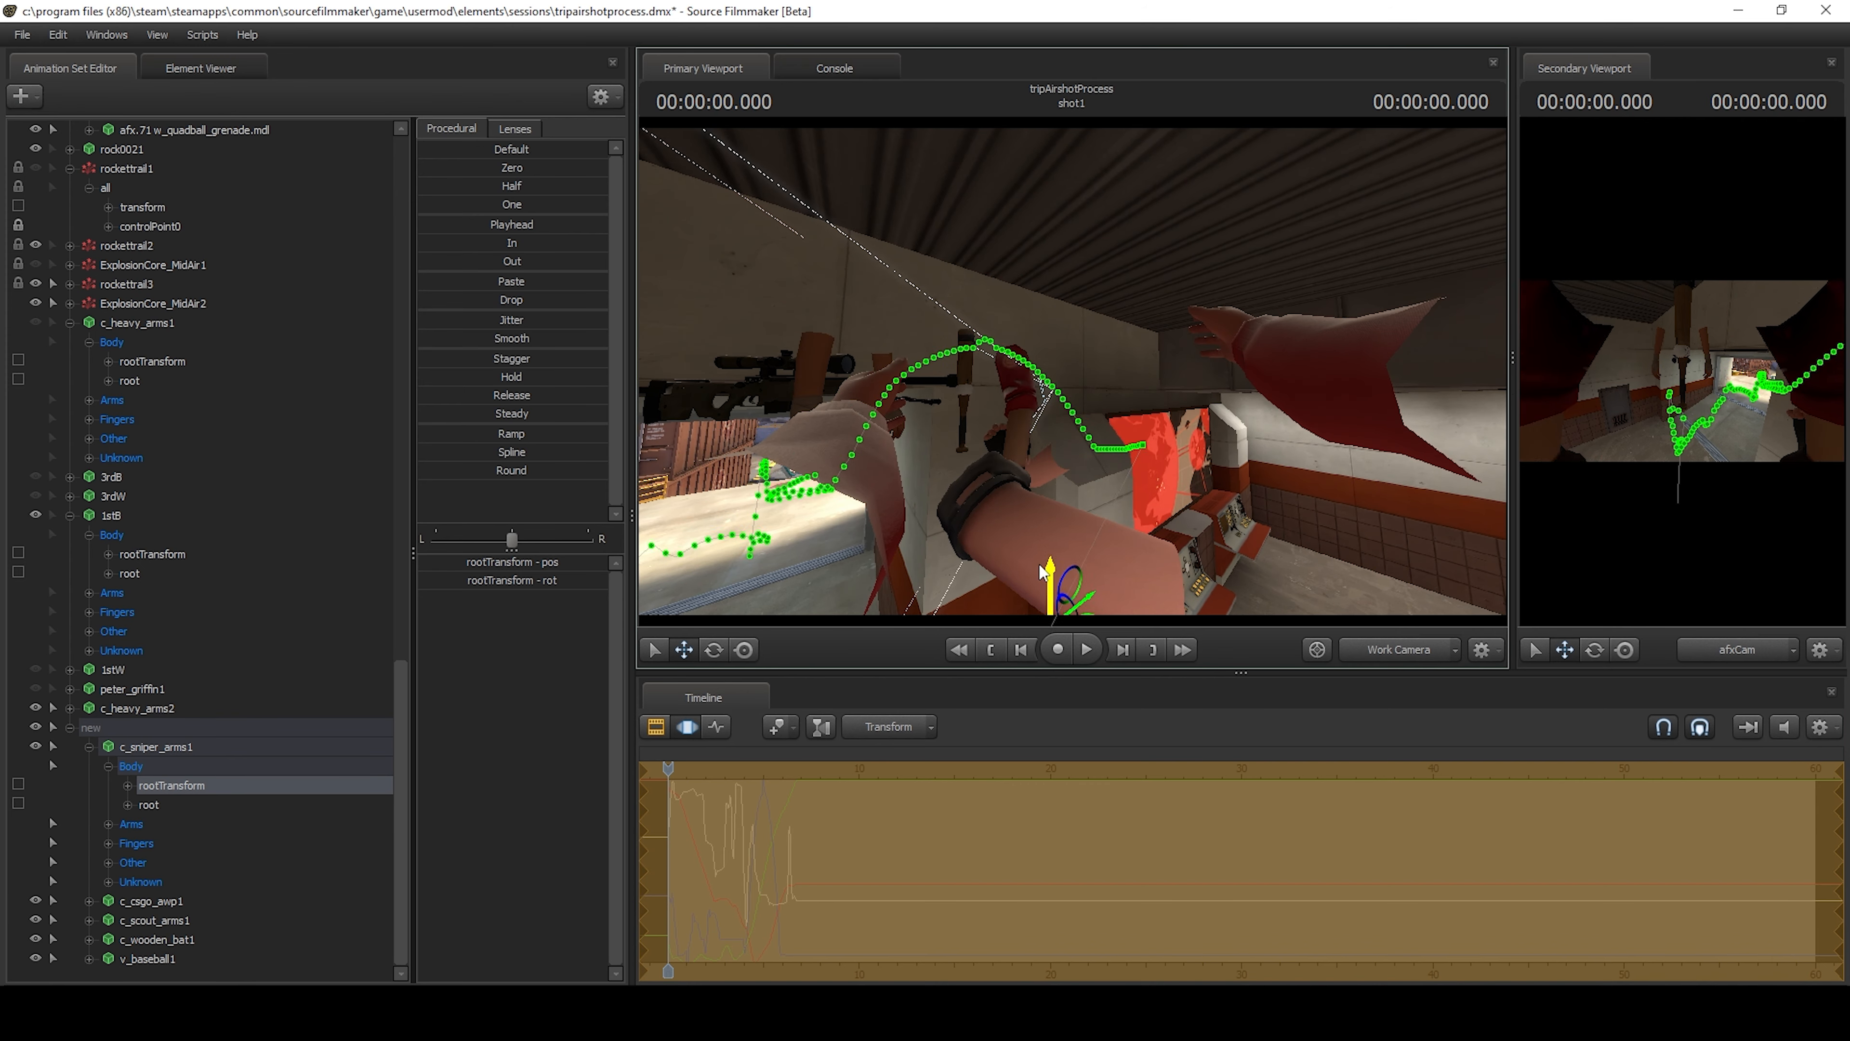
left_click_drag(1034, 554, 1060, 470)
key("s")
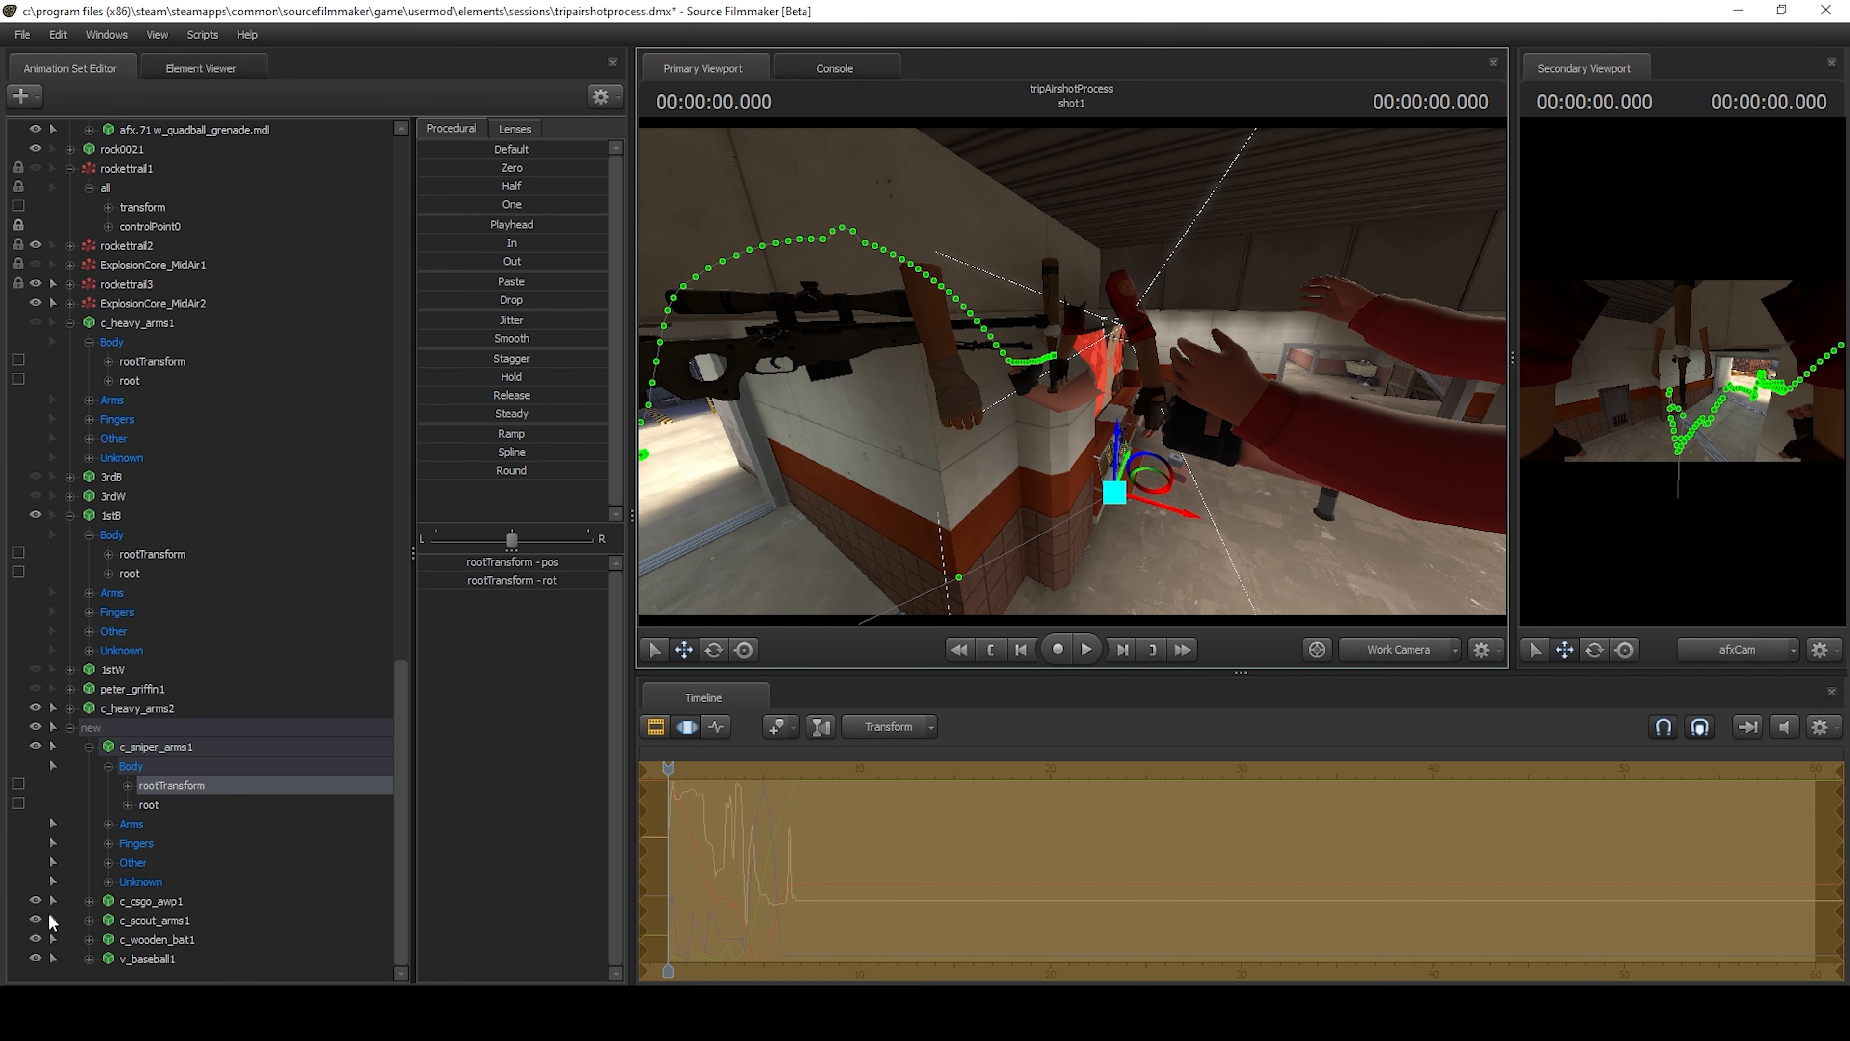
Hide c_scout_arms1, c_wooden_bat1 and v_baseball1 in the new group.
left_click(35, 900)
left_click(36, 919)
left_click(35, 939)
left_click(35, 959)
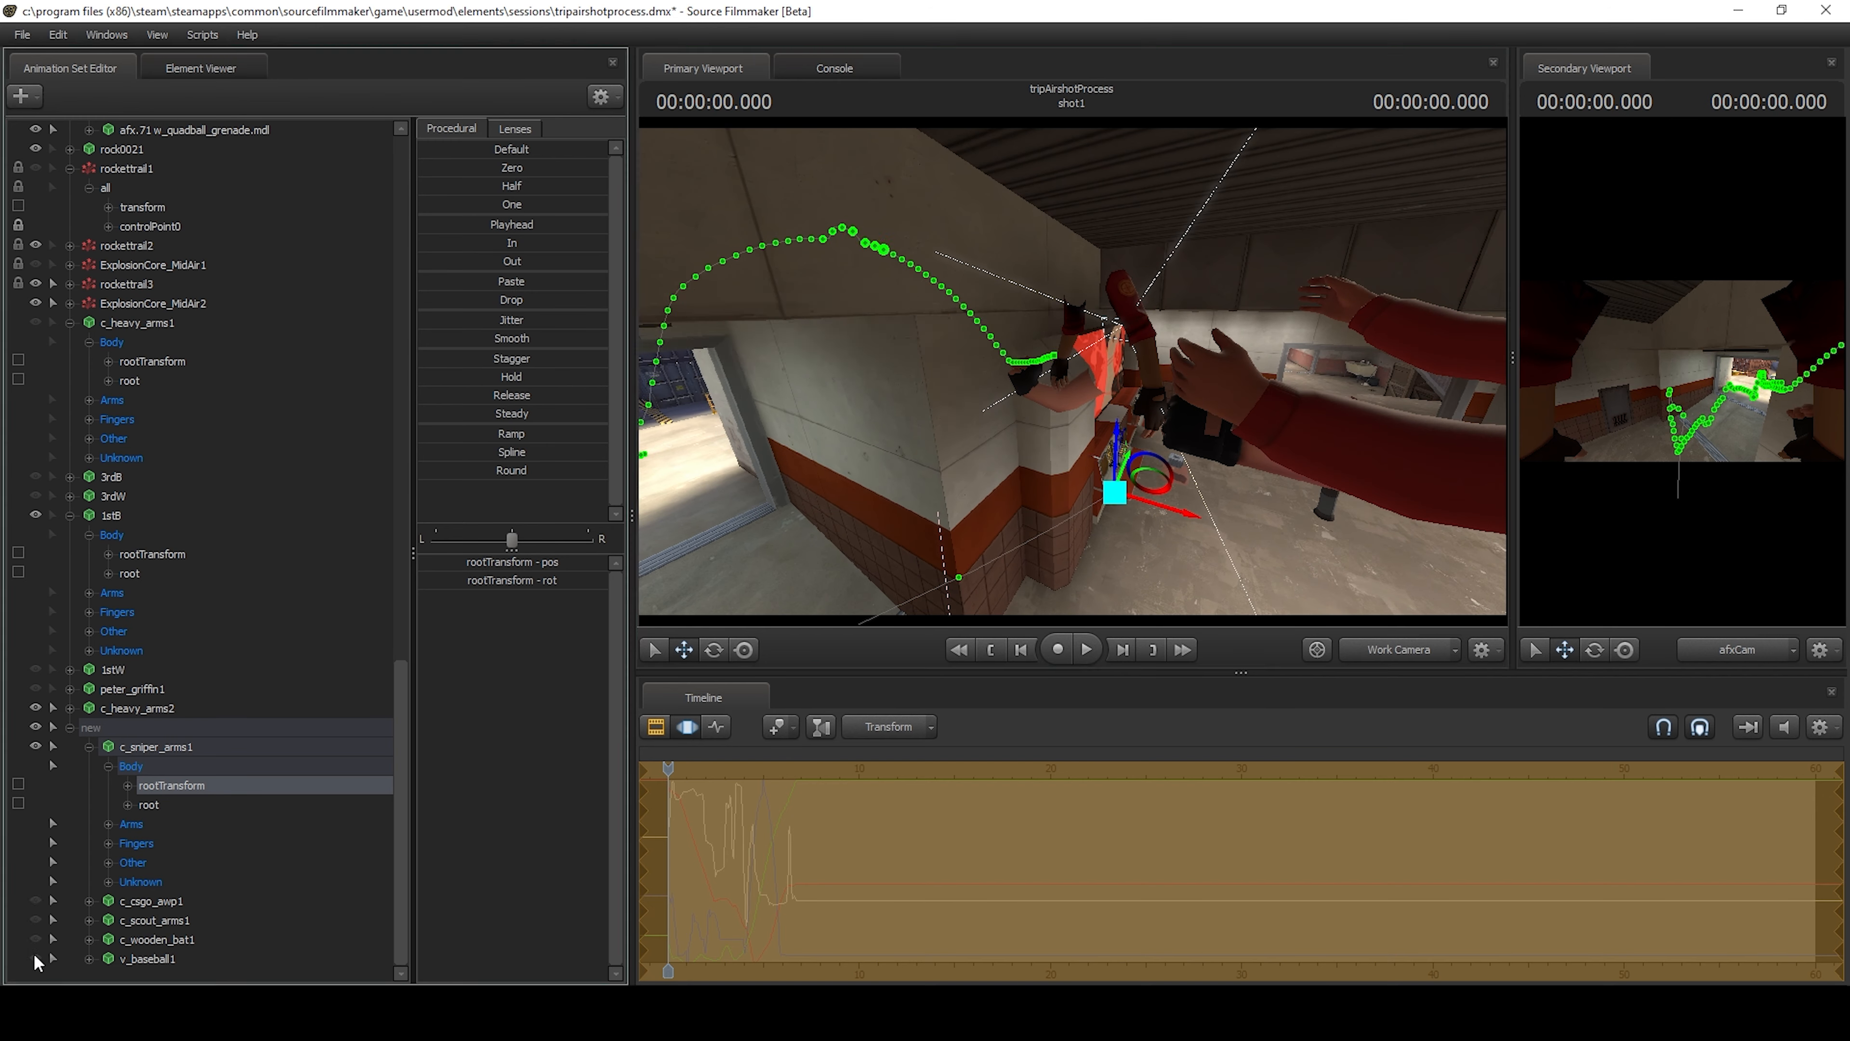
left_click(35, 900)
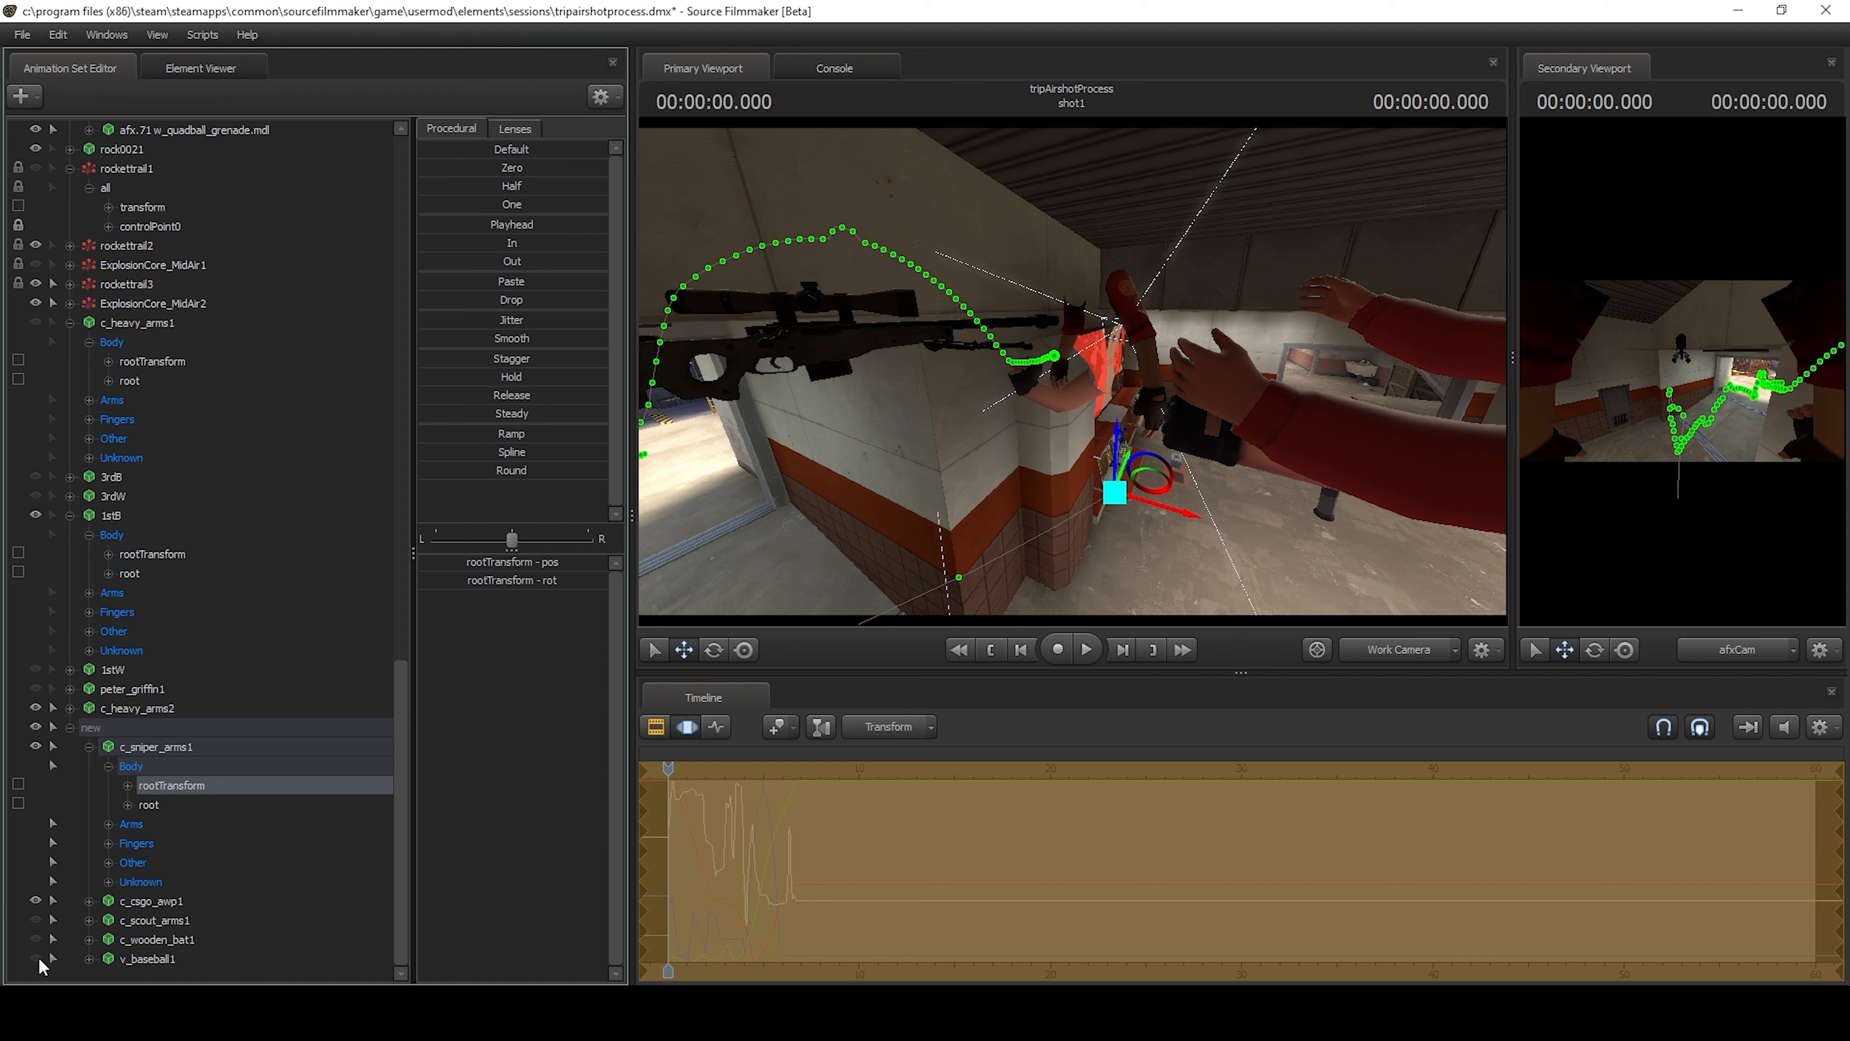
Lock the weapon_bone of c_csgo_awp1 to the weapon_bone of c_sniper_arms1 and zero its position and rotation.
key("s")
left_click_drag(952, 394, 1071, 373)
key("ctrl")
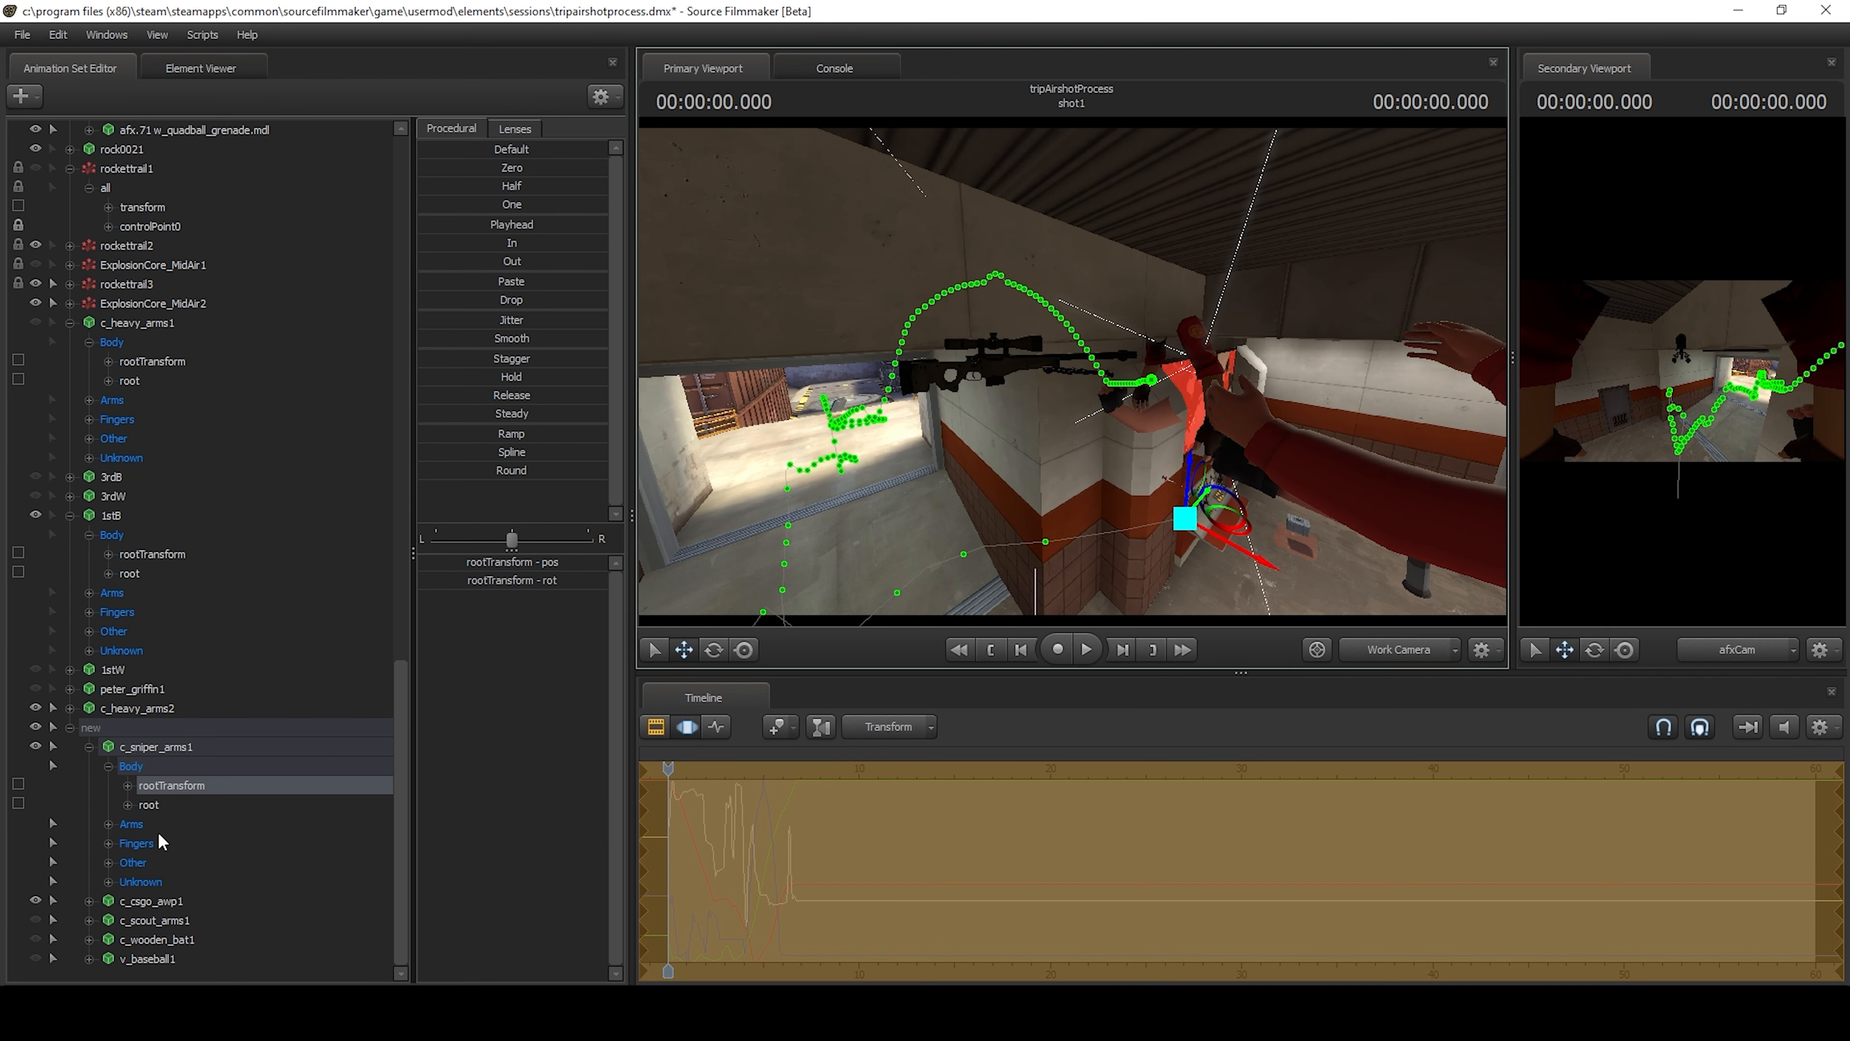
left_click(151, 900)
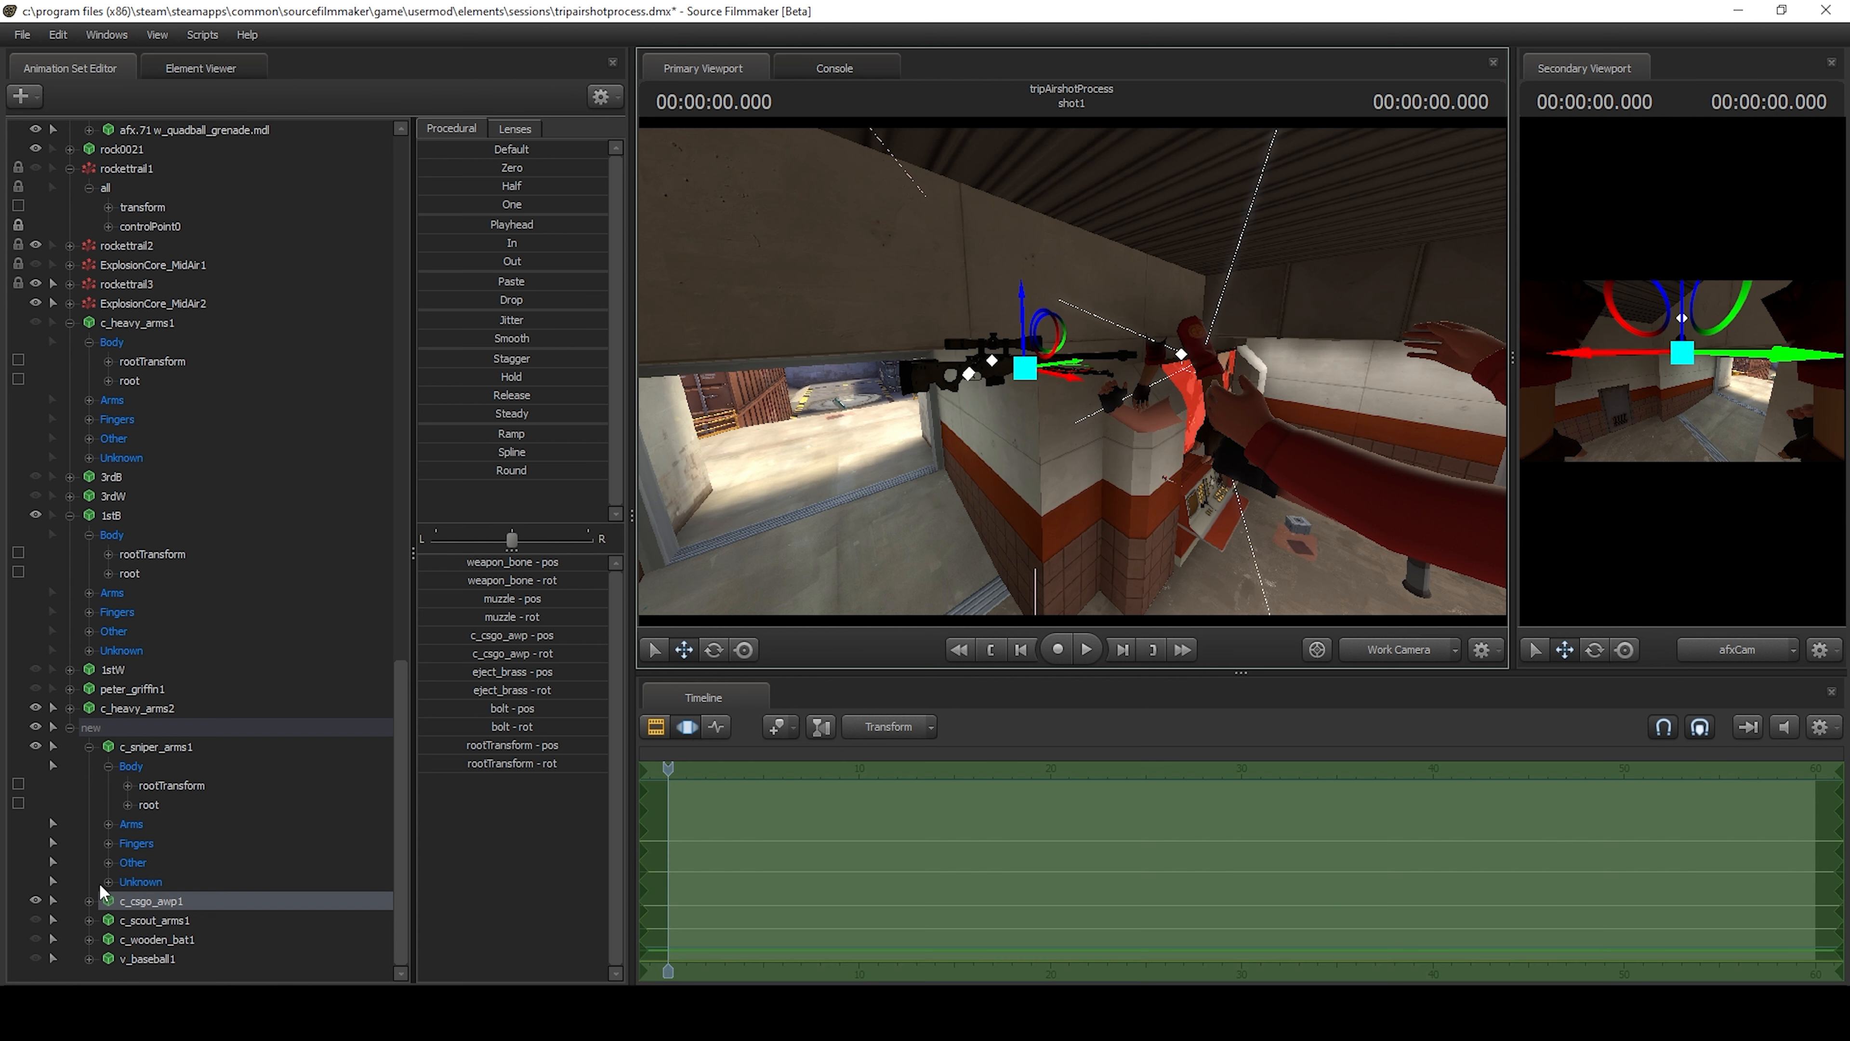
left_click(90, 901)
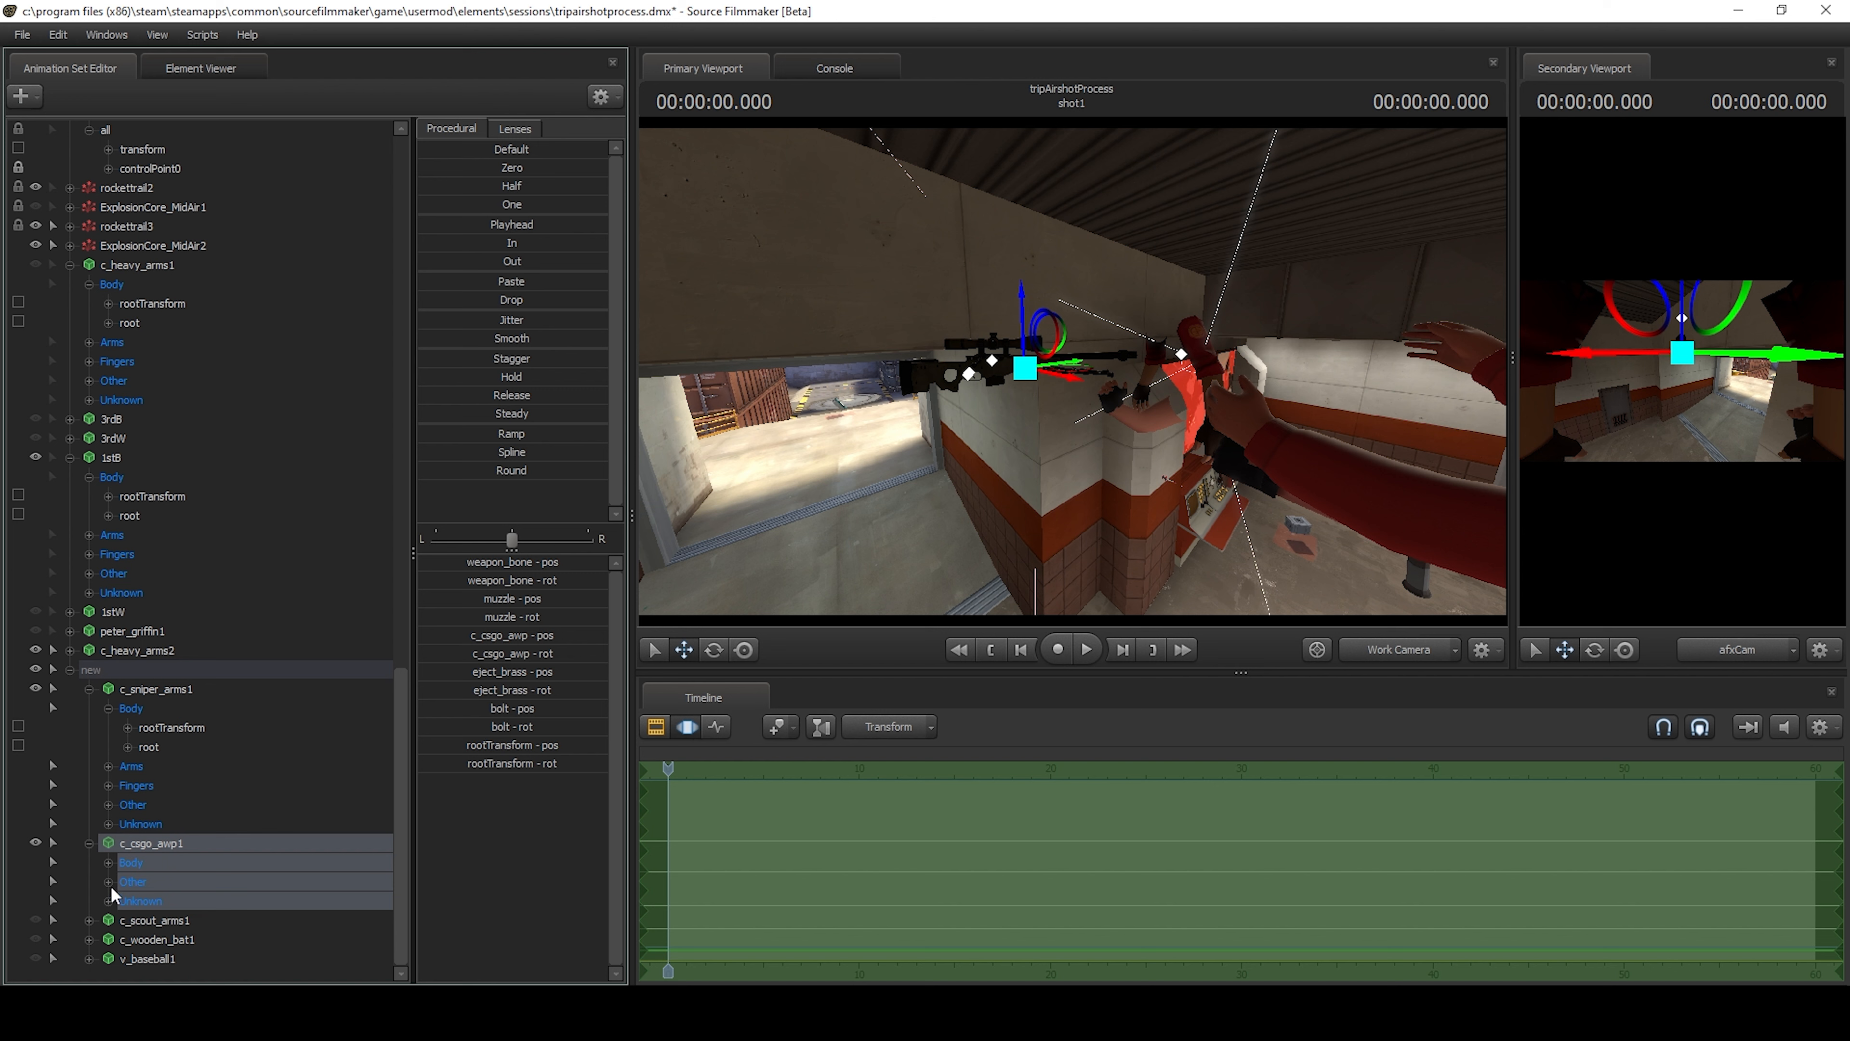
double_click(176, 879)
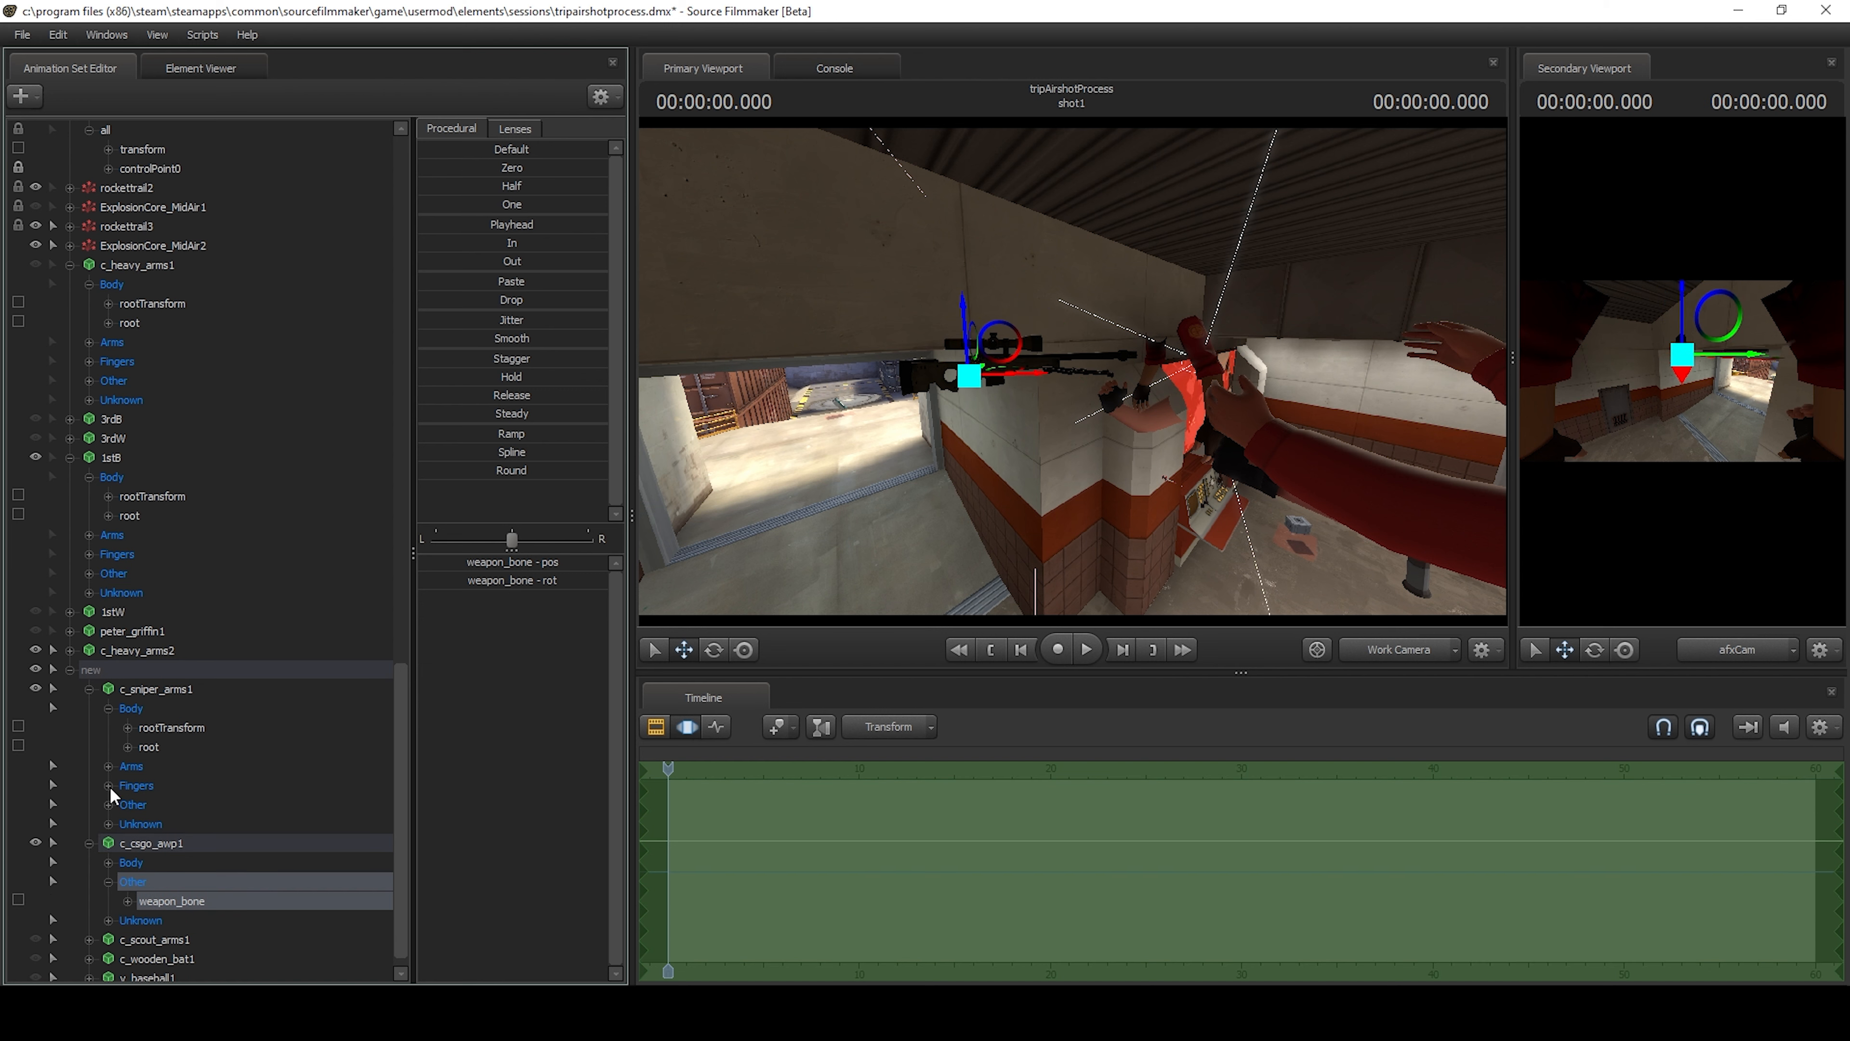
left_click(108, 805)
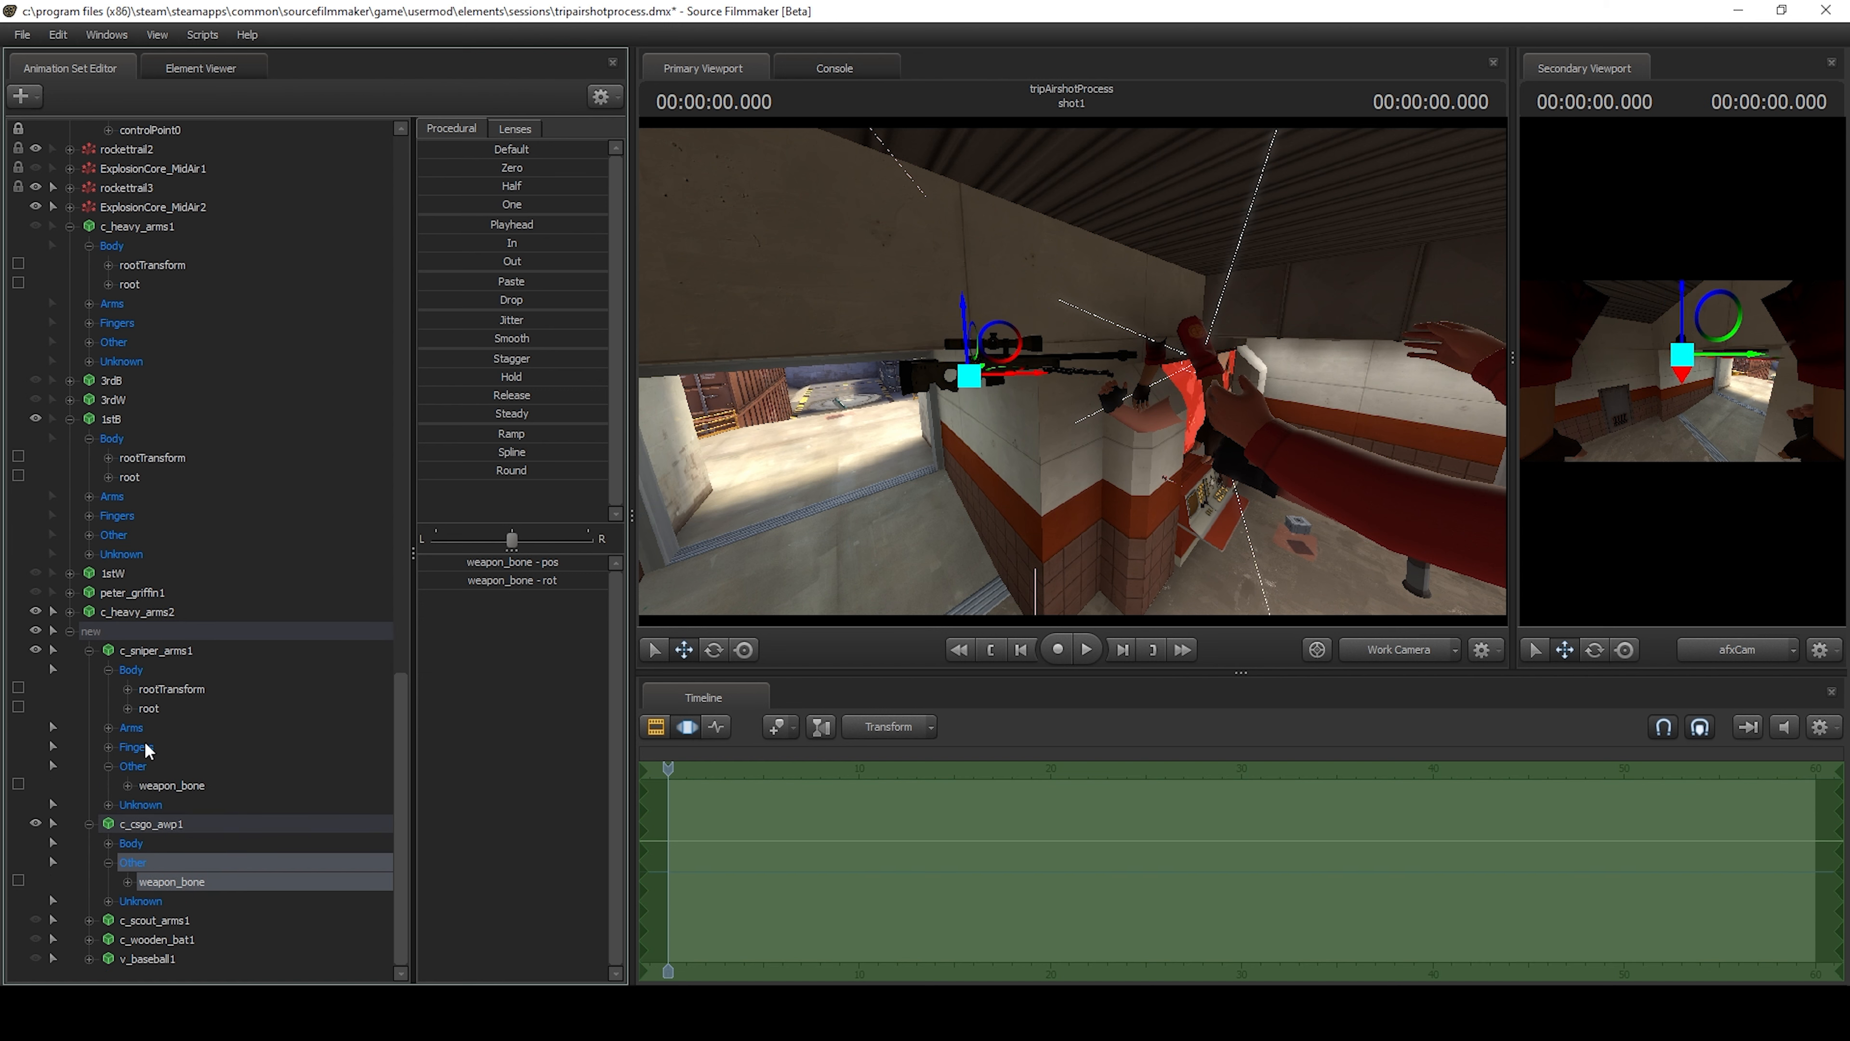
left_click_drag(181, 789, 188, 883)
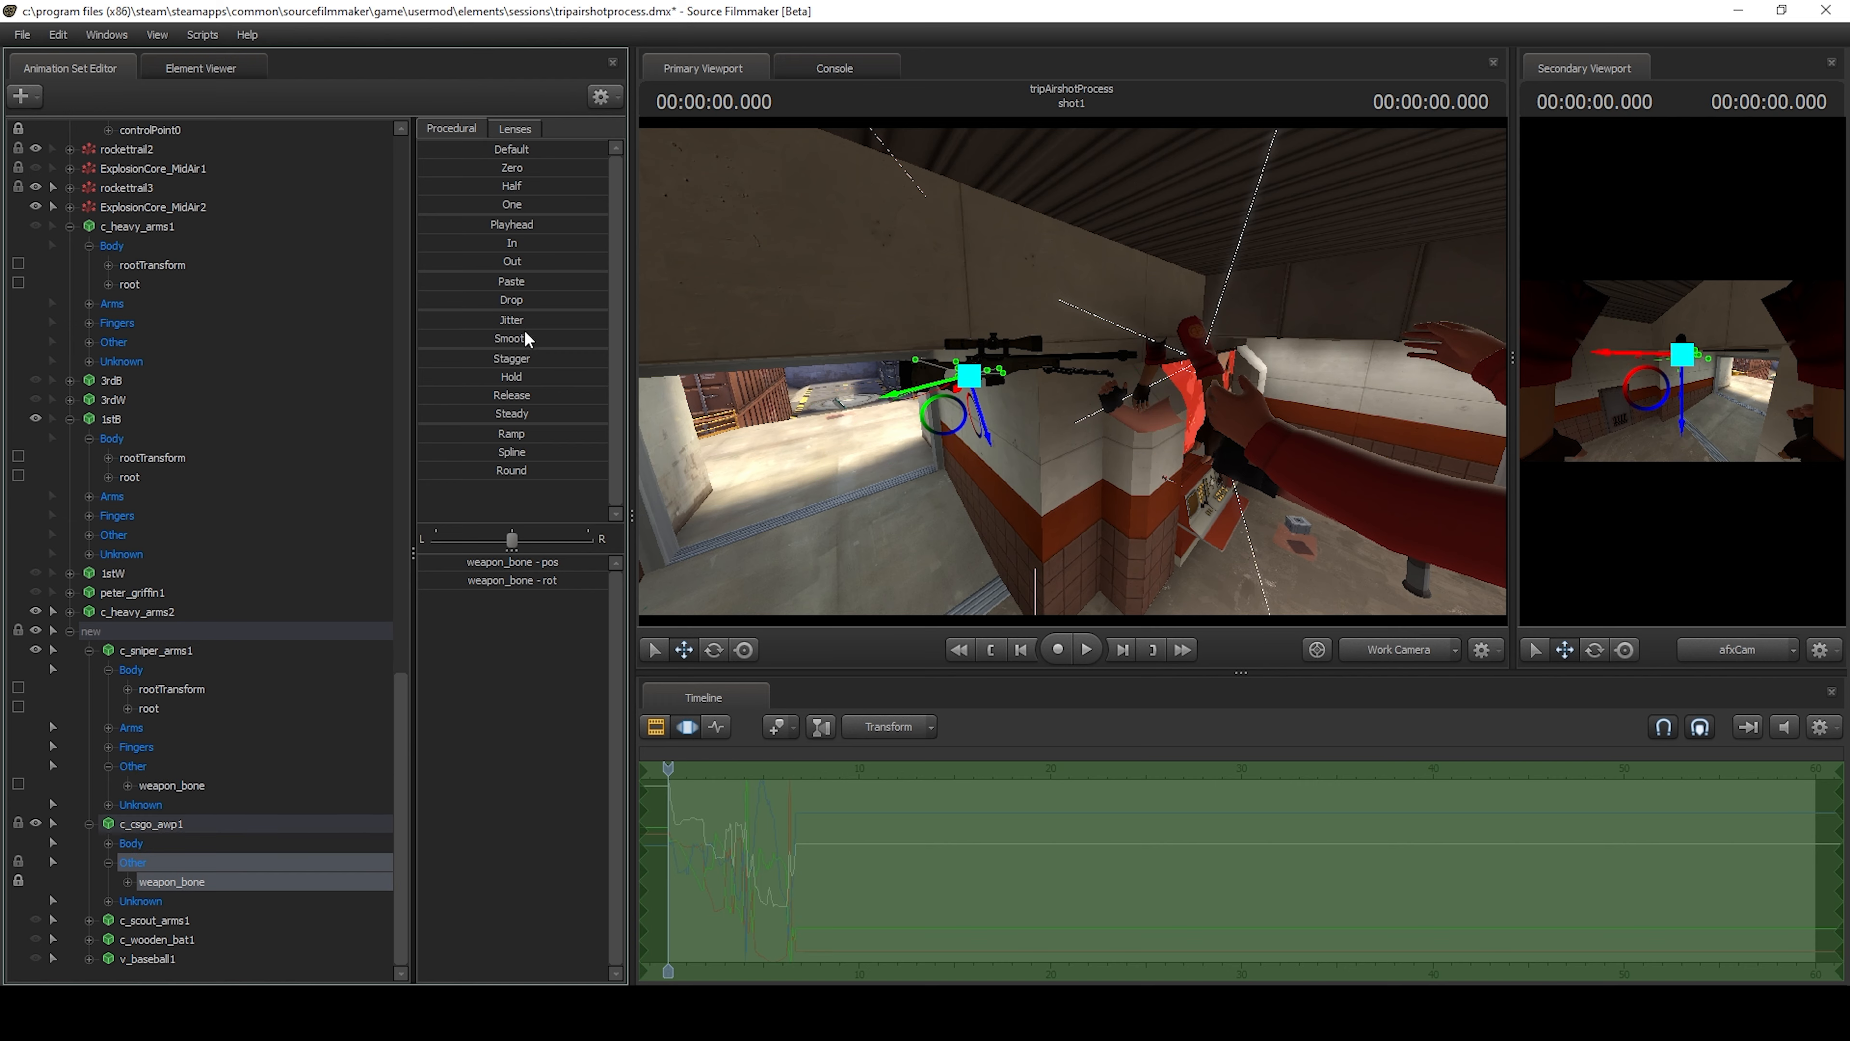
left_click(447, 173)
left_click_drag(1071, 371, 1223, 379)
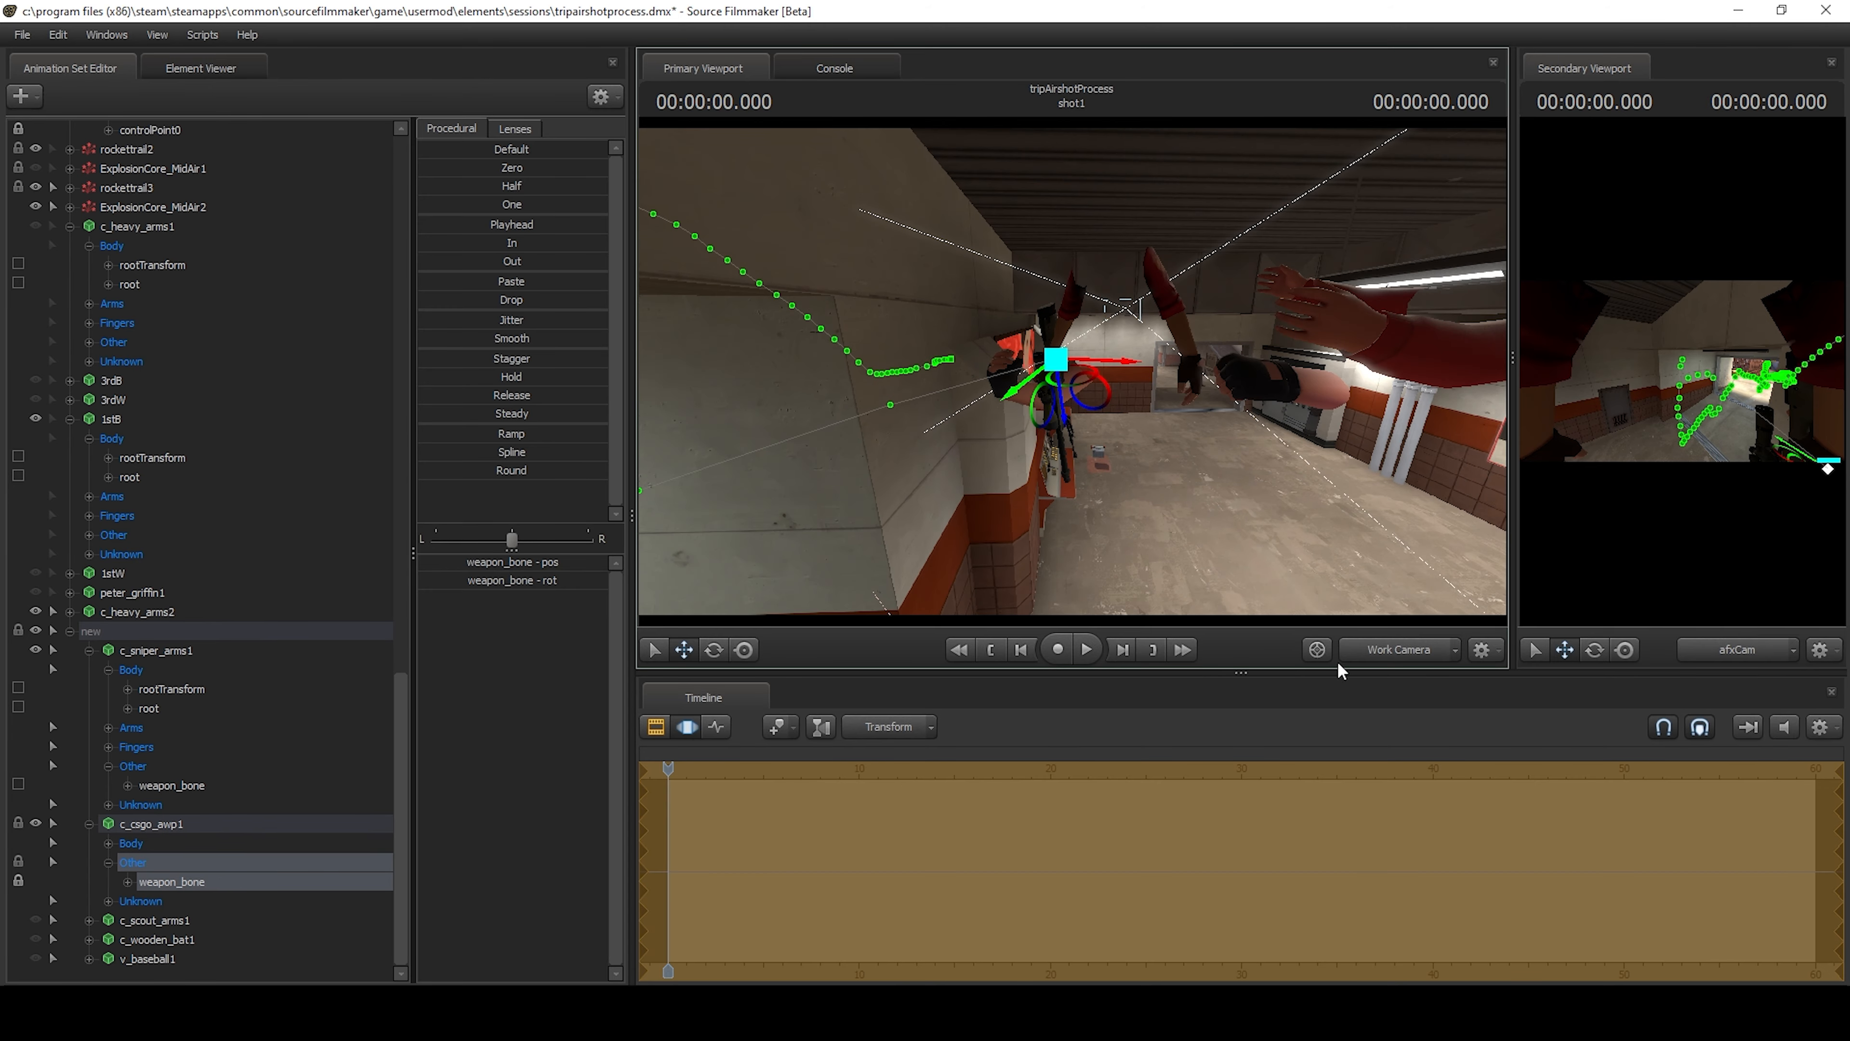
Play the shot through the scene camera to check how the AWP follows the sniper arms, and return to the Work Camera.
left_click(1415, 656)
left_click(1086, 649)
left_click(1087, 648)
left_click(1398, 649)
Examine the arms and AWP from the Work Camera around 3.4 to 4.1 seconds, and return the playhead to the start.
left_click_drag(790, 769, 733, 770)
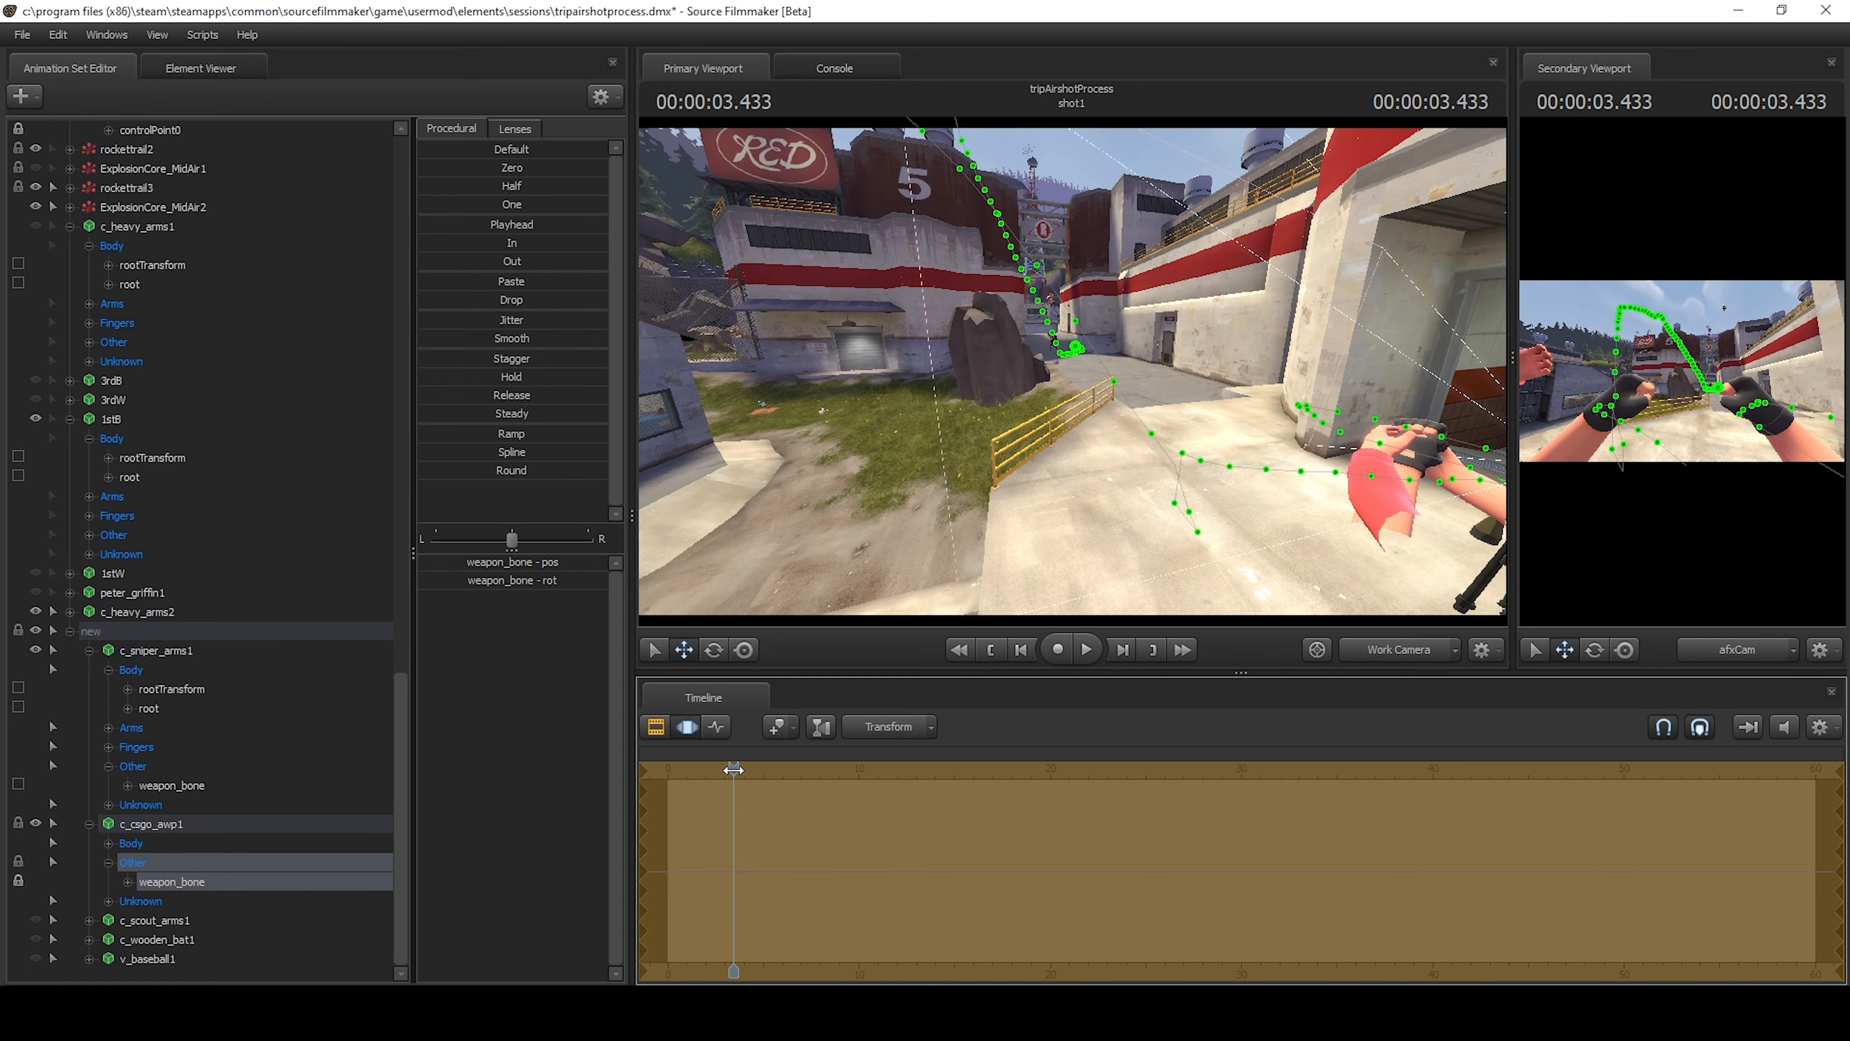
left_click_drag(947, 466, 1280, 623)
left_click(1089, 656)
left_click(1088, 654)
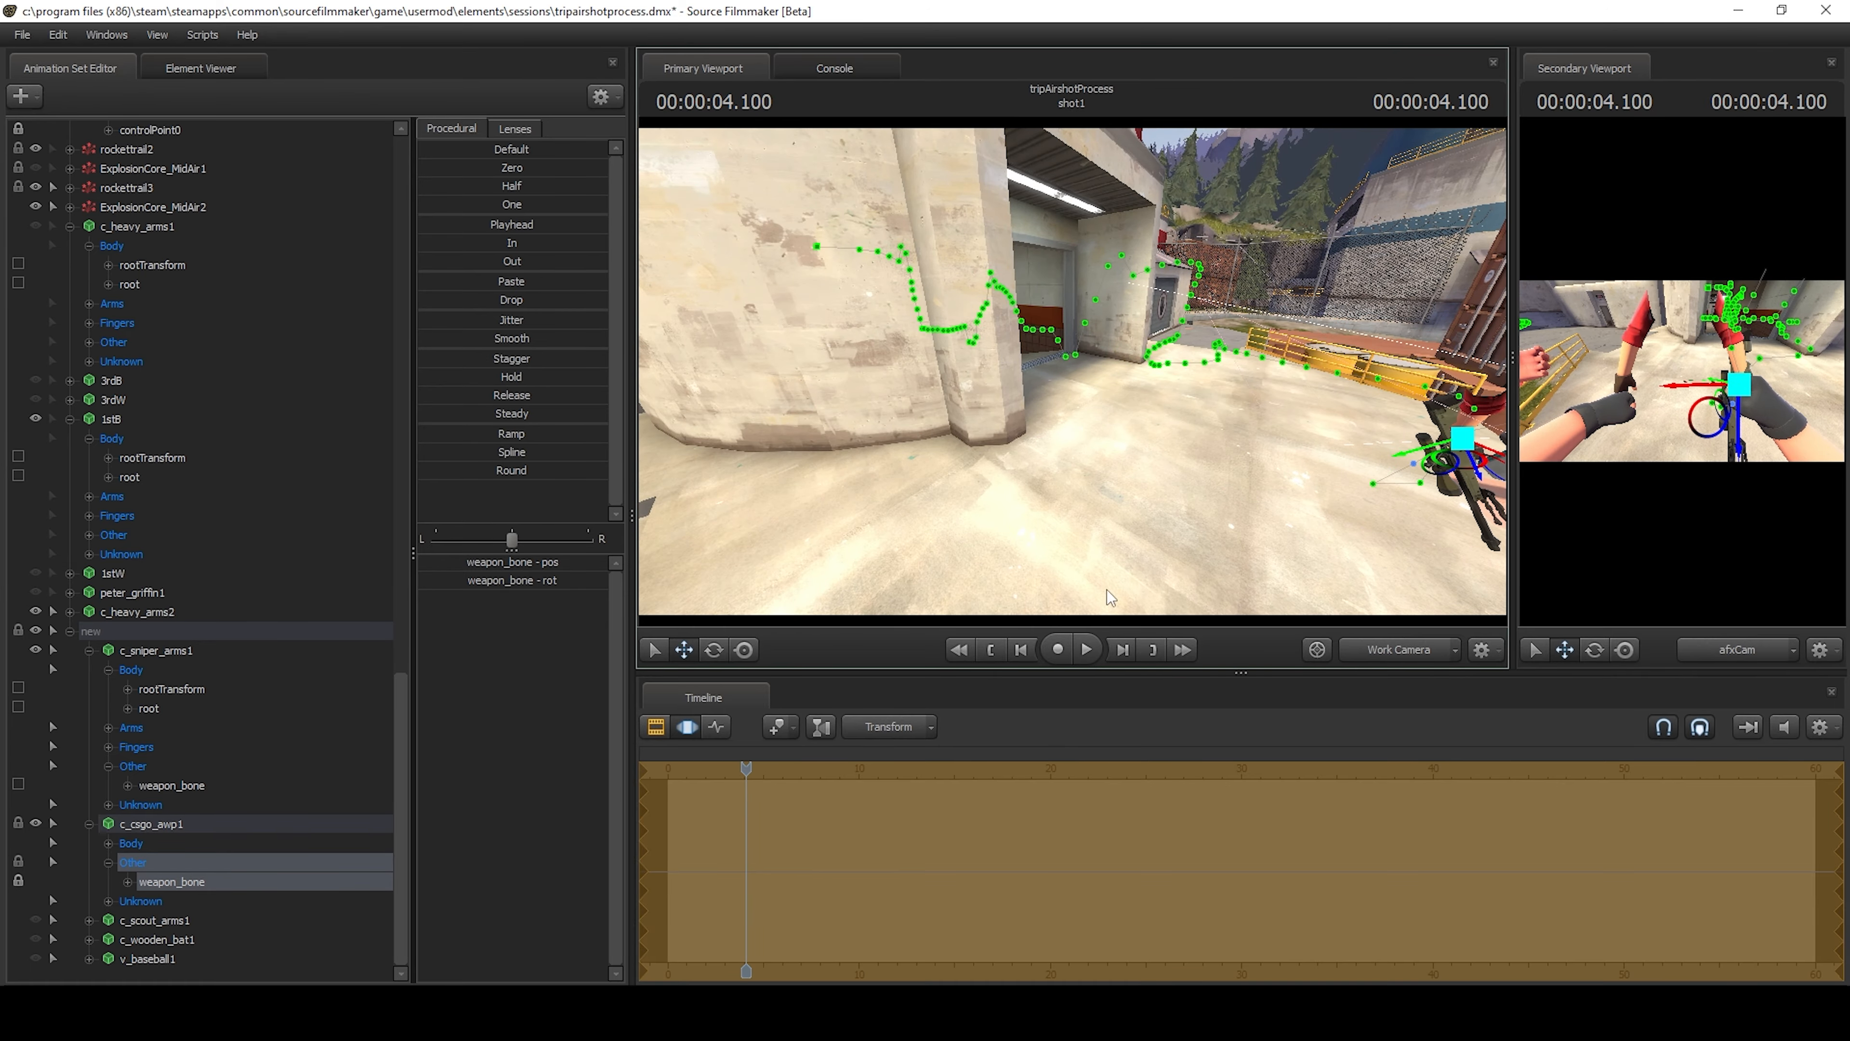
left_click_drag(1107, 583, 680, 837)
key("w")
key("a")
key("Home")
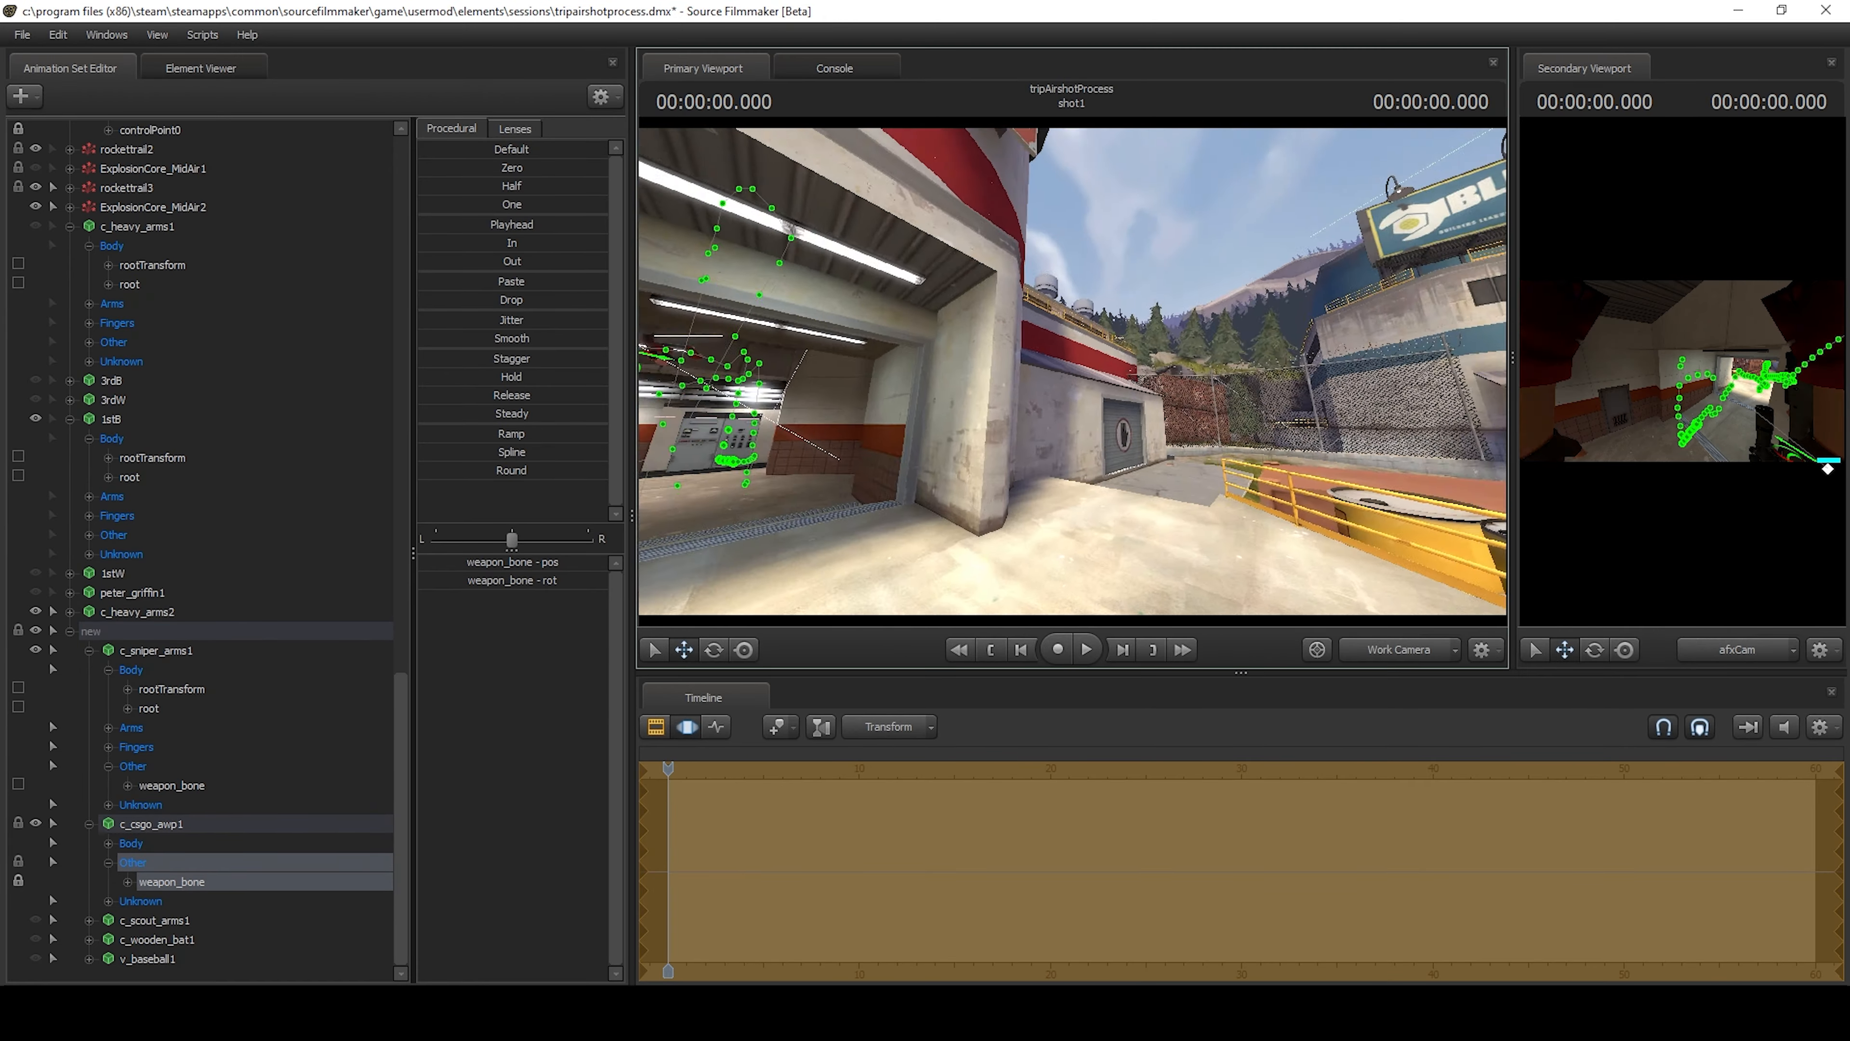
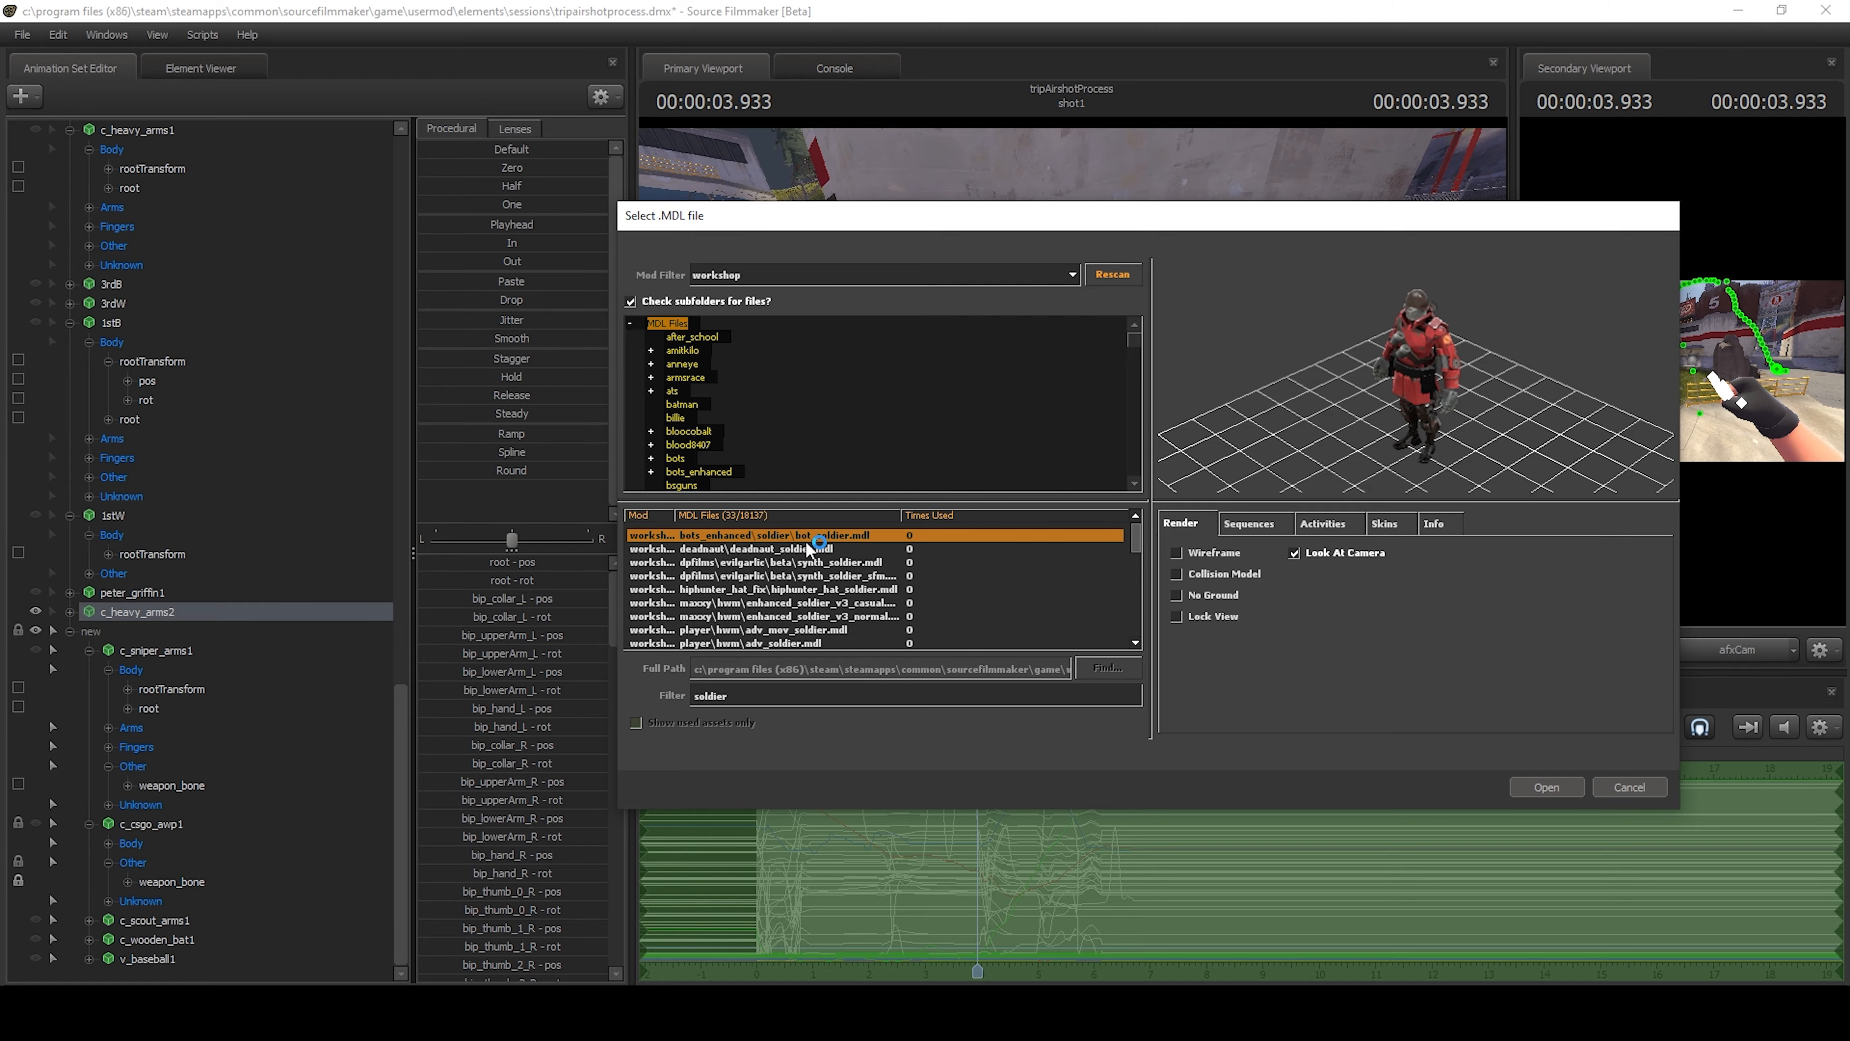
Add the workshop model bots_enhanced\soldier\bot_soldier.mdl to the scene and select its animation set.
double_click(807, 538)
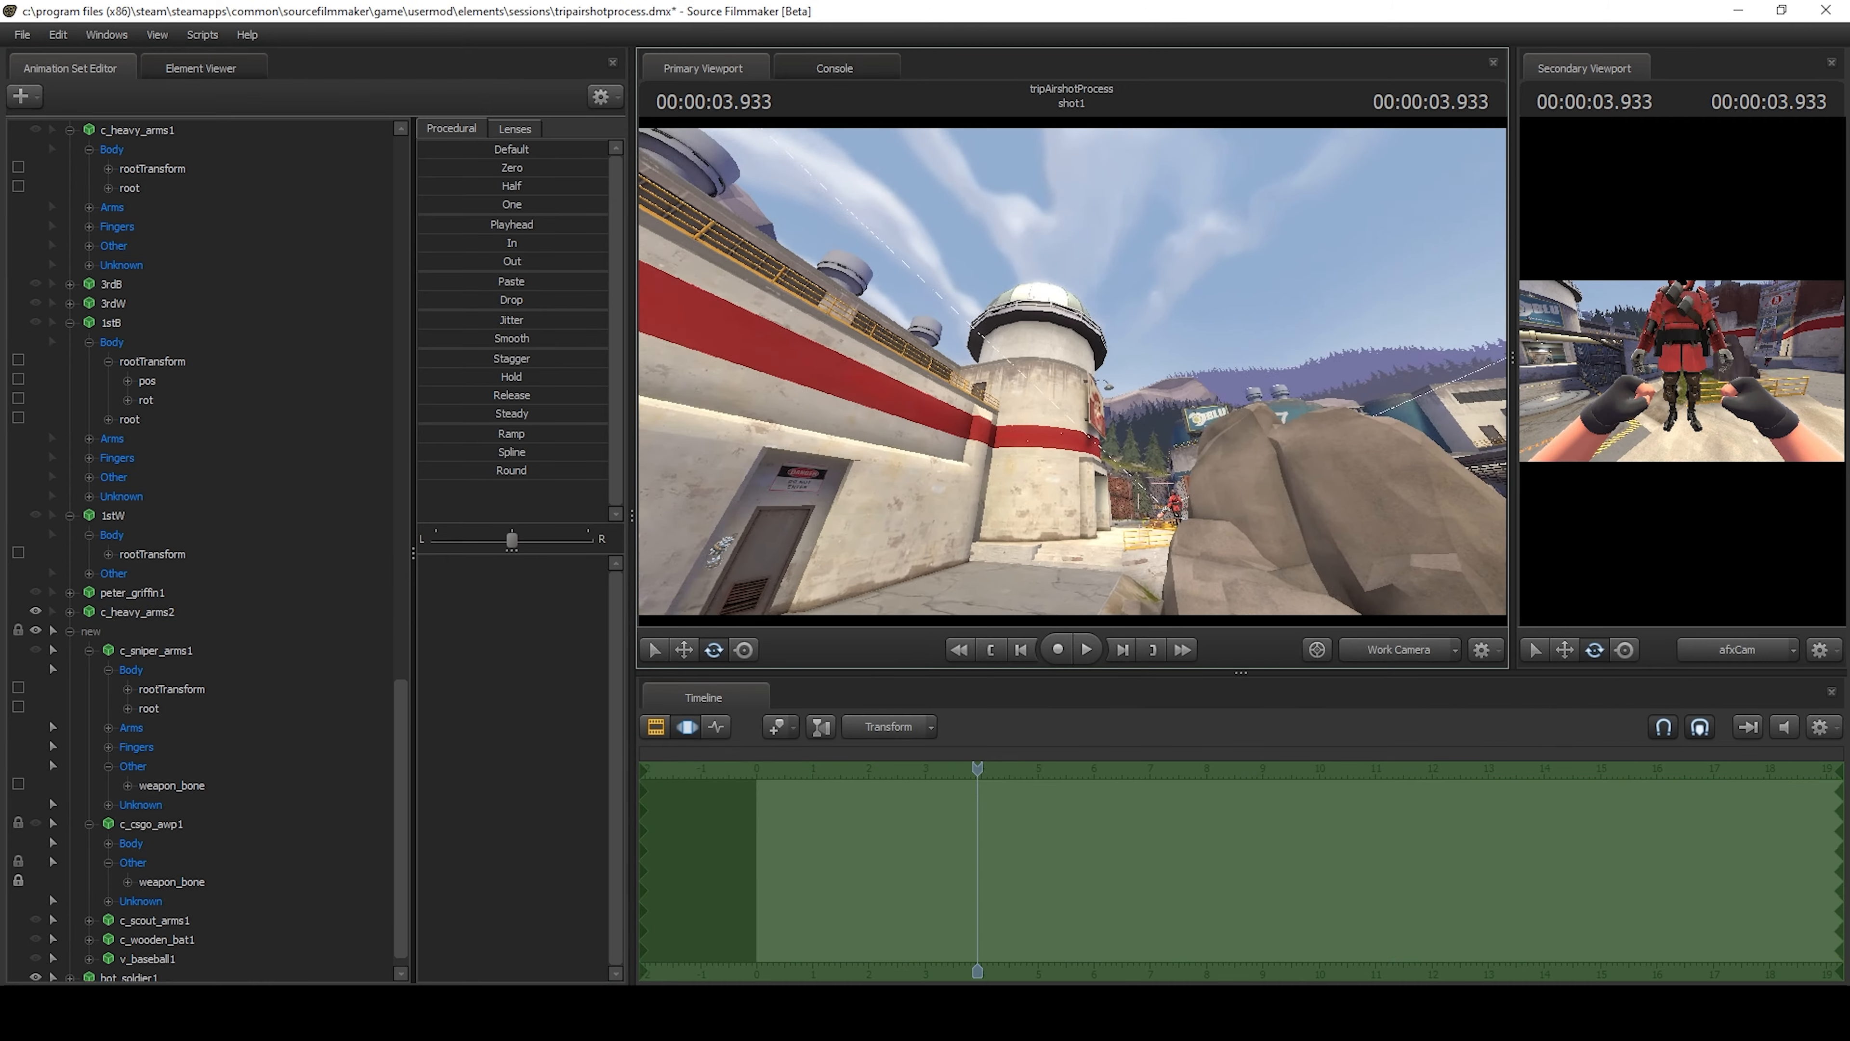
key("w")
mouse_move(1121, 331)
left_mouse_down()
mouse_move(1143, 394)
mouse_move(1121, 331)
left_mouse_up()
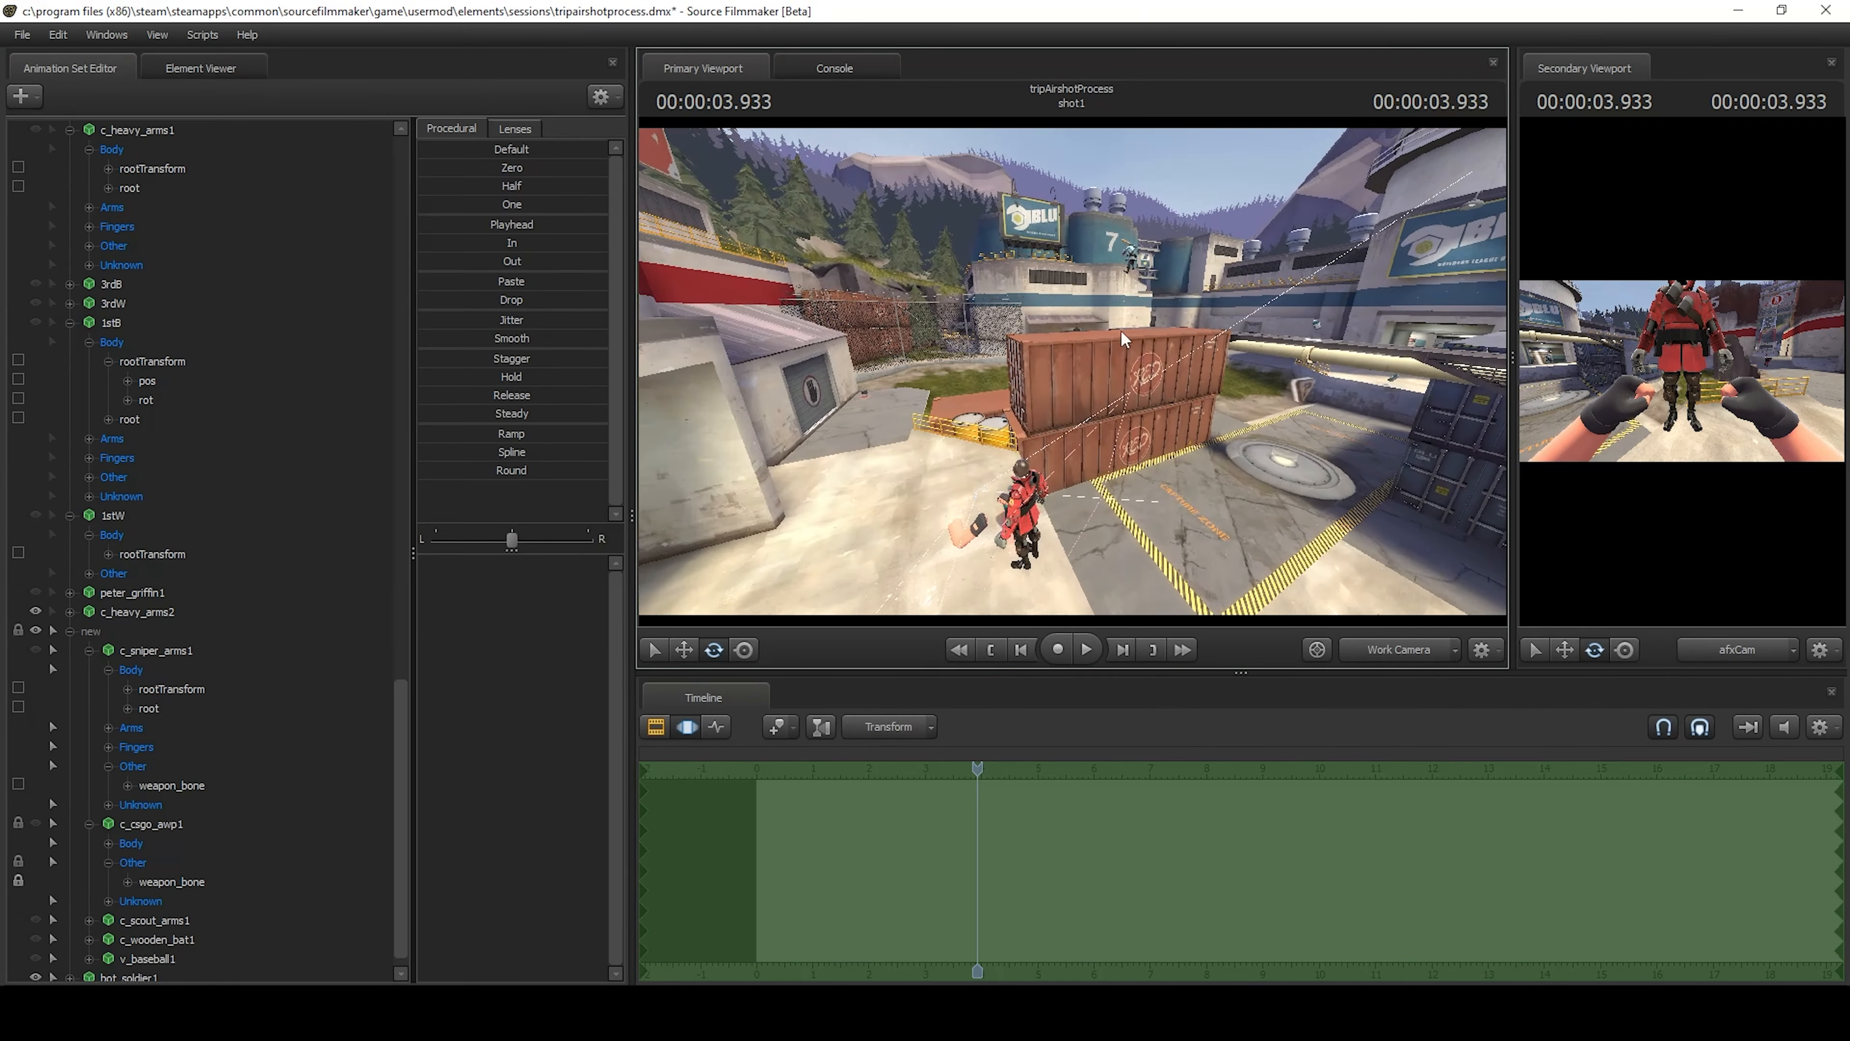
left_click(1172, 250)
scroll(219, 631, "down", 11)
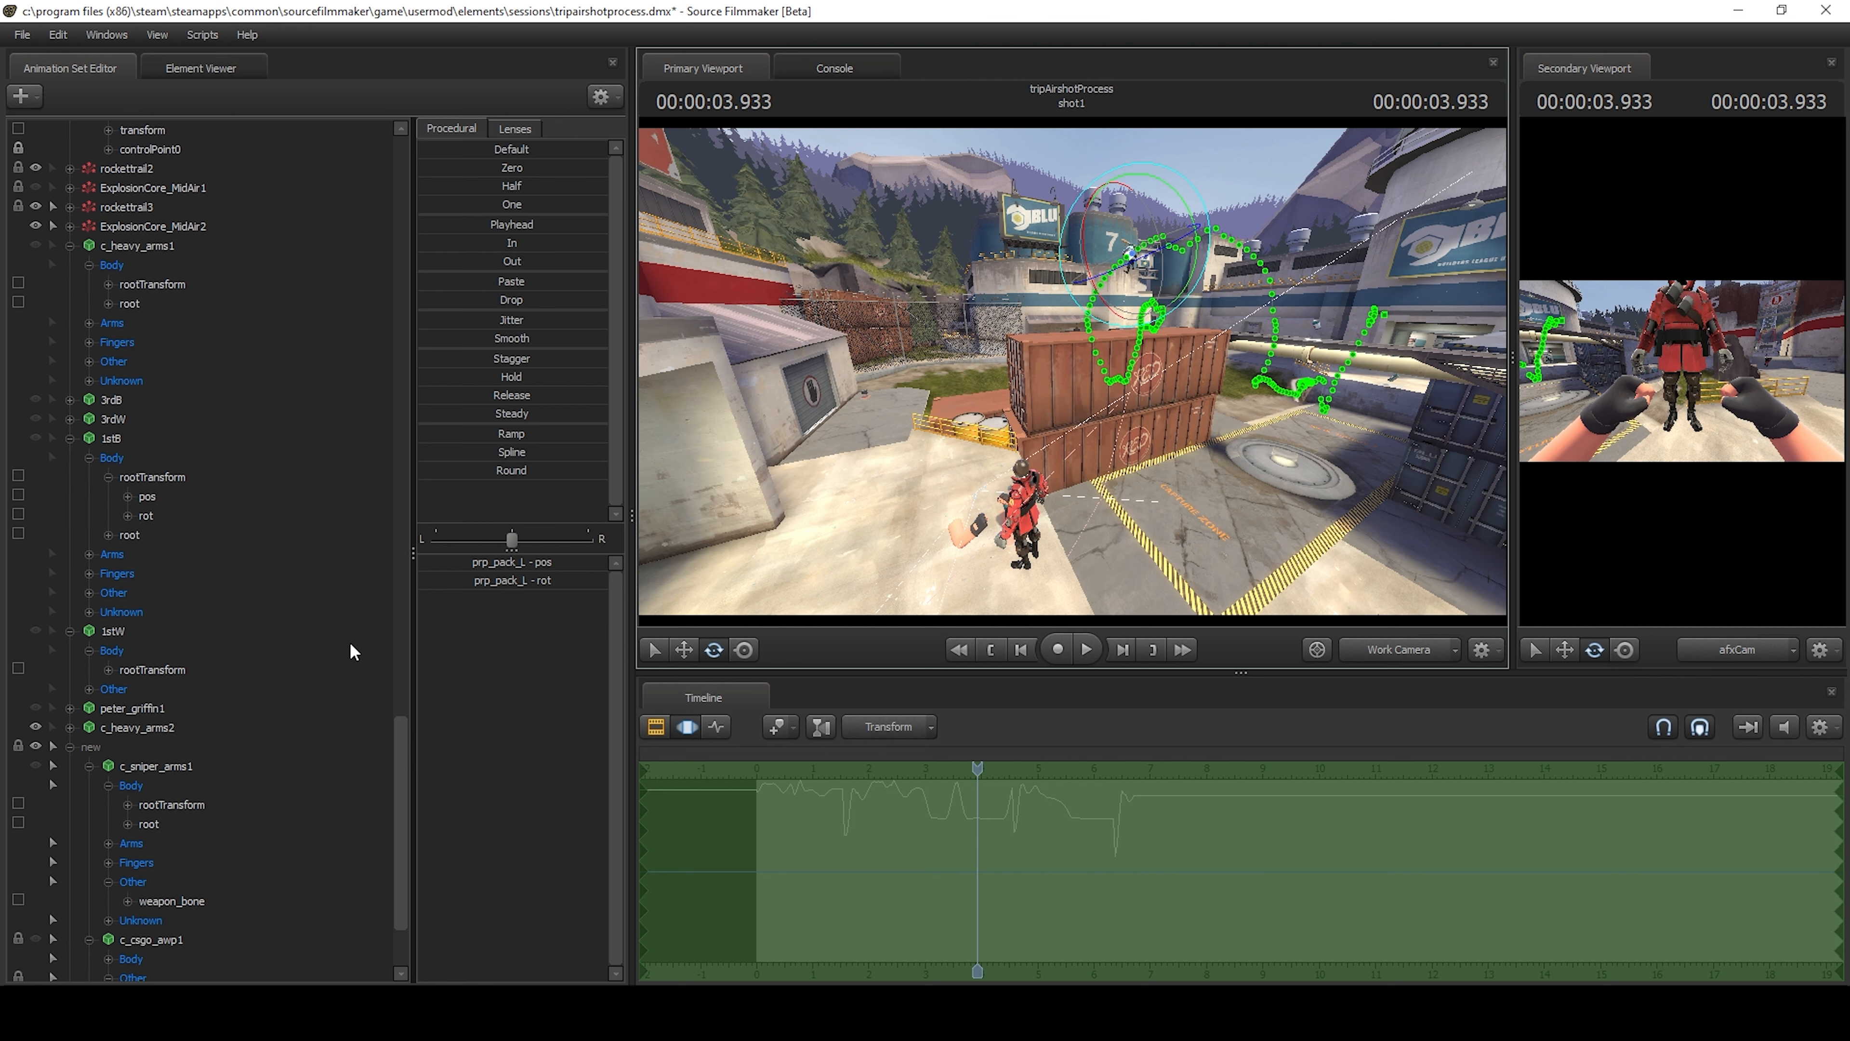
left_click(1027, 550, "ctrl")
scroll(320, 605, "down", 7)
left_click(167, 691)
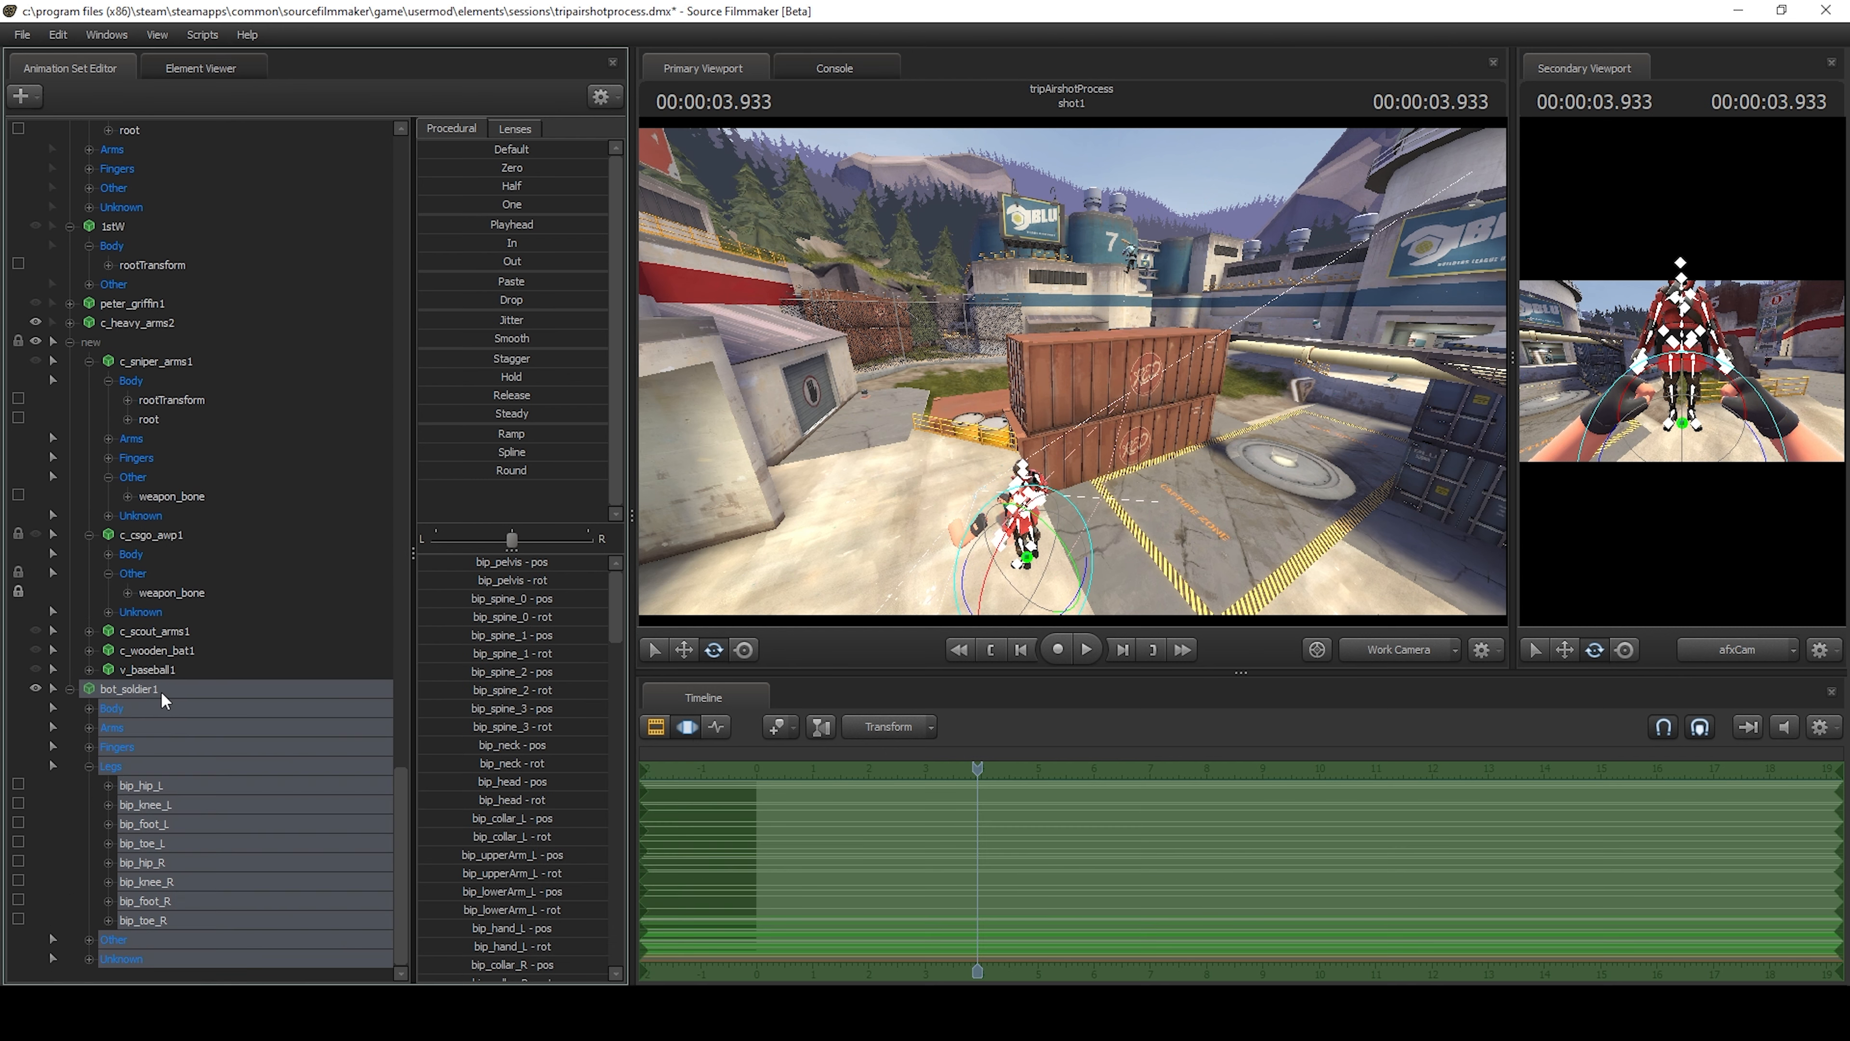
Move bot_soldier1 up beside the airborne soldier above the containers.
left_click_drag(1027, 561, 1130, 269)
key("w")
mouse_move(1168, 421)
left_mouse_down()
mouse_move(1166, 371)
mouse_move(1136, 371)
mouse_move(1173, 394)
left_mouse_up()
left_click_drag(804, 472, 804, 472)
key("s")
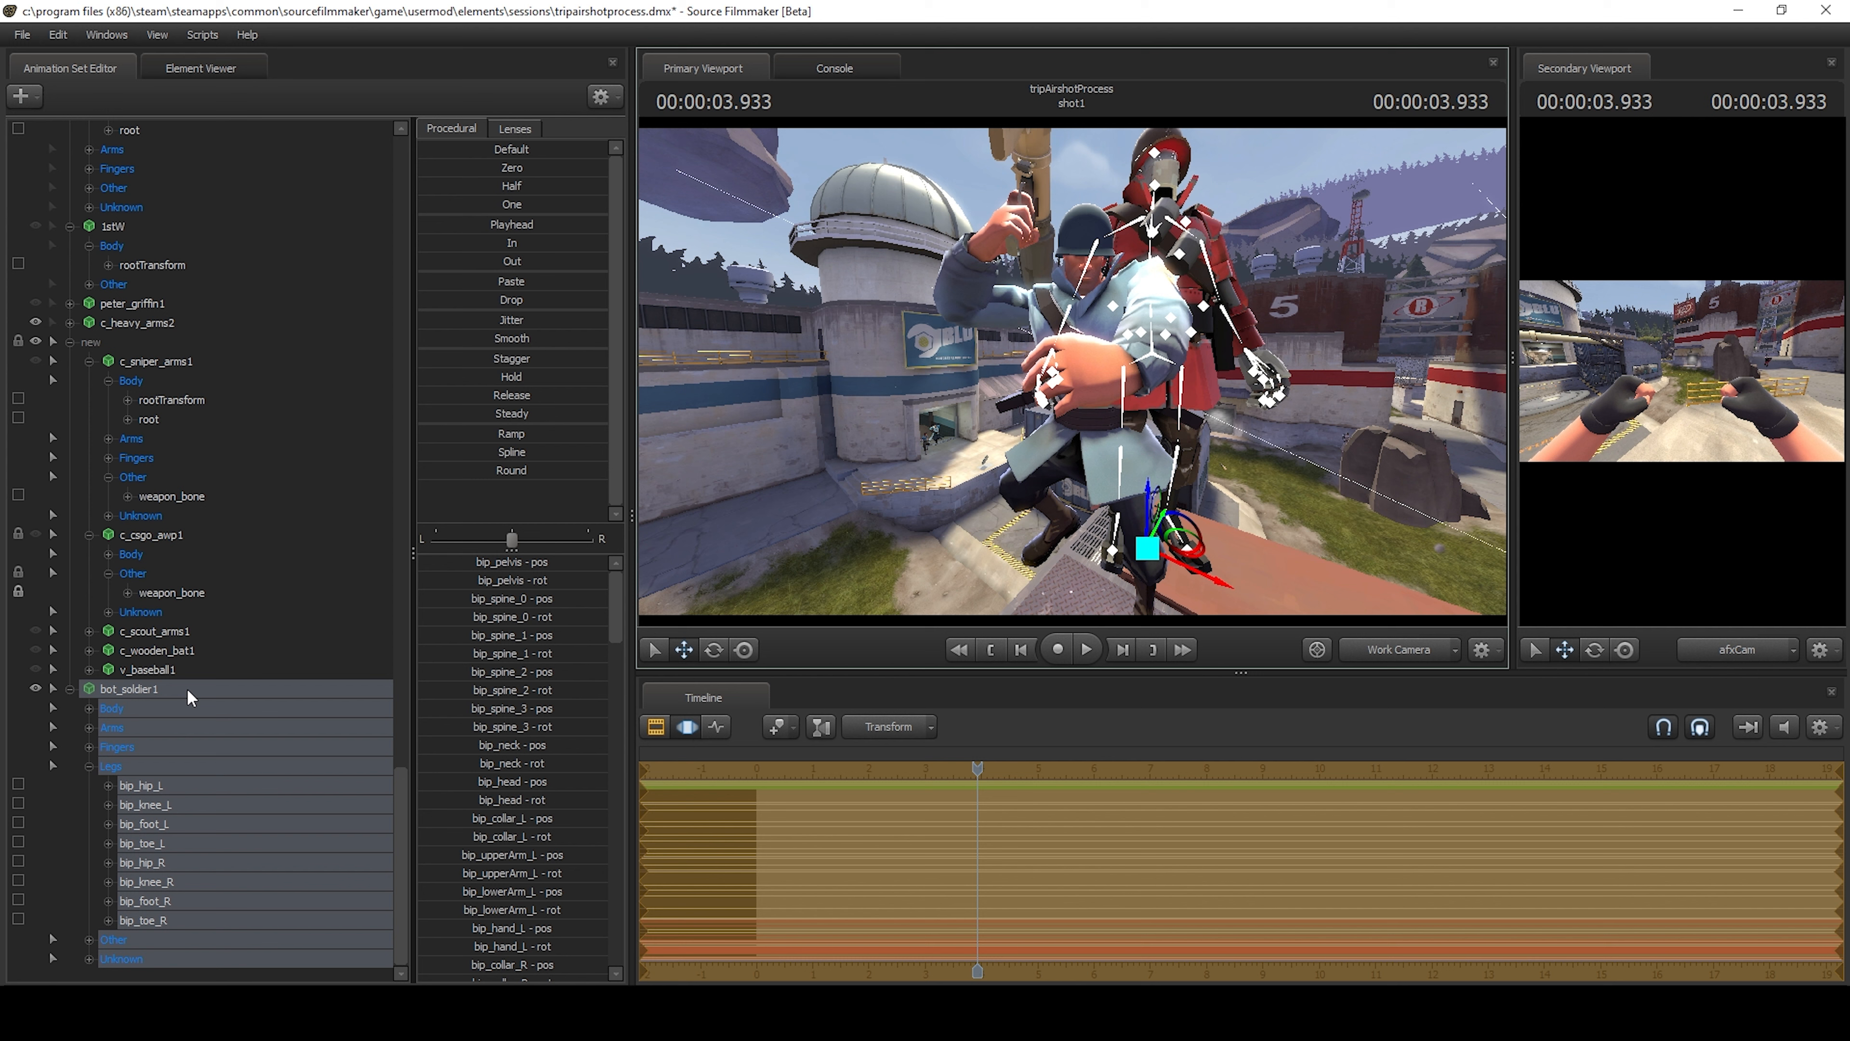
Copy the animation samples of afx.6 soldier.mdl in the PlayerModels group.
scroll(186, 688, "up", 20)
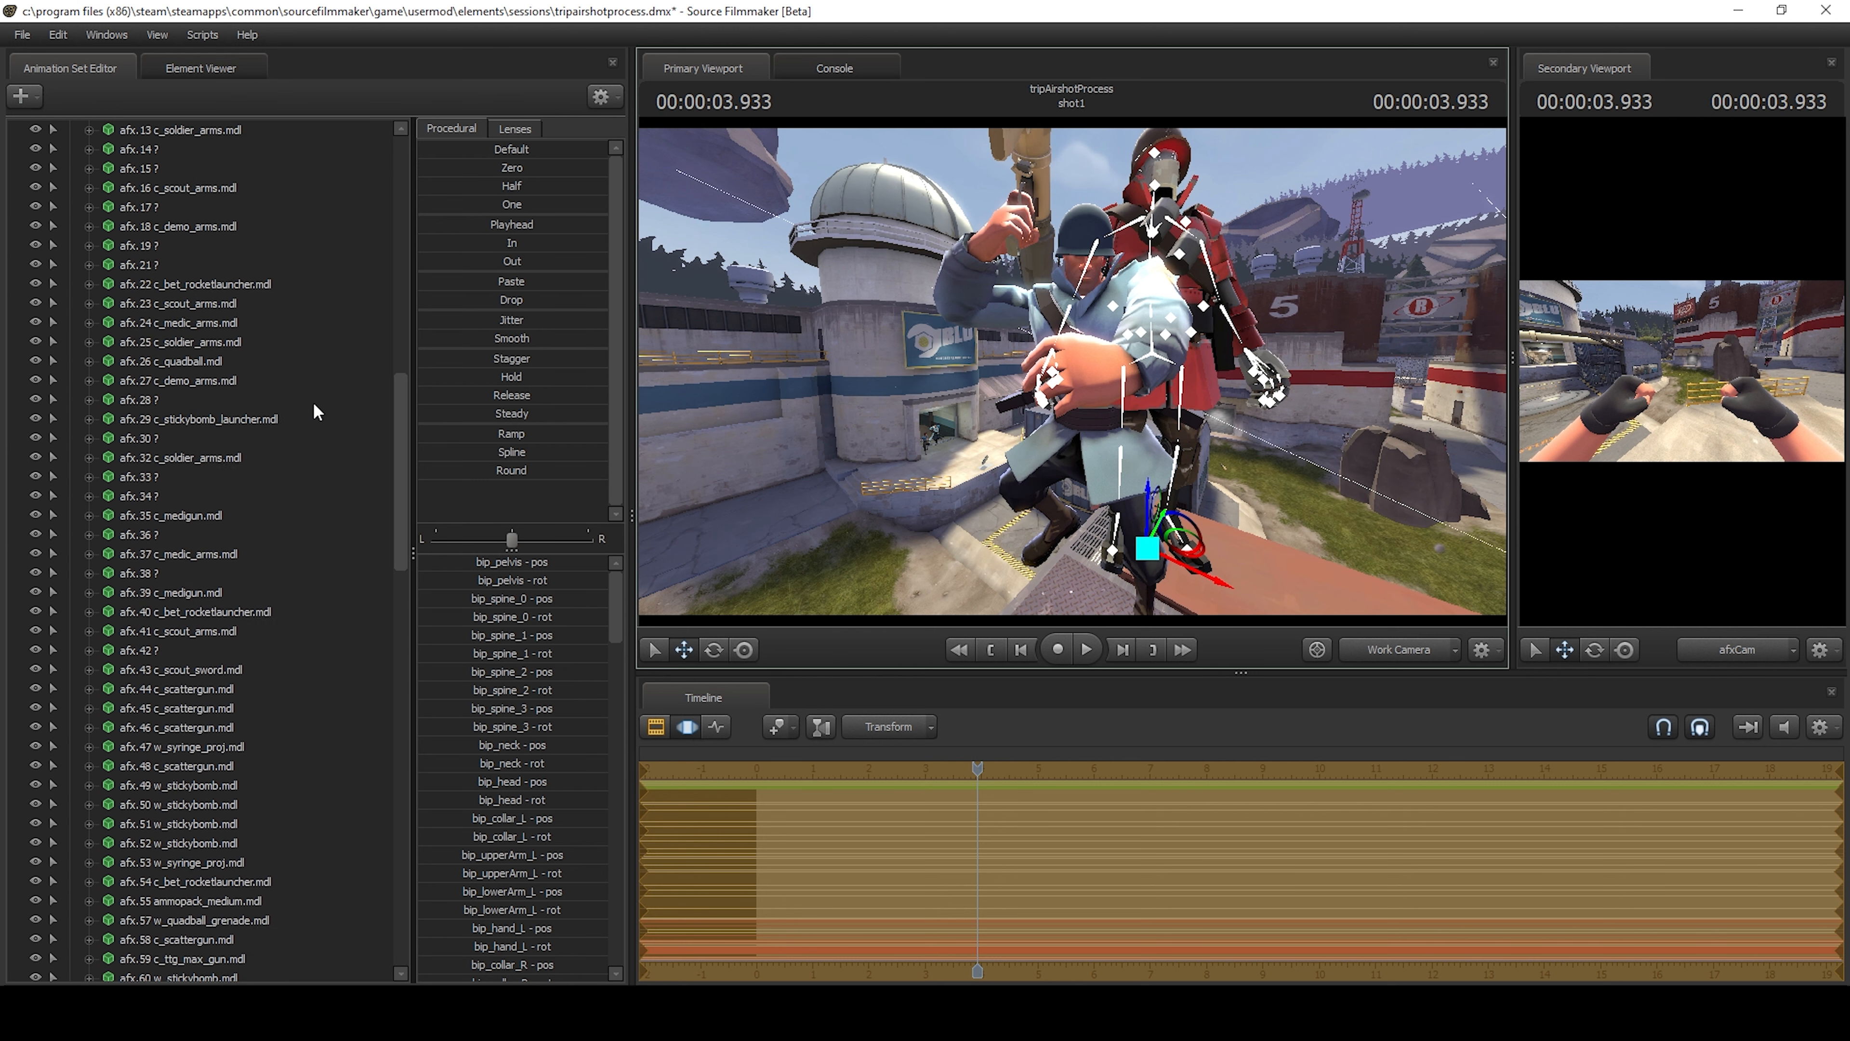
scroll(314, 410, "up", 15)
left_click(165, 244)
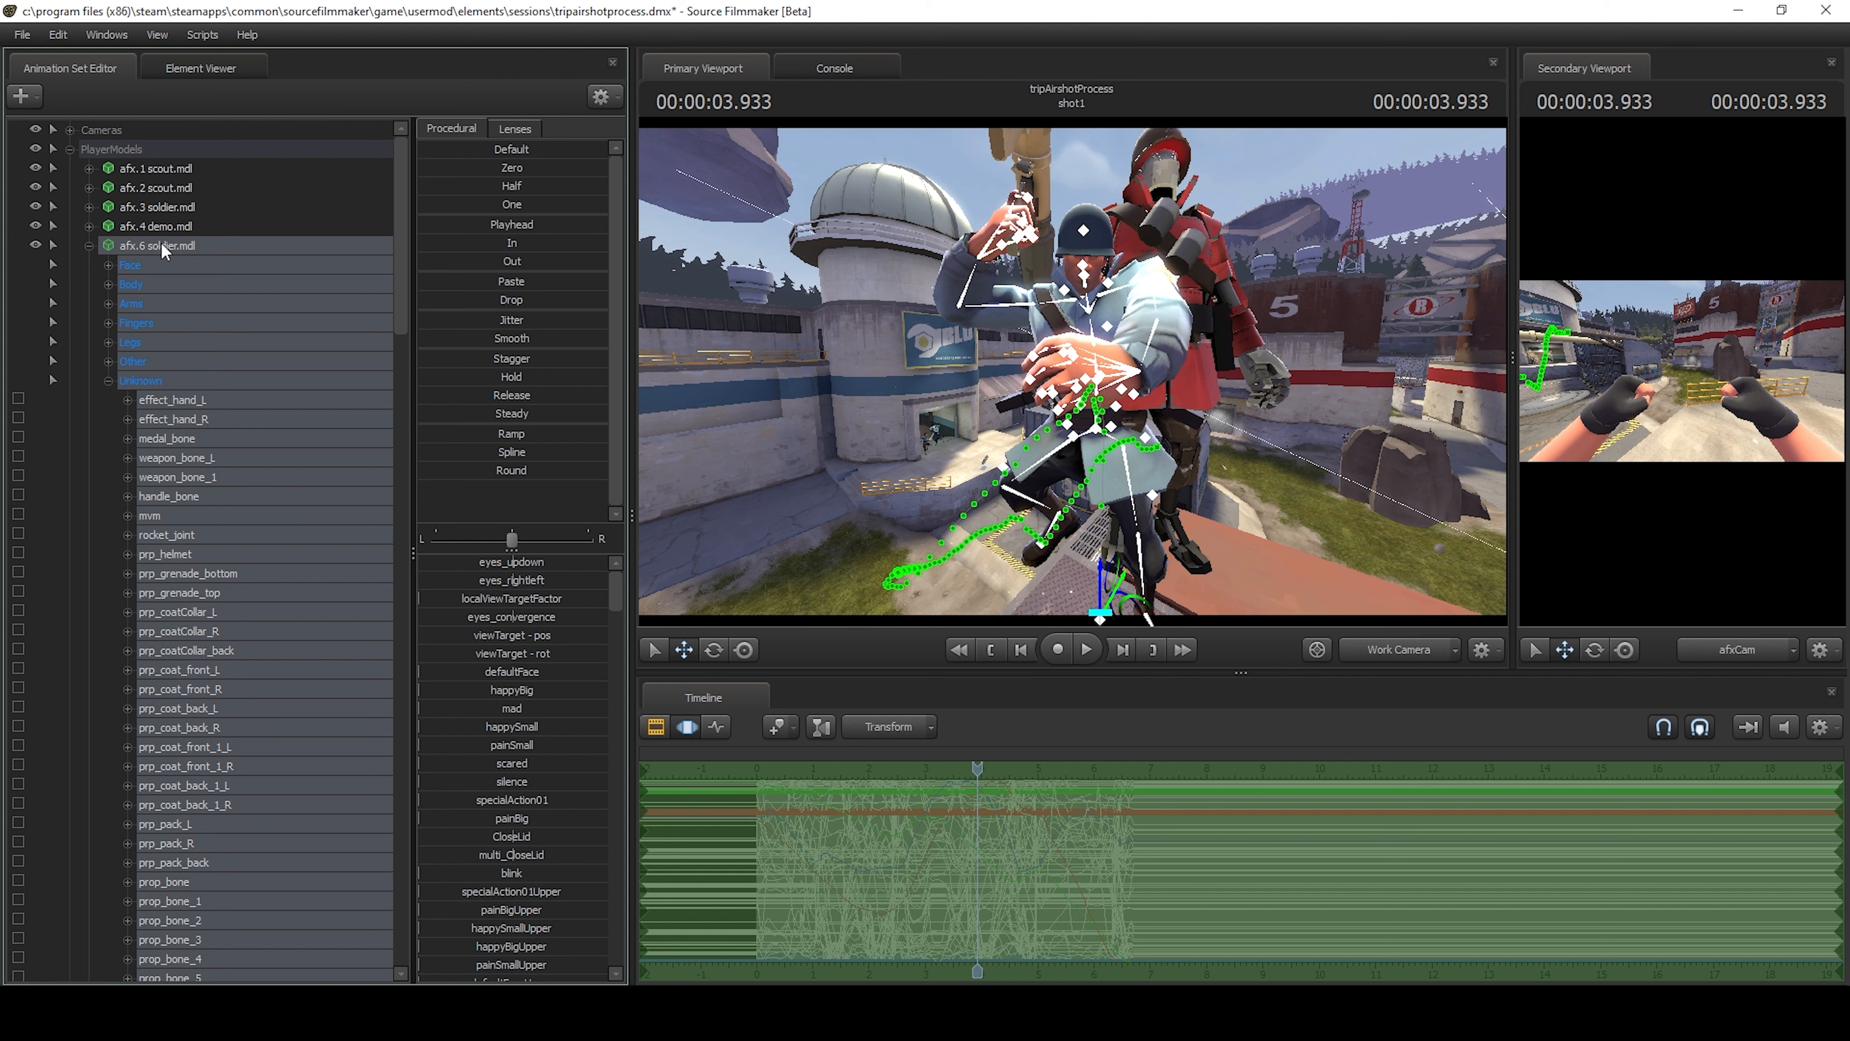
right_click(162, 246)
right_click(901, 858)
left_click(954, 644)
Paste the copied soldier samples onto bot_soldier1 and check how it overlaps the original soldier.
scroll(359, 711, "down", 20)
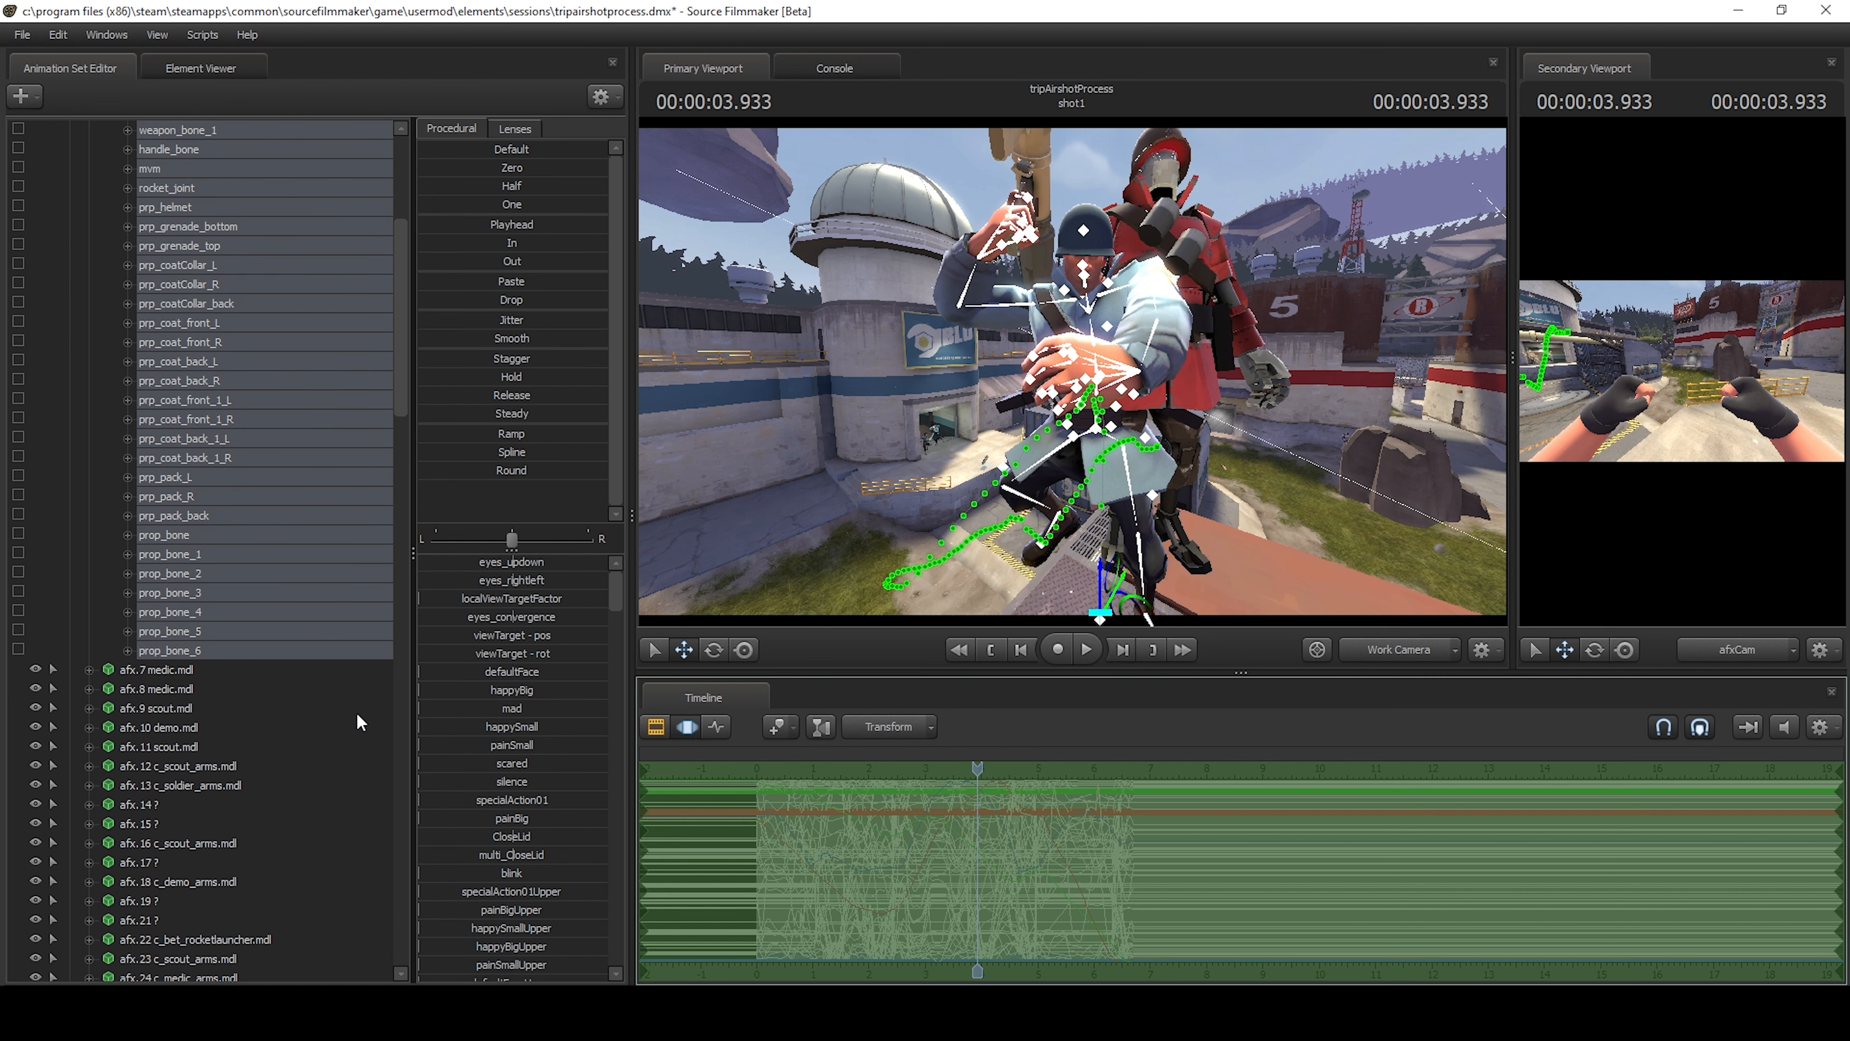
left_click(372, 686)
scroll(372, 687, "down", 12)
scroll(367, 699, "down", 6)
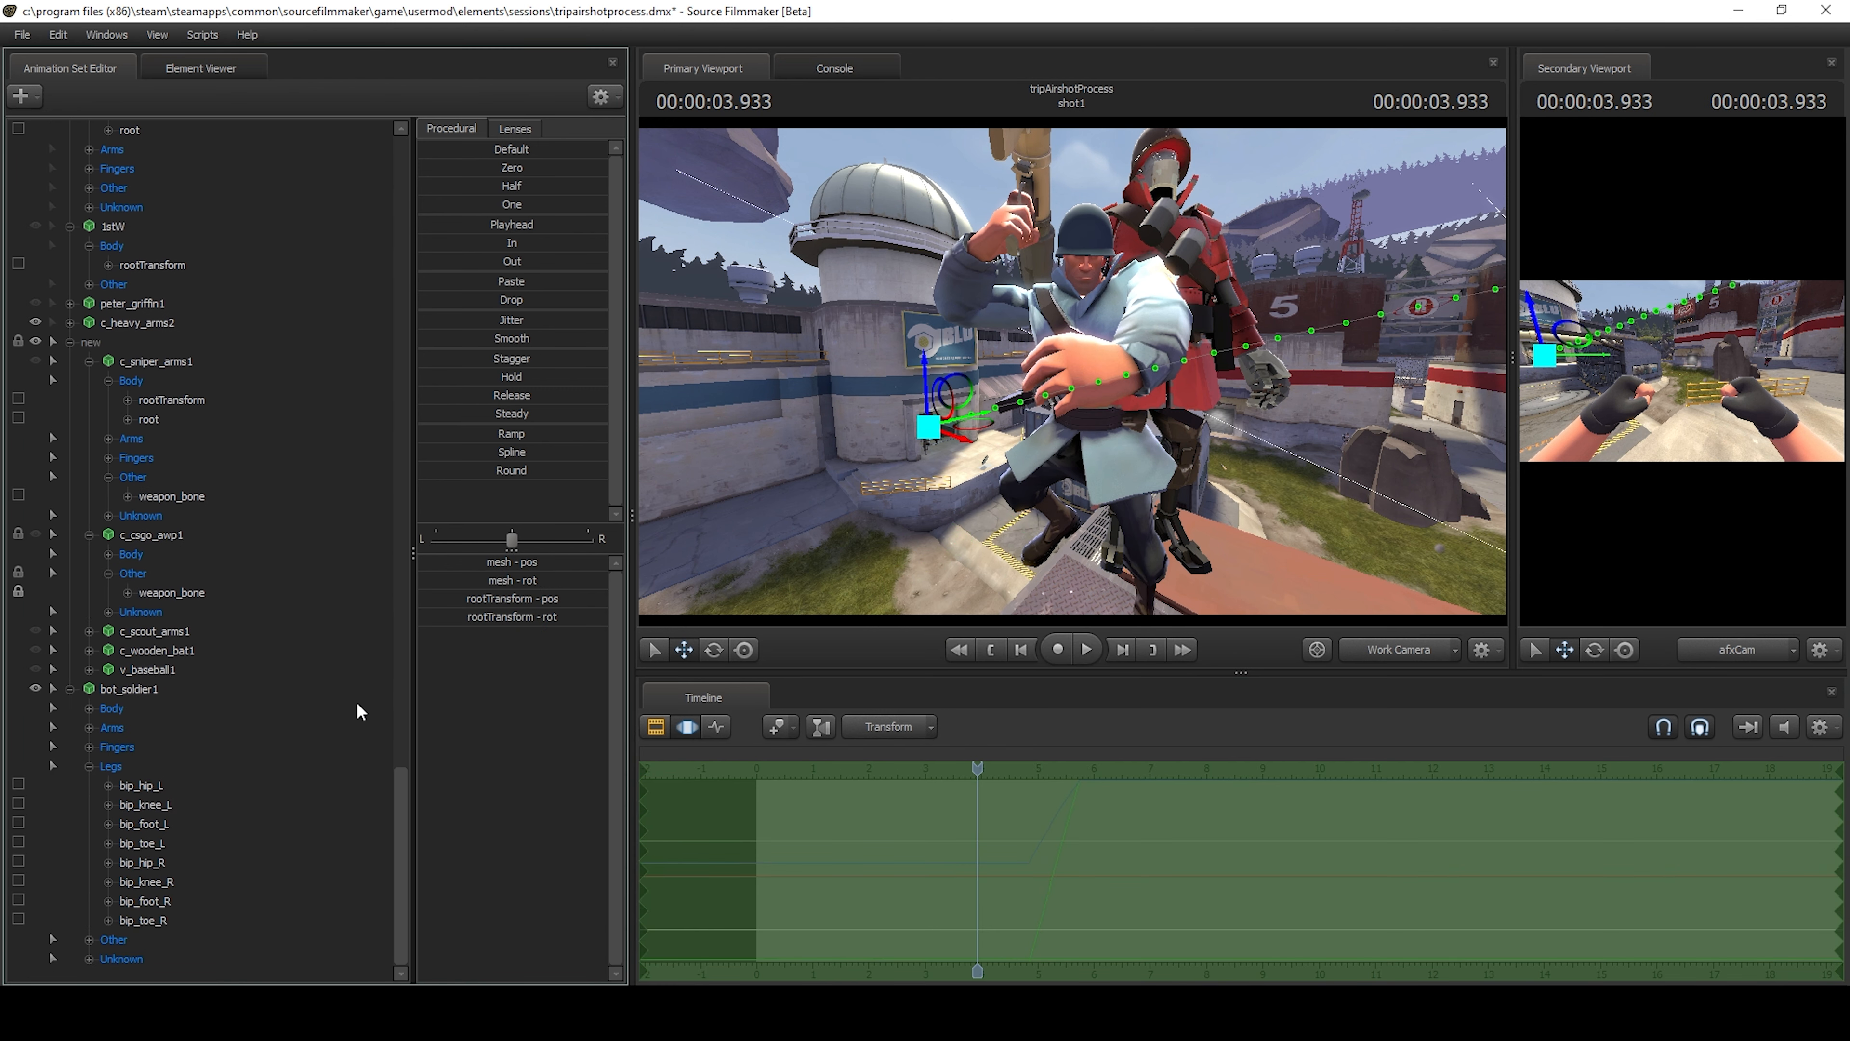
left_click(169, 690)
right_click(881, 813)
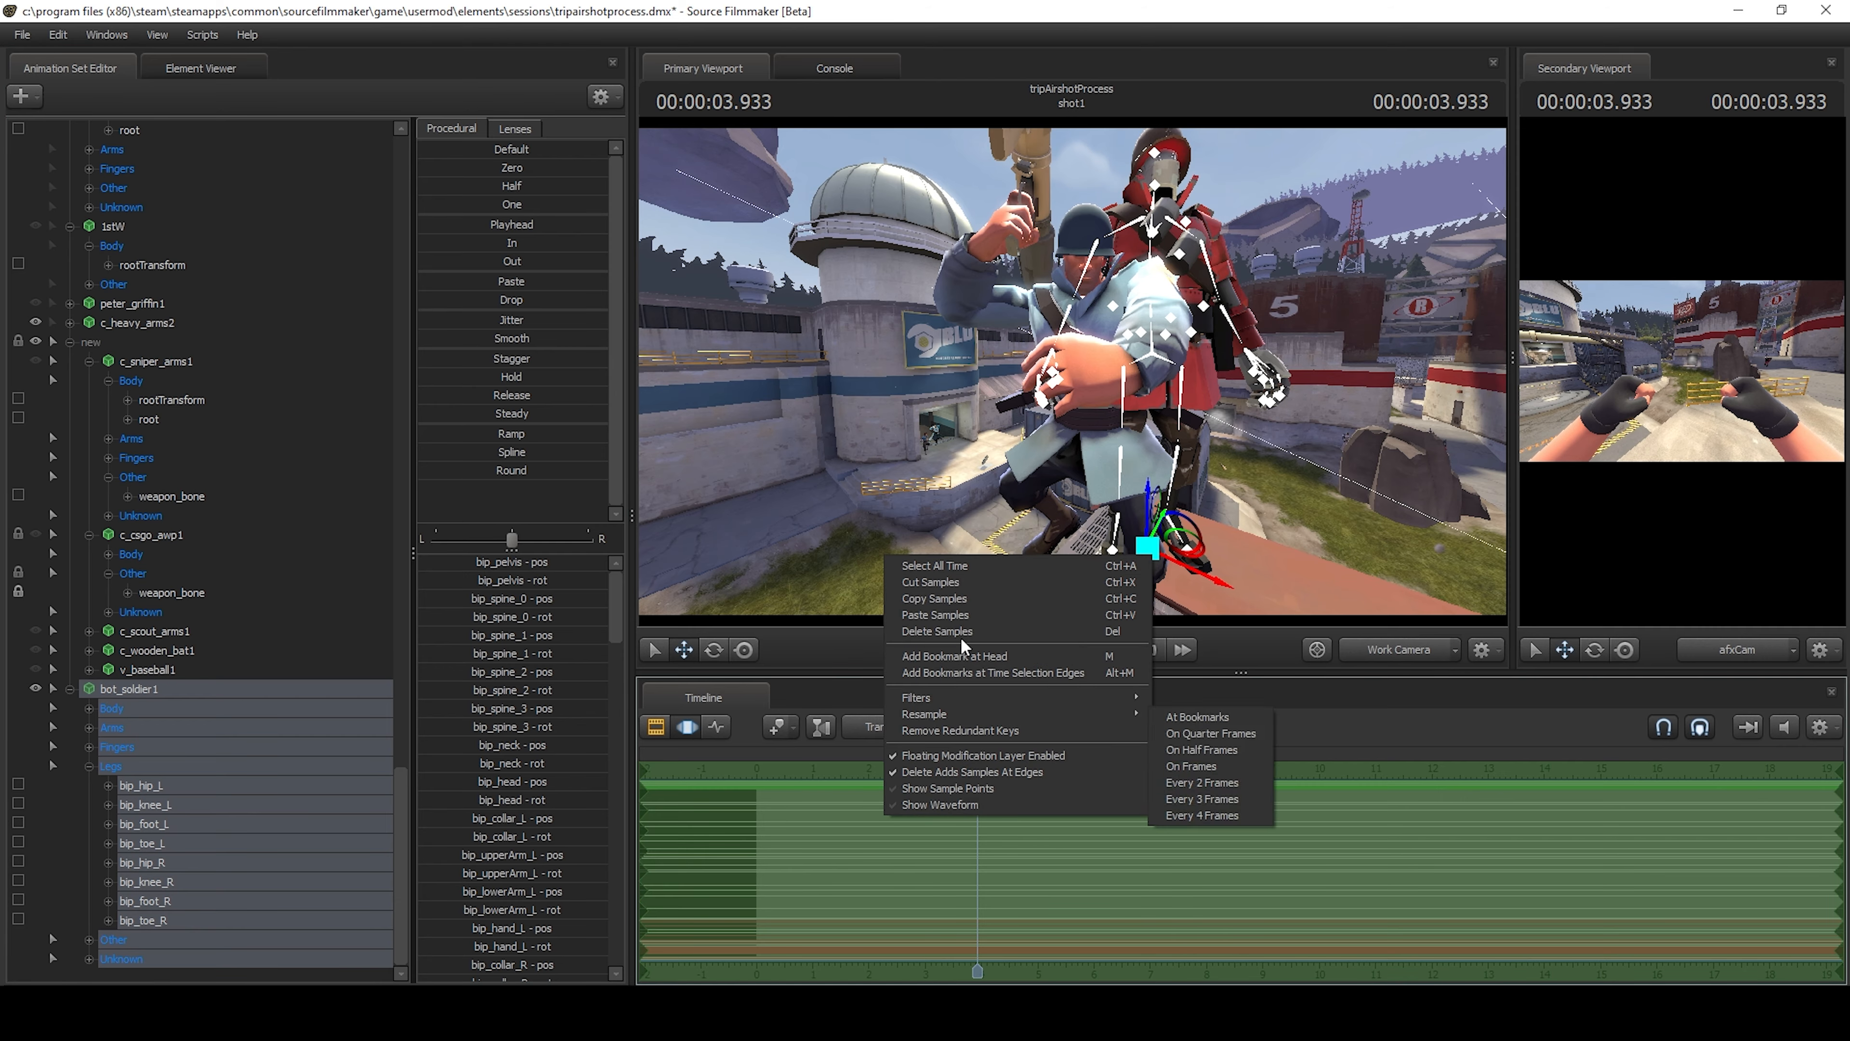
left_click(944, 612)
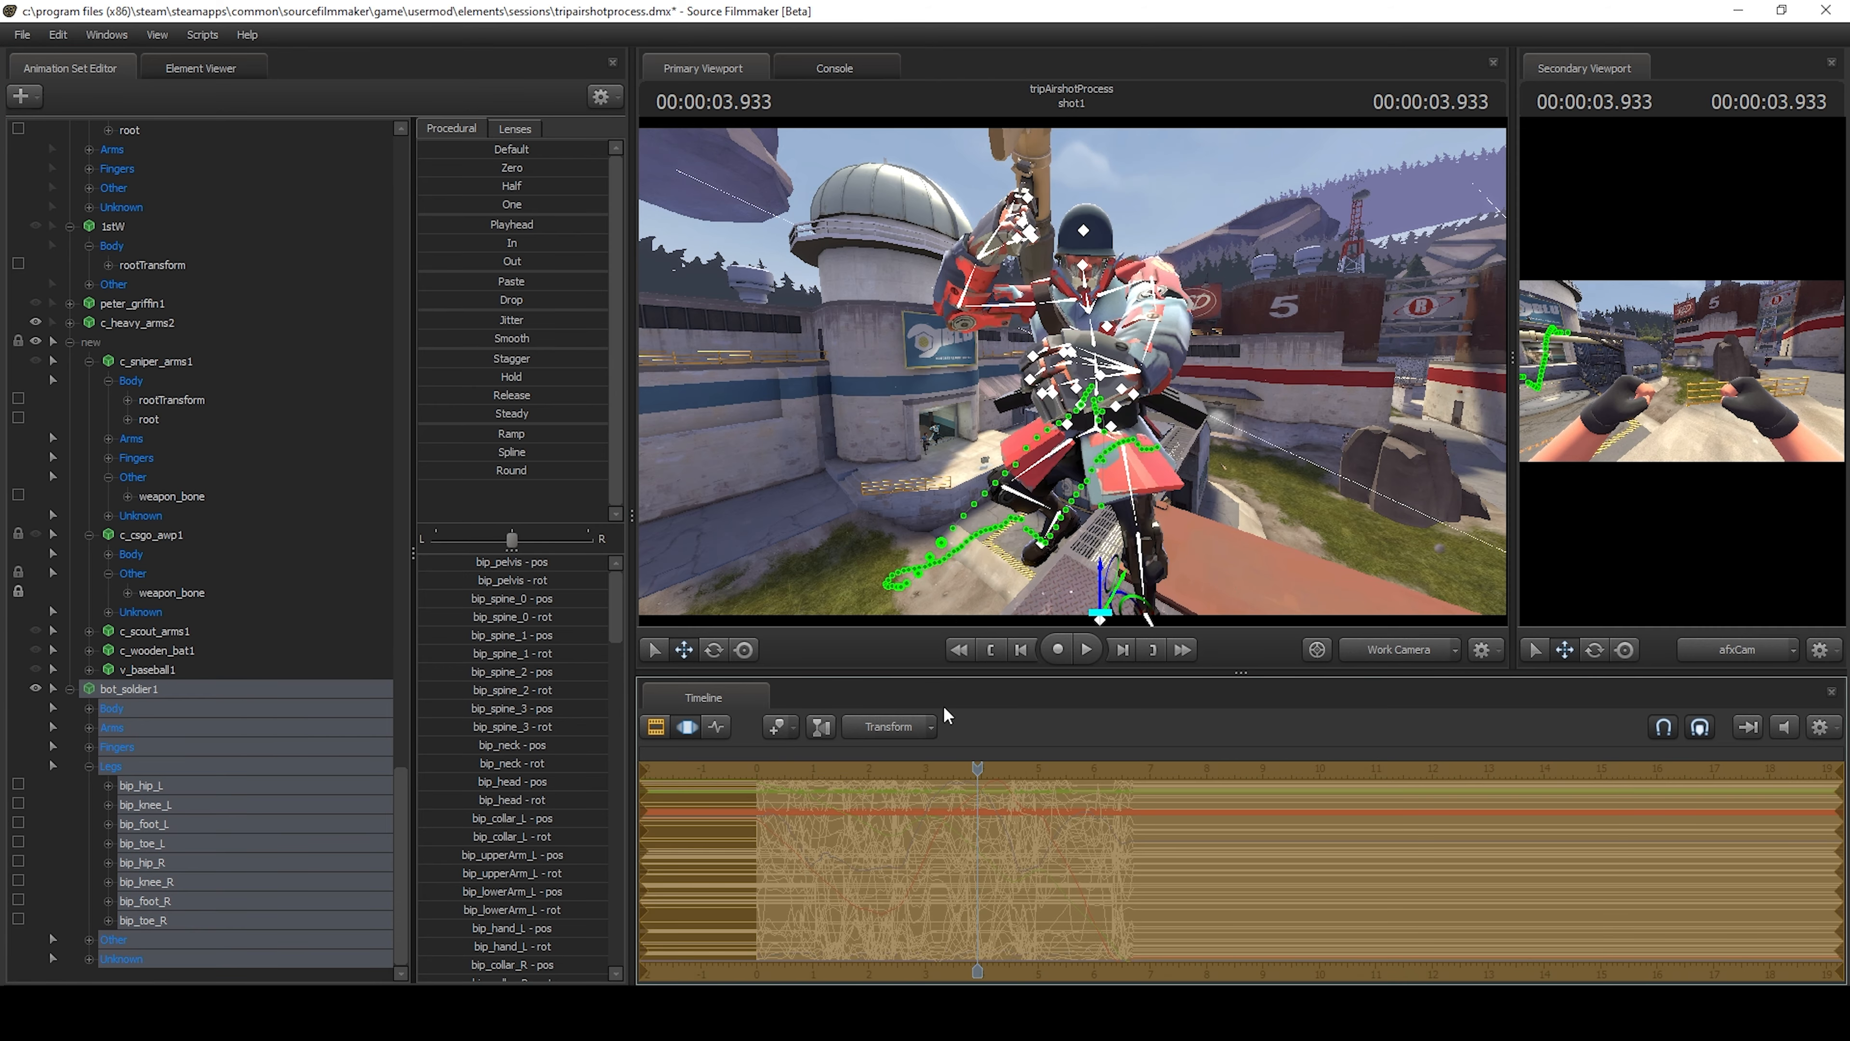
left_click_drag(1329, 402, 1278, 408)
key("w")
key("s")
Duplicate the bot_soldier1 animation set by copying it and pasting it into the list.
right_click(156, 683)
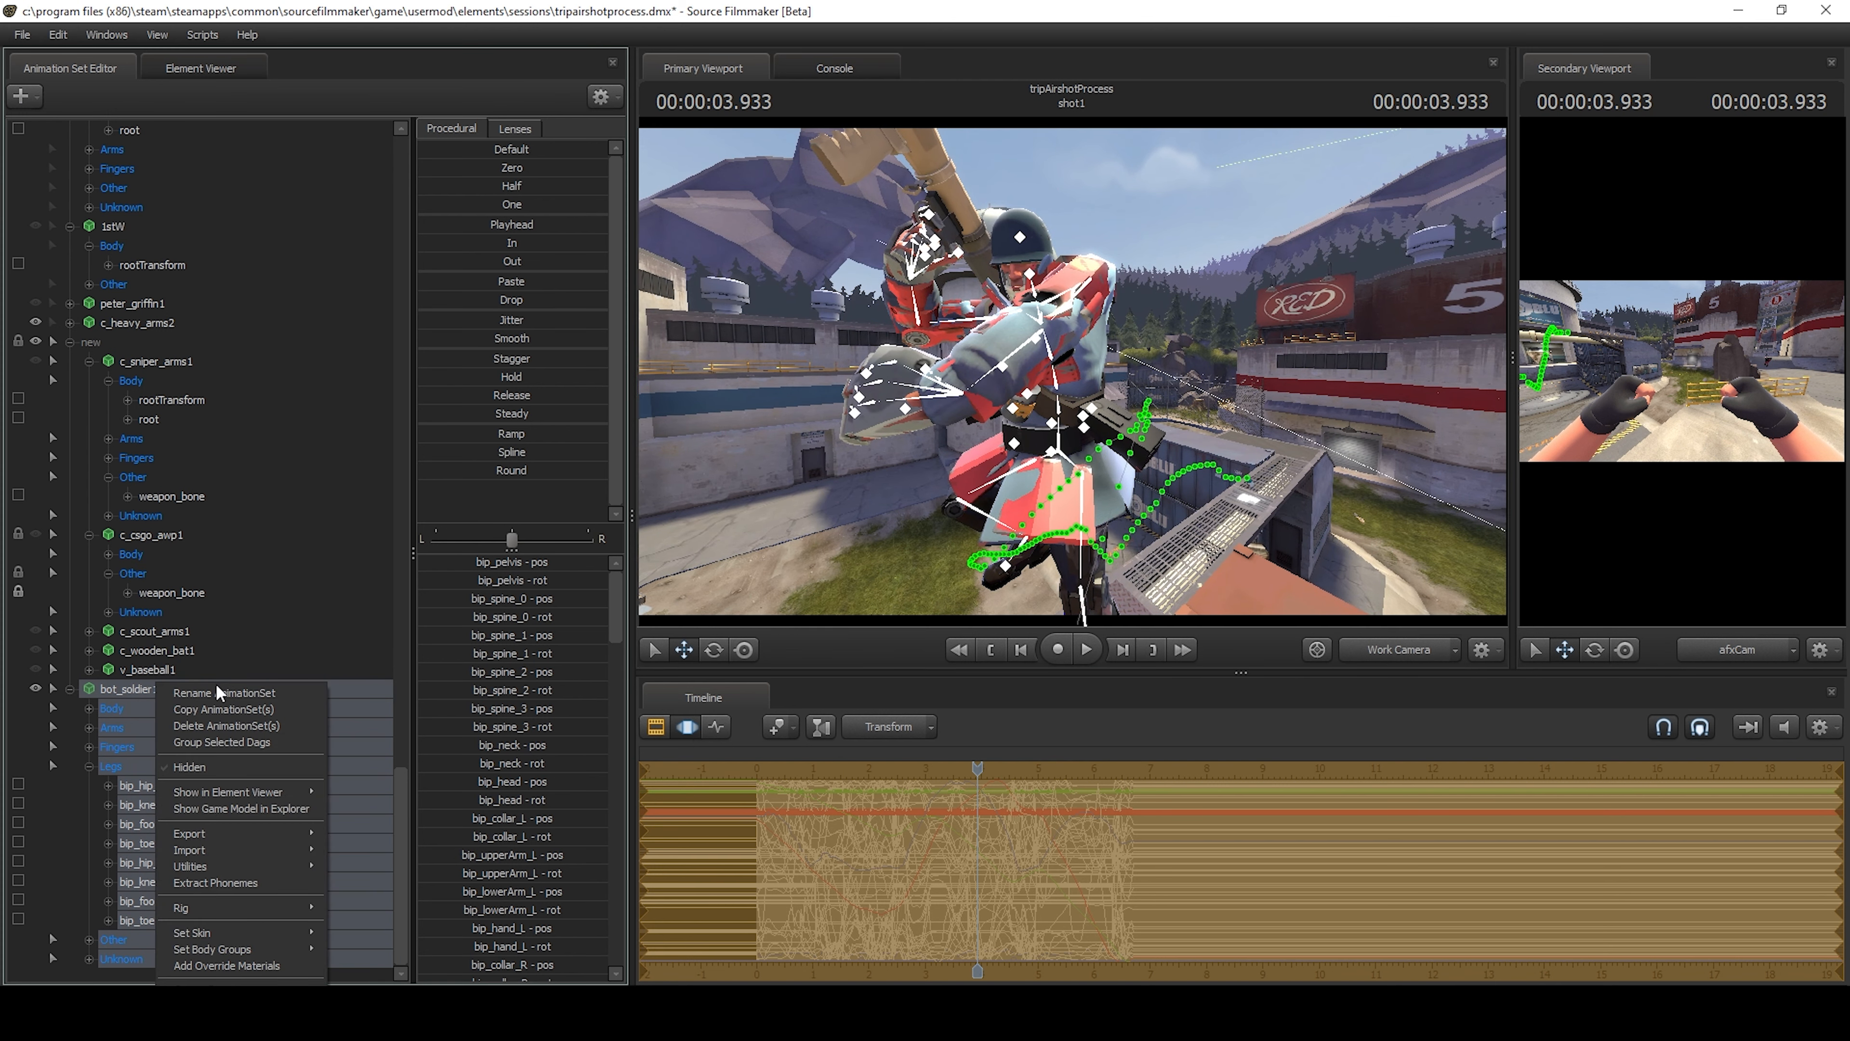
left_click(211, 710)
left_click(67, 953)
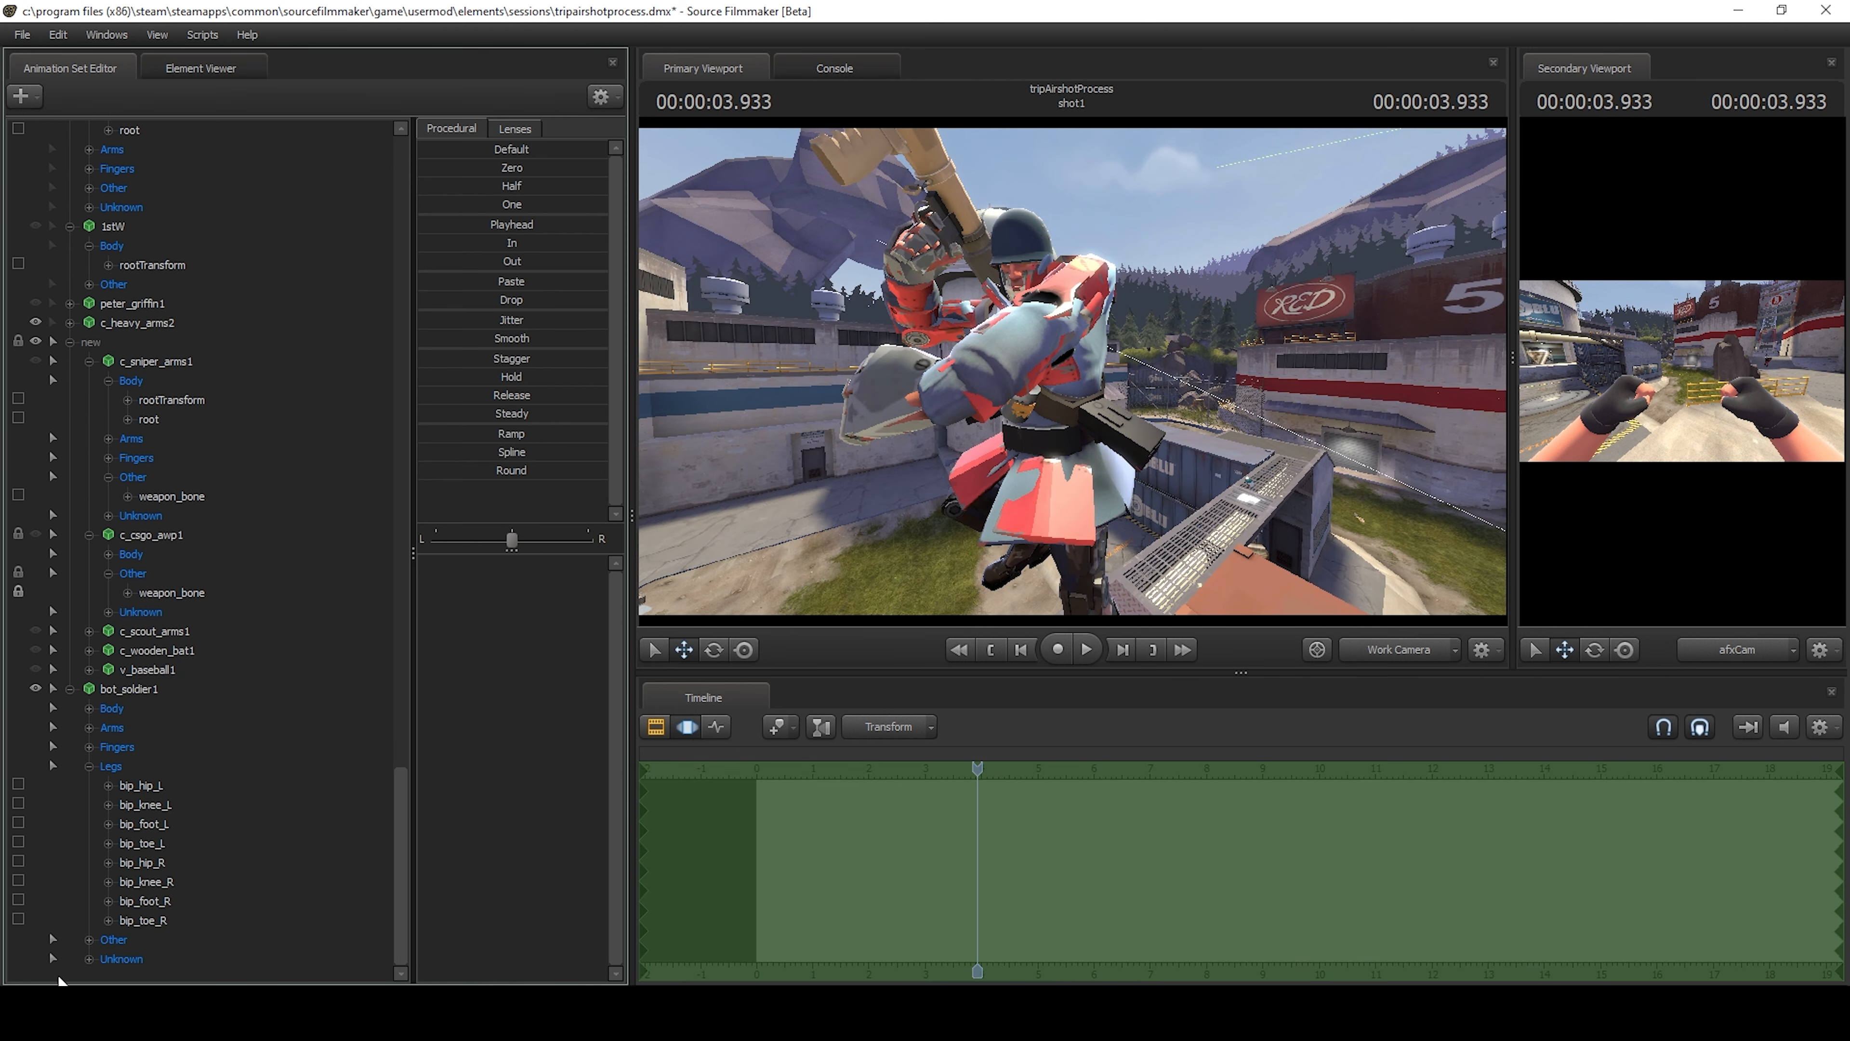
right_click(66, 952)
left_click(115, 890)
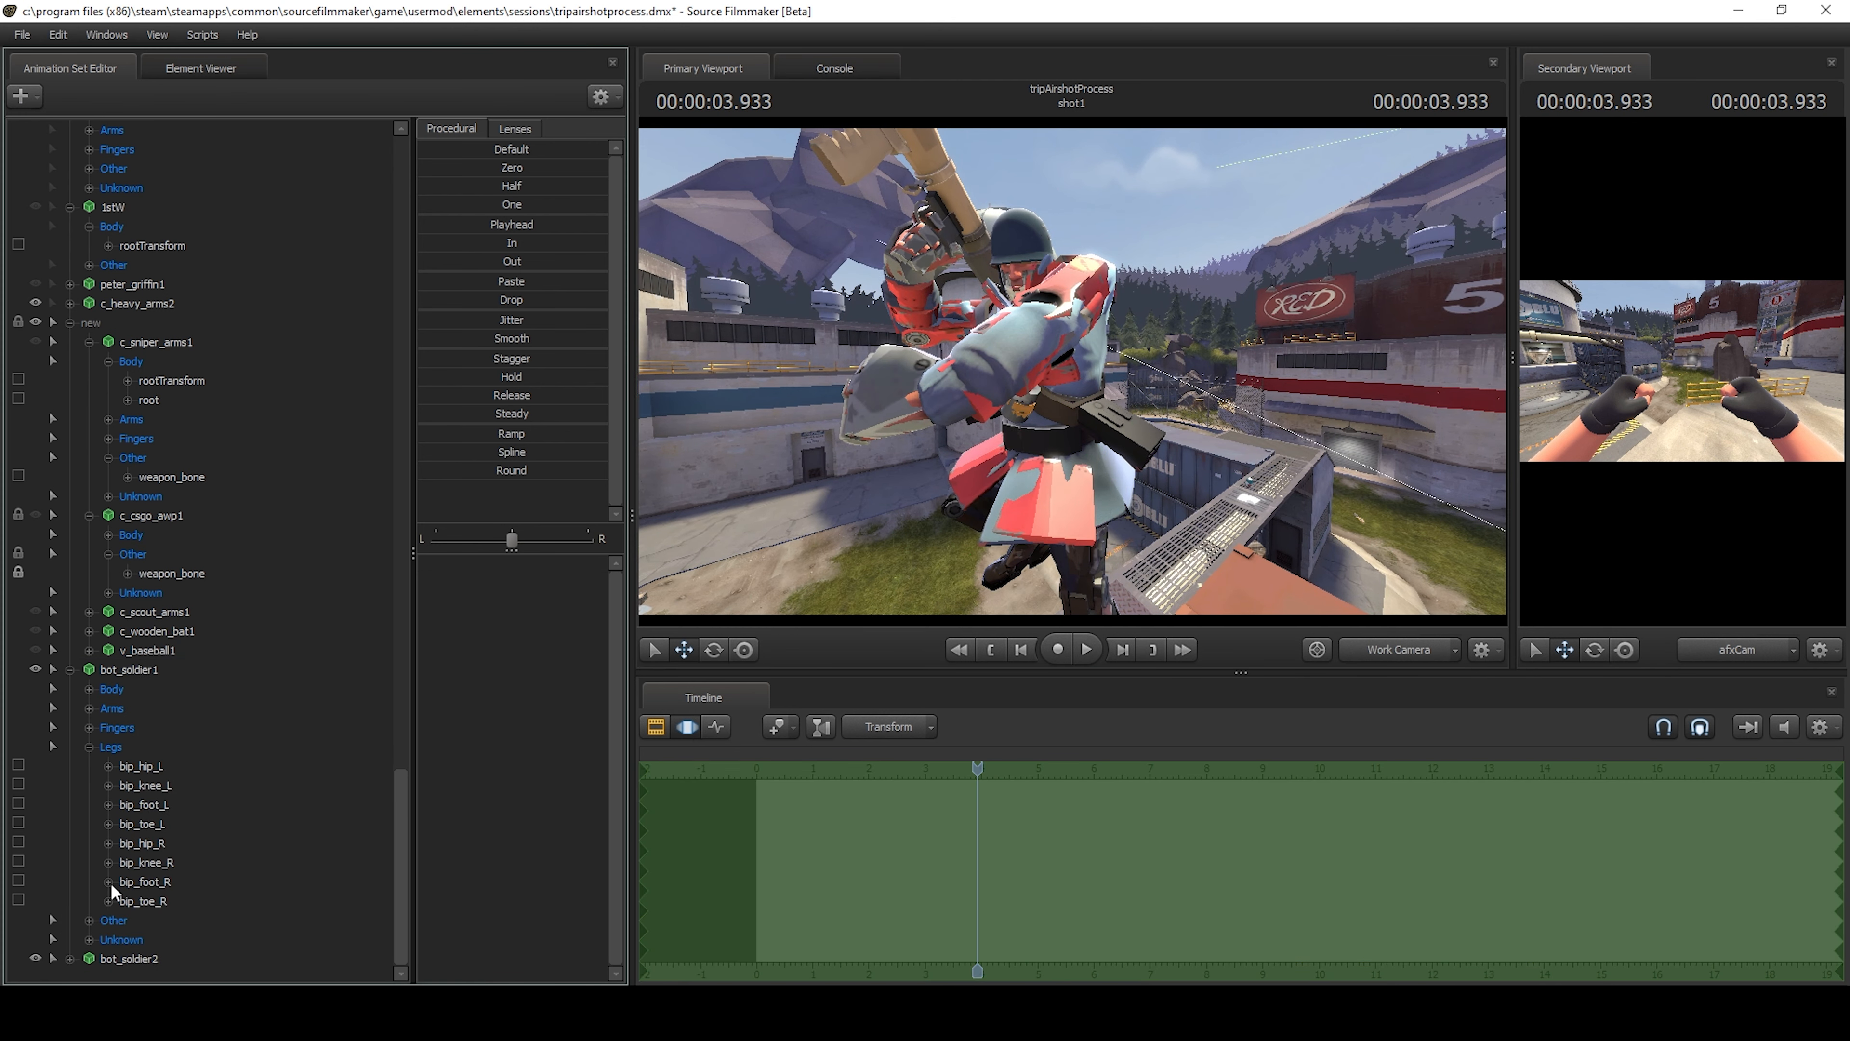
Reset bot_soldier2 to its default pose and move it down onto the metal roof beside the containers.
left_click(136, 958)
left_click_drag(461, 153, 619, 153)
key("ctrl+z")
key("ctrl+z")
left_click_drag(1239, 313, 1271, 371)
key("s")
left_click_drag(1116, 533, 1111, 447)
key("w")
mouse_move(1111, 408)
left_mouse_down()
mouse_move(1115, 488)
mouse_move(1111, 387)
left_mouse_up()
key("s")
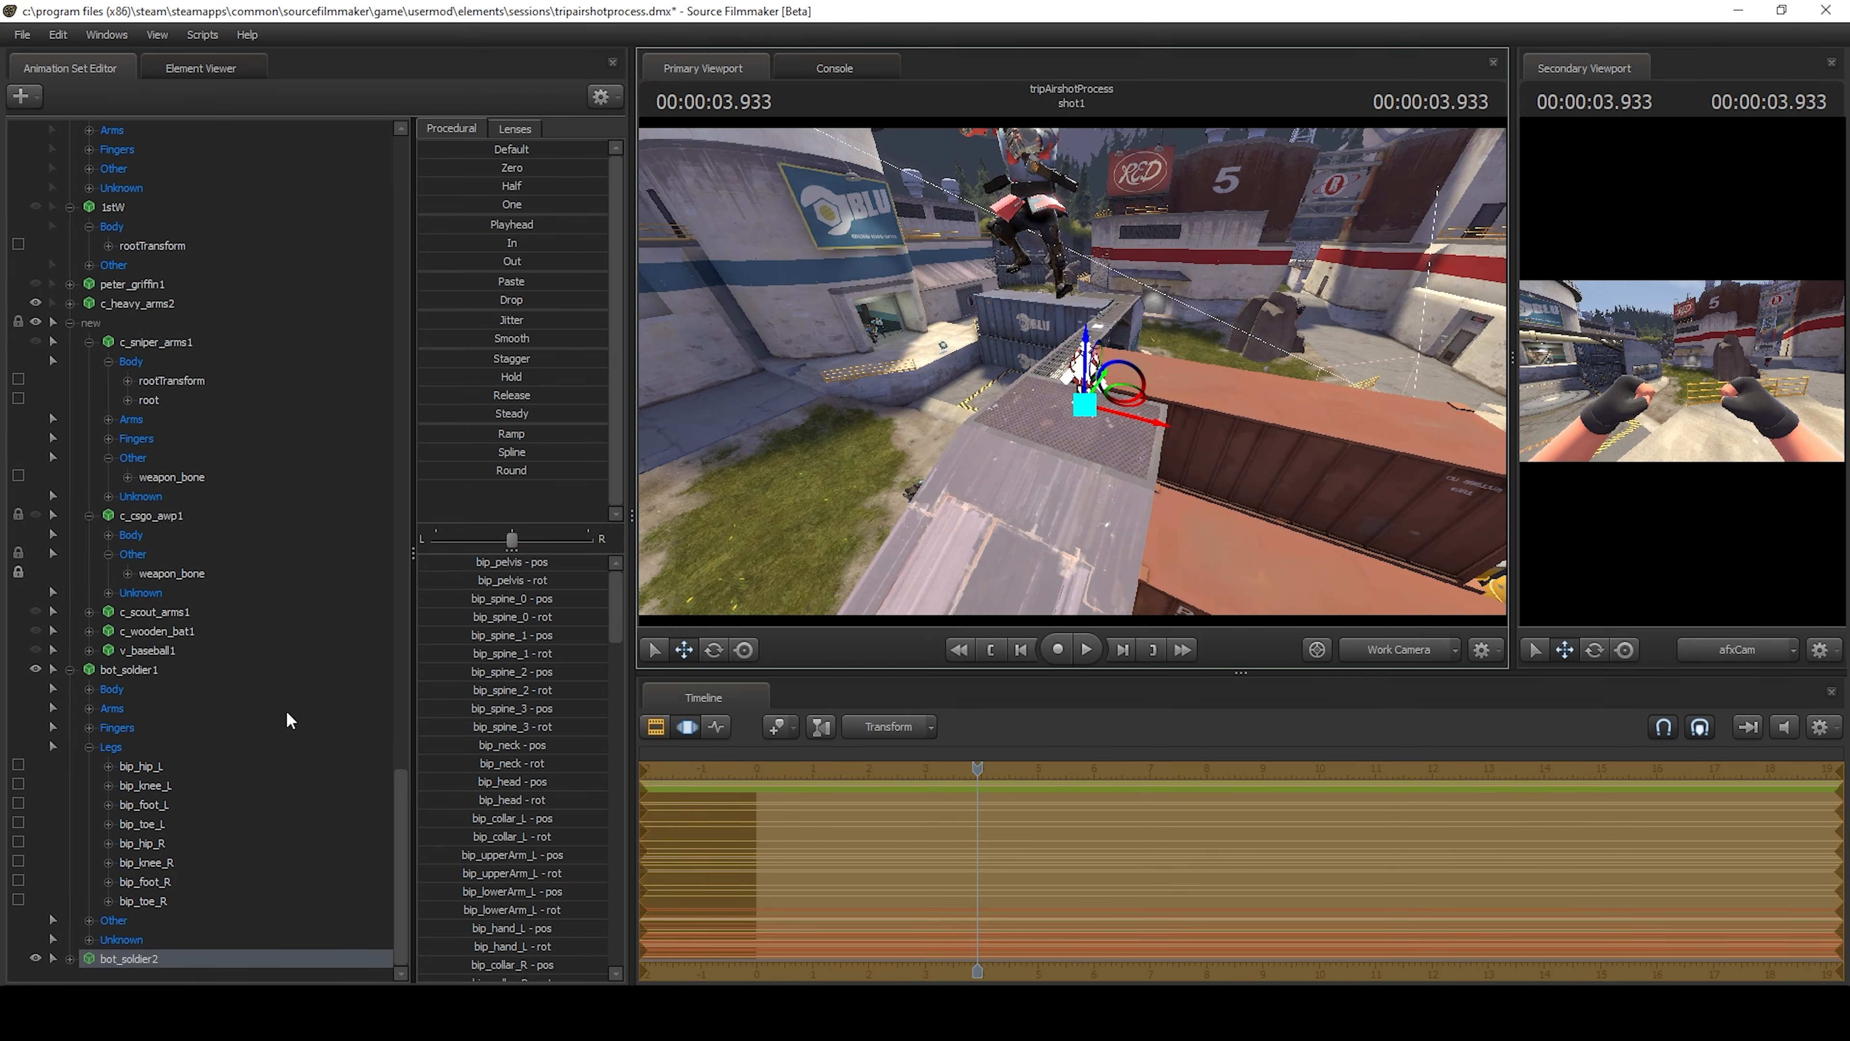
Place bot_soldier2 in the PlayerModels group, lock it to afx.6 soldier.mdl and expand its control groups.
left_click_drag(138, 950, 170, 380)
left_click_drag(148, 128, 148, 247)
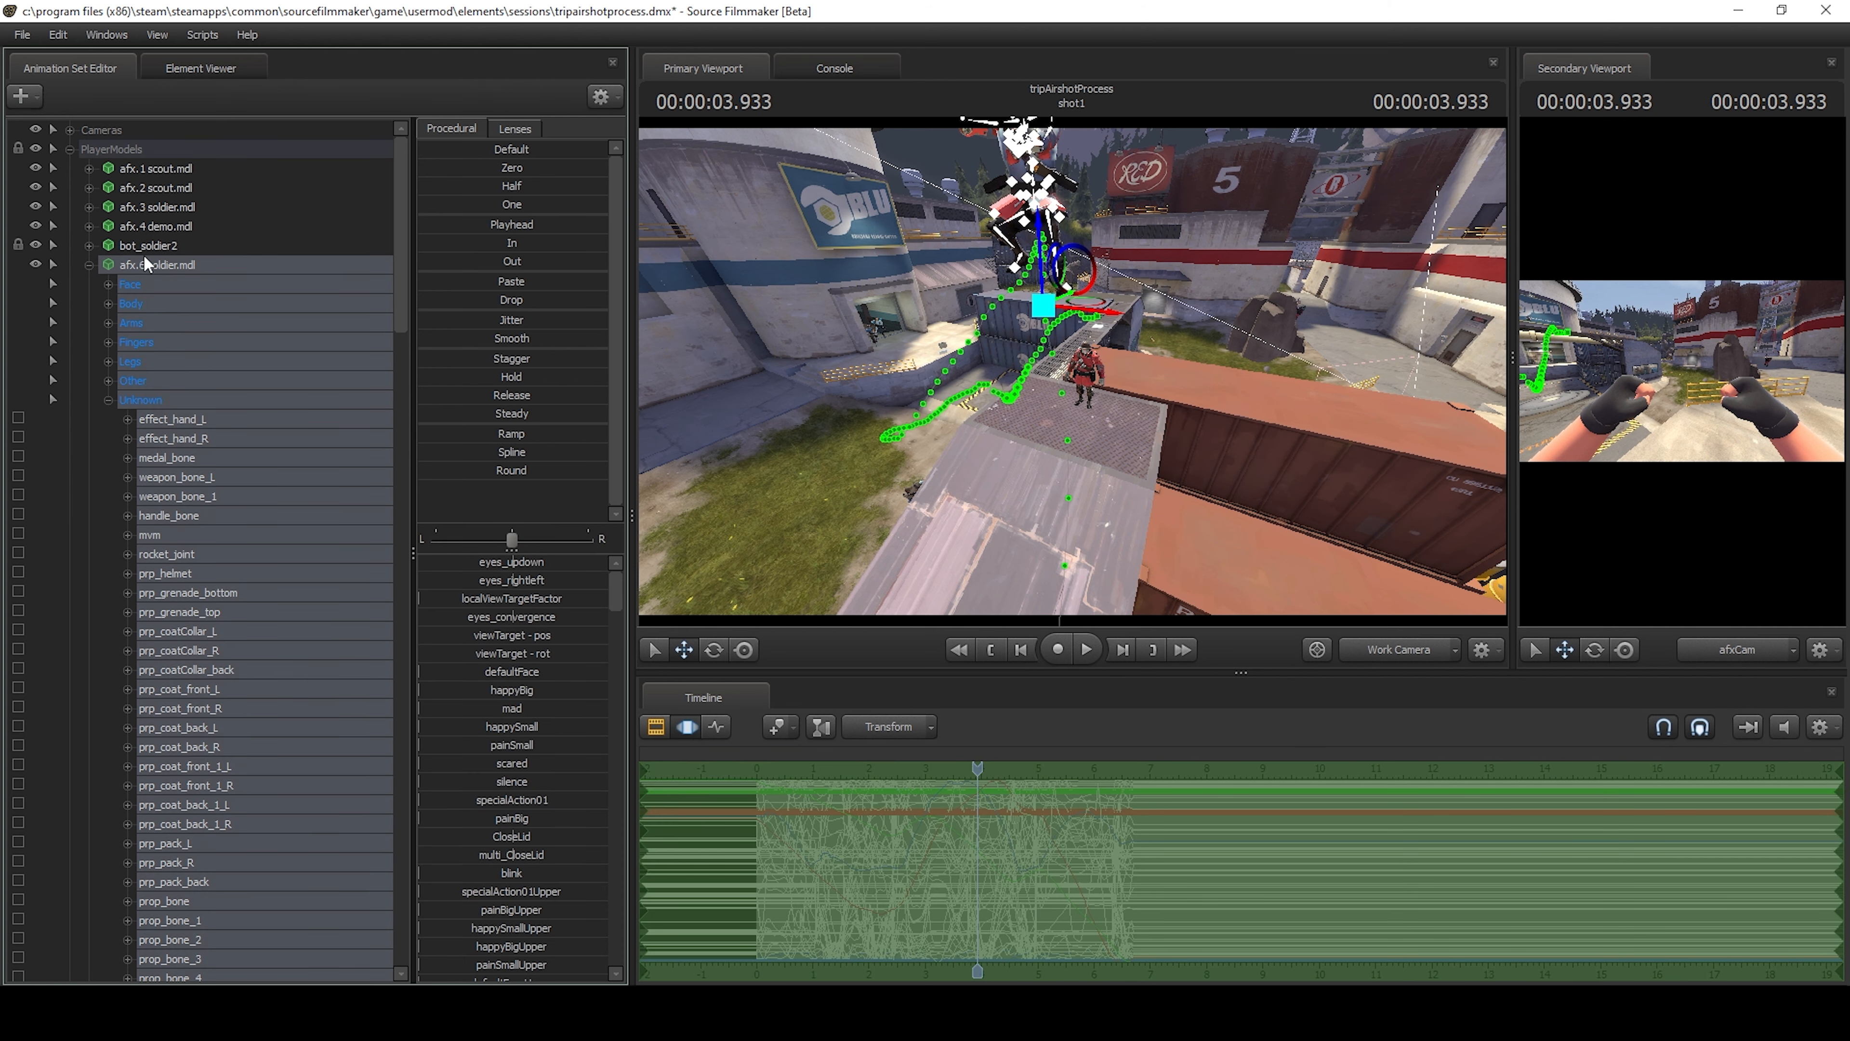
left_click(140, 249)
left_click(88, 244)
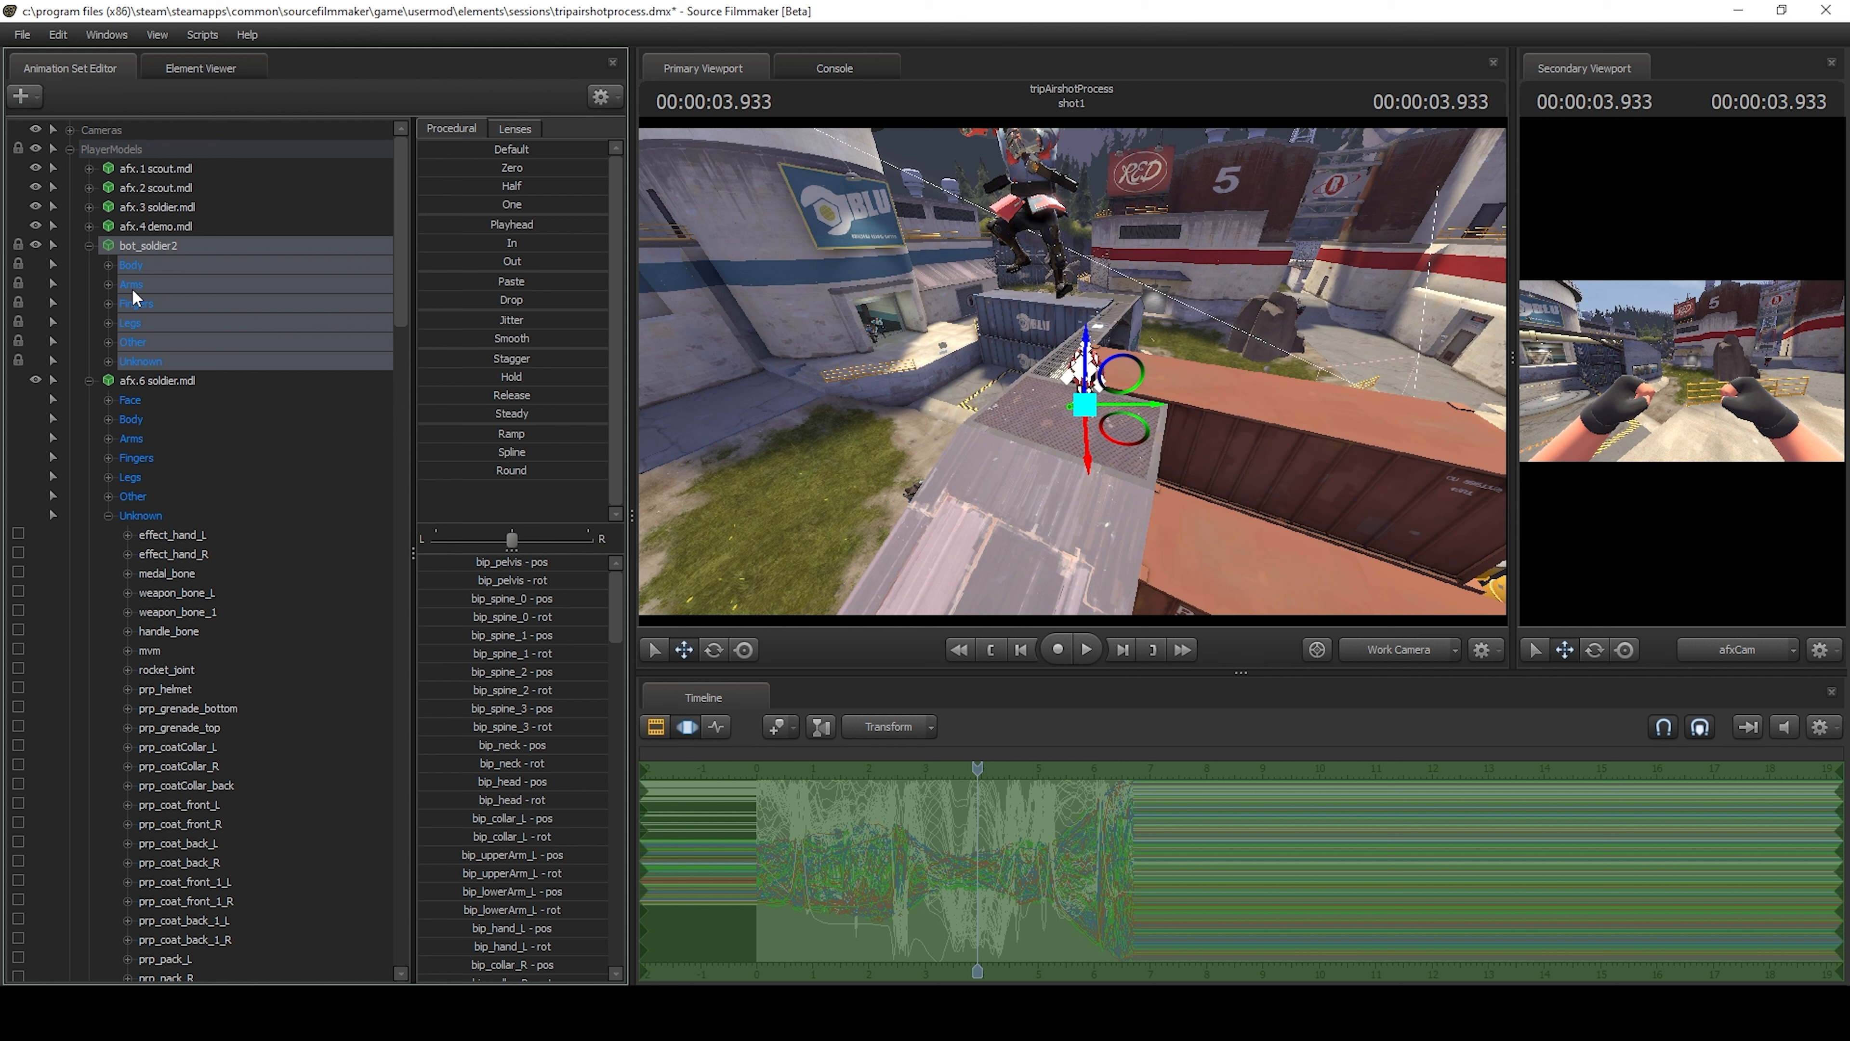
Zero all of bot_soldier2's controls and inspect its fit on the airborne soldier up close.
left_click_drag(489, 168, 604, 168)
left_click_drag(911, 379, 903, 255)
key("w")
left_click_drag(816, 383, 811, 399)
key("ctrl")
Add the gibbed soldier model from props_frontline\expandedgiblets in the workshop models to the scene.
left_click(20, 96)
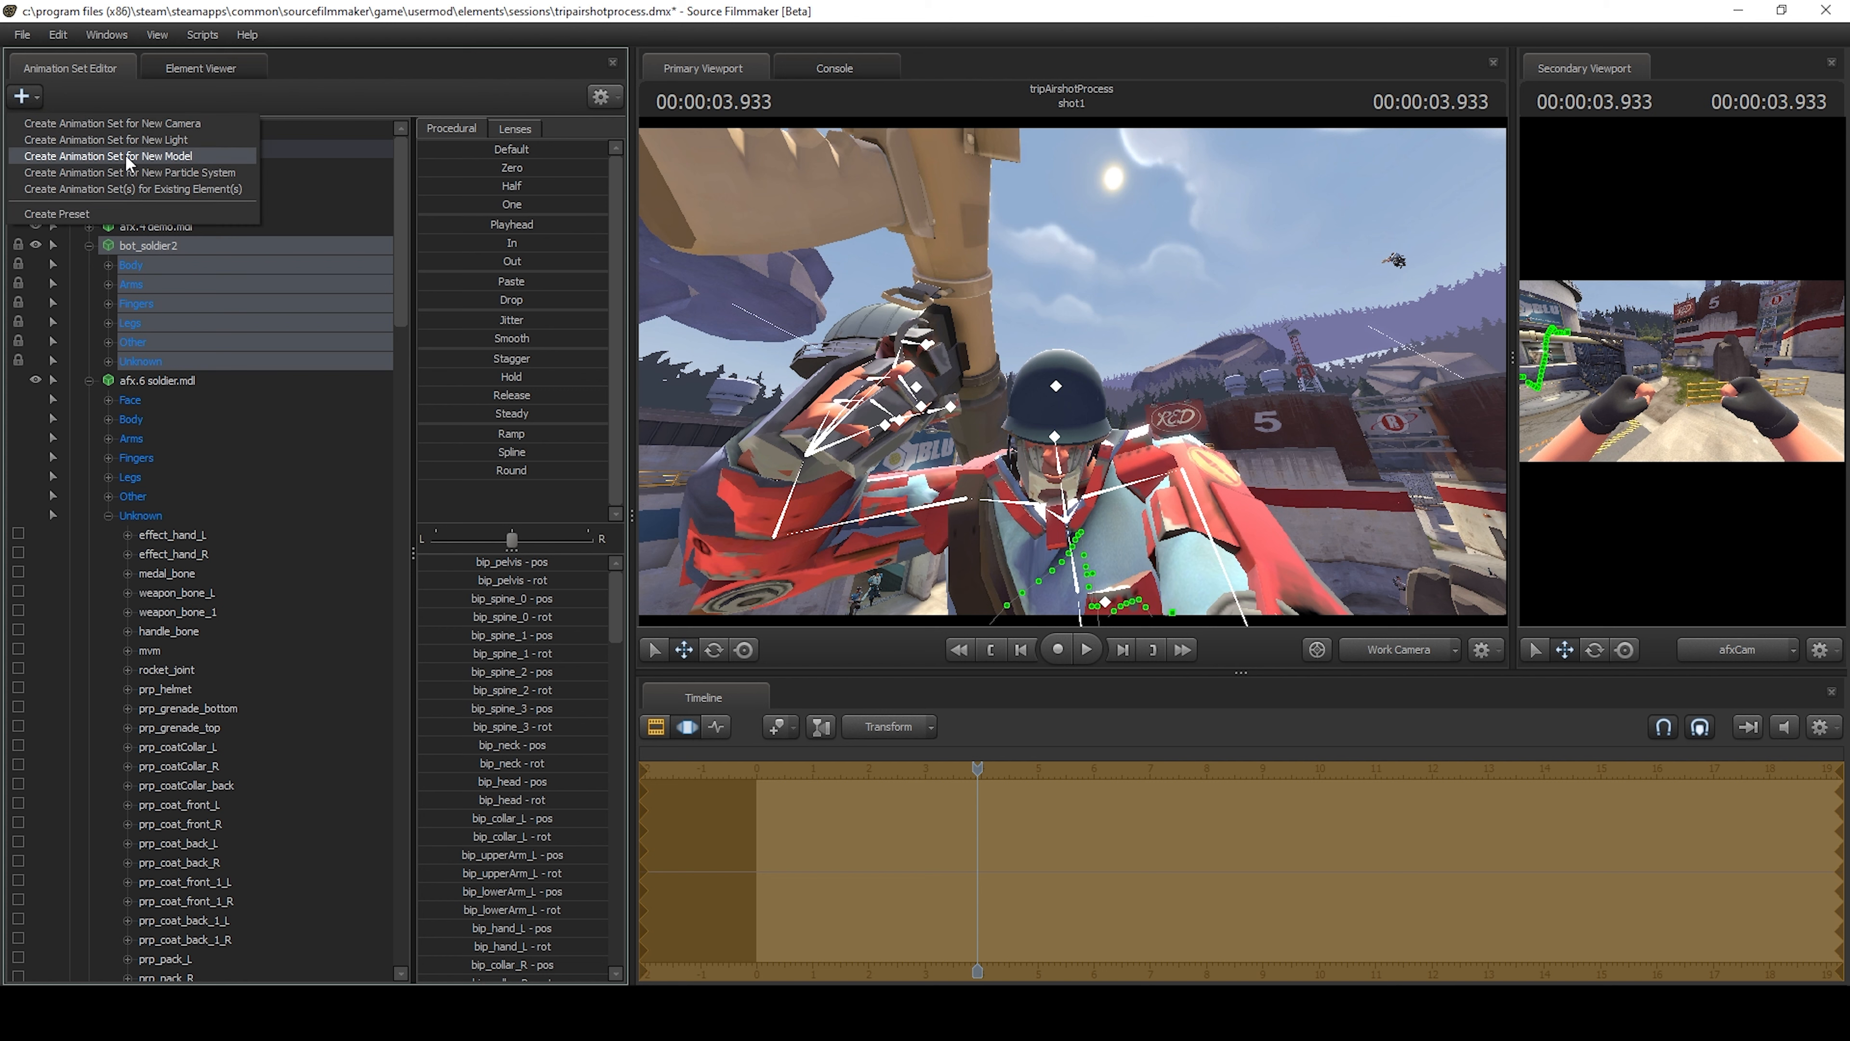
left_click(109, 160)
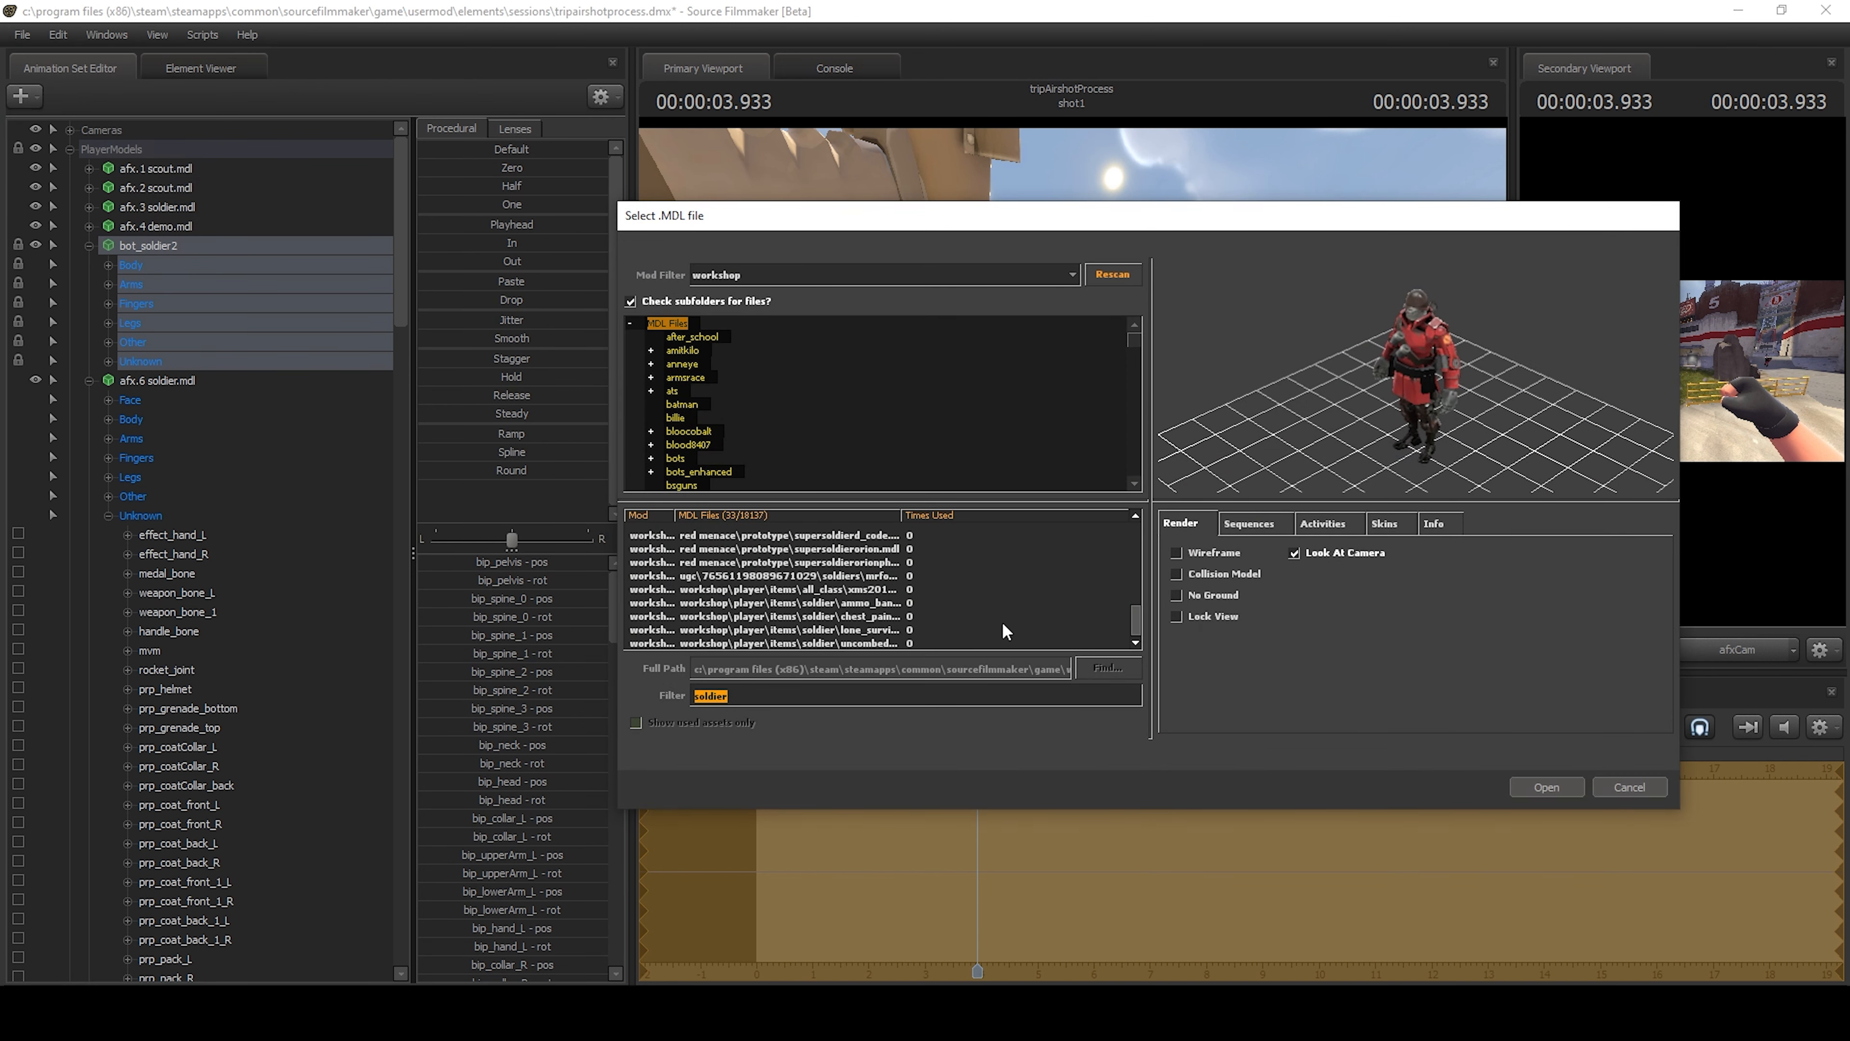
left_click(892, 620)
left_click(973, 603)
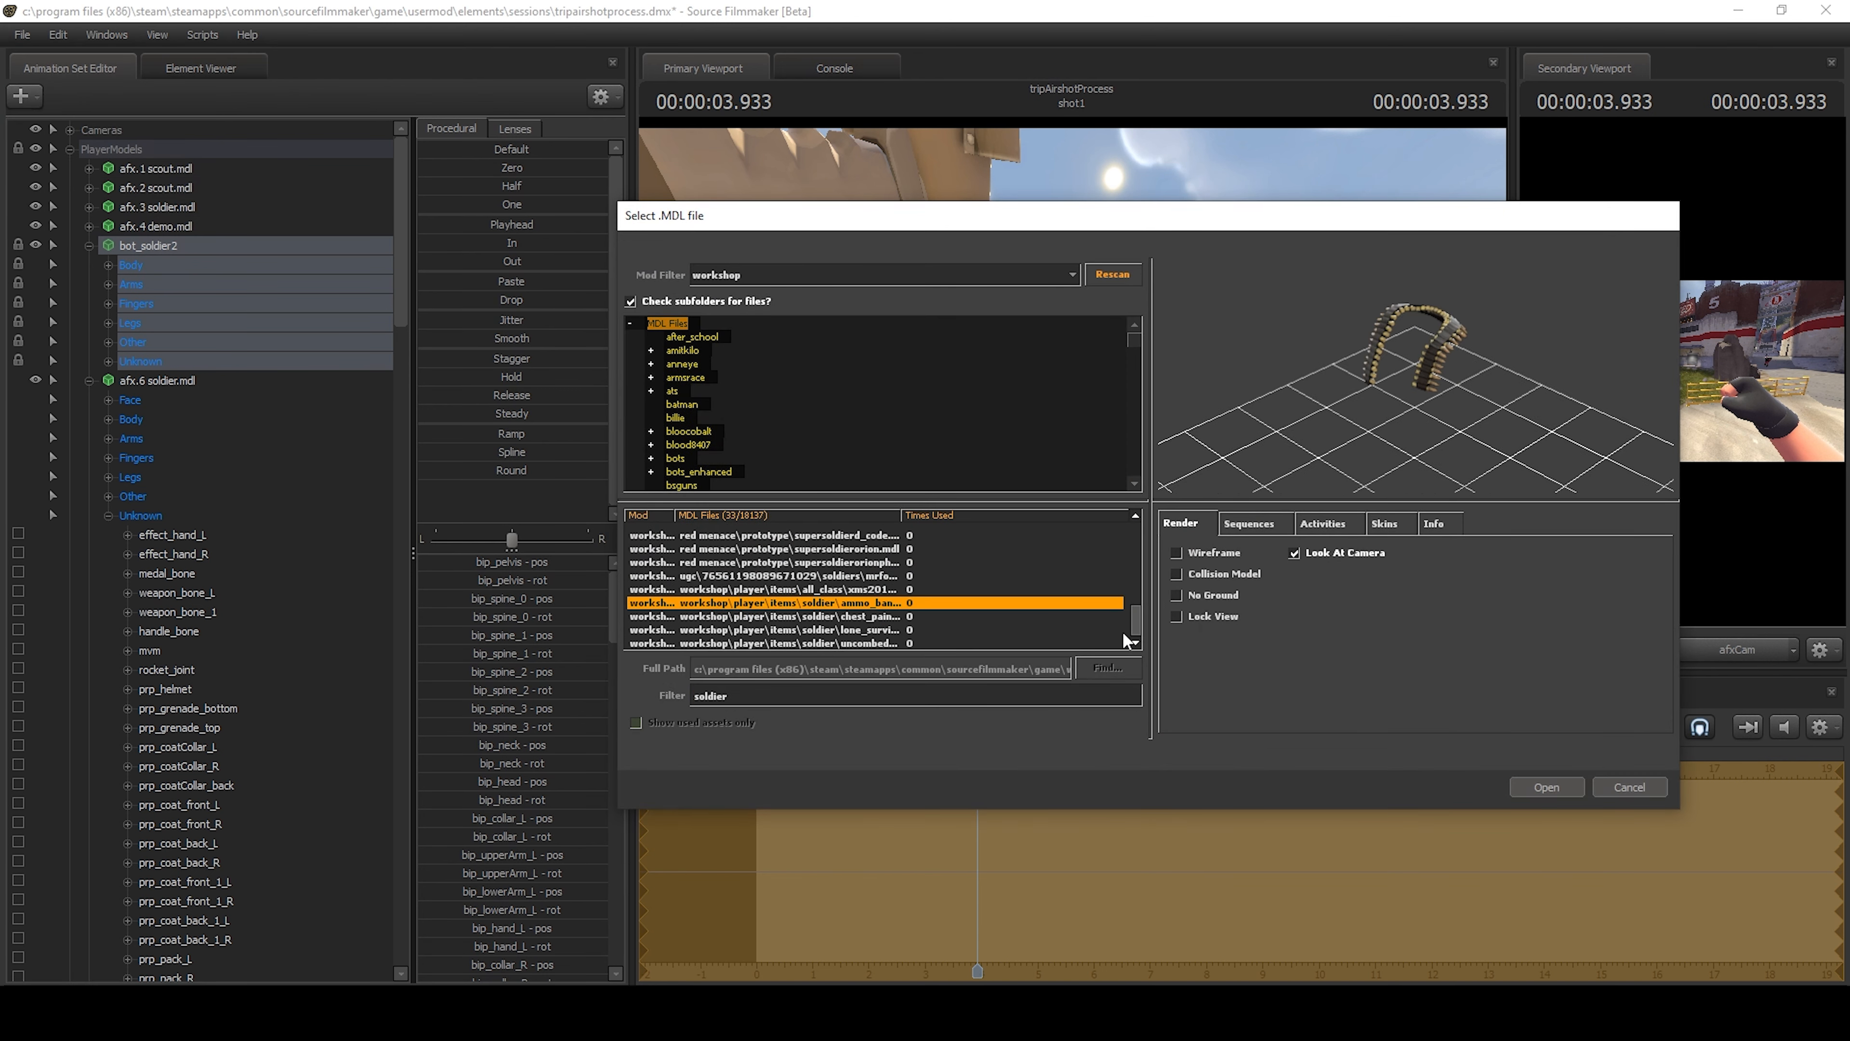
scroll(1136, 621, "up", 3)
left_click(1009, 601)
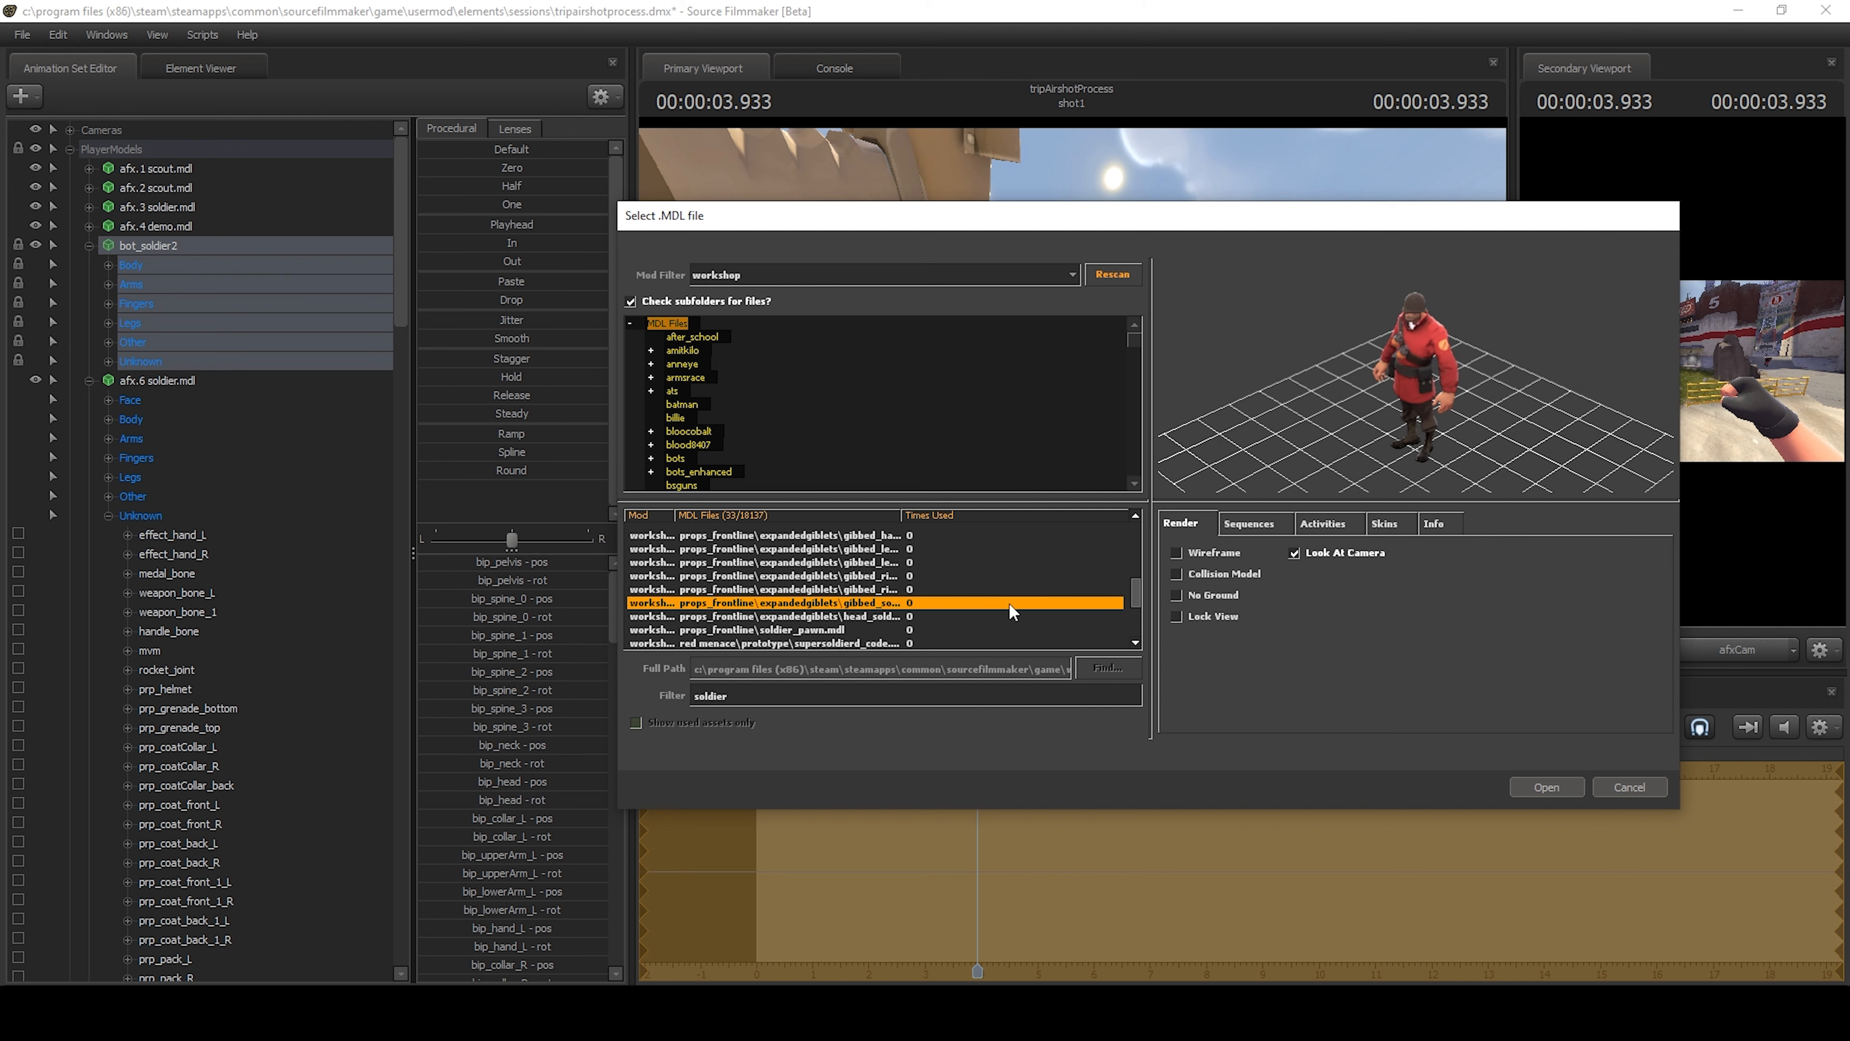
double_click(850, 604)
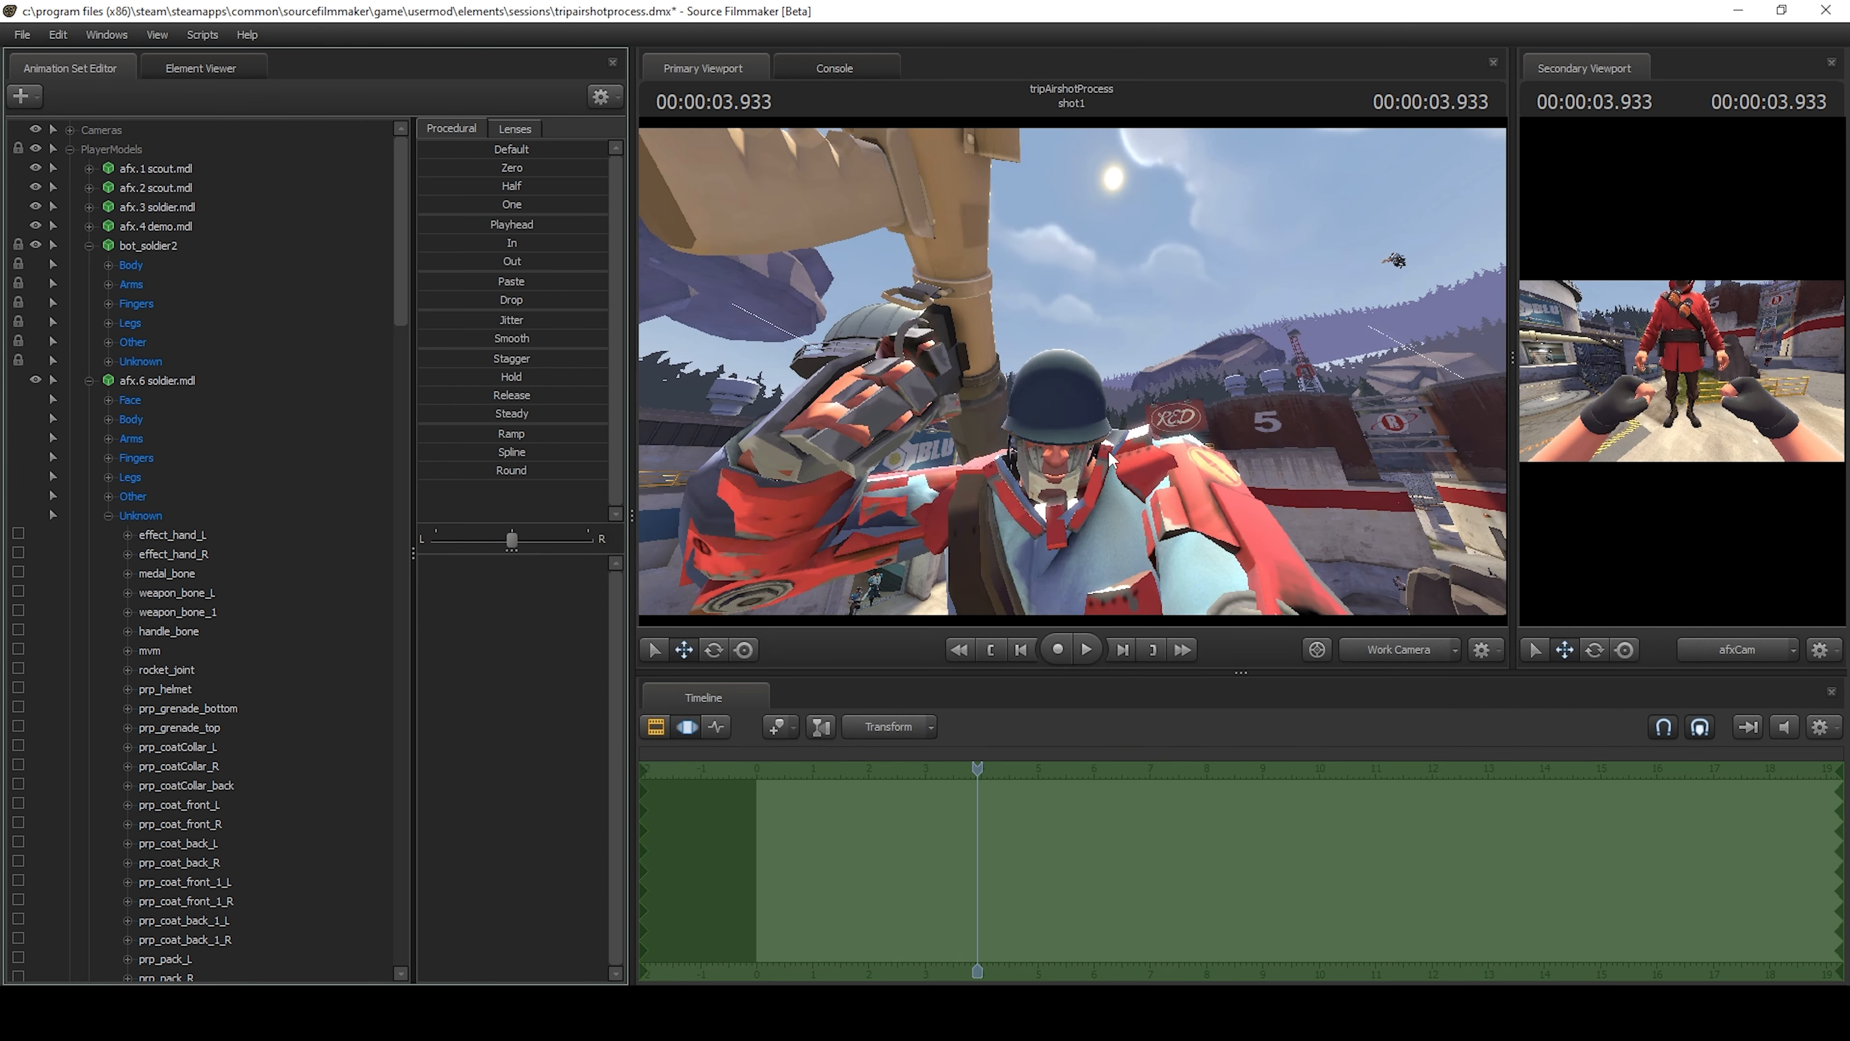
Place gibbed_soldier1 in the PlayerModels group directly above afx.6 soldier.mdl.
left_click_drag(1122, 435, 1122, 481)
key("s")
key("d")
scroll(207, 602, "down", 7)
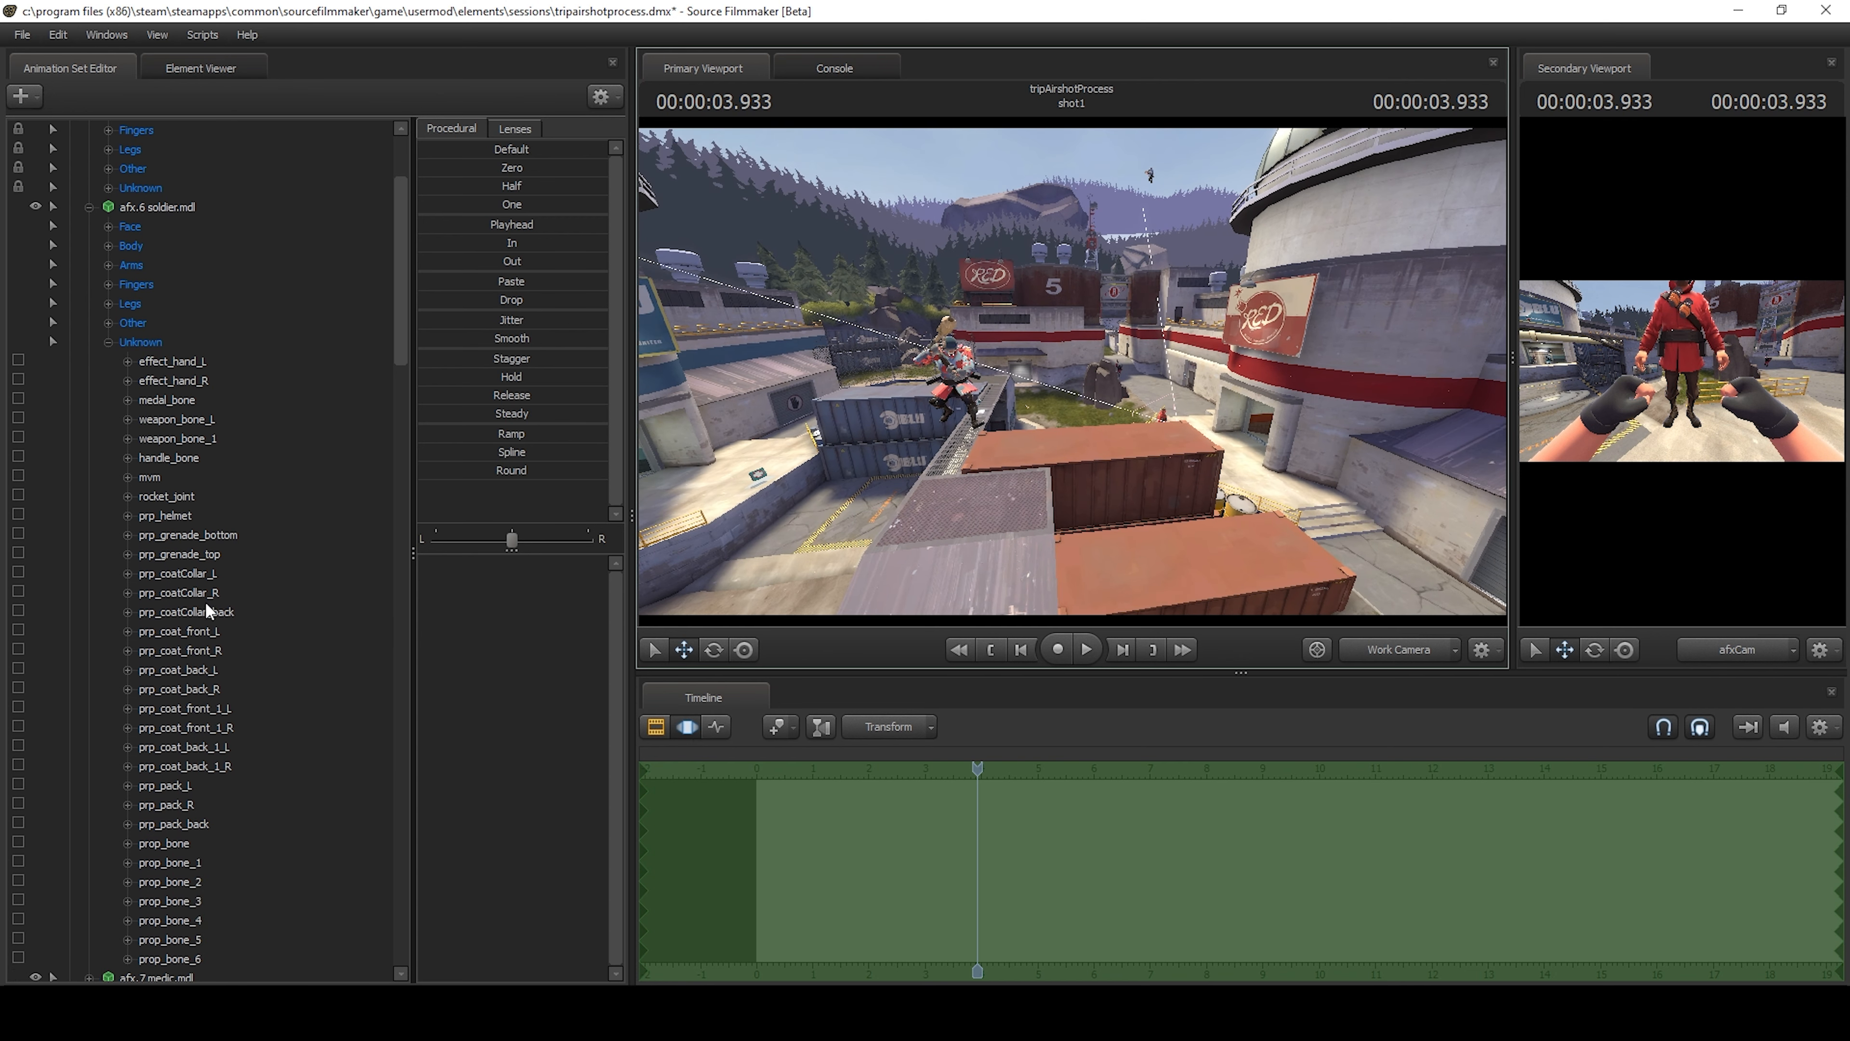
scroll(182, 597, "down", 20)
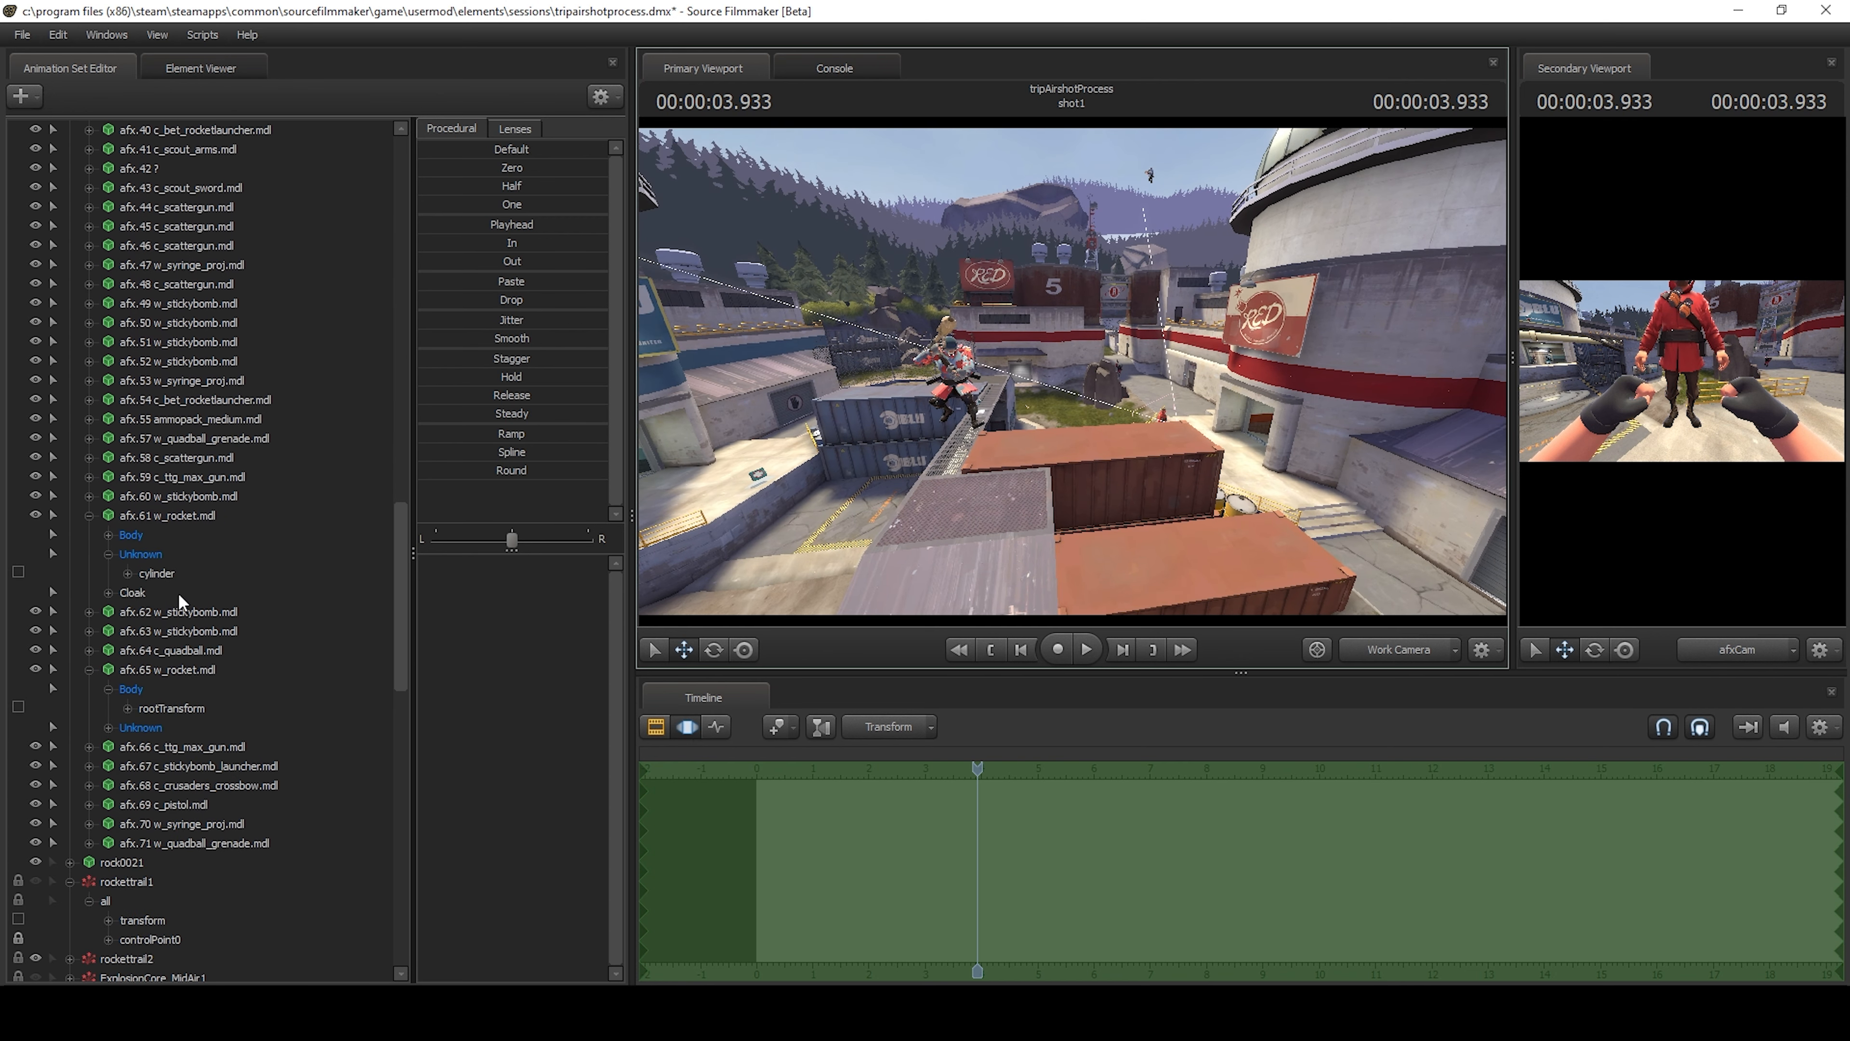
left_click_drag(190, 958, 167, 908)
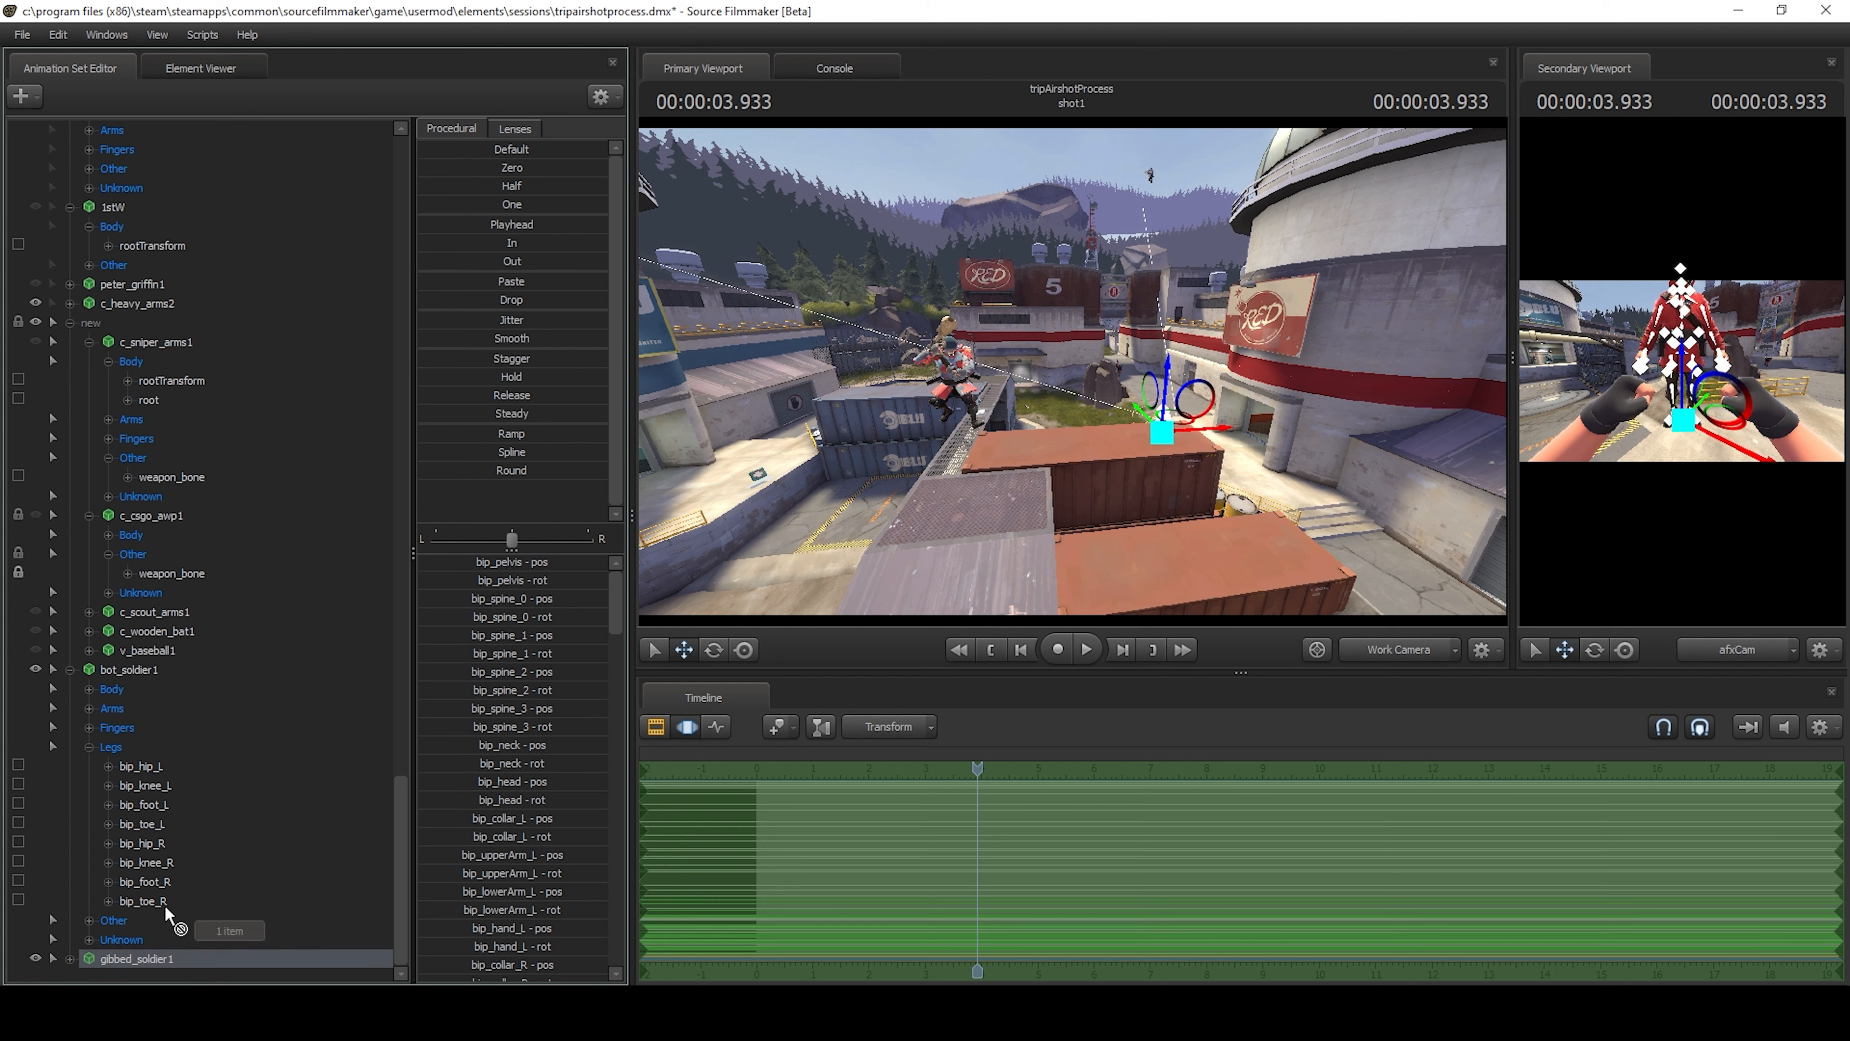
left_click_drag(222, 222, 201, 373)
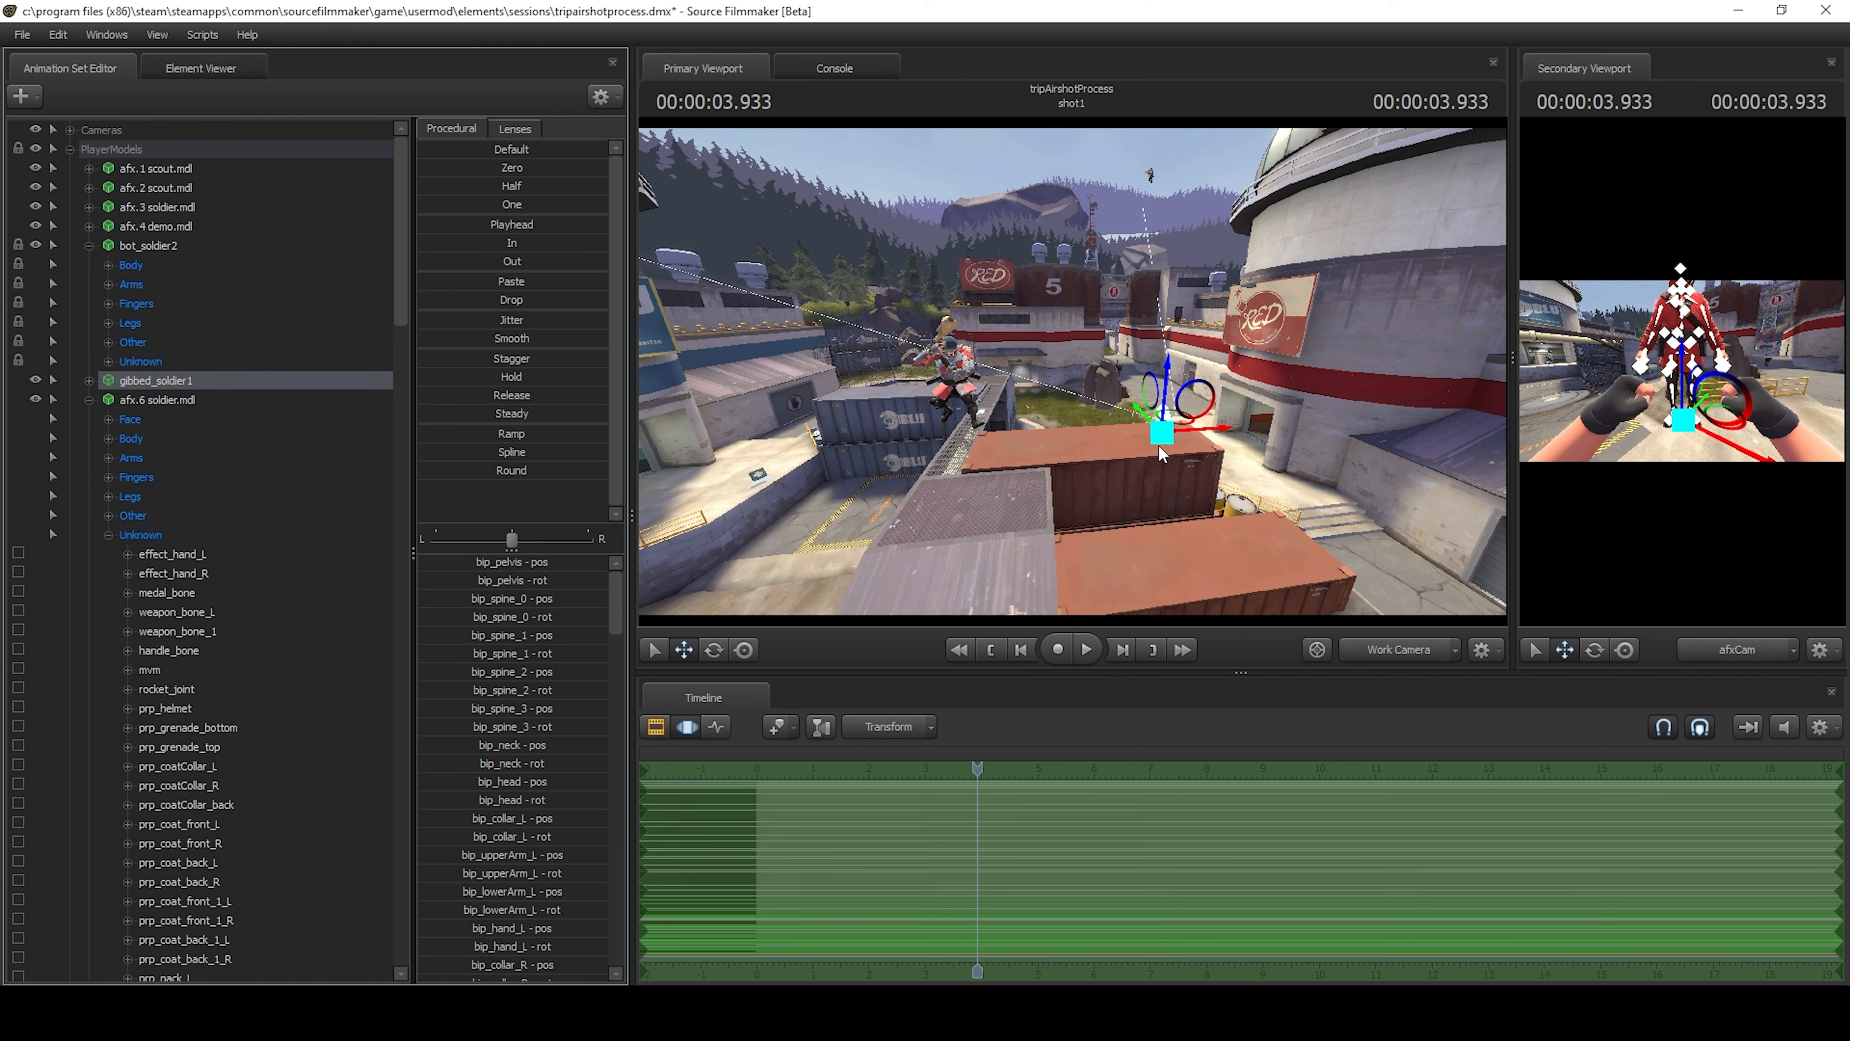
Move gibbed_soldier1 onto the container beside the airborne soldier.
left_click_drag(1159, 441, 1188, 483)
left_click_drag(1142, 397, 956, 539)
left_click_drag(1108, 326, 1041, 375)
key("w")
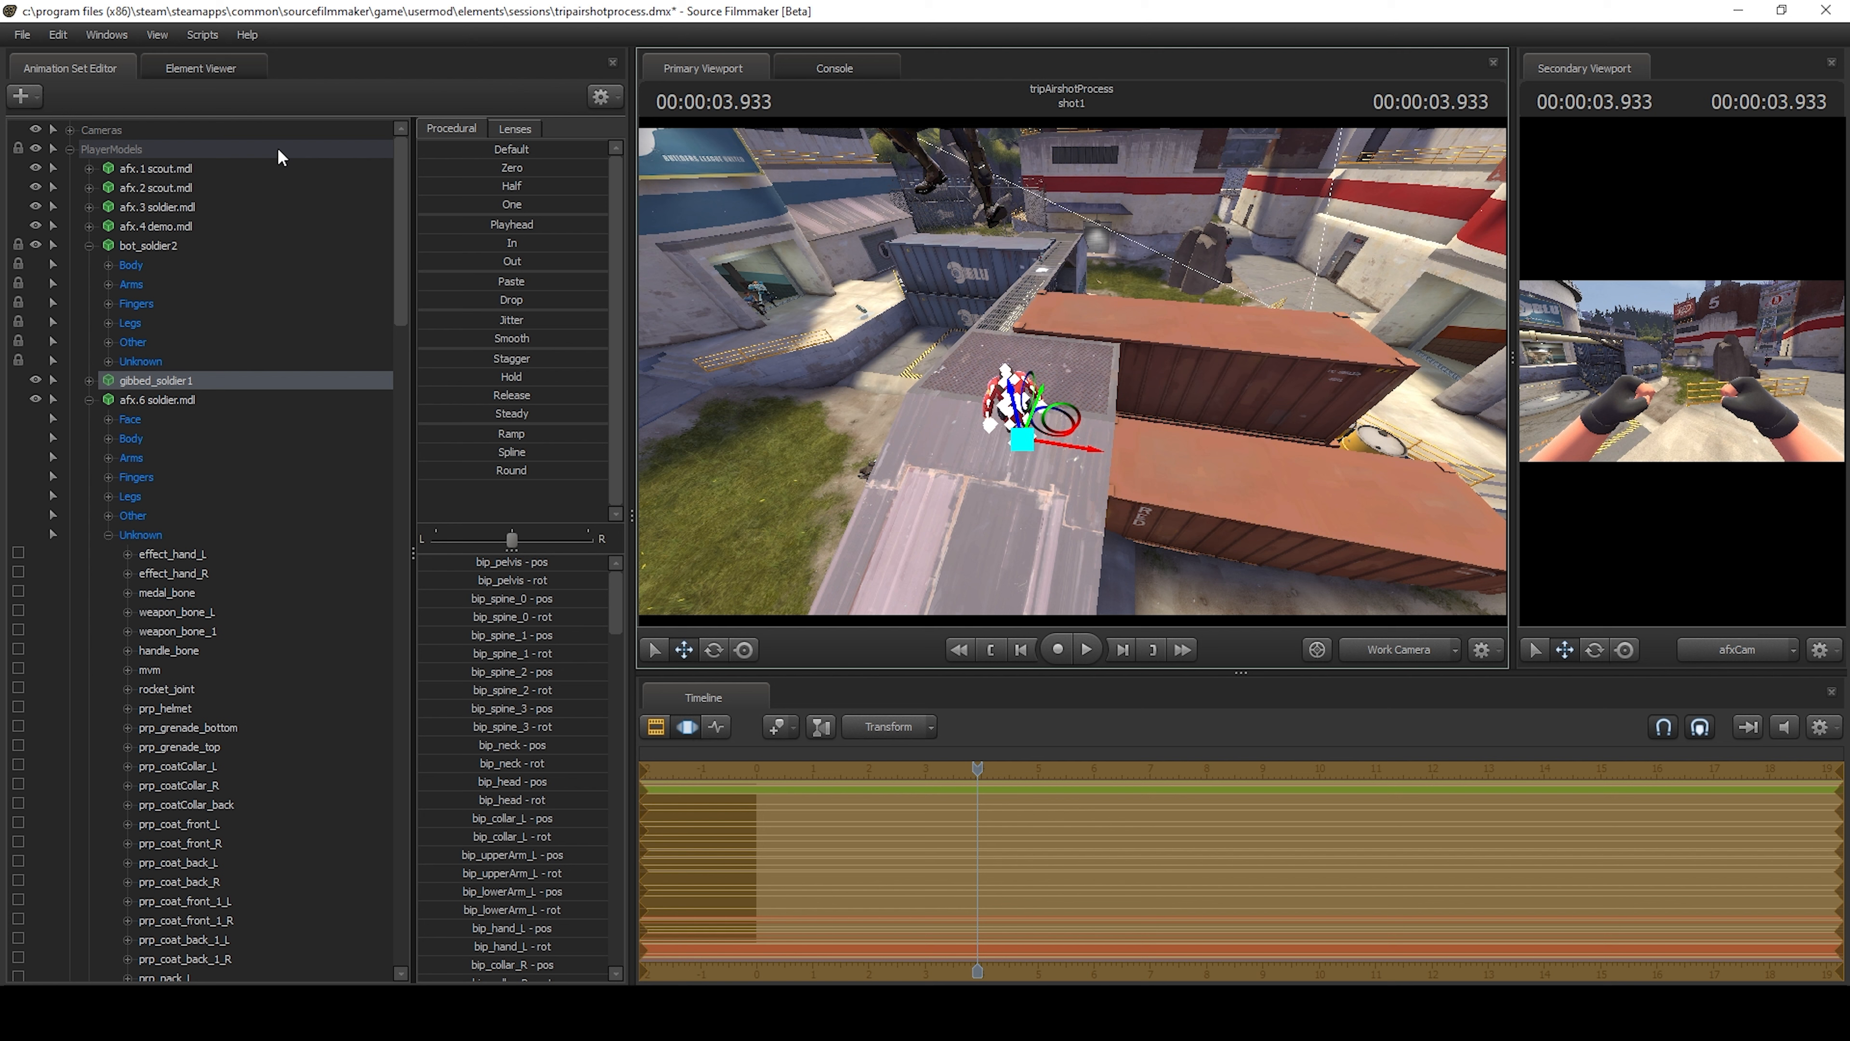
left_click(21, 95)
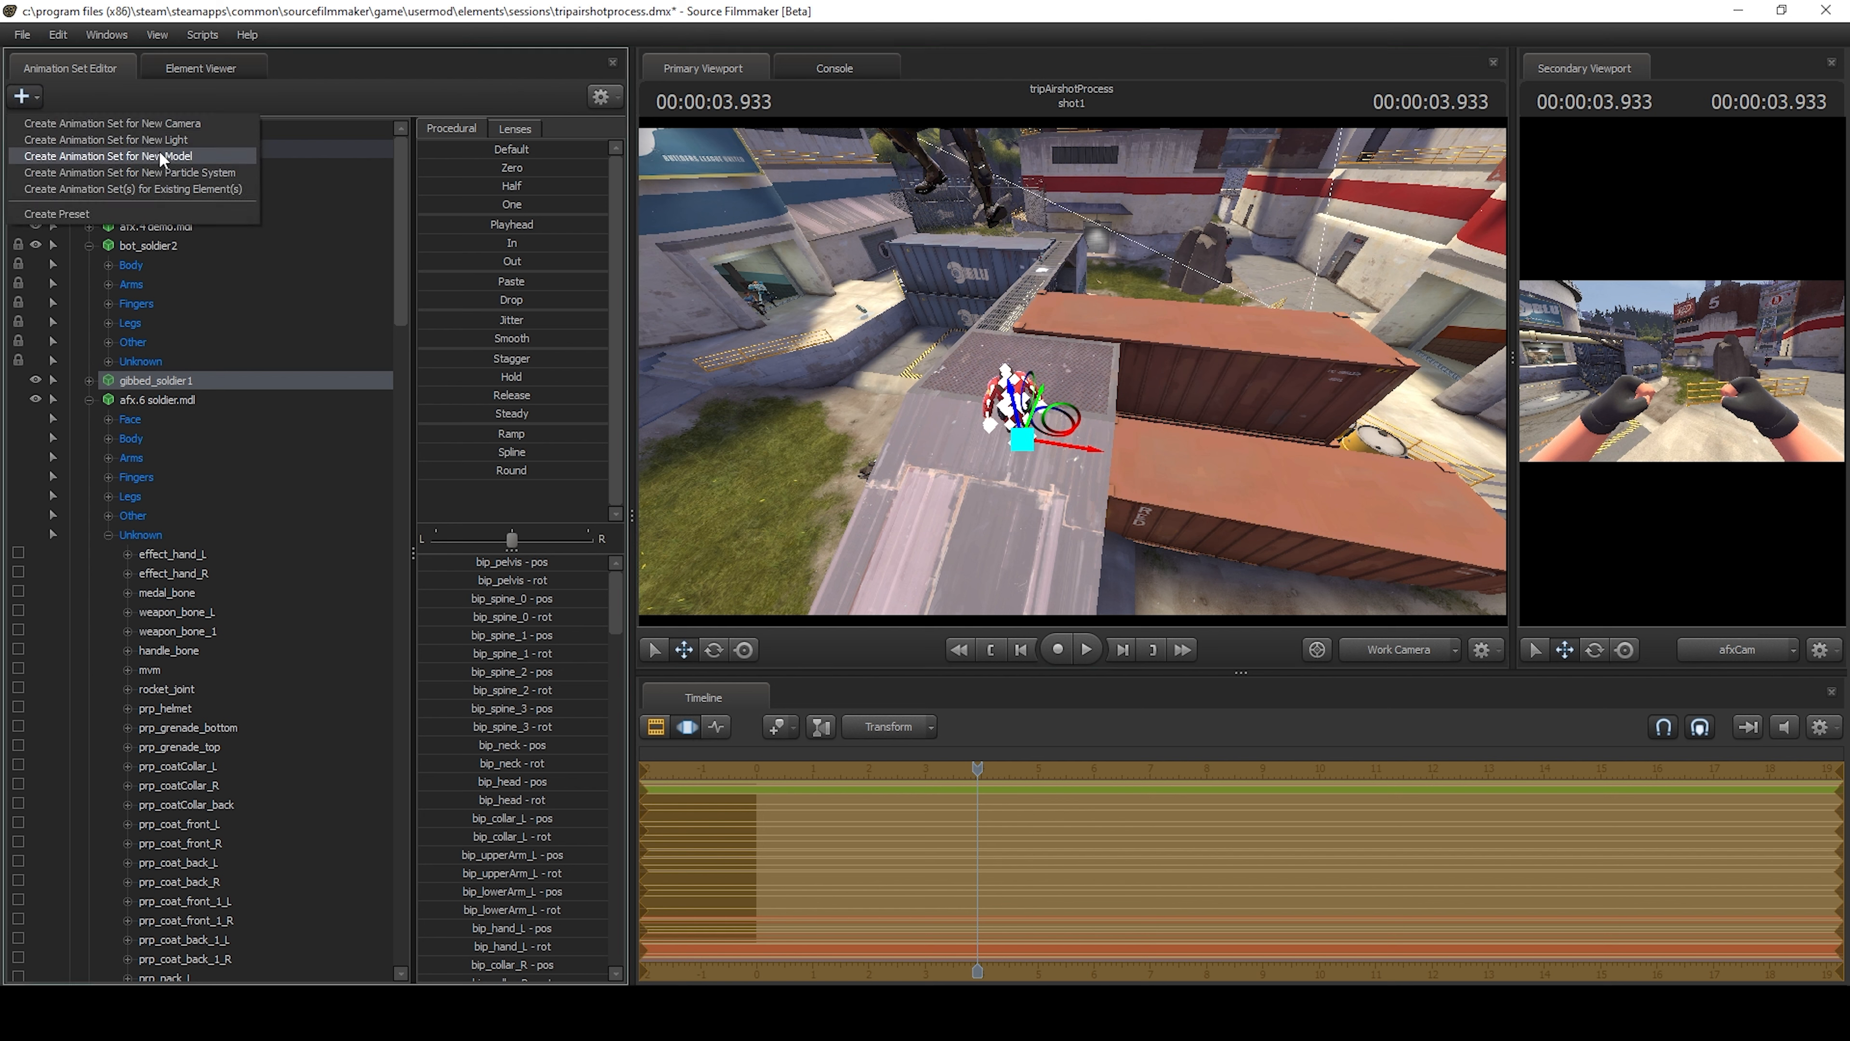
left_click(1072, 378)
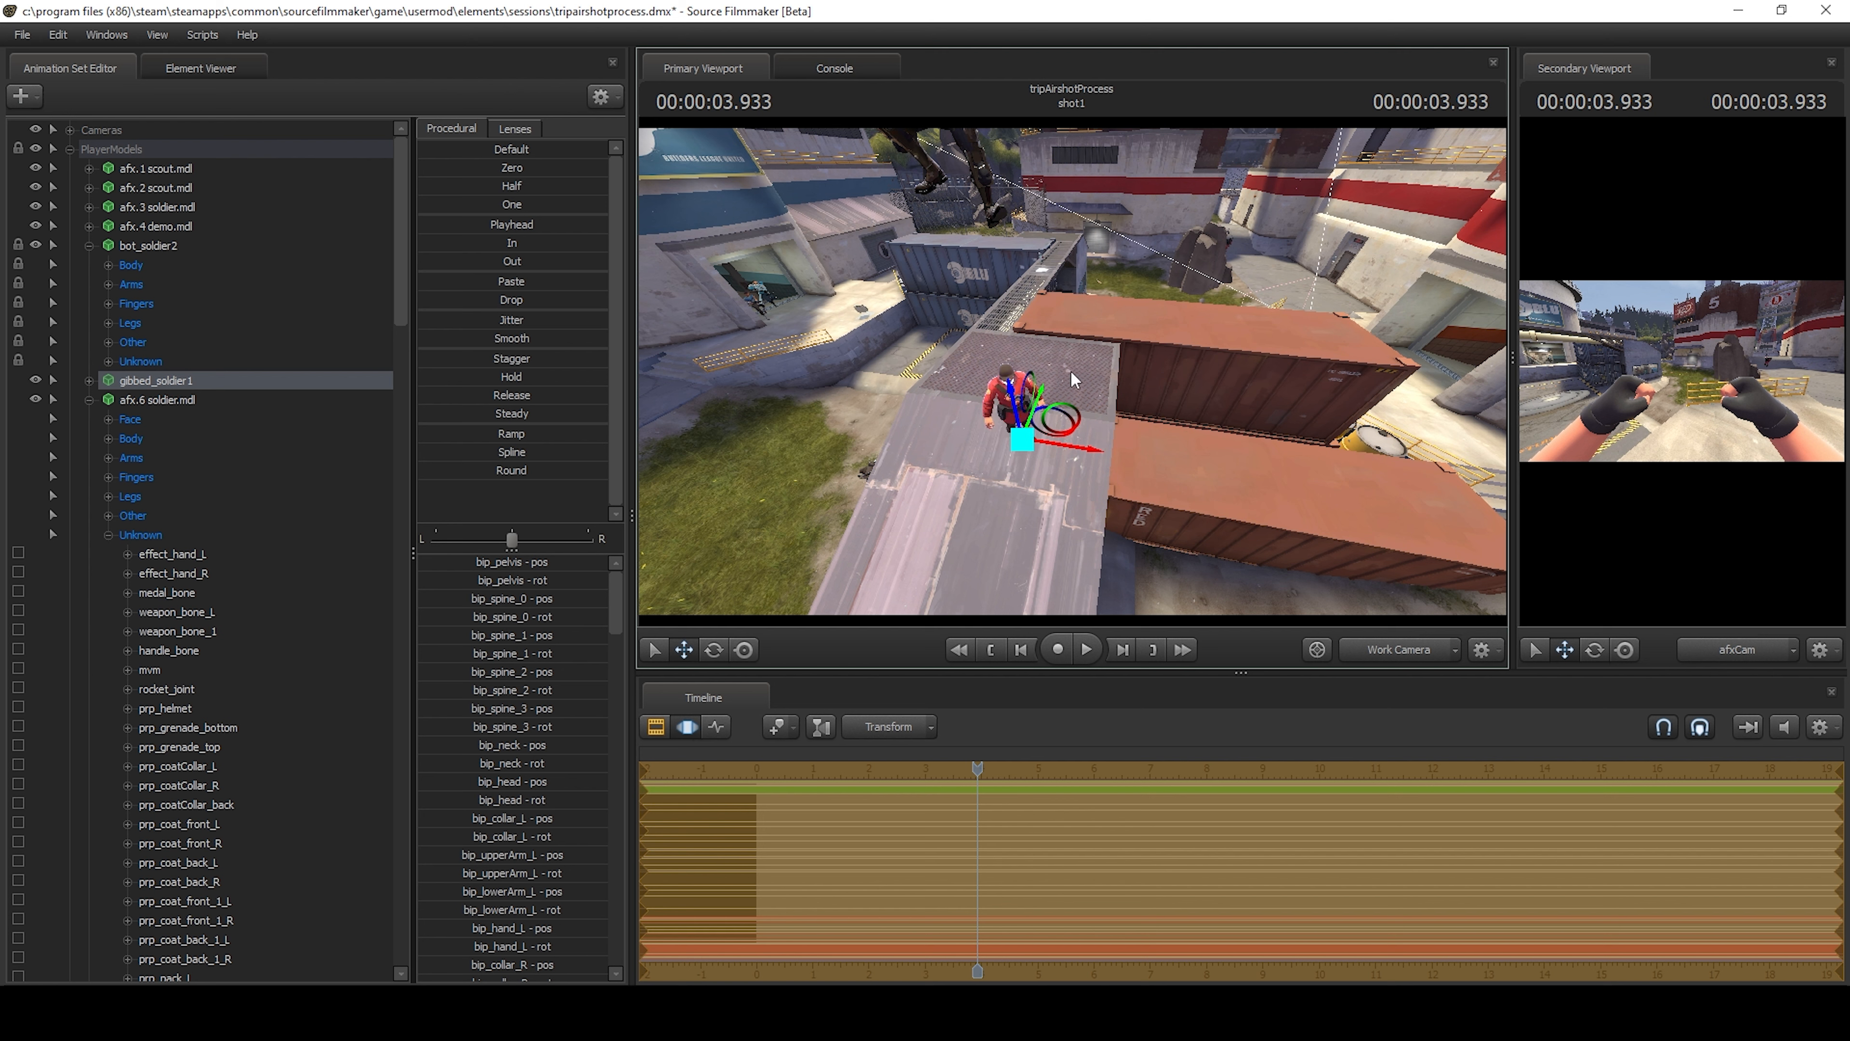
mouse_move(1072, 378)
left_mouse_down()
mouse_move(1052, 277)
mouse_move(1071, 400)
left_mouse_up()
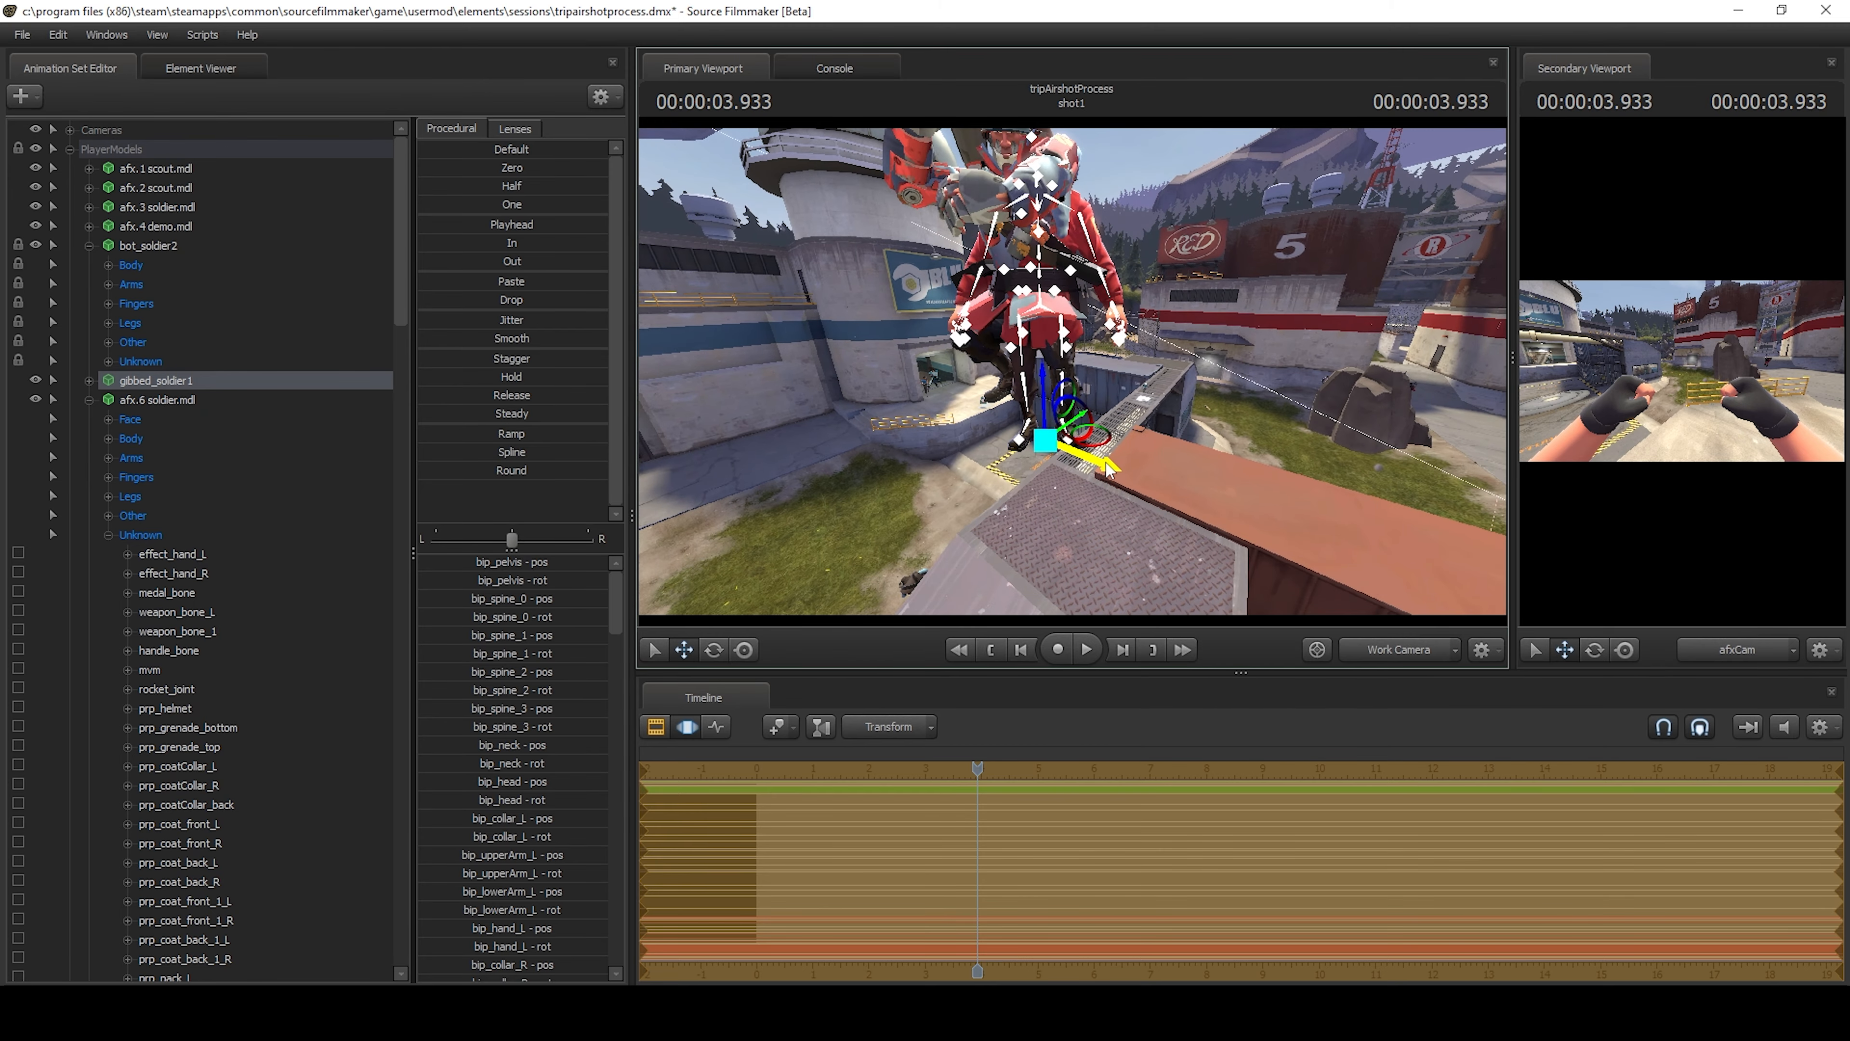
left_click_drag(1106, 462, 1266, 527)
left_click_drag(1004, 408, 1004, 391)
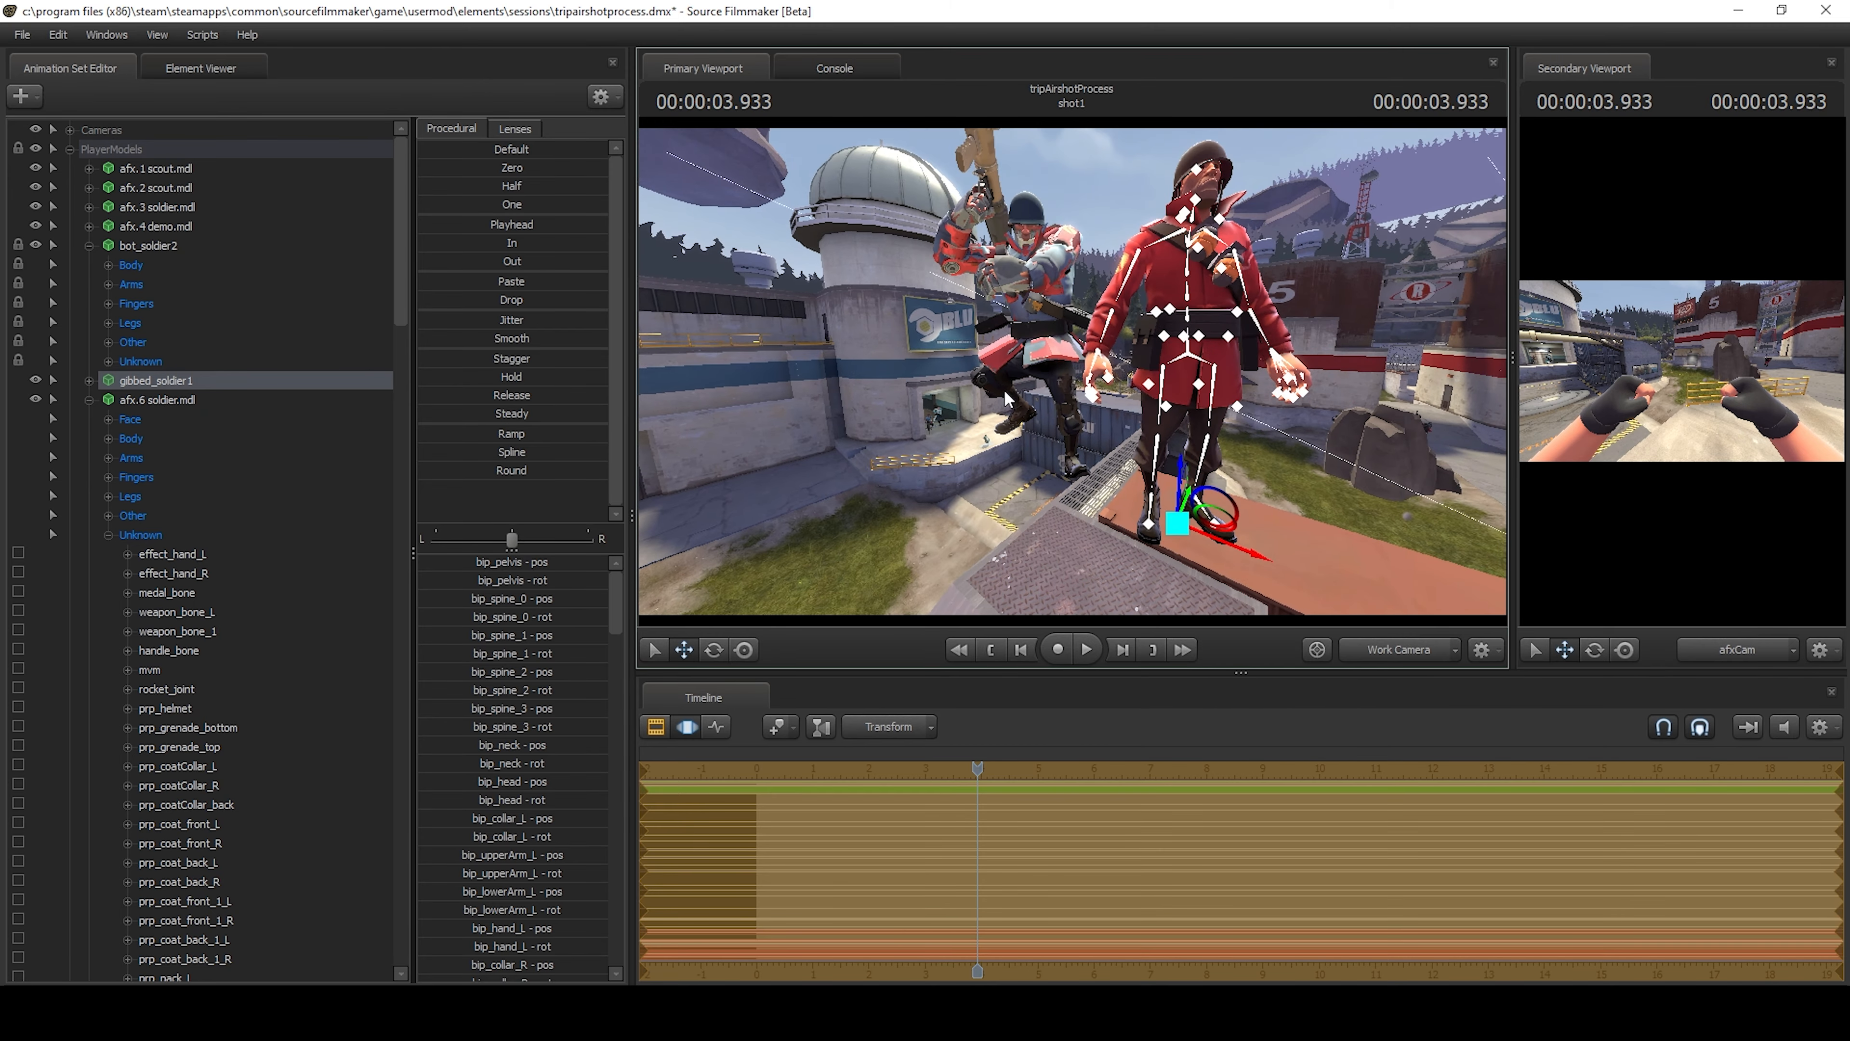
Lock gibbed_soldier1 to afx.6 soldier.mdl and zero all of its controls.
left_click(159, 399)
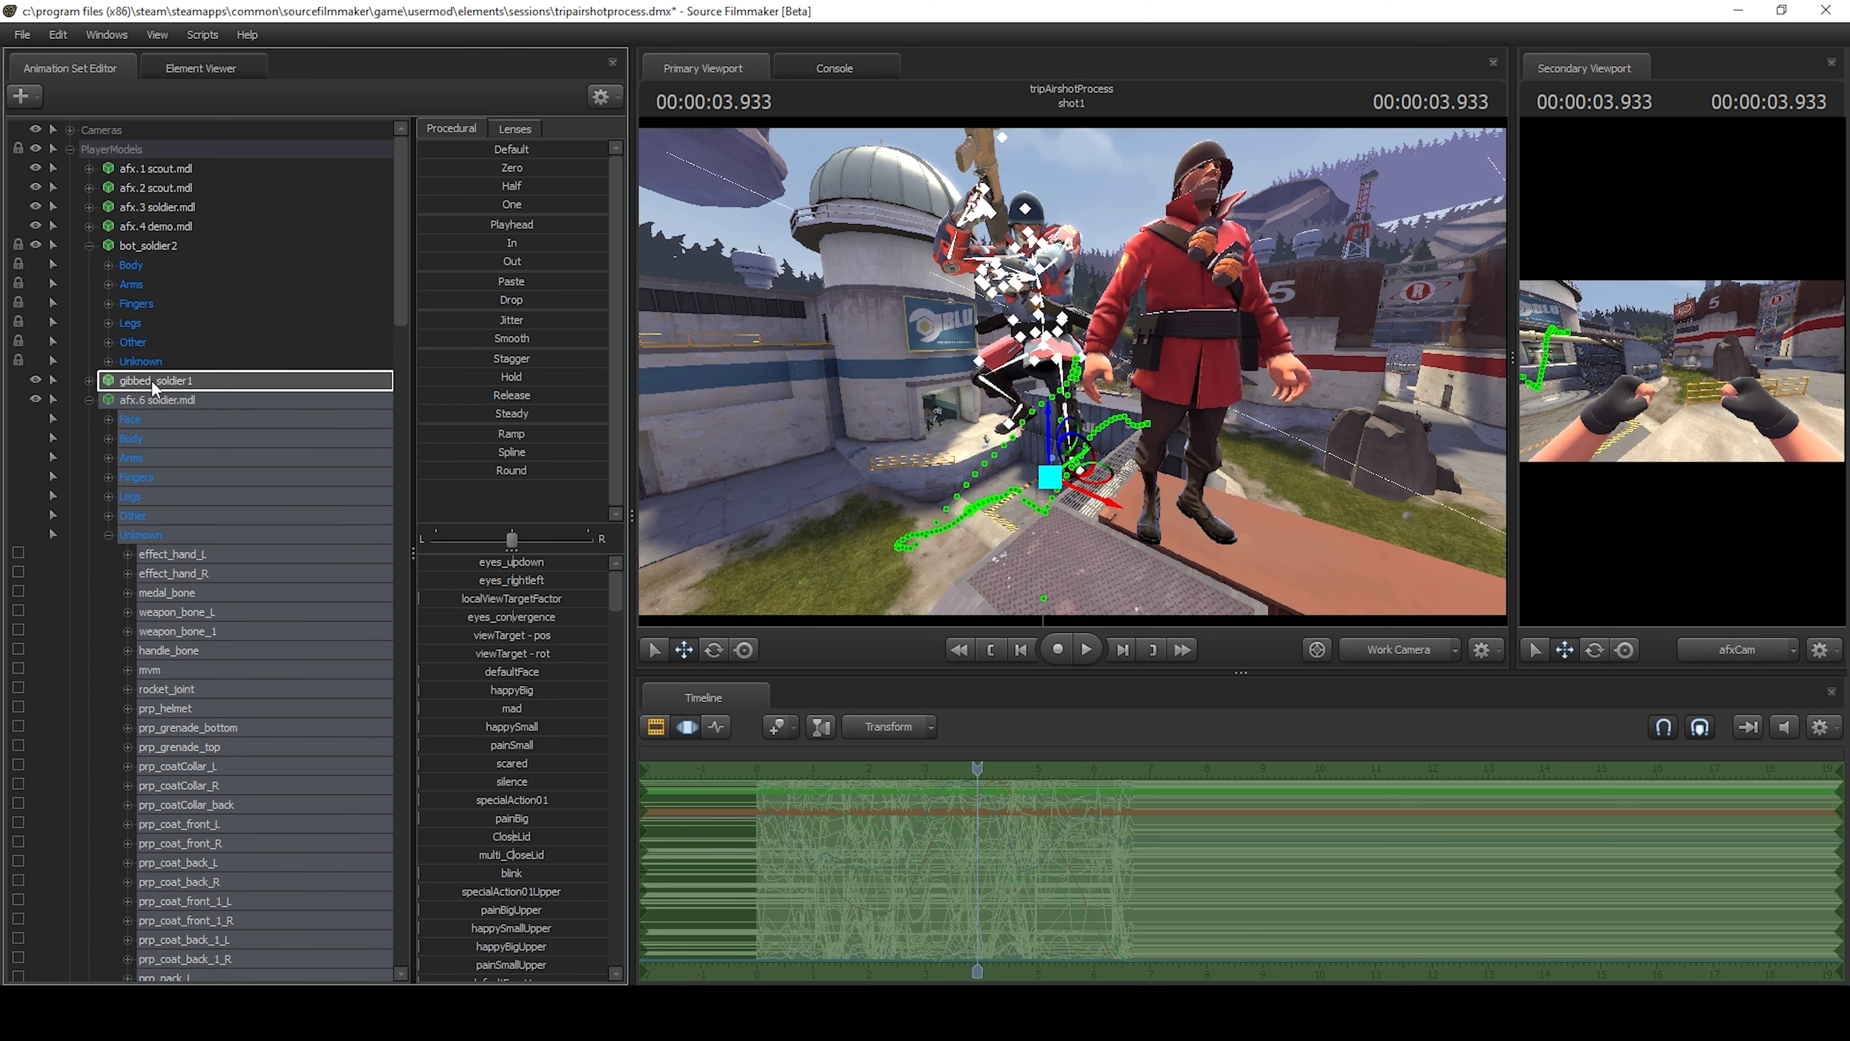
left_click(150, 379)
left_click_drag(442, 174, 605, 173)
Delete the gibbed_soldier1 animation set.
right_click(193, 378)
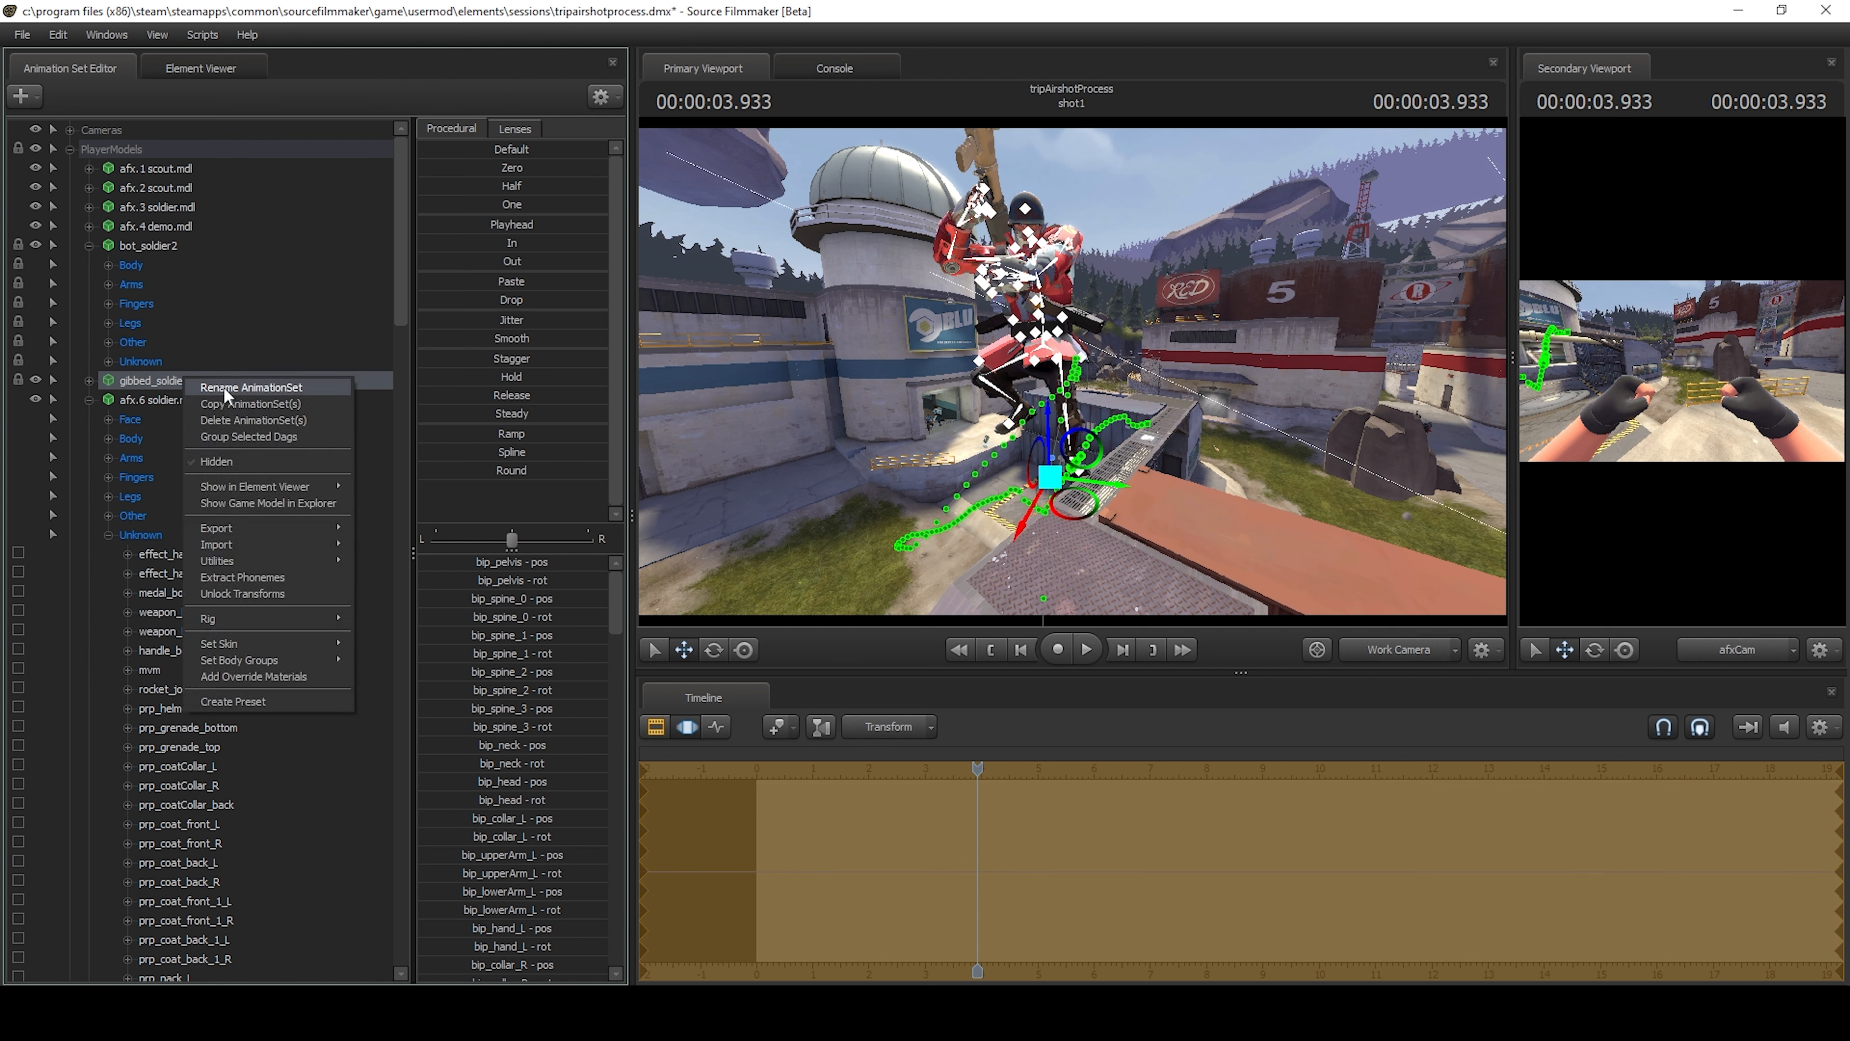
left_click(240, 422)
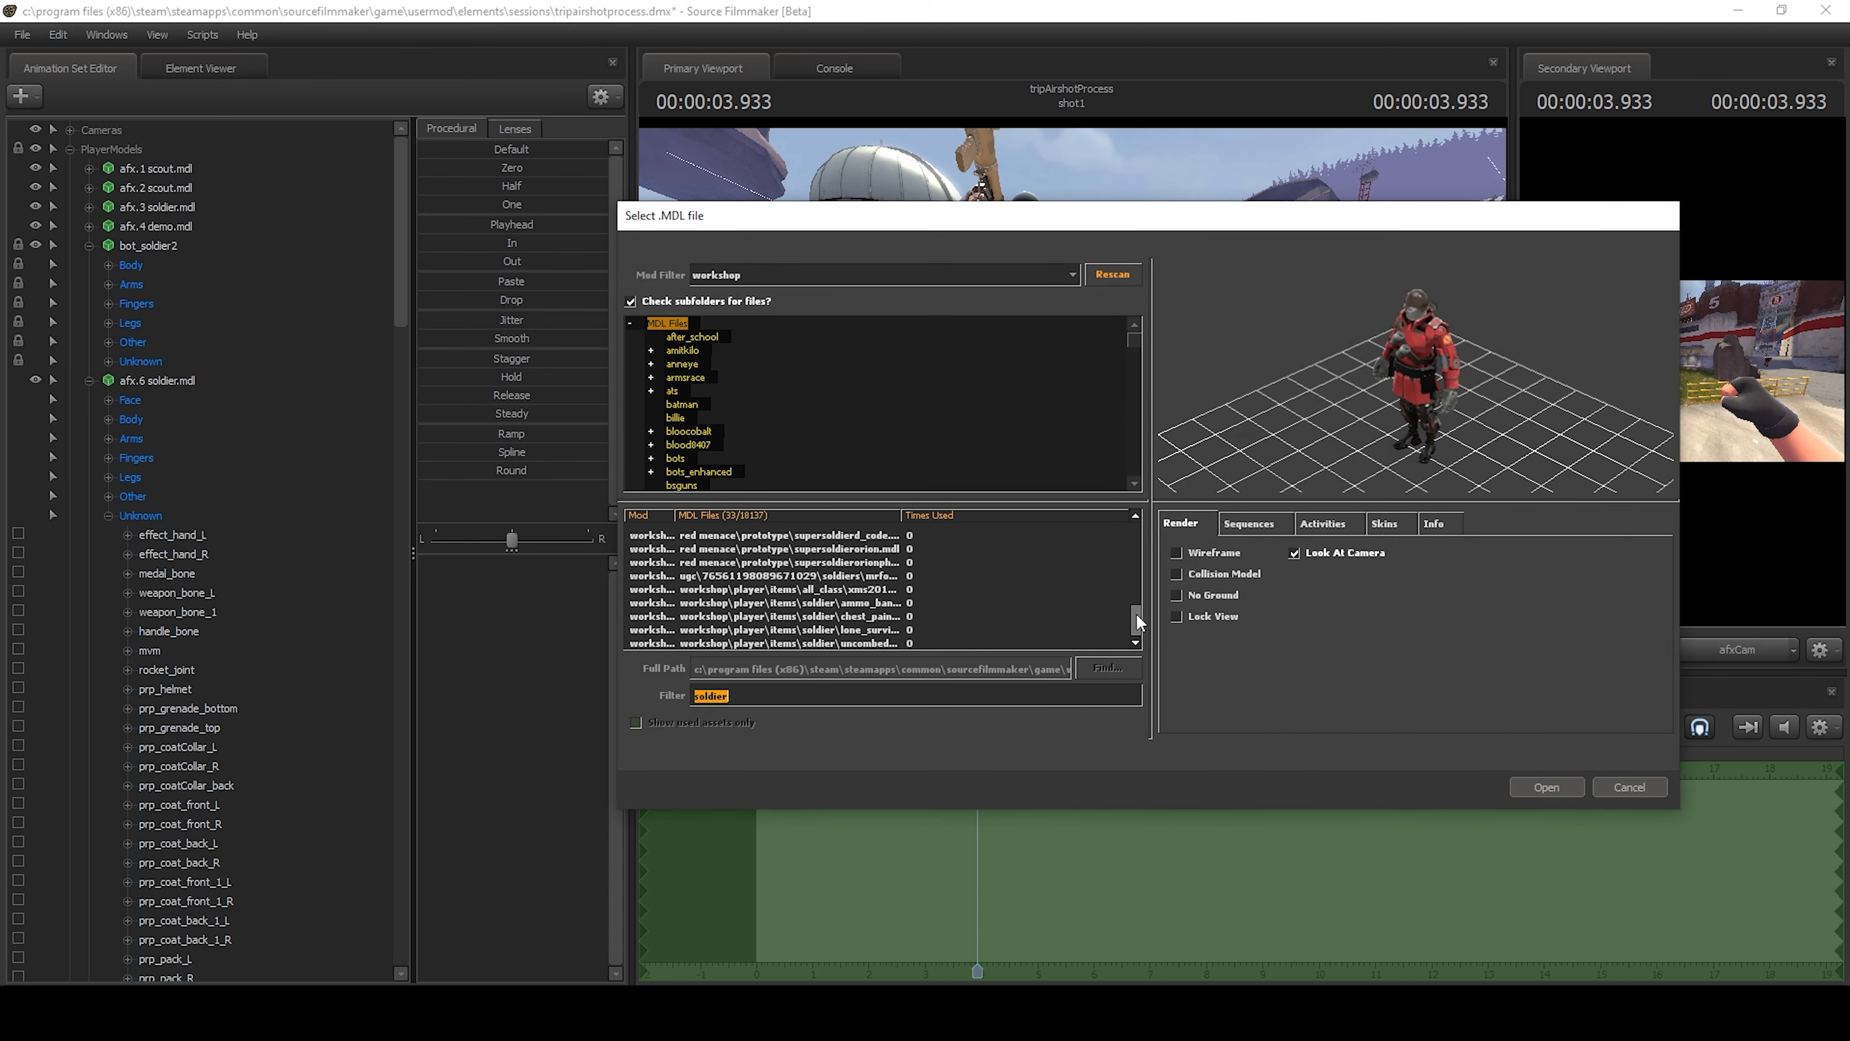
Browse the workshop soldier models and load adv_soldier.mdl from the player\hwm folder.
left_click_drag(1136, 614, 1126, 577)
left_click(960, 571)
key("Up")
key("Up")
key("Up")
key("Up")
key("Up")
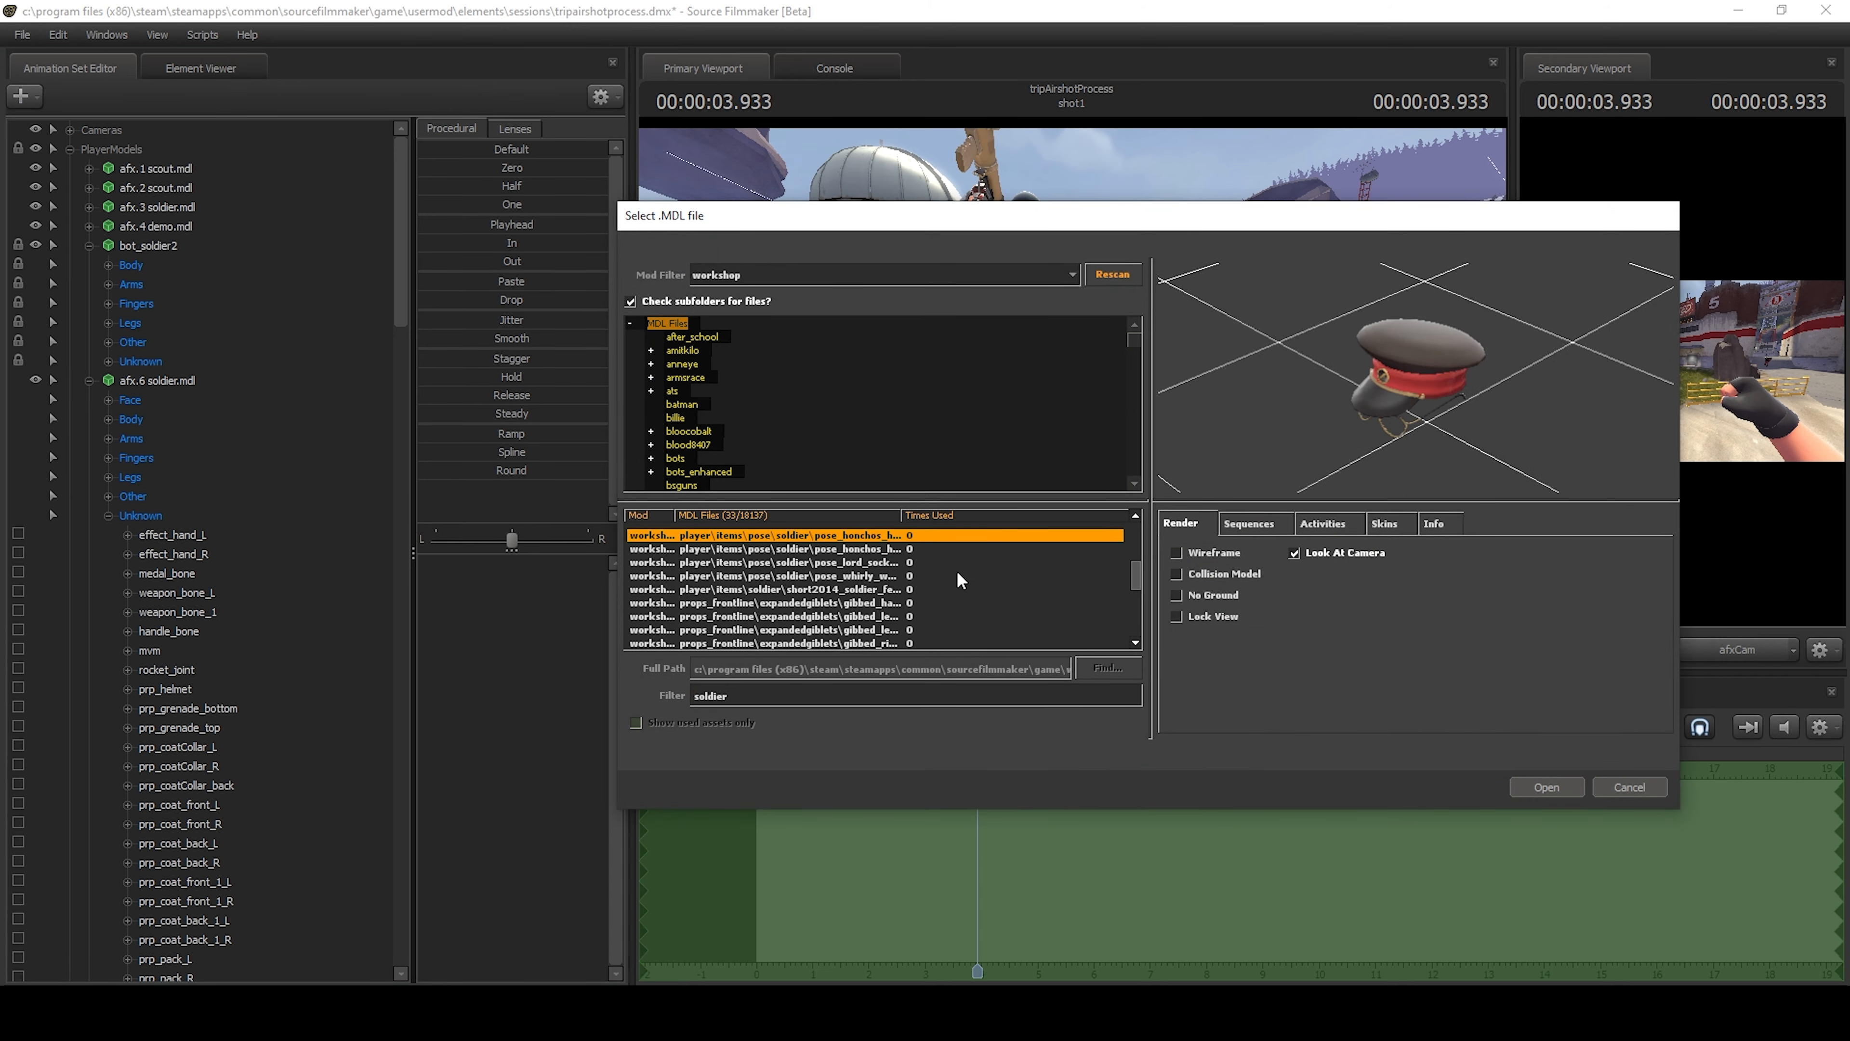
key("Up")
key("Up")
key("Up")
key("Up")
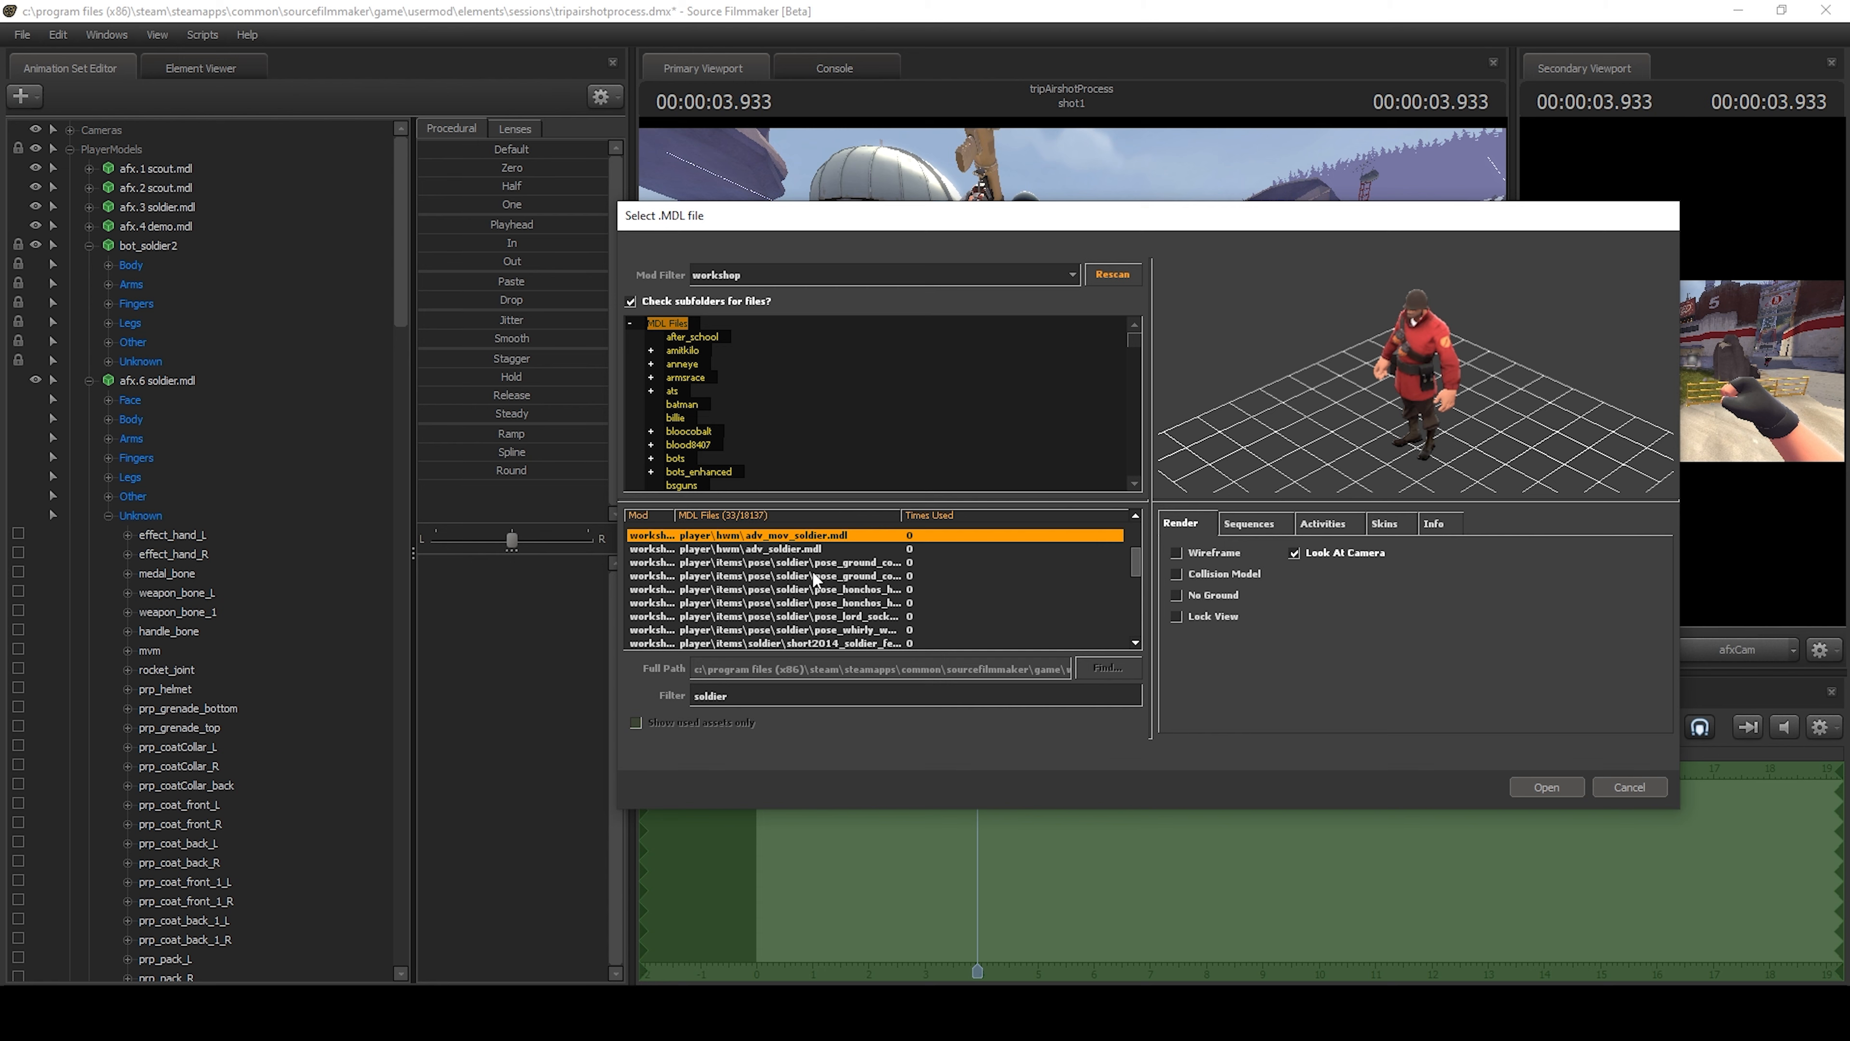
left_click(813, 553)
double_click(807, 554)
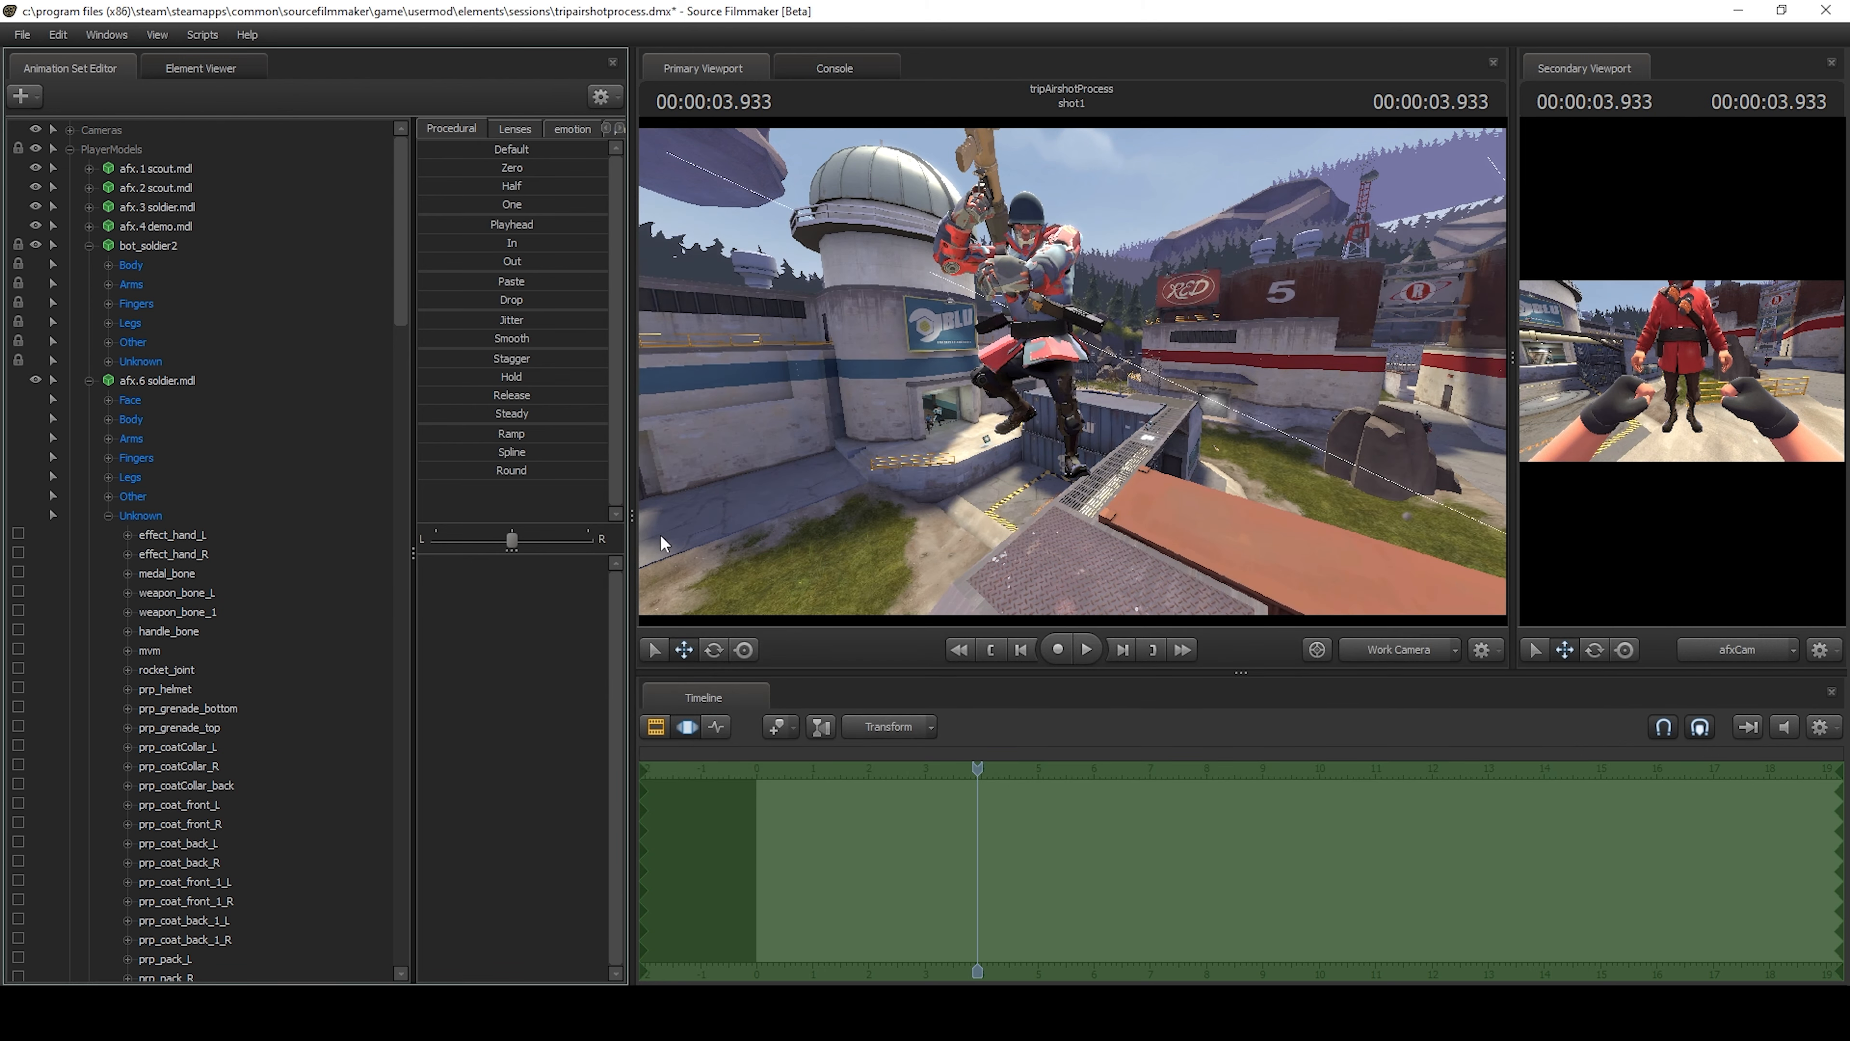
Place adv_soldier1 directly above afx.6 soldier.mdl in PlayerModels, locked to that soldier, and zero its controls.
scroll(298, 573, "down", 10)
scroll(291, 613, "down", 15)
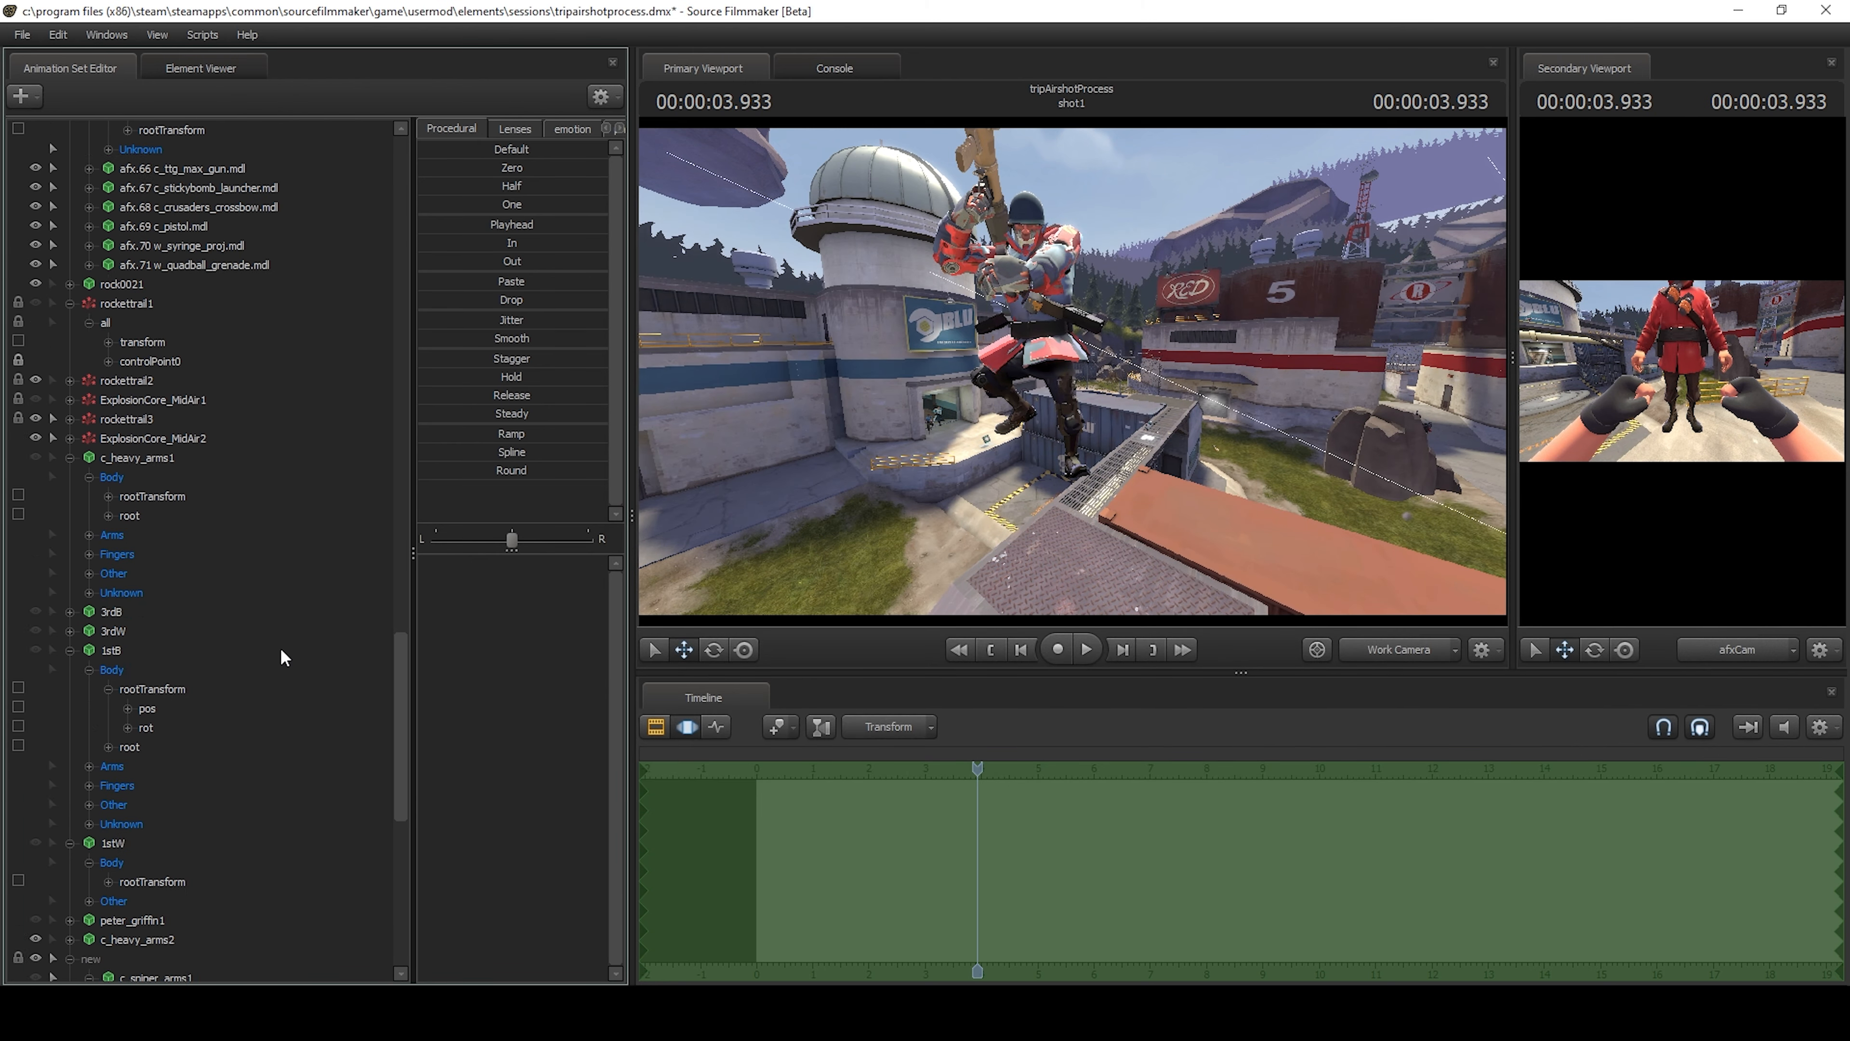
left_click_drag(131, 959, 157, 171)
left_click_drag(511, 168, 603, 168)
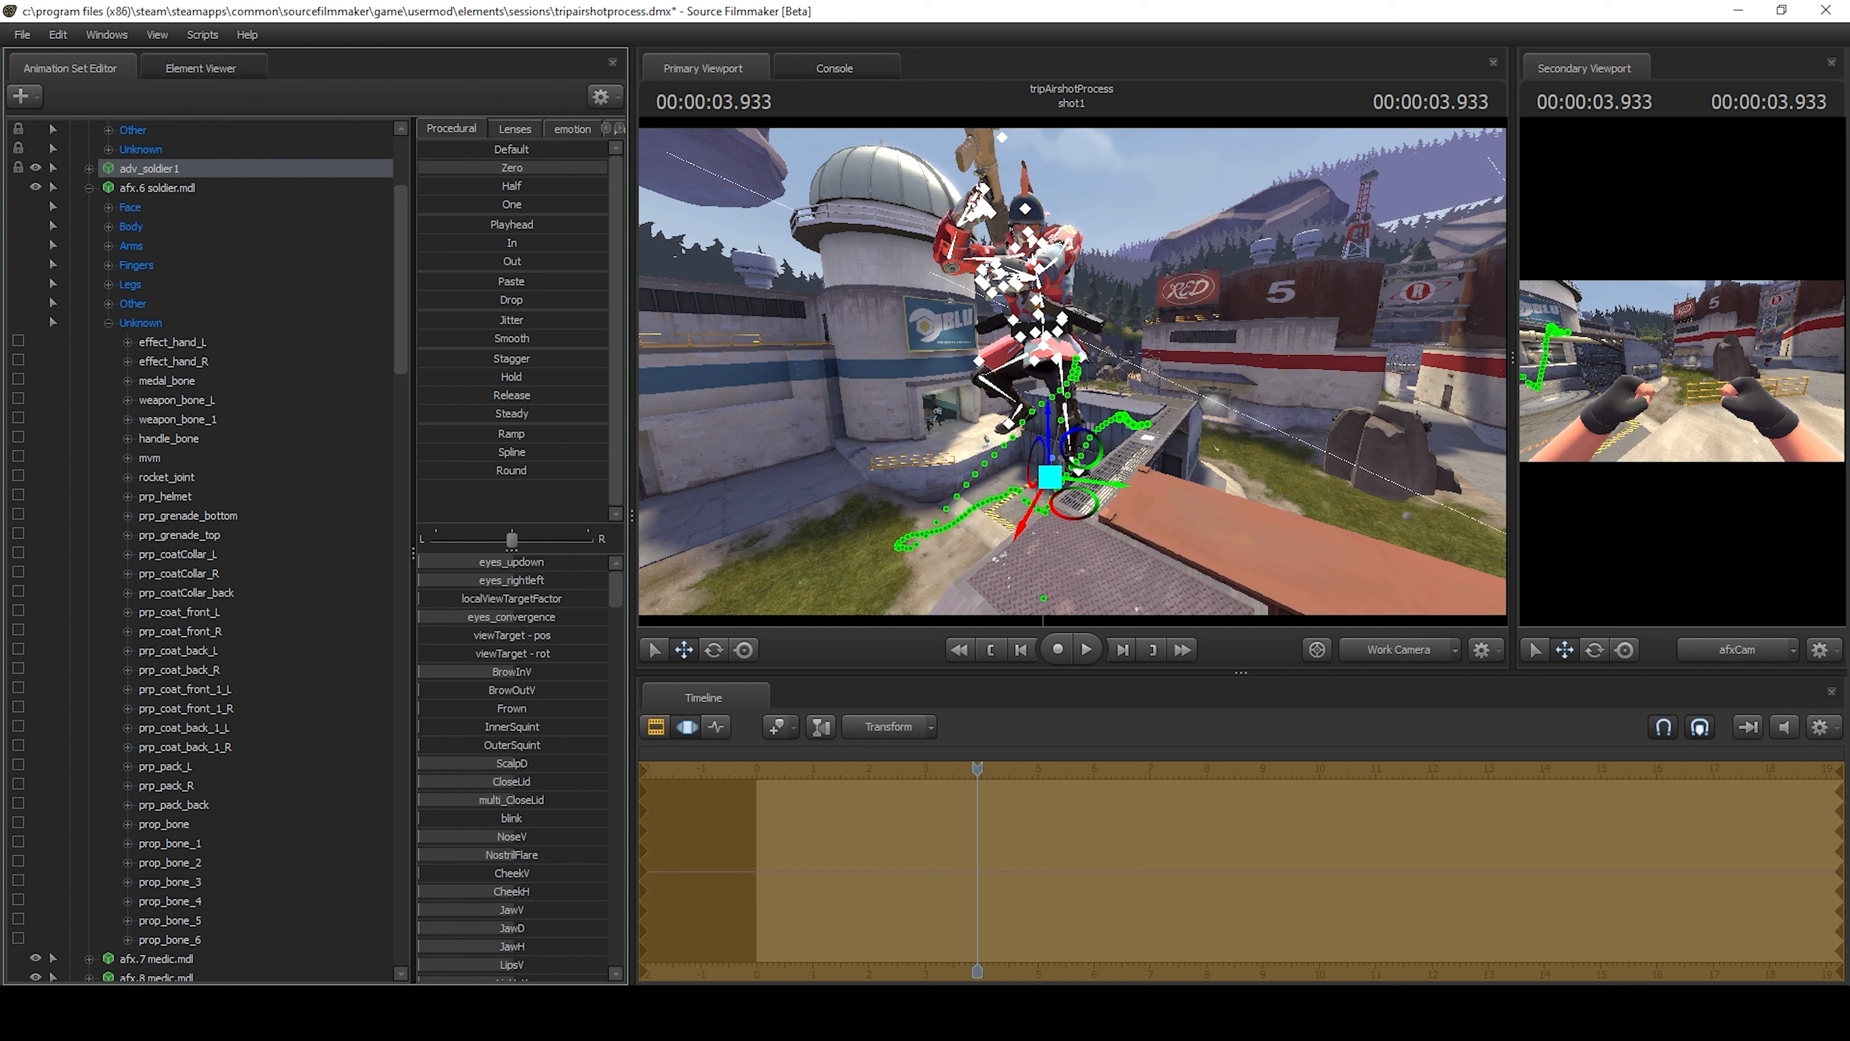
Hide afx.6 soldier.mdl, bot_soldier2 and bot_soldier1, leaving adv_soldier1 visible.
left_click_drag(889, 230, 883, 179)
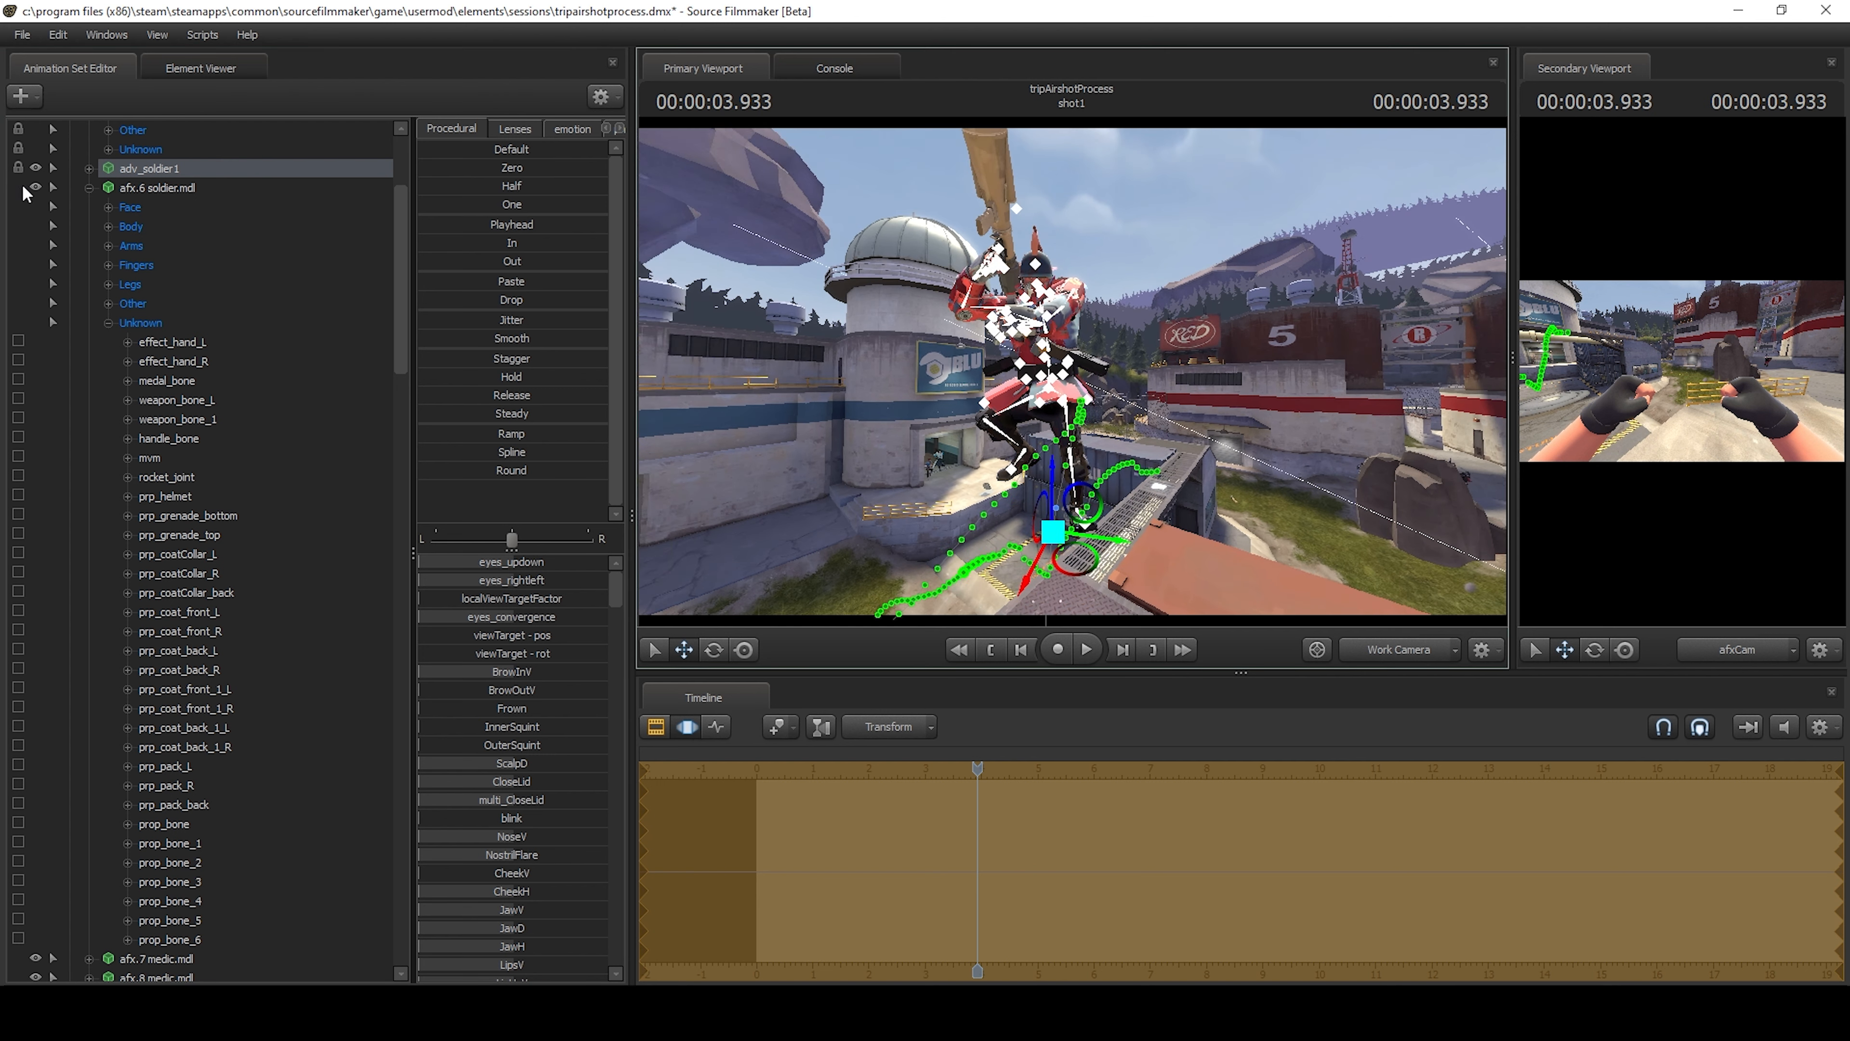
left_click(28, 187)
key("w")
left_click_drag(921, 306, 915, 264)
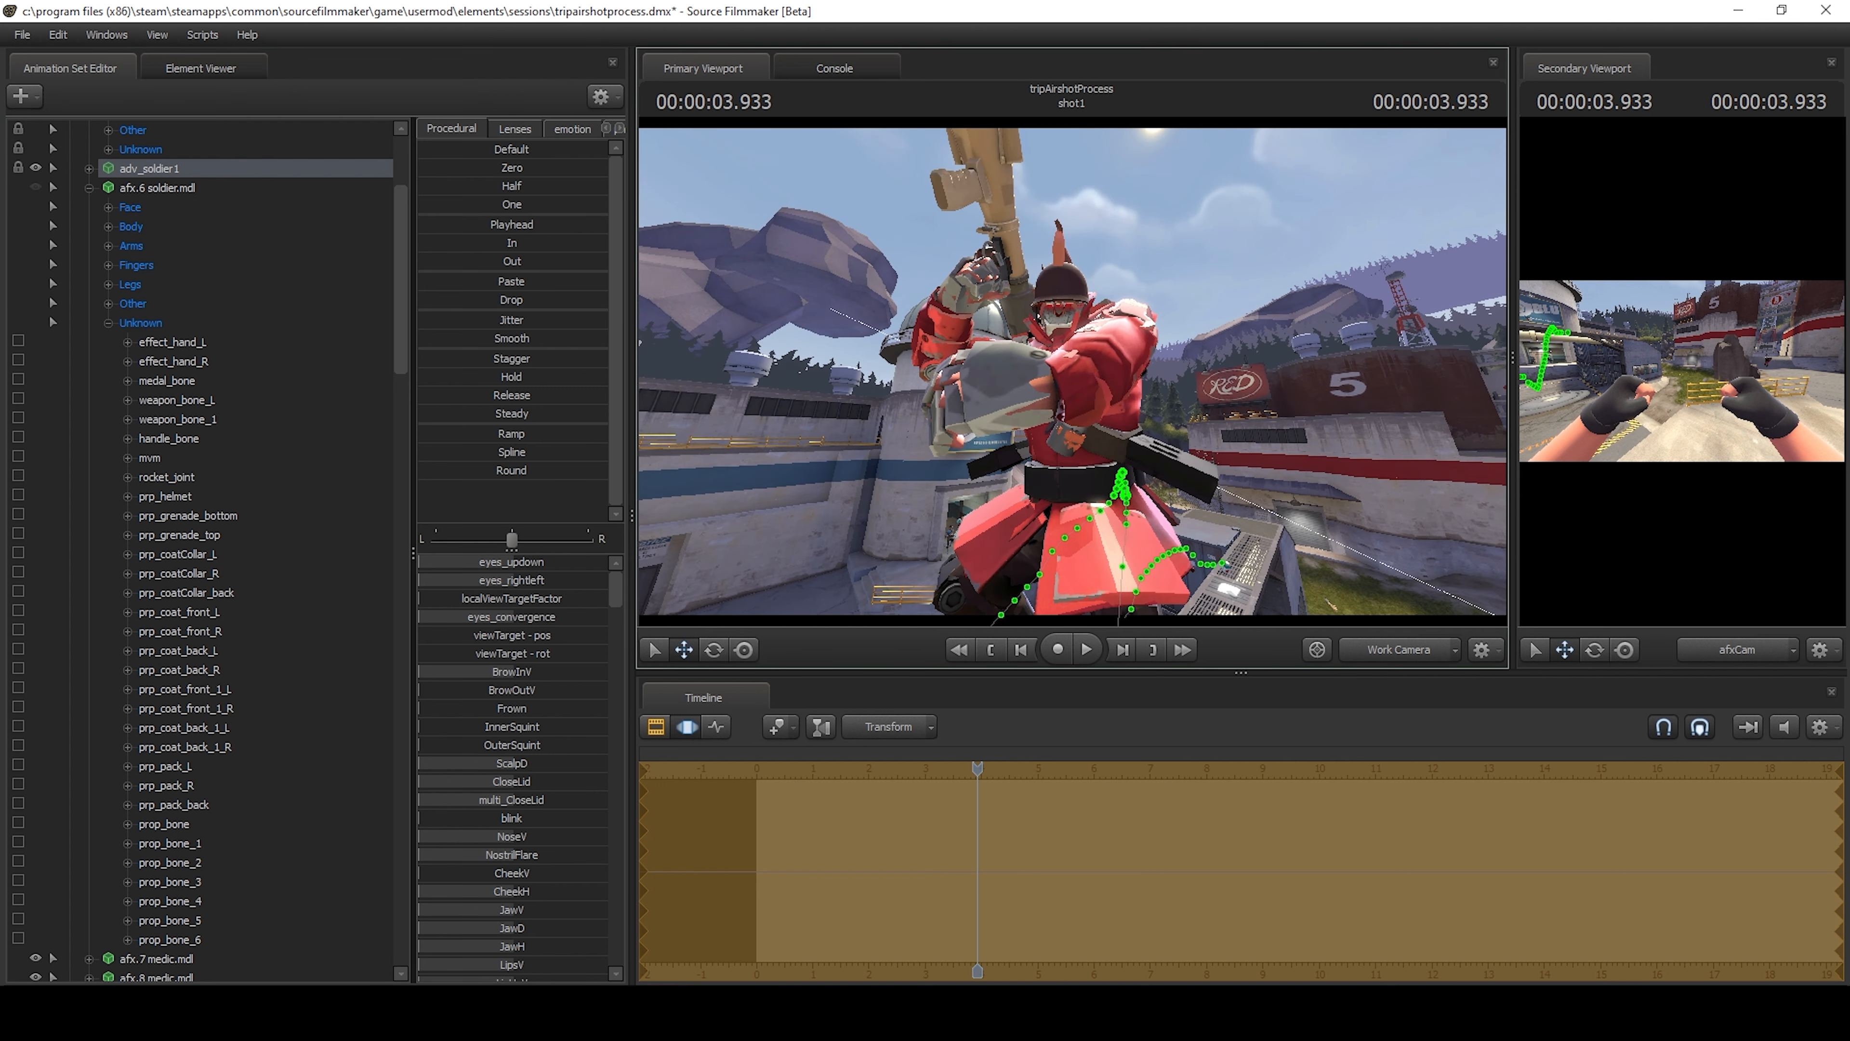
scroll(148, 365, "up", 3)
left_click(37, 207)
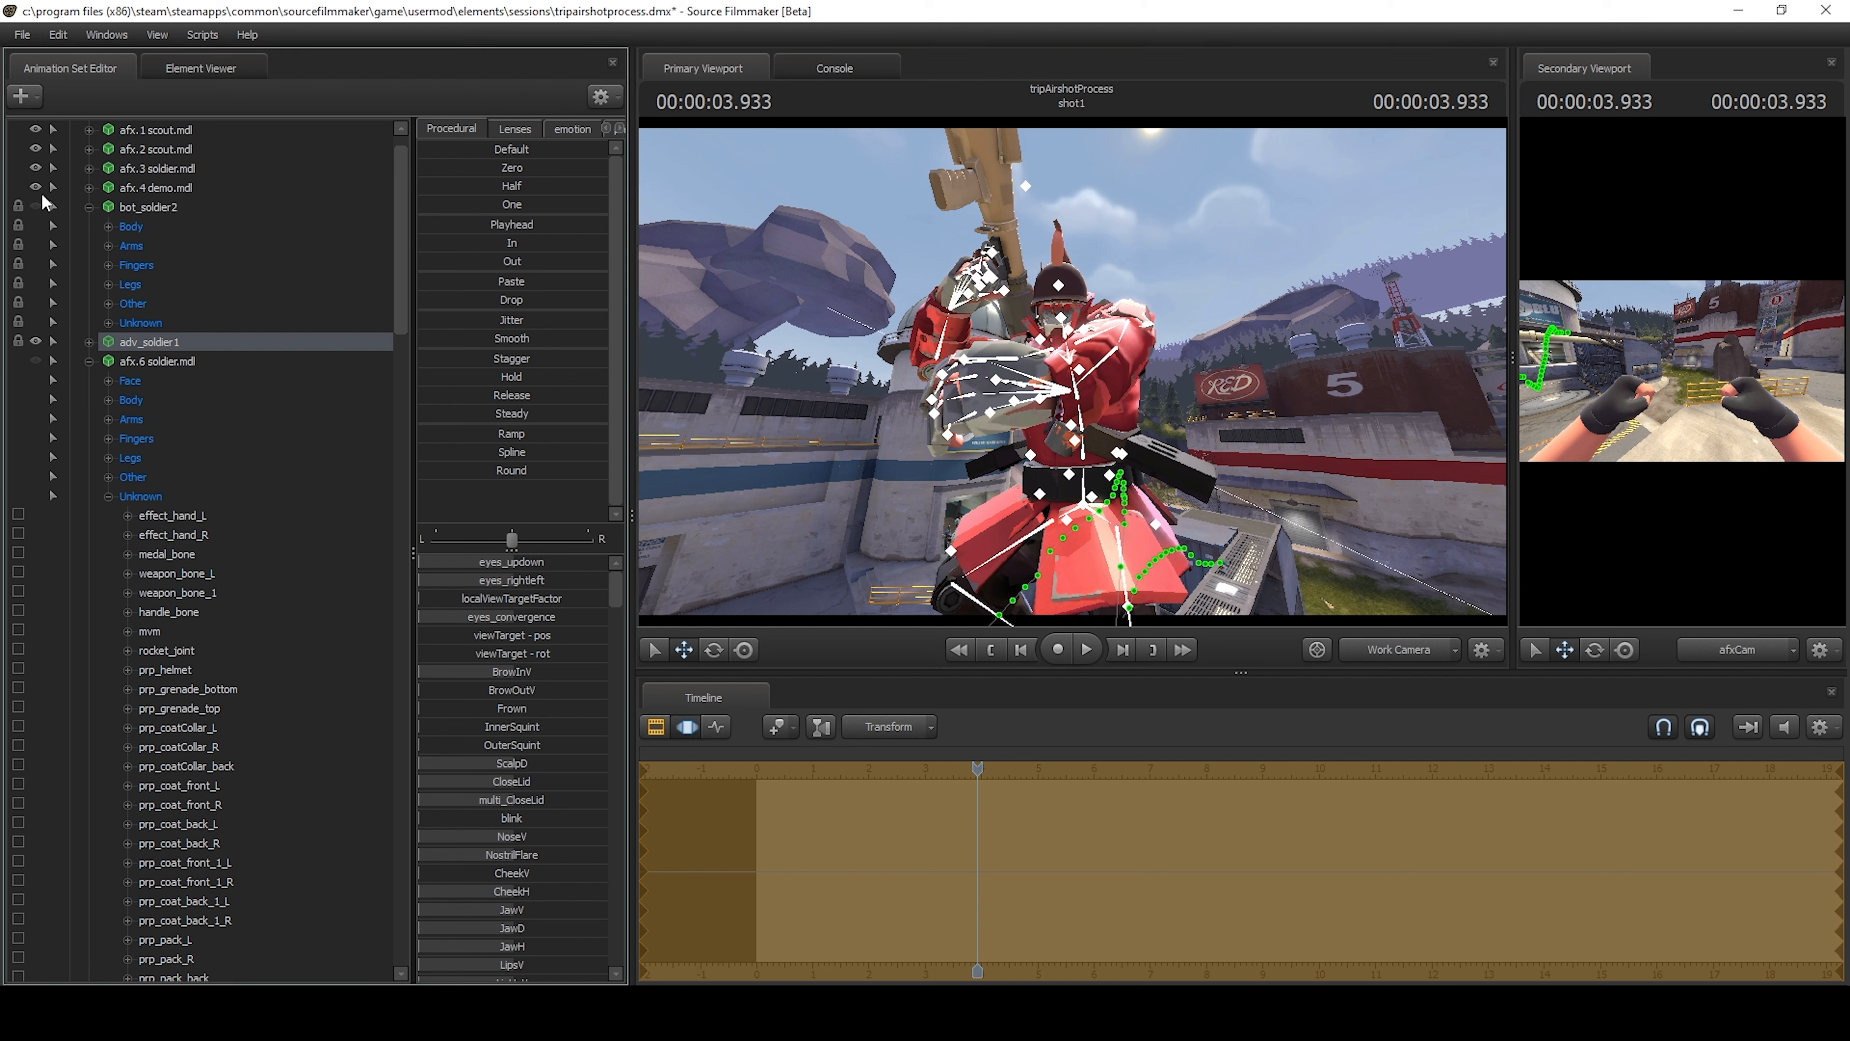
scroll(117, 376, "down", 15)
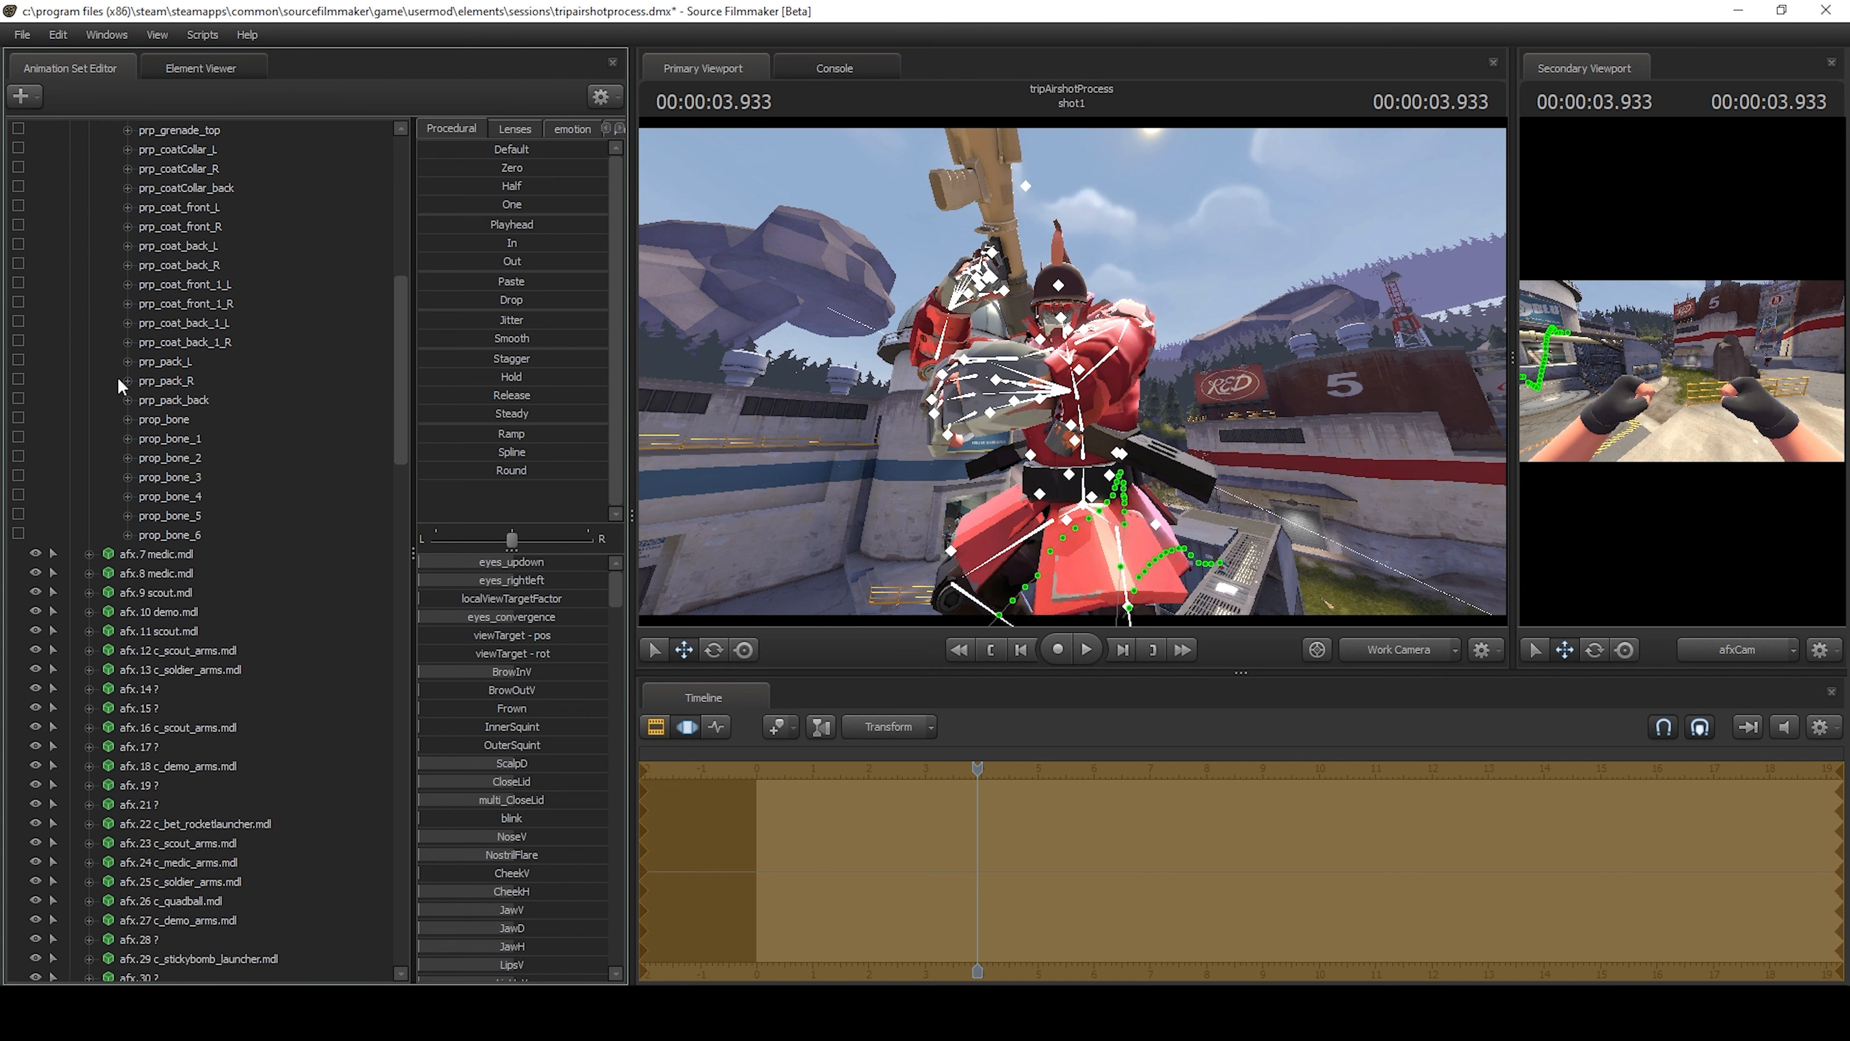
left_click_drag(391, 465, 359, 925)
left_click(36, 690)
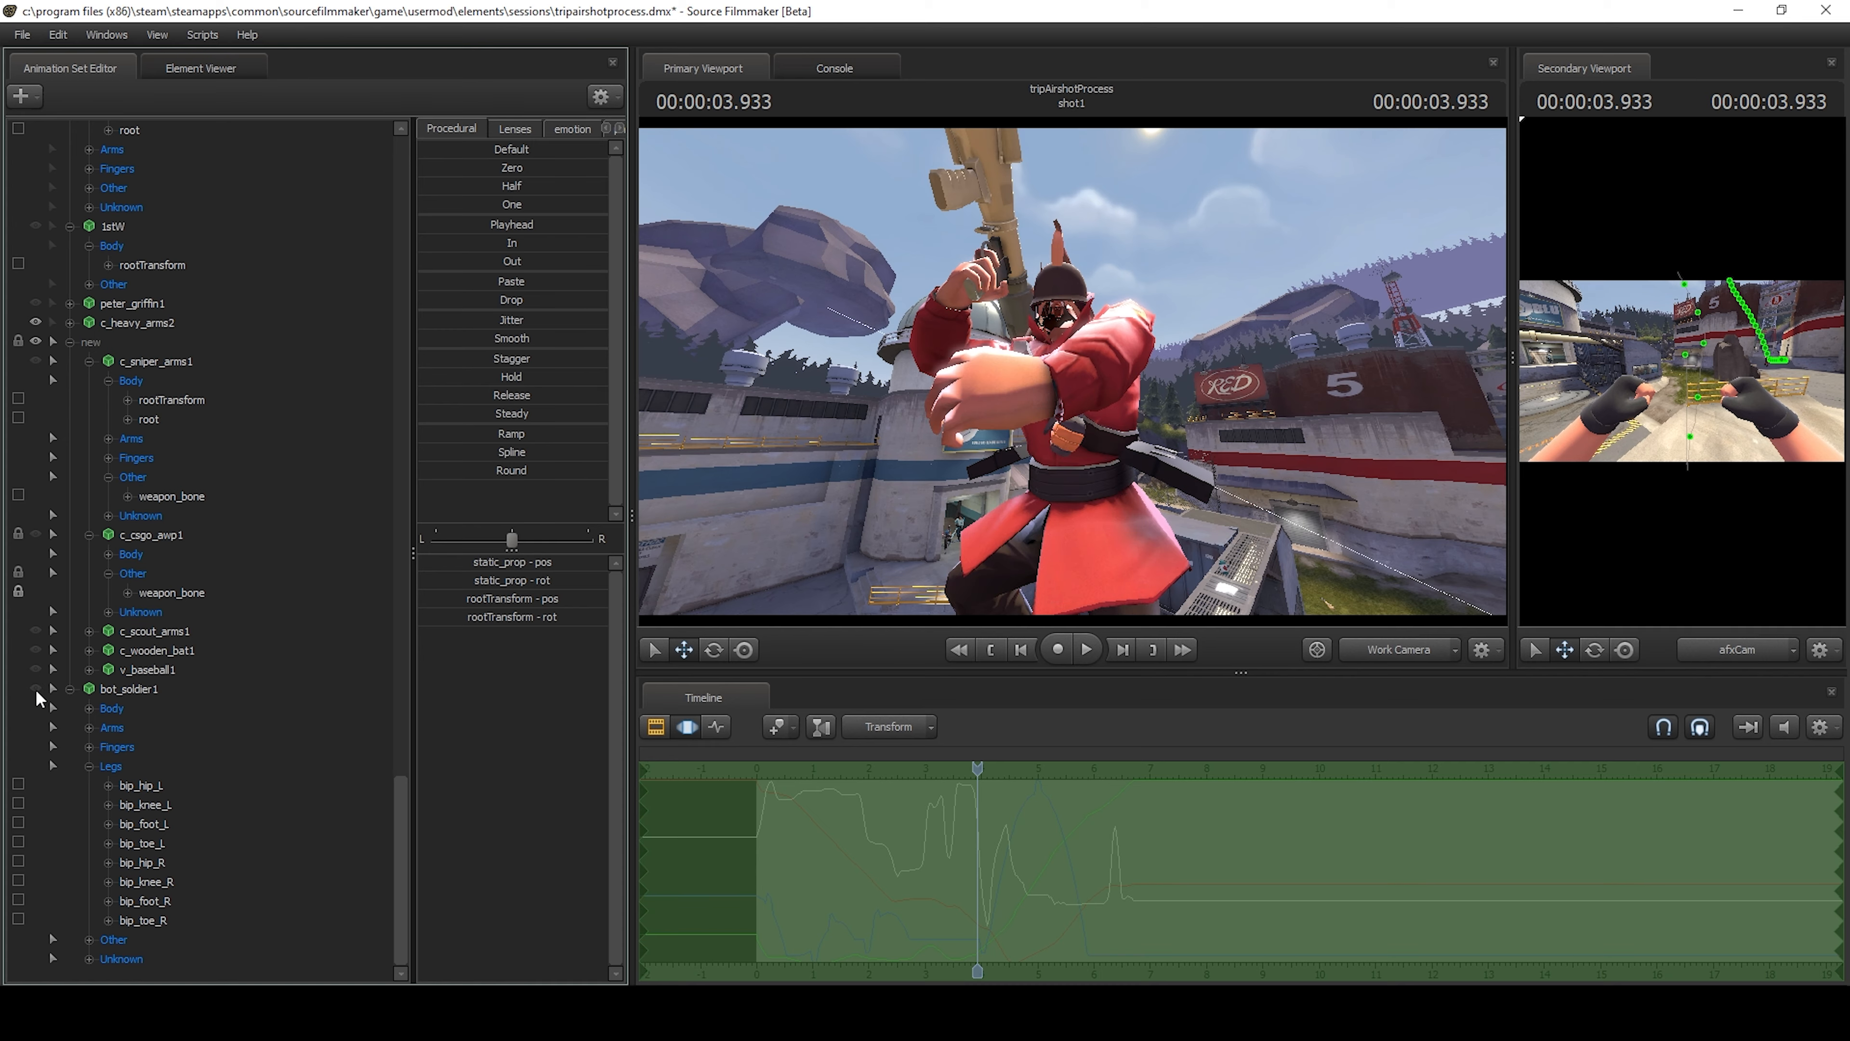
Reset the Face controls of adv_soldier1 to their default values.
key("w")
left_click_drag(1020, 372, 1020, 310)
key("a")
left_click(399, 835)
left_click_drag(399, 842, 352, 182)
left_click(147, 379)
left_click(88, 379)
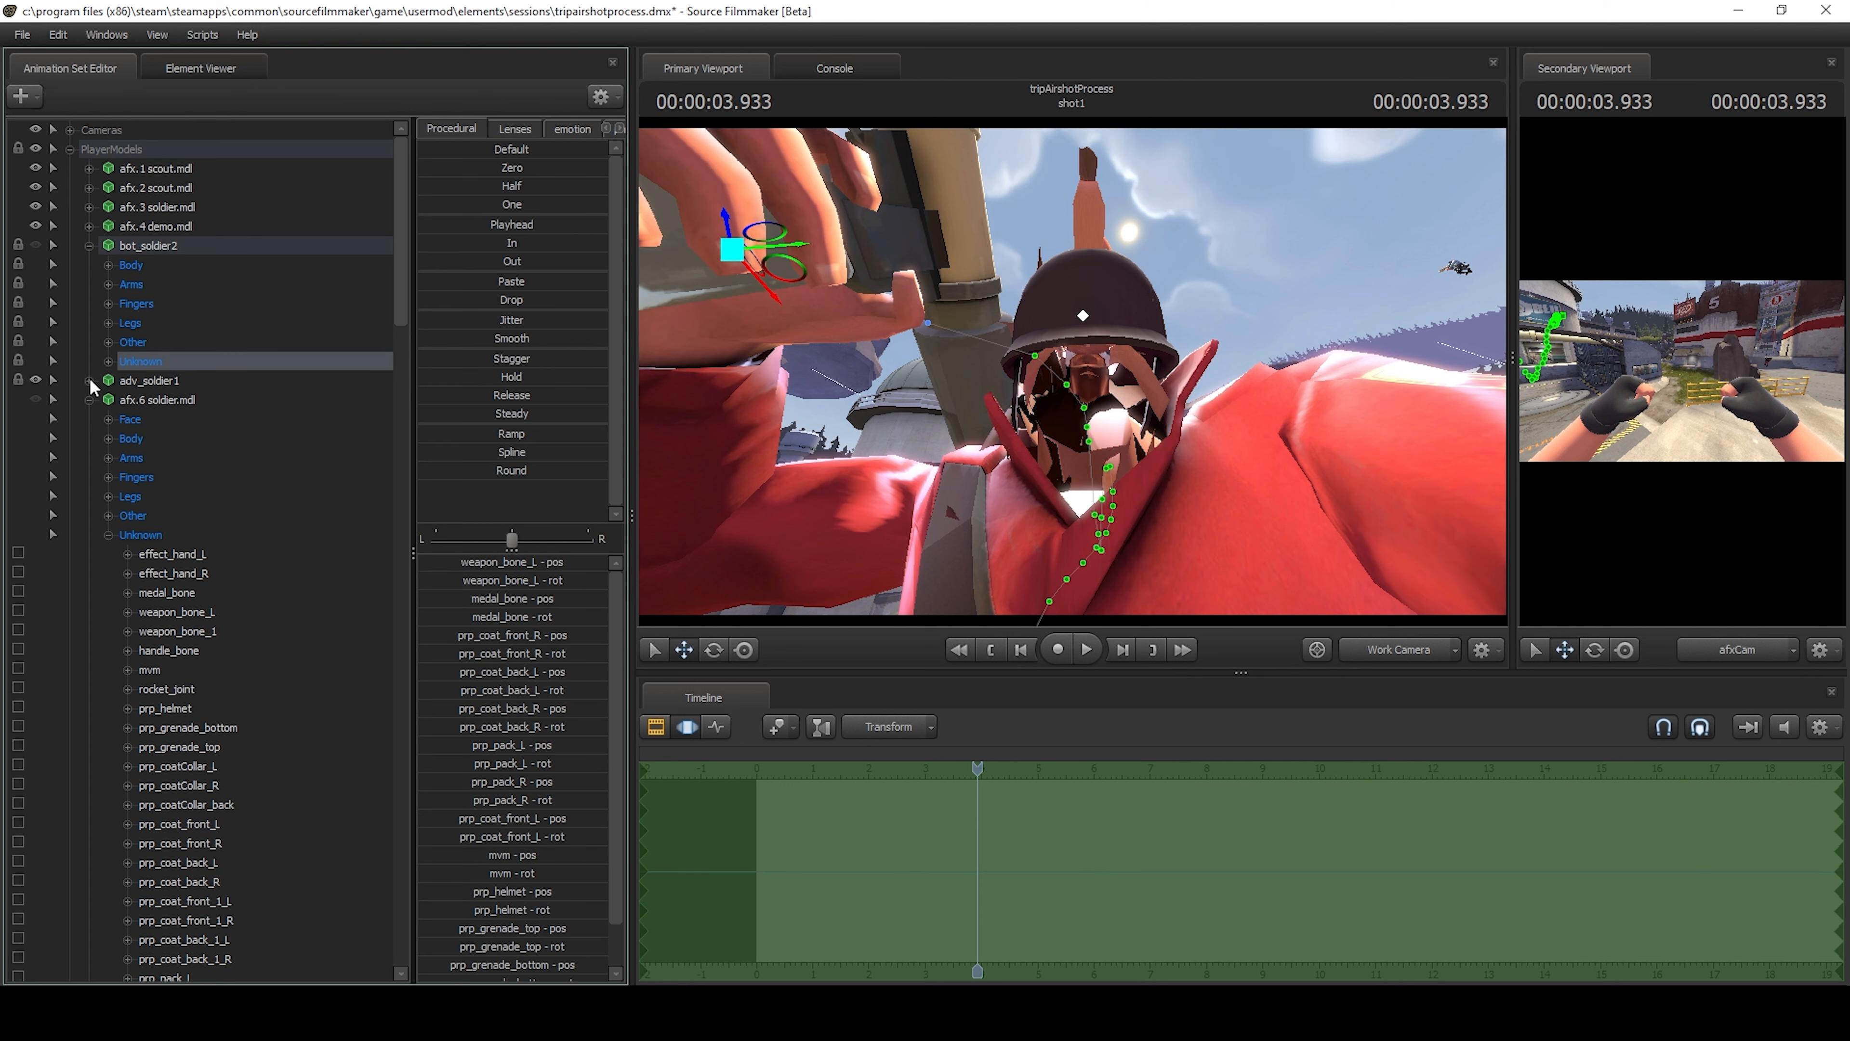
left_click(129, 401)
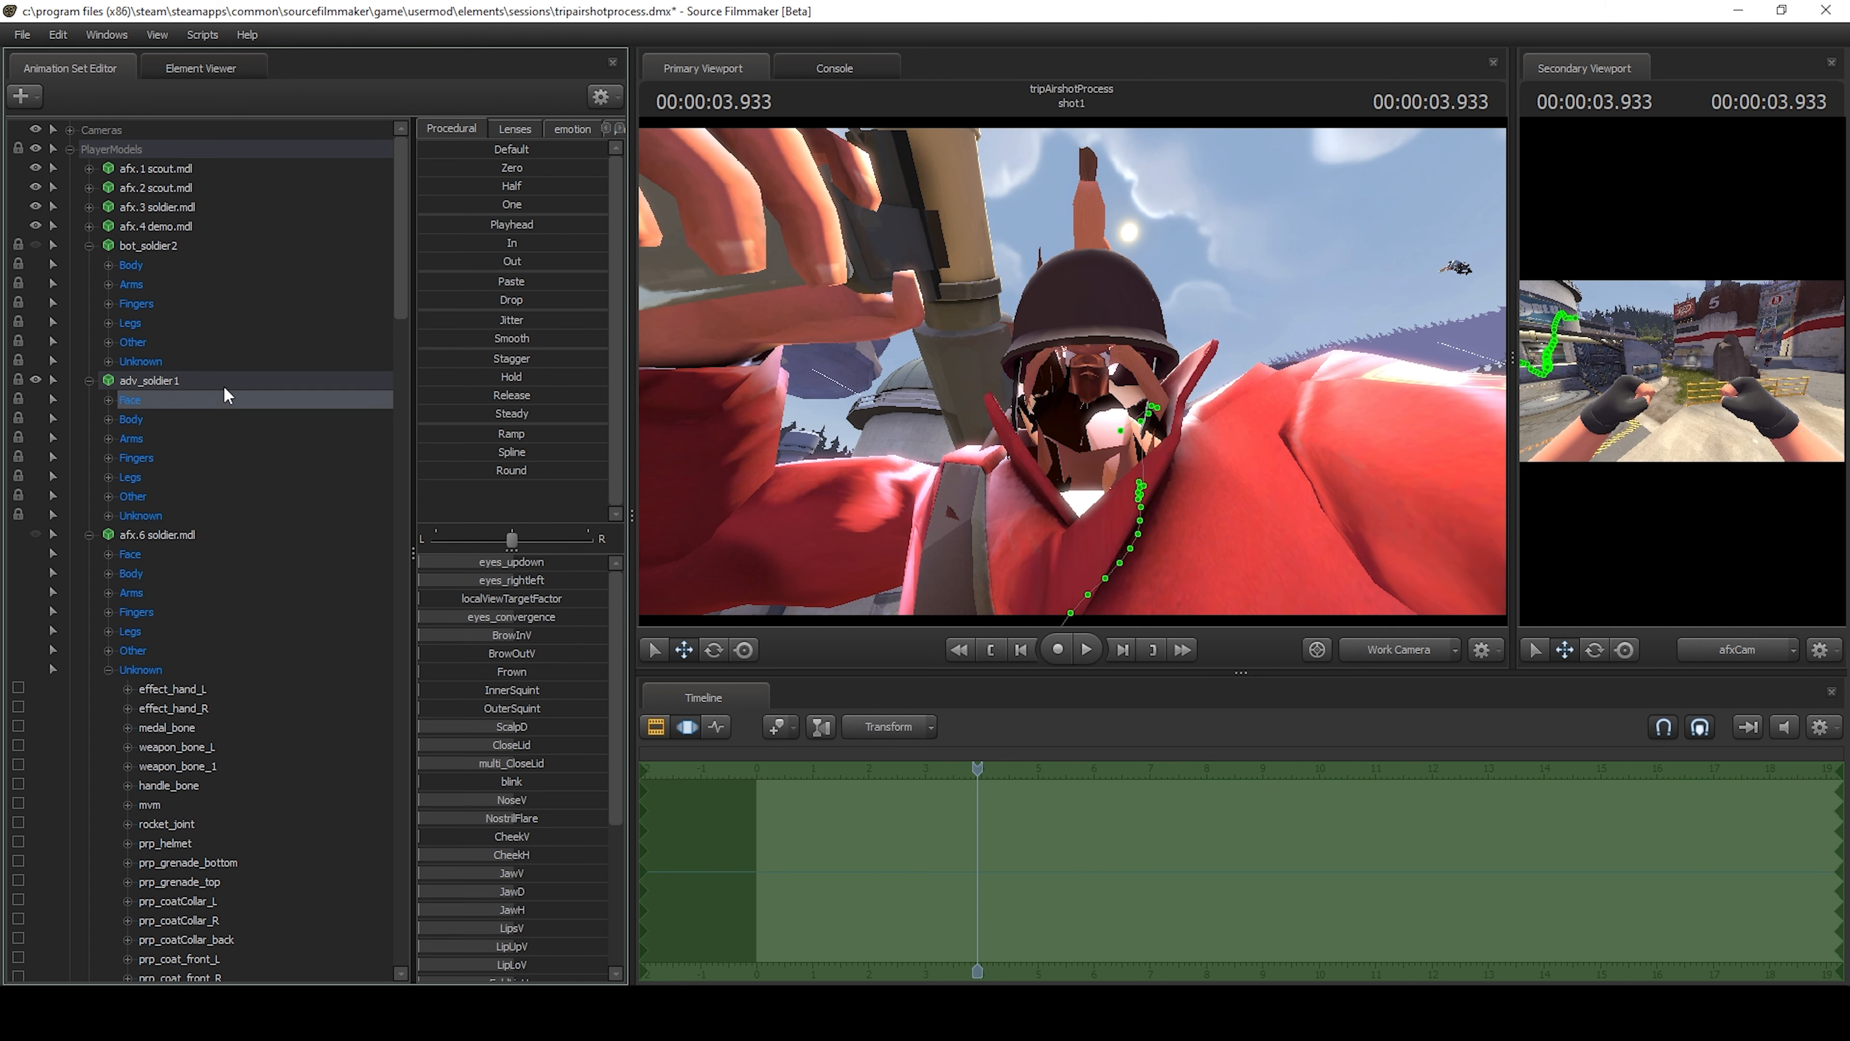
left_click(452, 151)
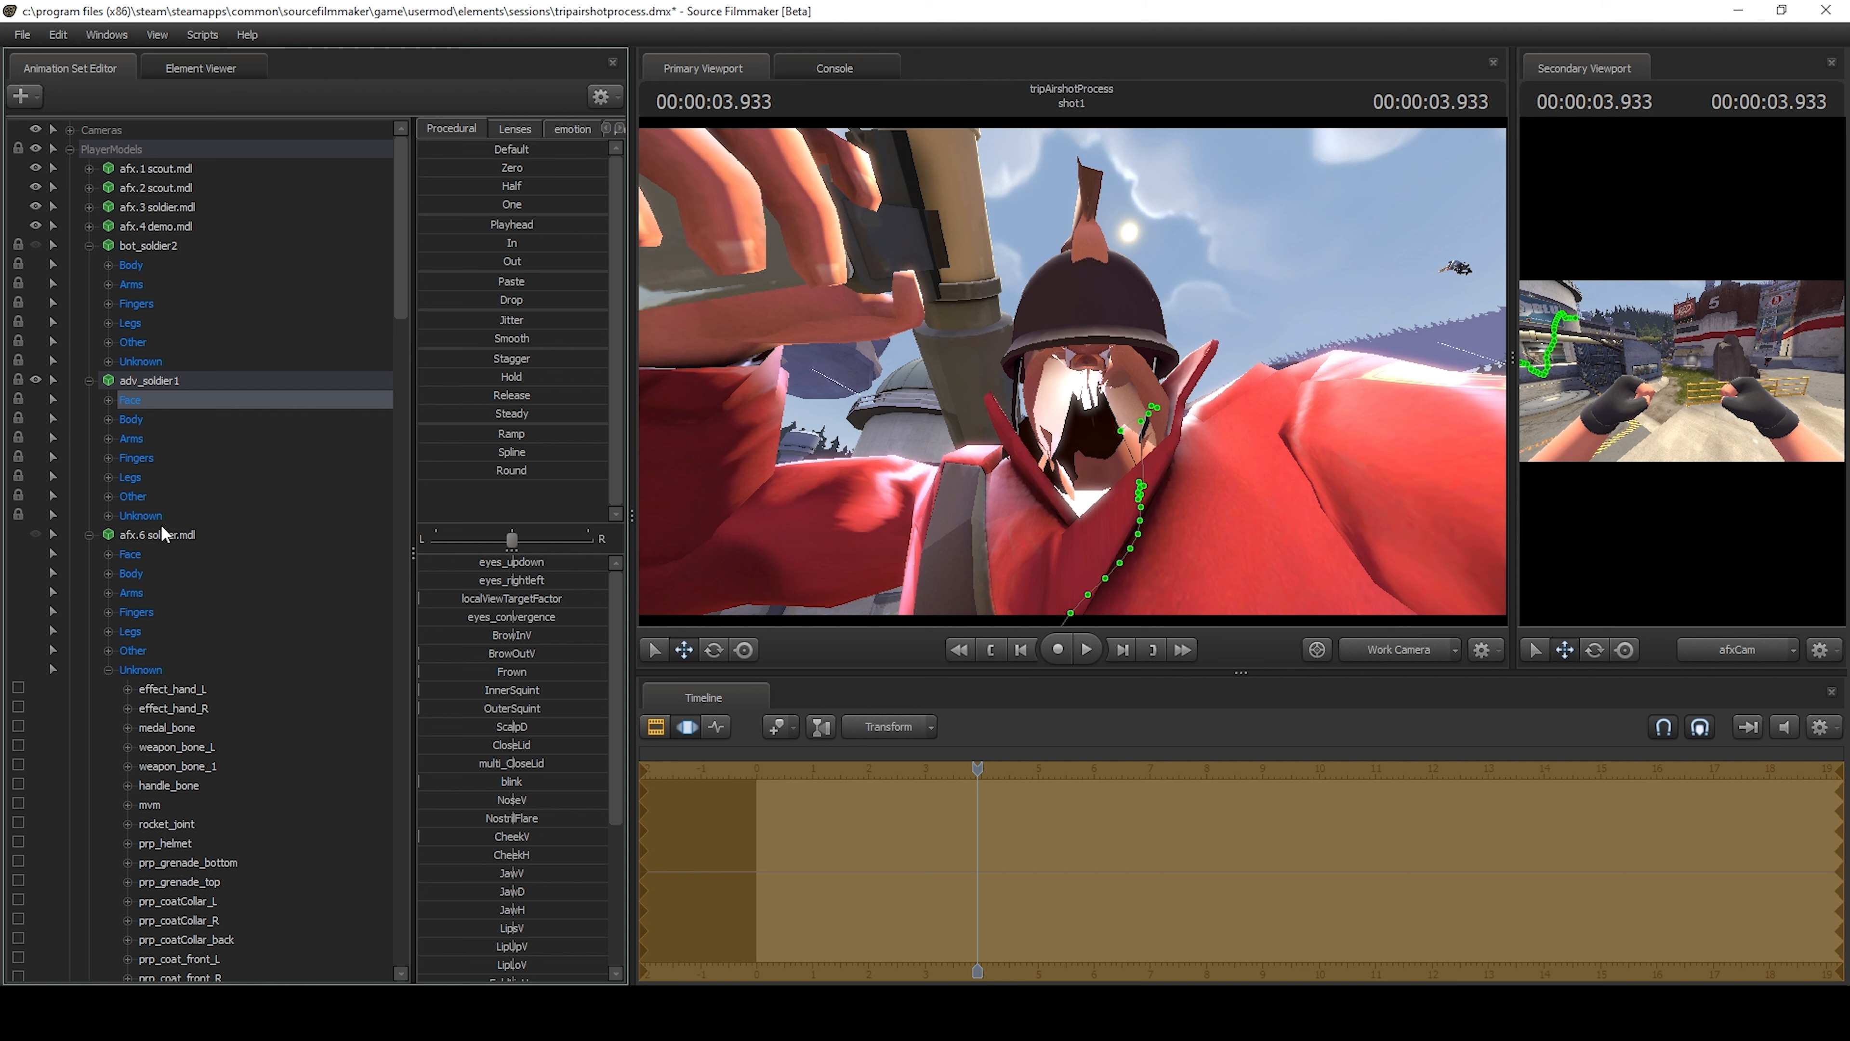
Try resetting the whole Unknown group of adv_soldier1 to default, and undo it.
left_click(139, 516)
left_click(457, 149)
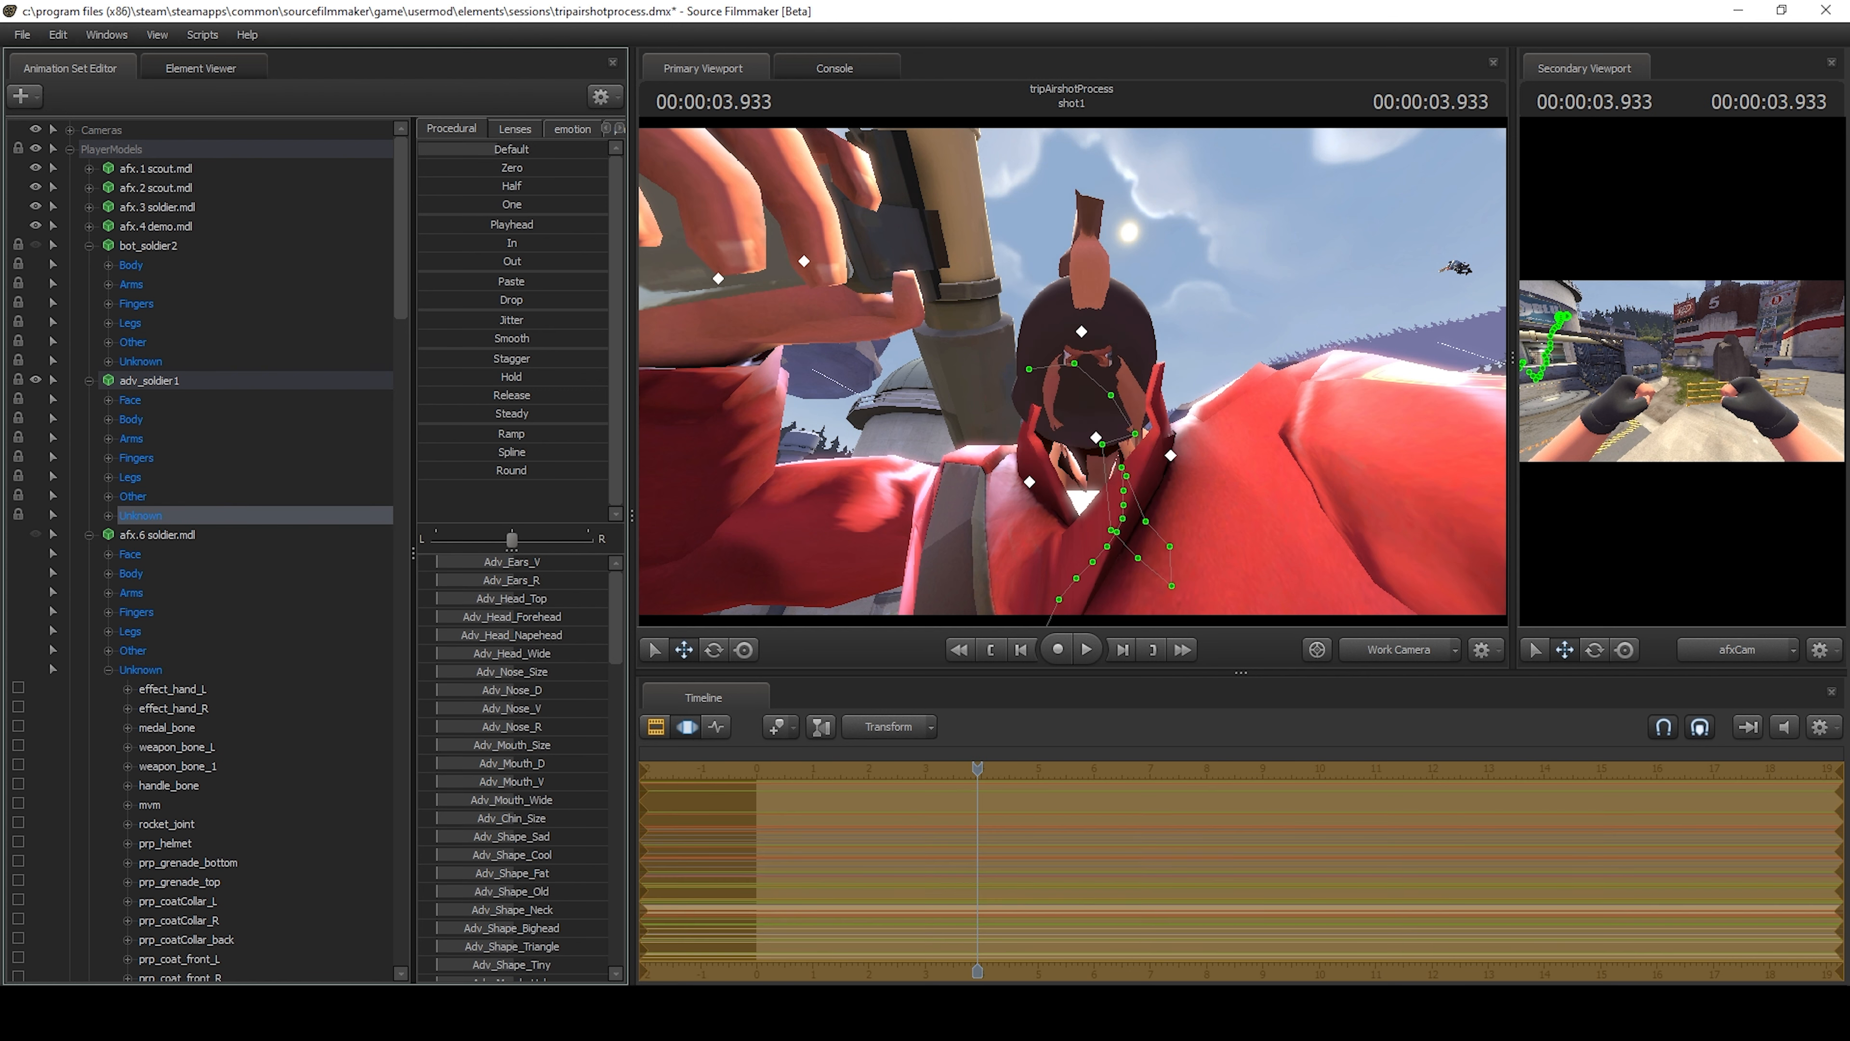
left_click_drag(1211, 280, 1063, 373)
key("ctrl+z")
Reset only the adv_soldier1 sliders from Adv_Ears_V through Fix_Teeth_Wide in the Unknown group to default.
left_click(105, 516)
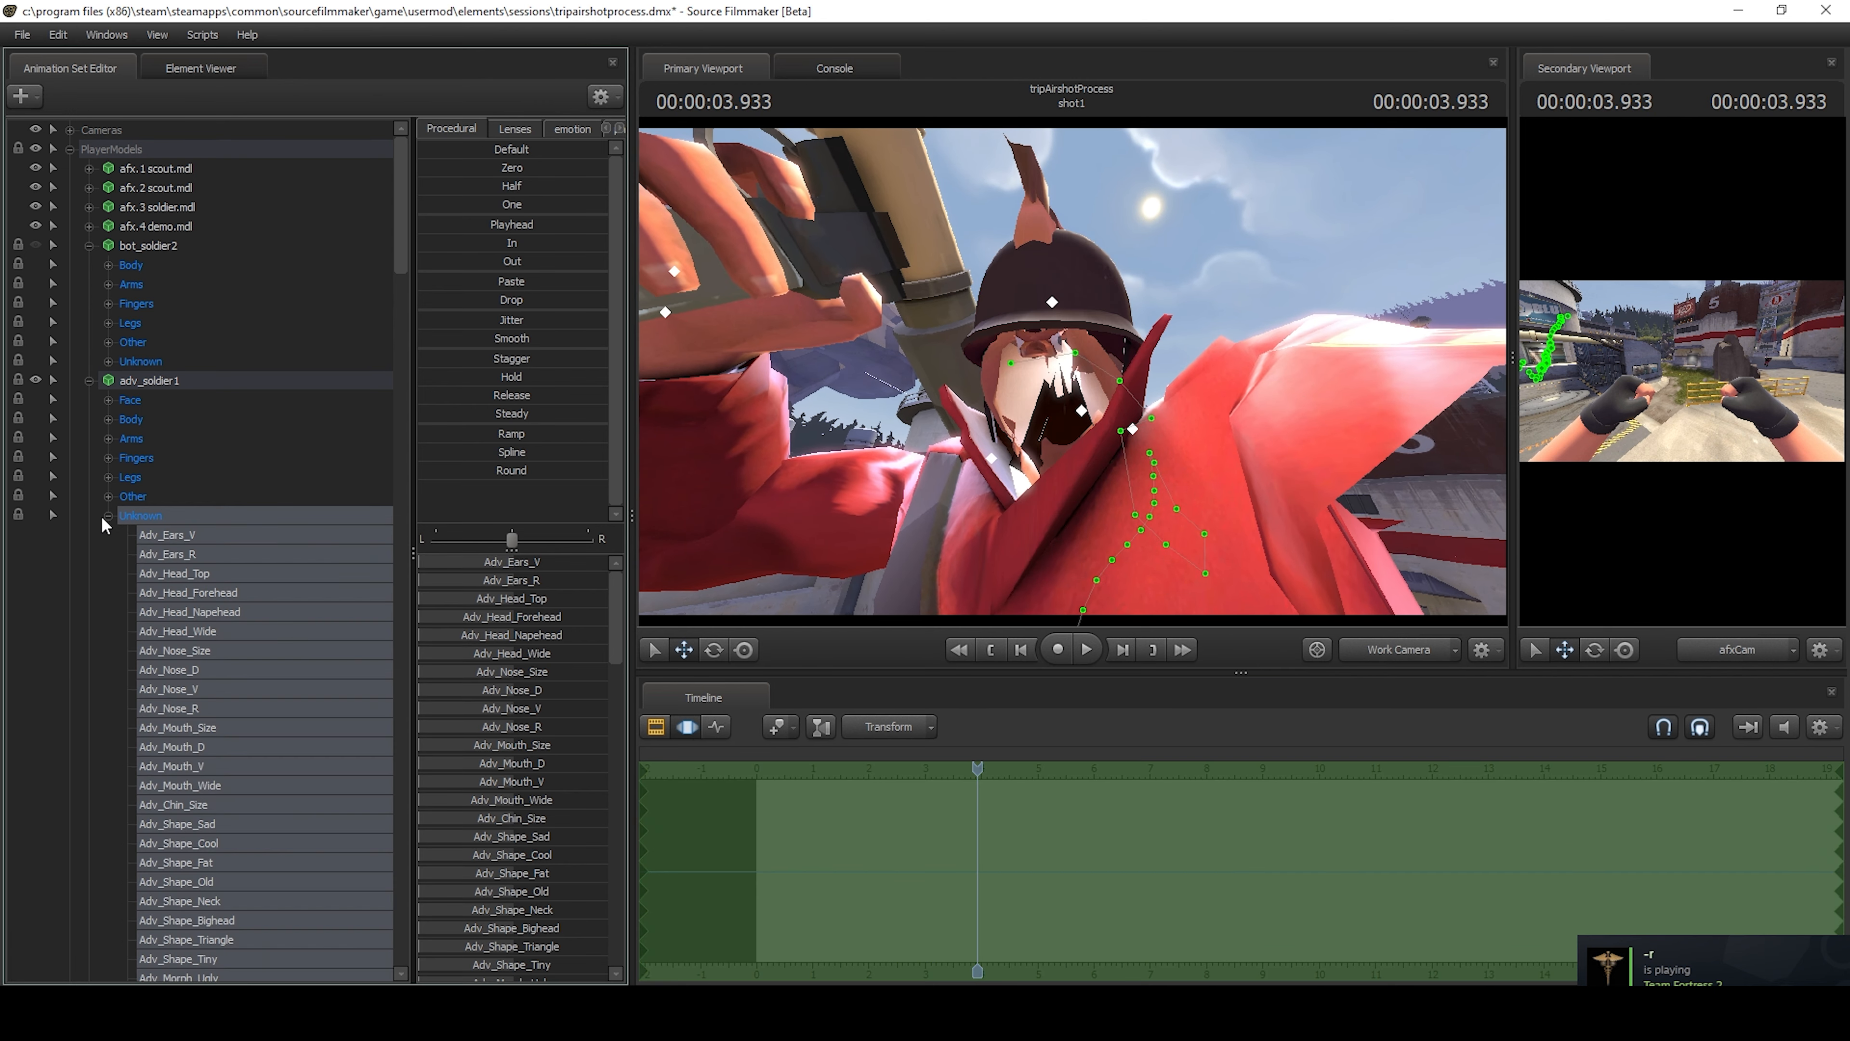
scroll(152, 543, "down", 9)
left_click(179, 630)
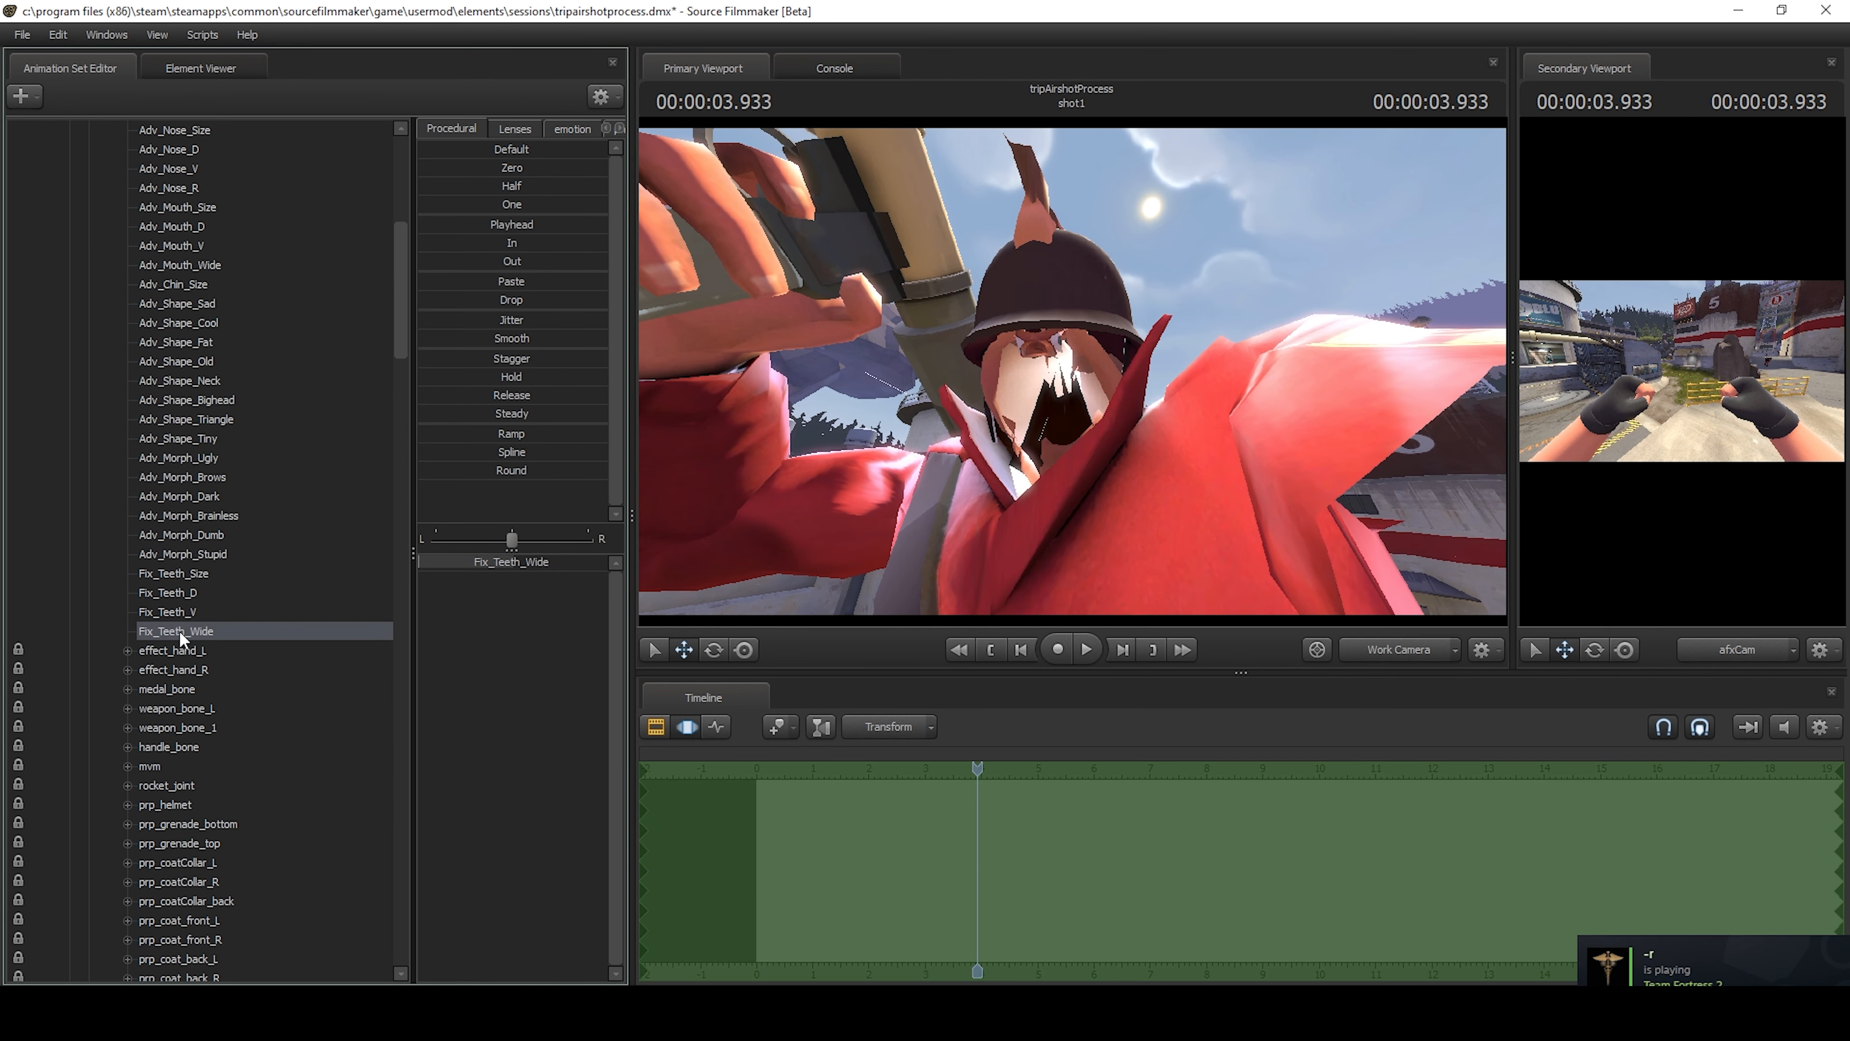
scroll(188, 320, "up", 4)
left_click(174, 246, "shift")
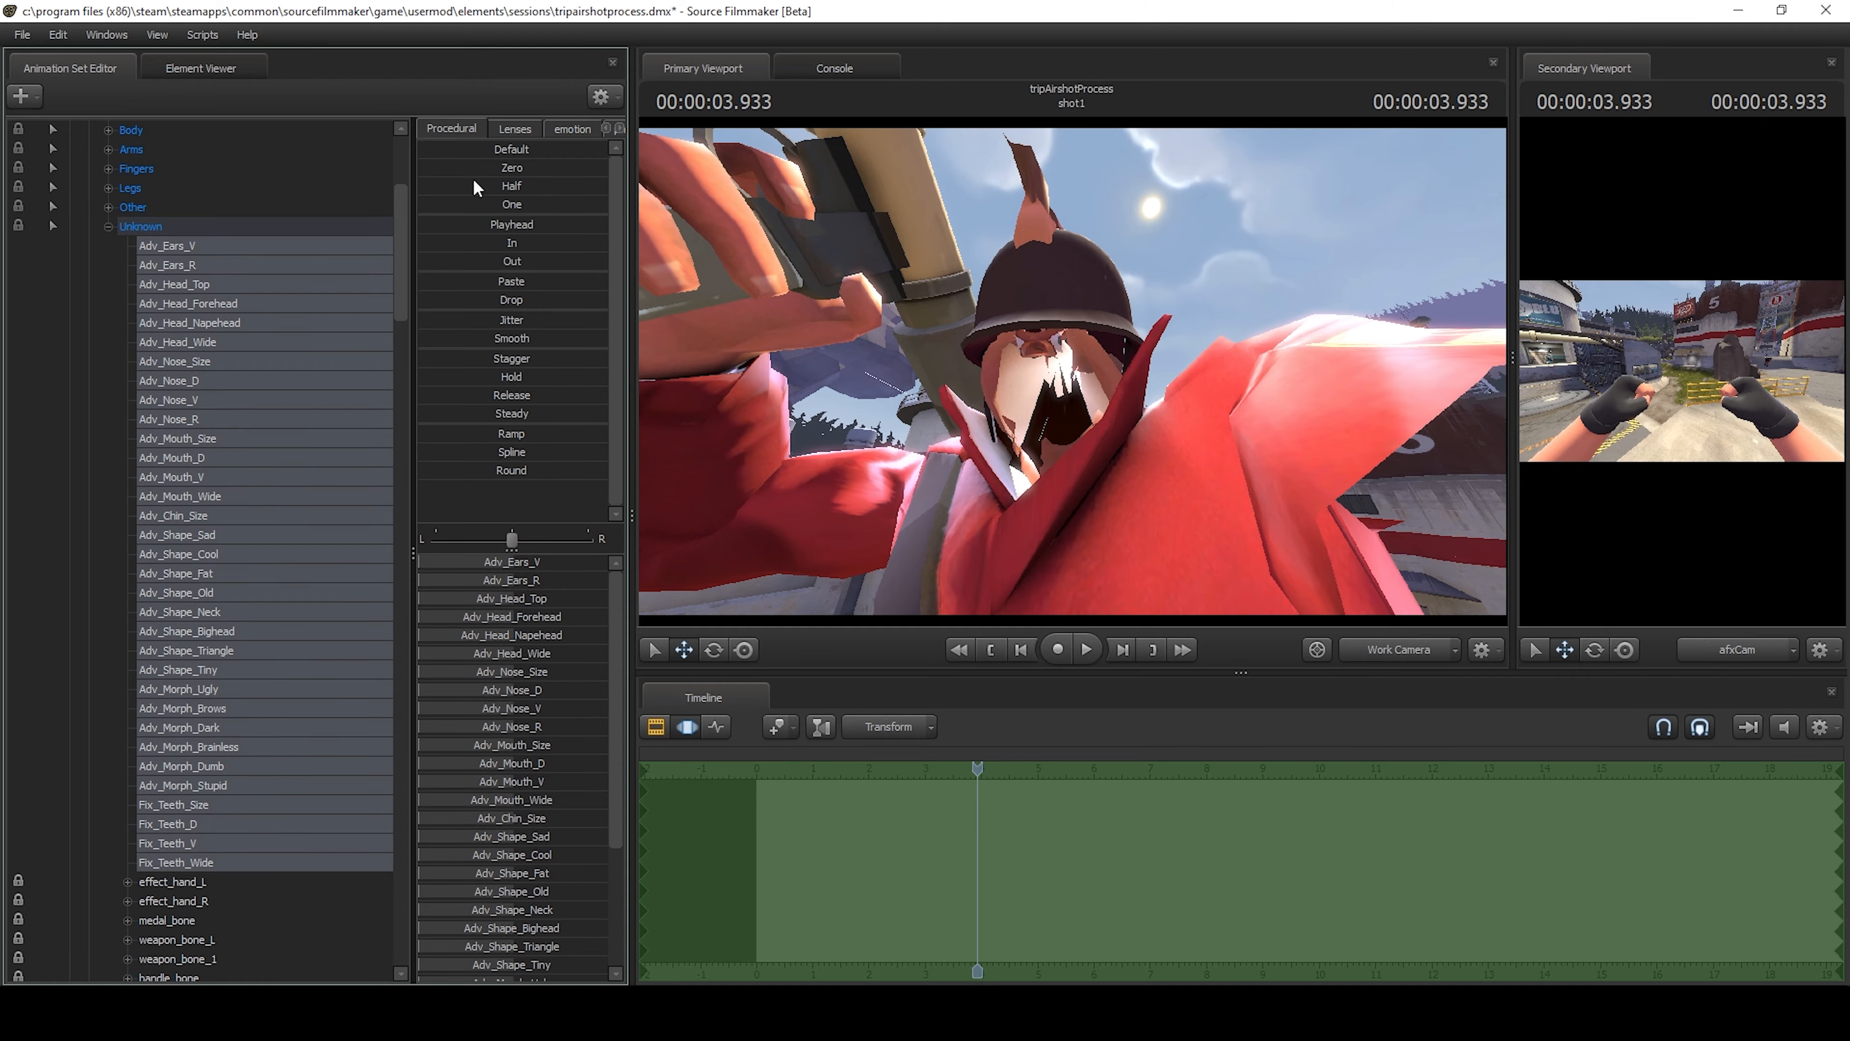
left_click_drag(475, 151, 607, 150)
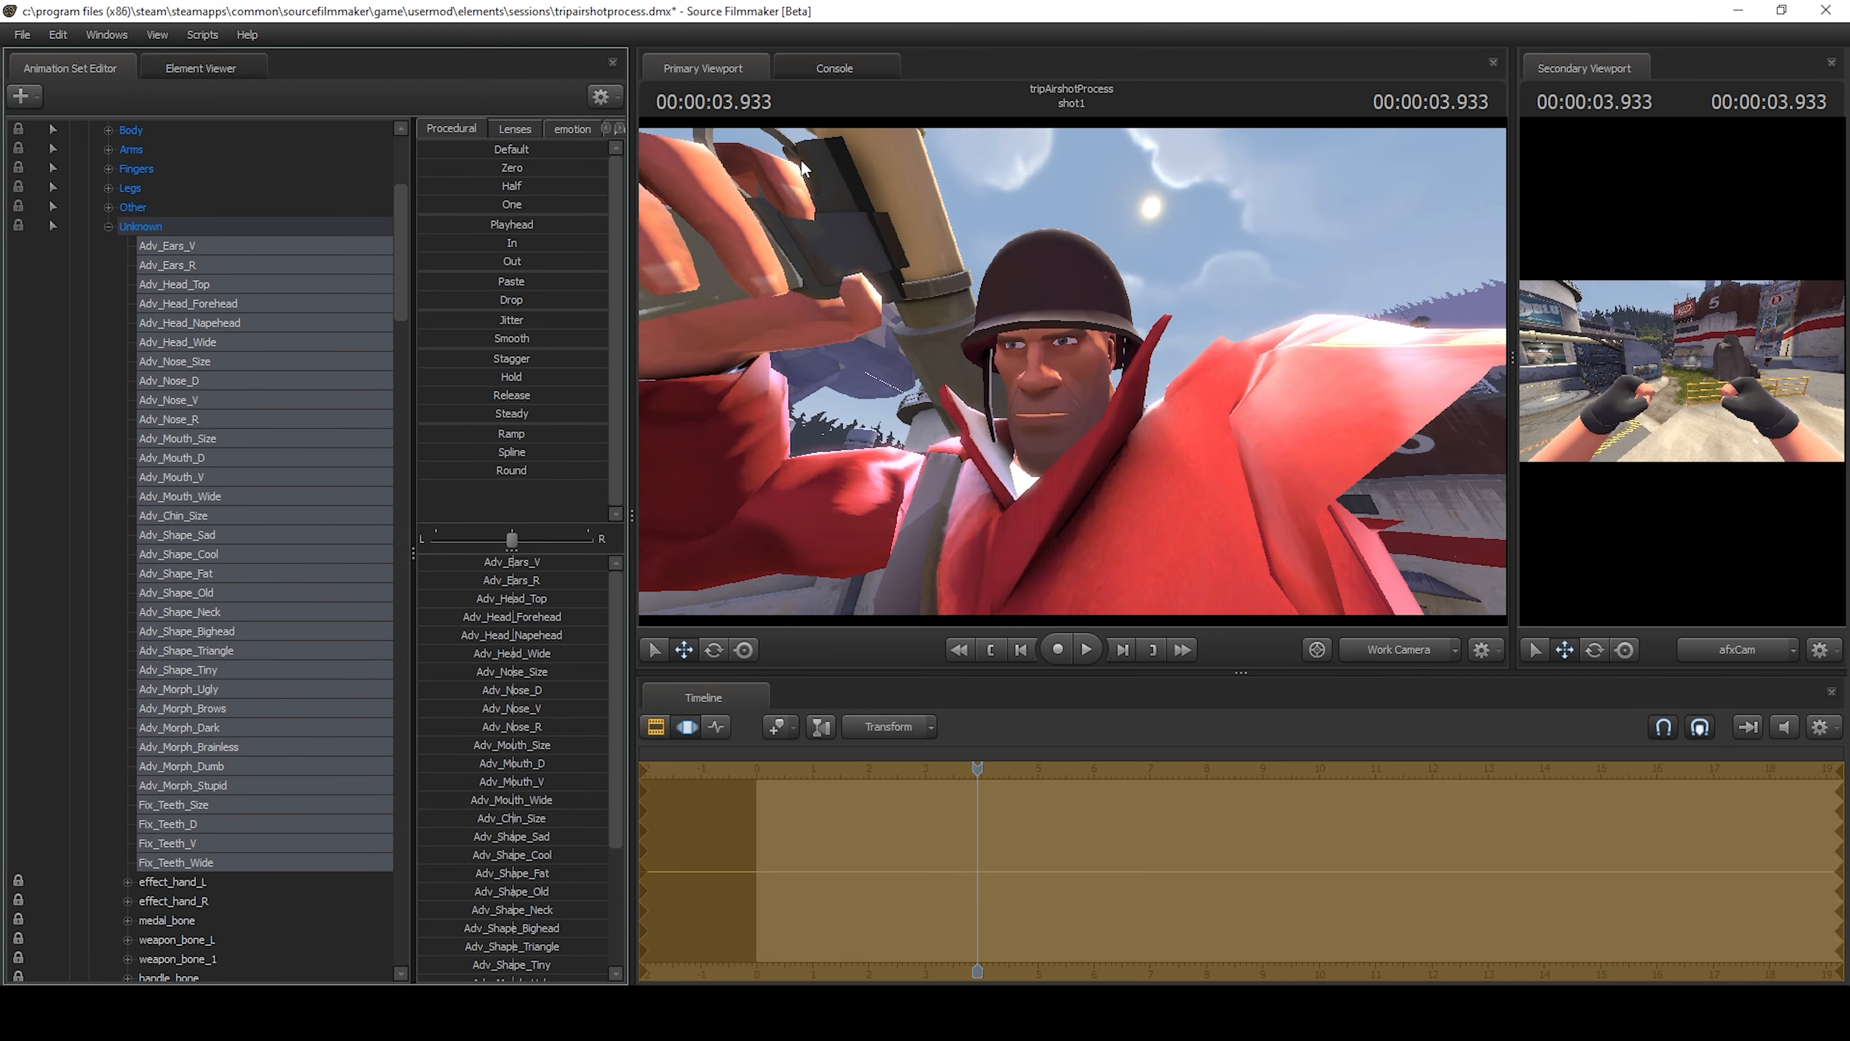
Try out the Adv_Ears_V slider and raise Adv_Head_Top on adv_soldier1 to near its maximum.
left_click_drag(1020, 371, 1071, 373)
key("w")
Examine the airborne soldier and the surrounding containers and buildings from several distances.
key("w")
key("s")
left_click_drag(512, 563, 601, 563)
mouse_move(493, 599)
left_mouse_down()
mouse_move(474, 600)
mouse_move(585, 599)
left_mouse_up()
mouse_move(1072, 373)
left_mouse_down()
mouse_move(1086, 328)
mouse_move(1100, 357)
mouse_move(1056, 357)
mouse_move(1136, 452)
mouse_move(1071, 370)
left_mouse_up()
key("w")
key("s")
key("s")
key("s")
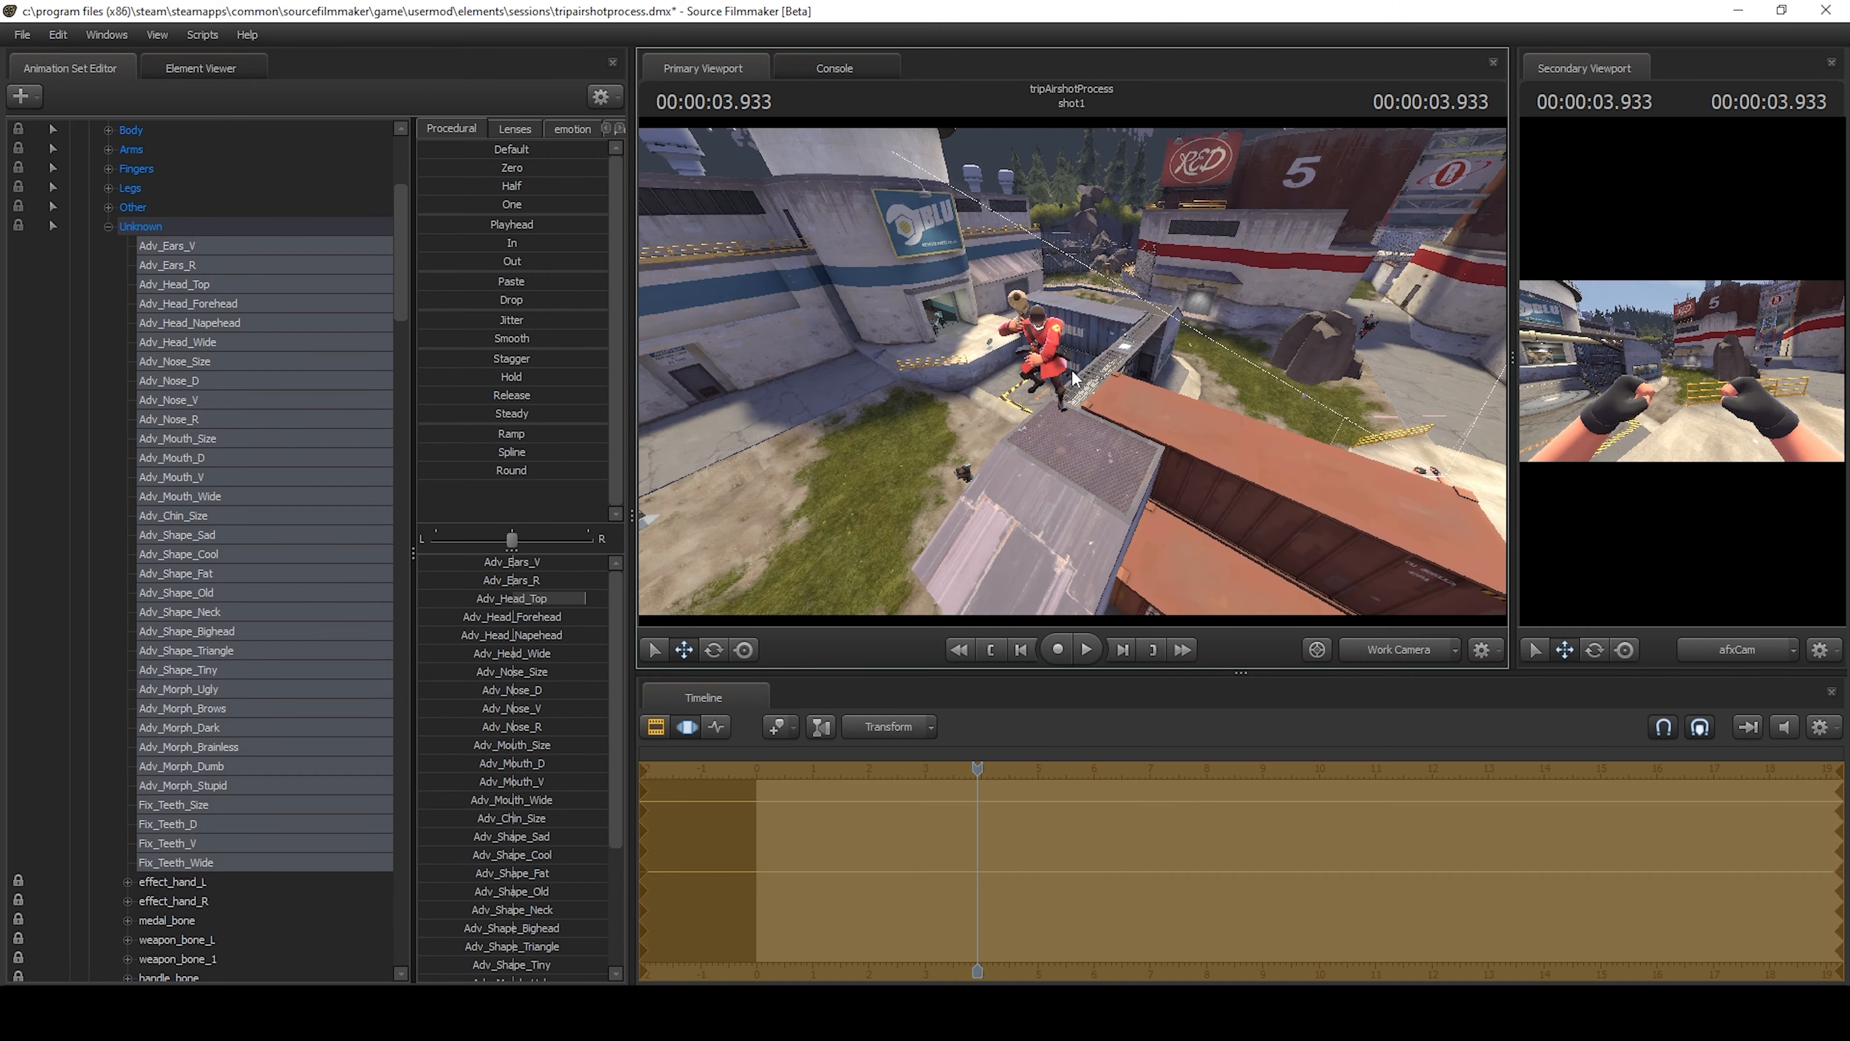
key("w")
mouse_move(1046, 302)
left_mouse_down()
mouse_move(1107, 313)
mouse_move(1209, 284)
mouse_move(1166, 306)
mouse_move(1013, 298)
left_mouse_up()
key("w")
key("w")
left_click_drag(1070, 372, 1343, 364)
key("w")
key("s")
key("w")
key("w")
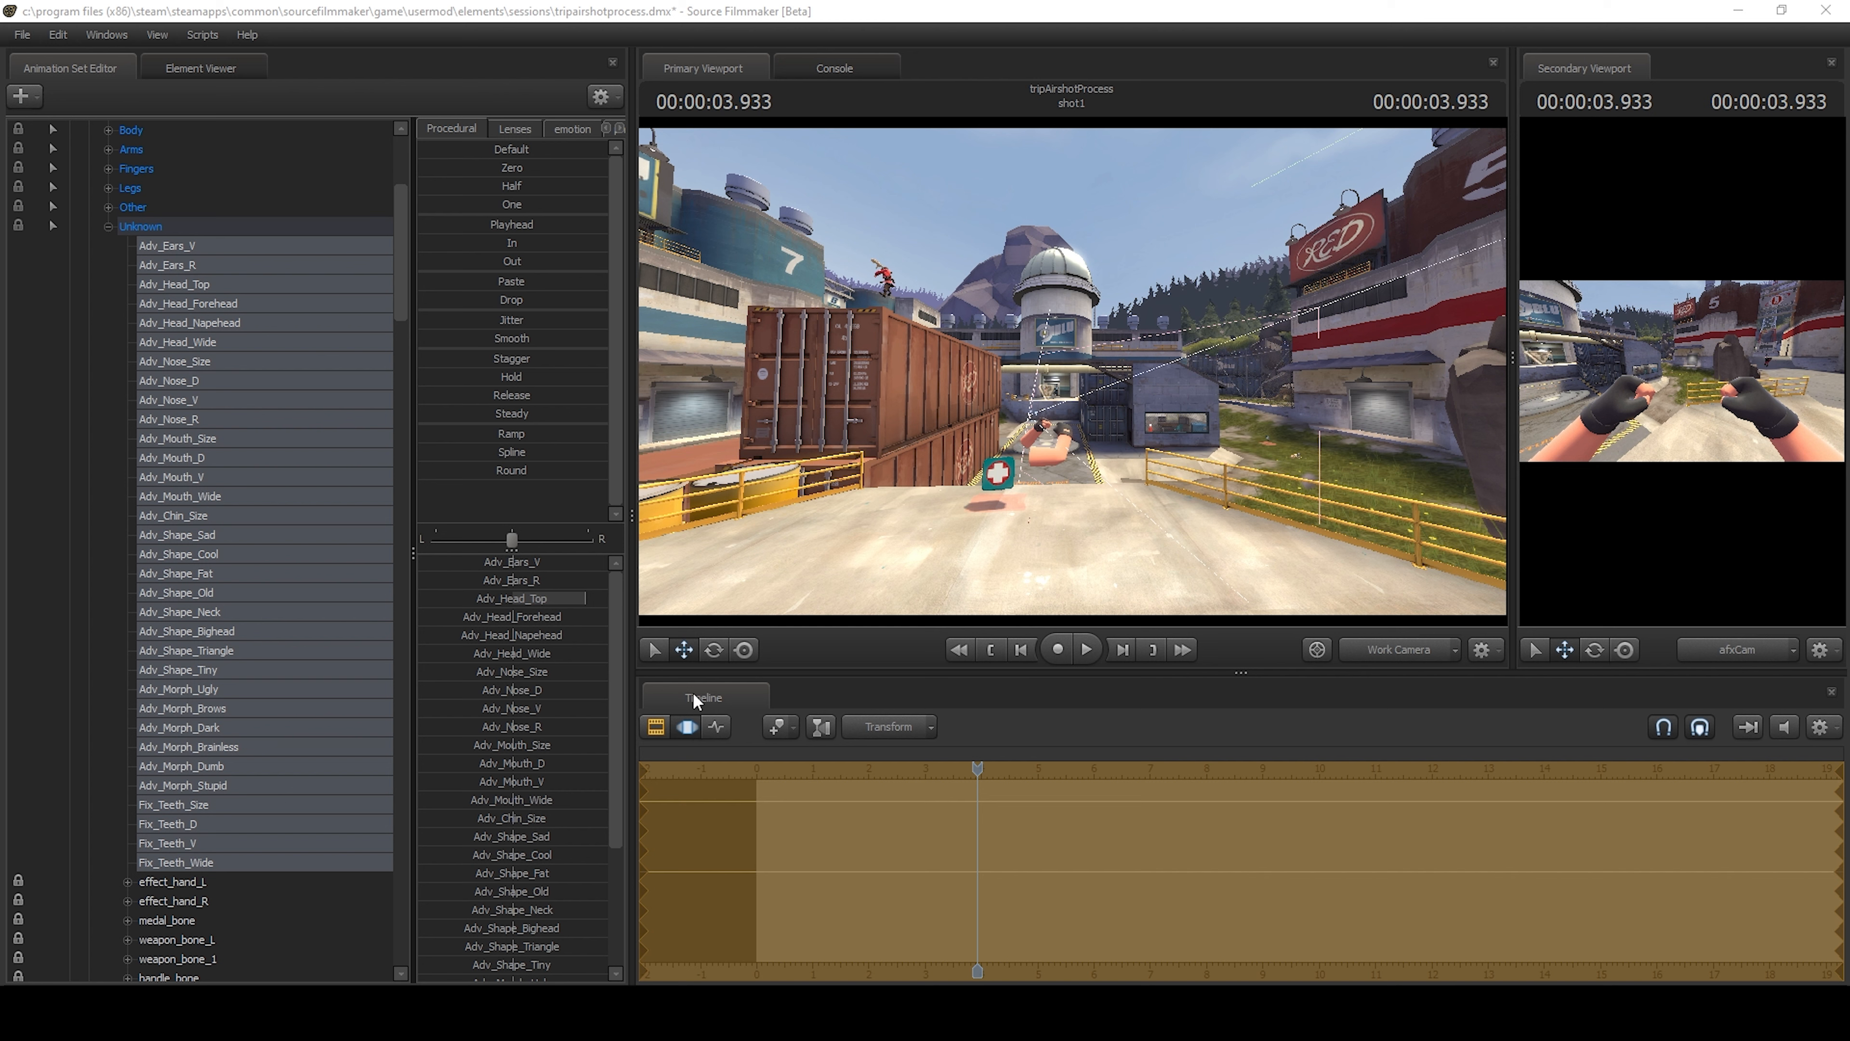
Show shot1 in the Element Viewer and add two entries to its concommands list.
left_click(658, 725)
right_click(838, 847)
left_click(1049, 875)
left_click(86, 604)
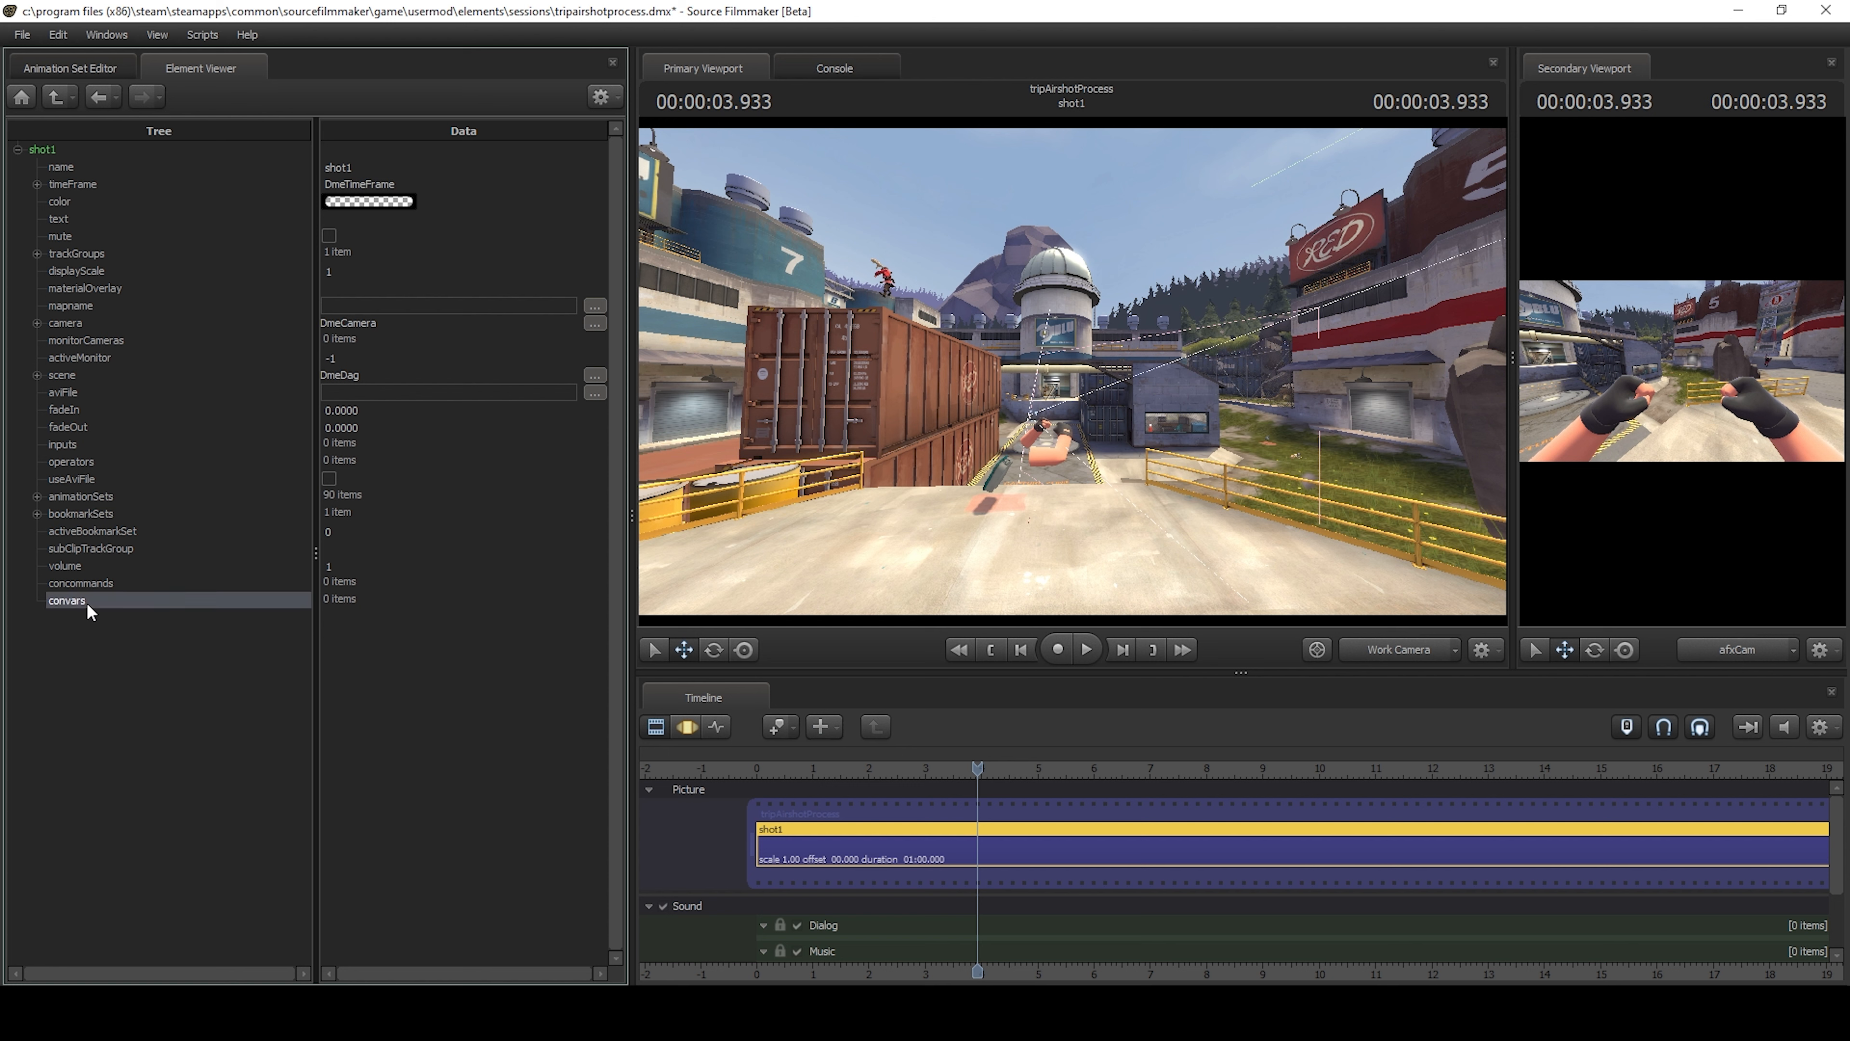
left_click(97, 582)
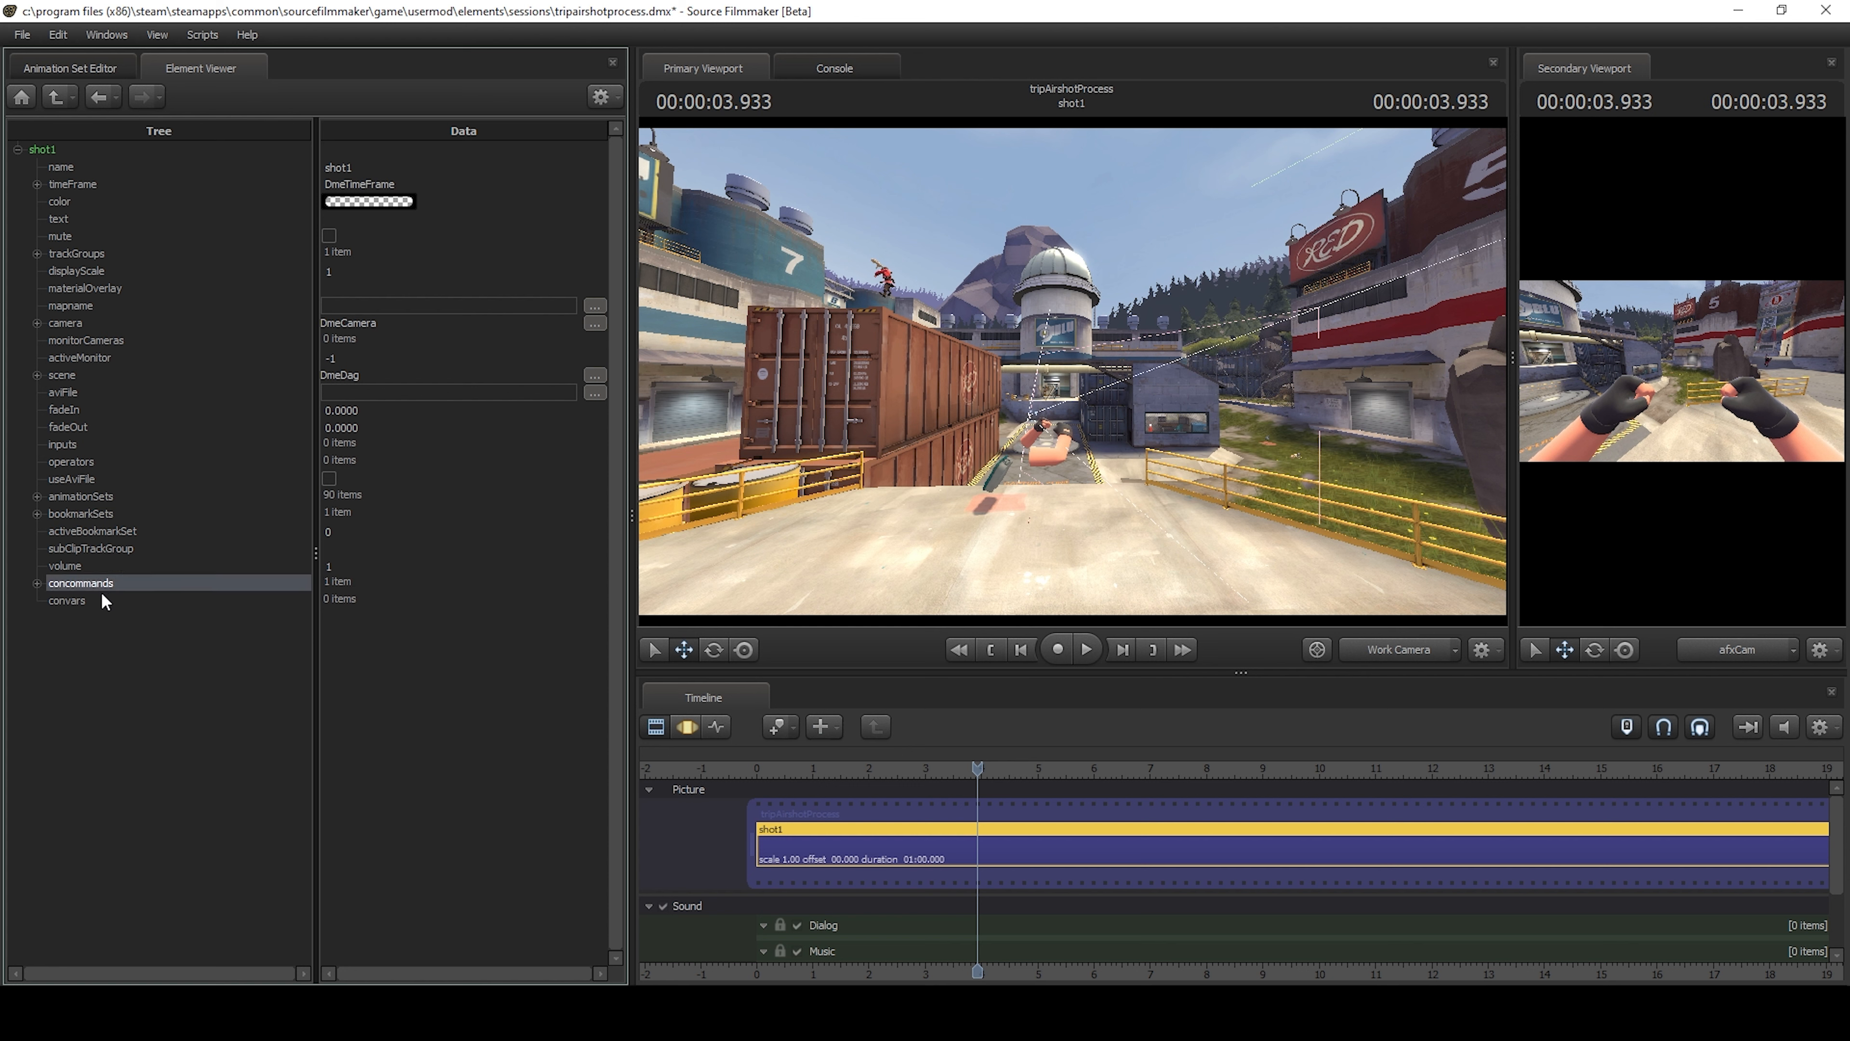
left_click(37, 583)
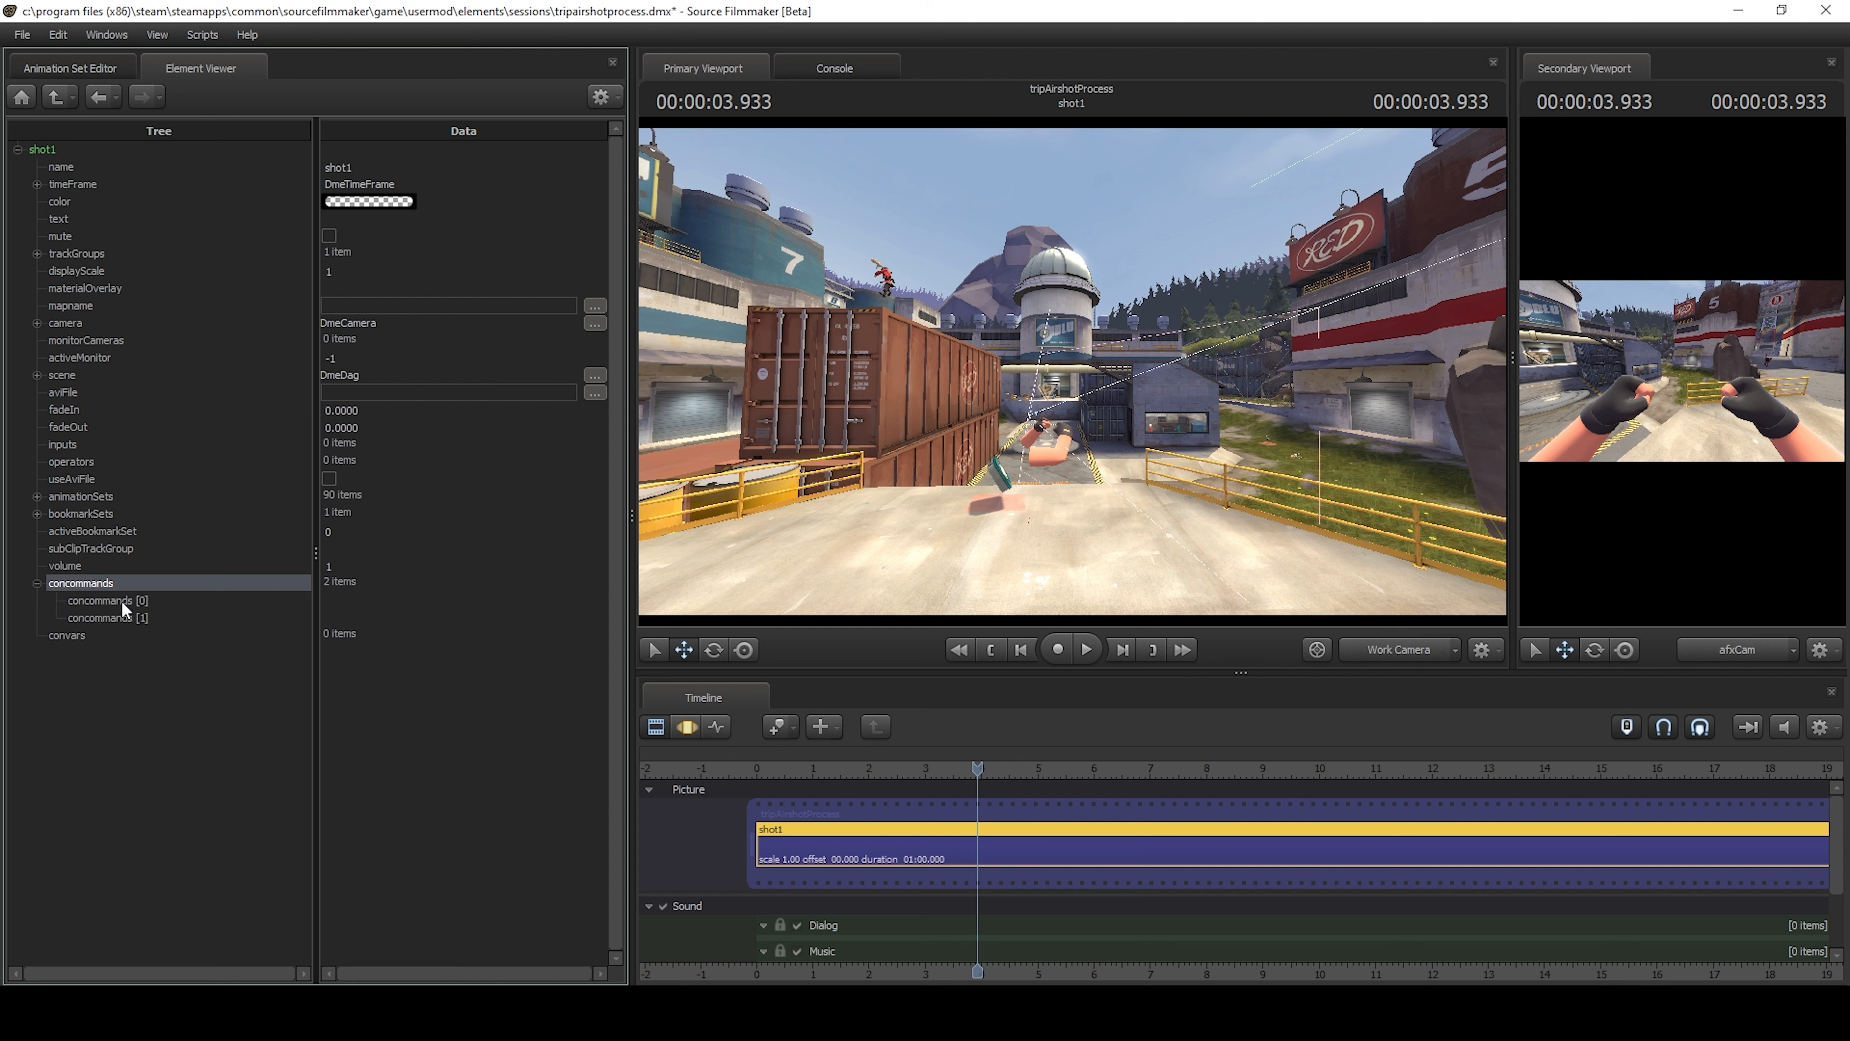
Set concommands [0] to "ent_remove_all env_lightglow" and concommands [1] to "ent_fire ent_lightglow kill".
left_click(386, 602)
key("alt+Tab")
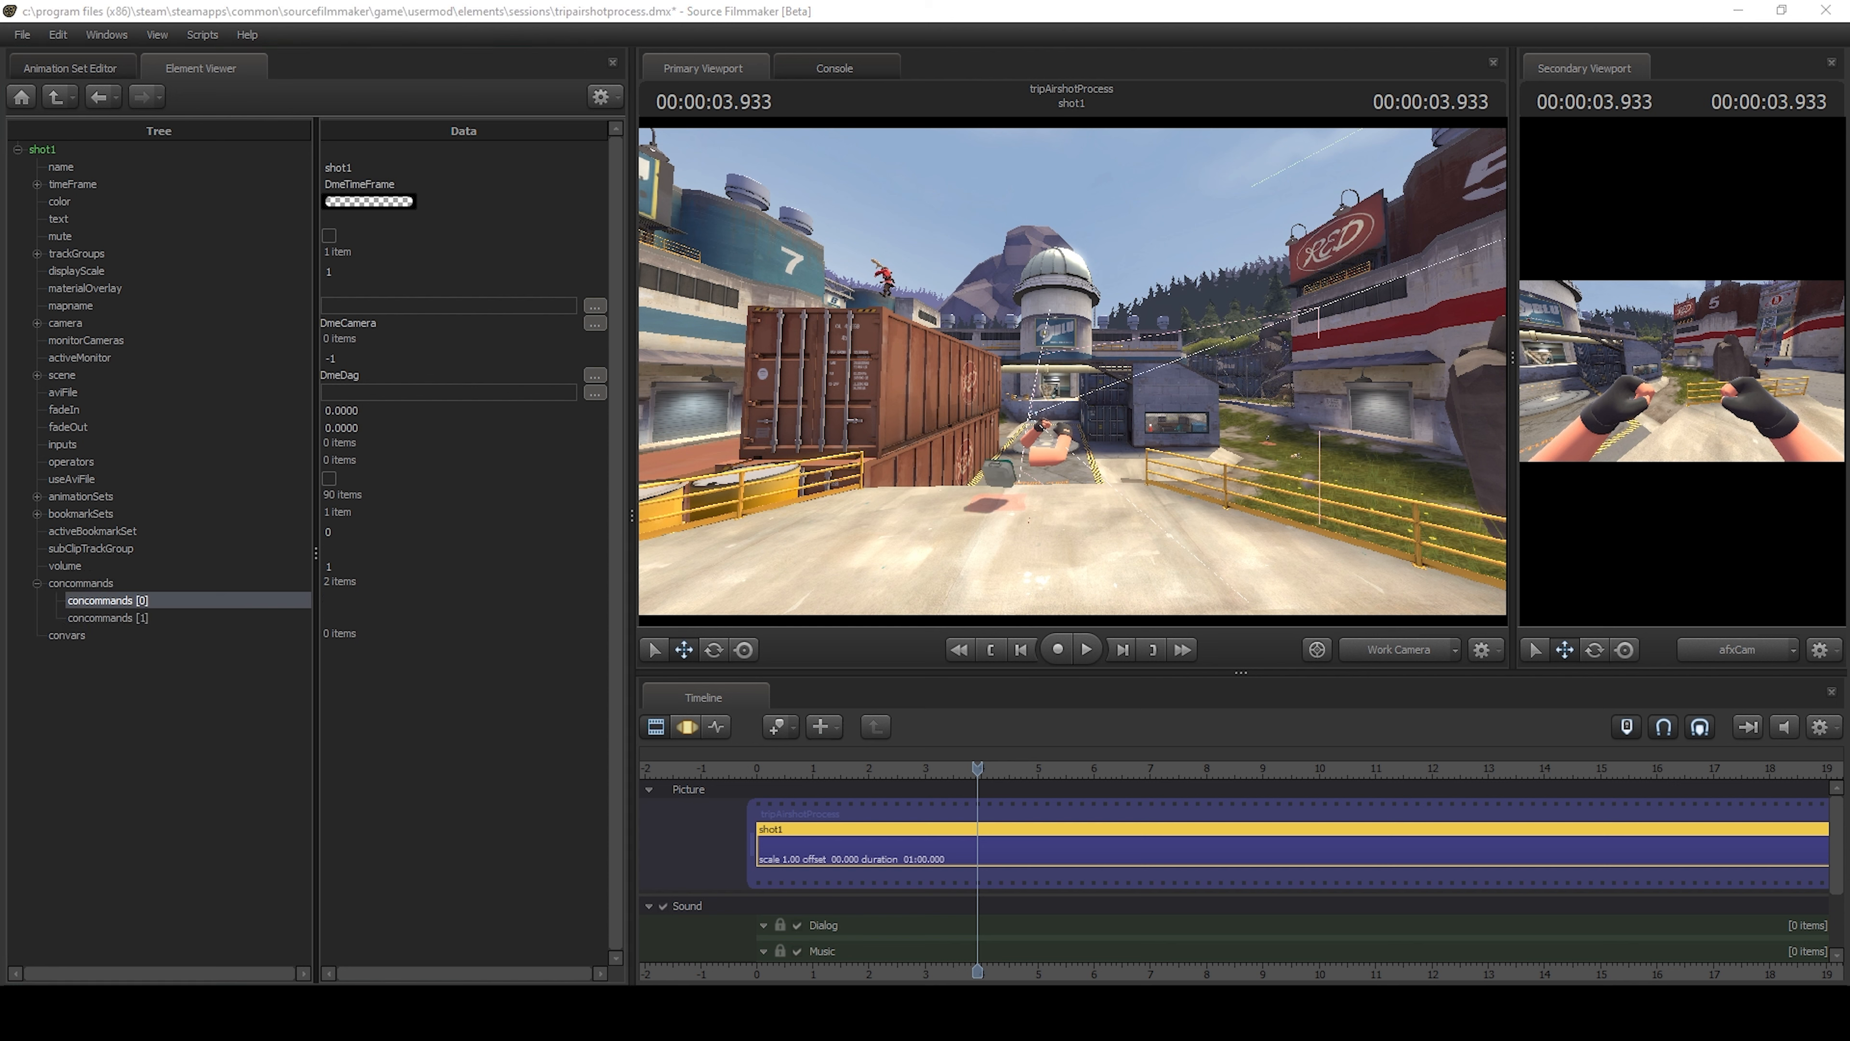
key("alt+Tab")
left_click(368, 601)
type("ent_remove_all env_lightglow")
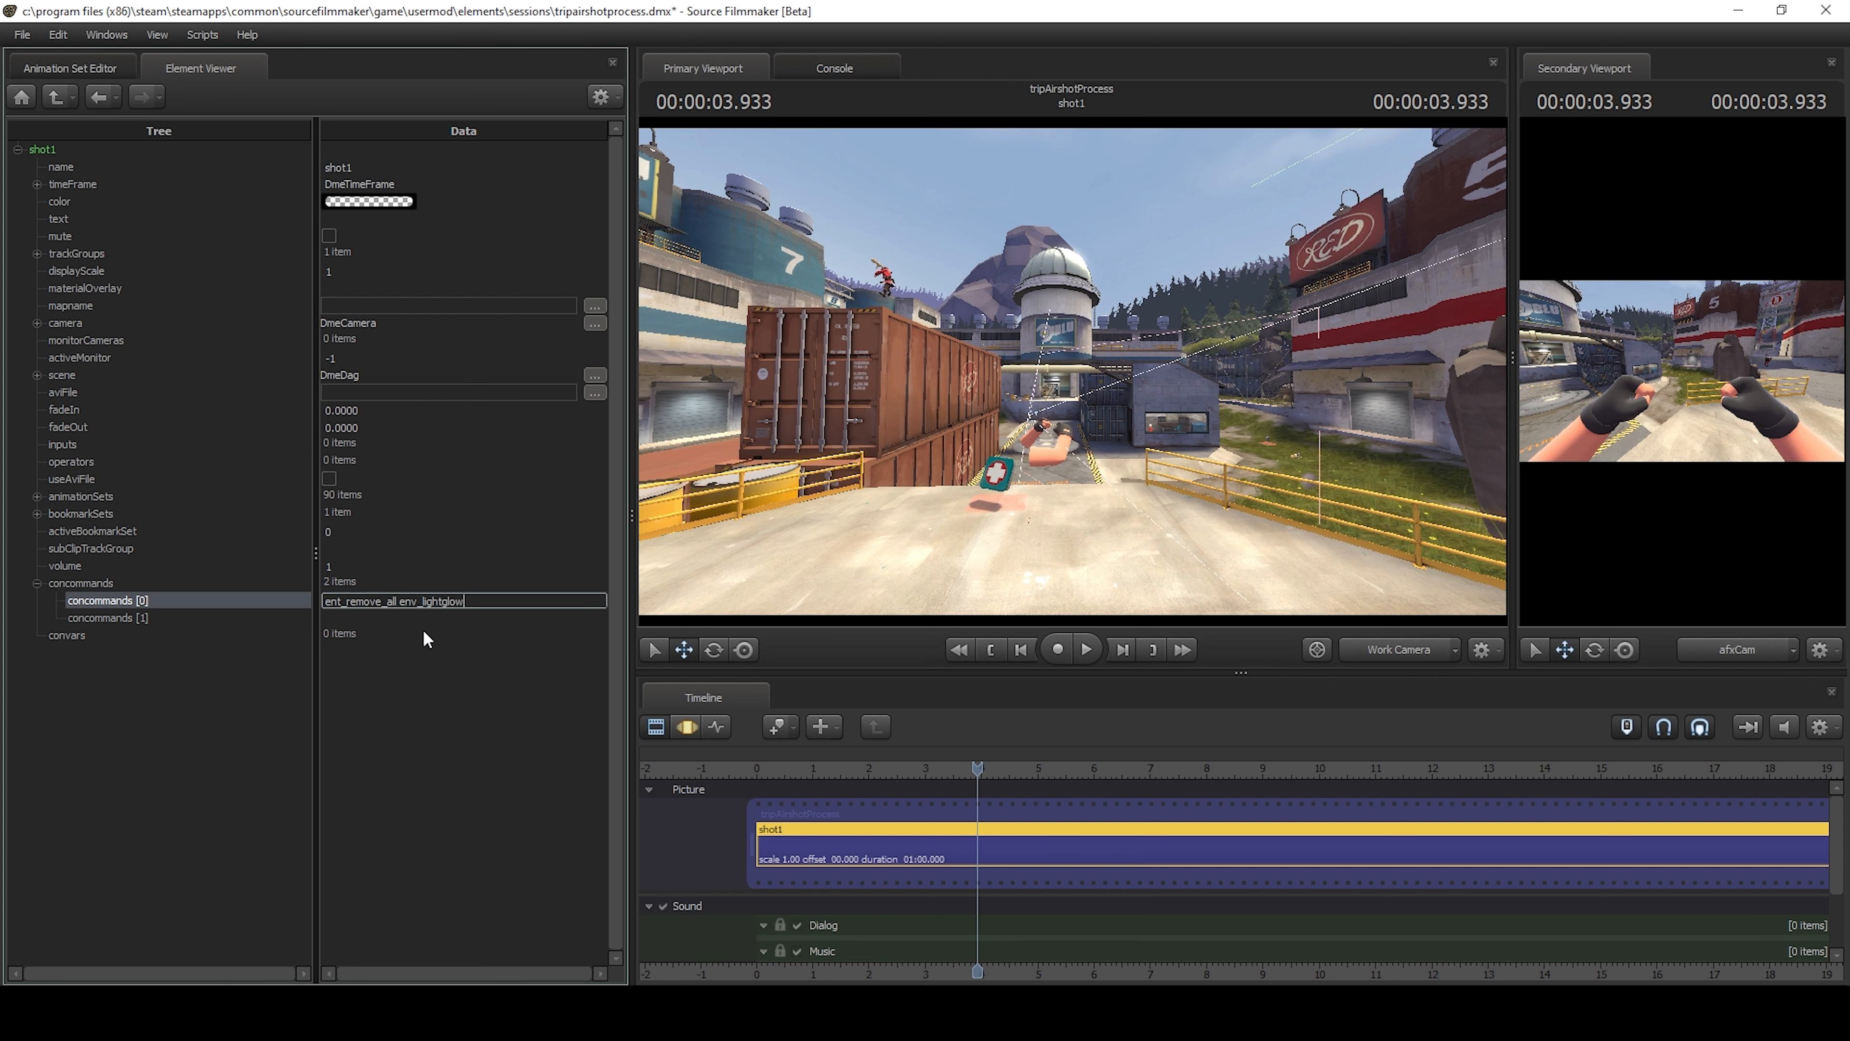
key("Return")
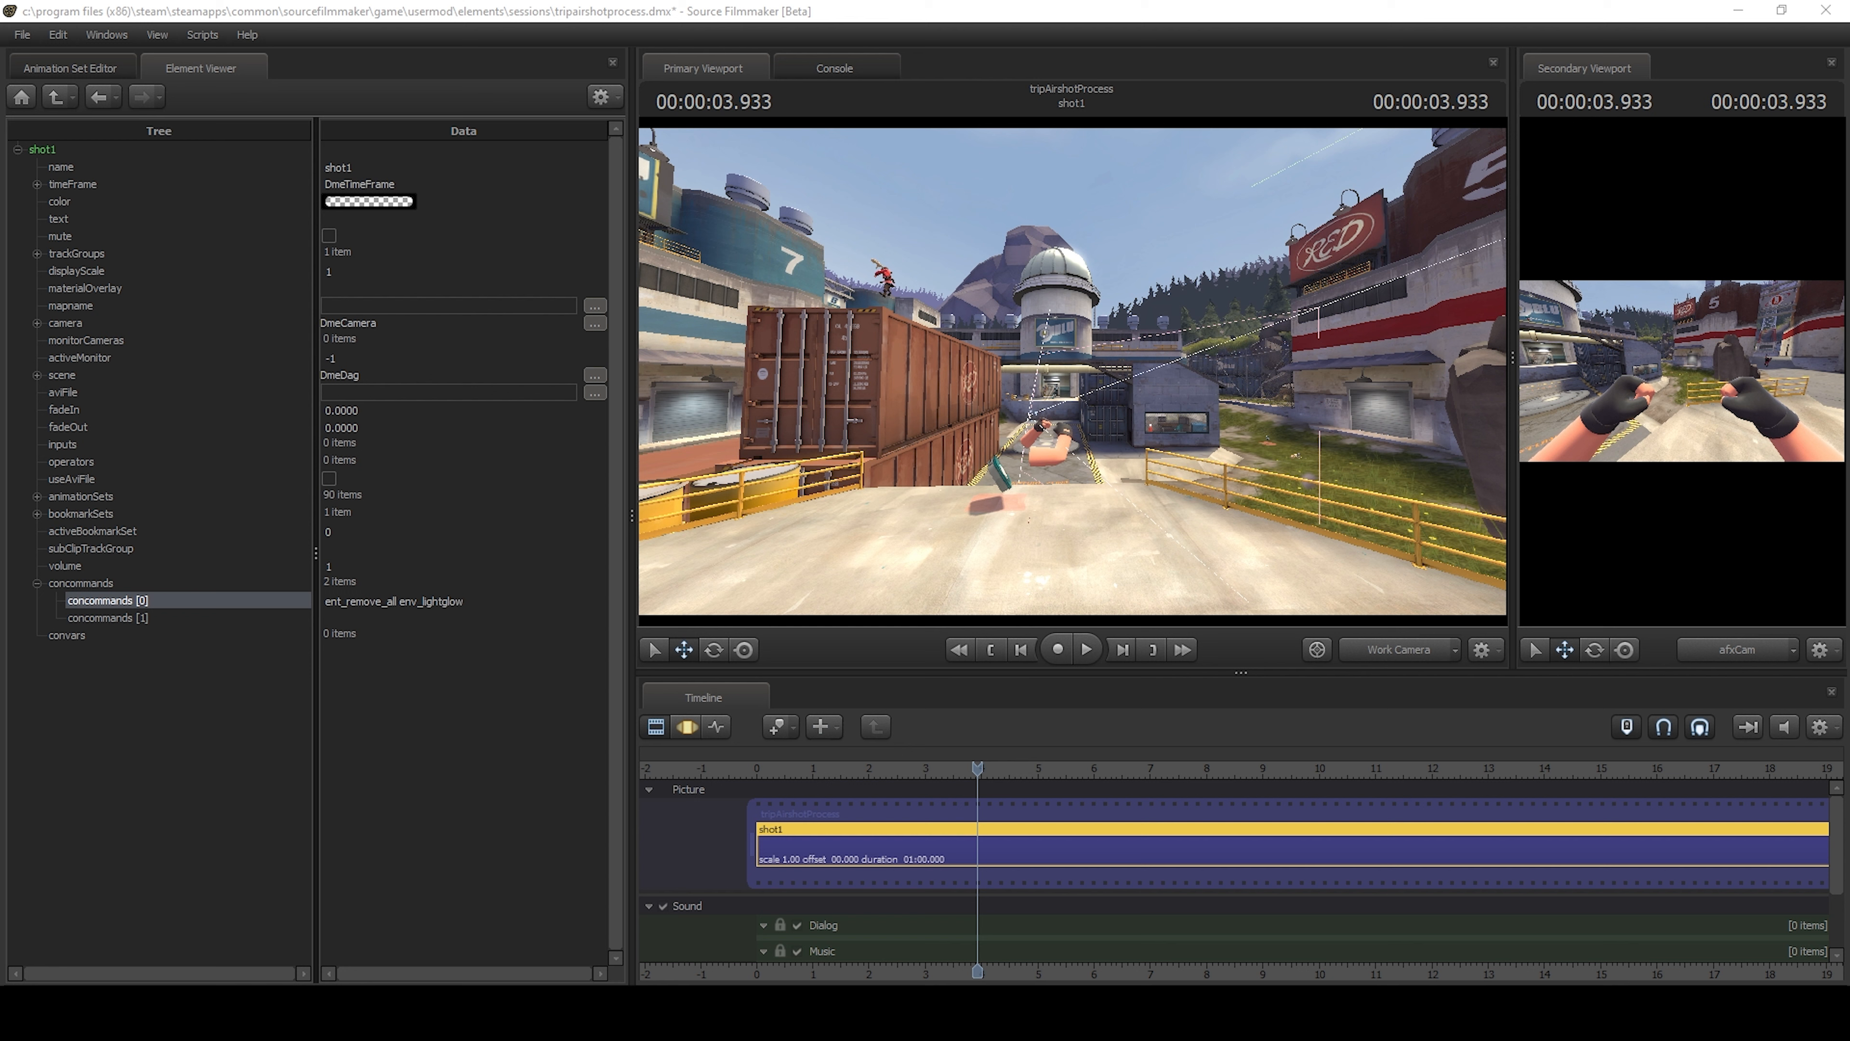
left_click(418, 614)
type("ent_fire ent_lightglow kill")
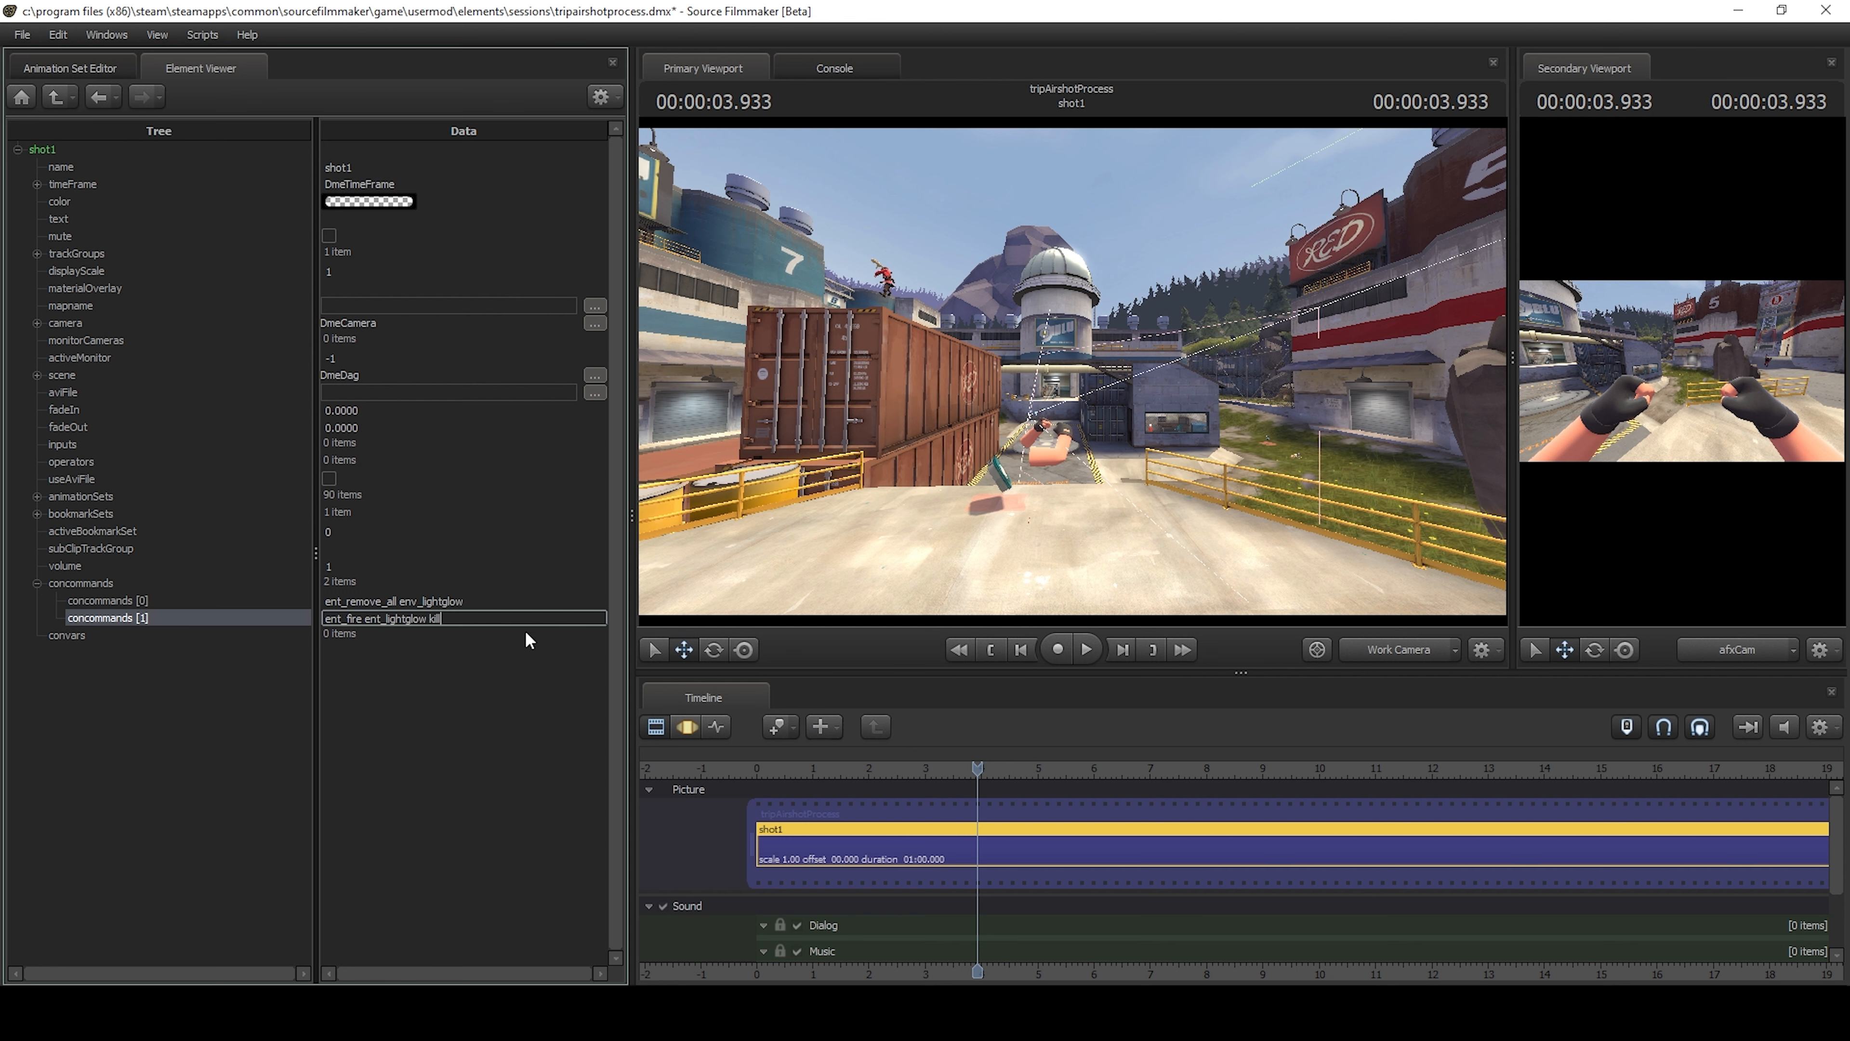
left_click(236, 762)
Add a third concommands entry containing "ent_remove_all env_sun" and check the sun in the sky.
left_click(84, 586)
key("Insert")
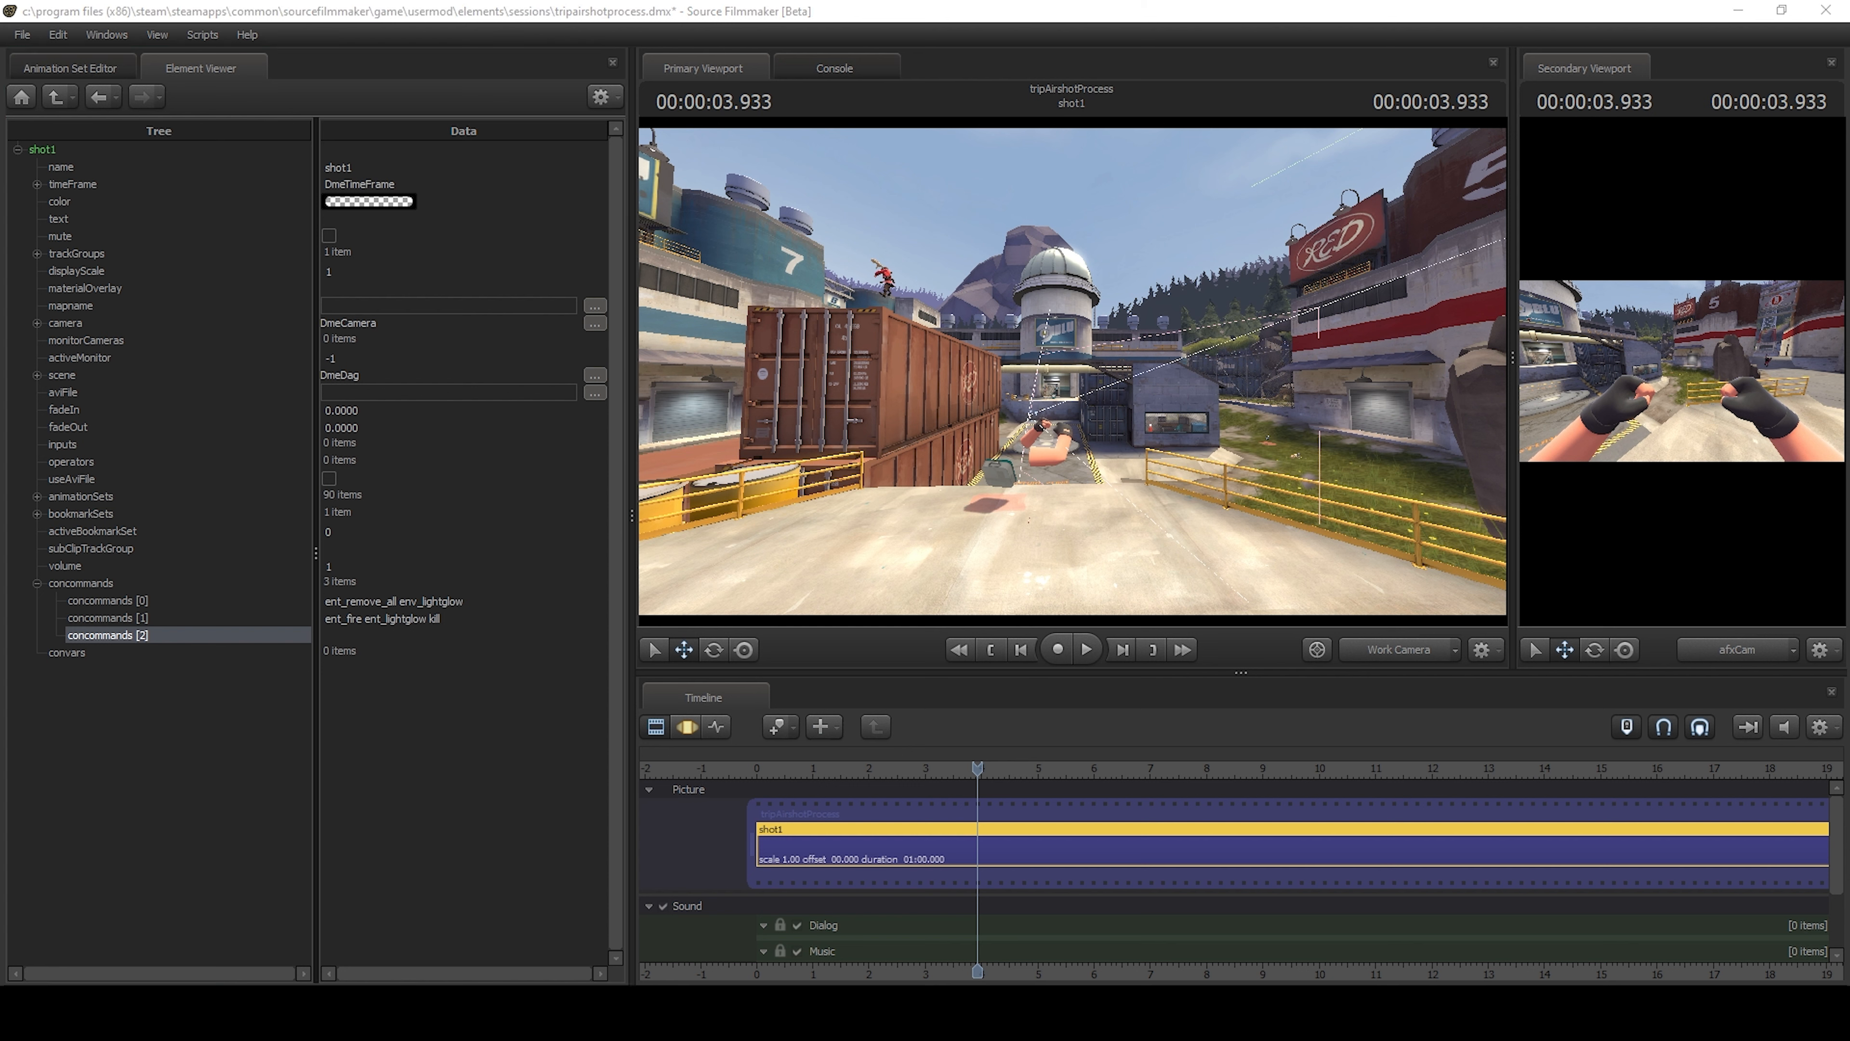
left_click(408, 636)
type("ent_remove_all env_sun")
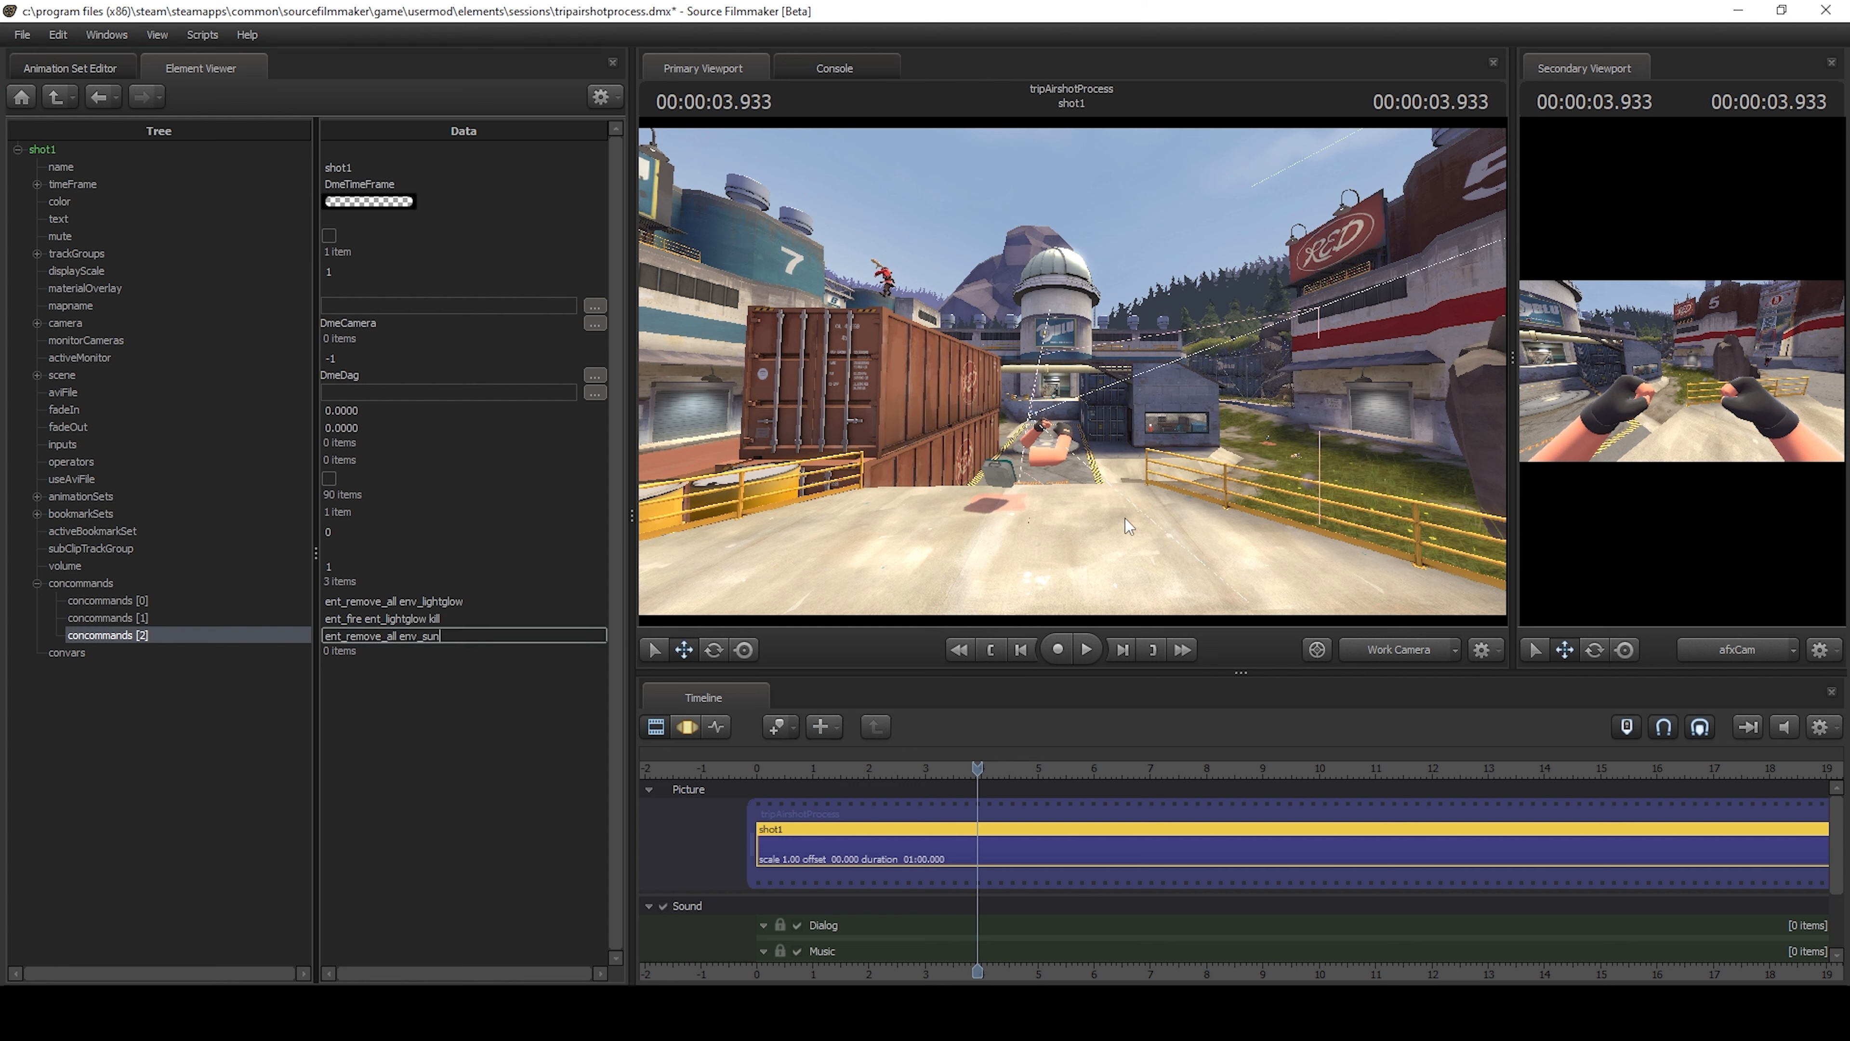
left_click(686, 726)
left_click_drag(1005, 429, 1026, 354)
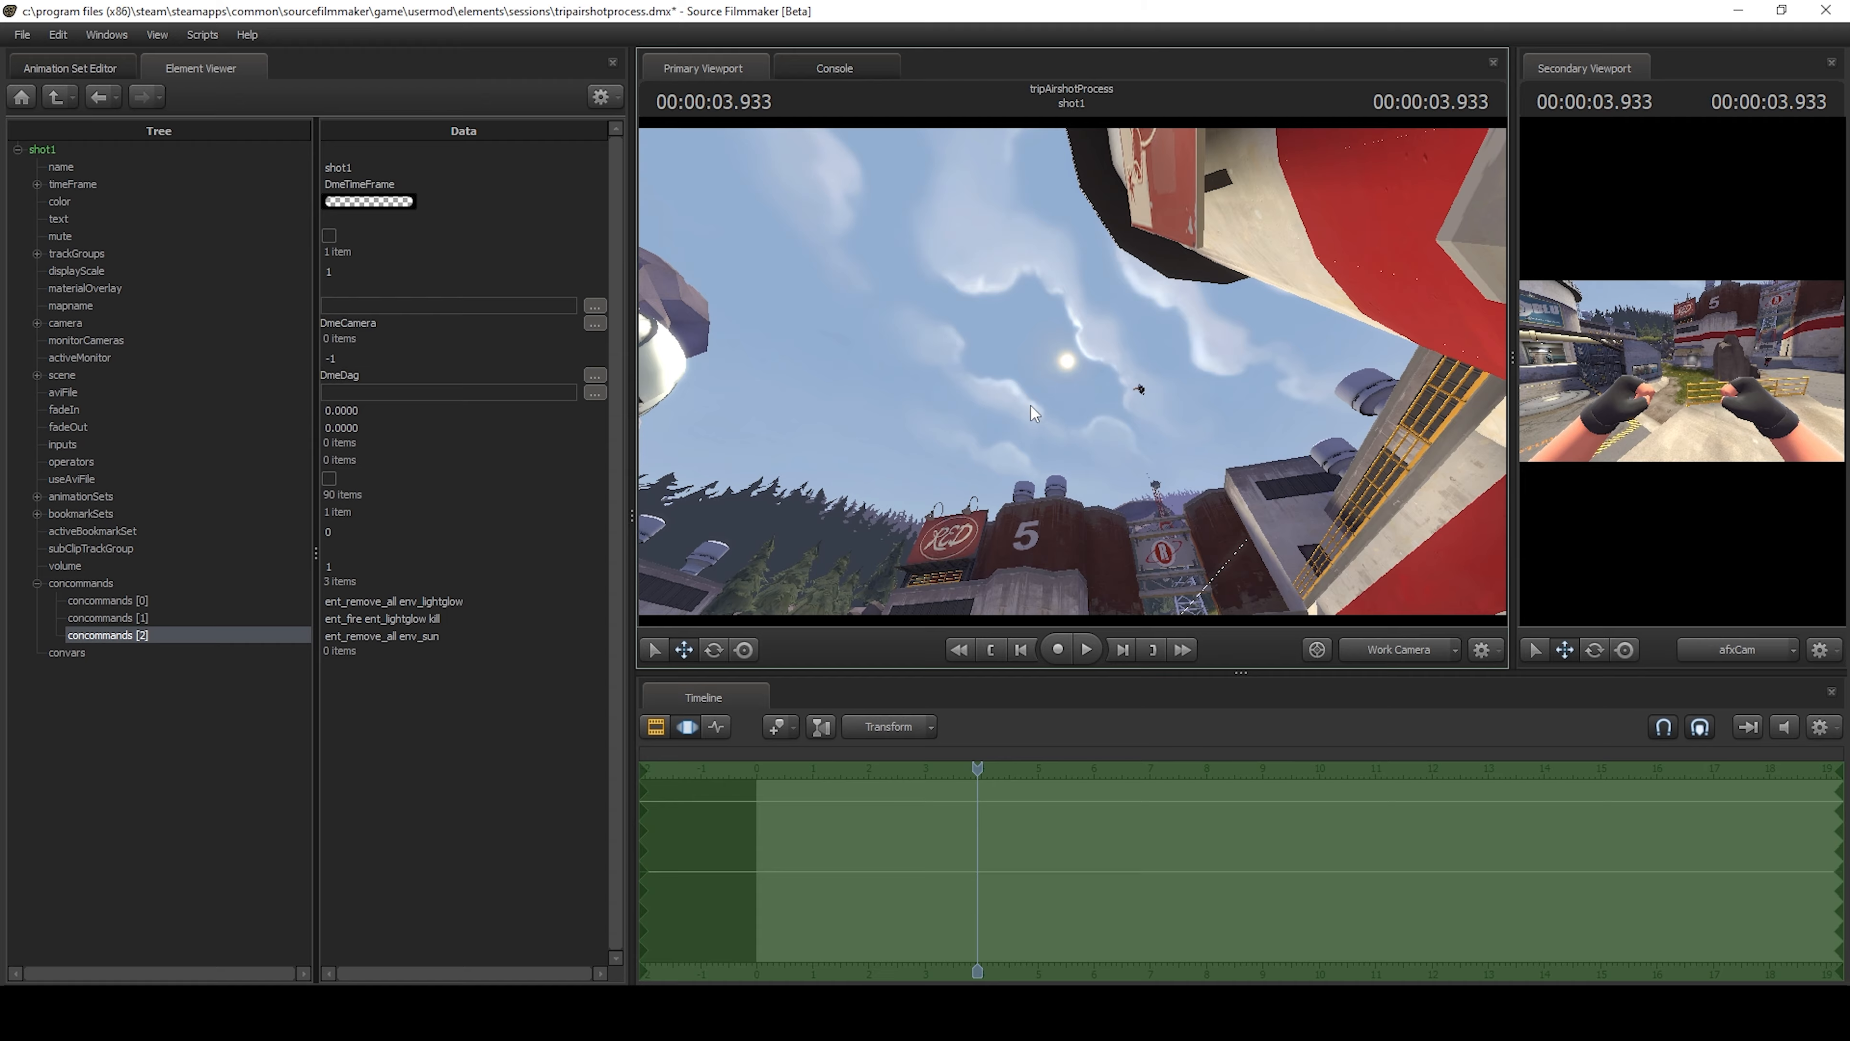
left_click_drag(1030, 405, 1069, 373)
Save the session and bring up the Draw Entities options of the movie export.
left_click(52, 75)
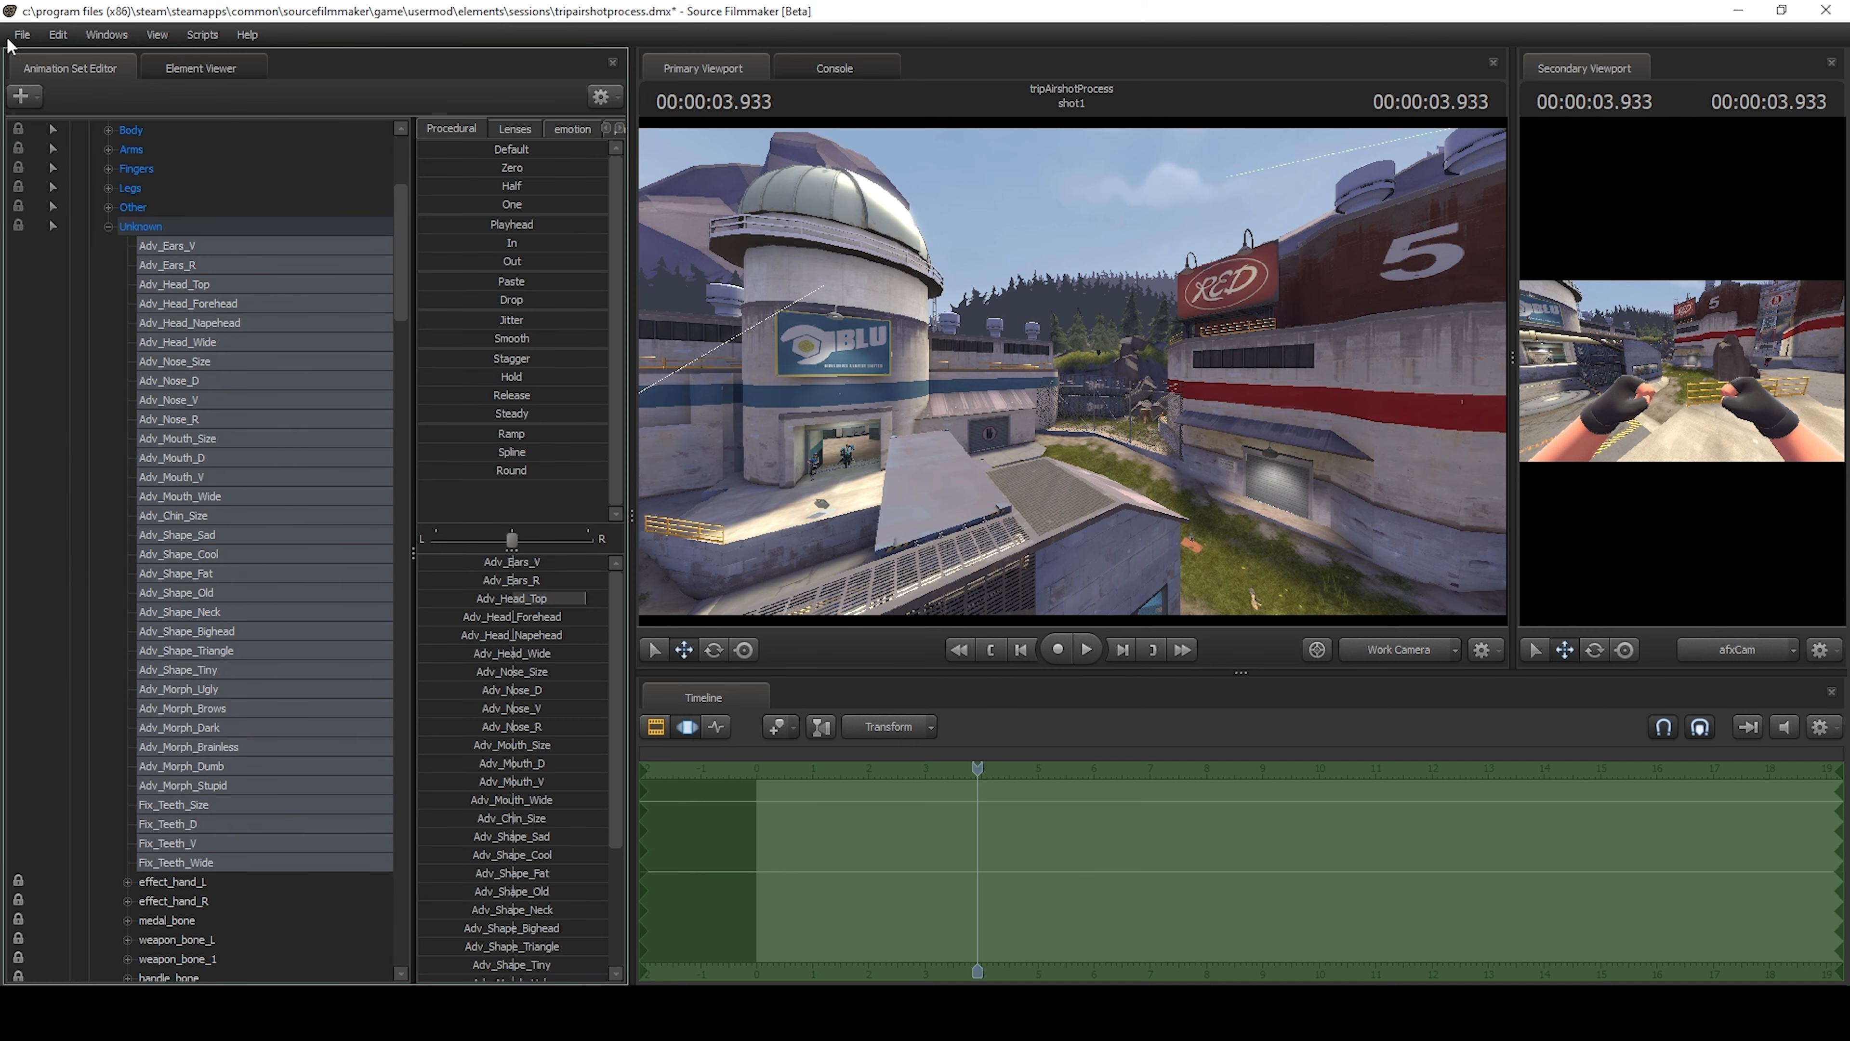
left_click(22, 34)
mouse_move(110, 226)
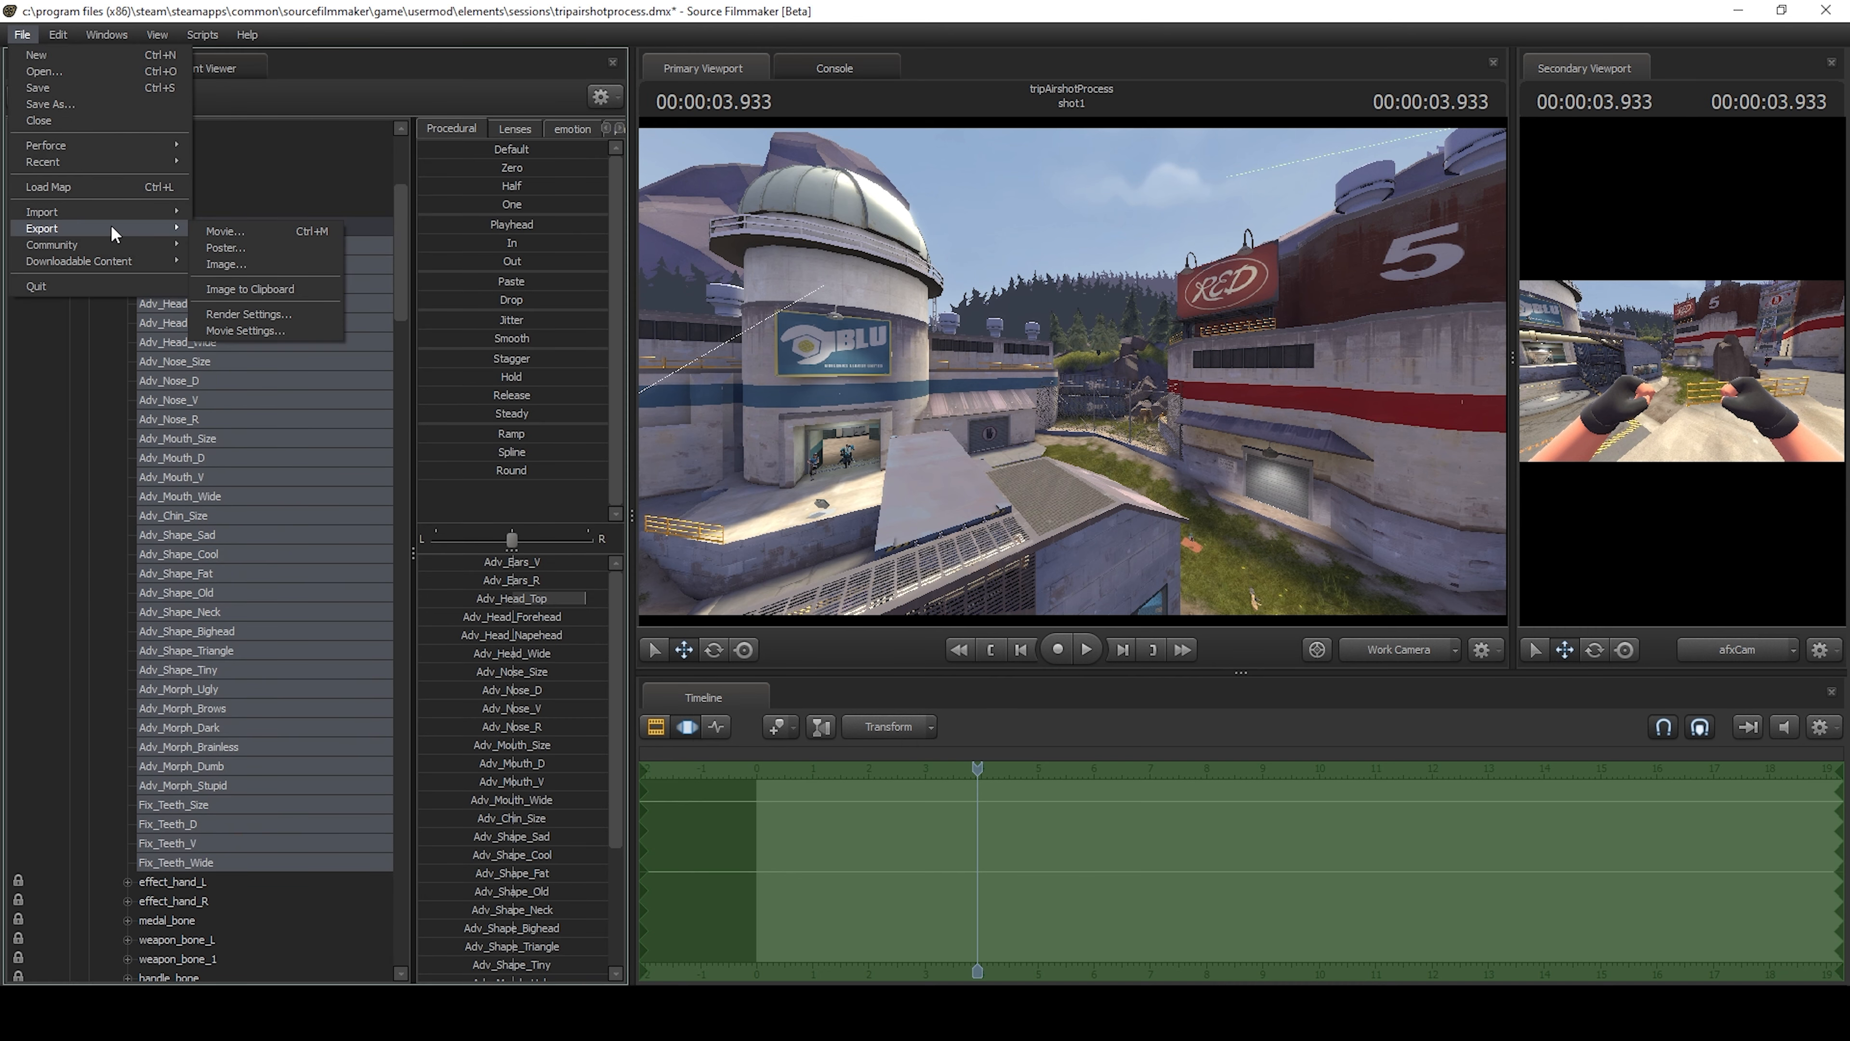
left_click(256, 229)
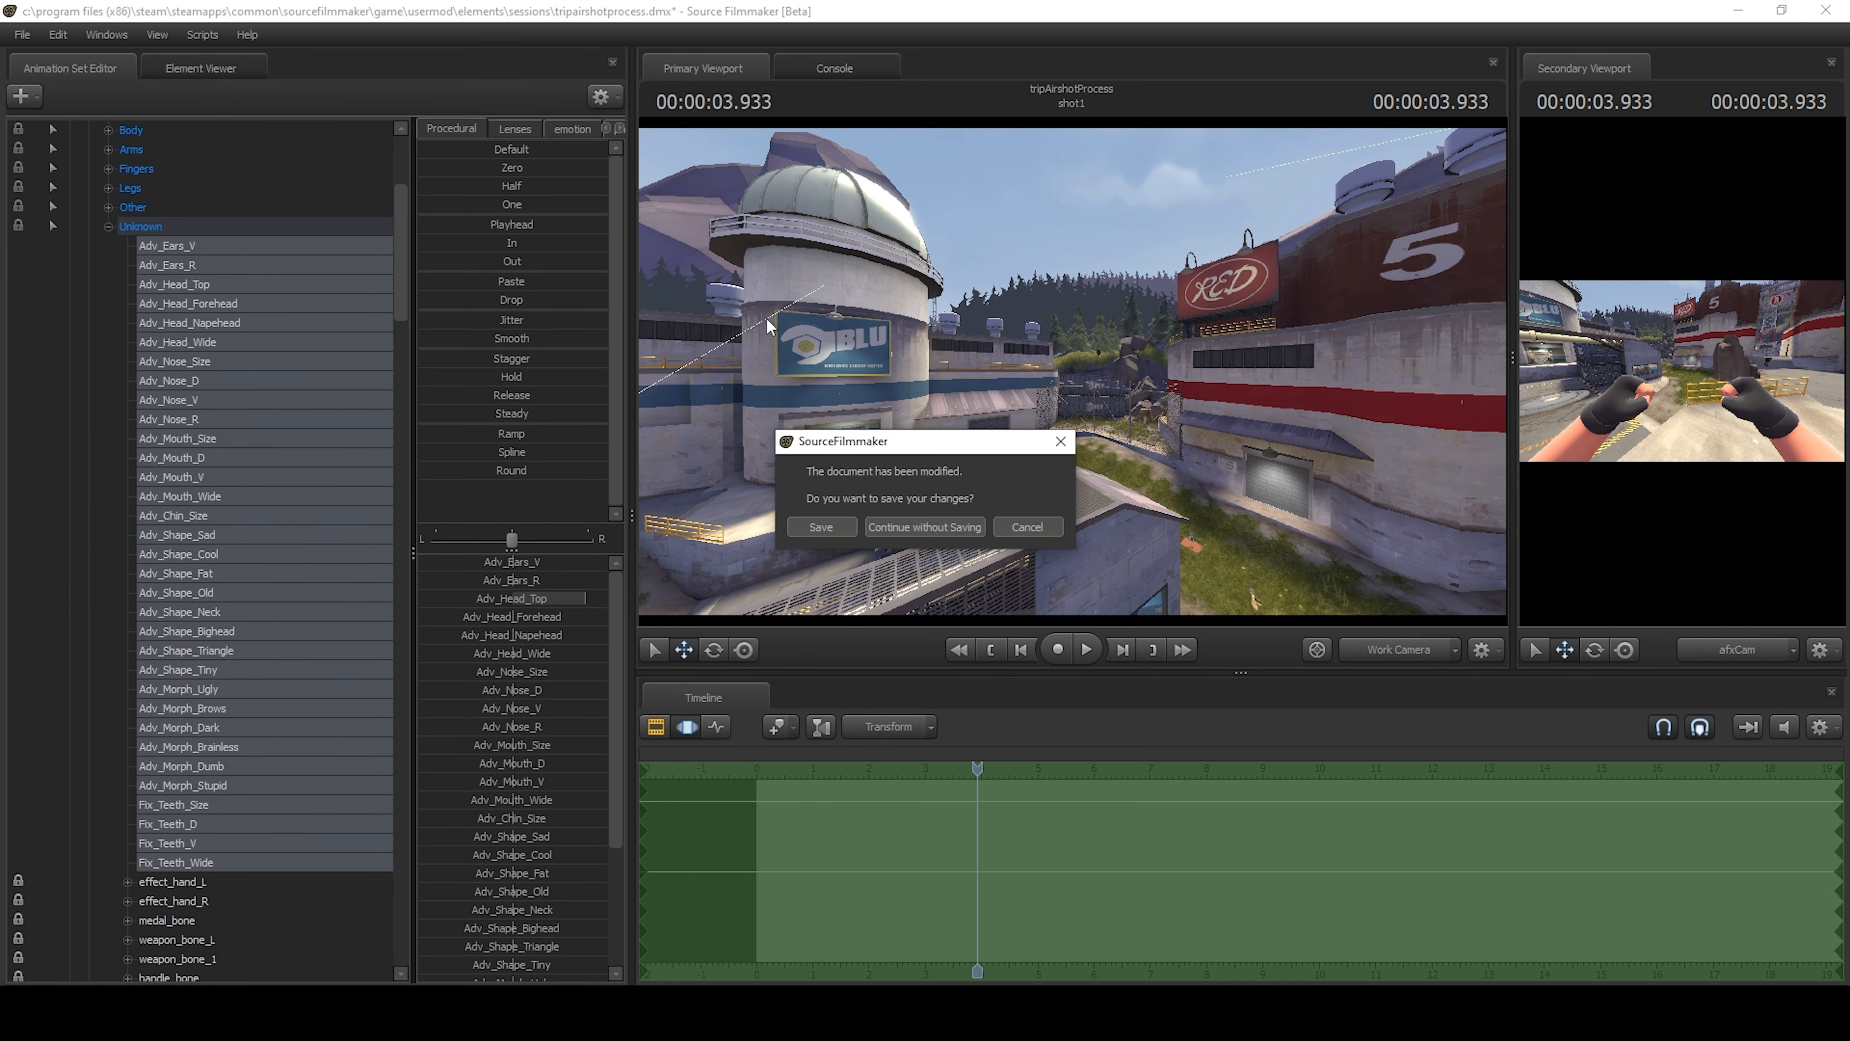
left_click(830, 528)
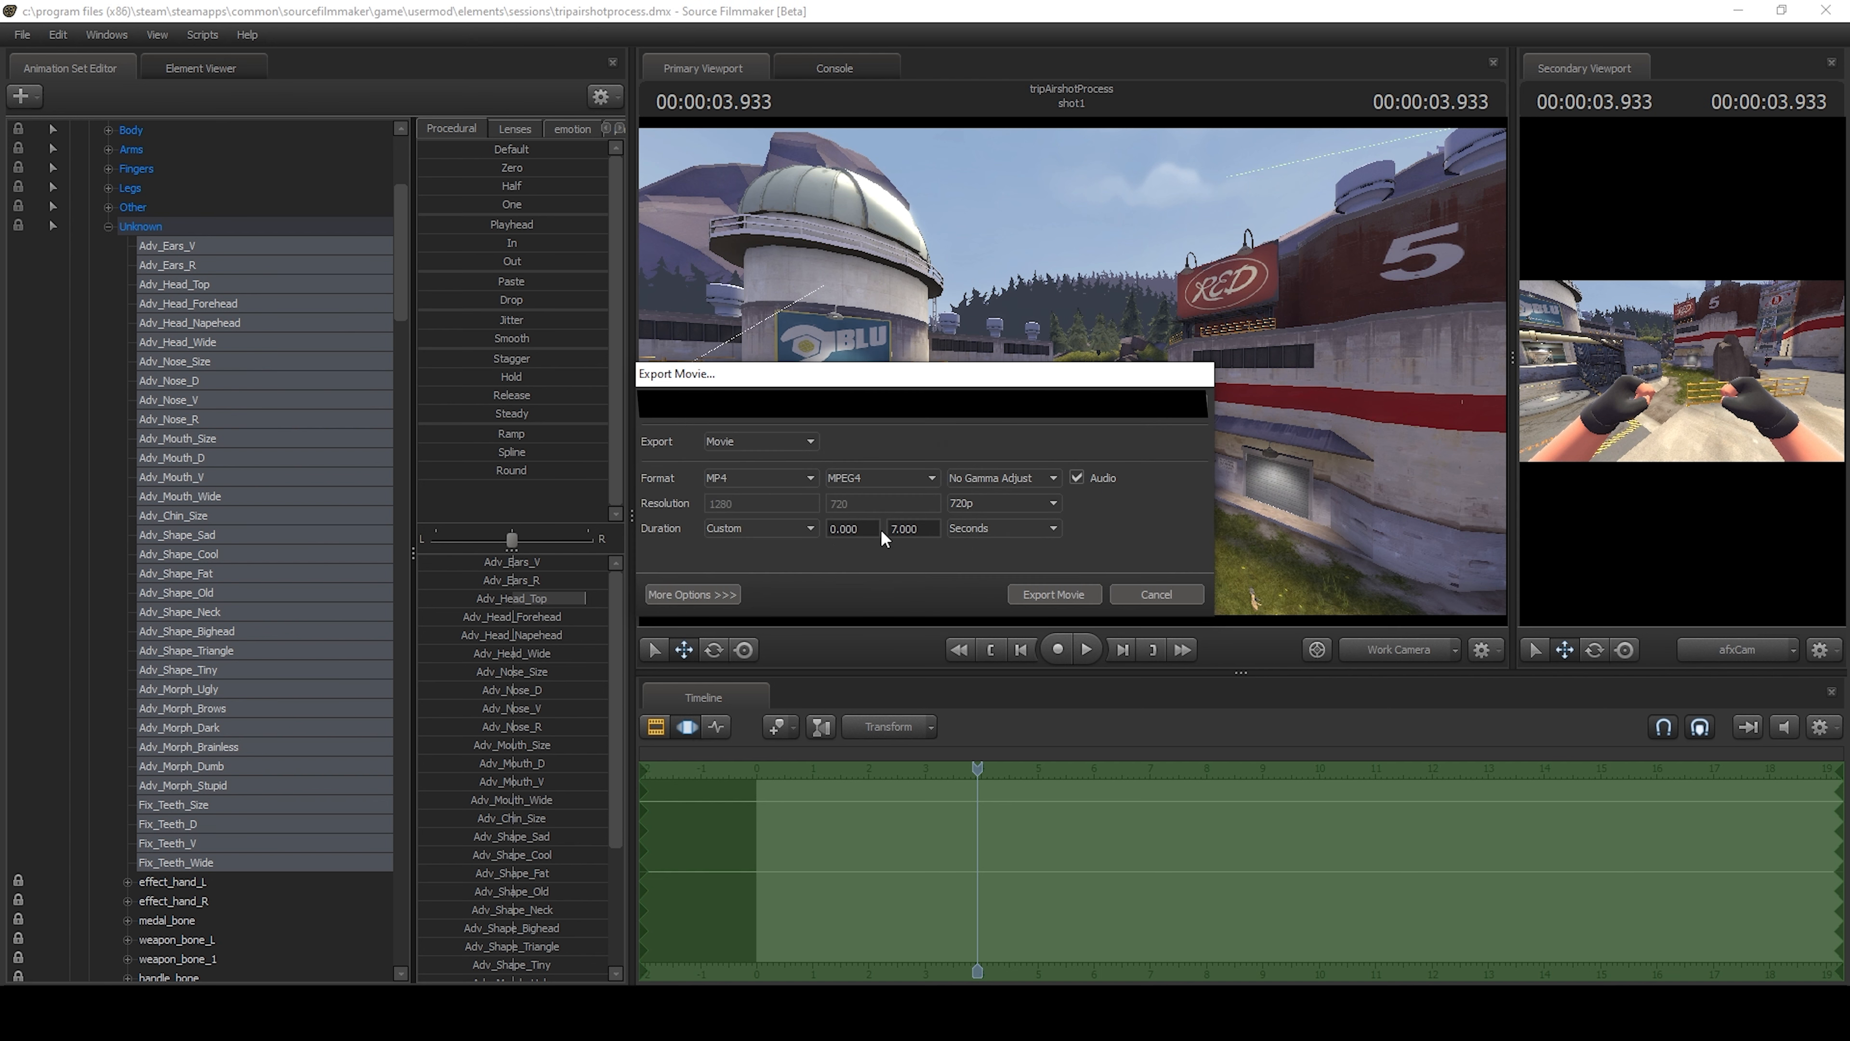
left_click(718, 593)
left_click(788, 600)
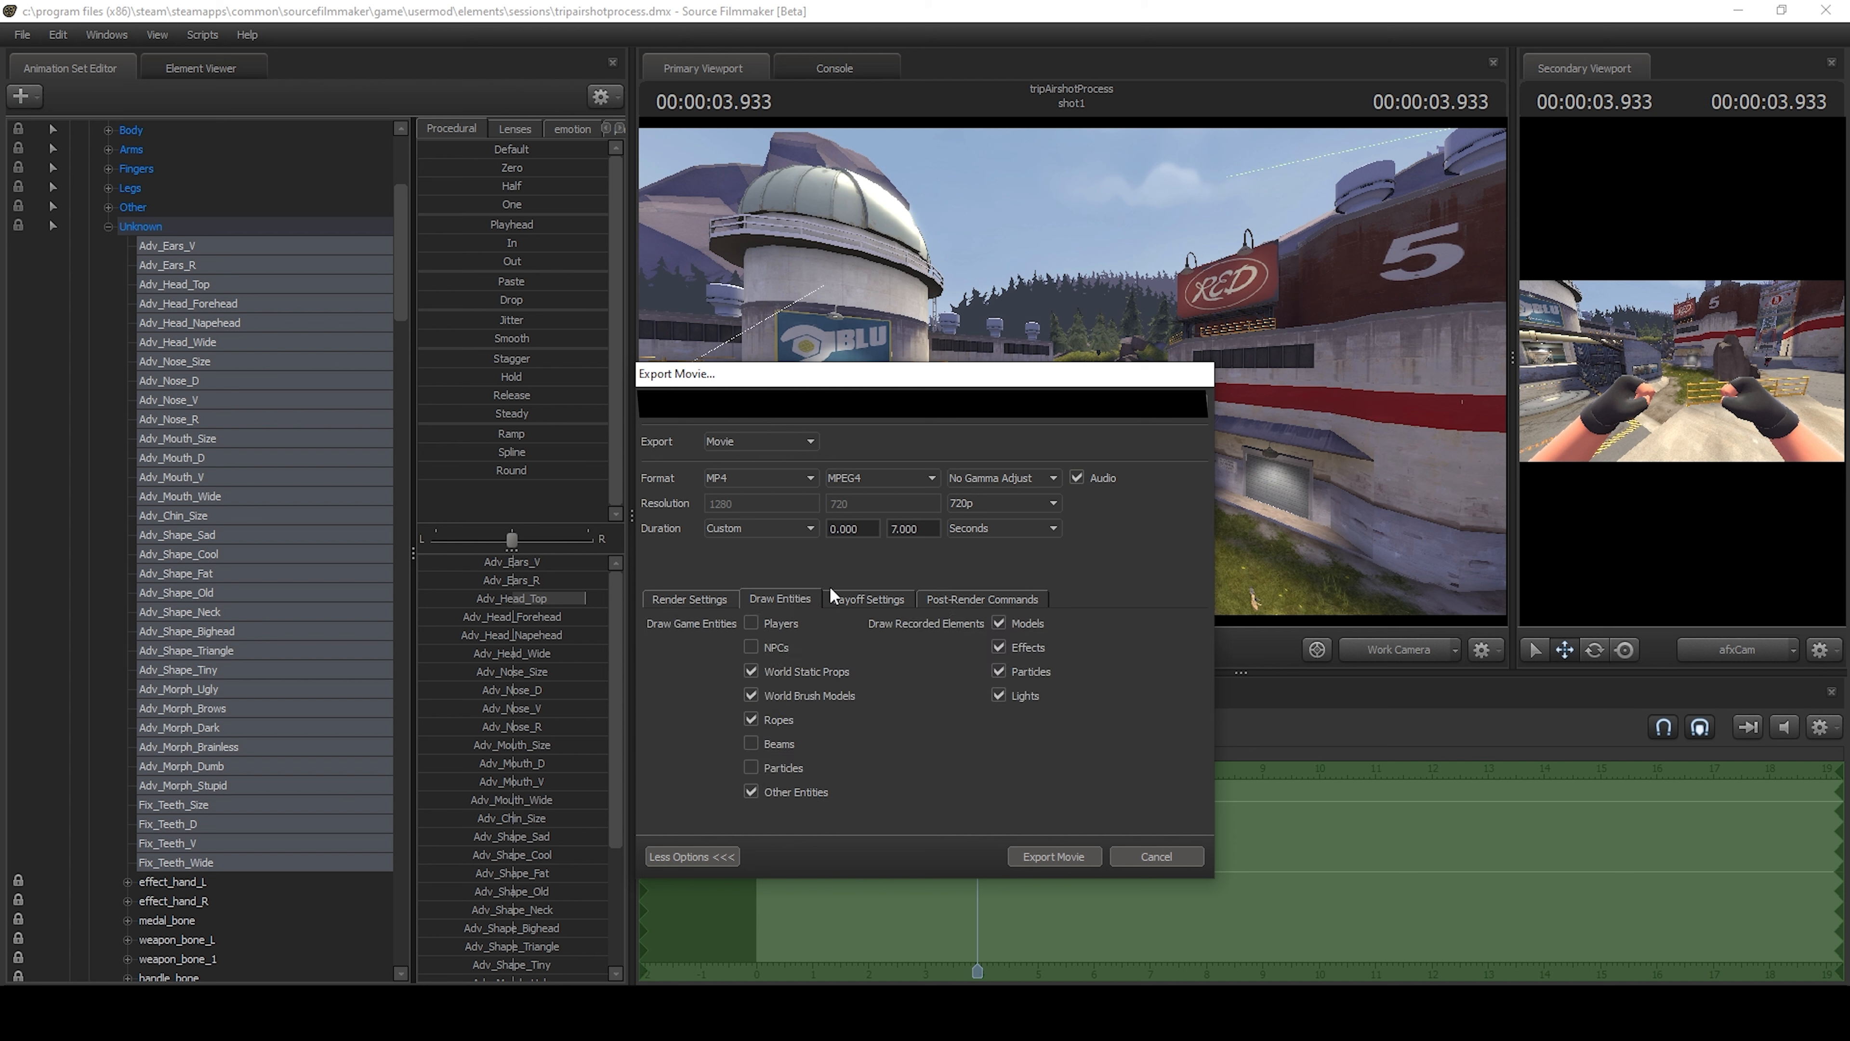
In the movie export's layoff settings, override the shutter speed with 0.0083, and close the export dialog without exporting.
left_click(856, 601)
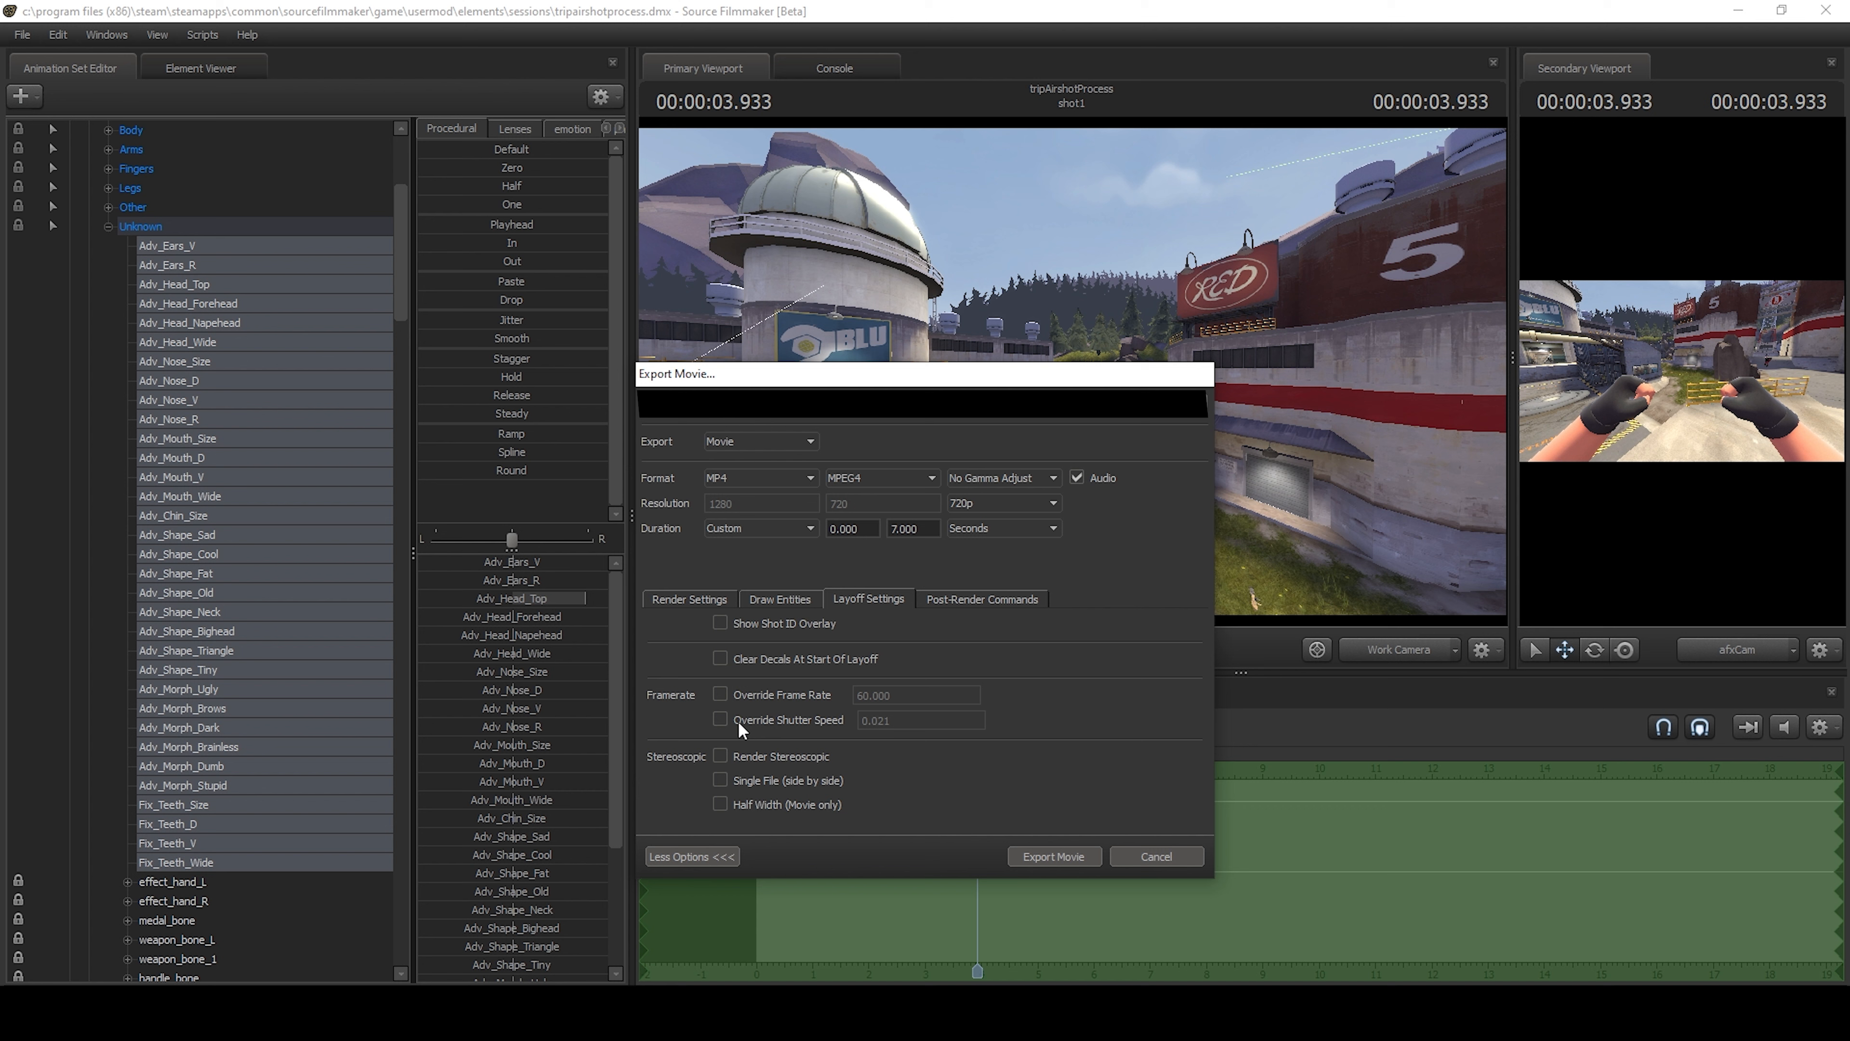
left_click(721, 718)
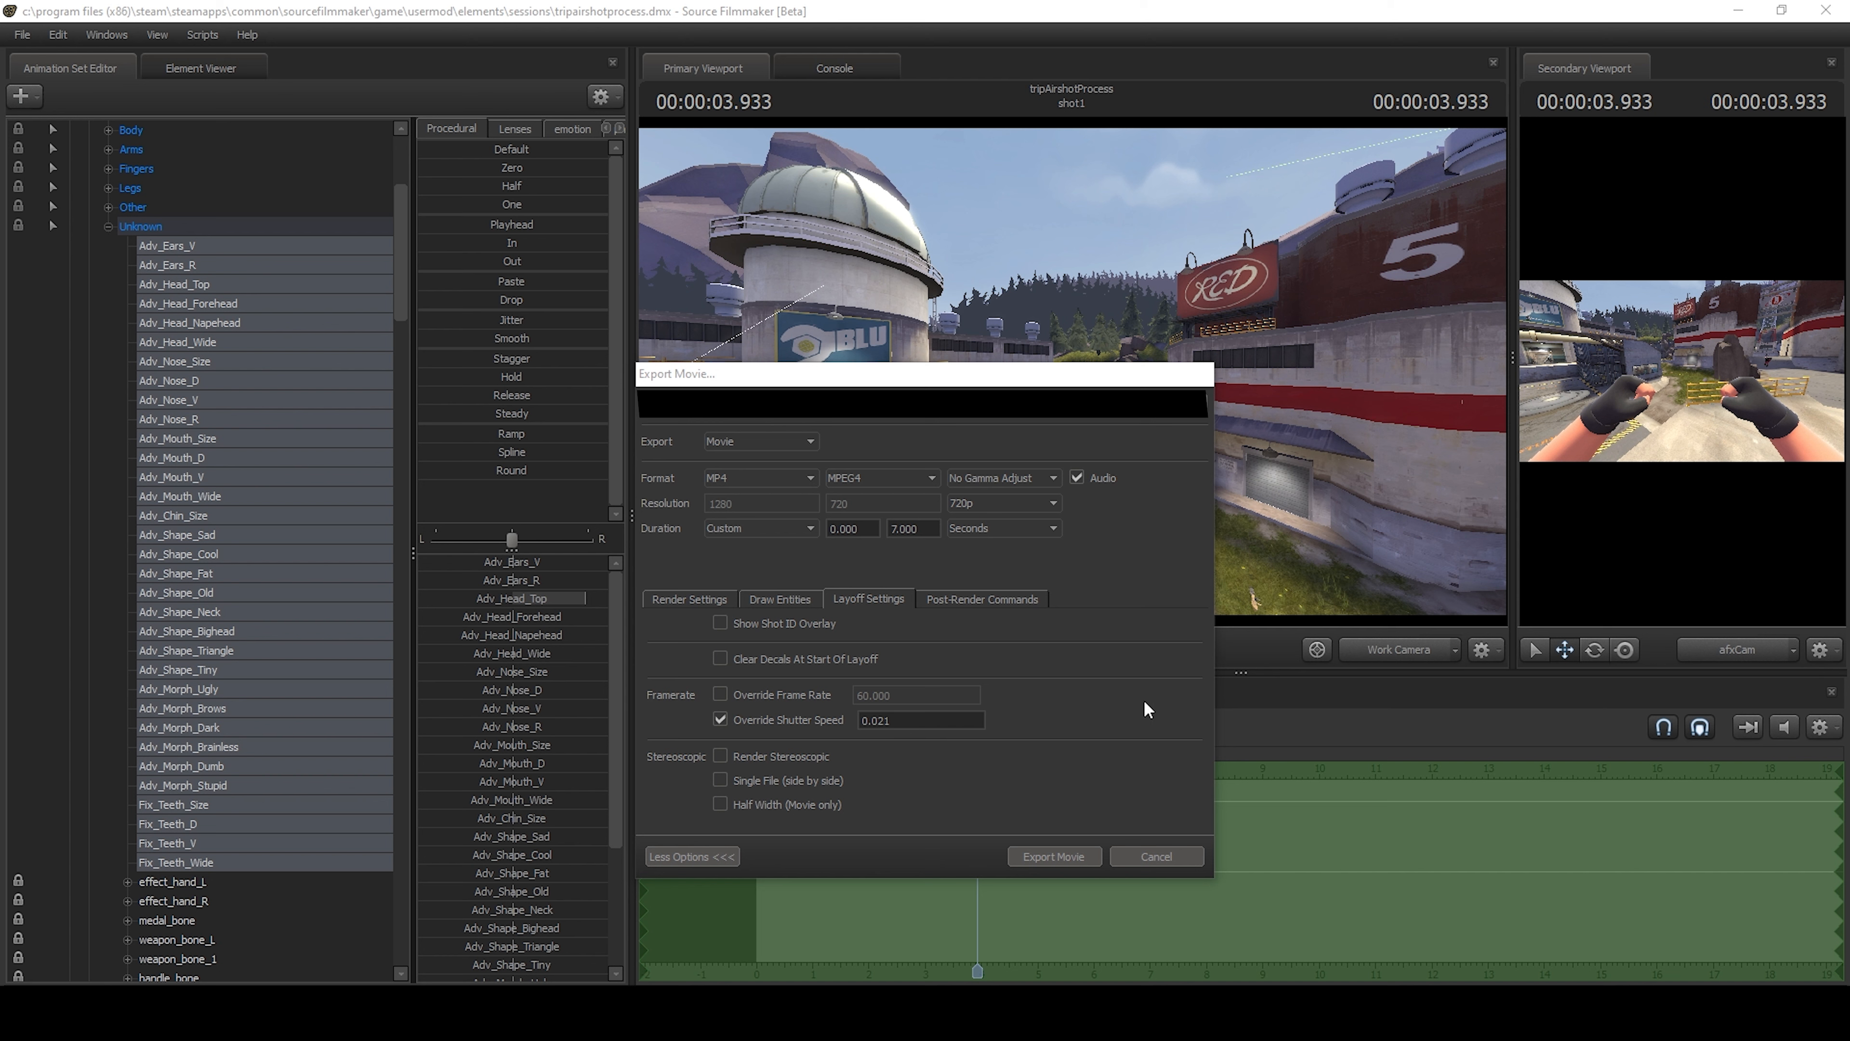
left_click(1118, 693)
left_click(983, 719)
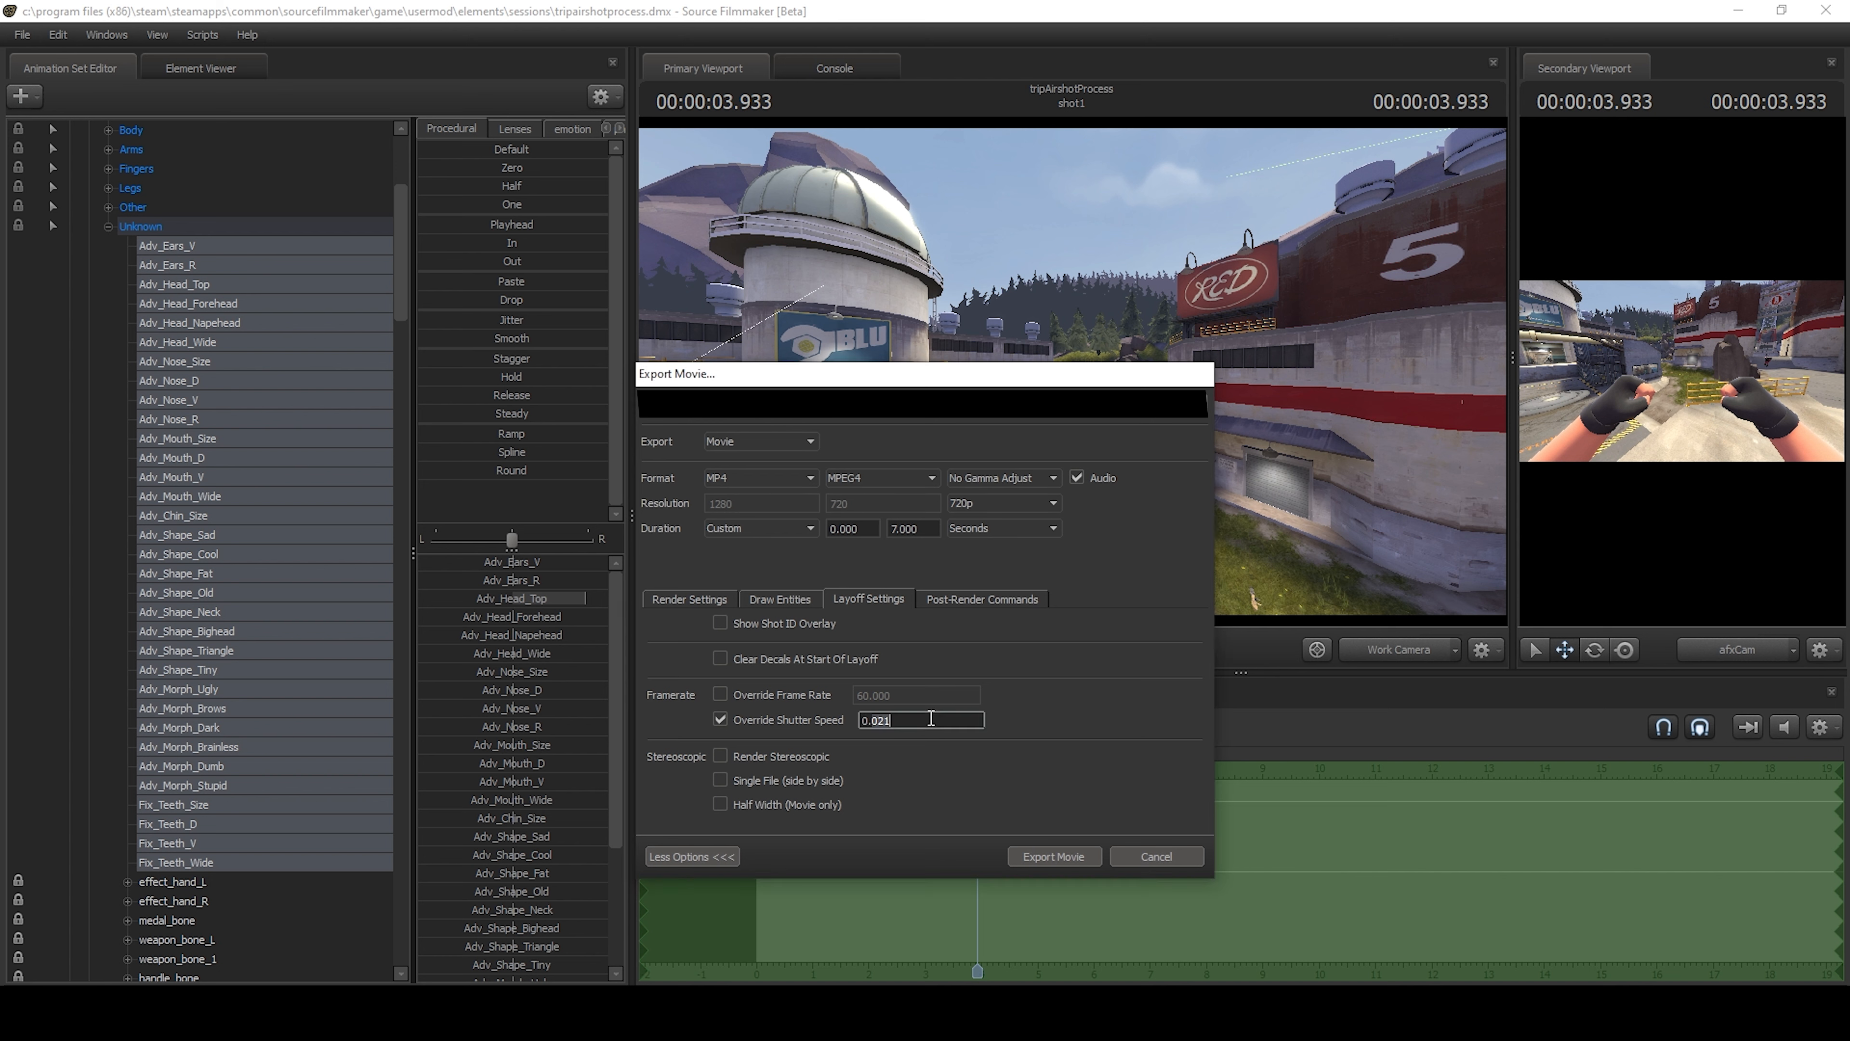
type("0.0083")
left_click(1161, 856)
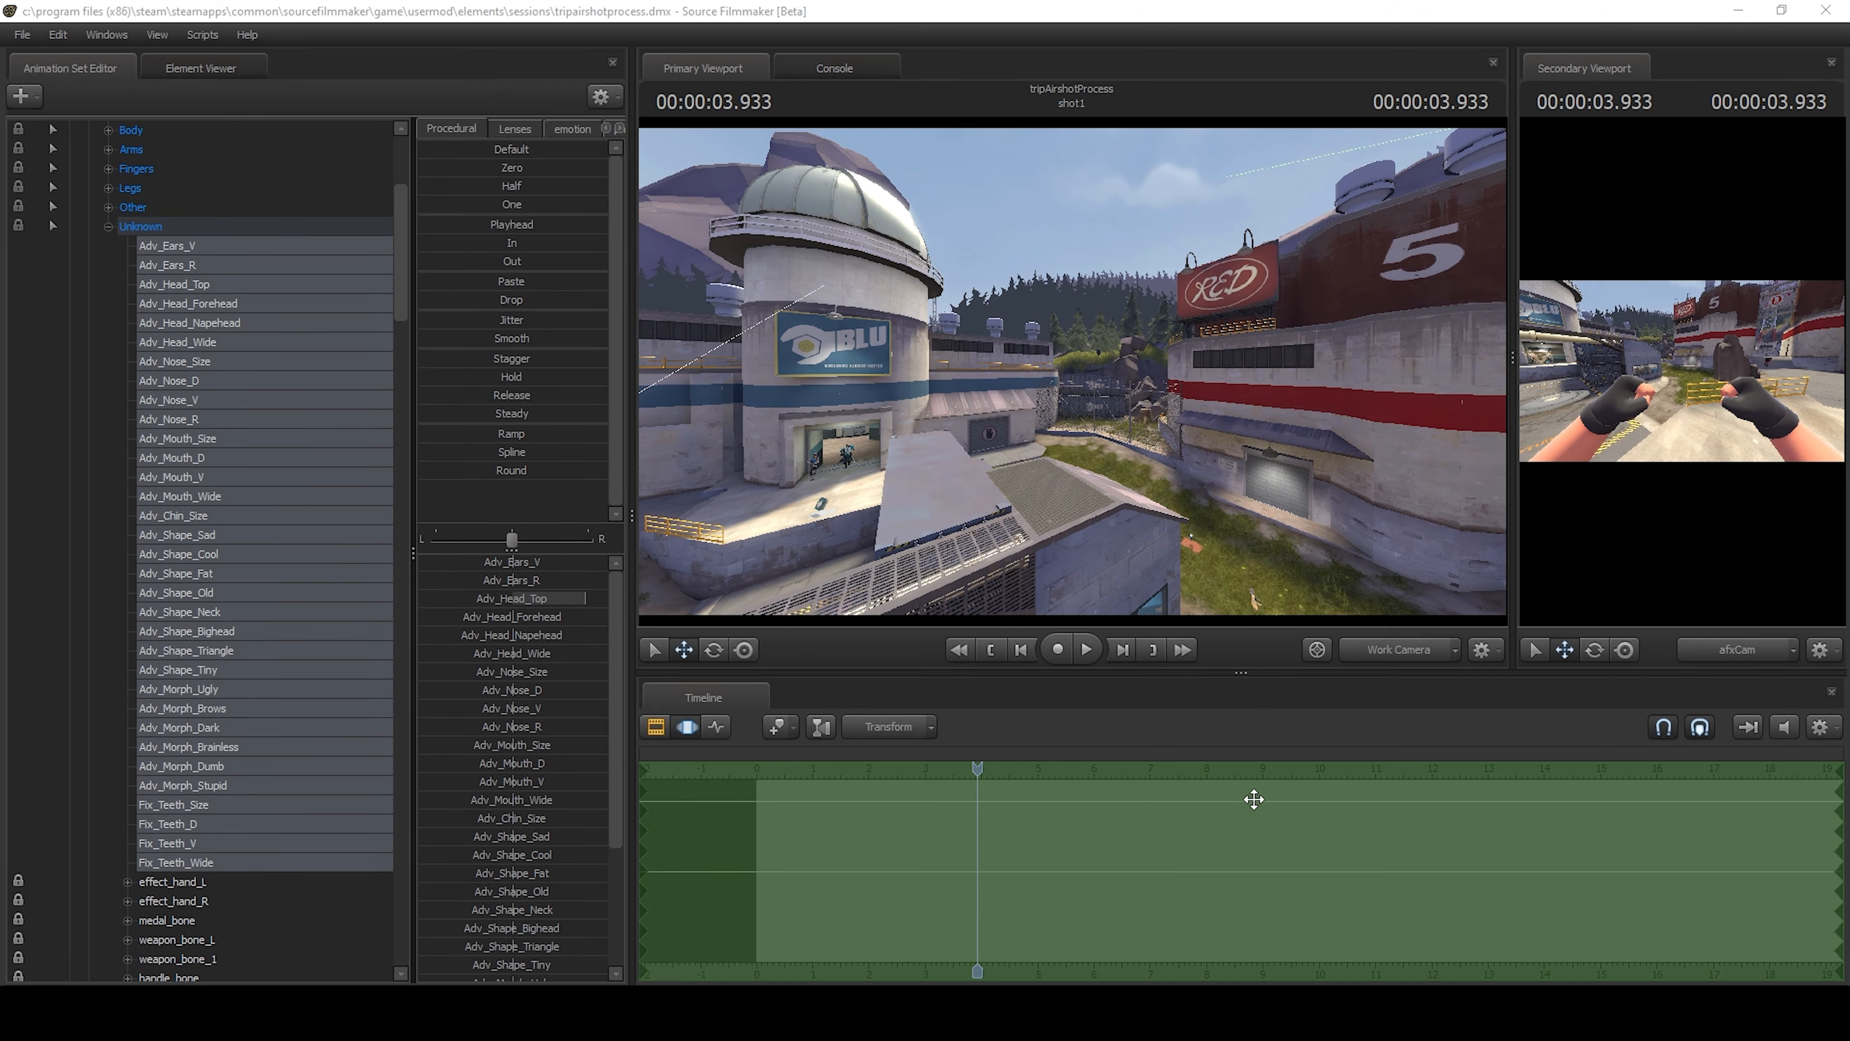
Start adding a model as a new animation set, filtering the model files by "oil" within the left4dead2_movies mod.
left_click_drag(1165, 438, 1216, 445)
key("w")
key("w")
key("a")
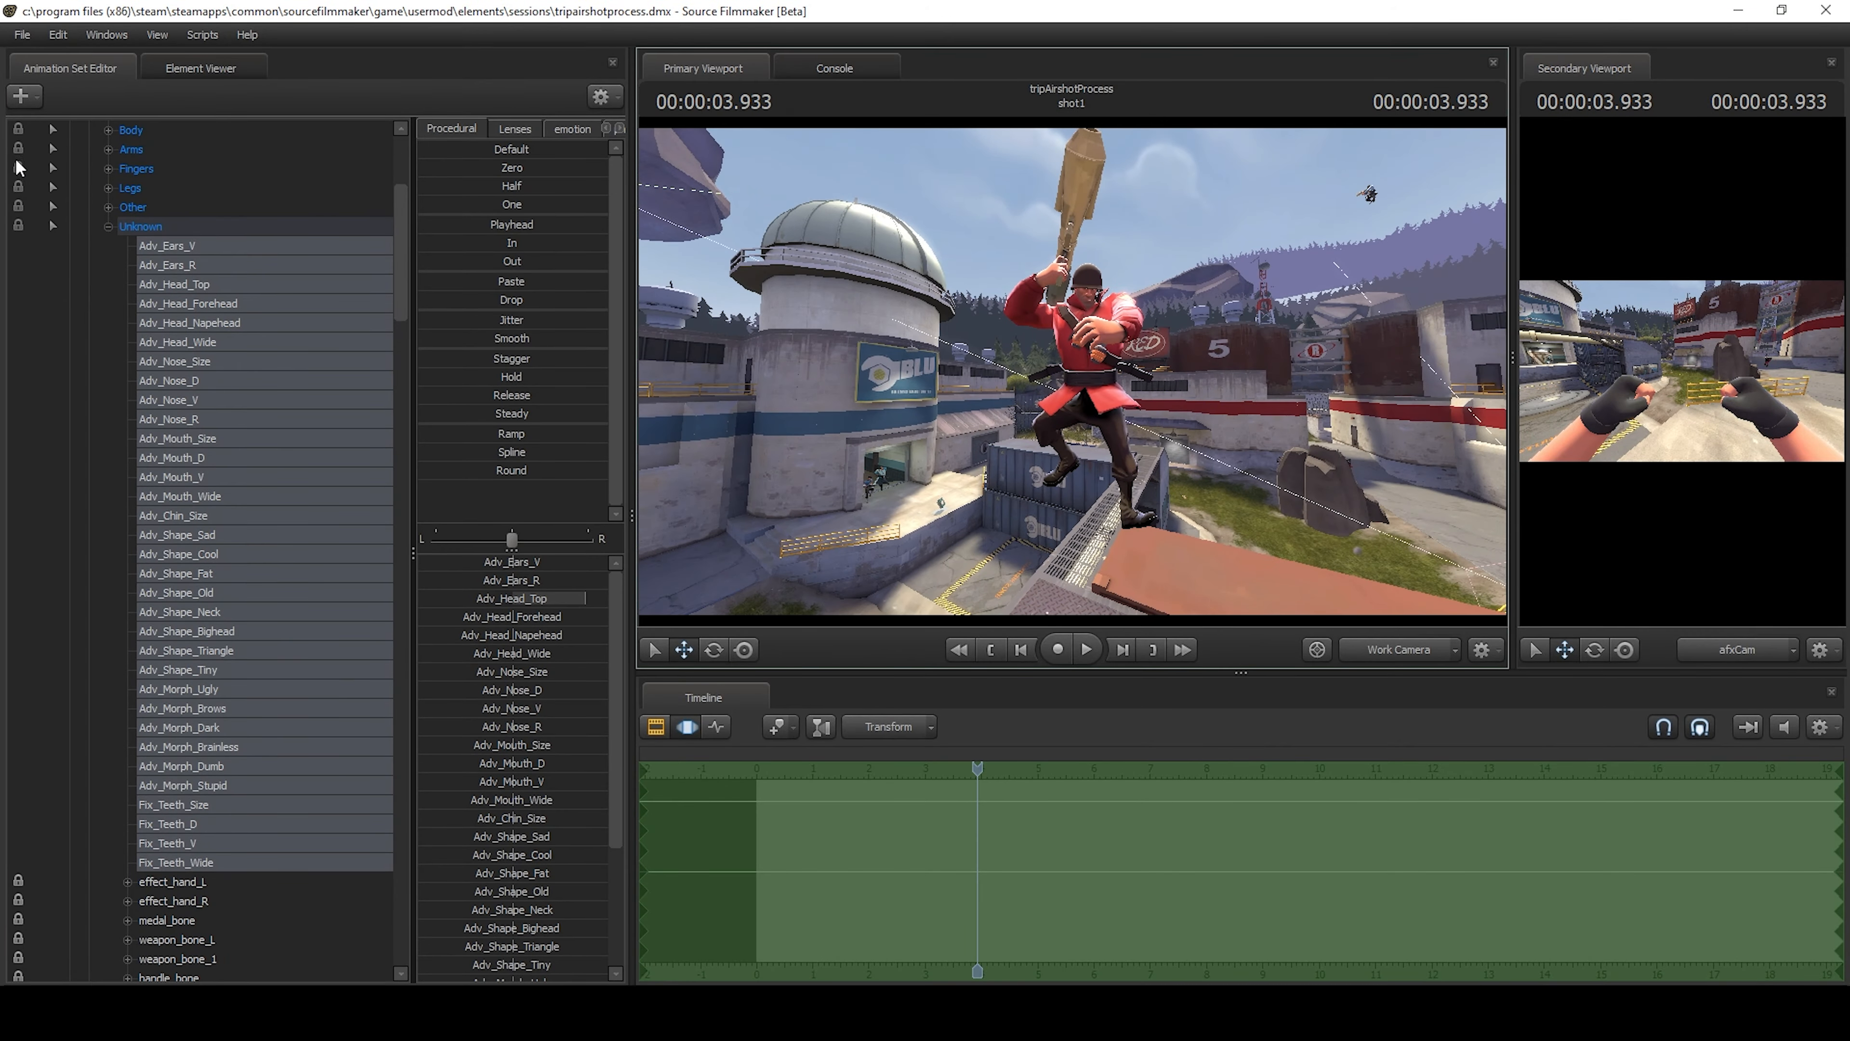
left_click(21, 99)
left_click(181, 158)
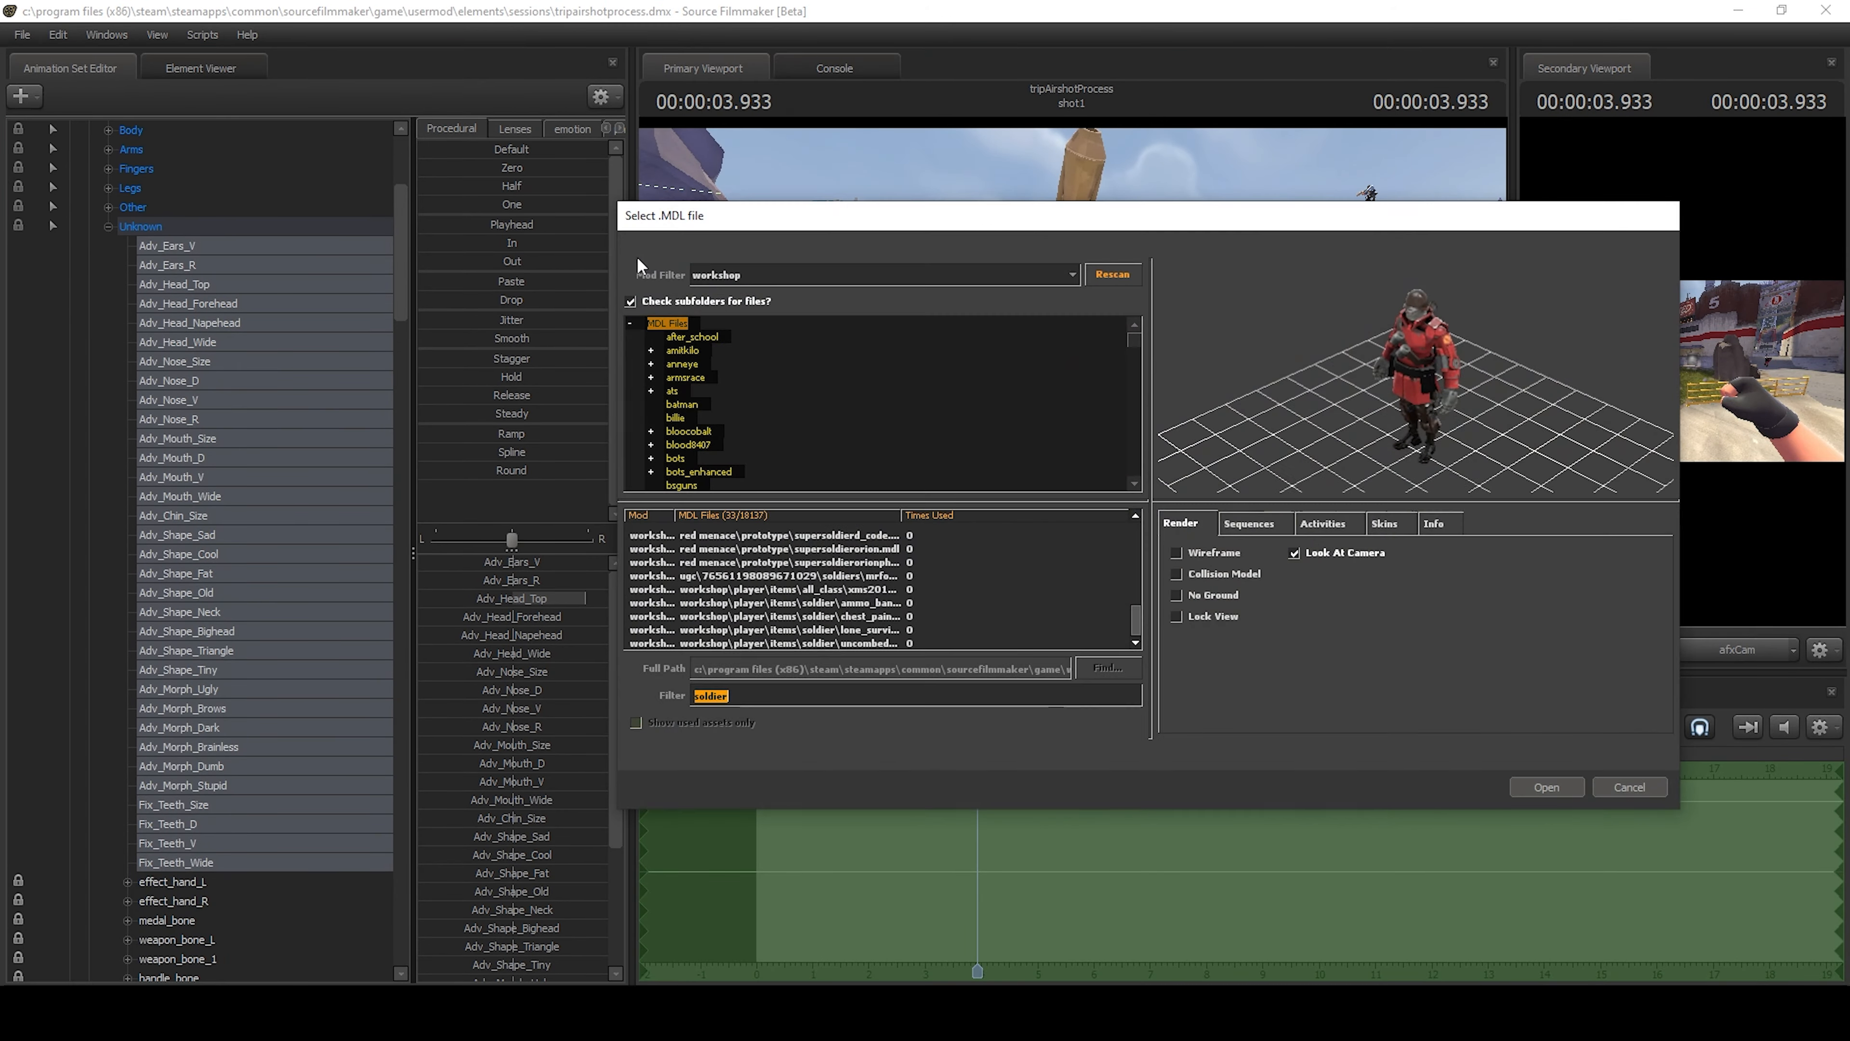
type("oil")
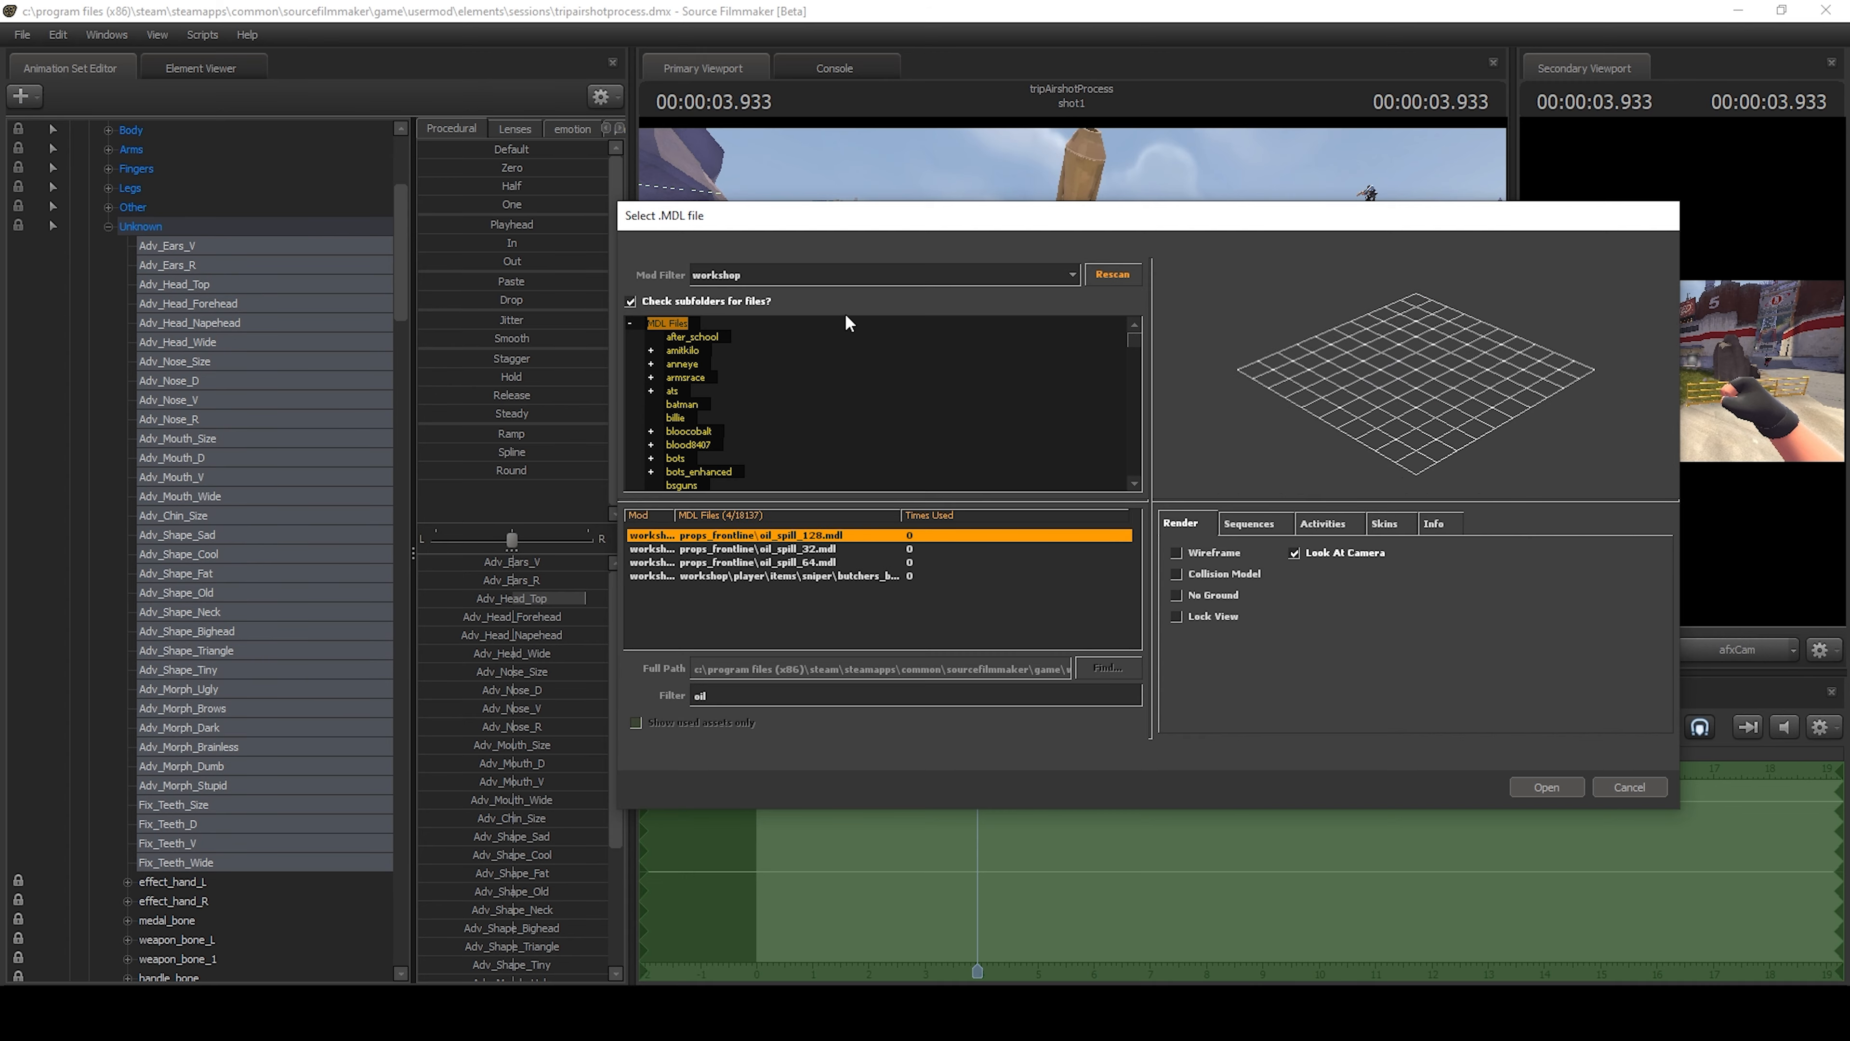
left_click(812, 276)
left_click(782, 301)
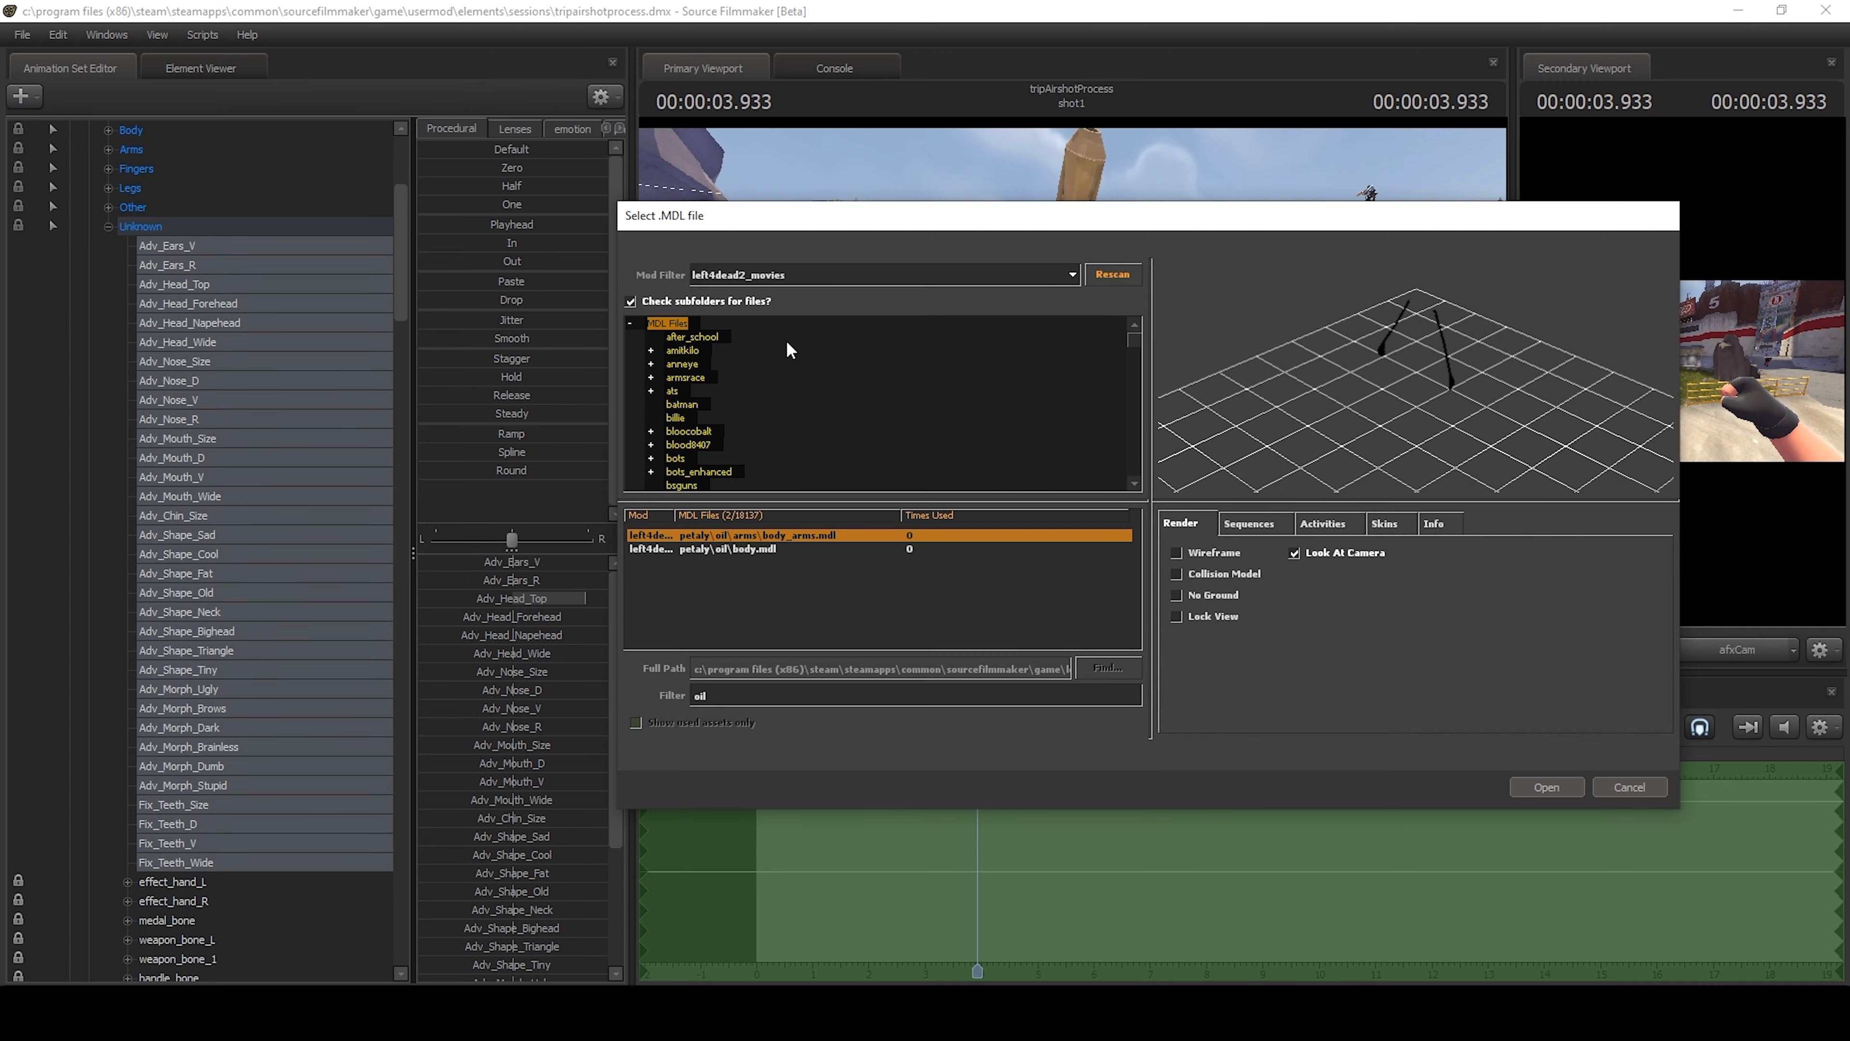